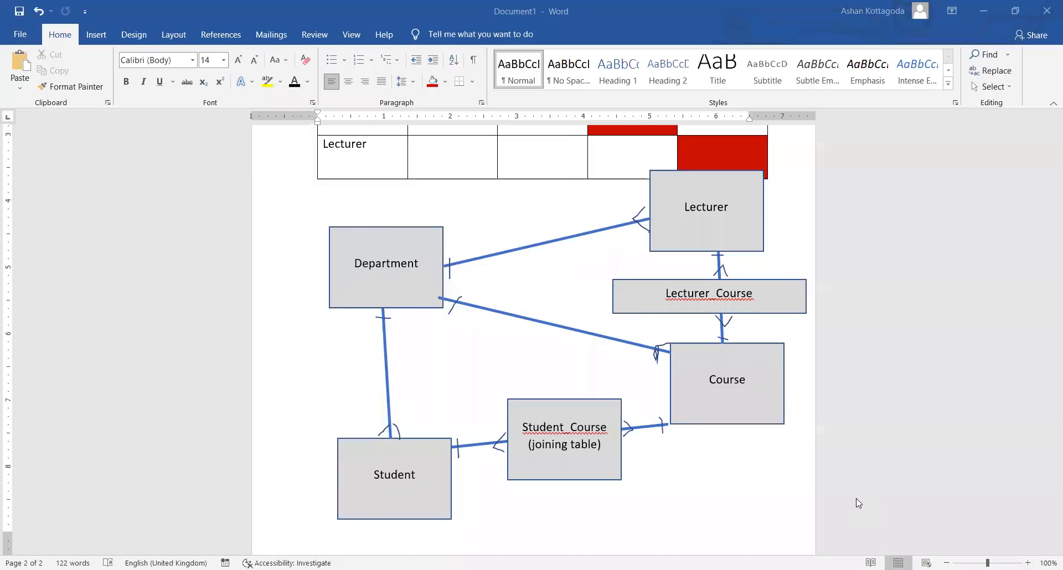
- In Acrobat, review the handout's FMSC field-name and data-type tables on pages 1 and 2
key("alt+Tab")
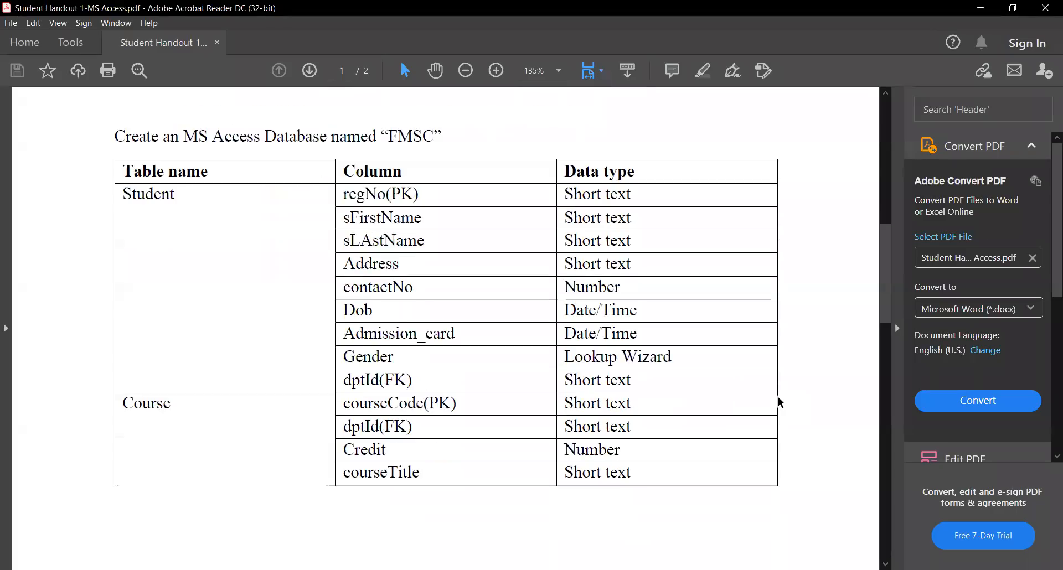
scroll(779, 402, "down", 12)
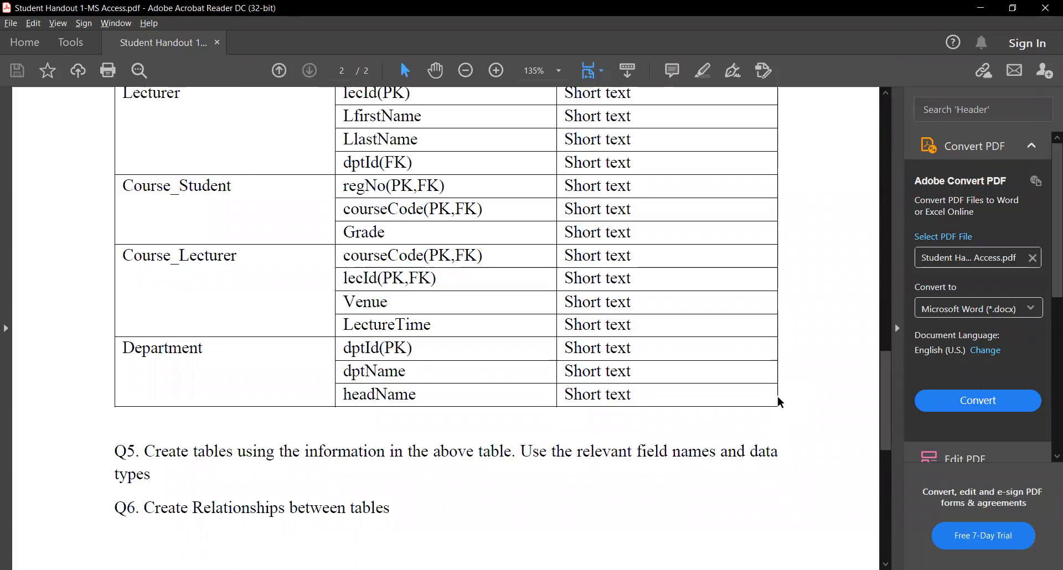
scroll(779, 402, "up", 12)
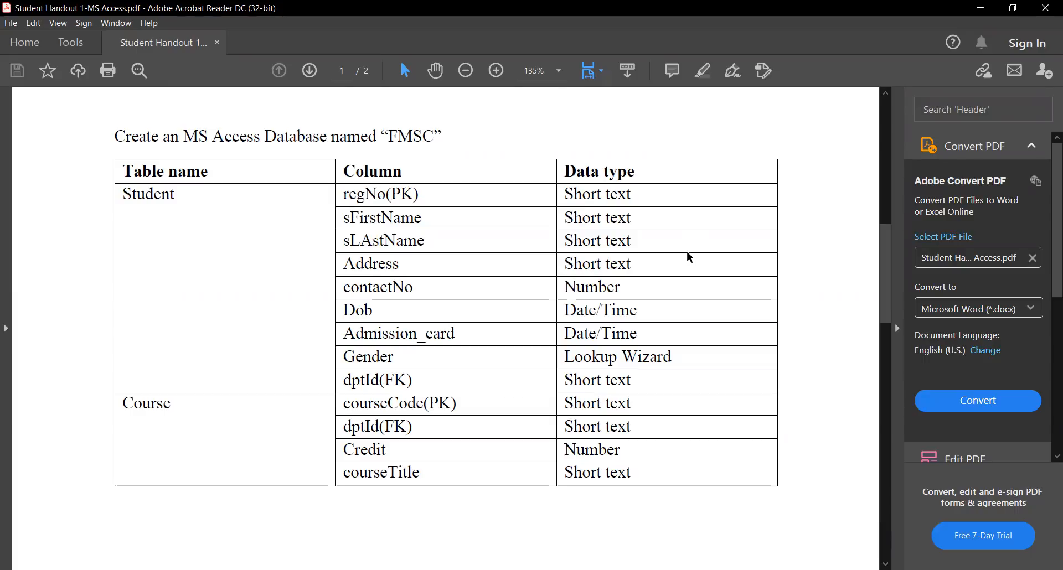
scroll(689, 257, "down", 1)
scroll(689, 257, "up", 1)
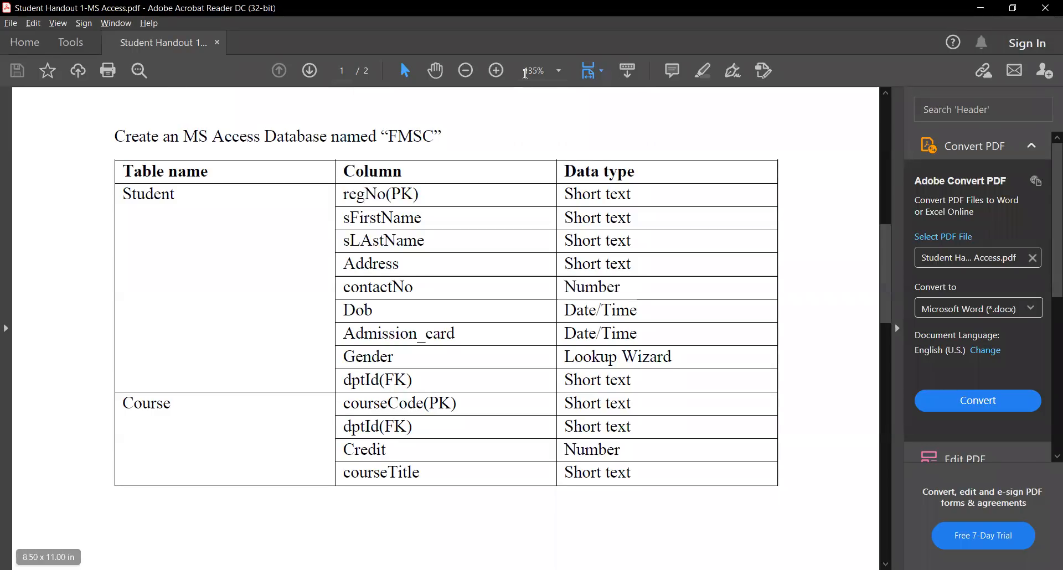
- Return to Access and start a Blank database from the start page
key("alt+Tab")
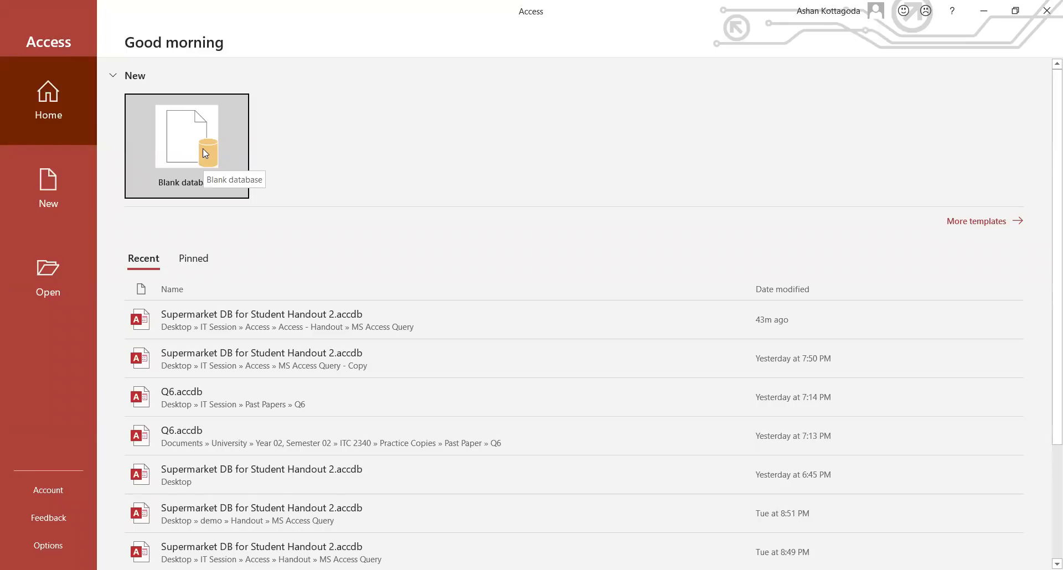
left_click(159, 157)
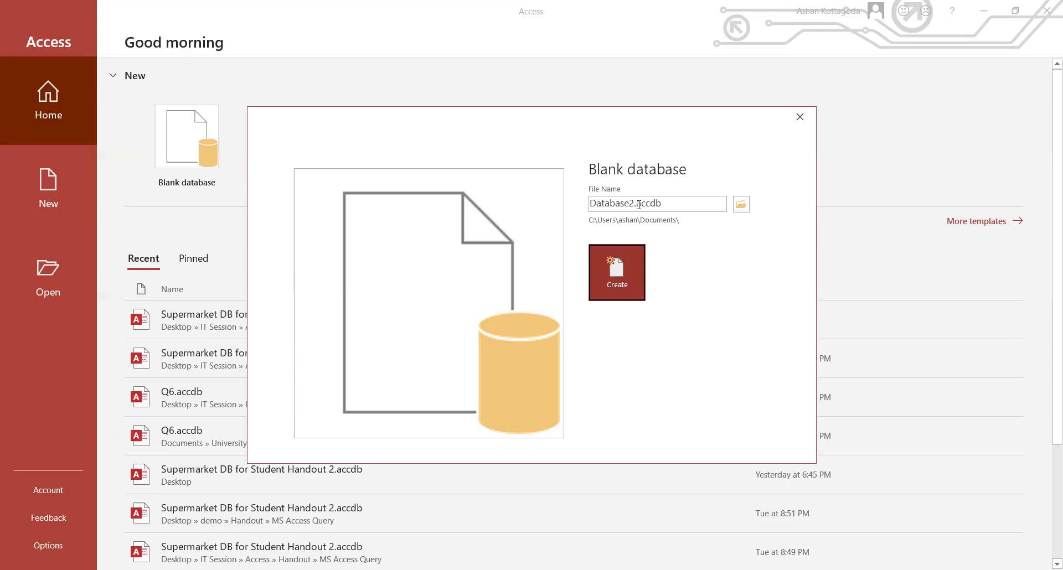
- Set the new database's location to the Desktop and its file name to FMSC.accdb
left_click(742, 210)
left_click(742, 210)
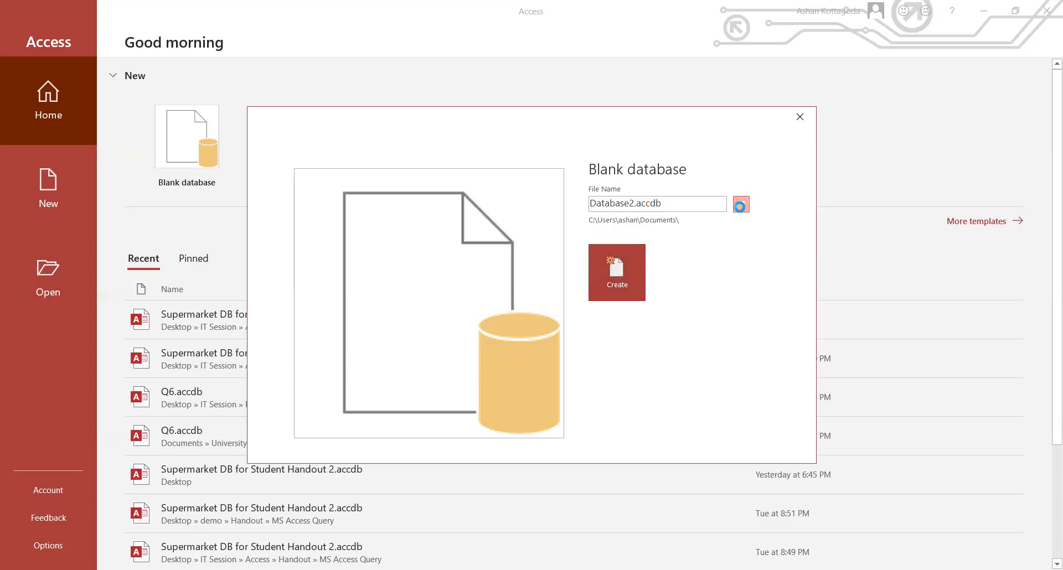
left_click(58, 118)
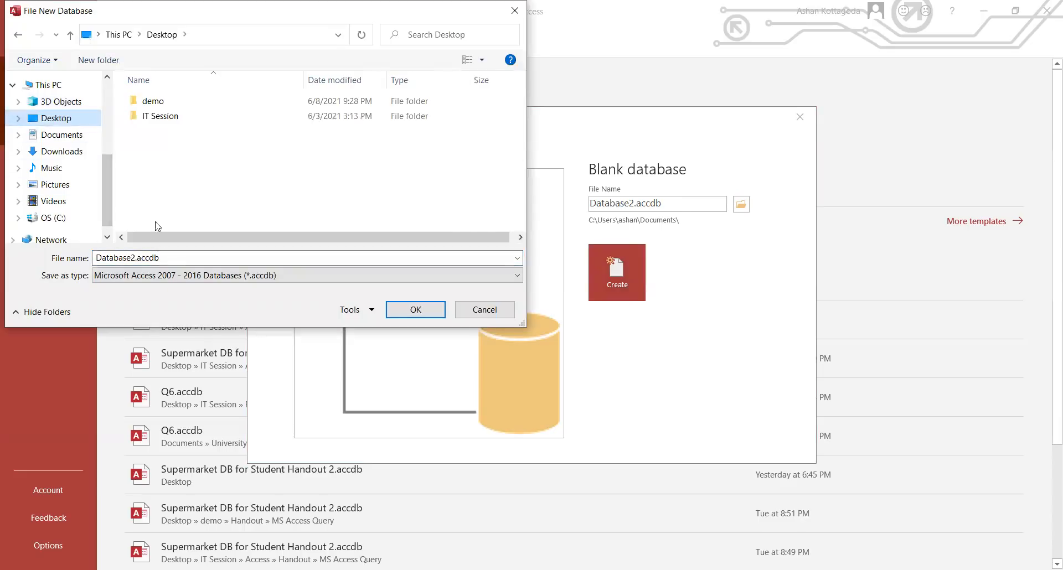
left_click(173, 255)
type("F")
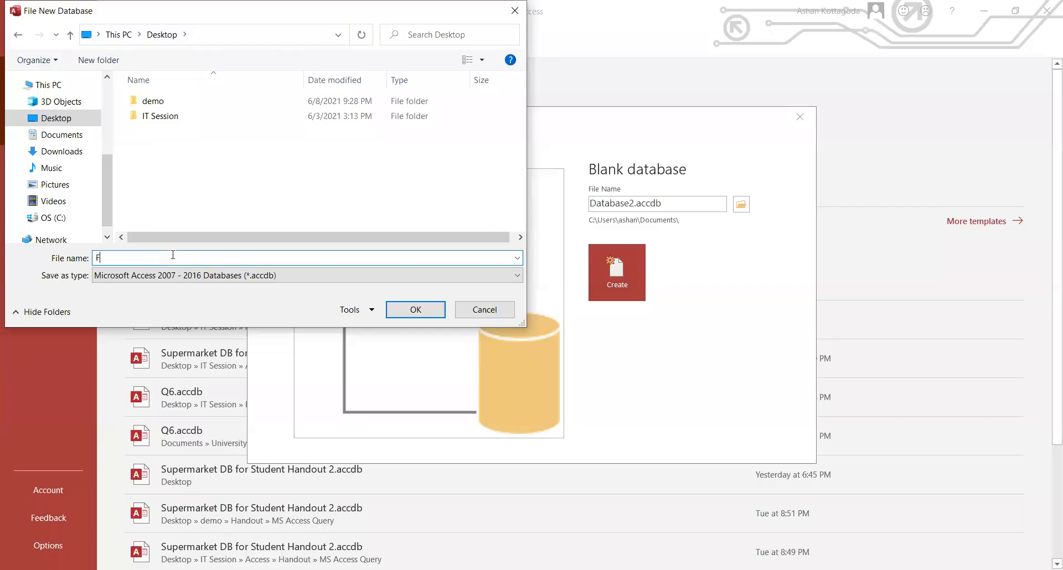
type("MS")
left_click(401, 314)
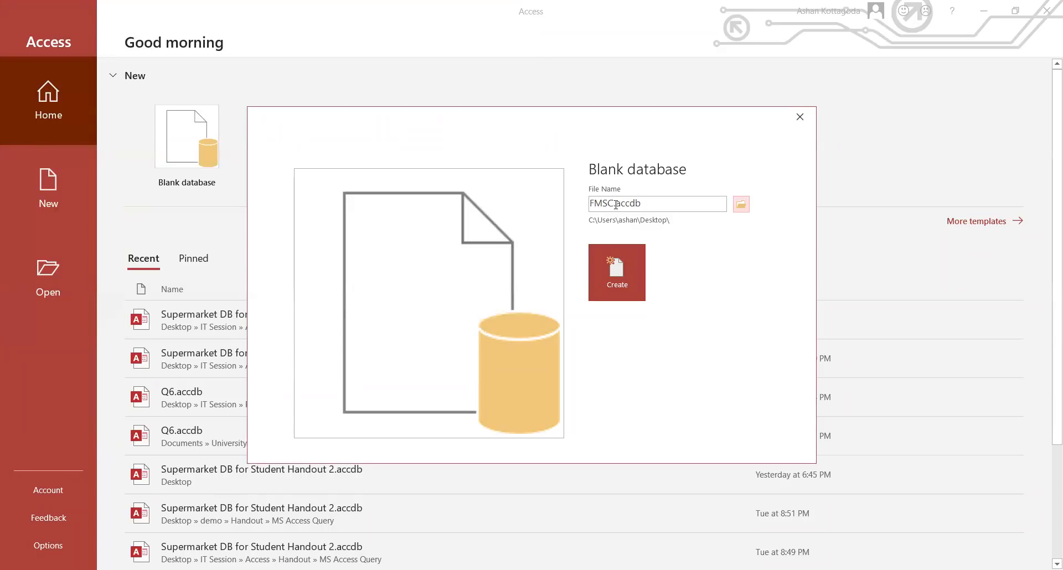
double_click(615, 204)
left_click_drag(616, 204, 664, 201)
left_click(670, 205)
- Create FMSC.accdb and glance at the navigation pane's category dropdown
left_click(635, 269)
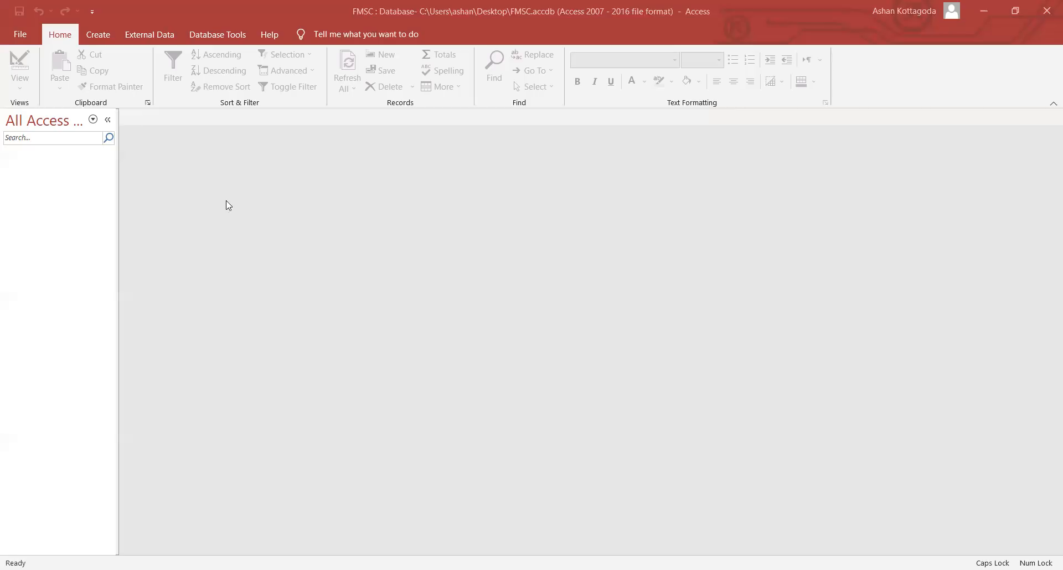
left_click(93, 118)
left_click(193, 75)
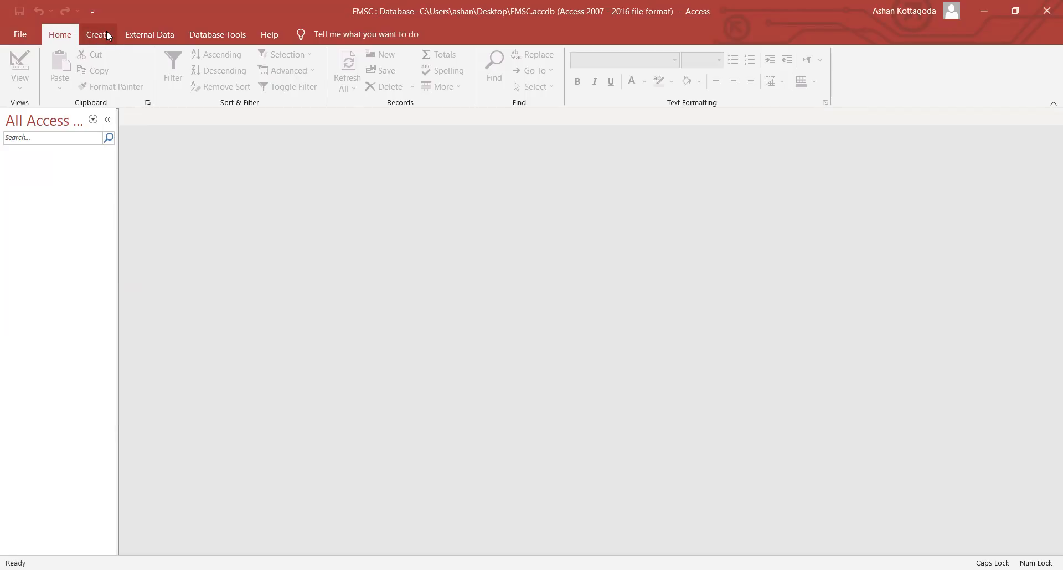
- Open a new Table1 in Table Design from the Create ribbon
left_click(102, 35)
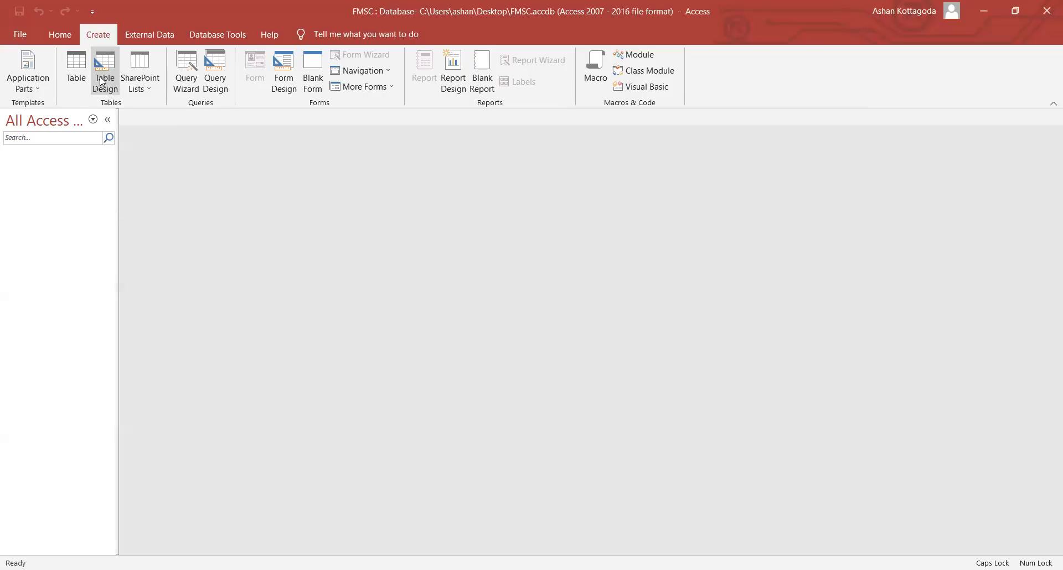
left_click(103, 84)
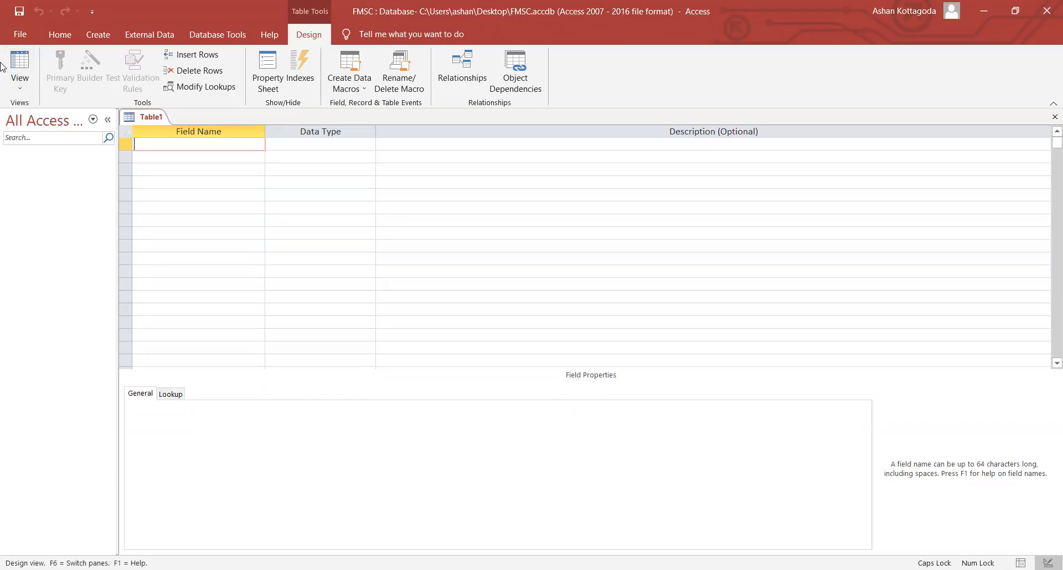
- Switch the empty Table1 to Datasheet View, triggering the save-first prompt
left_click(20, 86)
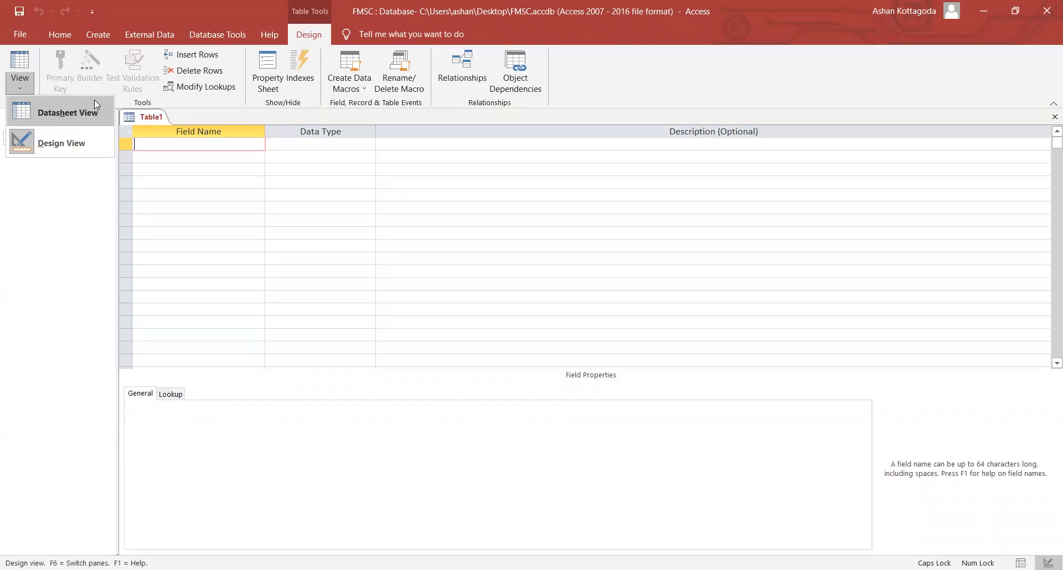
left_click(33, 141)
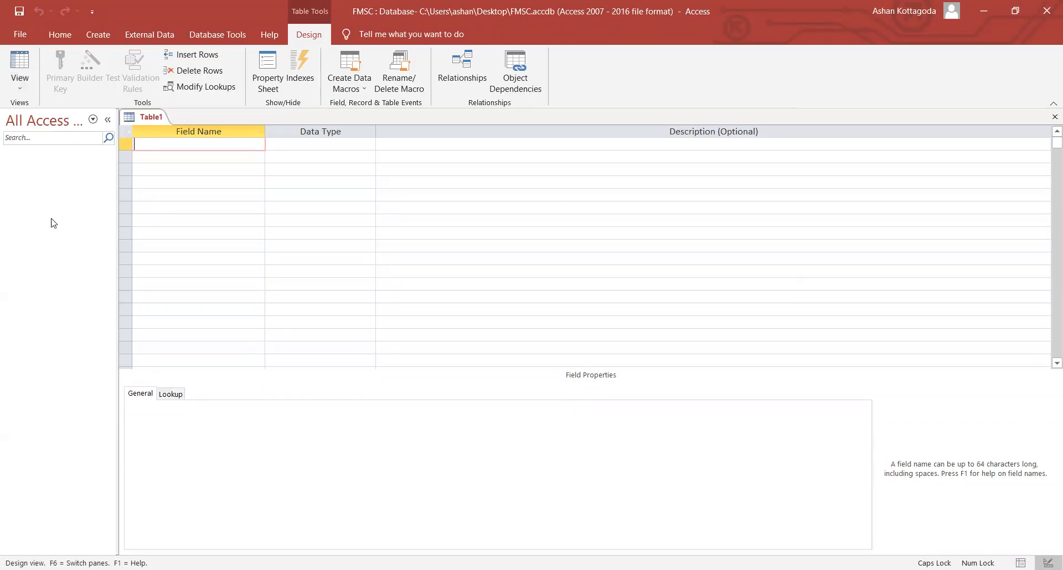
left_click(19, 83)
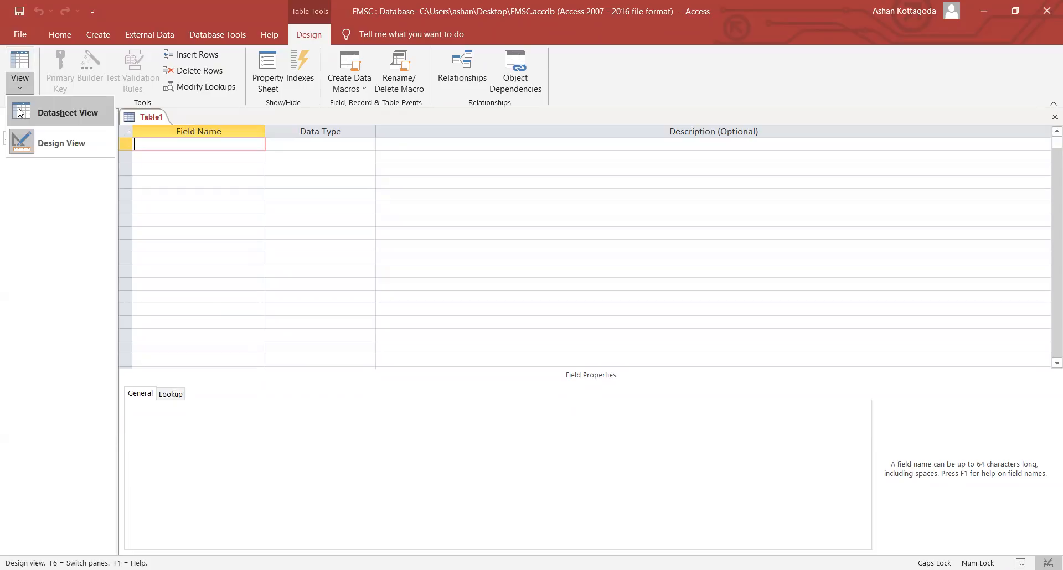
left_click(20, 112)
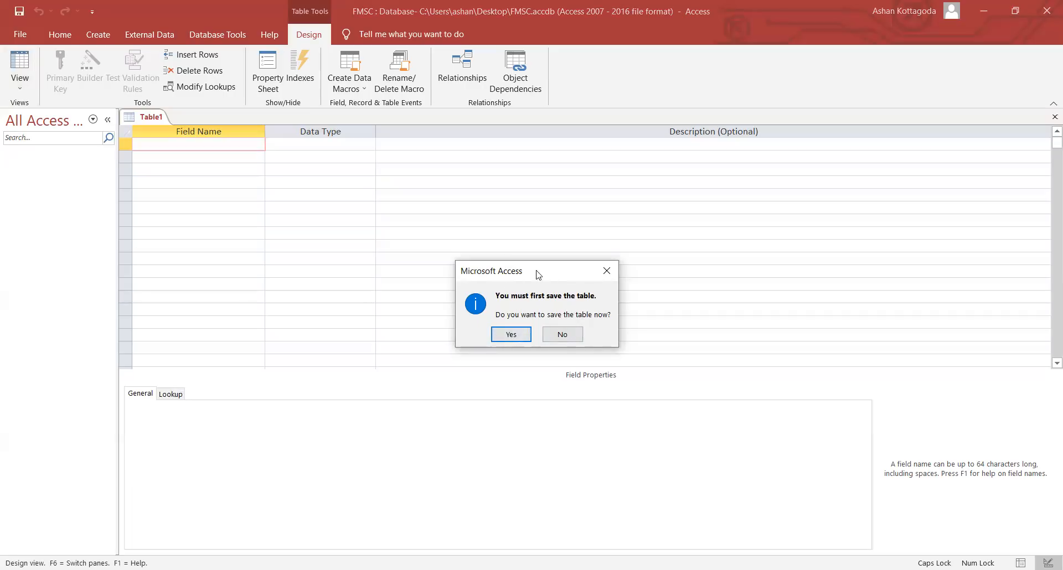
- Agree to save the table and begin entering the name Student
left_click(518, 337)
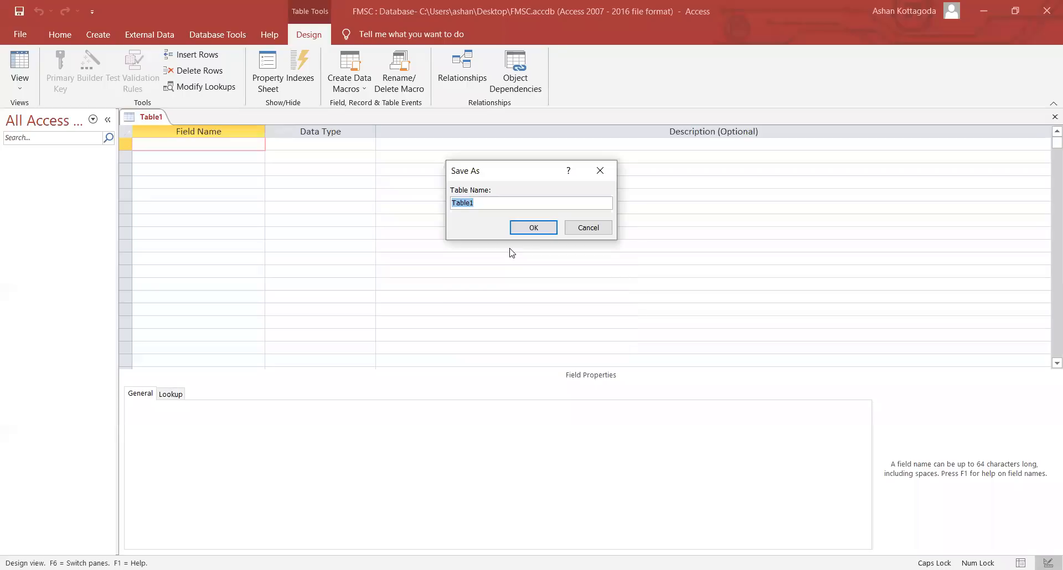
type("S")
key("Caps_Lock")
type("tudent")
- Finish the name StudentT, confirm it, and dismiss the can't-save-without-fields error
key("Caps_Lock")
type("T")
left_click(534, 228)
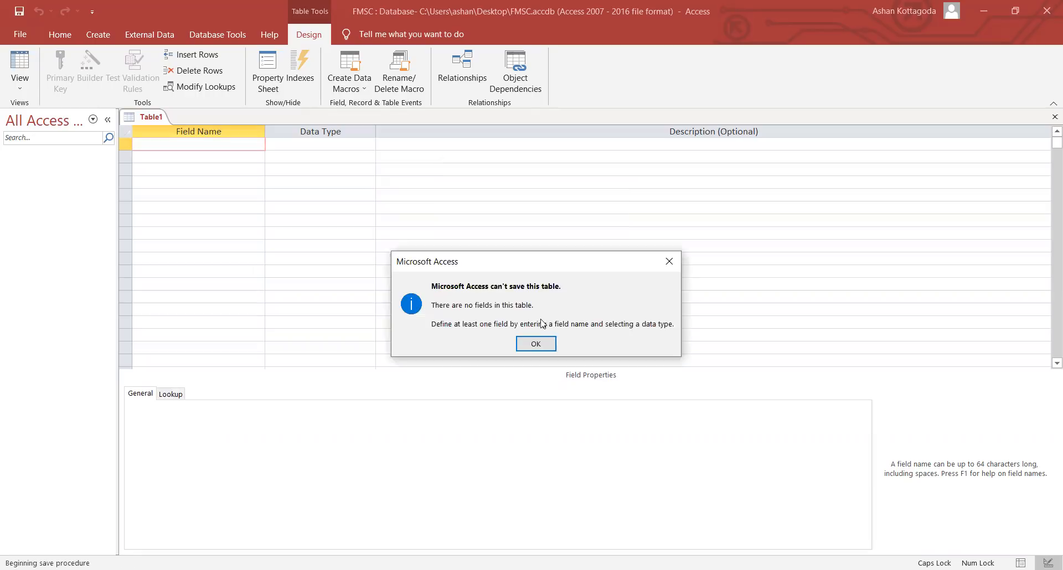
left_click(553, 344)
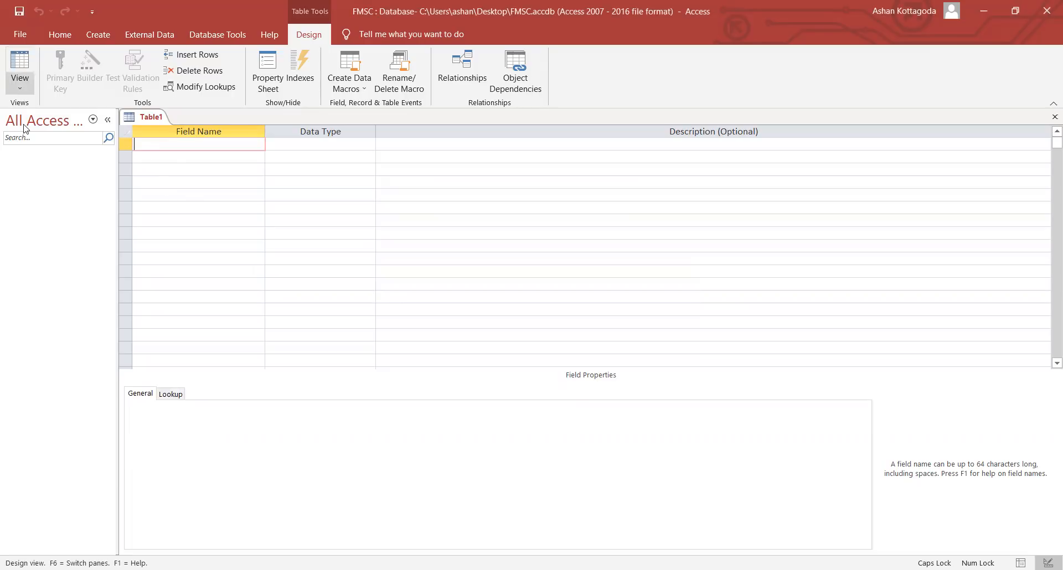
left_click(20, 84)
left_click(186, 146)
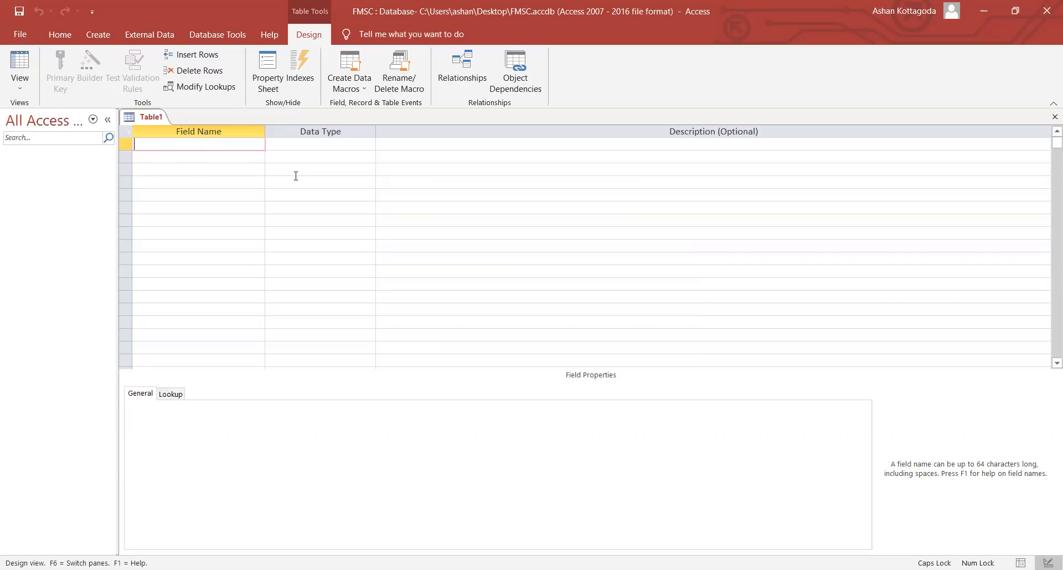
key("Down")
key("Down")
key("Down")
key("Down")
key("Down")
key("Down")
key("Down")
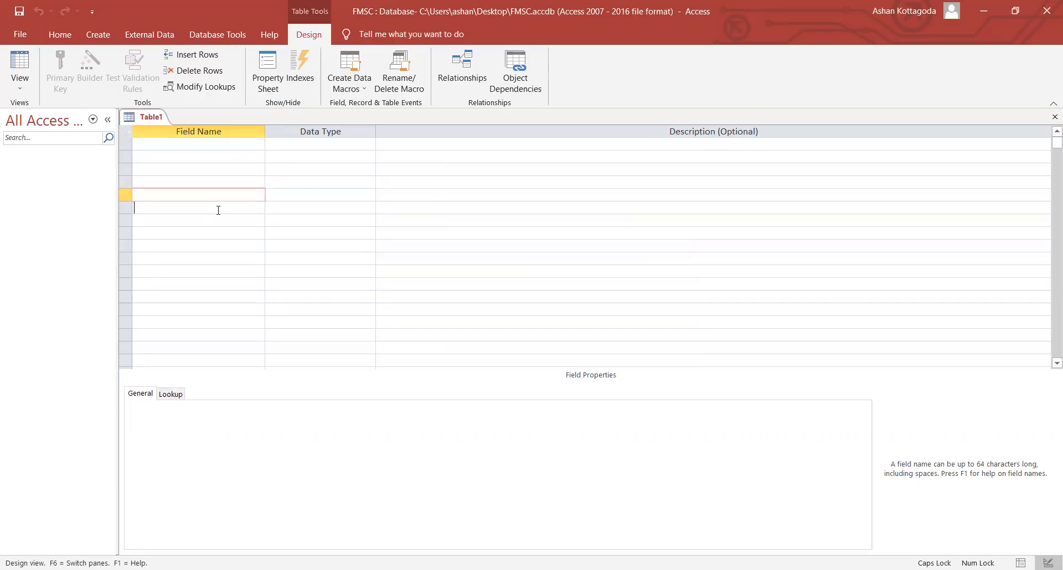
left_click(199, 145)
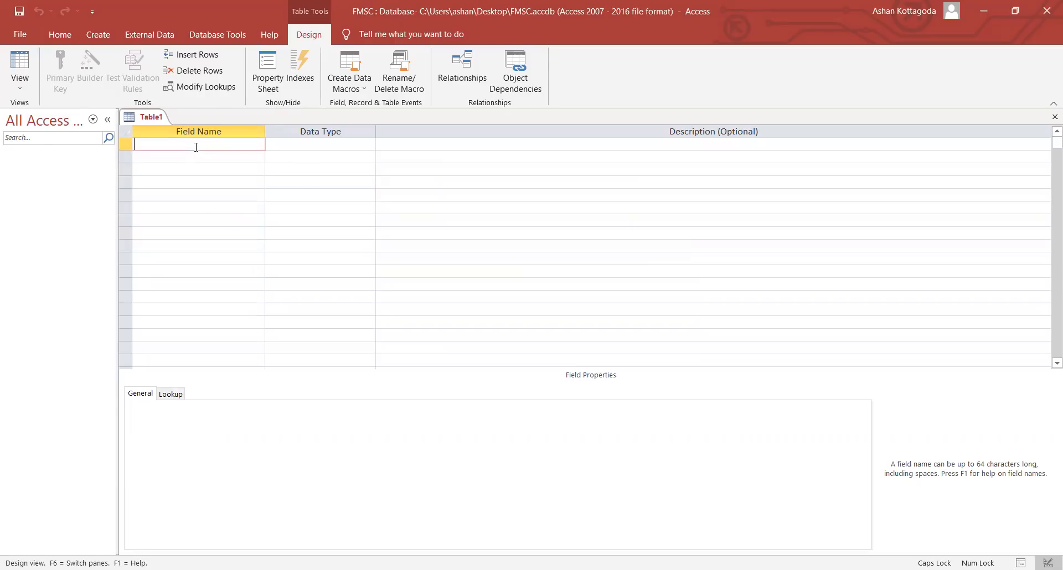
key("Down")
key("Down")
left_click(191, 143)
left_click(323, 145)
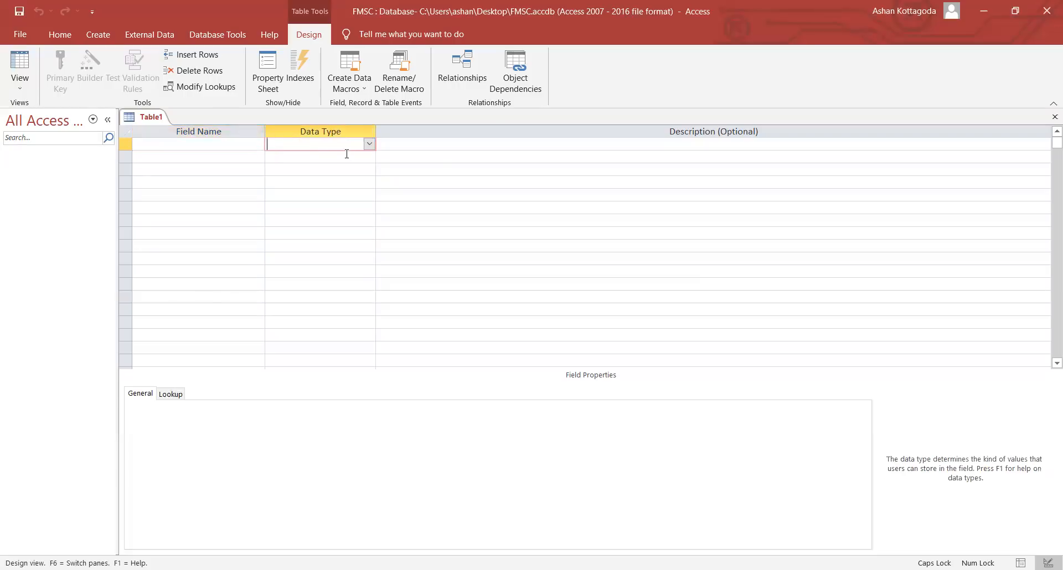
left_click(369, 145)
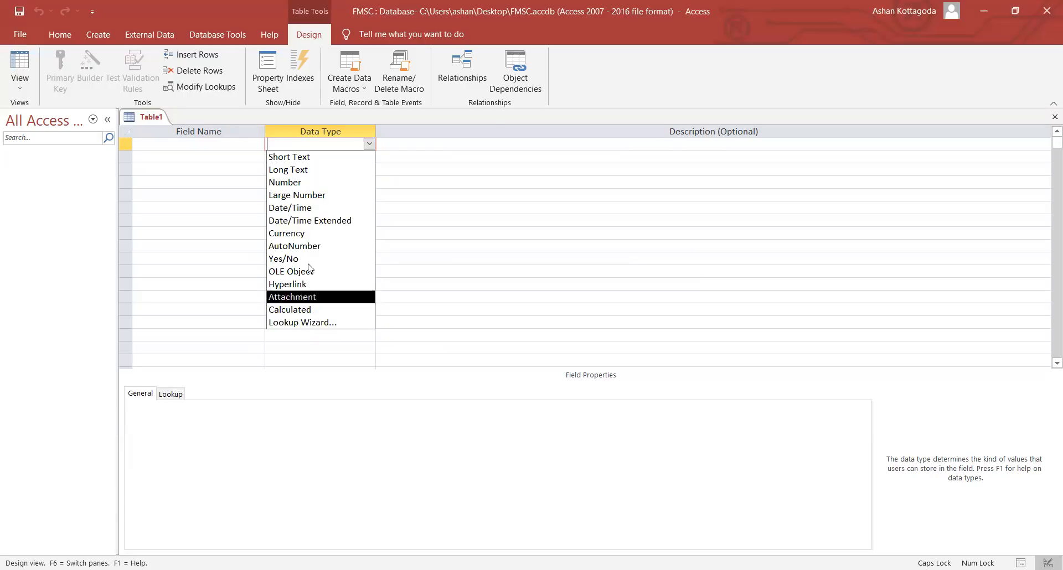
left_click(404, 144)
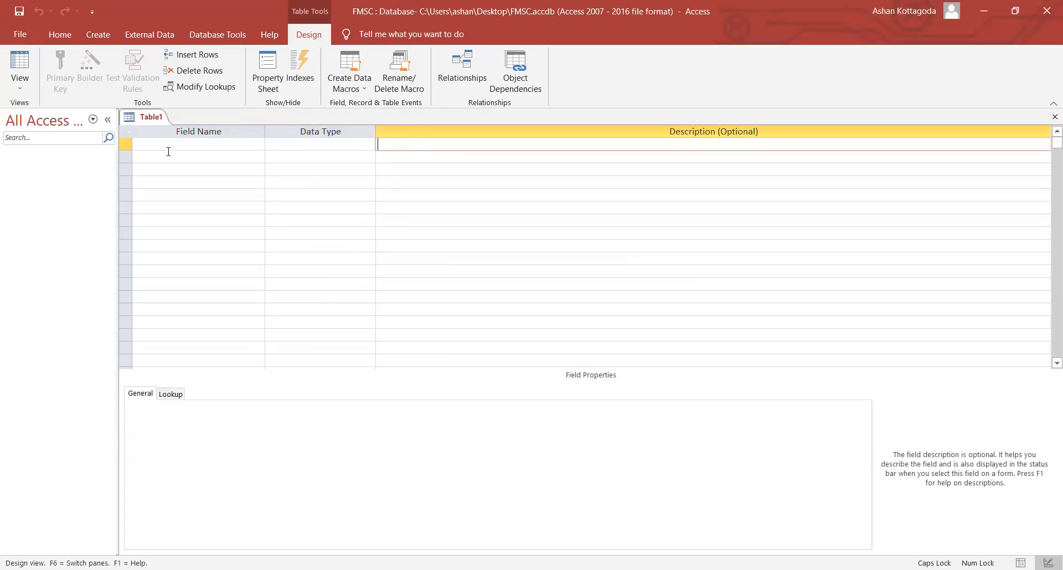
left_click(205, 145)
left_click(386, 145)
left_click(192, 148)
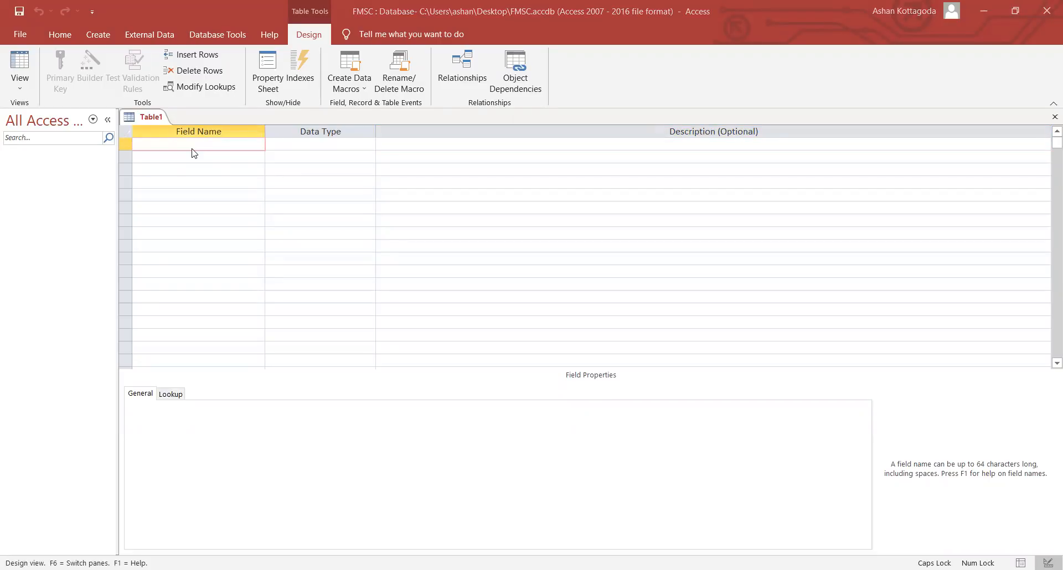
- Name the first field regNo and give it the Short Text data type
key("Caps_Lock")
type("reg")
key("Caps_Lock")
type("N")
key("Caps_Lock")
type("o")
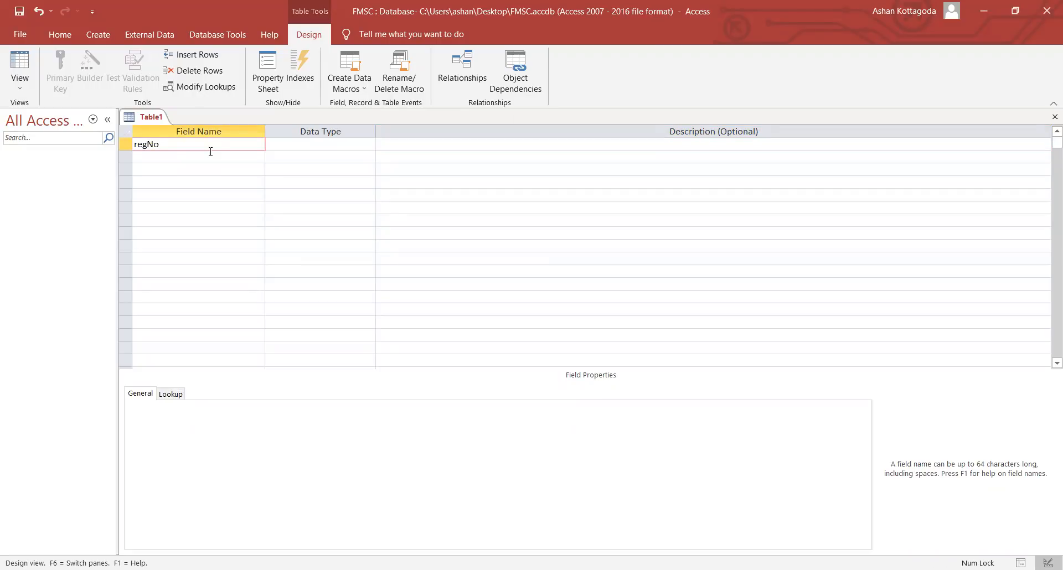
left_click(304, 144)
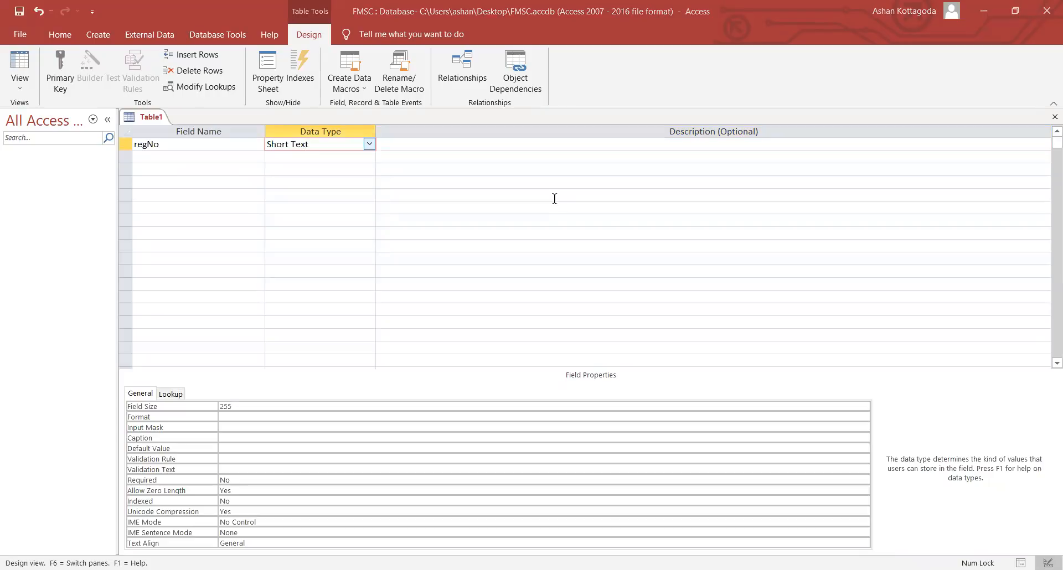
left_click(369, 144)
left_click(332, 156)
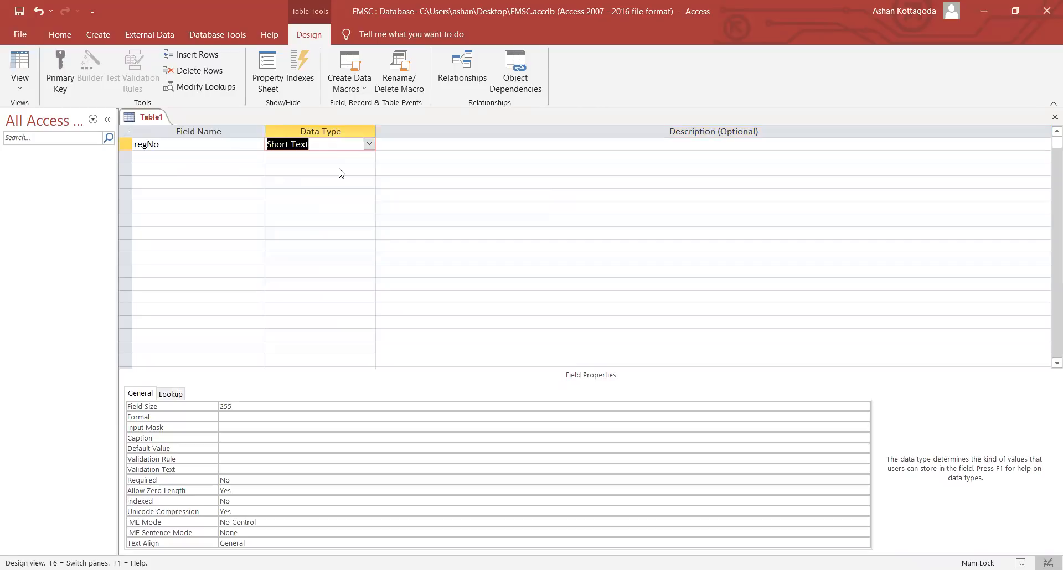
- Try a '(PK)' suffix on the regNo field name, then remove it
left_click(165, 146)
type("(")
key("Caps_Lock")
type("PK)")
key("BackSpace")
key("BackSpace")
key("BackSpace")
key("BackSpace")
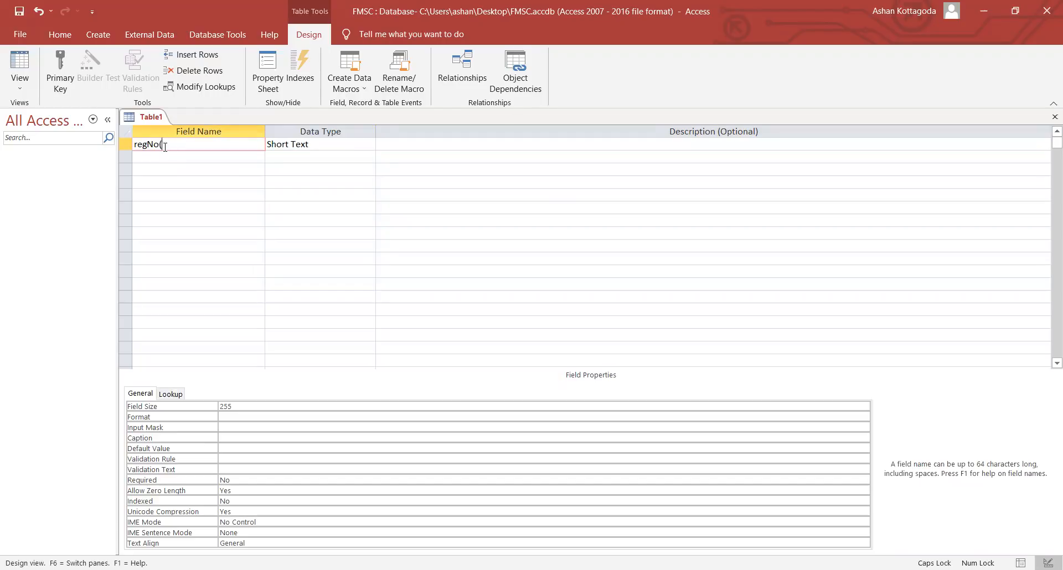
key("Caps_Lock")
left_click(124, 147)
left_click(143, 145)
- Set regNo as primary key via its row selector's right-click menu
right_click(125, 146)
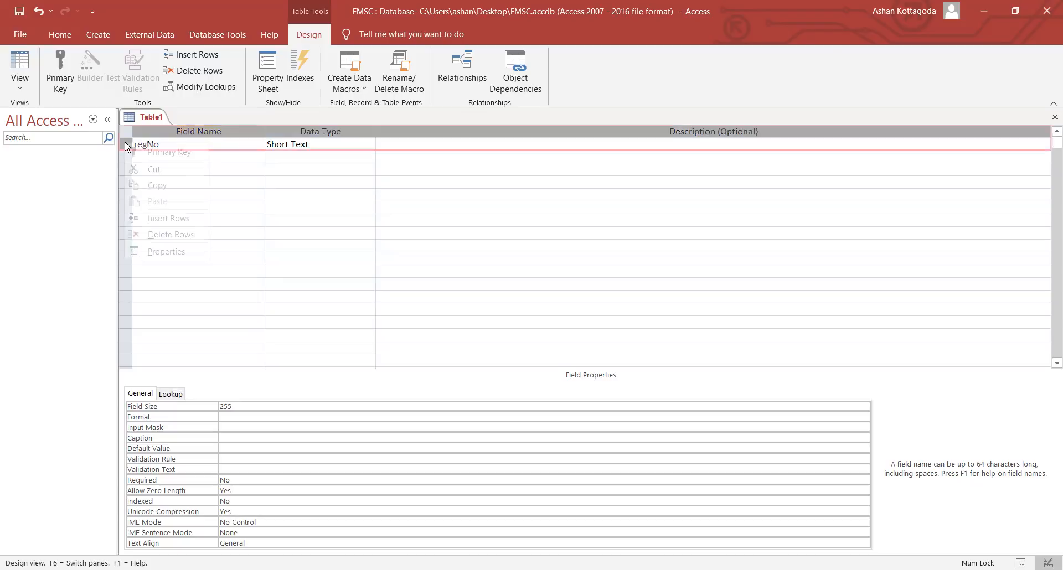
left_click(210, 145)
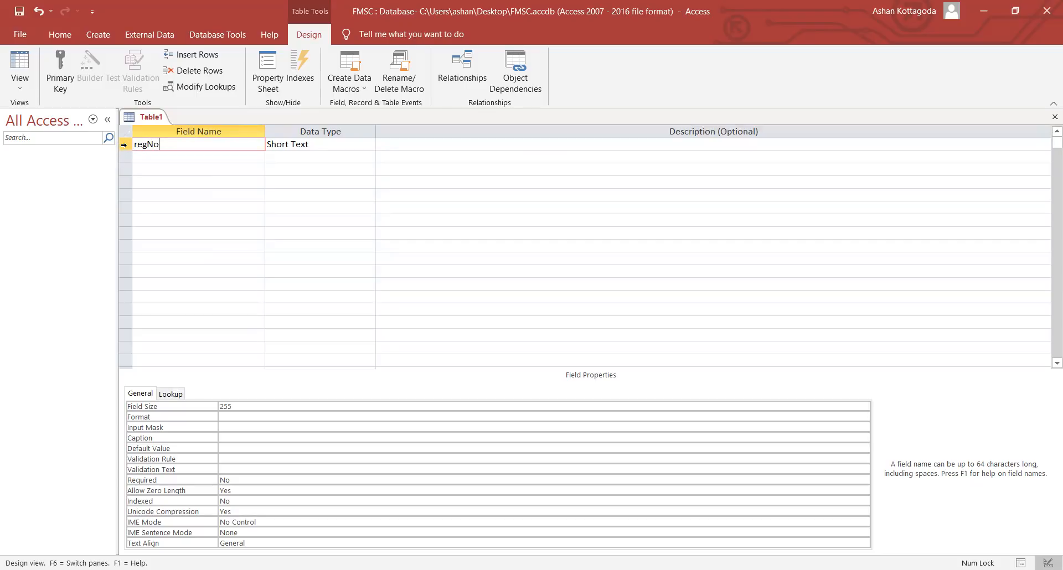
right_click(125, 146)
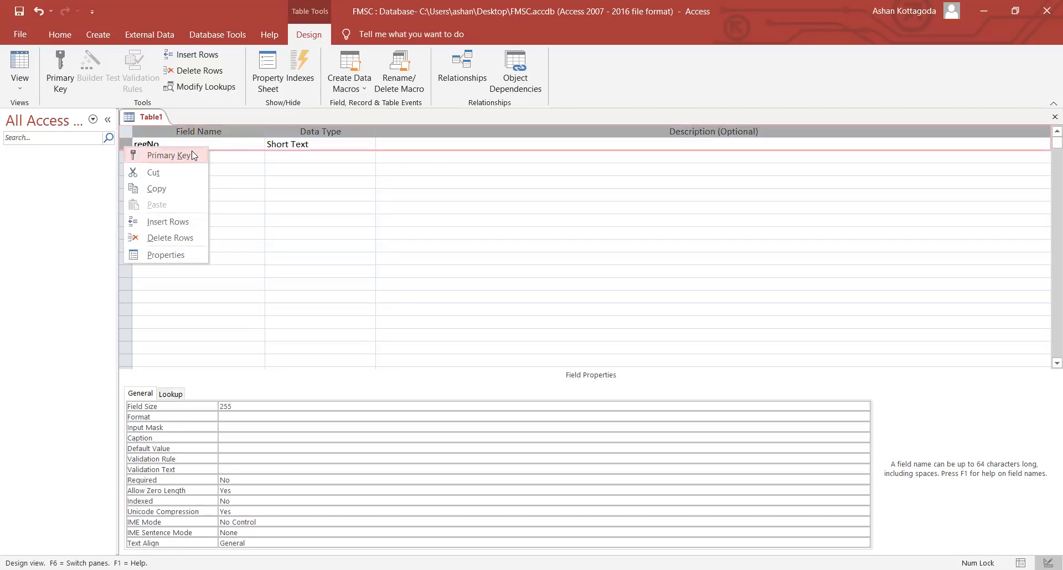
left_click(143, 155)
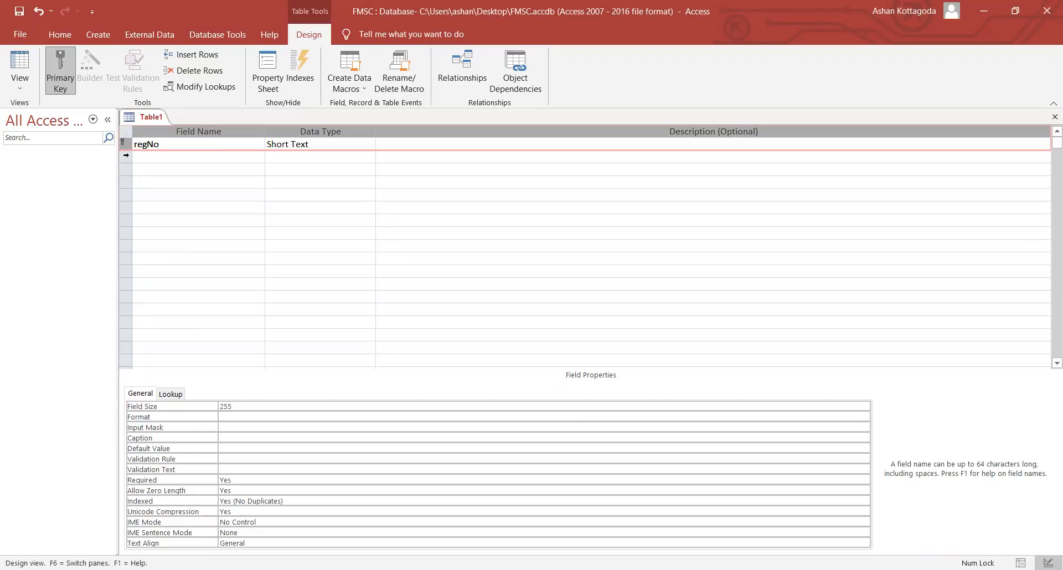
left_click(138, 160)
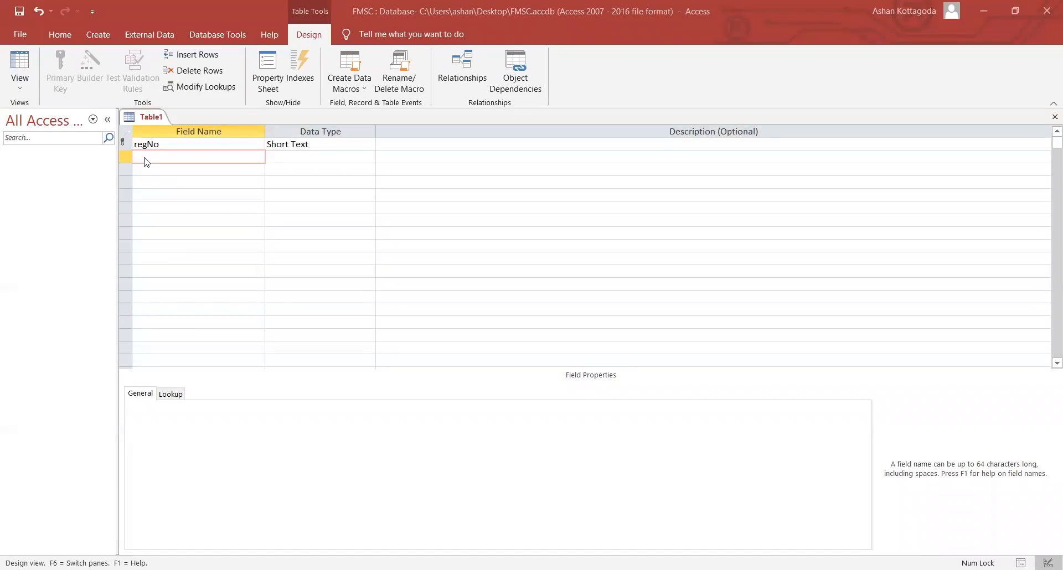
- Add a sFirstName field, keeping its data type as Short Text
key("Caps_Lock")
key("Caps_Lock")
type("s")
key("Caps_Lock")
type("F")
key("Caps_Lock")
type("irst")
key("Caps_Lock")
type("N")
key("Caps_Lock")
type("ame")
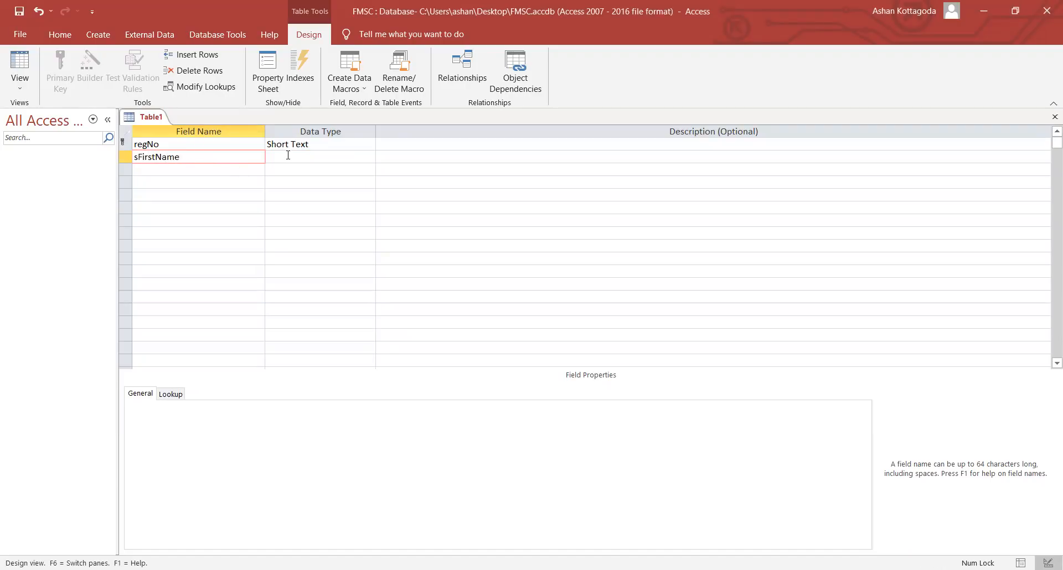
left_click(288, 155)
left_click(369, 158)
left_click(364, 168)
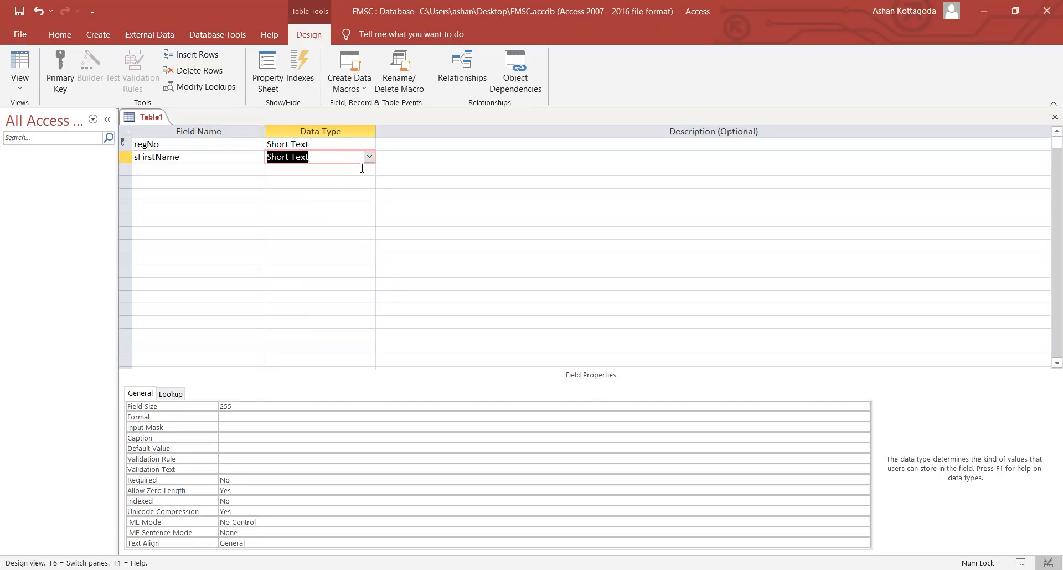
- Add sLastName and Address fields, both as Short Text
left_click(236, 170)
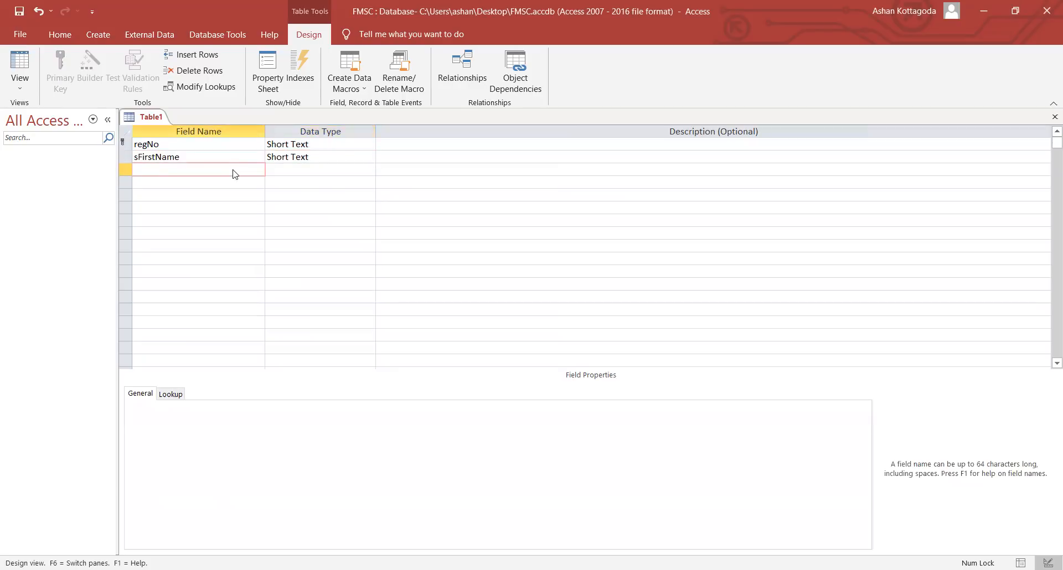
type("s")
key("Caps_Lock")
type("L")
key("Caps_Lock")
type("ast")
key("Caps_Lock")
type("N")
key("Caps_Lock")
type("ame")
left_click(203, 179)
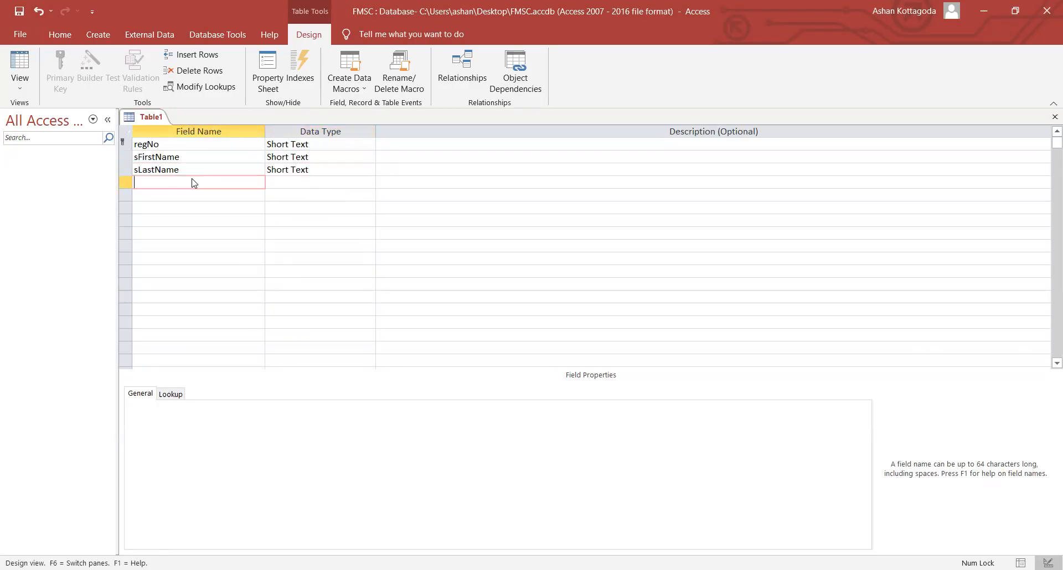
type("Address")
key("Tab")
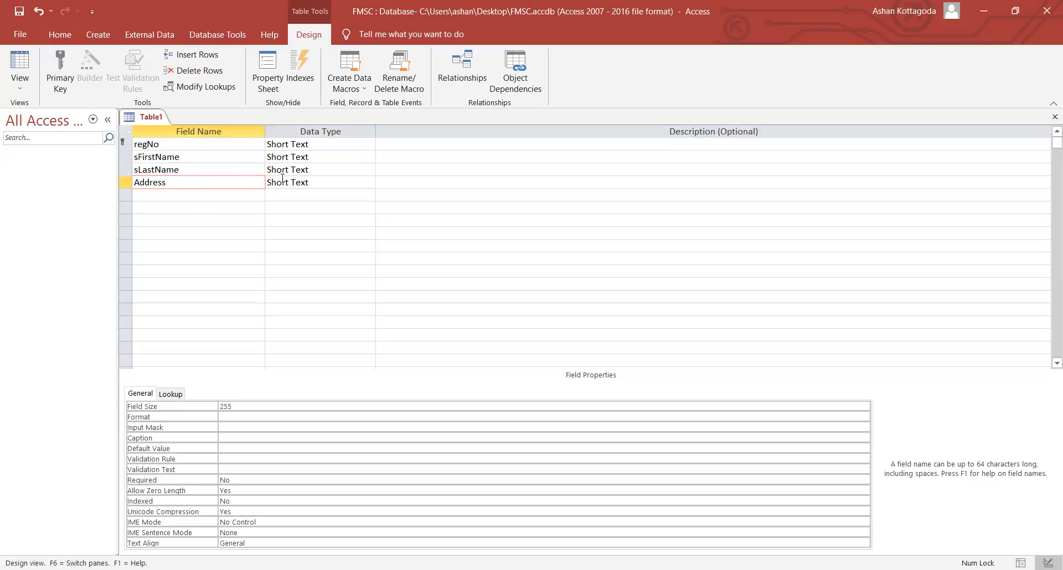
- Add a contactNo field with the Number data type
left_click(229, 196)
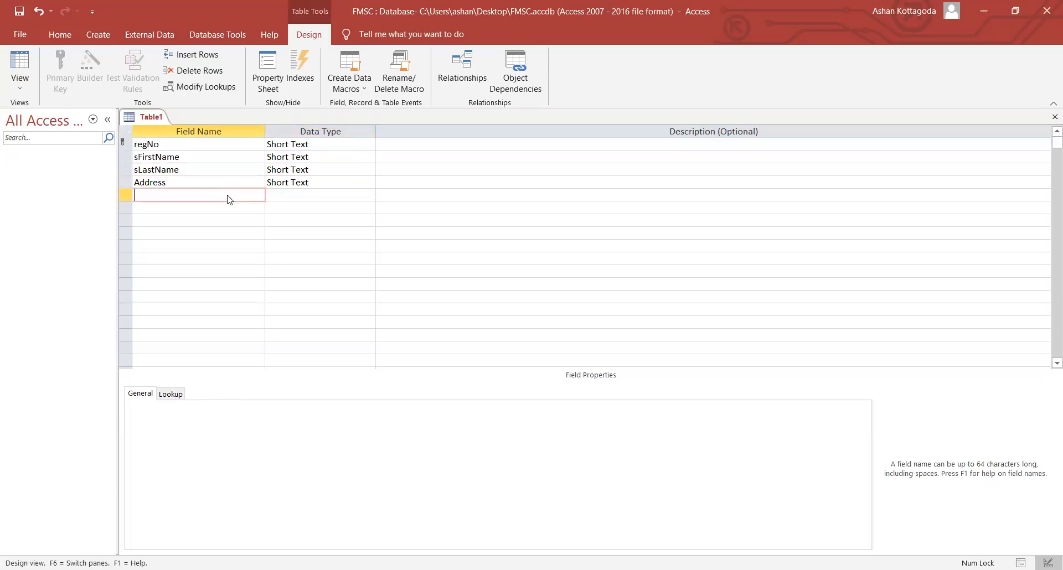
type("contactNo")
key("Tab")
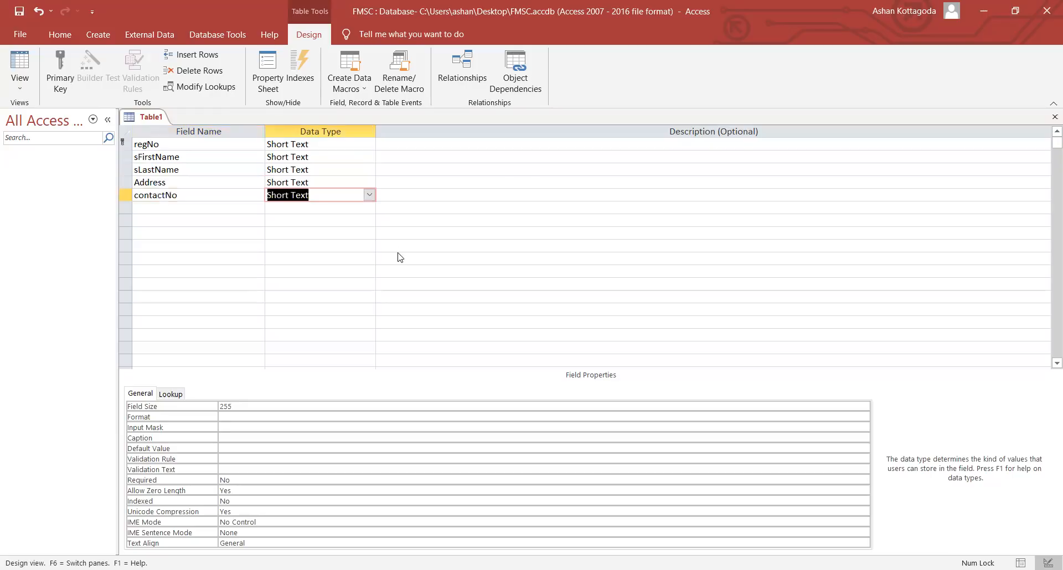
left_click(368, 195)
left_click(334, 232)
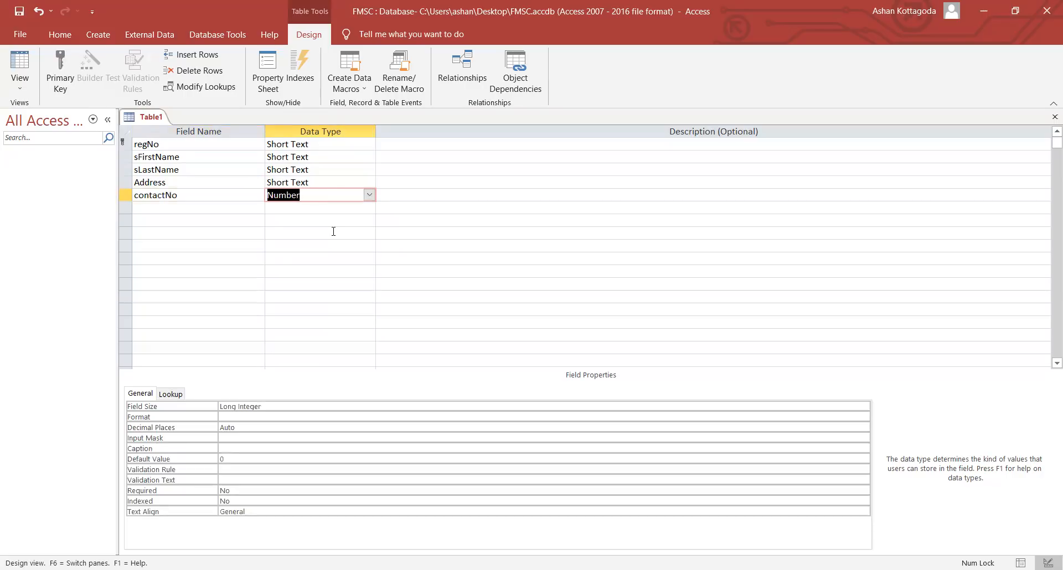
left_click(369, 195)
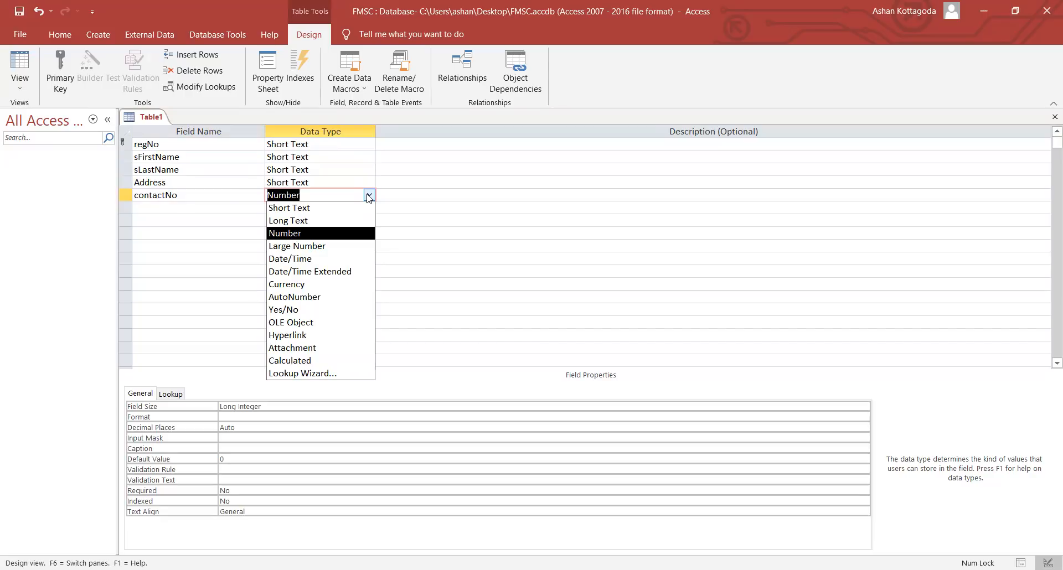
left_click(369, 197)
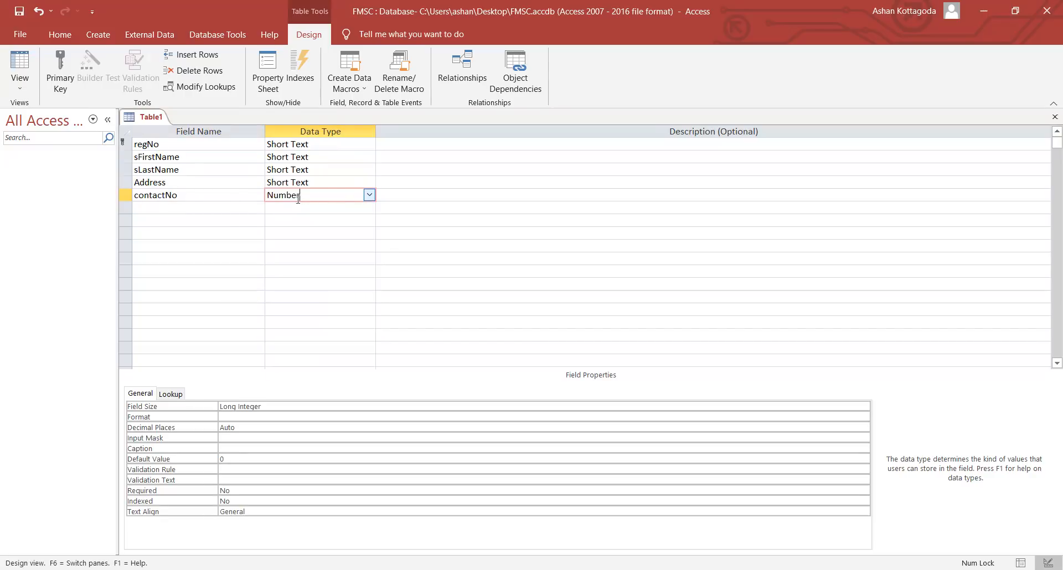
left_click(223, 213)
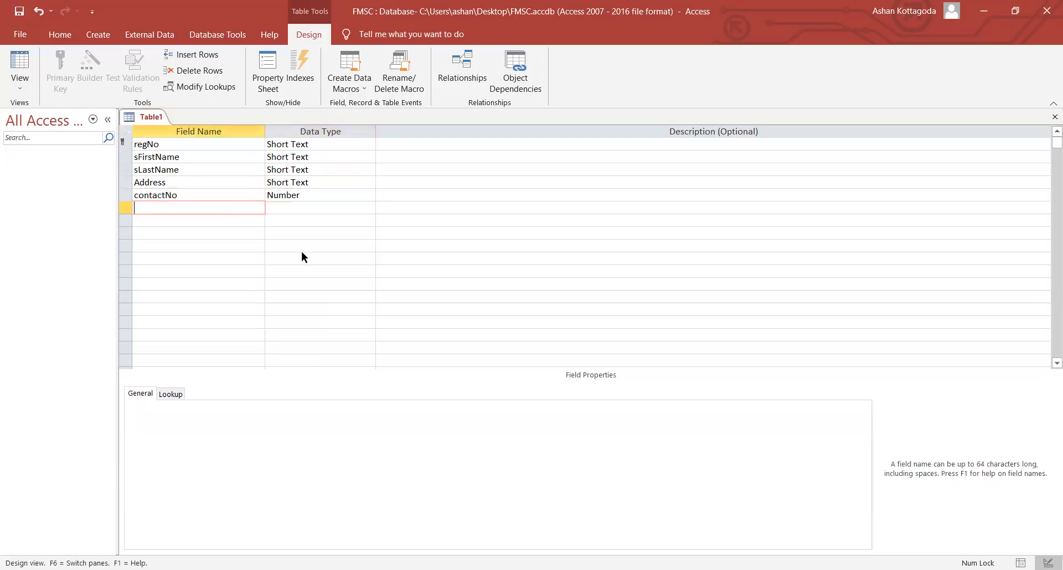
- Add a Dob field with the Date/Time data type
type("Bo")
key("BackSpace")
key("BackSpace")
key("Caps_Lock")
type("D")
key("Caps_Lock")
type("ob")
left_click(354, 208)
left_click(368, 207)
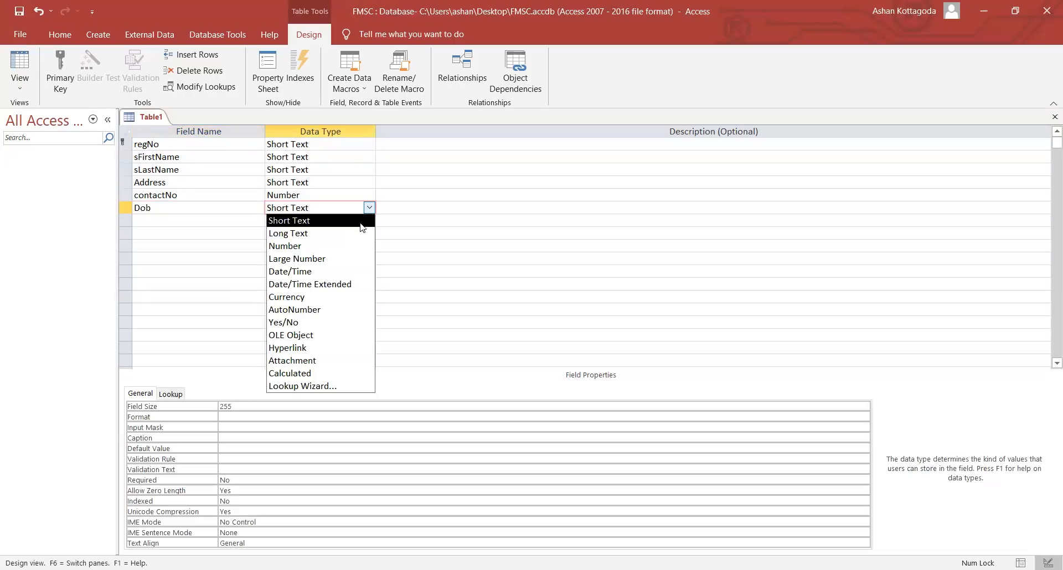
left_click(351, 271)
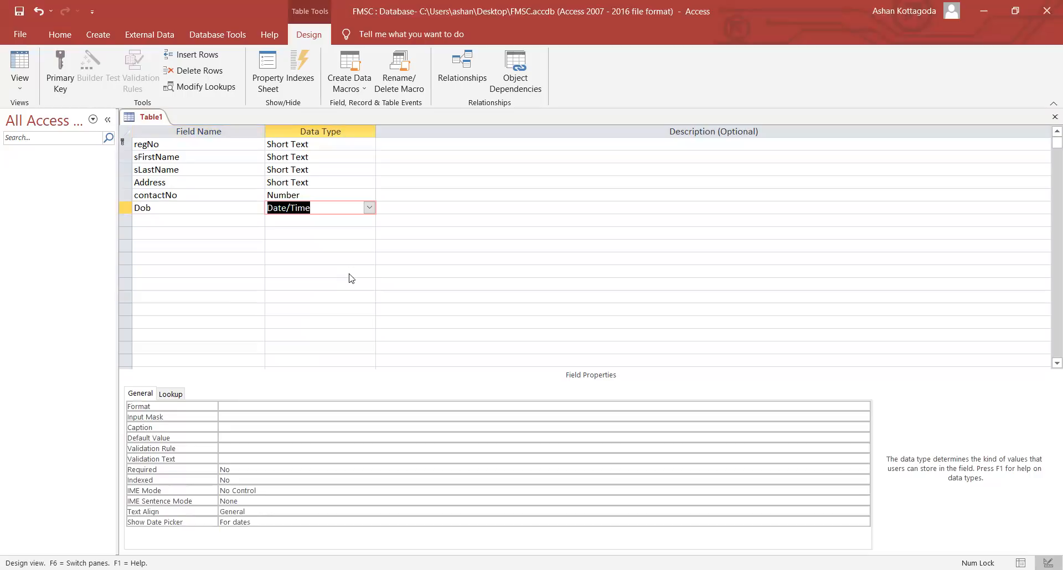
- Add an Admission_card field with the Date/Time data type
left_click(233, 221)
key("Caps_Lock")
type("A")
key("Caps_Lock")
type("dmiss")
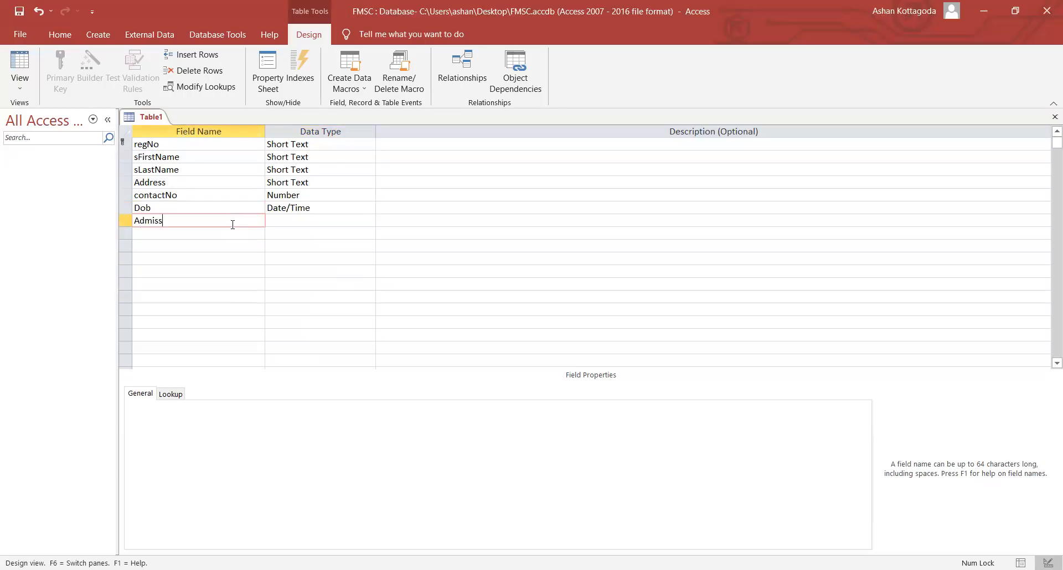
type("ion_card")
left_click(278, 215)
left_click(366, 220)
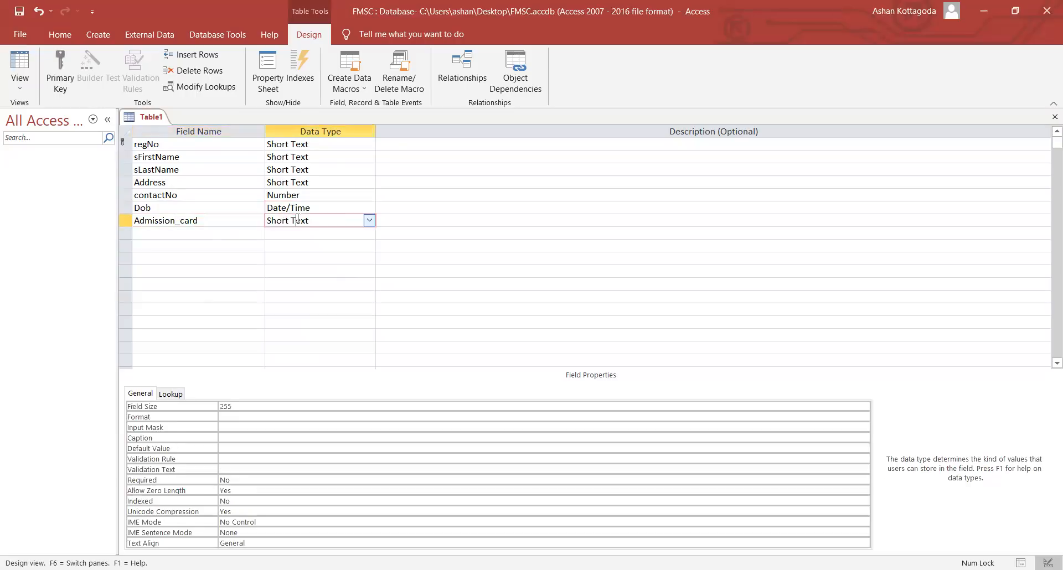
left_click(368, 220)
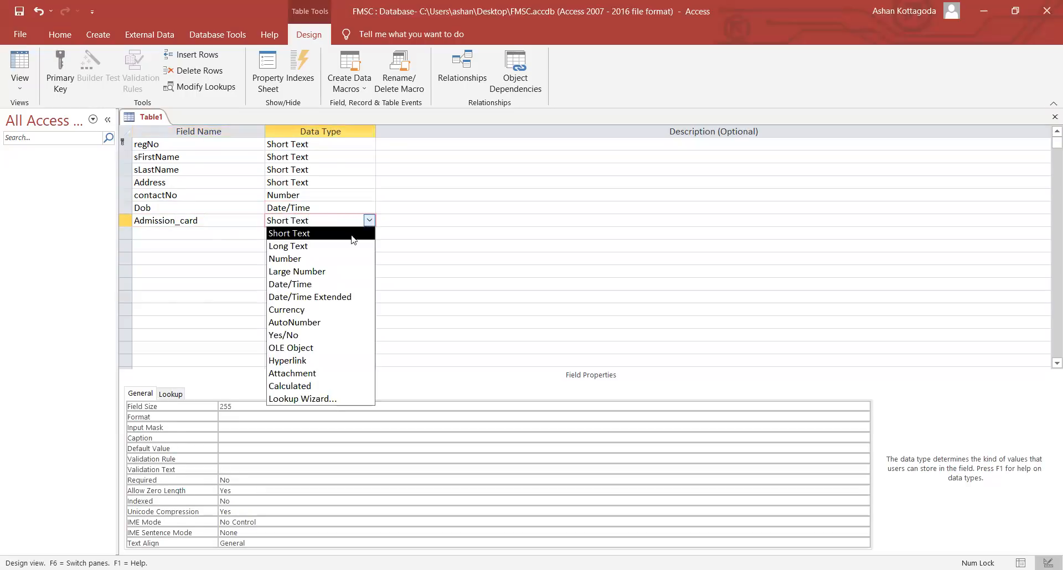
left_click(309, 288)
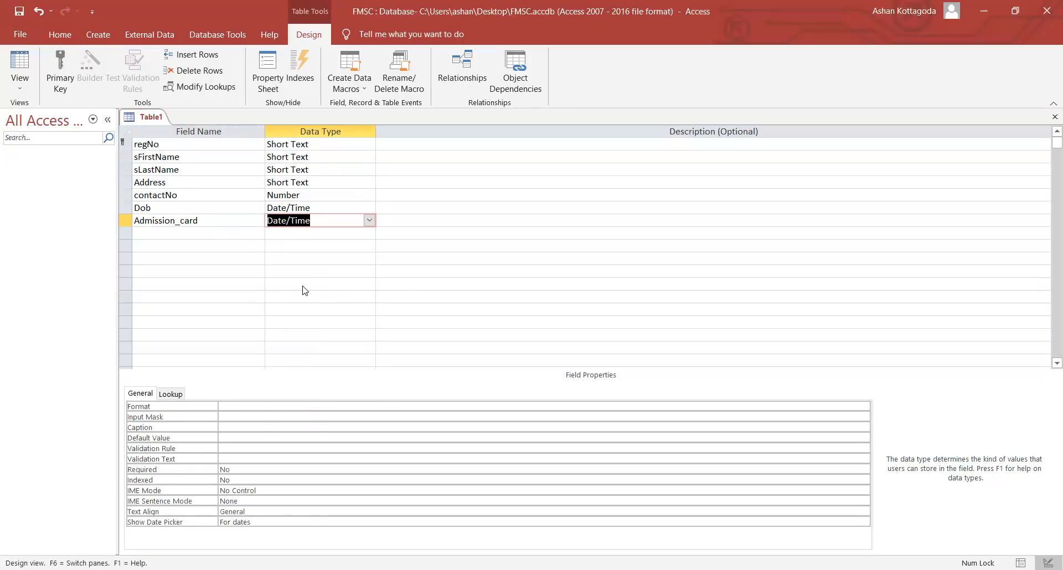
- Add a Gender field and show the choices in its Data Type list
left_click(215, 234)
type("Gender")
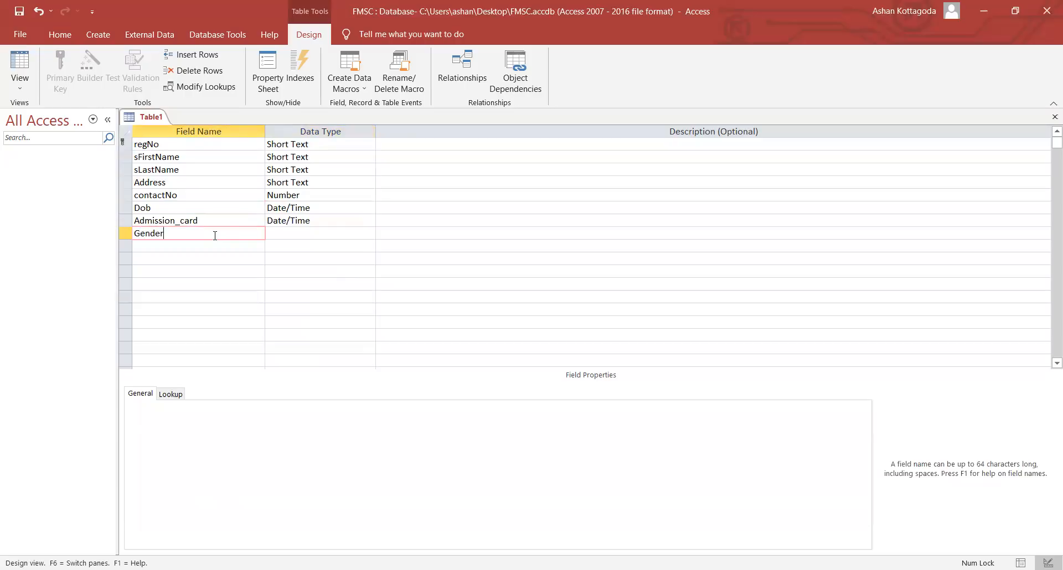
left_click(284, 241)
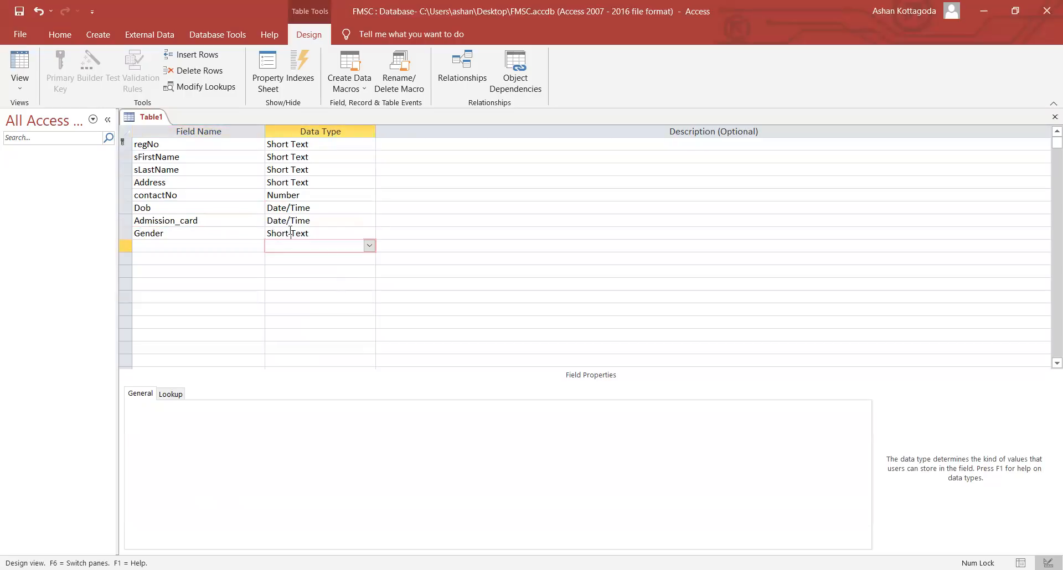
left_click(290, 233)
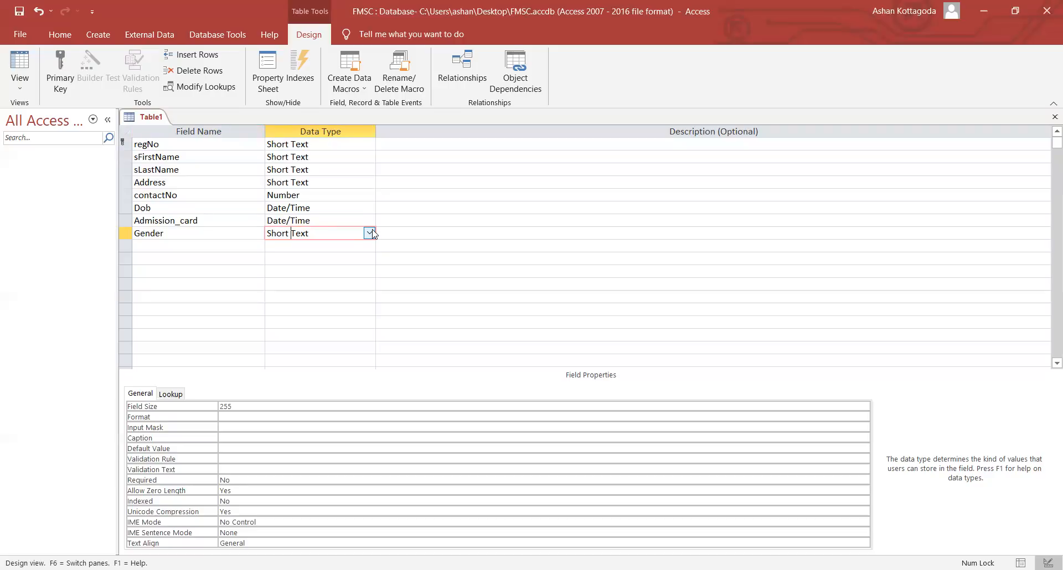
left_click(372, 233)
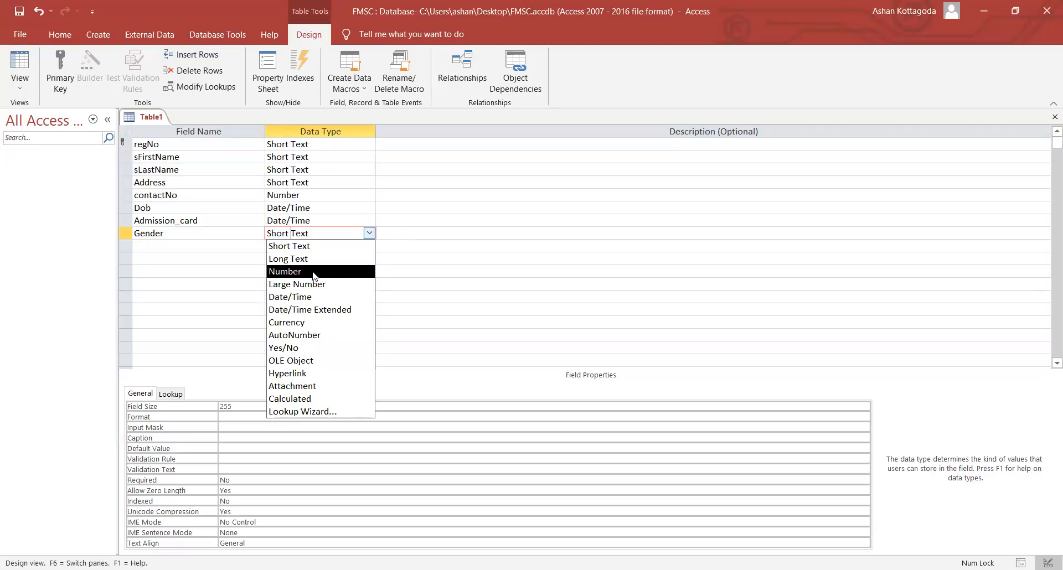
- Start the Lookup Wizard for Gender with 'I will type in the values that I want' and continue
left_click(299, 412)
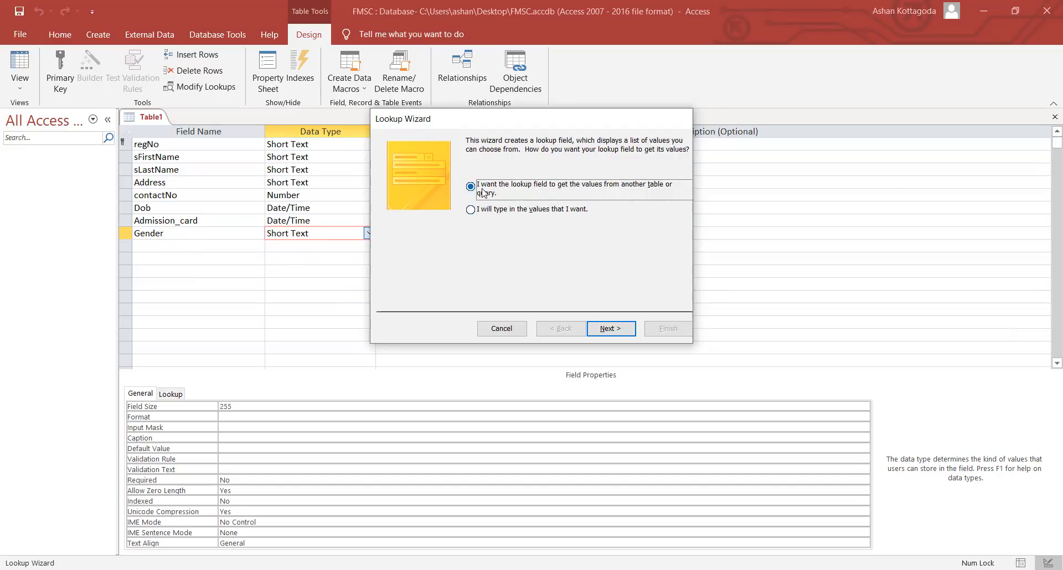
left_click(492, 212)
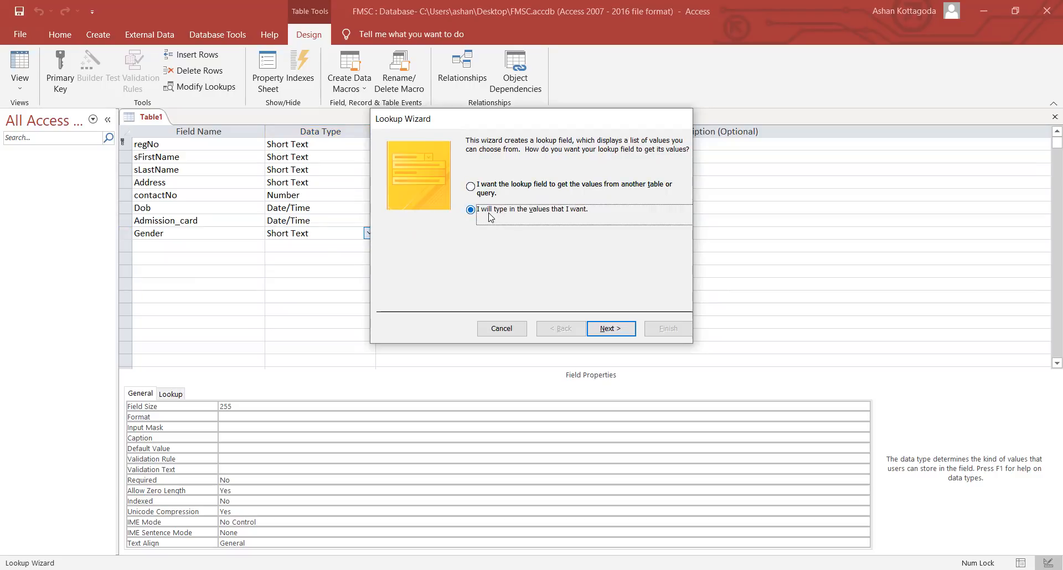
left_click(479, 188)
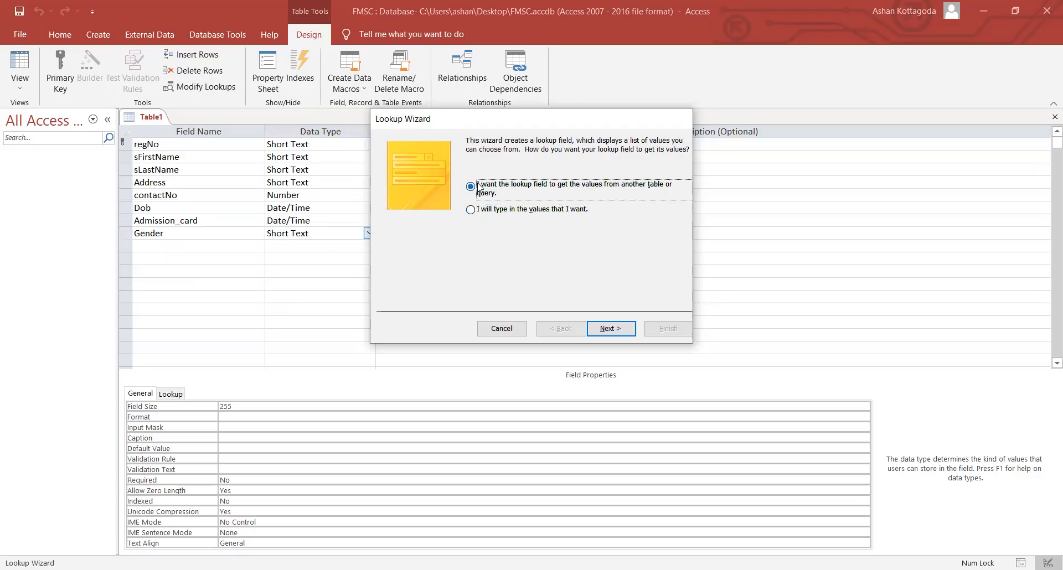
left_click(481, 214)
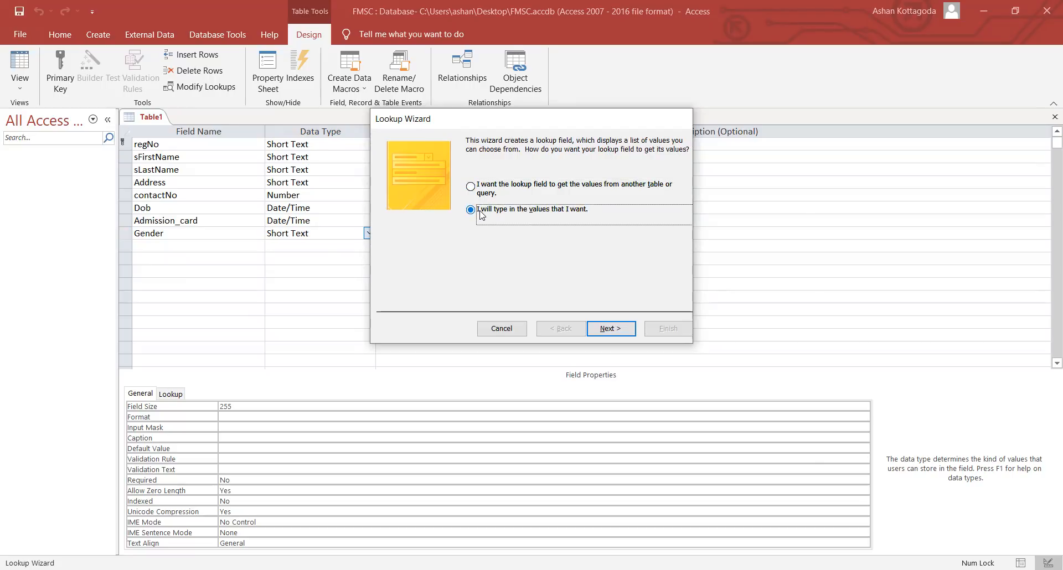
left_click(486, 187)
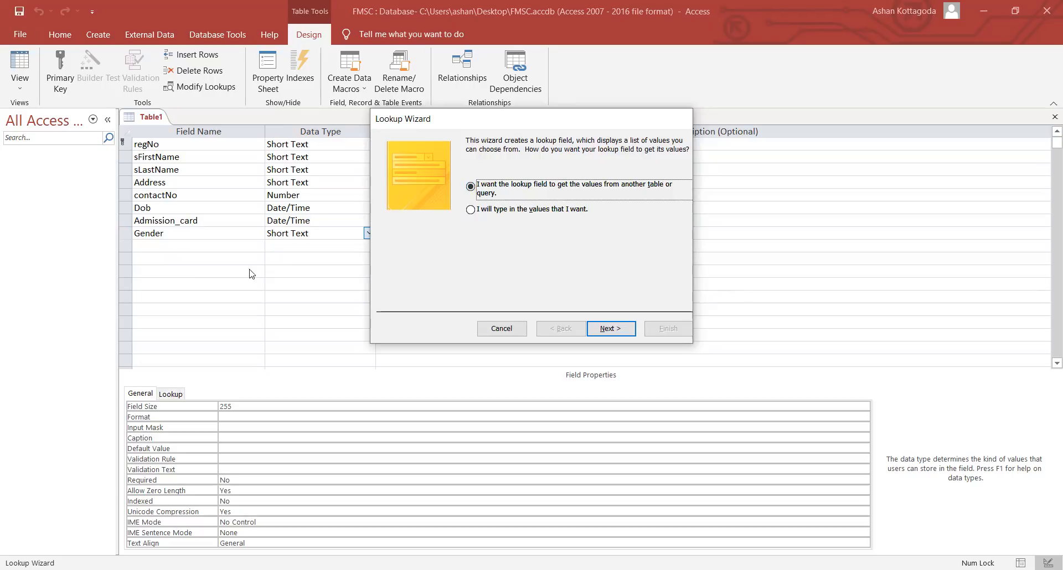
left_click(520, 211)
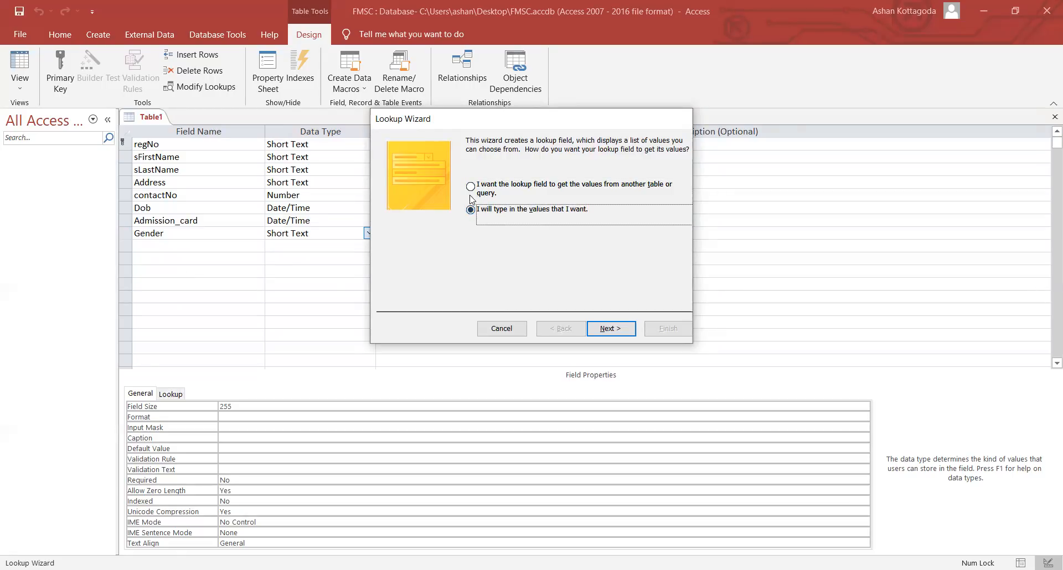
left_click(620, 329)
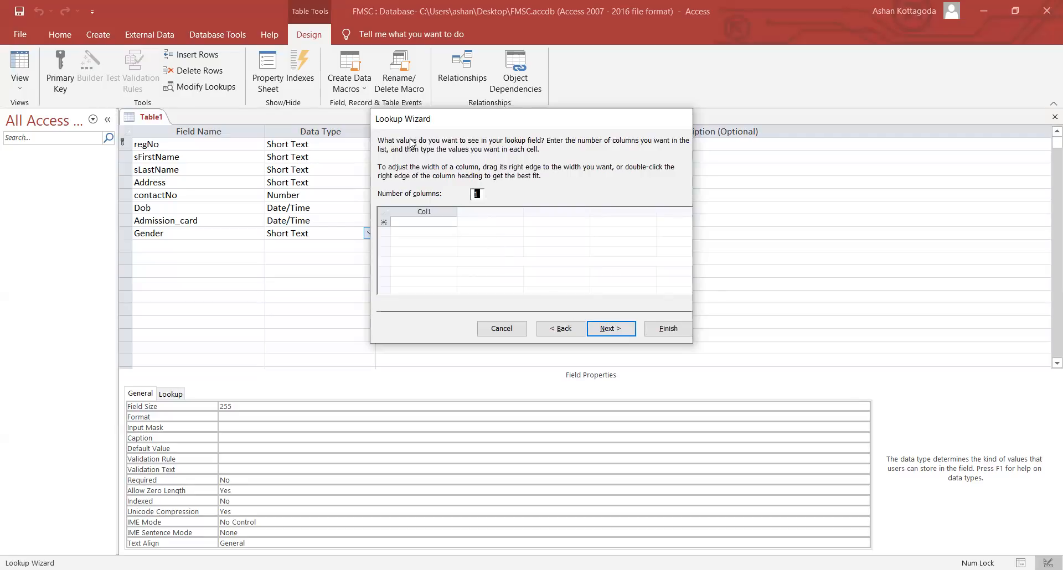
- Enter Male and Female as the Gender lookup values in Col1, then continue
left_click(418, 222)
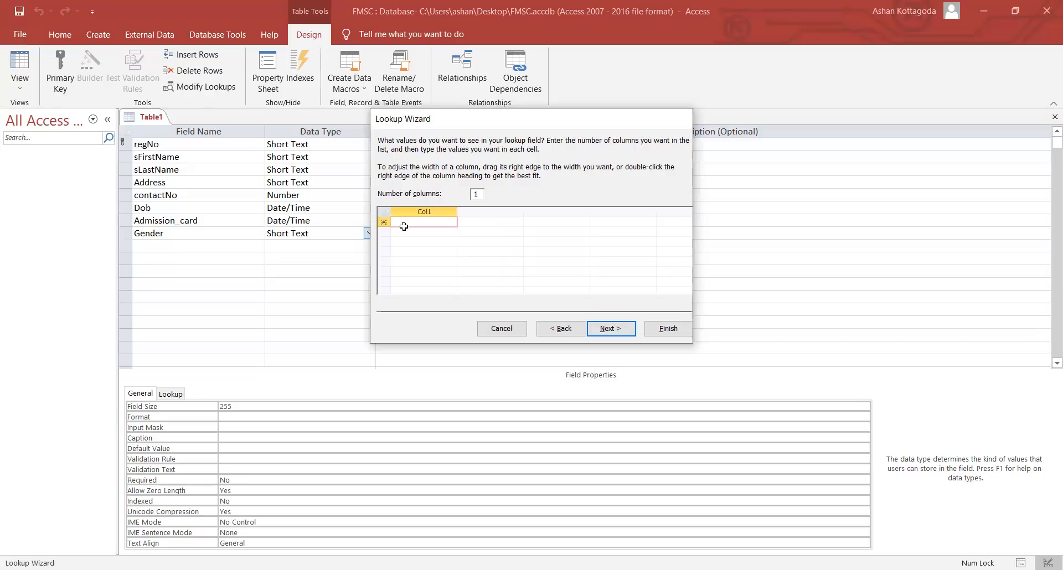
type("Mlal")
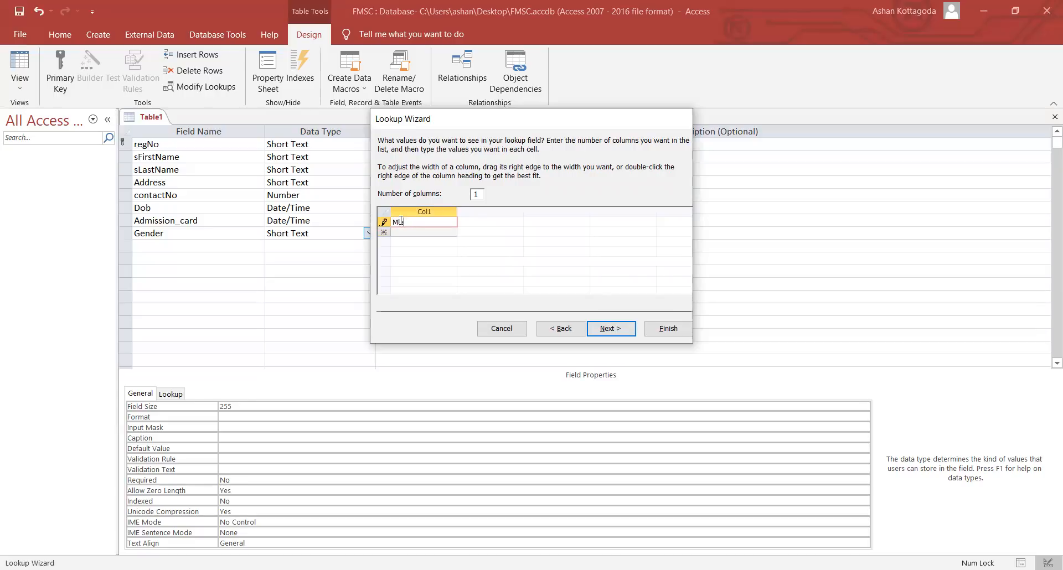
type("e")
key("BackSpace")
key("BackSpace")
key("BackSpace")
key("BackSpace")
type("ale")
left_click(431, 232)
type("Female")
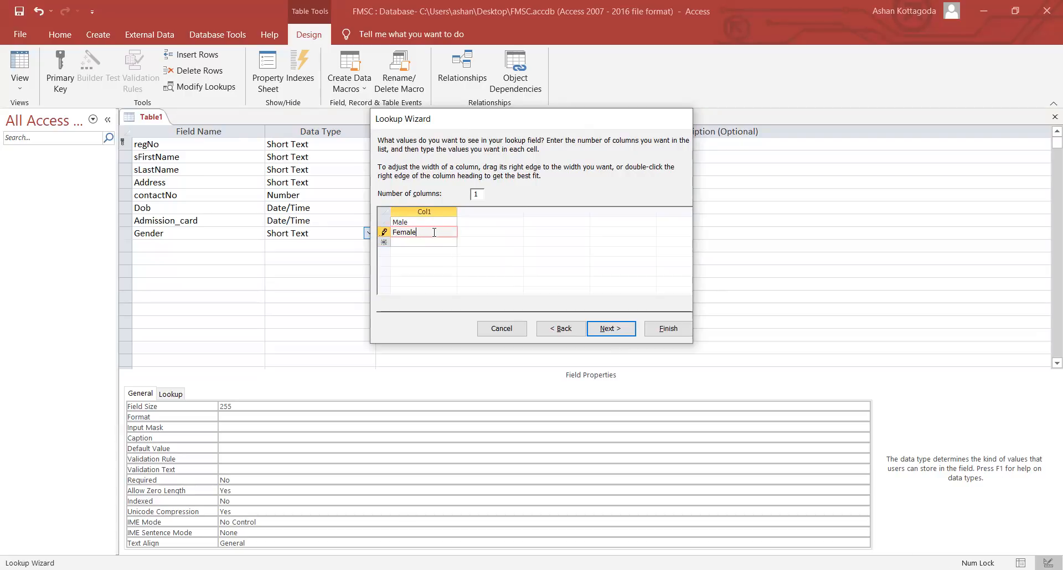
left_click(435, 242)
left_click(425, 222)
left_click(431, 230)
left_click(619, 329)
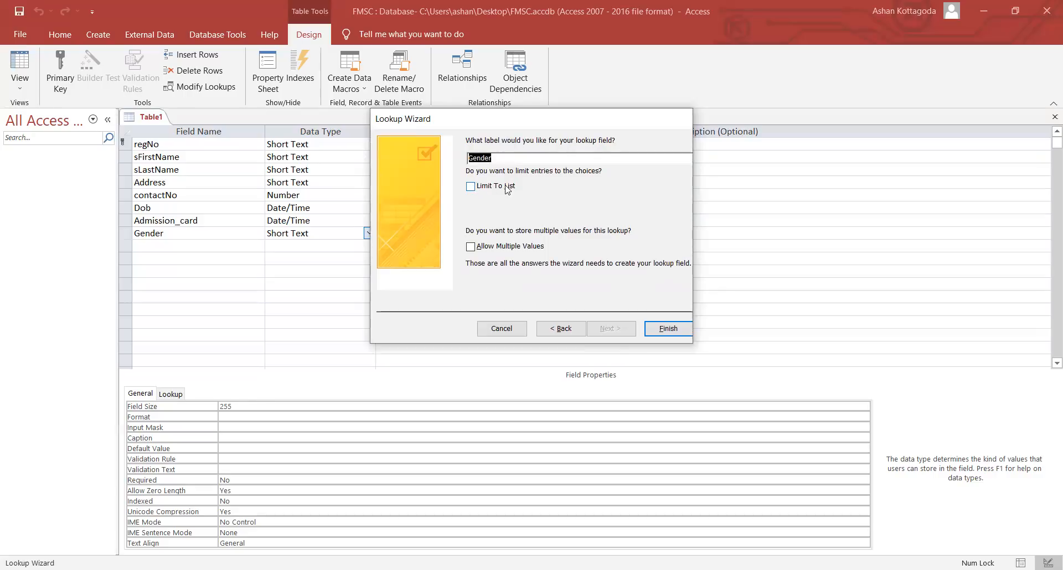
- Tick Limit To List for the Gender lookup and finish the wizard
left_click(471, 187)
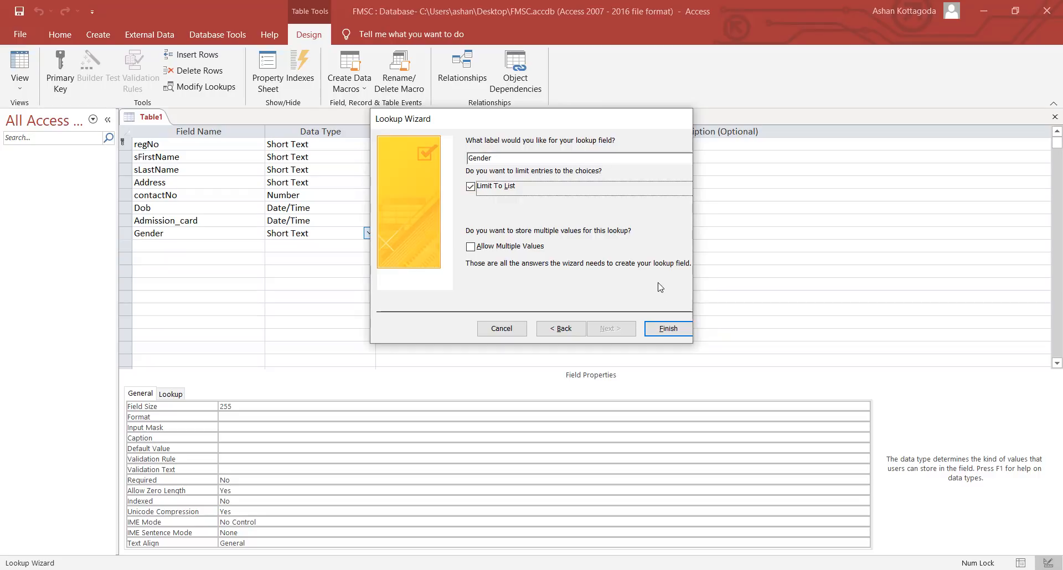
left_click(608, 330)
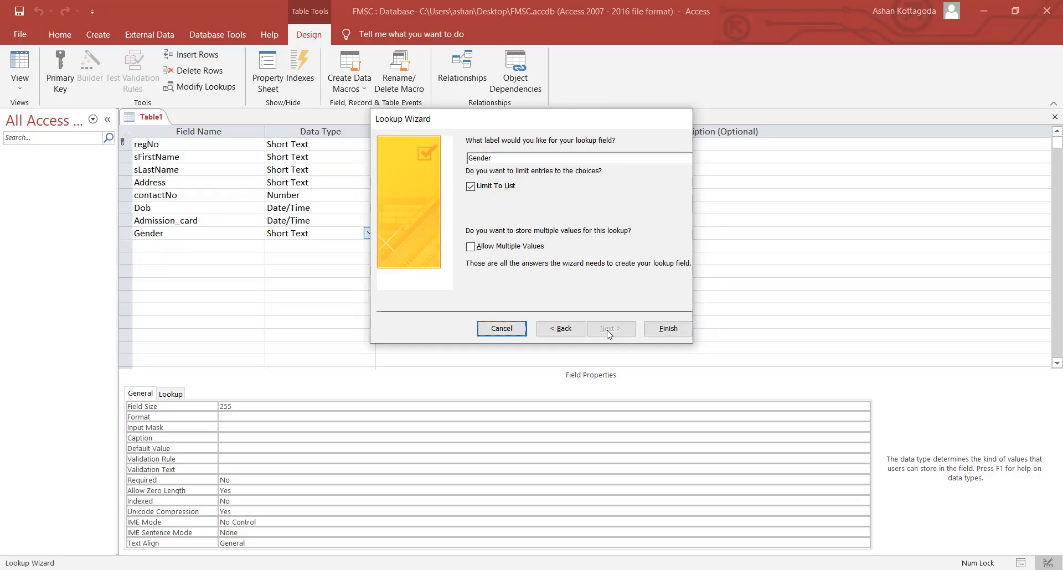
left_click(663, 331)
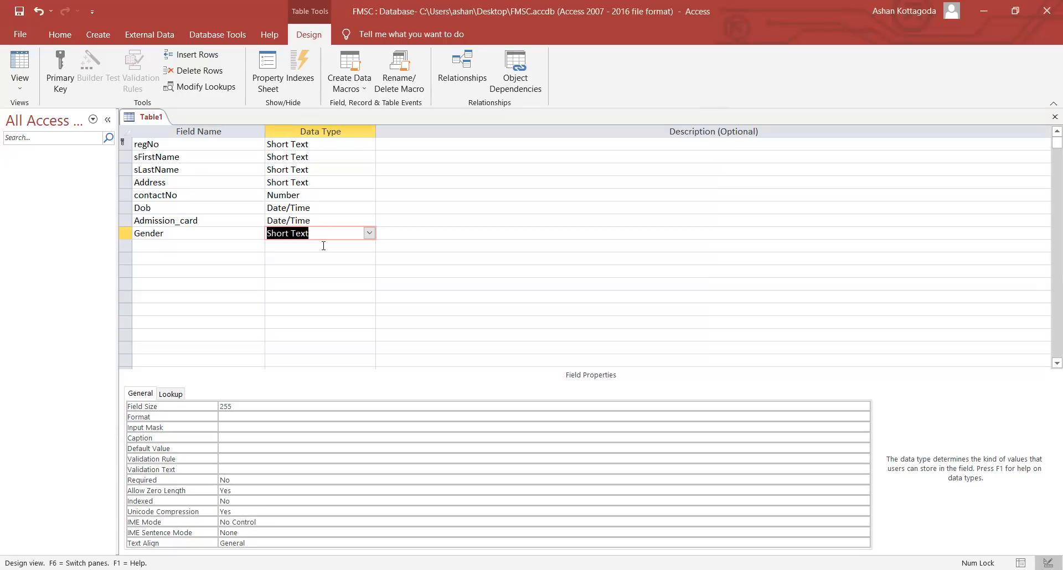
- Add a dptId field below Gender as Short Text
left_click(246, 248)
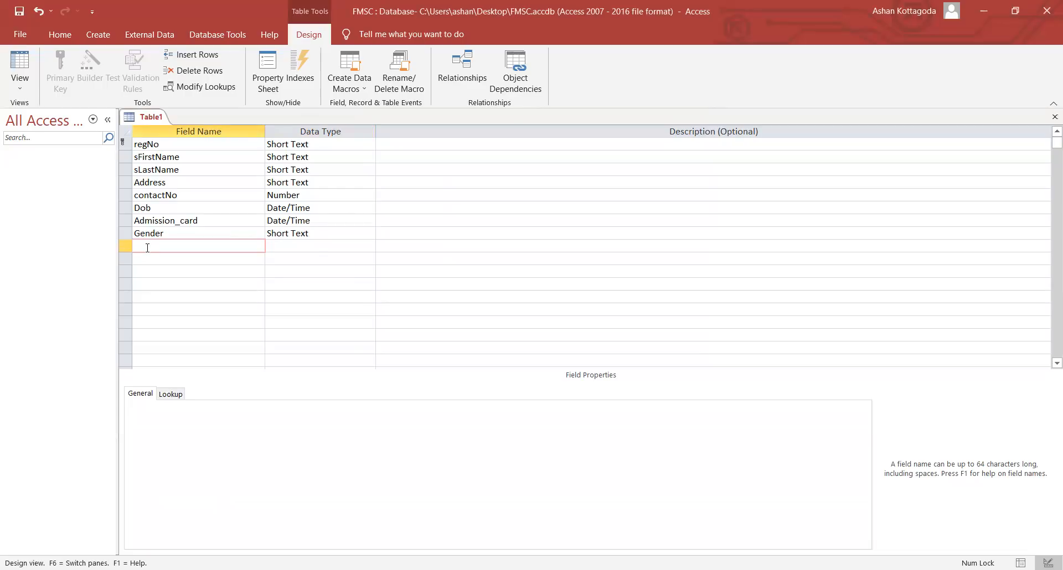
type("ptId")
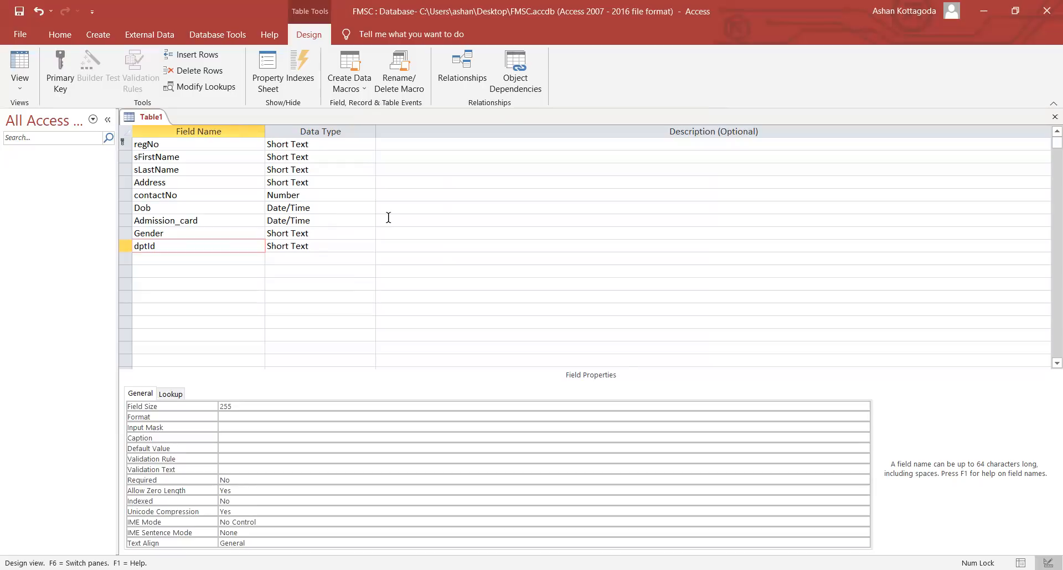
key("Tab")
left_click(211, 246)
- Save Table1 under the name StudentT
right_click(153, 121)
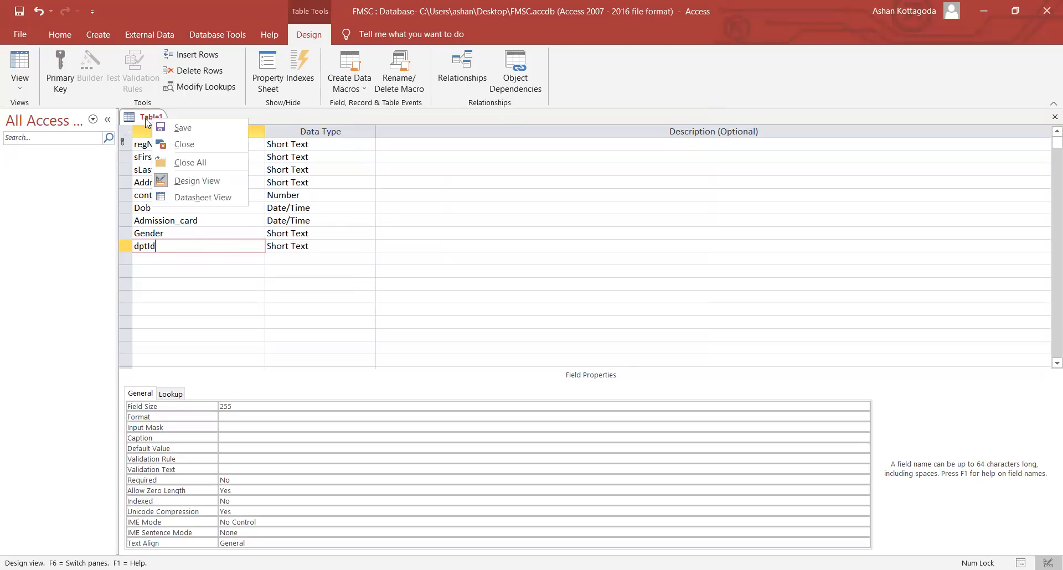
key("Escape")
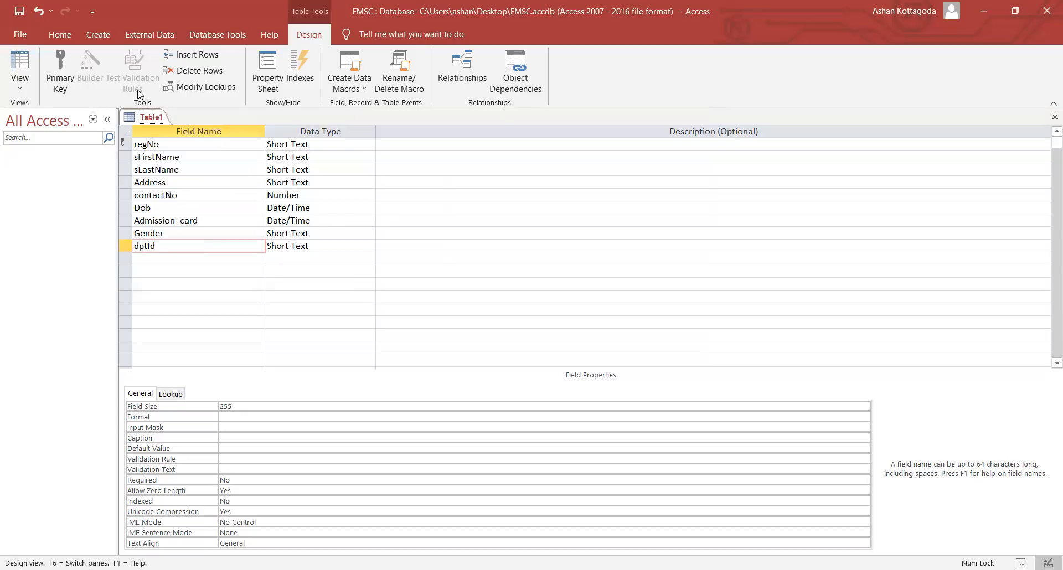
right_click(151, 121)
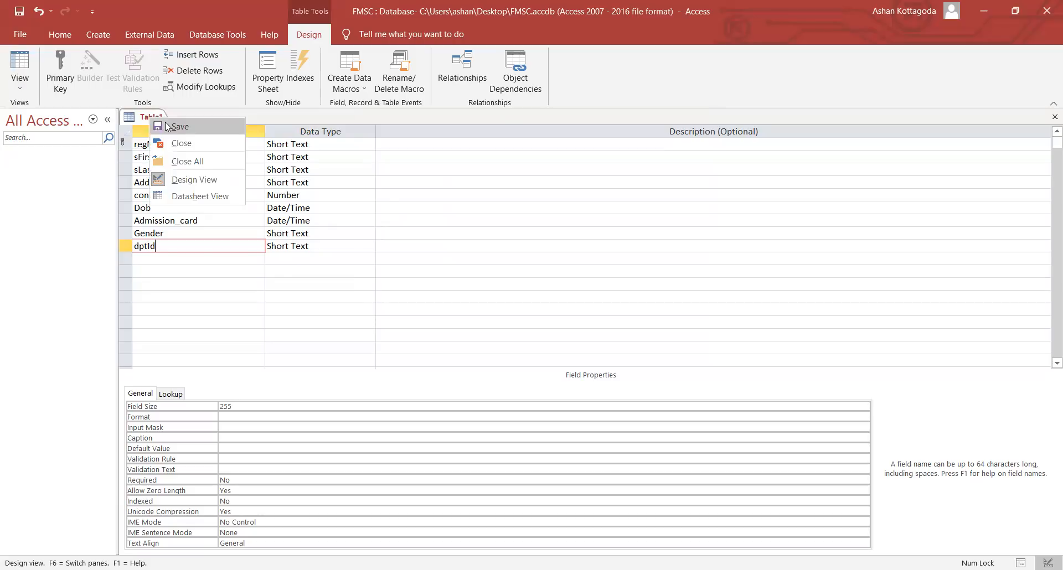
left_click(166, 127)
type("Student")
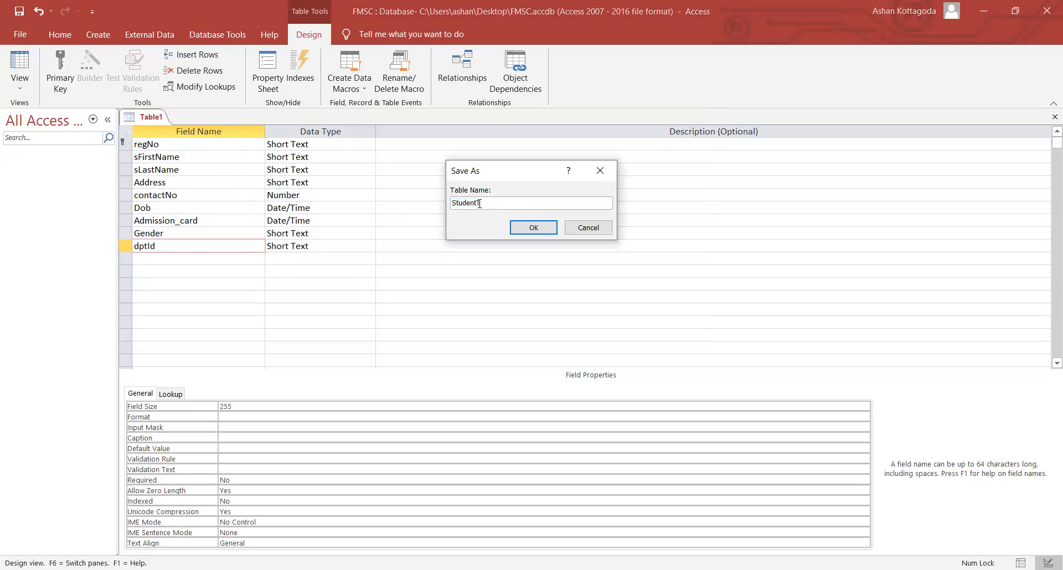
type("T")
left_click(534, 228)
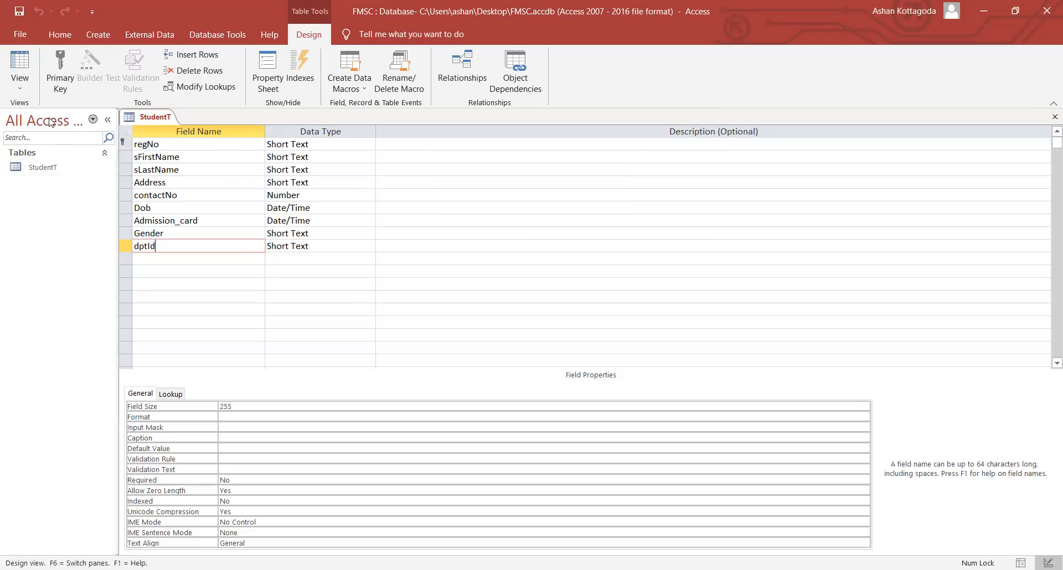
- Switch StudentT to Datasheet View and enter regNo 01, first name ABC, last name XYZ
left_click(27, 91)
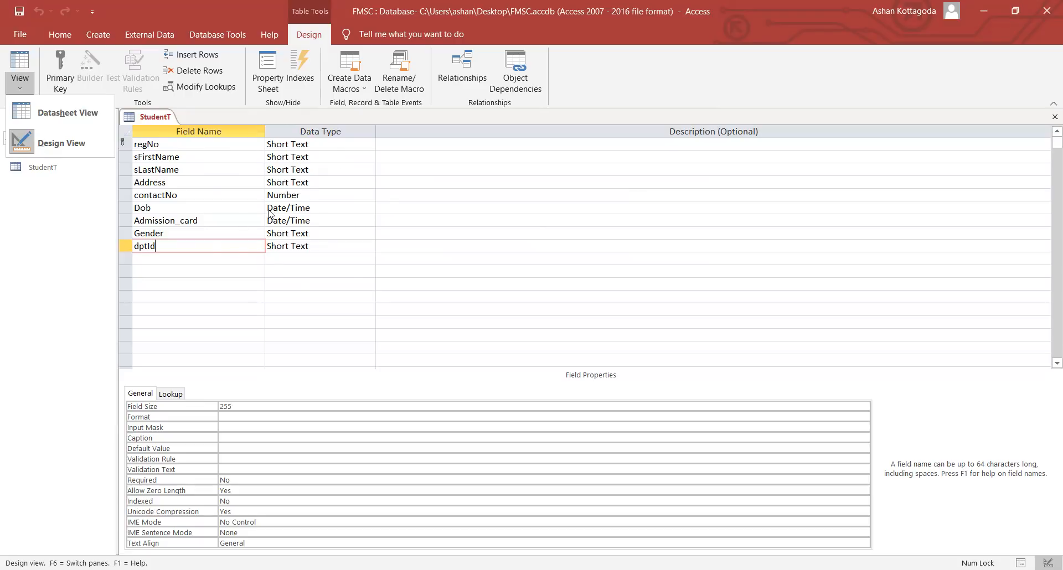
left_click(76, 110)
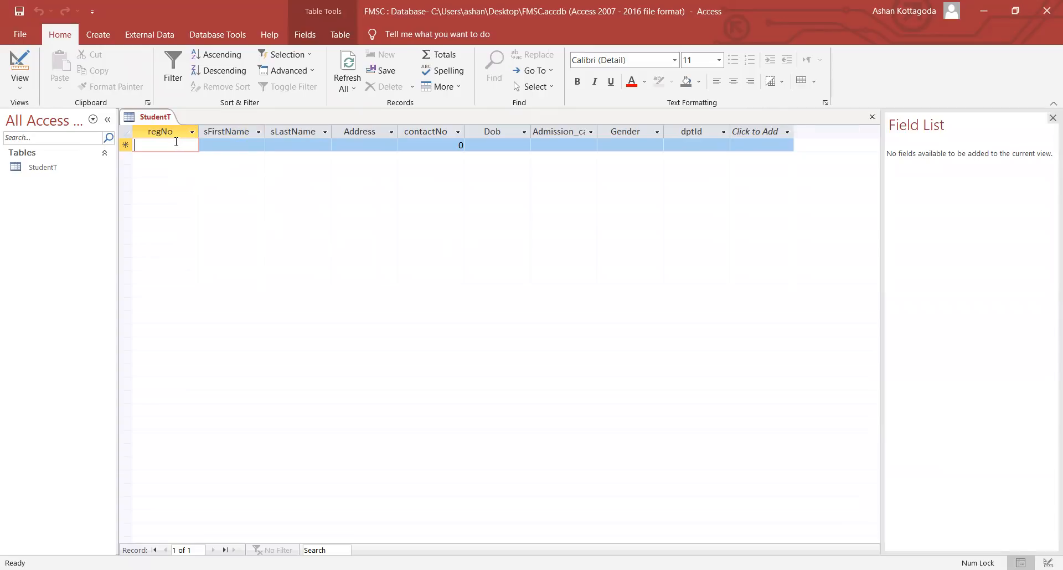
type("01")
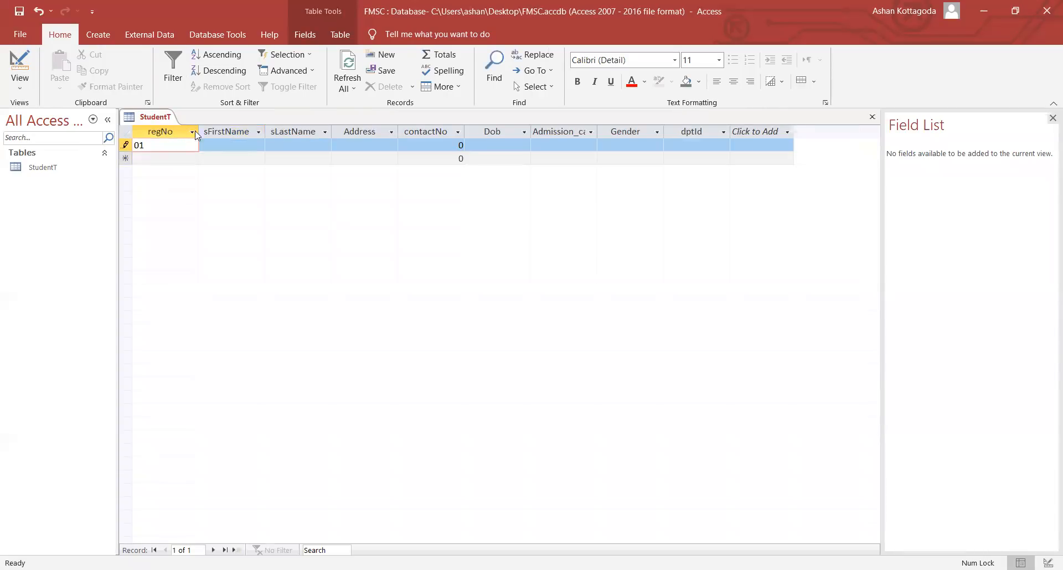
left_click(239, 145)
key("Caps_Lock")
type("ABC")
key("Tab")
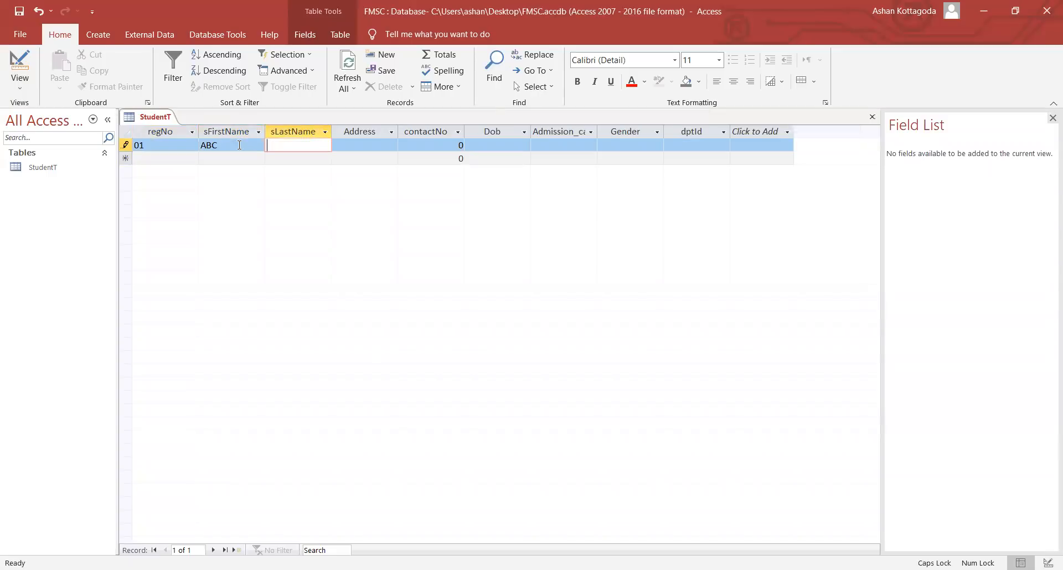
type("XYZ")
key("Tab")
- Fill in the first record's address and contact number, then clear the Dob cell
left_click(448, 136)
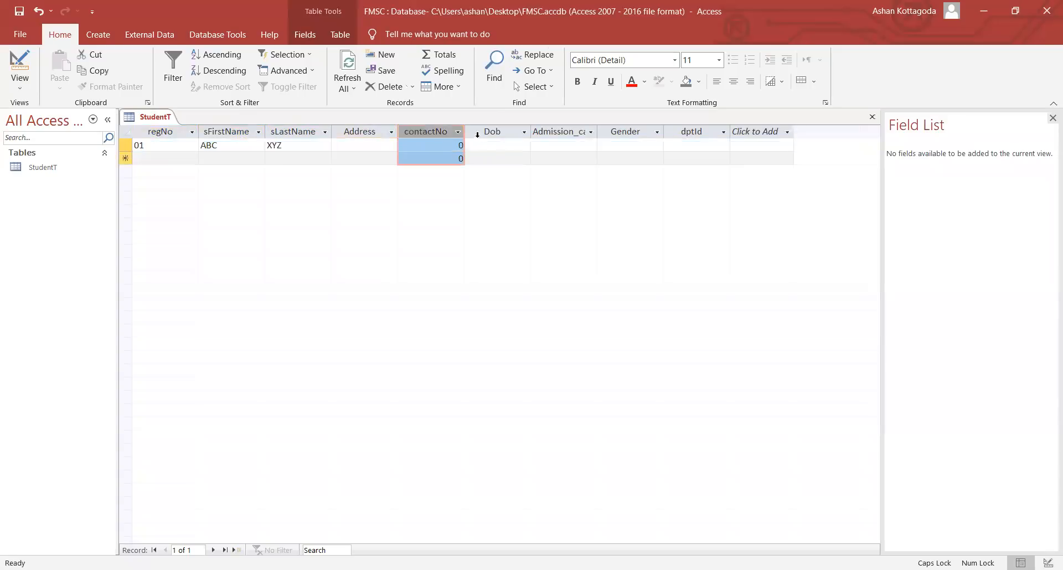
left_click(378, 147)
type("123")
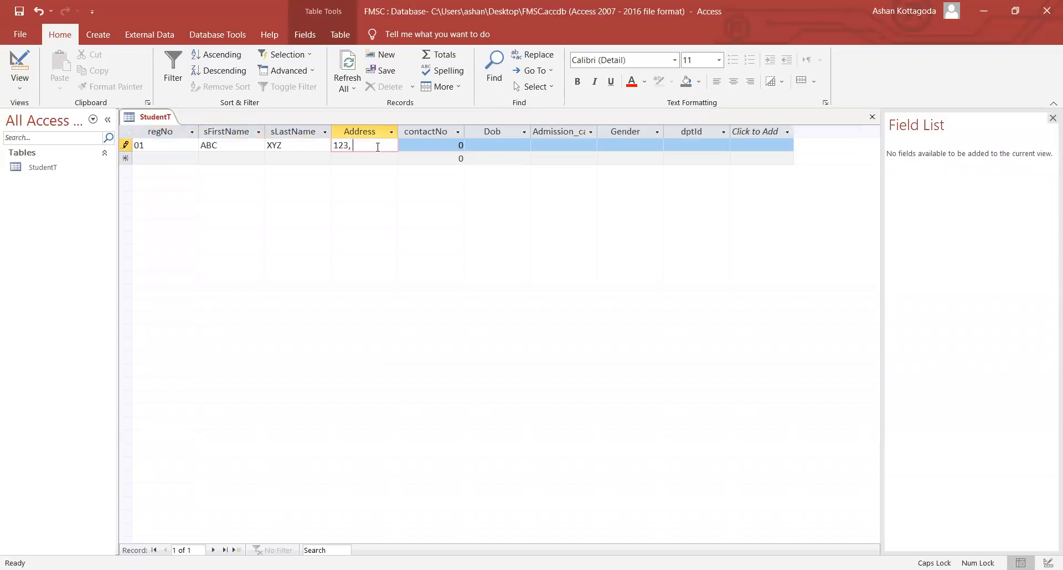
type(", C")
key("Caps_Lock")
type("olombo")
left_click(406, 146)
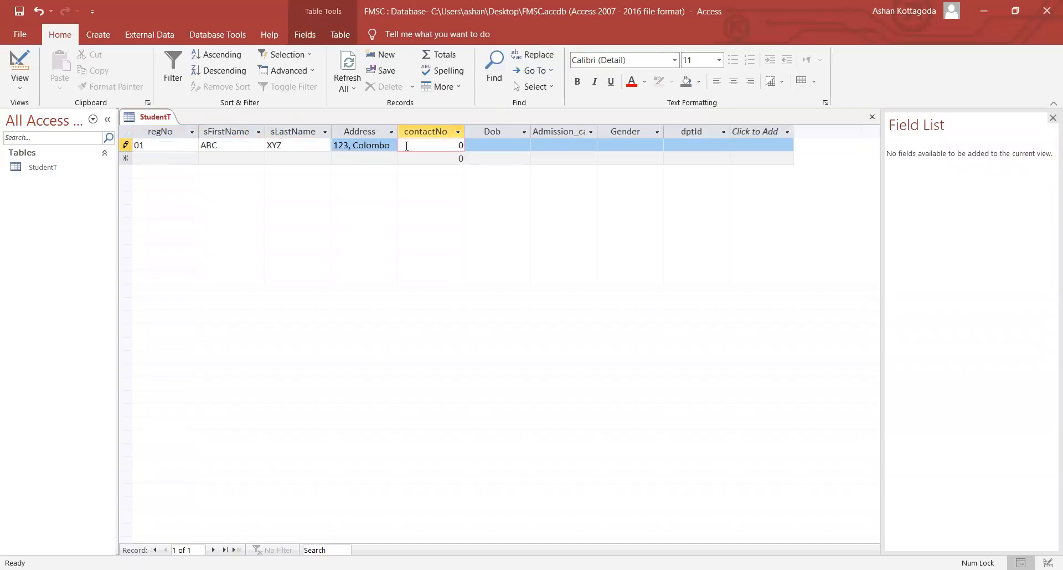
type("20115747")
left_click(490, 143)
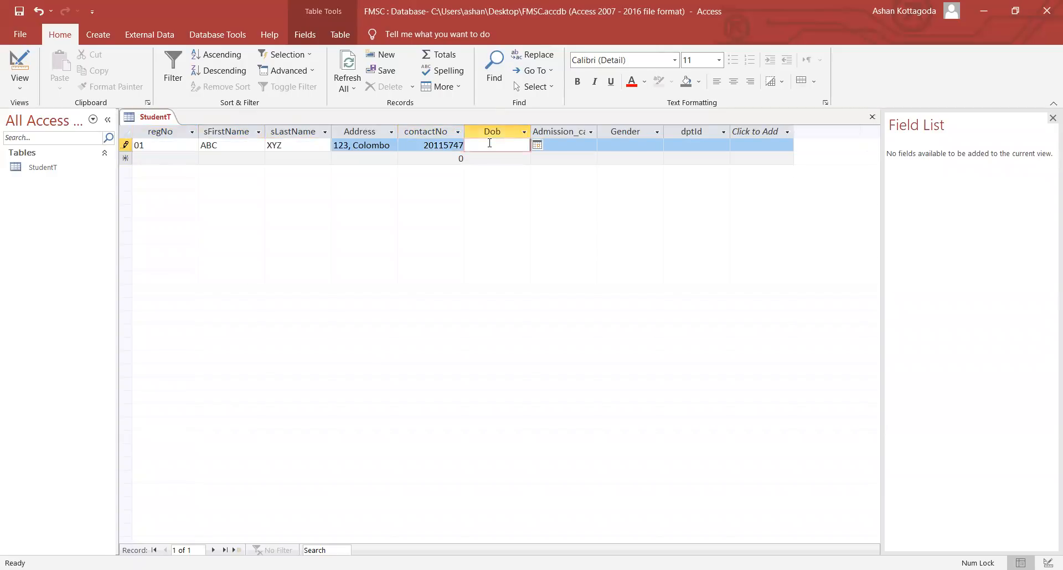
key("BackSpace")
- Enter Dob 1/2/2000 and pick June 9, 2021 as the Admission_card date
left_click(537, 145)
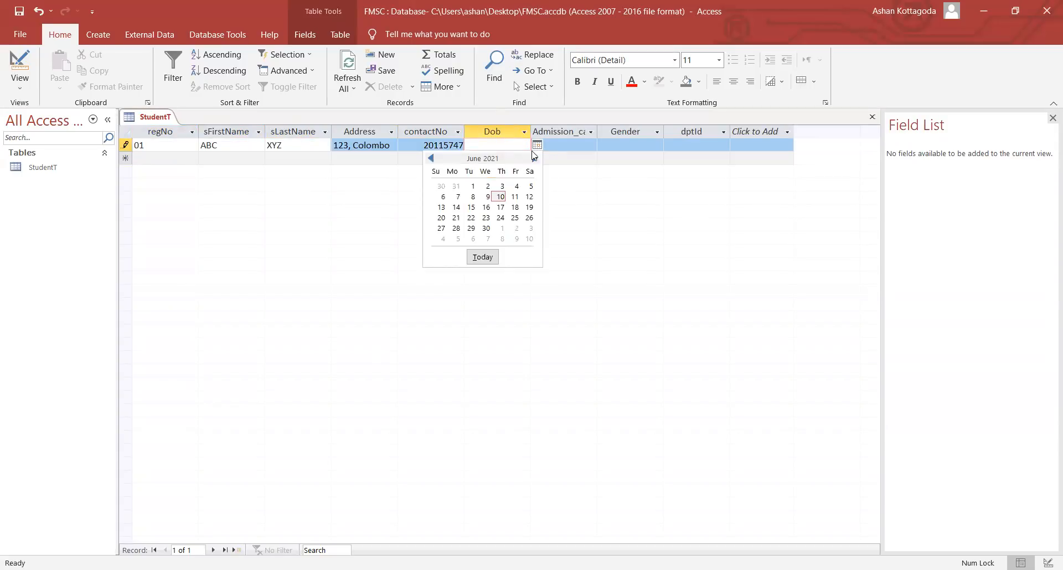
left_click(492, 141)
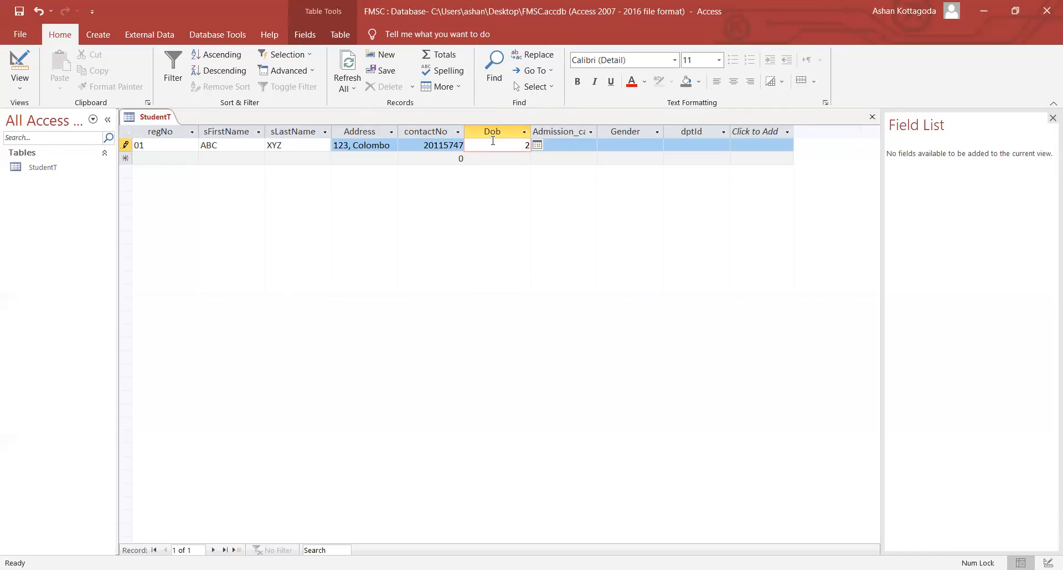
type("2 jan 201")
key("BackSpace")
type("00")
key("Tab")
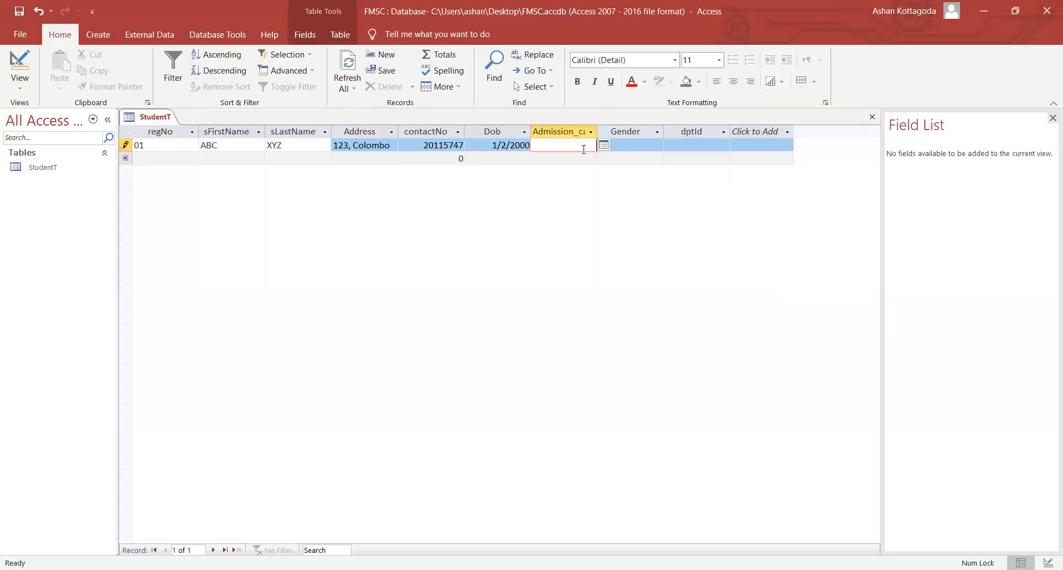
left_click(604, 145)
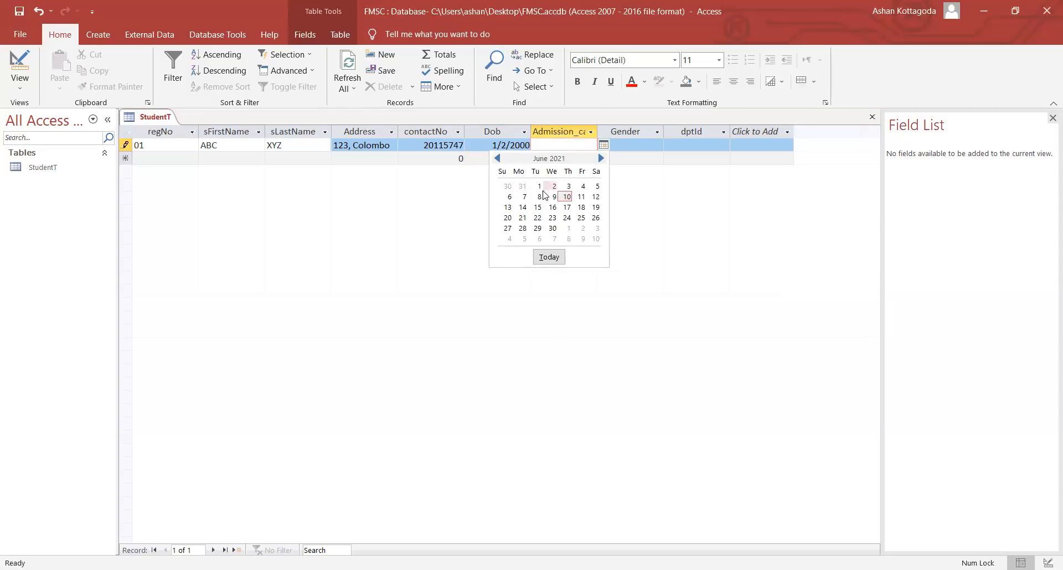
left_click(636, 144)
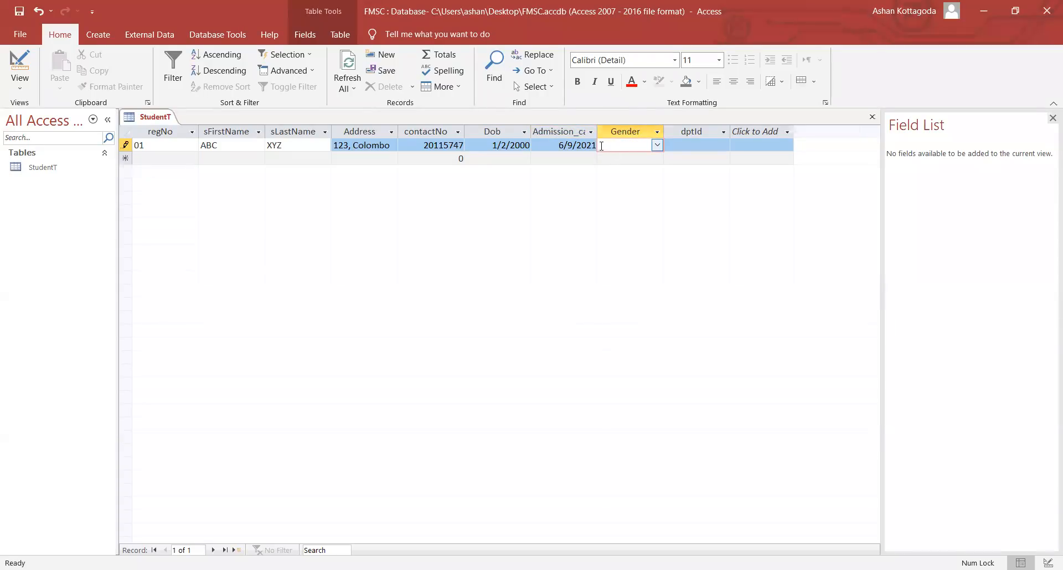
- Set Gender to Male and dptId to FIN, then save the record
left_click(657, 145)
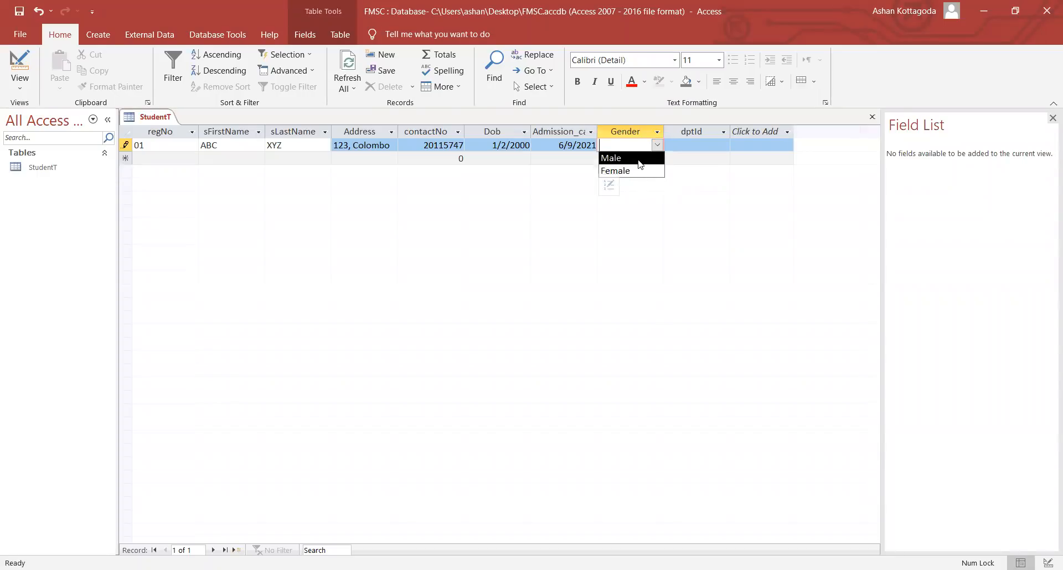
left_click(639, 158)
left_click(721, 145)
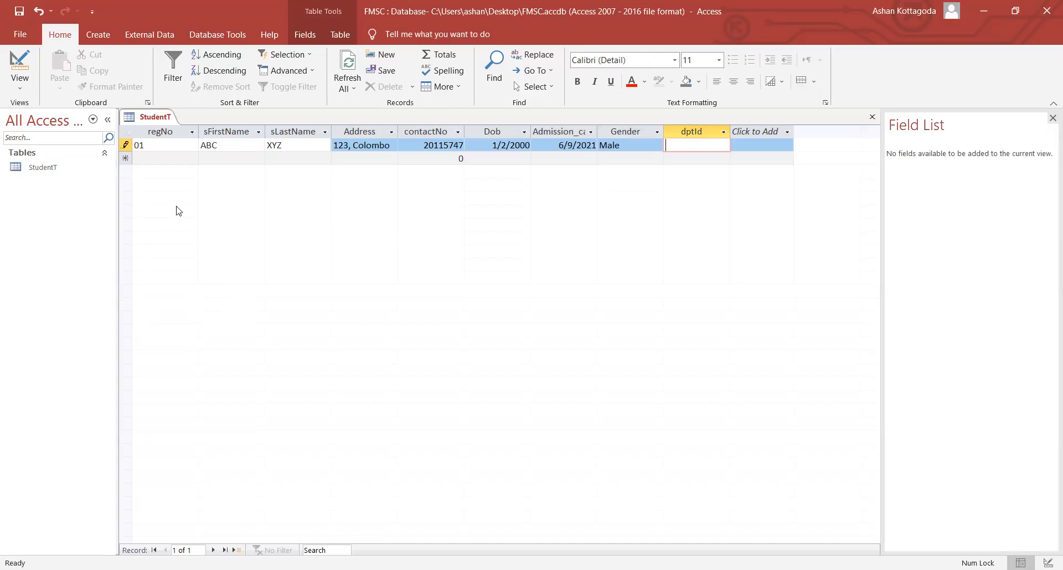
type("12")
key("BackSpace")
key("BackSpace")
key("Caps_Lock")
type("FIN")
left_click(694, 161)
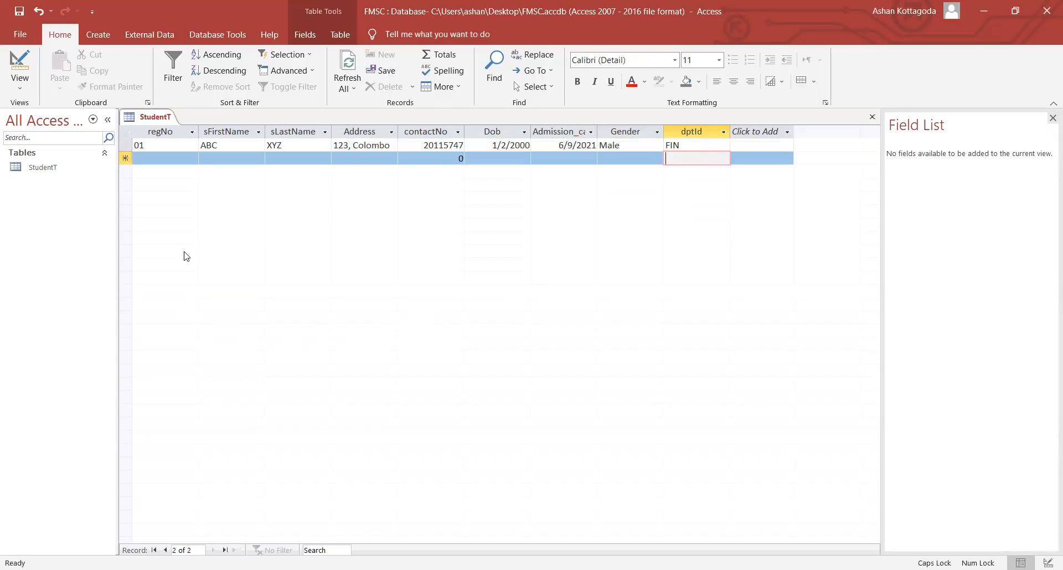
left_click(697, 146)
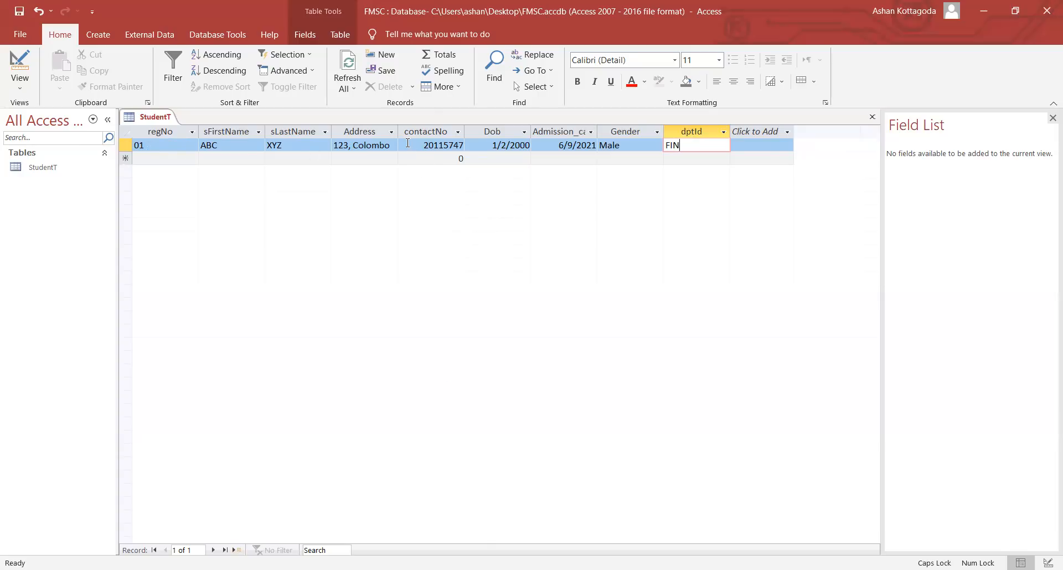
left_click_drag(413, 145, 469, 142)
left_click(428, 153)
left_click(425, 145)
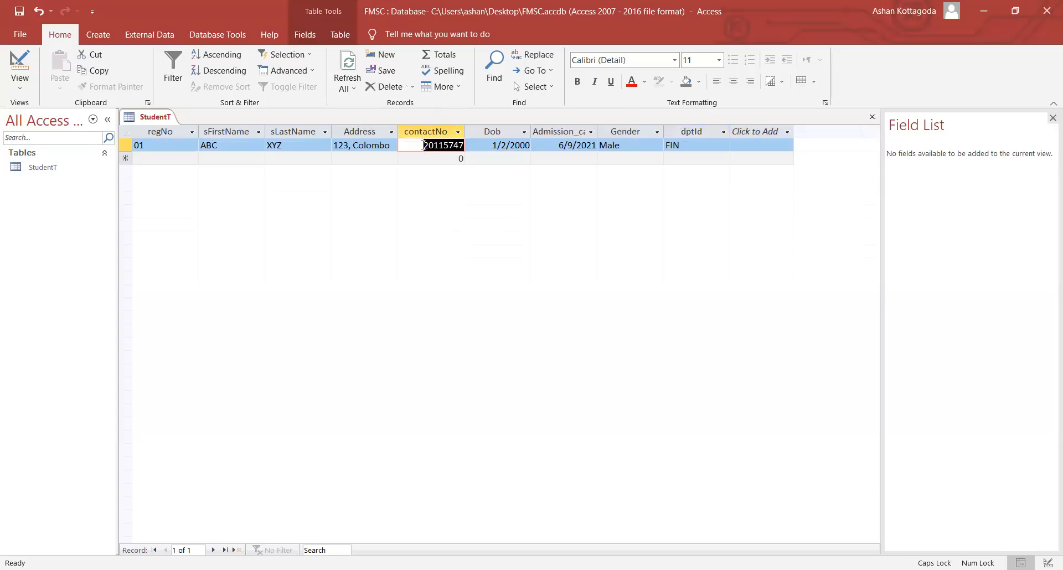
left_click(425, 145)
left_click_drag(423, 145, 466, 145)
left_click(425, 144)
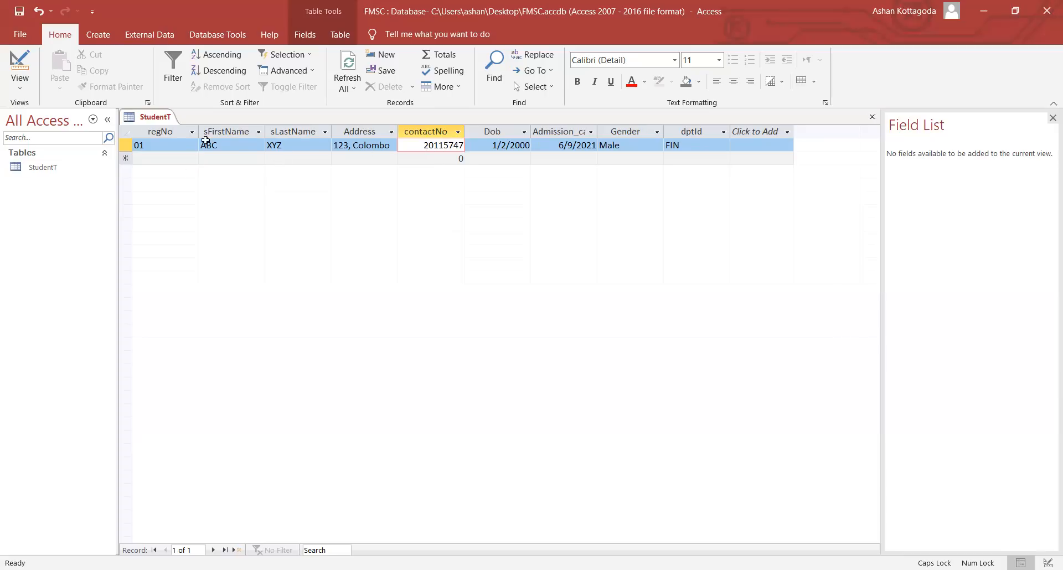
- Switch StudentT to Design View and keep contactNo's field size as Long Integer
left_click(20, 84)
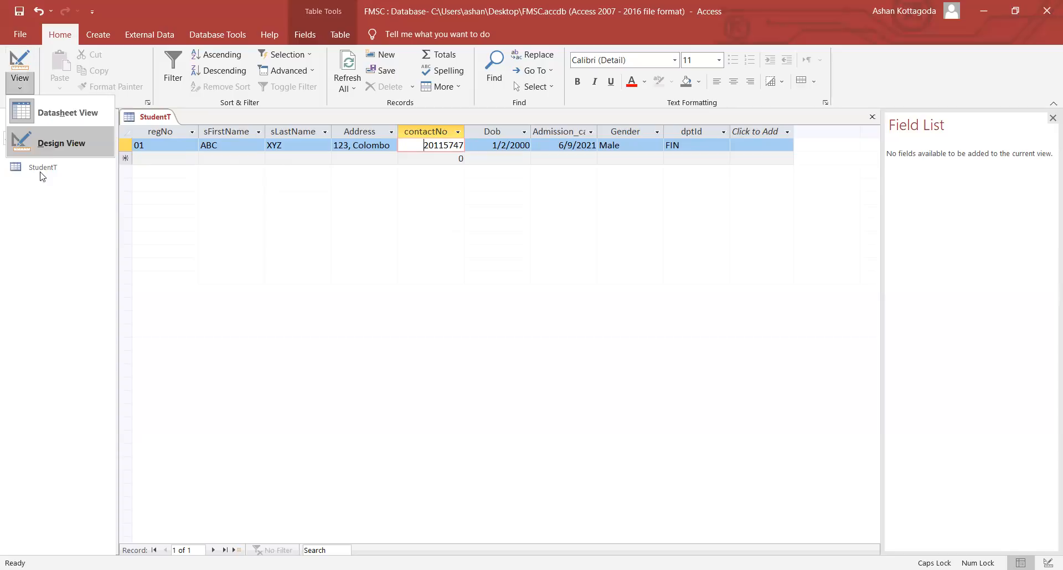
left_click(57, 138)
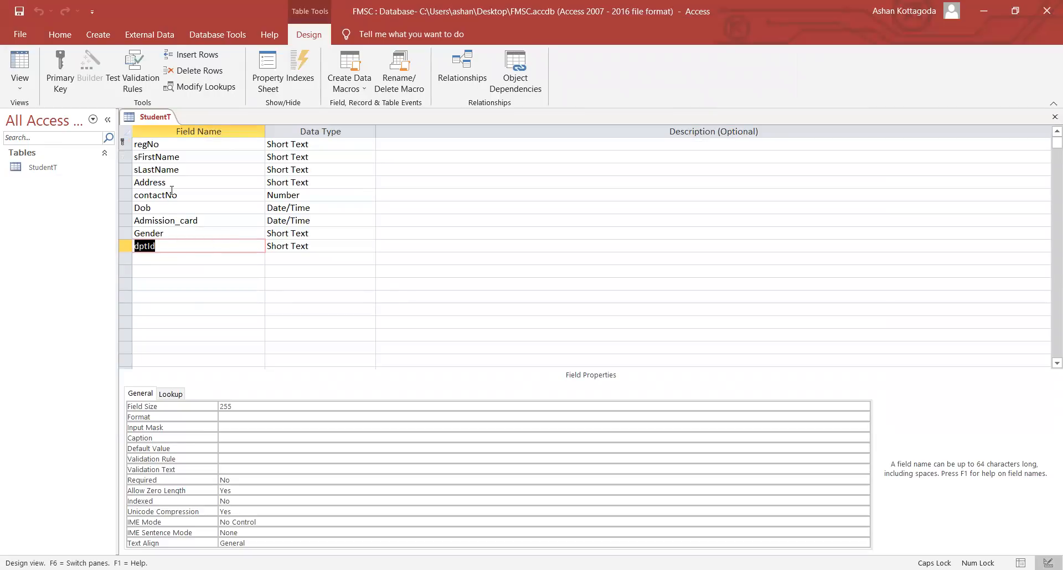
left_click(190, 194)
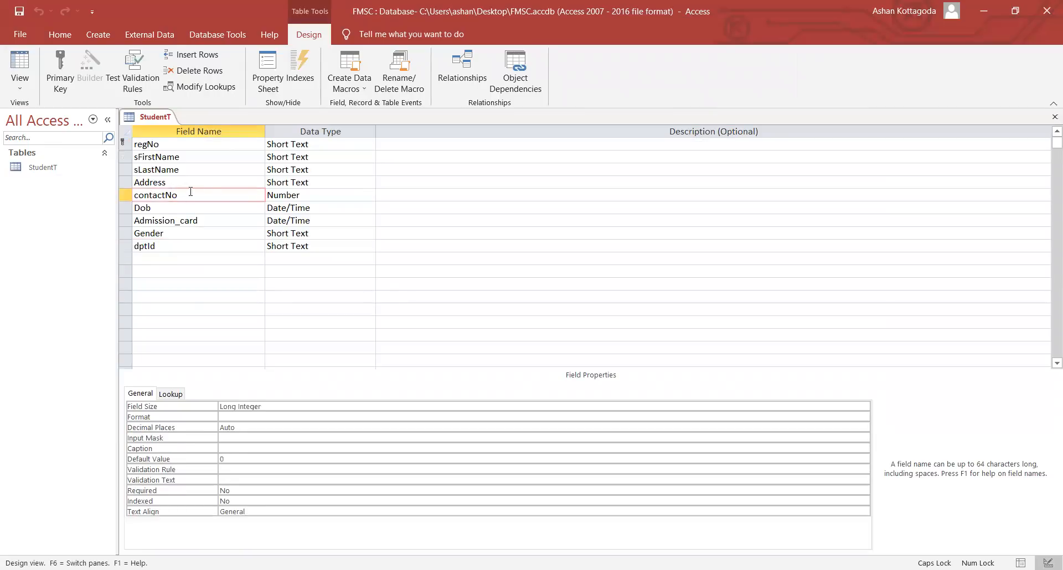
left_click(289, 195)
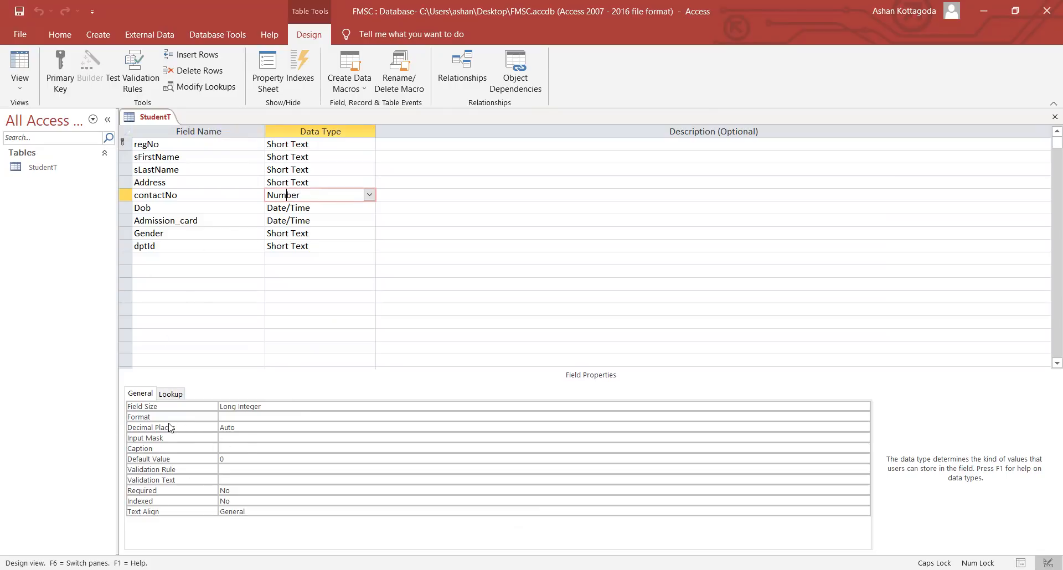
left_click(246, 408)
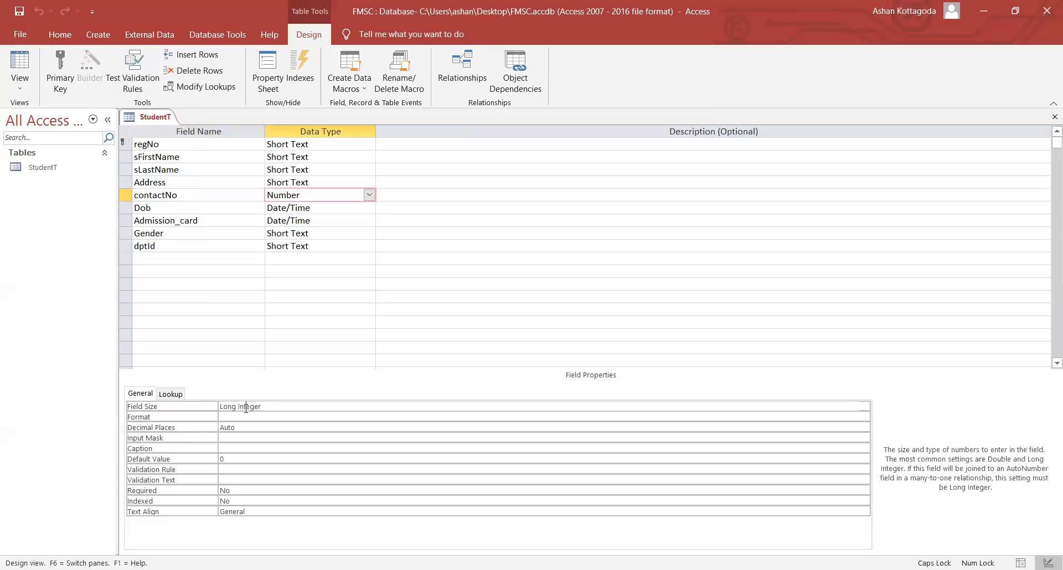
left_click(864, 408)
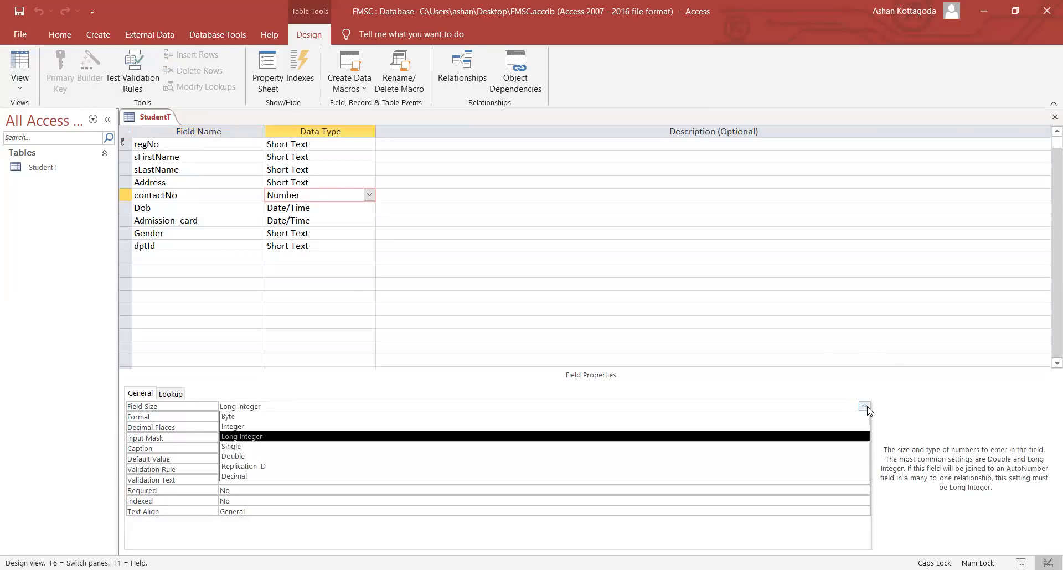
left_click(486, 436)
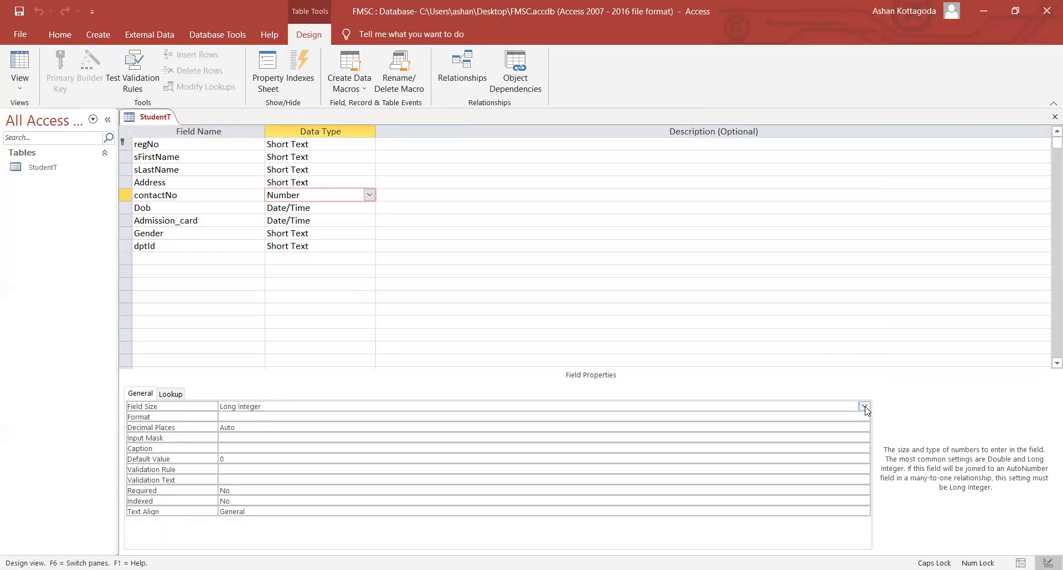
left_click(863, 407)
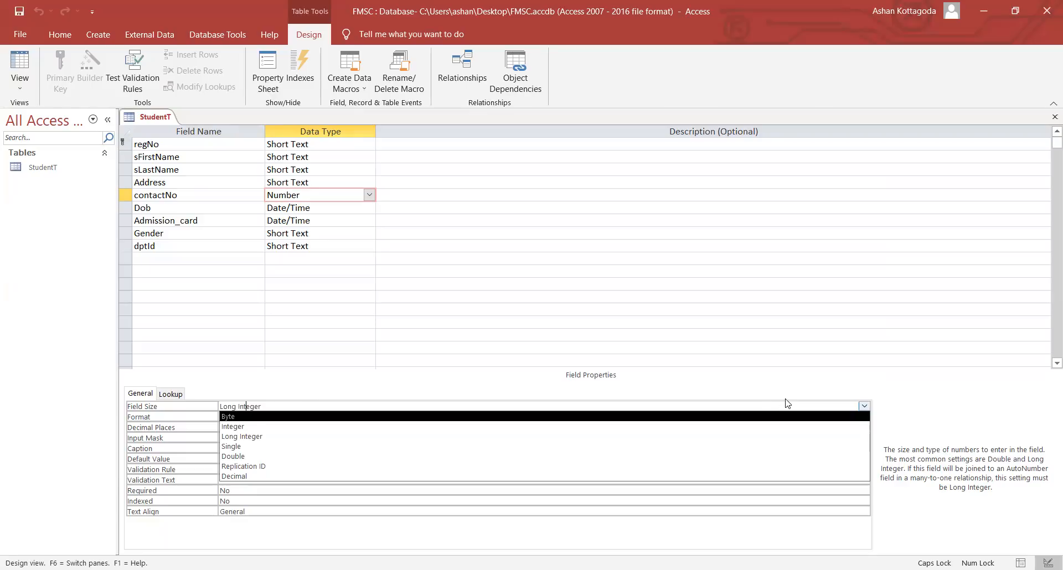
left_click(864, 406)
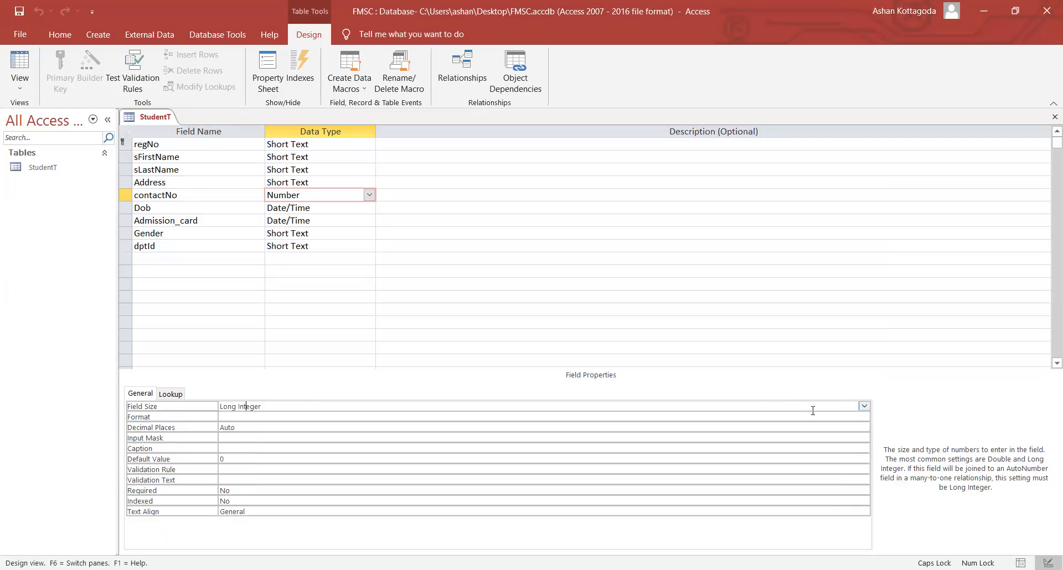
- Leave contactNo's Format empty and set its Decimal Places to 0
left_click(337, 419)
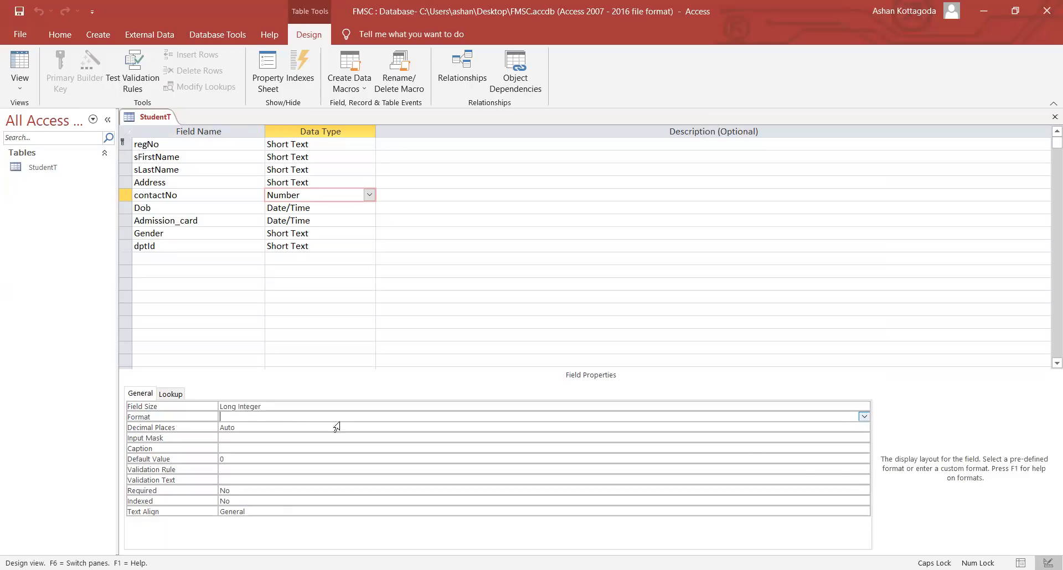
left_click(863, 416)
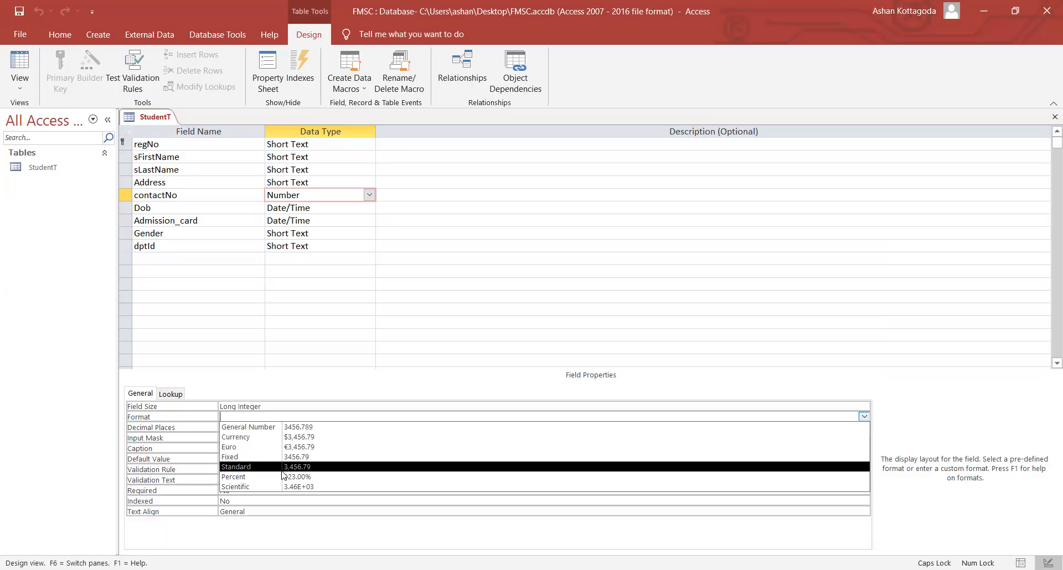
left_click(280, 427)
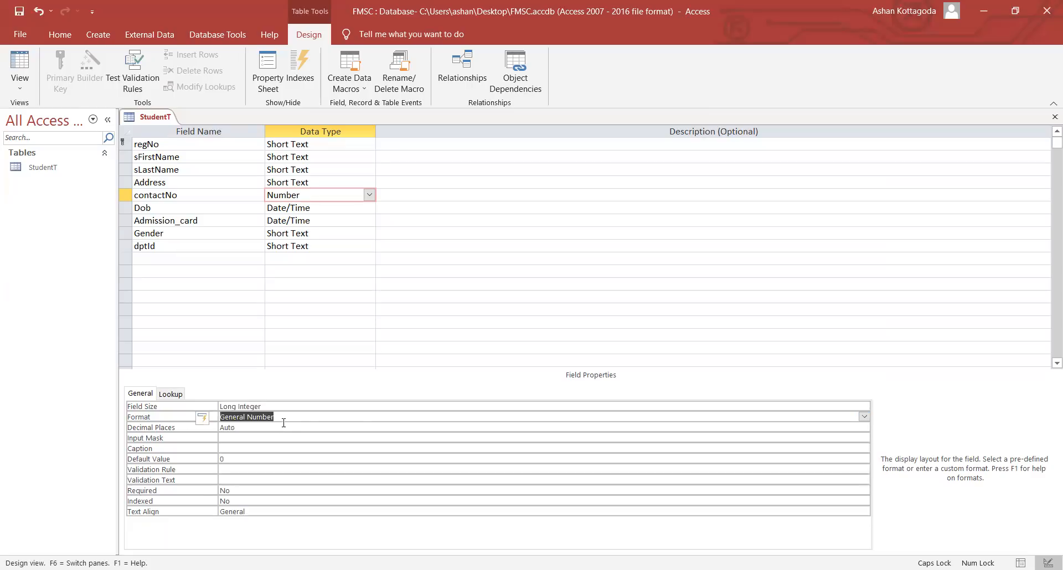
left_click(864, 416)
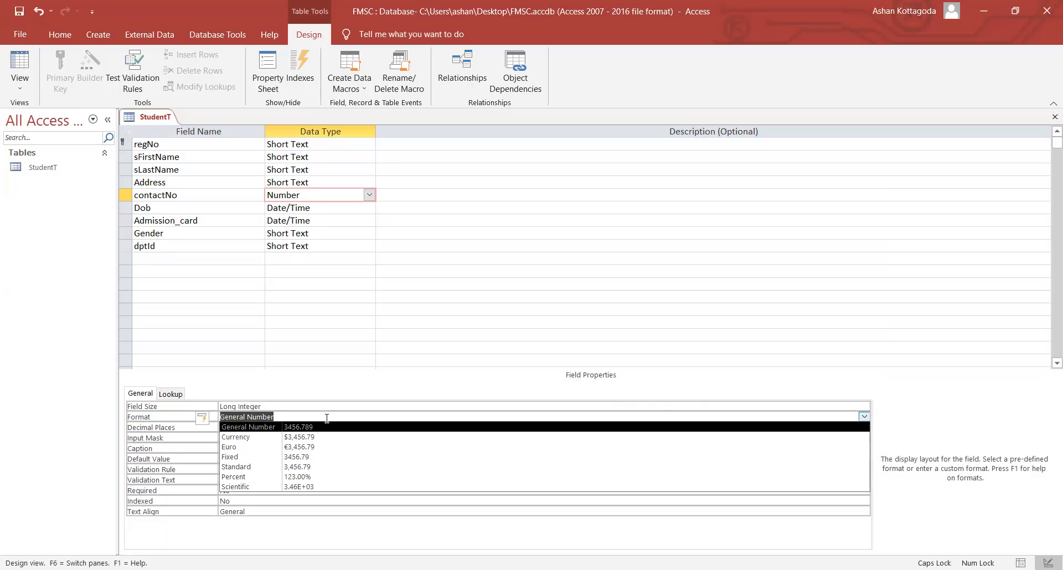
key("BackSpace")
key("BackSpace")
key("BackSpace")
key("BackSpace")
key("BackSpace")
key("BackSpace")
key("BackSpace")
key("BackSpace")
key("BackSpace")
key("BackSpace")
key("BackSpace")
key("BackSpace")
key("BackSpace")
key("BackSpace")
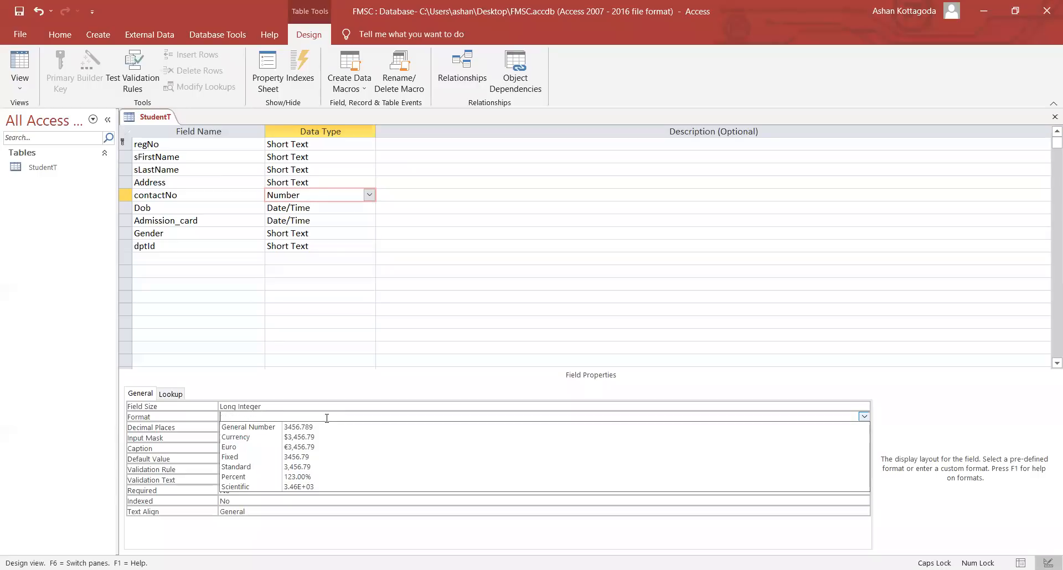
left_click(208, 439)
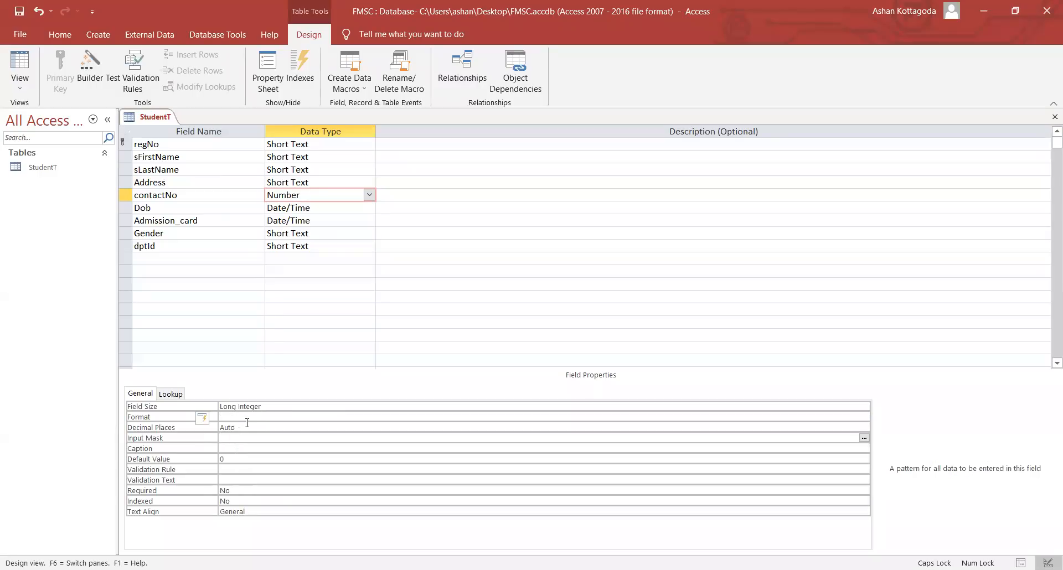
left_click(250, 426)
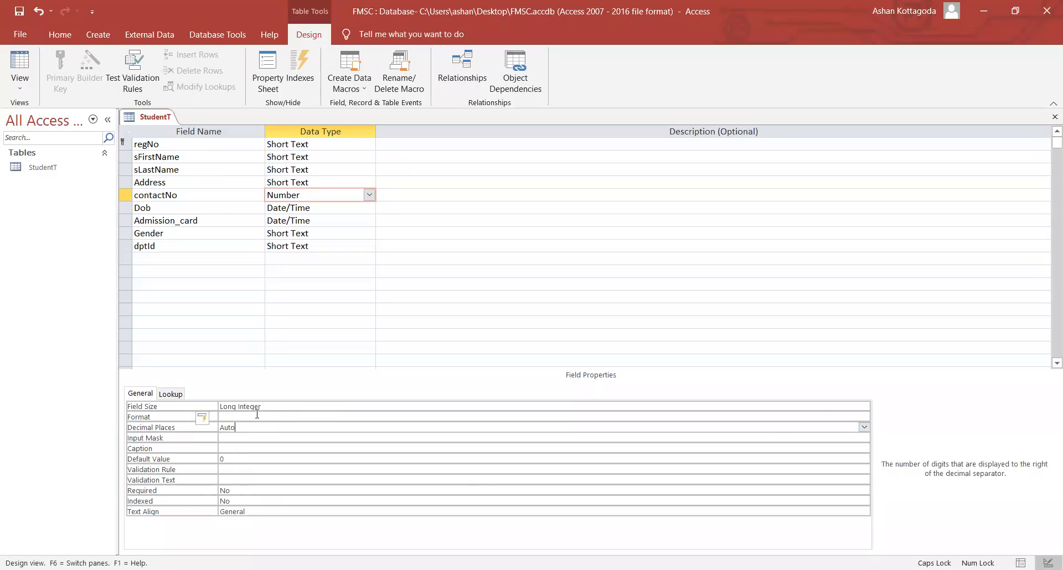
double_click(235, 427)
type("0")
left_click(226, 438)
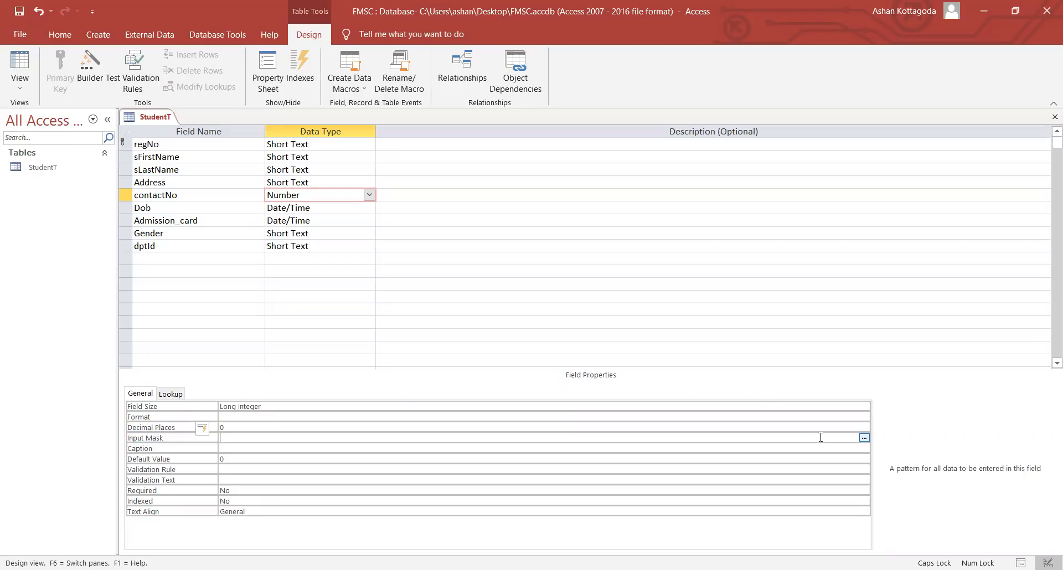
- Try the input mask wizard on contactNo, save StudentT, and dismiss the Text-or-Date-only warning
left_click(864, 438)
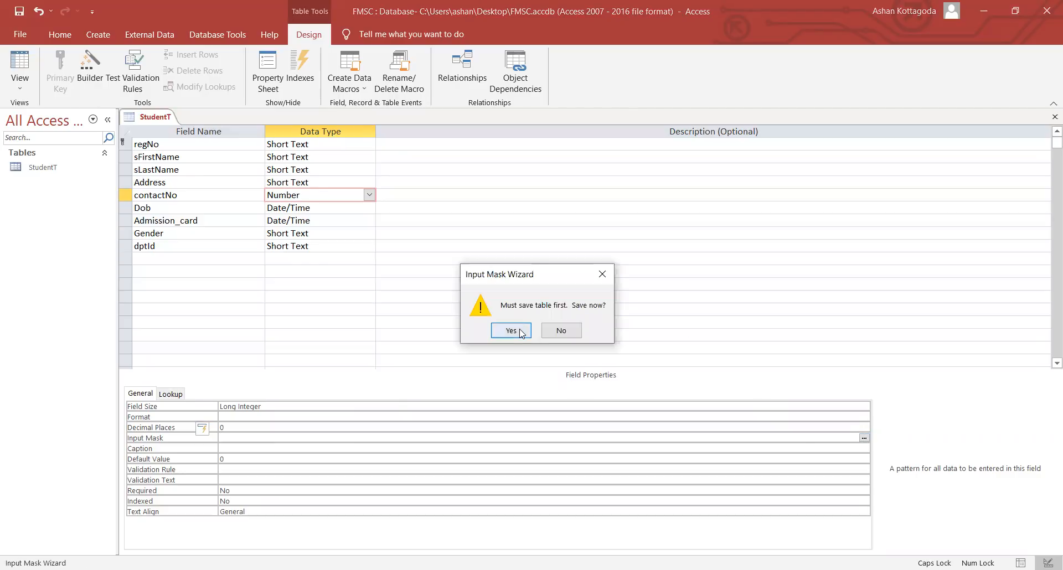
left_click(511, 331)
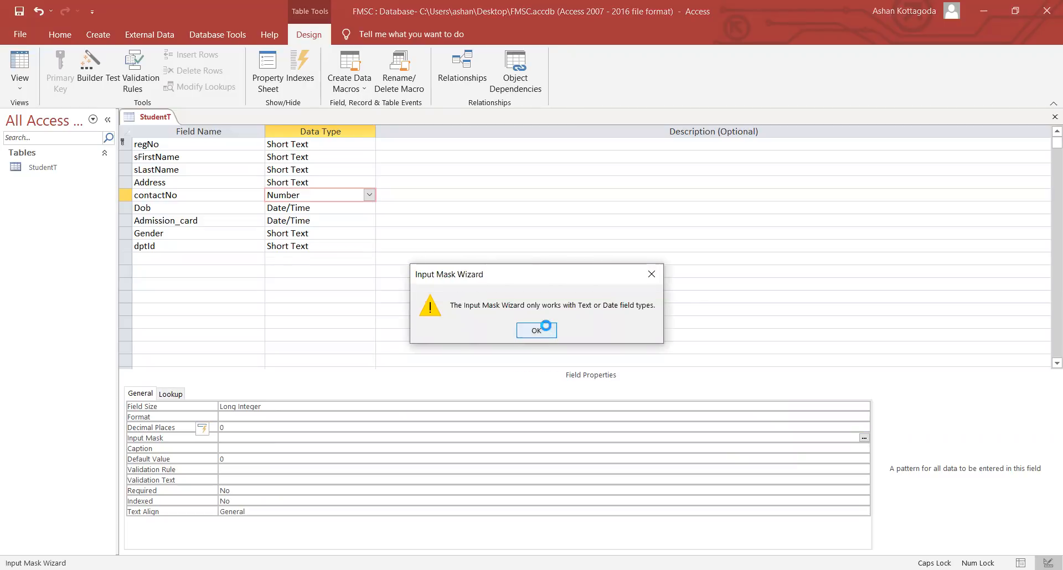
left_click(542, 330)
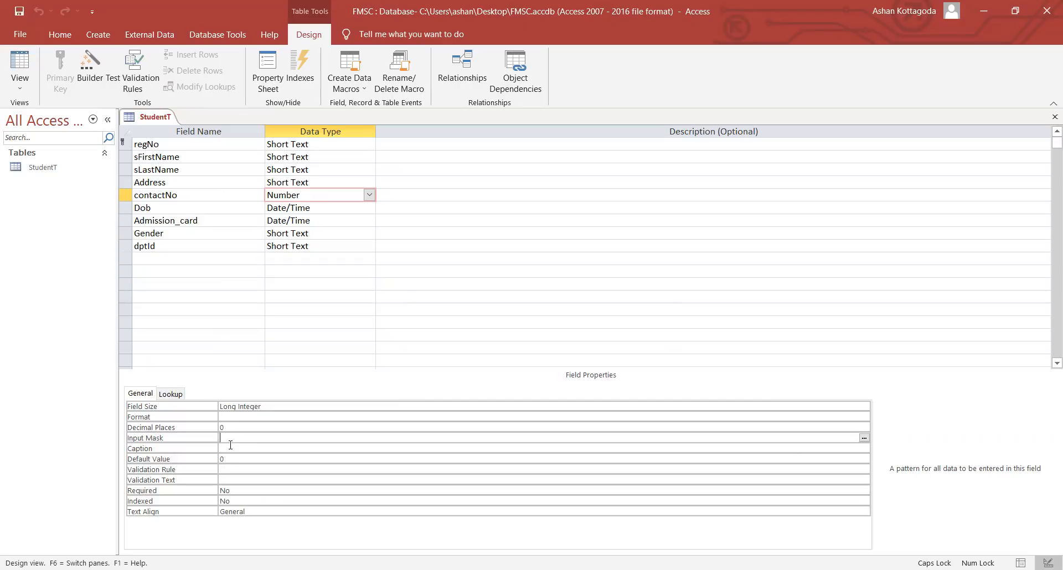
- Review contactNo's caption and default value, save StudentT, check the record in Datasheet view, then return to Design
left_click(228, 448)
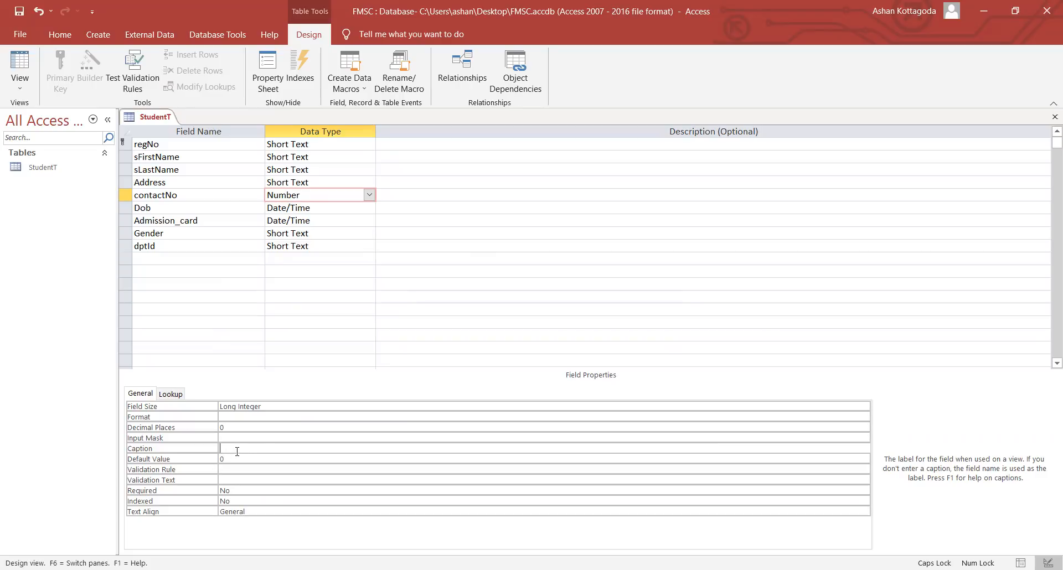
left_click(248, 458)
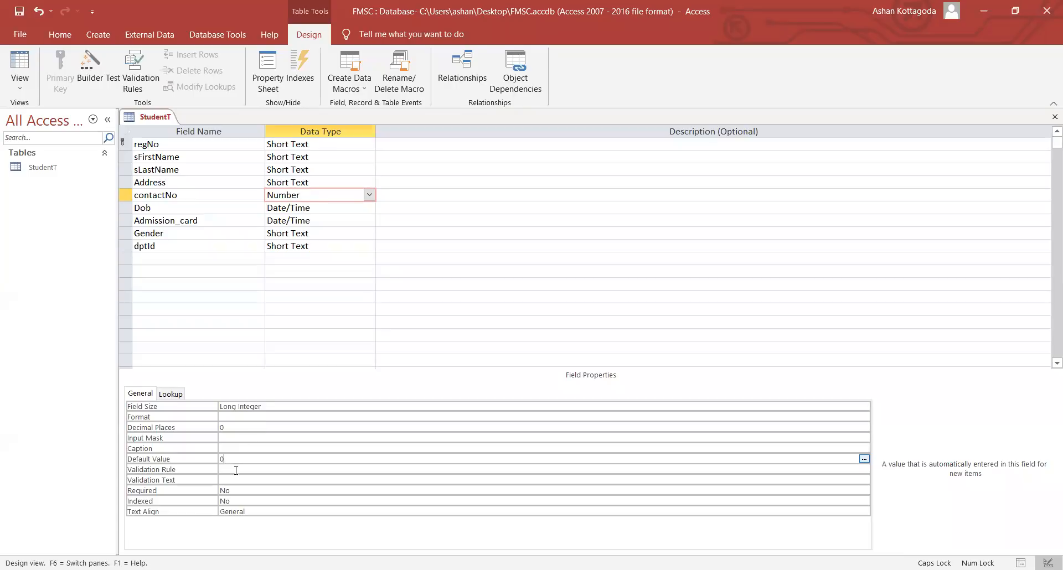
left_click(17, 78)
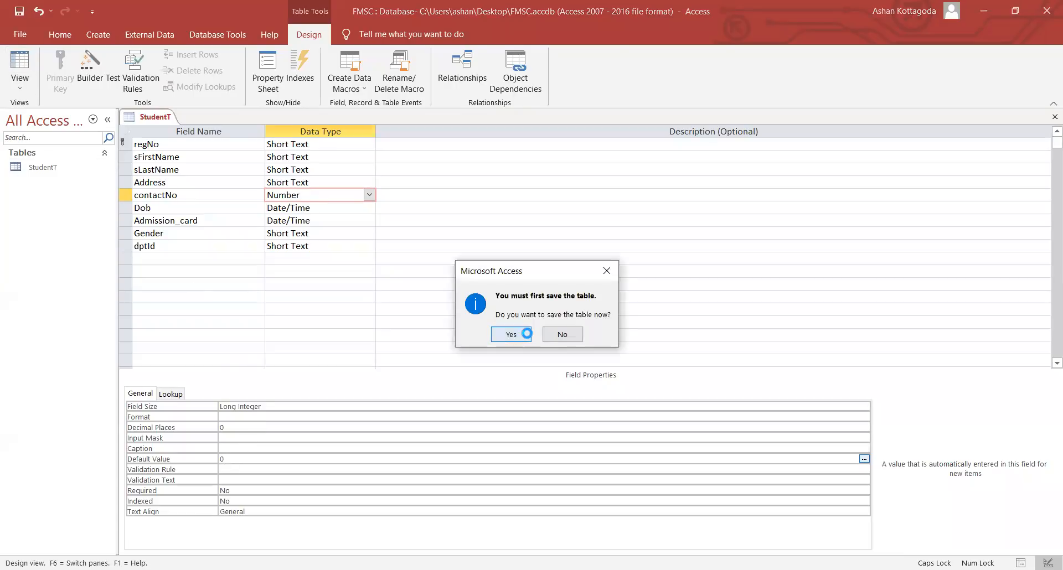
left_click(526, 334)
left_click(455, 161)
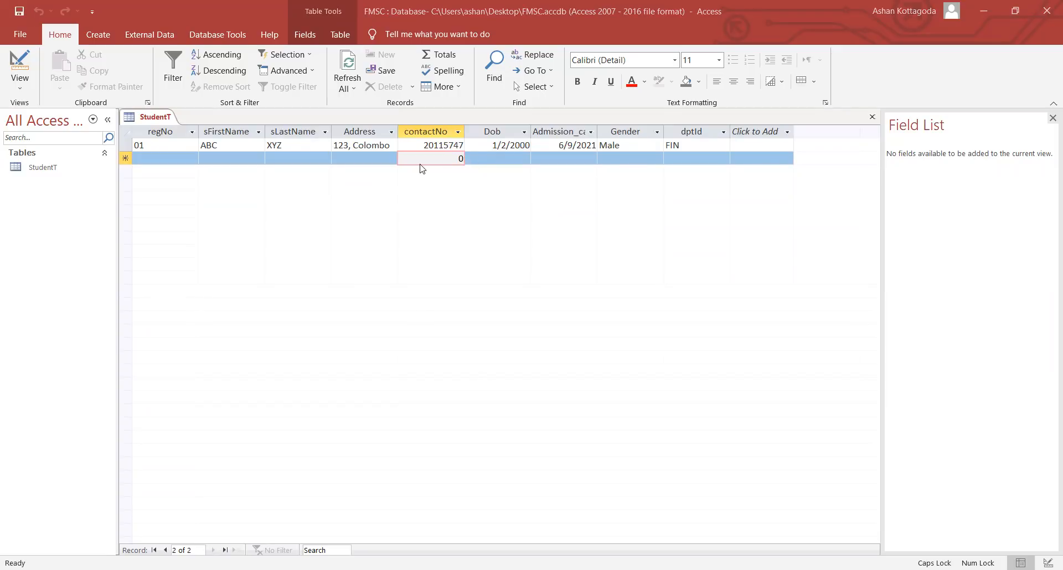
left_click(23, 86)
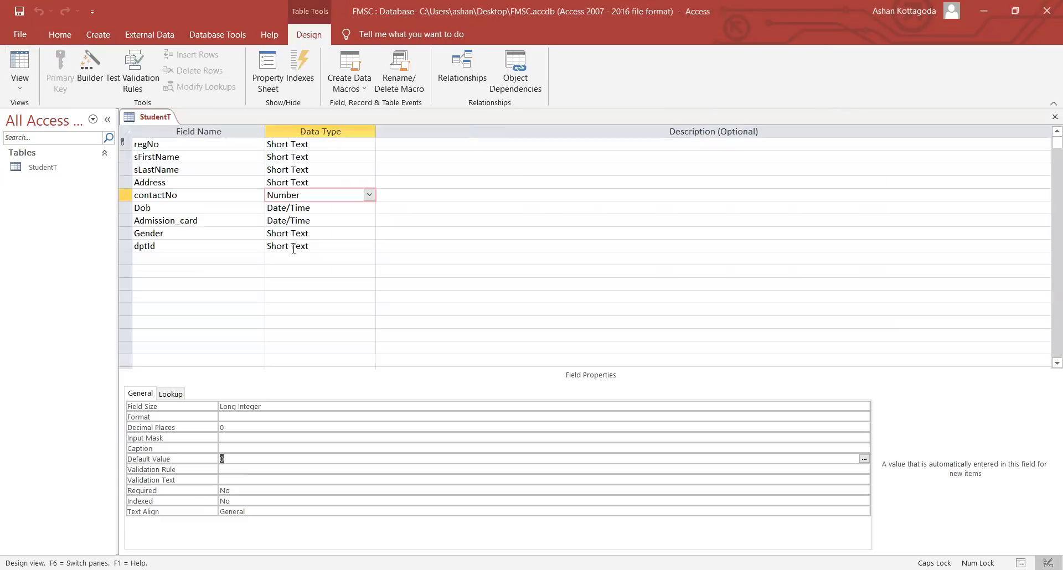
- Delete contactNo's Default Value of 0 and open the Expression Builder for its Validation Rule
left_click(234, 458)
key("BackSpace")
left_click(231, 471)
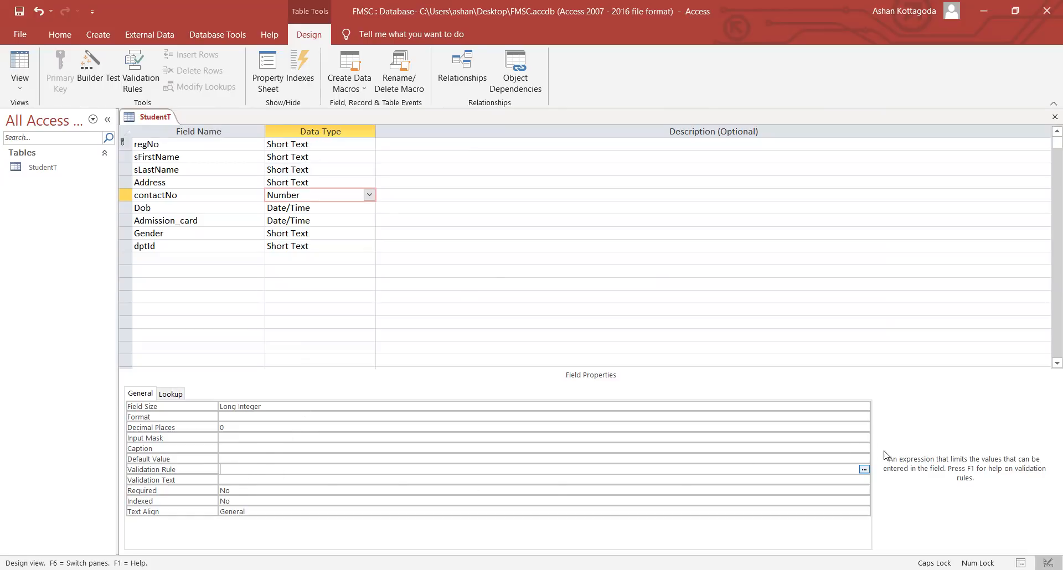
left_click(864, 469)
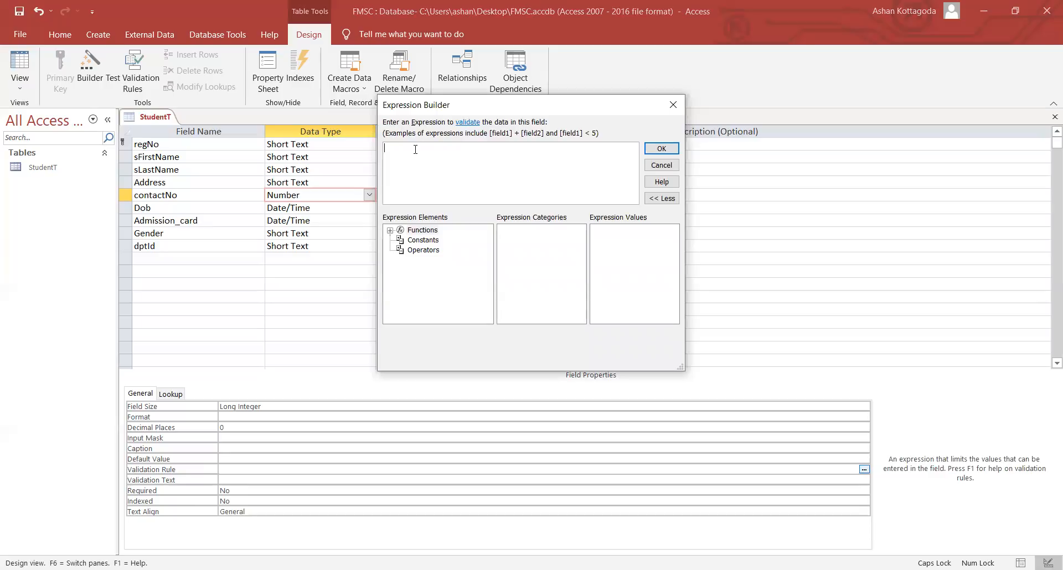
- Browse Constants and Operators, enter <10 as a trial expression, then cancel the Expression Builder
left_click(401, 242)
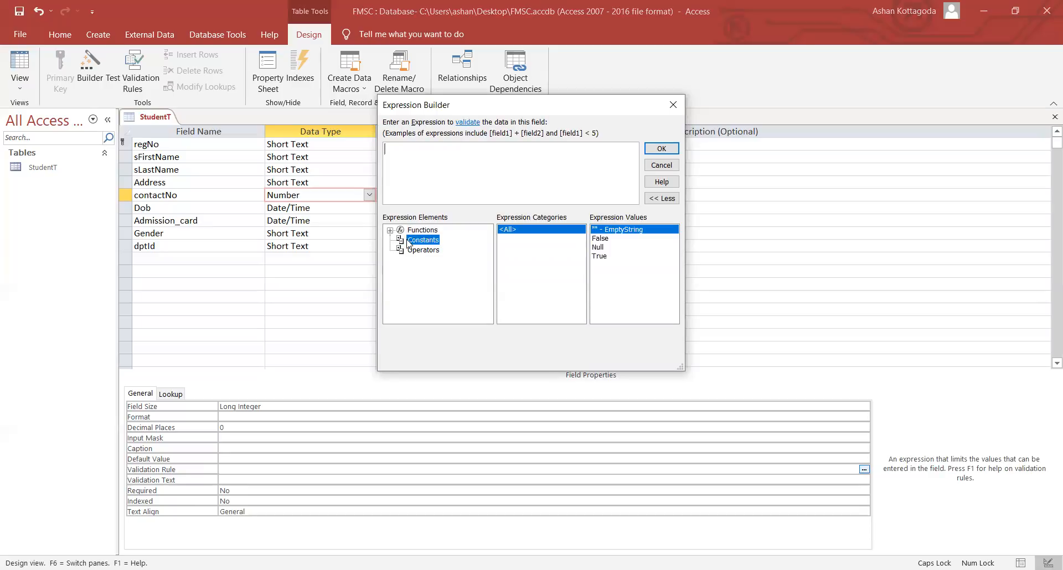
left_click(427, 250)
left_click(428, 240)
left_click(420, 145)
type("<")
key("Caps_Lock")
type("10")
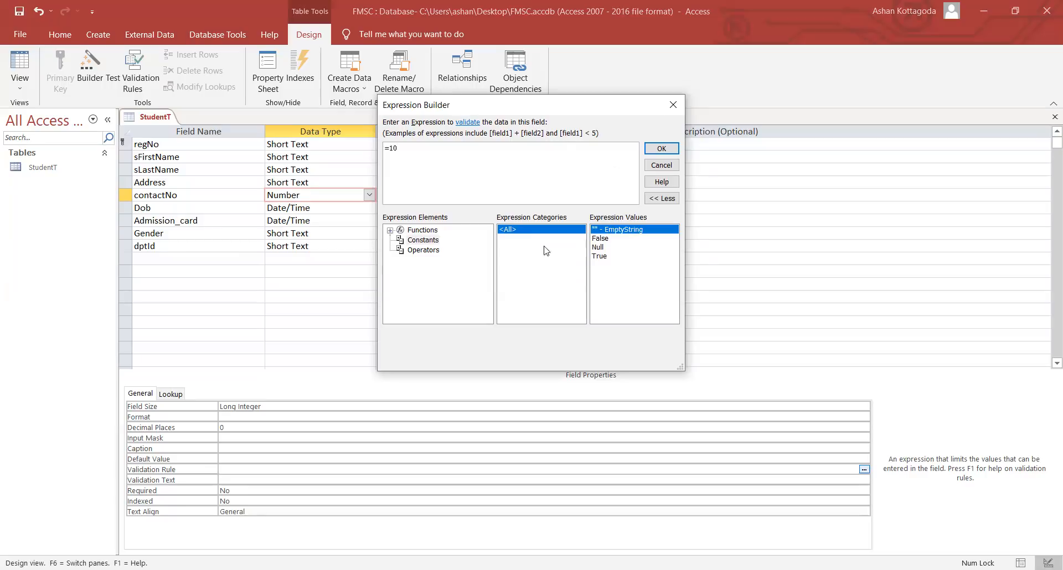
left_click(422, 240)
left_click(421, 250)
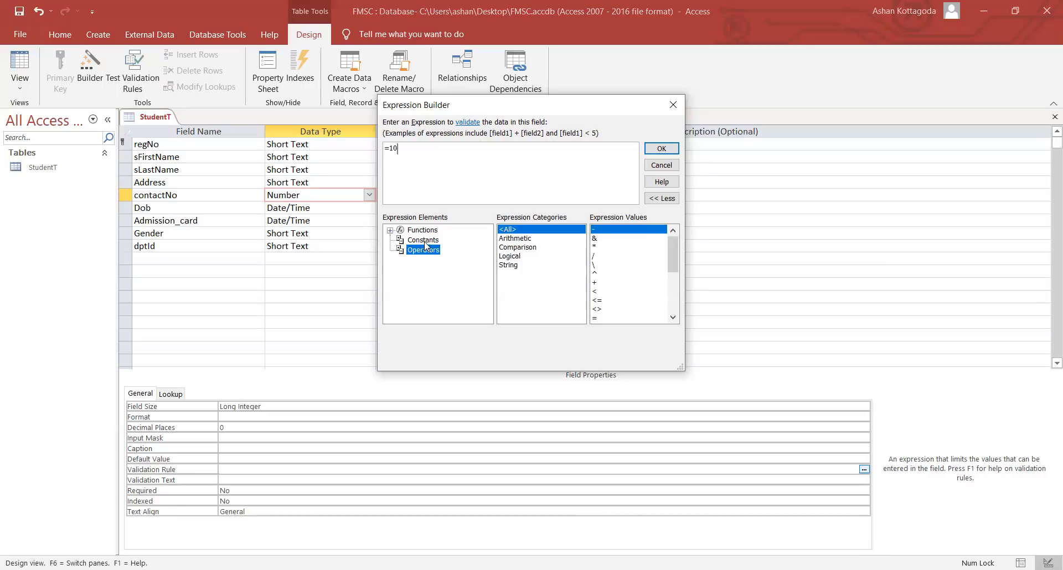
left_click(662, 165)
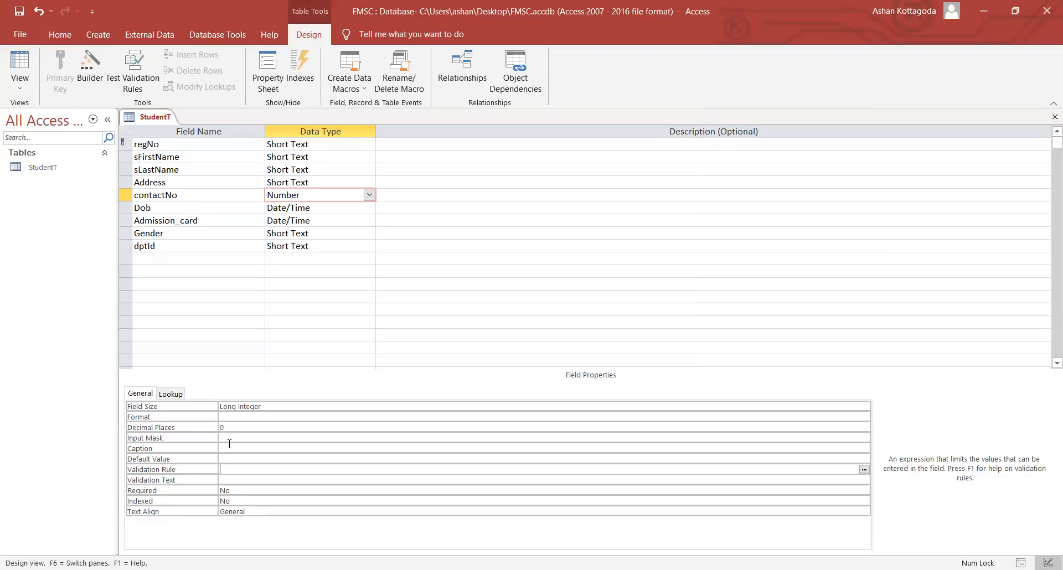
- Check contactNo's Validation Text, then select regNo to see its 255-character Short Text field size
left_click(232, 479)
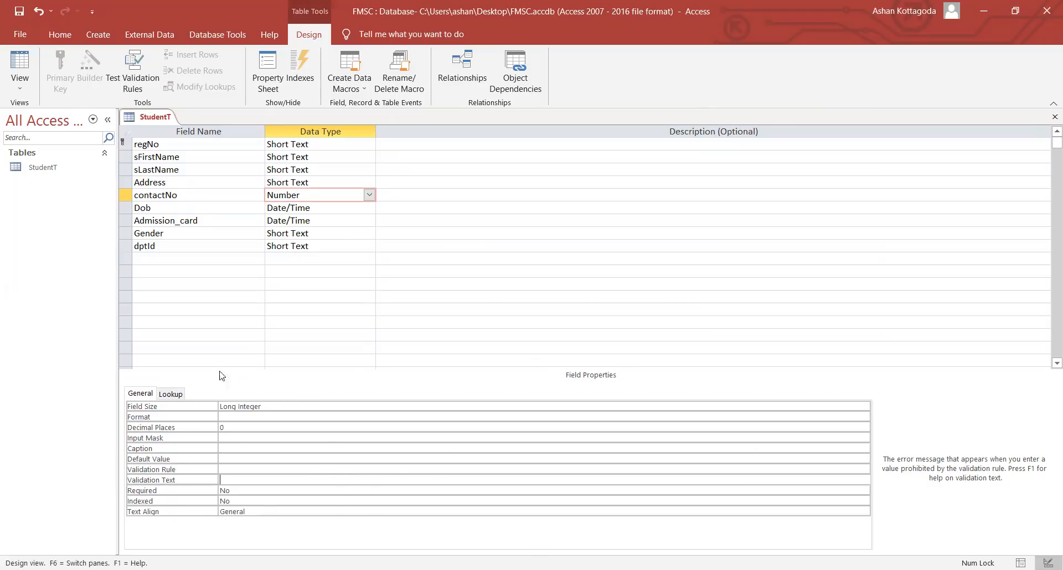
left_click(297, 147)
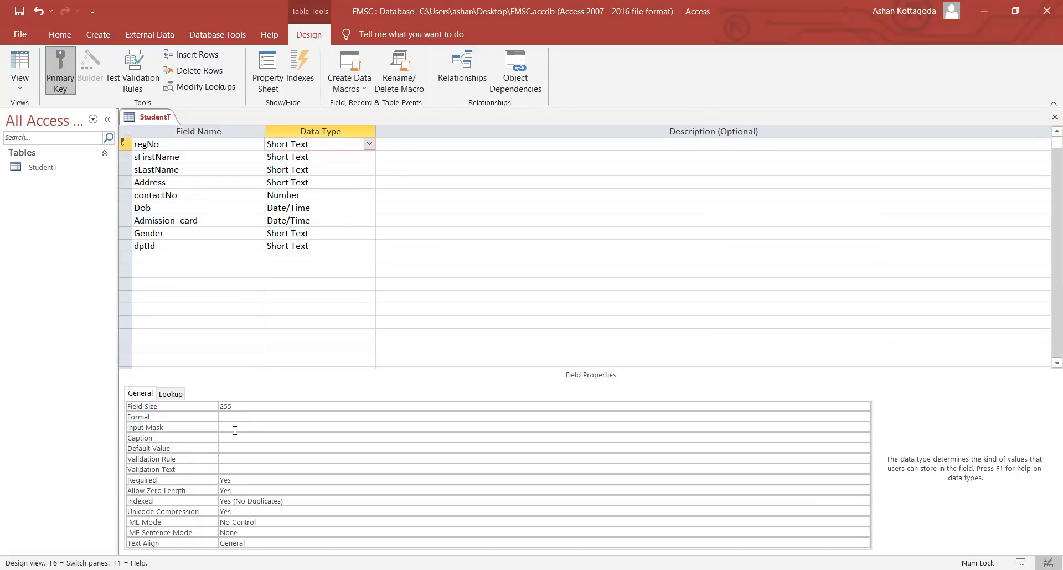
left_click(242, 408)
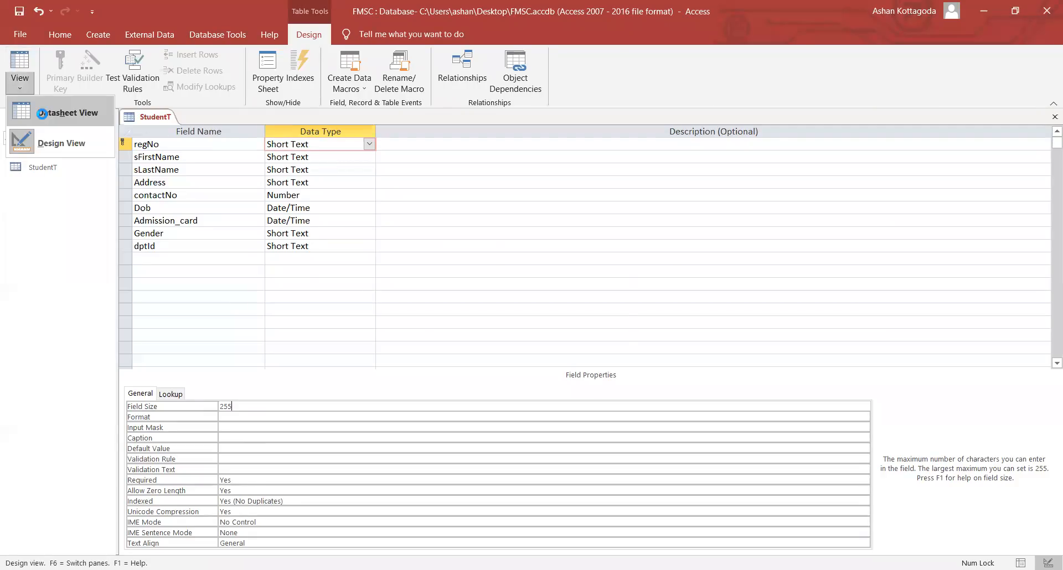
- Save StudentT, open it in Datasheet view, and select the first record's regNo value 01
left_click(45, 111)
left_click(510, 335)
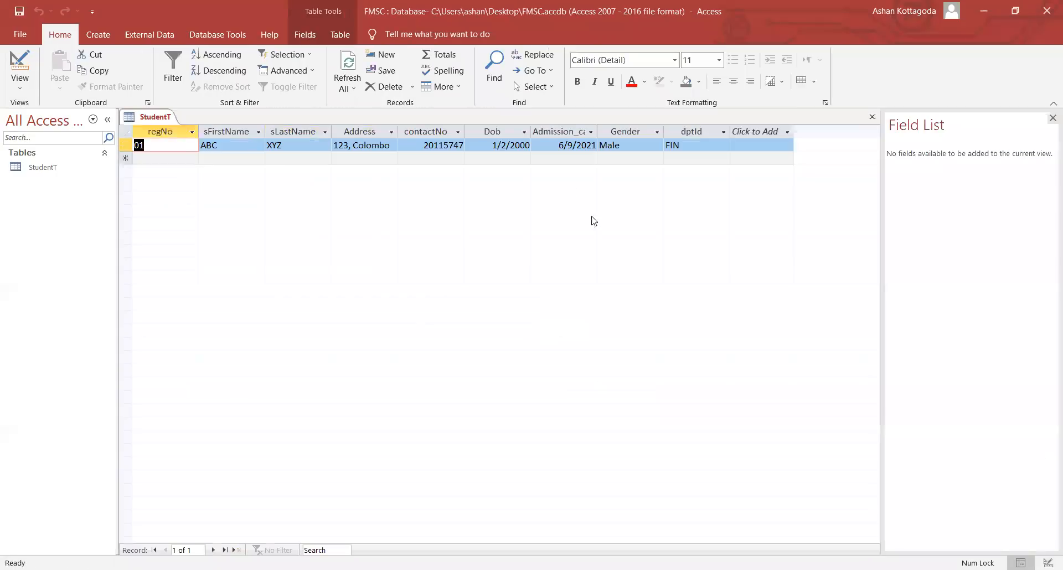
left_click(458, 161)
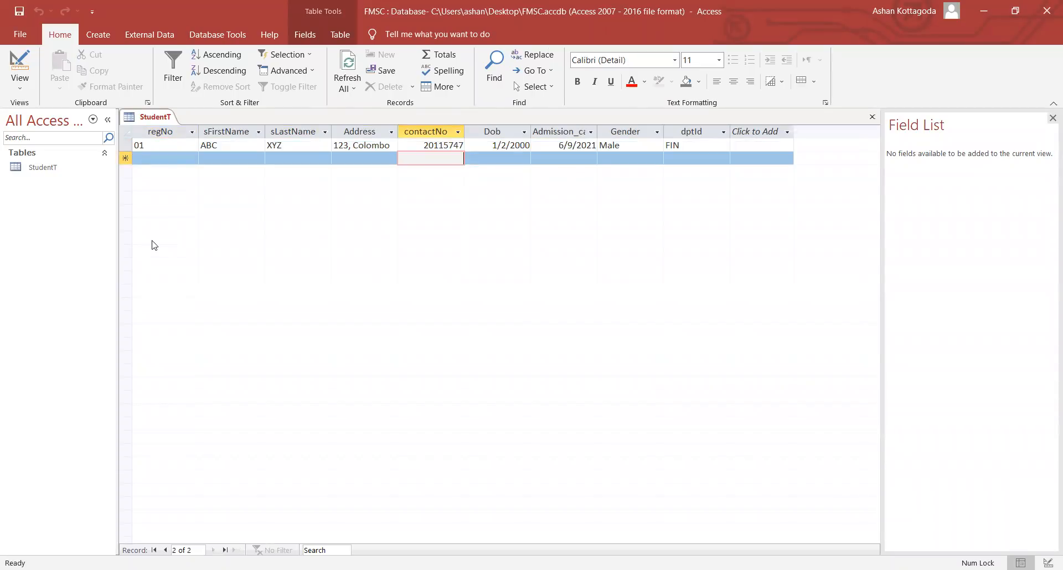
left_click(162, 145)
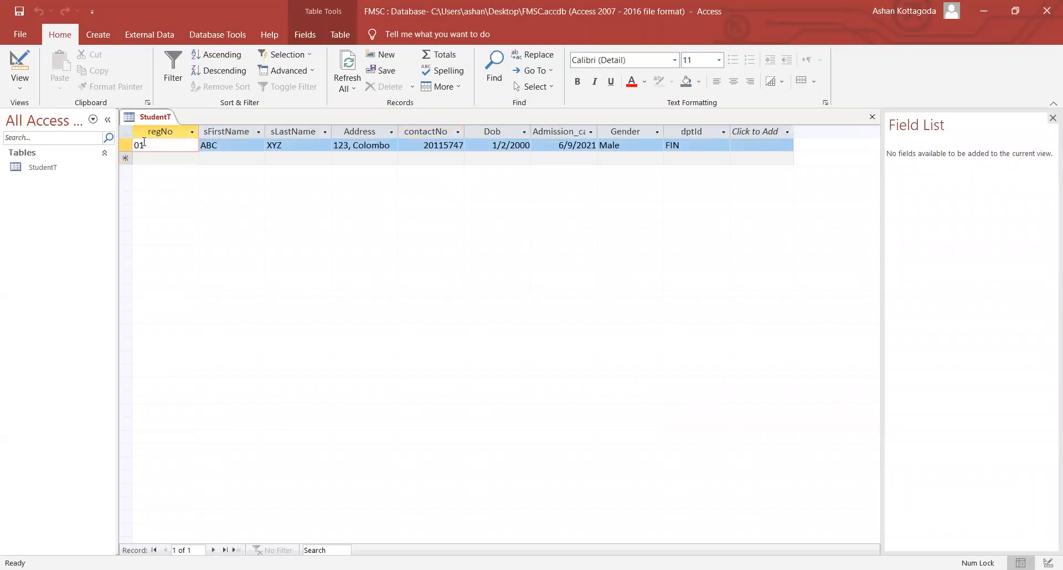
double_click(147, 146)
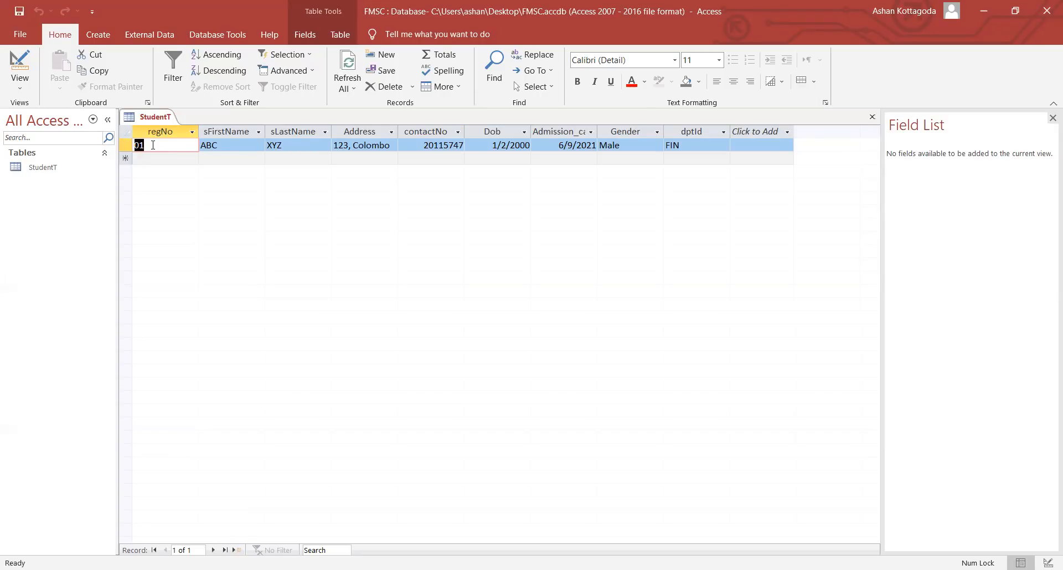
- Return to Design view and launch the Input Mask Wizard for regNo's Input Mask property
left_click(18, 82)
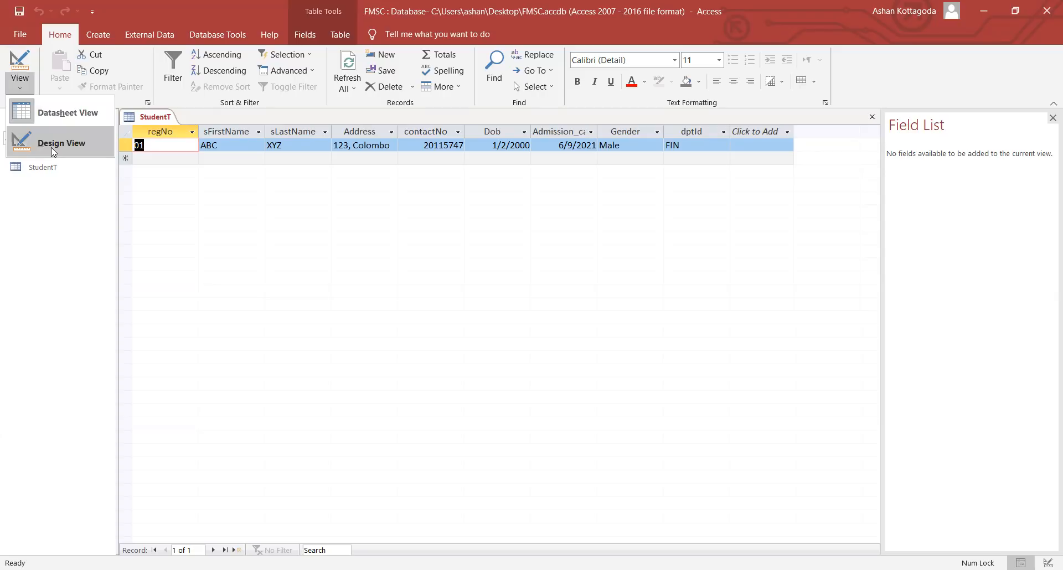
left_click(50, 147)
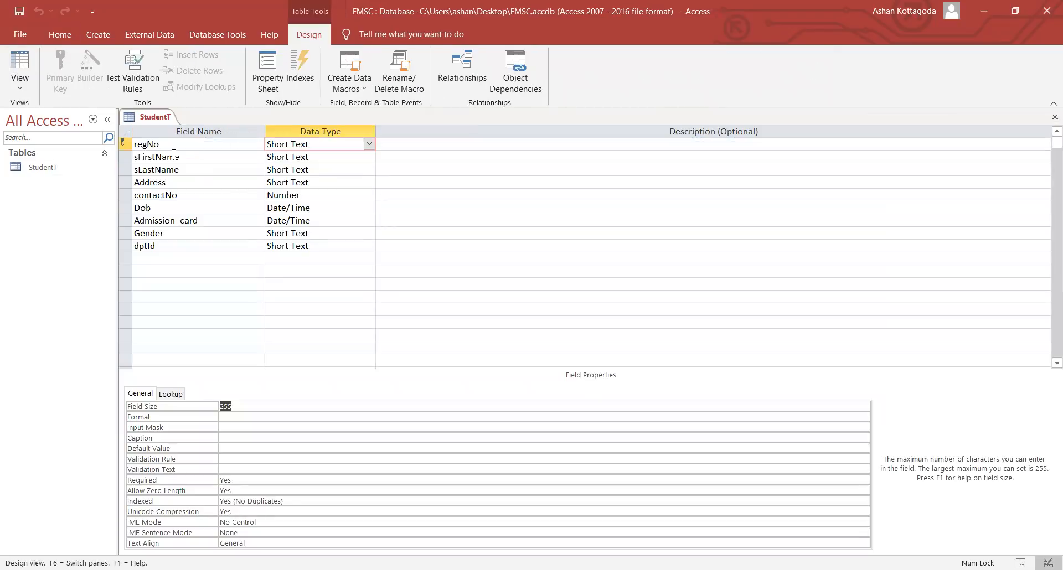
left_click(341, 146)
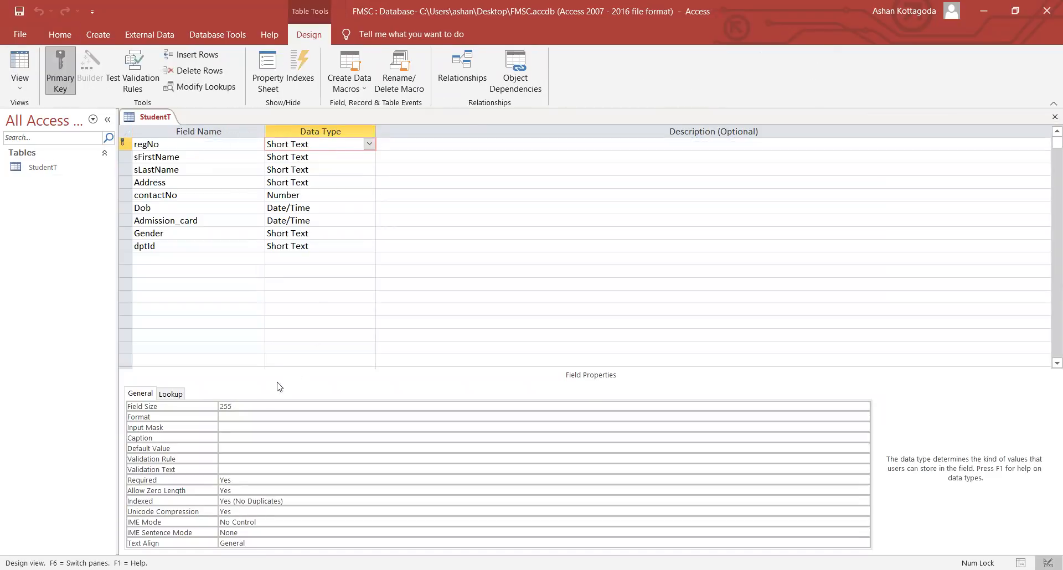
left_click(228, 426)
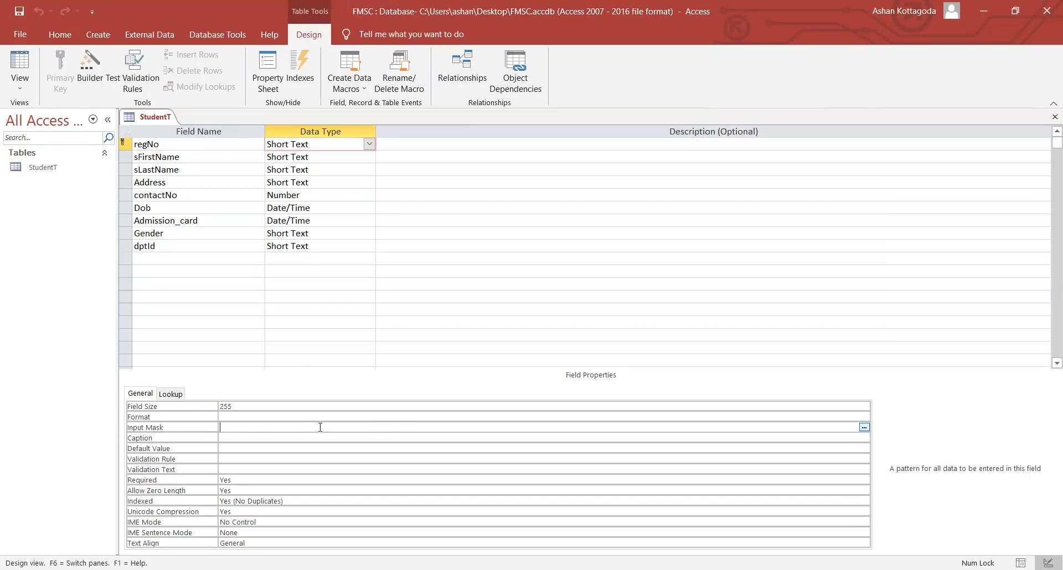
left_click(864, 427)
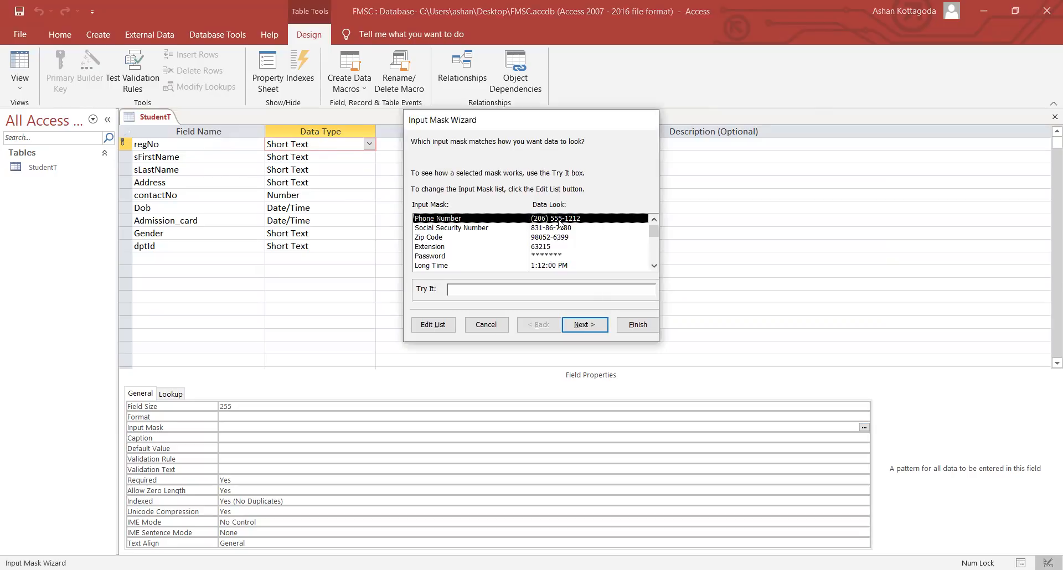
- Try out the Phone Number and Password masks with sample entries, then clear them
left_click(473, 288)
left_click(459, 292)
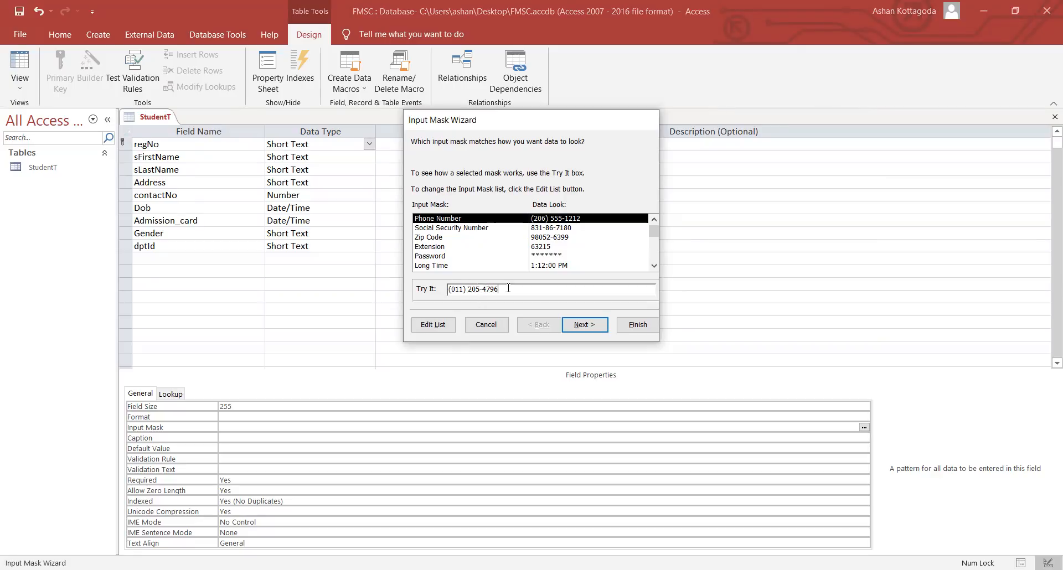
left_click_drag(509, 288, 449, 289)
key("BackSpace")
left_click(562, 256)
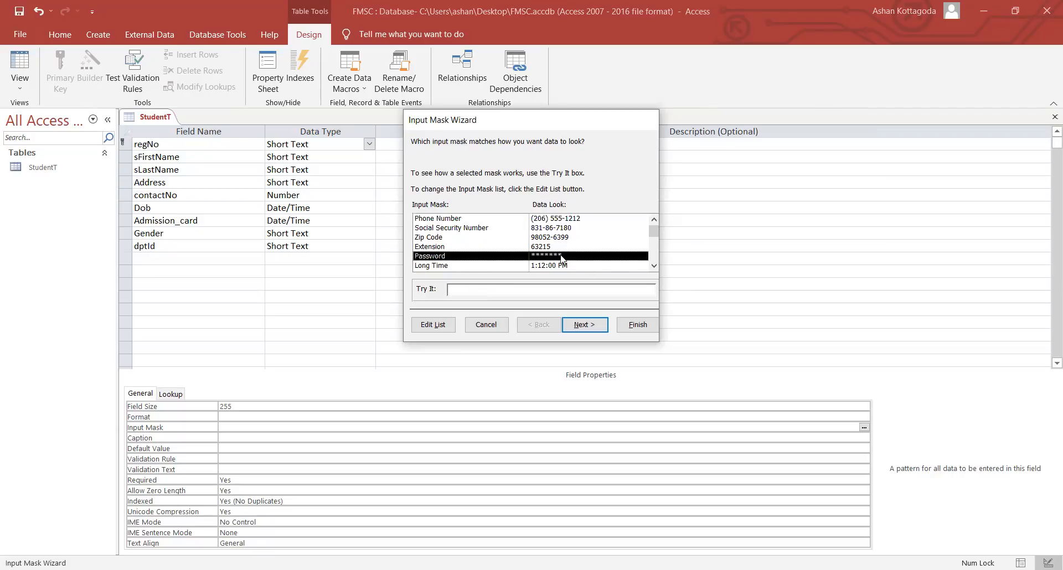
left_click(477, 289)
type("******")
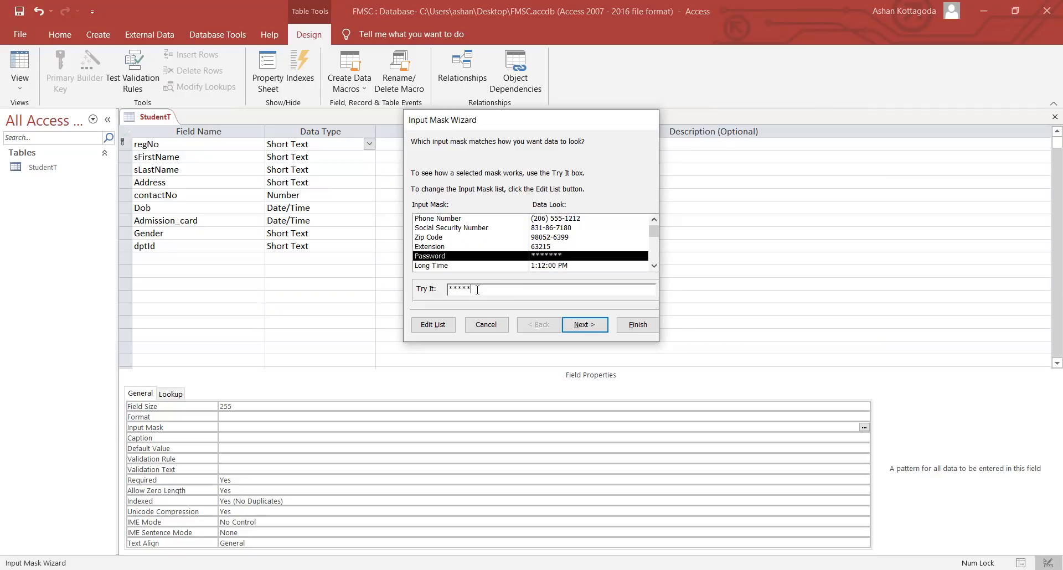
left_click(653, 265)
left_click(654, 266)
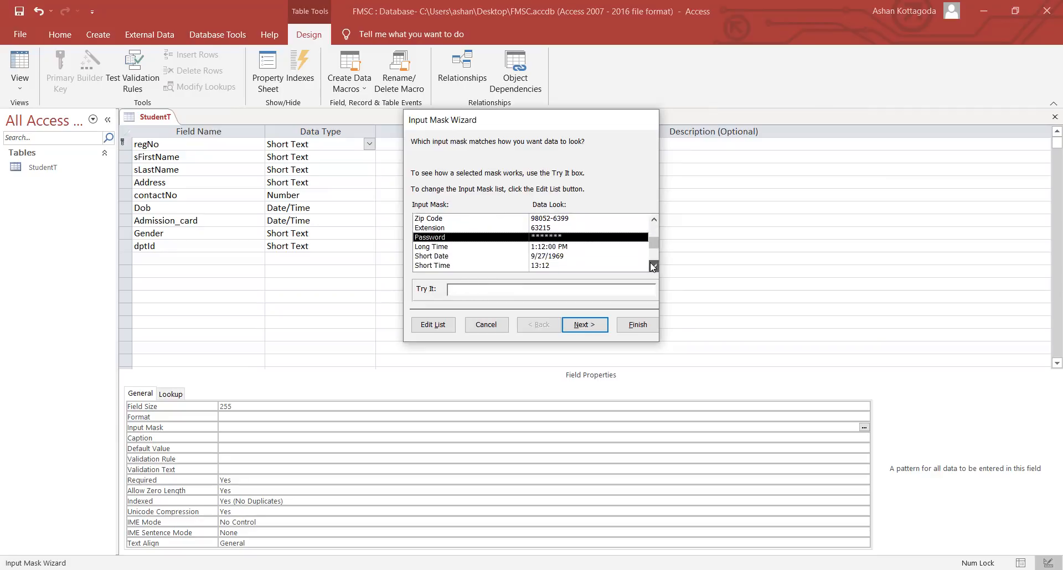
left_click(654, 267)
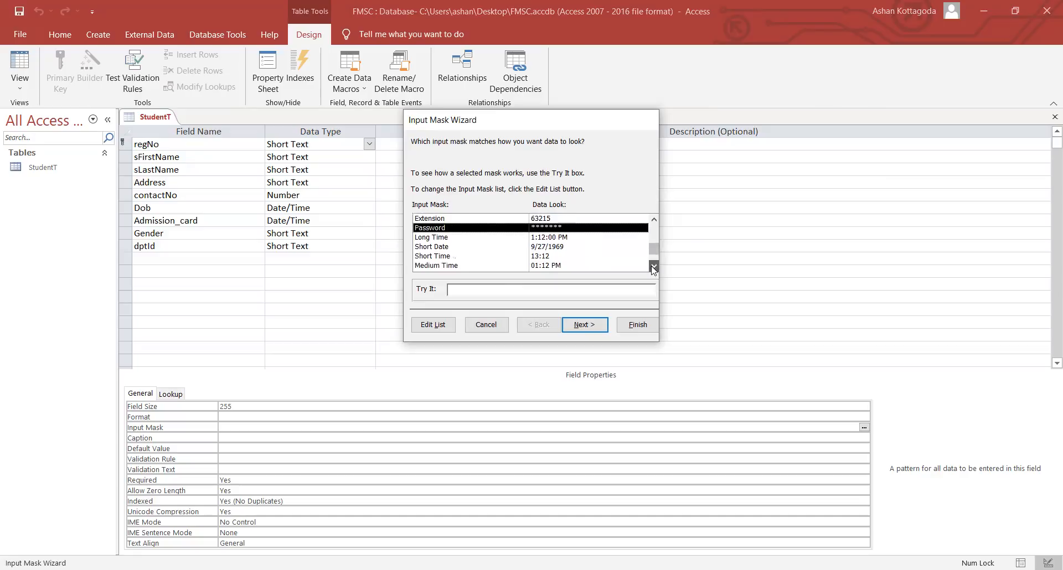
left_click(653, 267)
mouse_move(655, 251)
left_mouse_down()
mouse_move(654, 233)
mouse_move(653, 253)
left_mouse_up()
- Scroll the predefined mask patterns, pick Medium Date, and finish the wizard
left_click(542, 236)
left_click(542, 229)
scroll(543, 230, "up", 4)
left_click(545, 220)
scroll(545, 224, "down", 4)
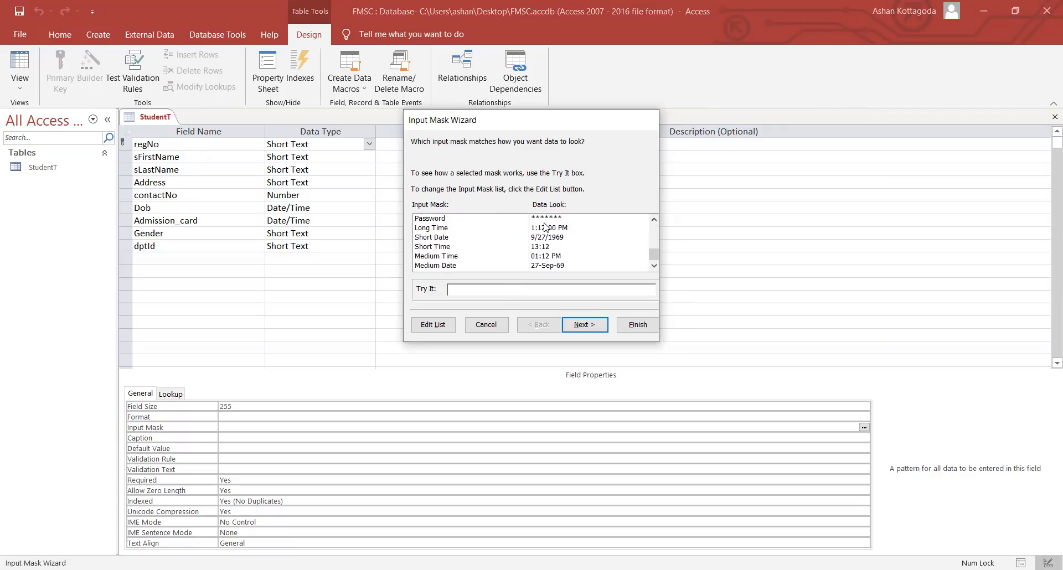
left_click(550, 265)
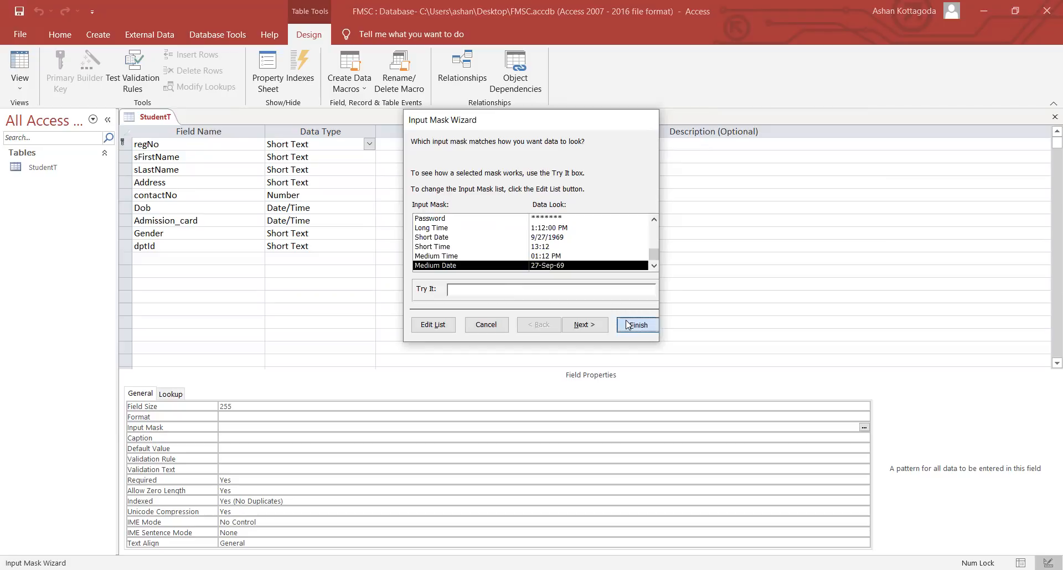
left_click(631, 325)
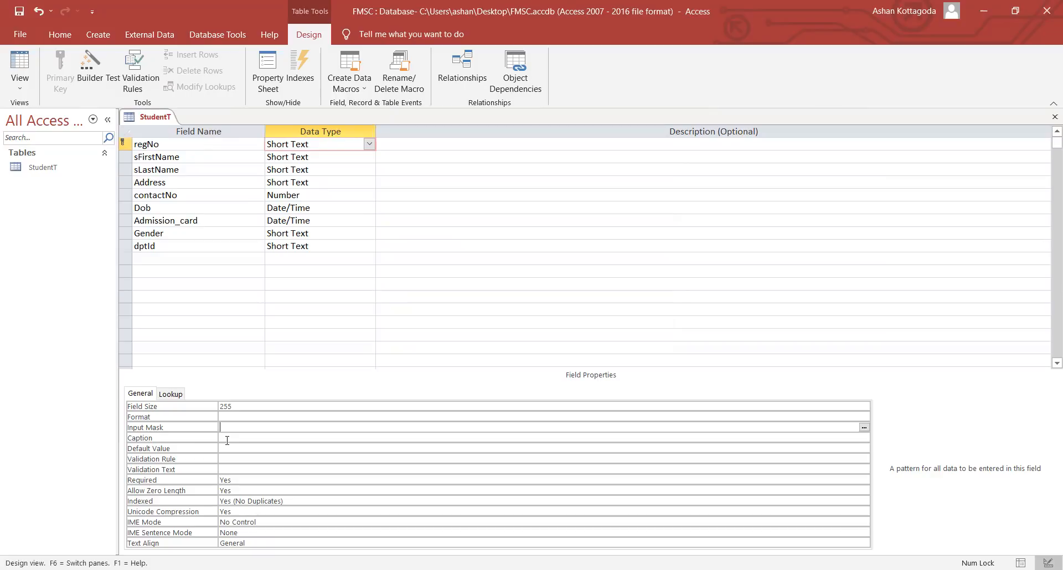
- Type the input mask "CPM" 00000 into regNo's Input Mask property
type("*")
key("Caps_Lock")
type("CPM")
key("Caps_Lock")
type("00000")
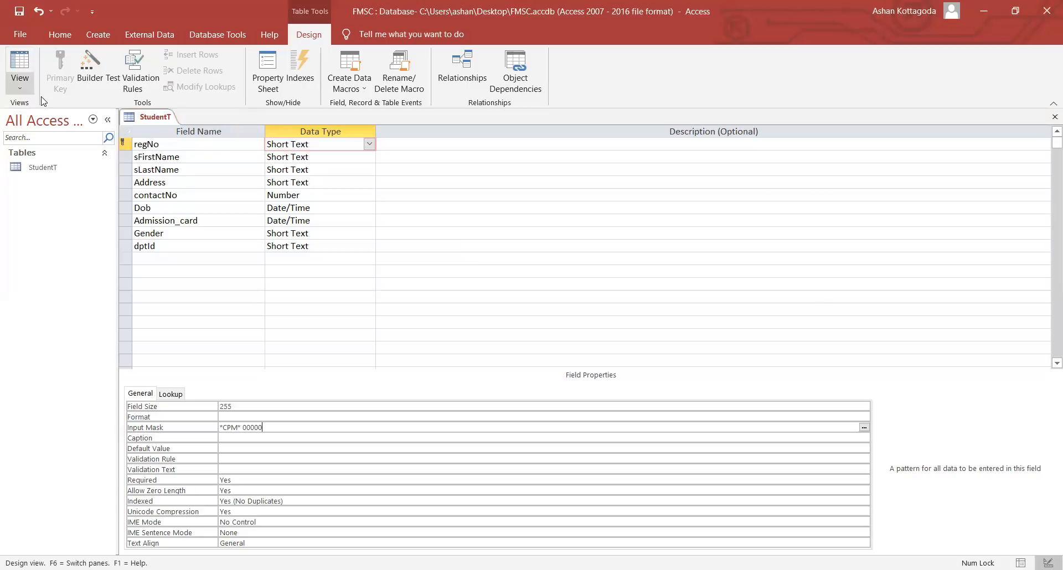
left_click(30, 80)
- Save StudentT and check how the CPM mask shapes regNo in Datasheet view
left_click(47, 116)
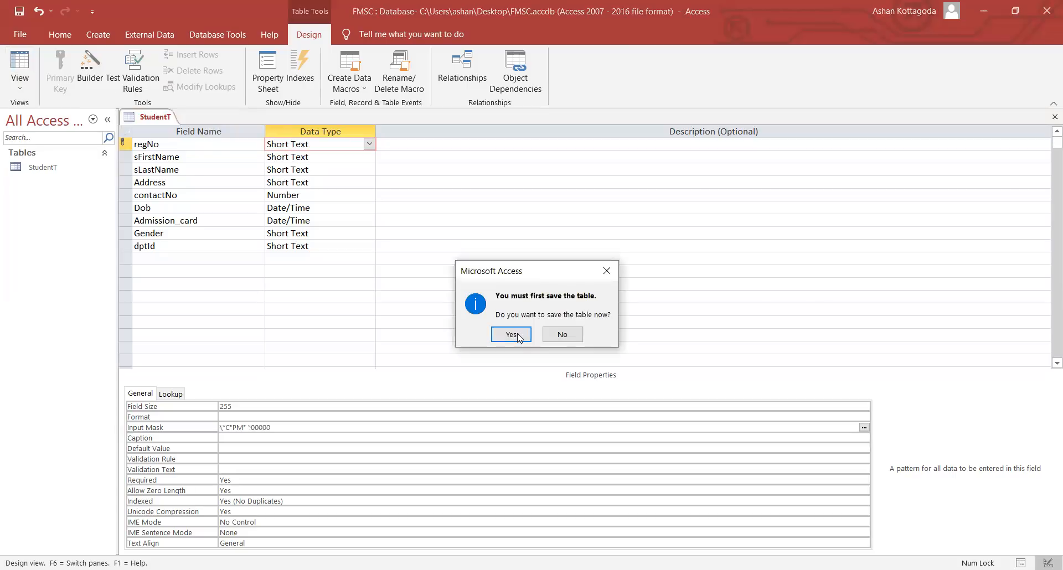
left_click(518, 334)
left_click(177, 145)
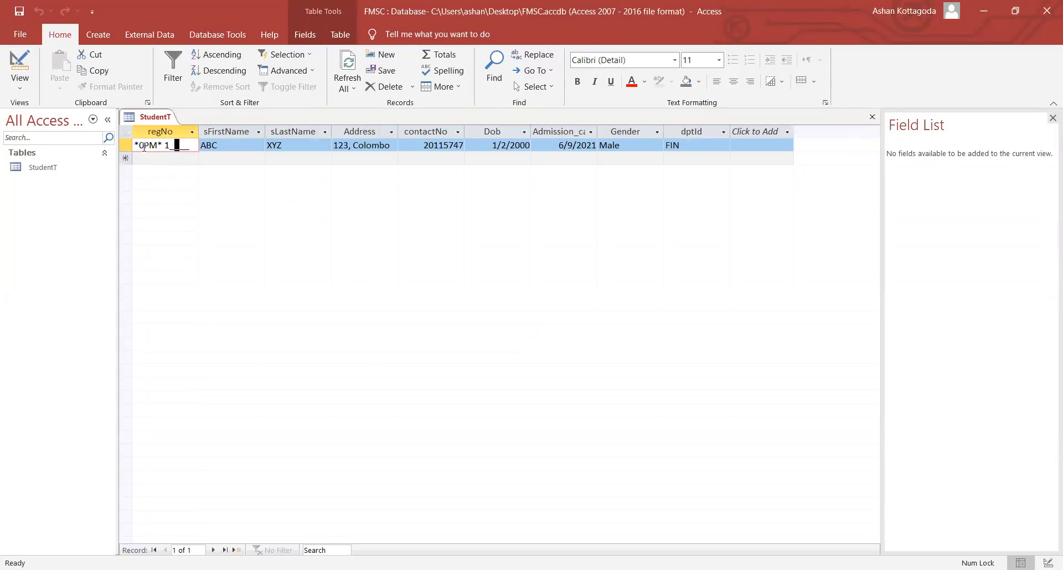
- Back in Design view, fix the quotes so the mask reads "CPM" 00000
left_click(23, 83)
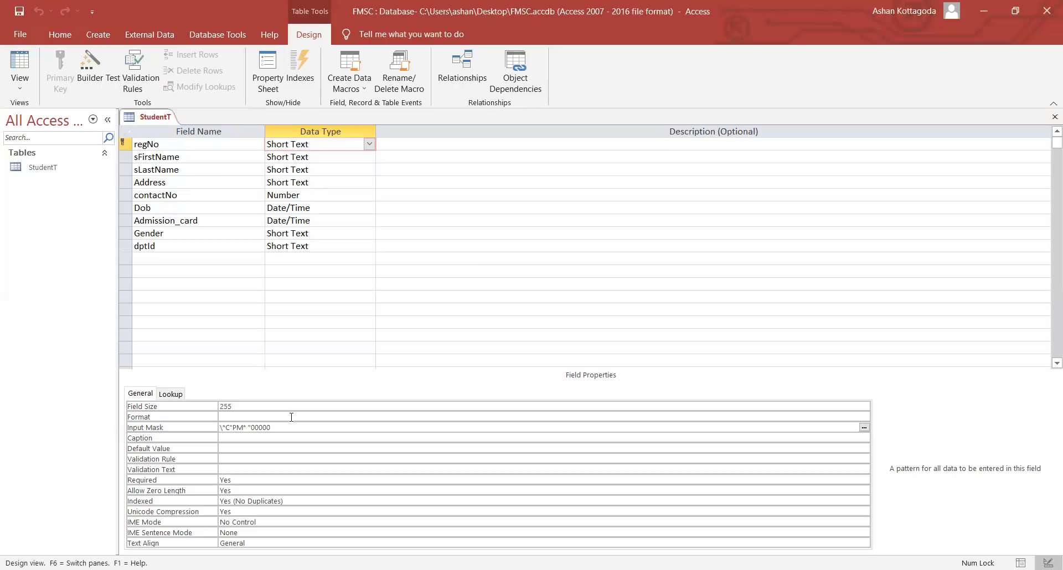
key("BackSpace")
key("BackSpace")
key("BackSpace")
type("\"")
key("BackSpace")
type("\"")
key("Delete")
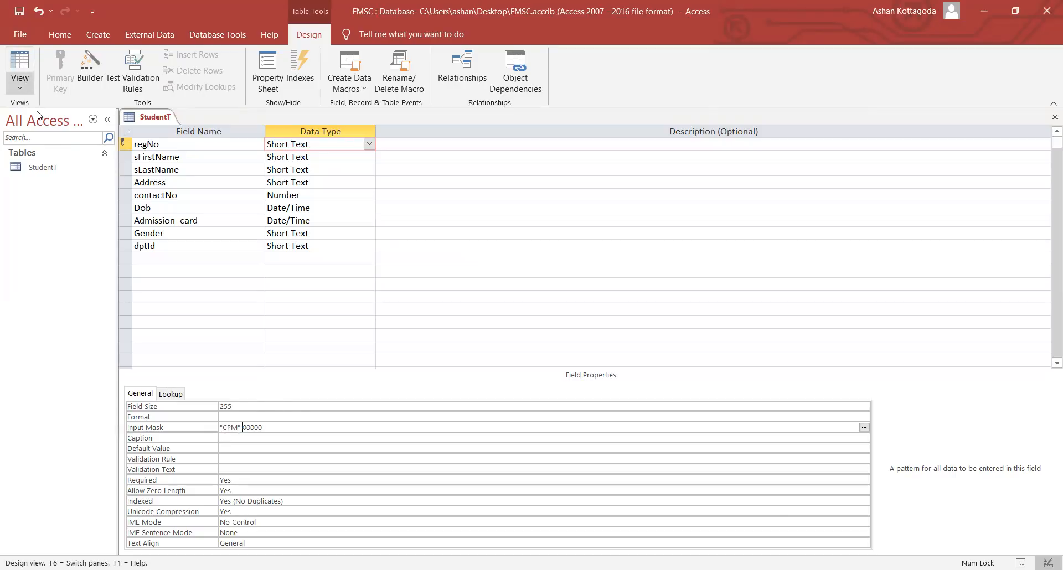
- Save, retype the first record's regNo as CPM 18523, and select the new row's digit slots
left_click(524, 336)
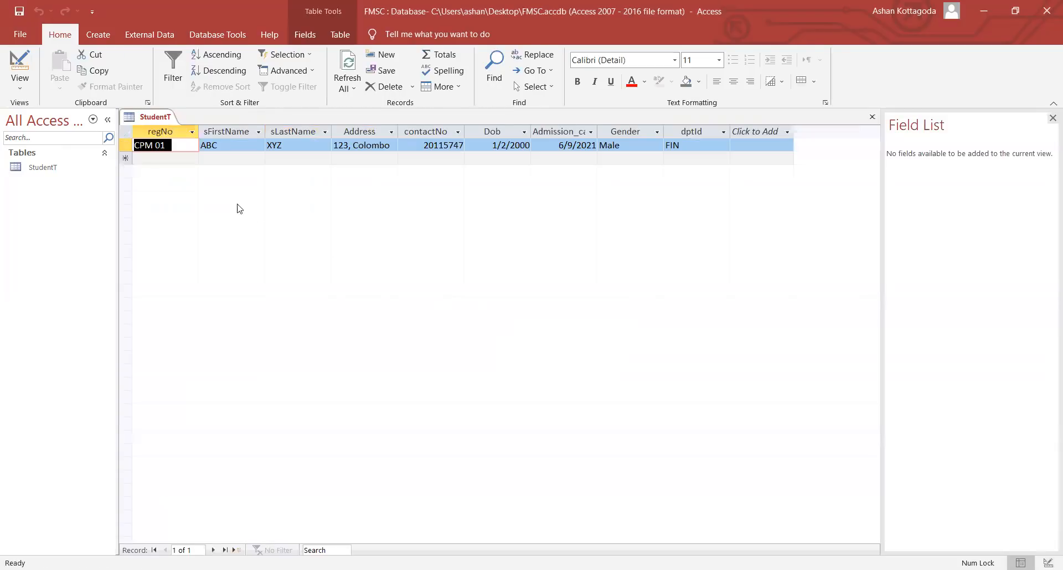
left_click(177, 145)
left_click_drag(177, 144, 156, 145)
left_click(158, 145)
left_click(183, 144)
key("BackSpace")
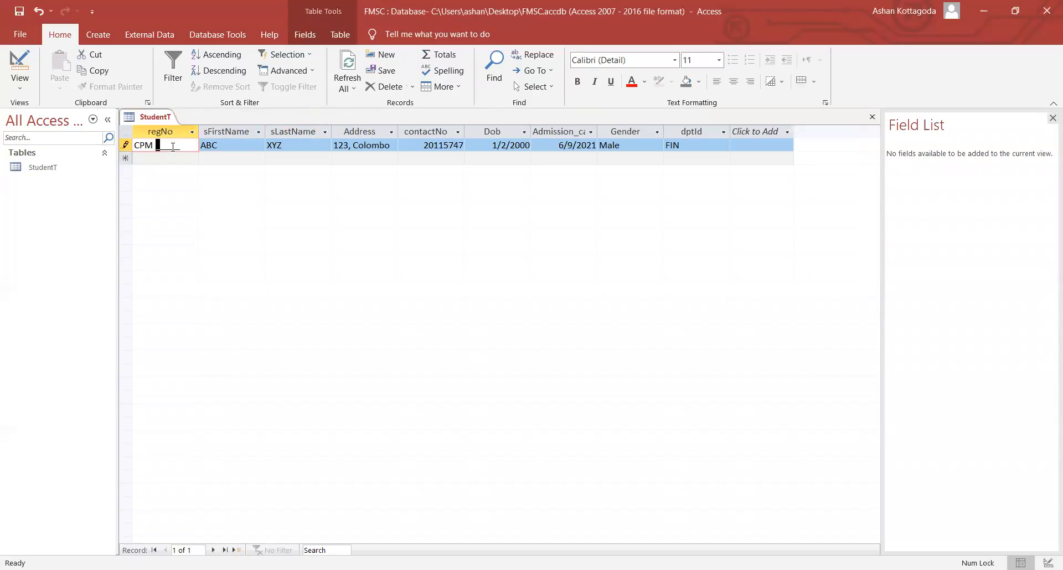
left_click(192, 145)
type("18523")
left_click(168, 157)
left_click_drag(158, 160, 183, 161)
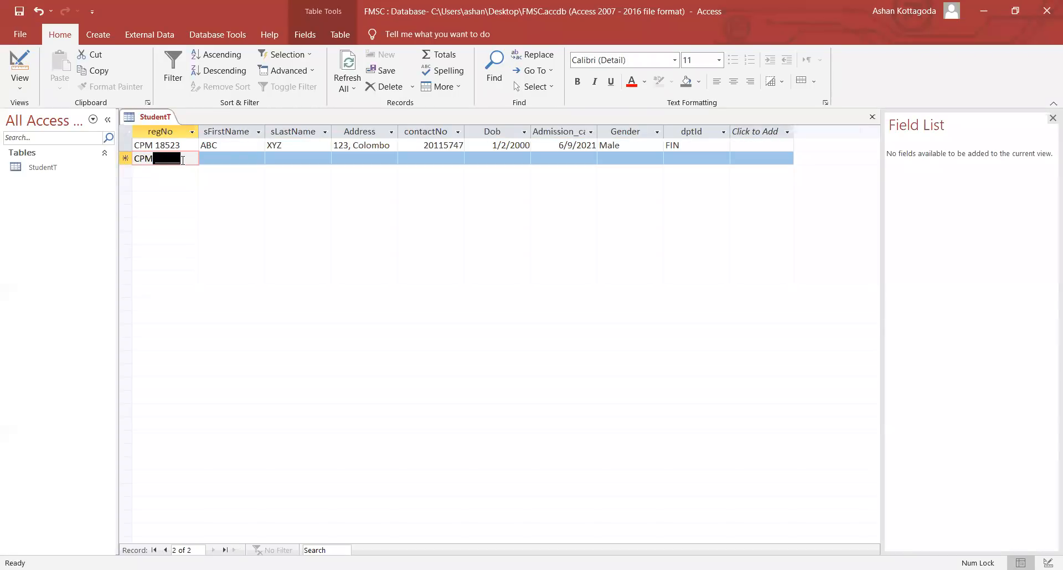
- Back in Design view, clear regNo's CPM mask and type LLL 00000 in its place
left_click(22, 88)
left_click(48, 142)
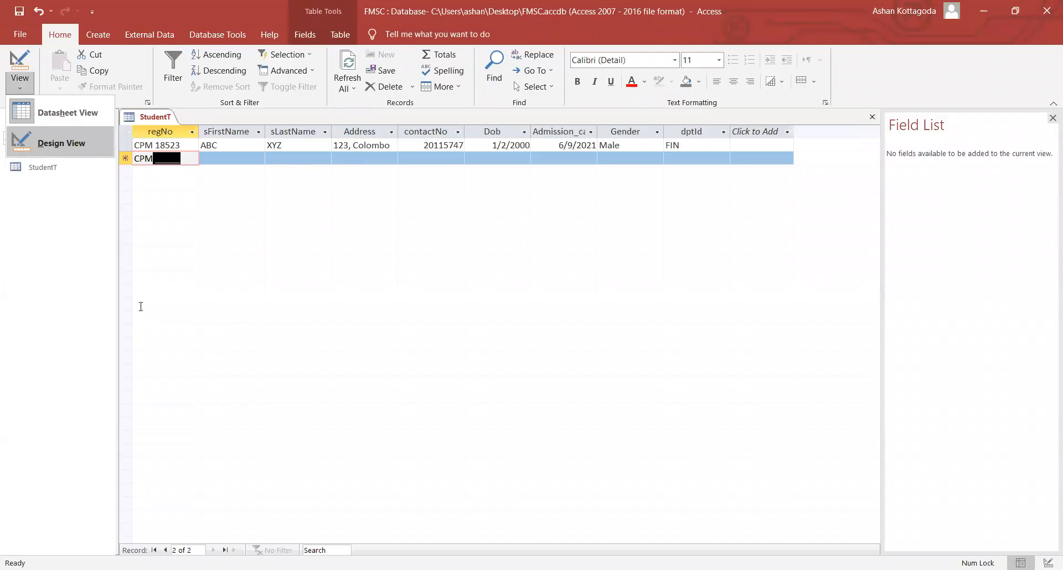
left_click(272, 424)
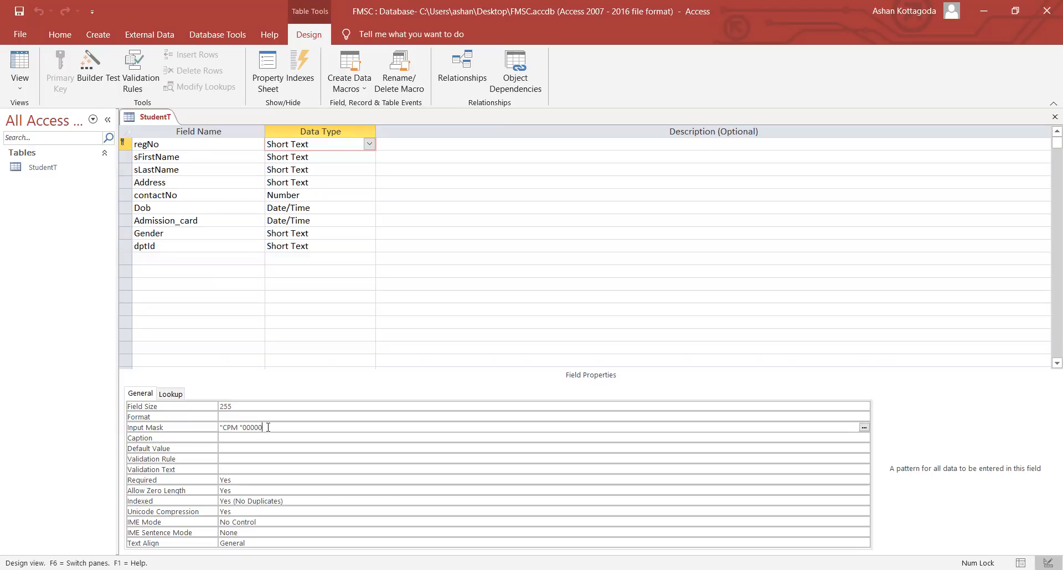
left_click_drag(268, 427, 214, 430)
key("BackSpace")
type("0")
key("BackSpace")
key("Caps_Lock")
type("L")
type("LLL")
type("00000")
left_click(21, 93)
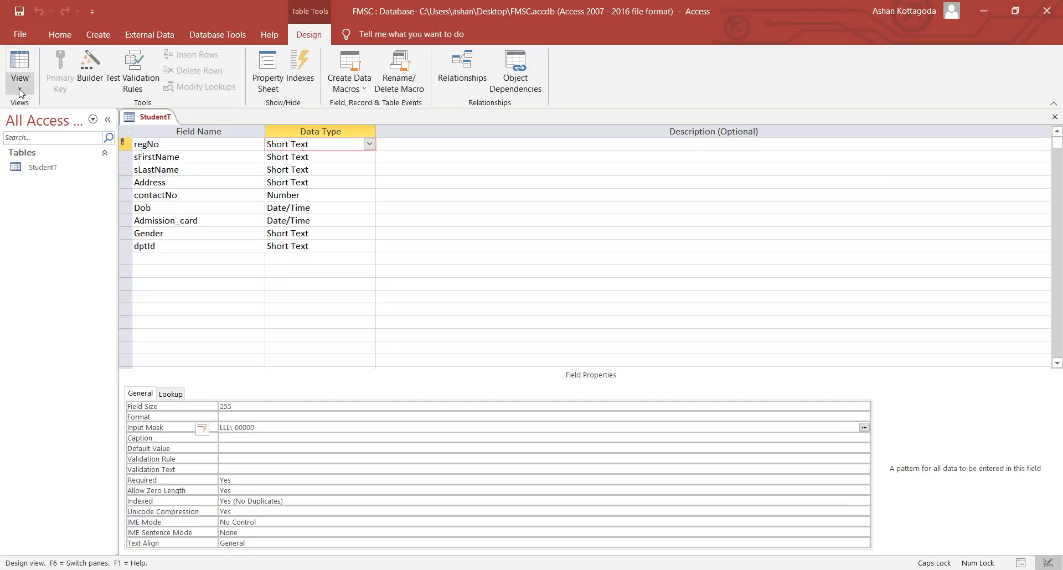
- In Datasheet View, change the sample record's regNo to CPM 12354 and save it
left_click(162, 145)
double_click(162, 146)
key("BackSpace")
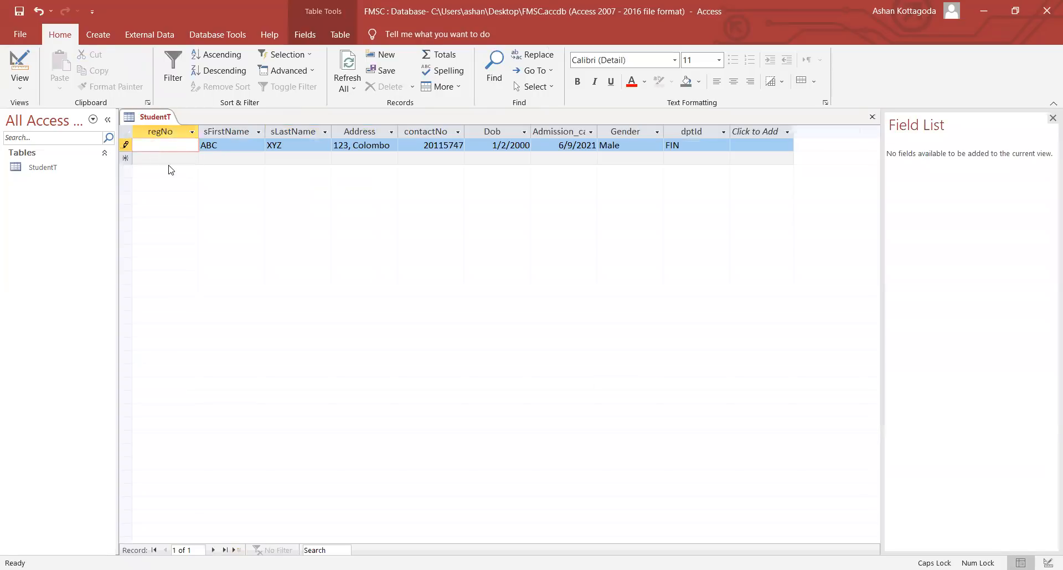
type("CPM 123547")
key("BackSpace")
key("BackSpace")
type("4")
left_click(185, 157)
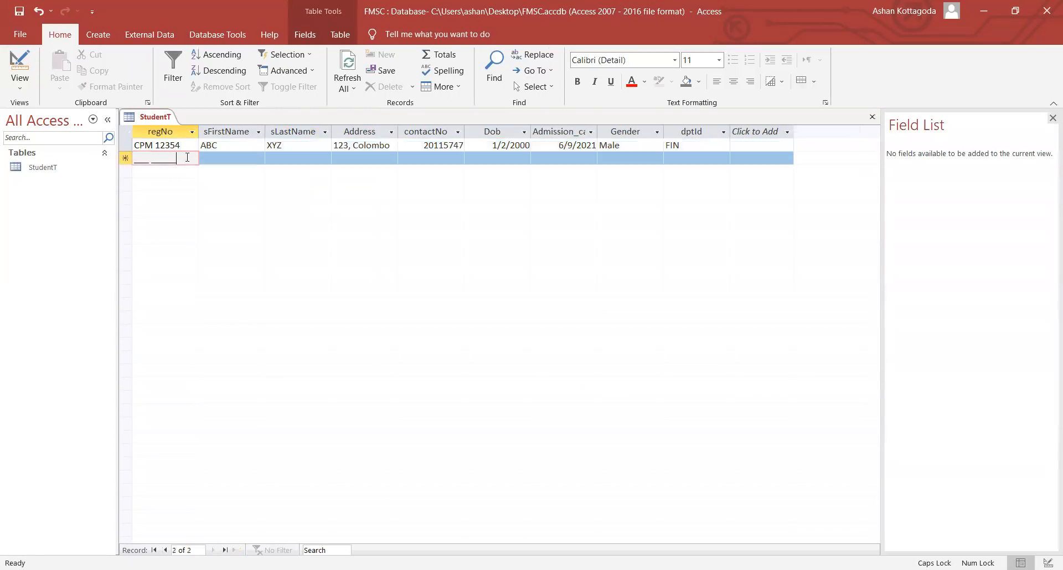
- In a new row, enter regNo CPM 18235, then replace it with the invalid value ABC
left_click(147, 157)
left_click(139, 160)
type("CPM 18235")
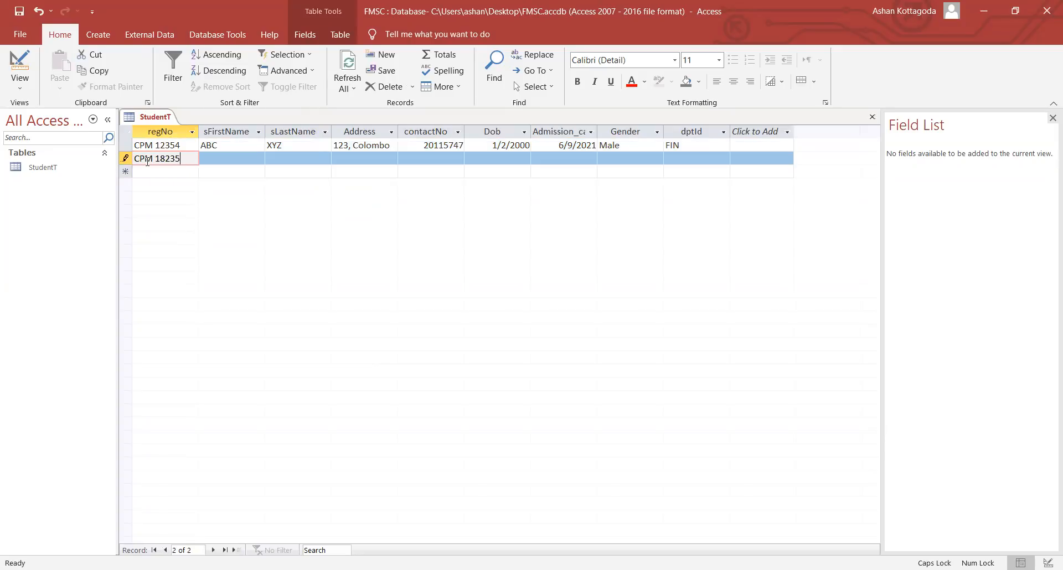
left_click_drag(187, 161, 132, 161)
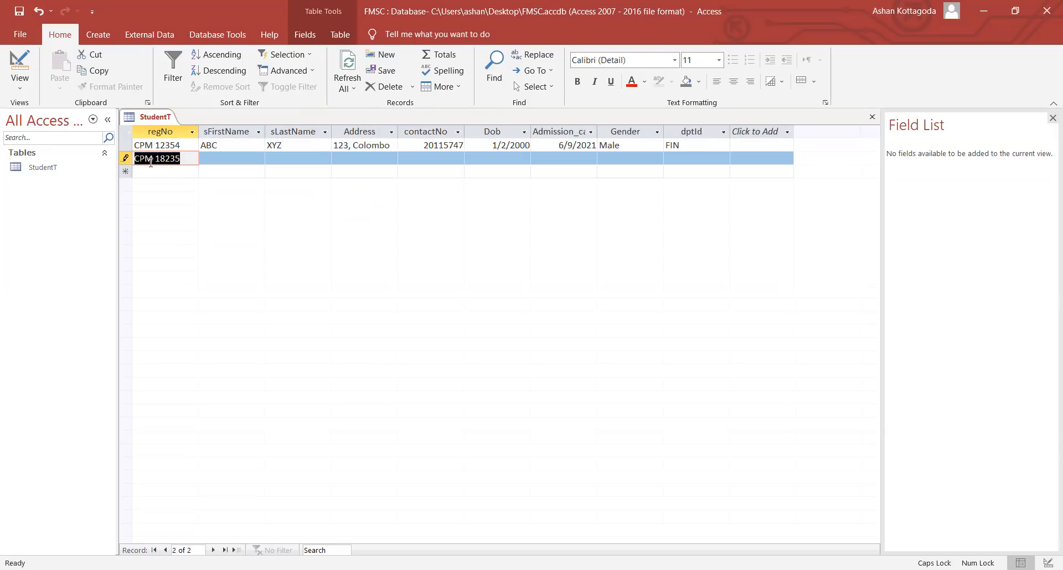
type("ABC")
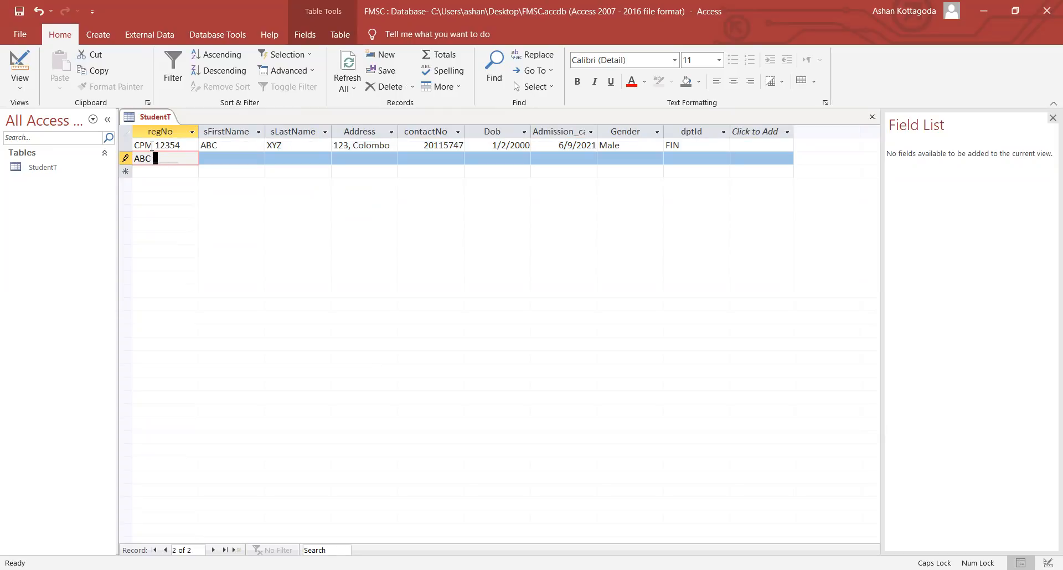
left_click_drag(151, 161, 135, 161)
- Confirm the input mask and required-value errors block leaving the row, then cancel the new record
left_click(18, 83)
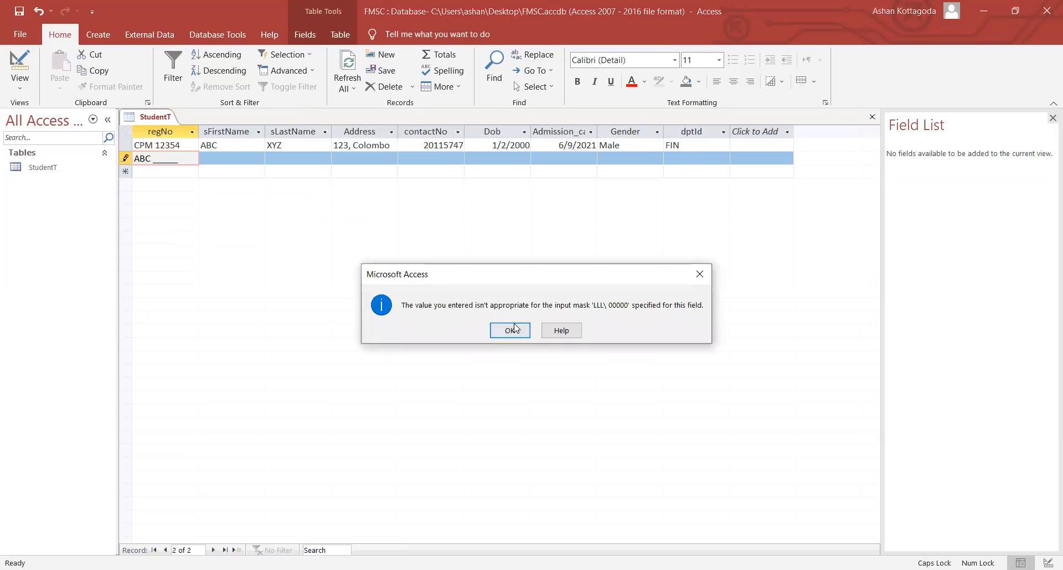
left_click(520, 332)
left_click(177, 143)
left_click(508, 330)
left_click(128, 168)
left_click(508, 331)
left_click(151, 158)
left_click(148, 158)
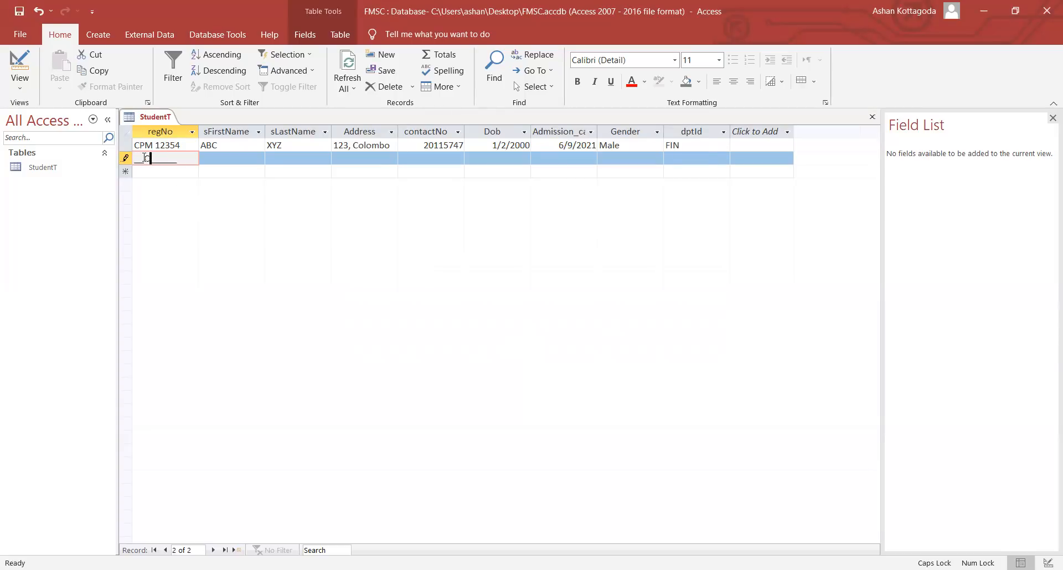
left_click(136, 158)
left_click(123, 165)
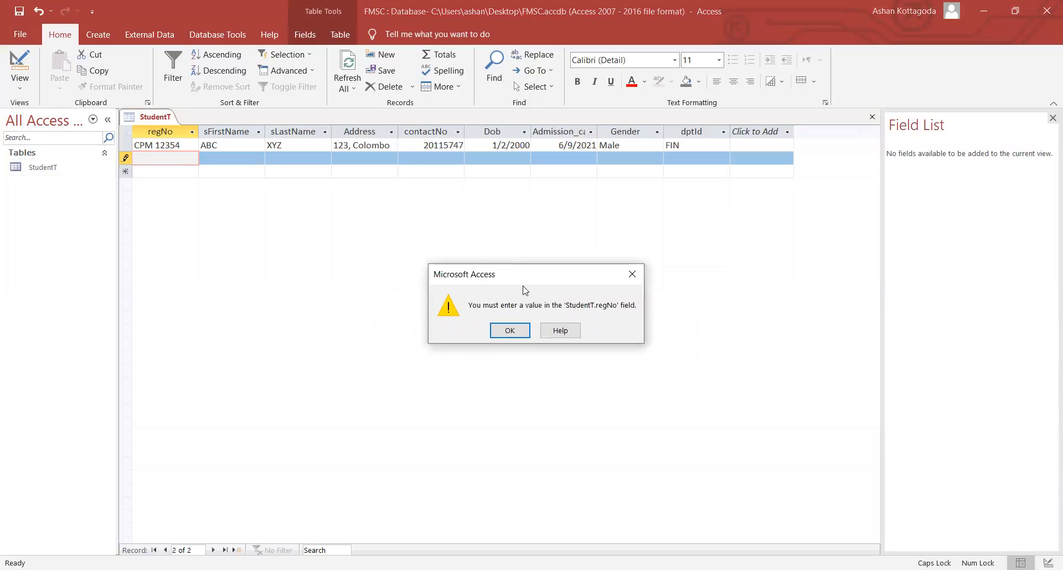
left_click(508, 331)
key("Escape")
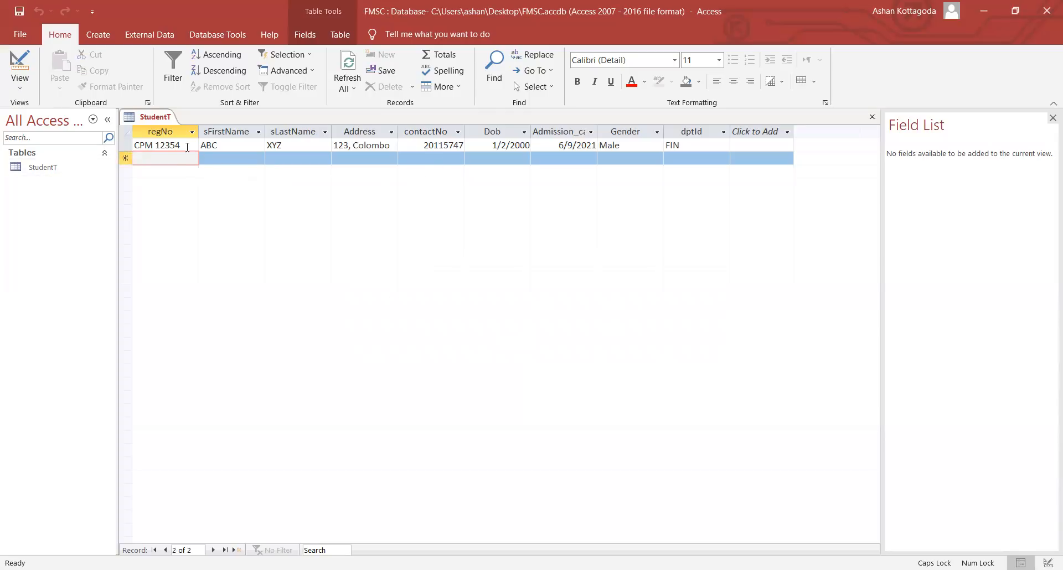
- Return to the CPM 12354 record and switch StudentT back to Design View
left_click(185, 146)
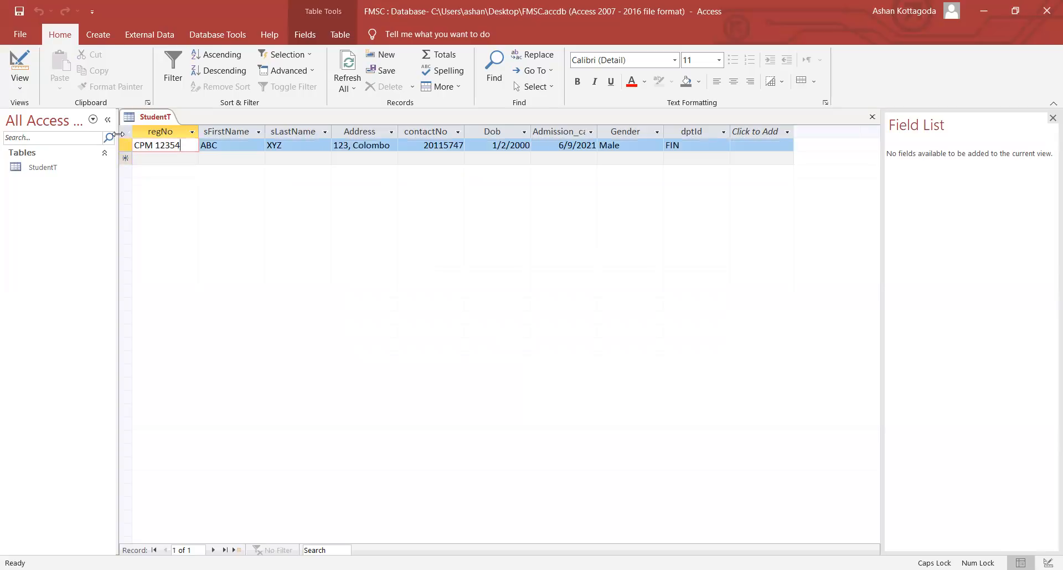
left_click(12, 95)
left_click(39, 137)
left_click(265, 424)
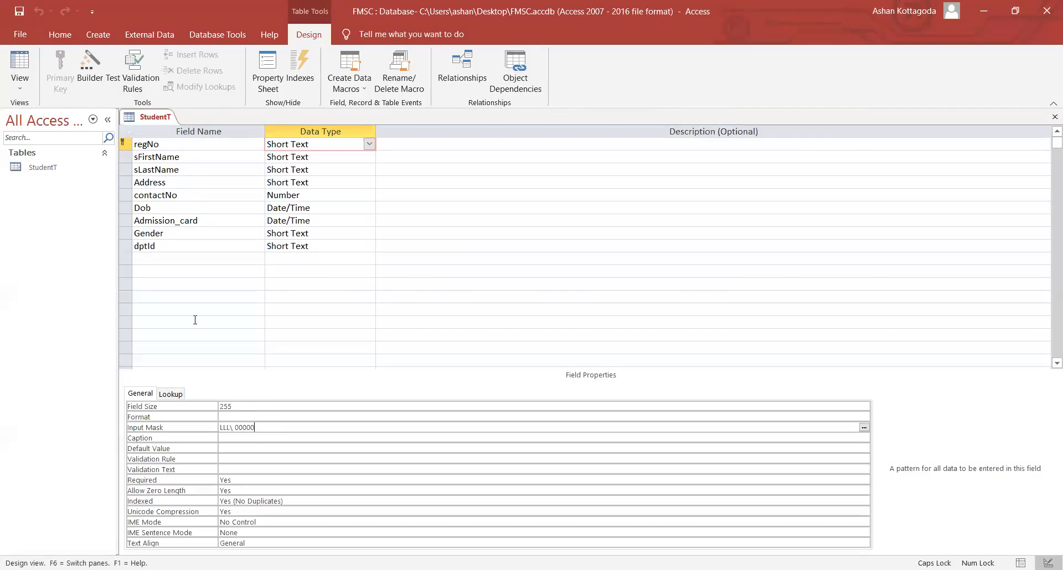
- Close the StudentT table from its tab's shortcut menu
left_click(27, 84)
right_click(160, 120)
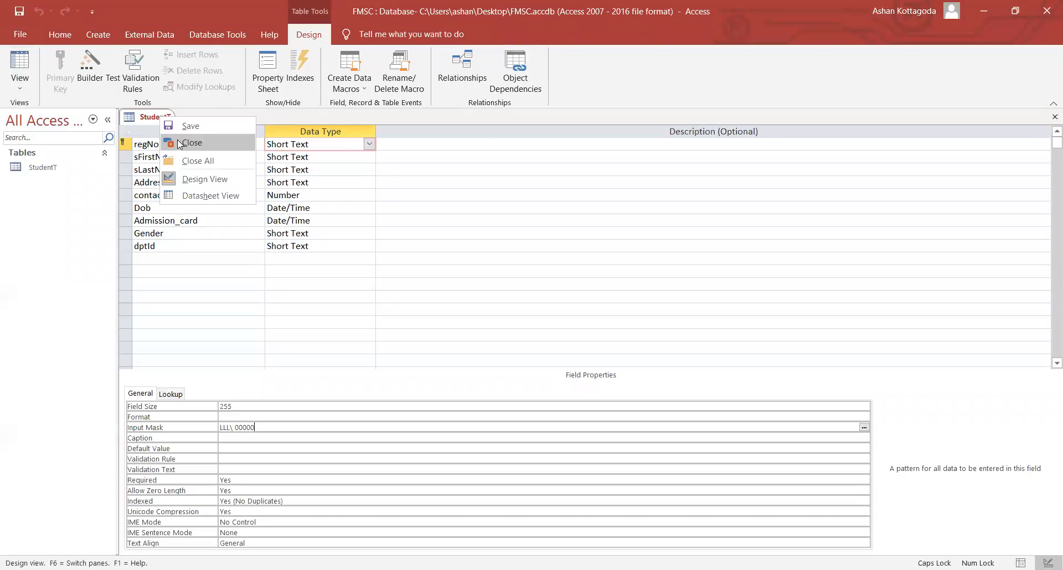
left_click(177, 140)
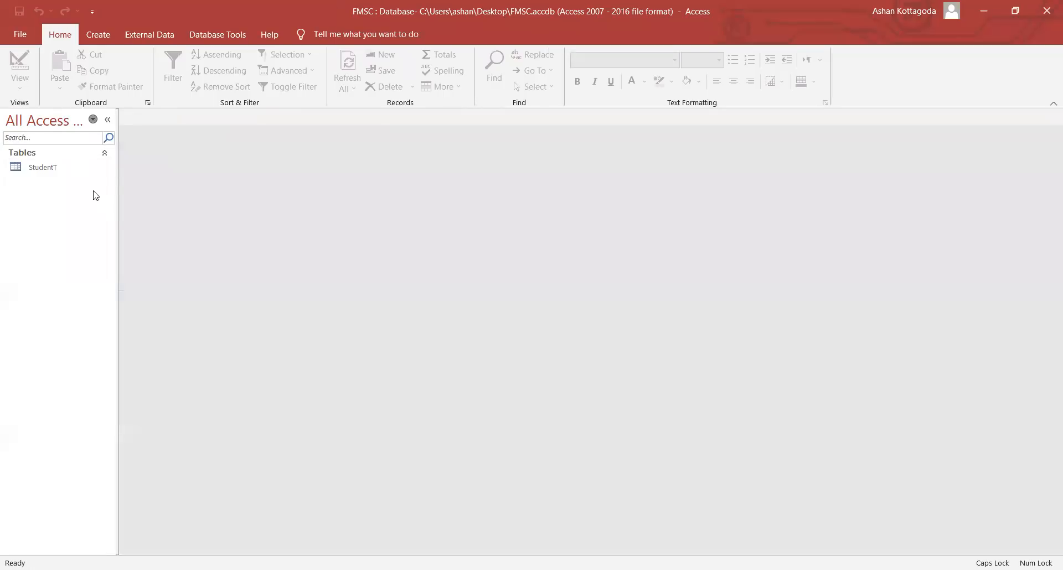
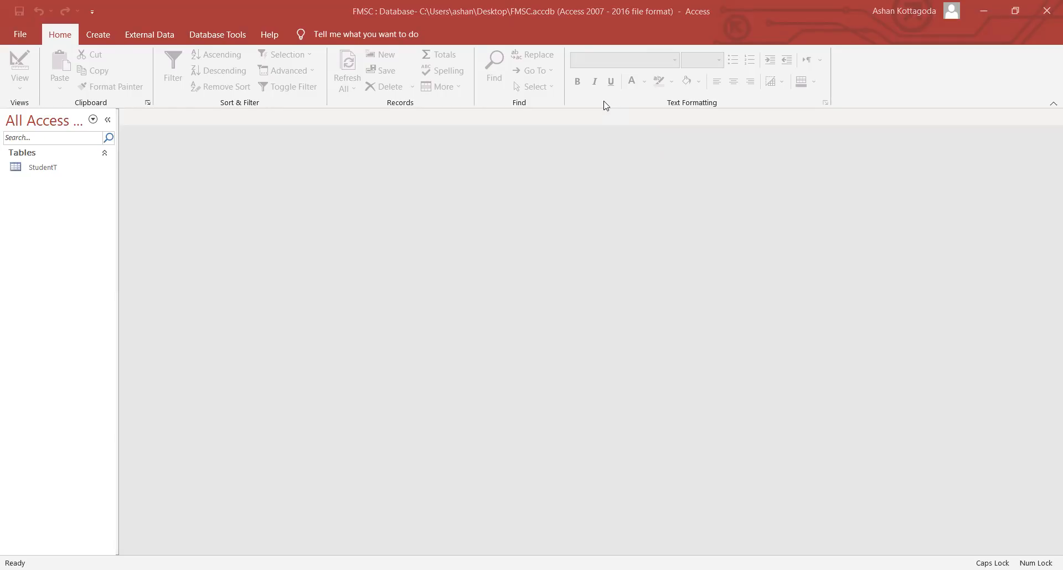
- Start a new table design with Short Text fields courseCode and dptId
left_click(108, 37)
left_click(106, 67)
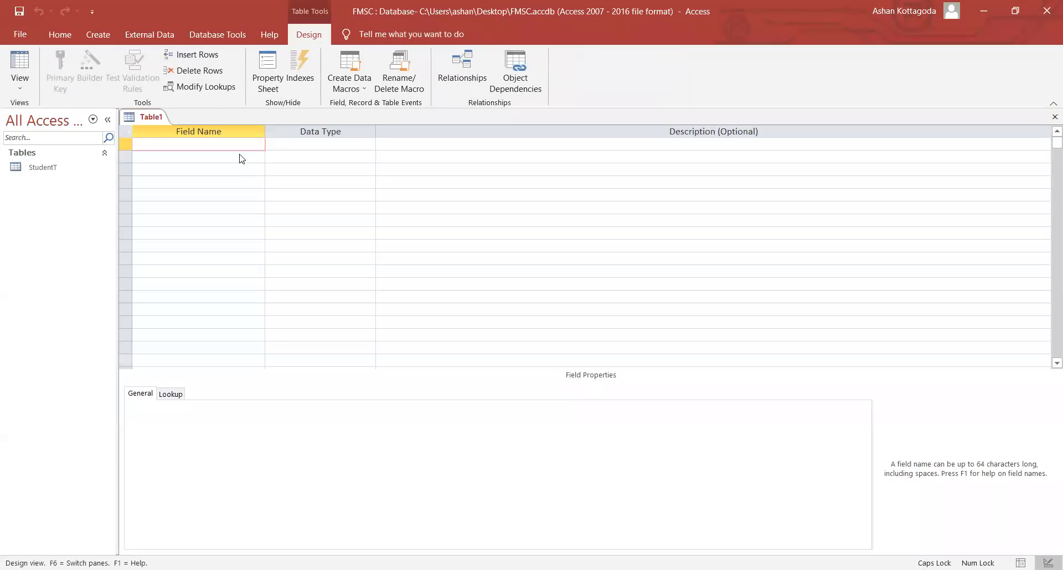
key("Caps_Lock")
type("courseCode")
key("Tab")
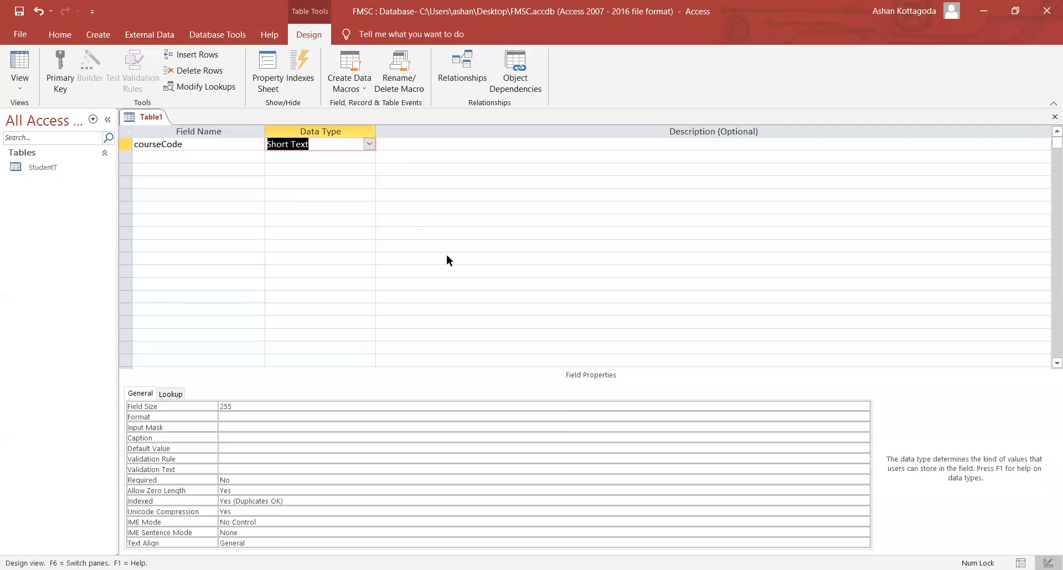
left_click(204, 158)
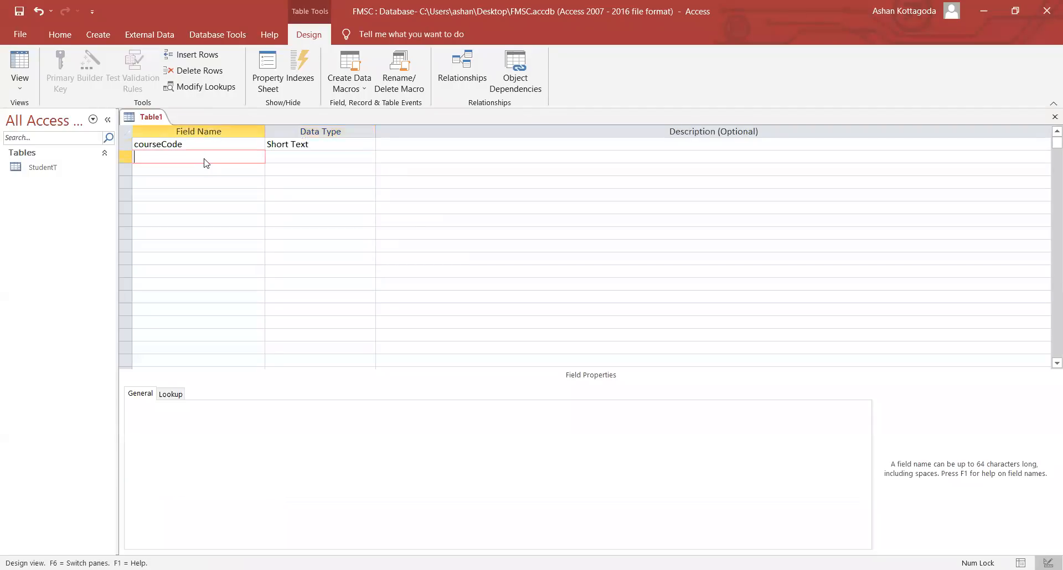
type("dptId")
key("Tab")
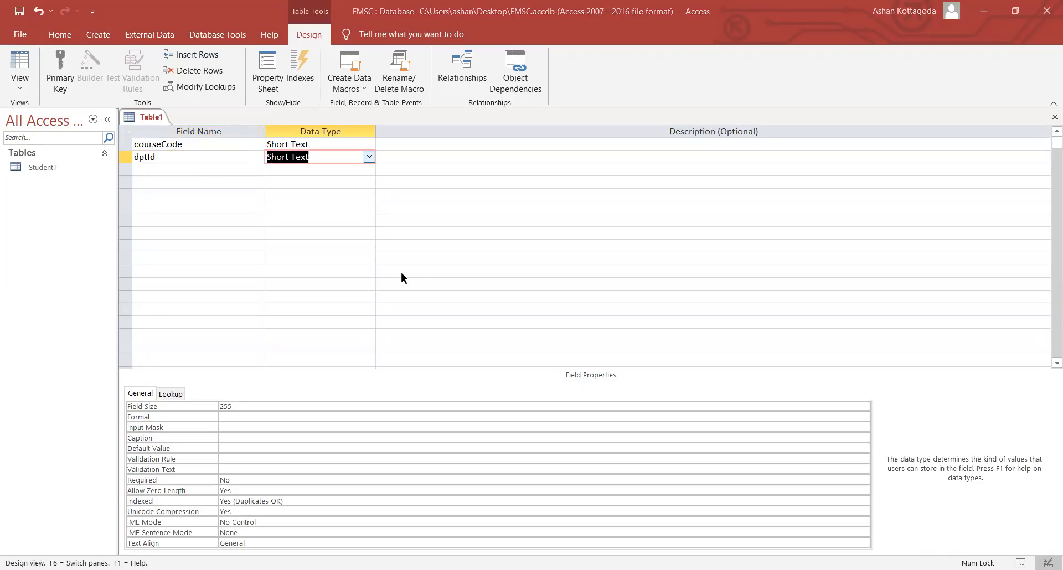
- Add Credit as a Number field and courseTitle as Short Text, then select the courseCode row
left_click(186, 164)
type("Credit")
key("Tab")
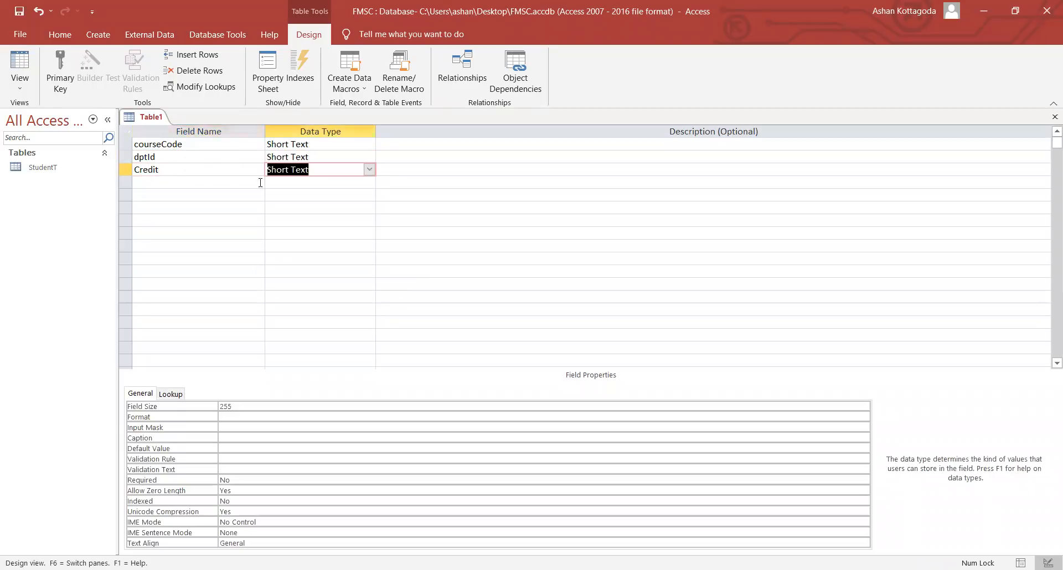
left_click(369, 170)
left_click(333, 208)
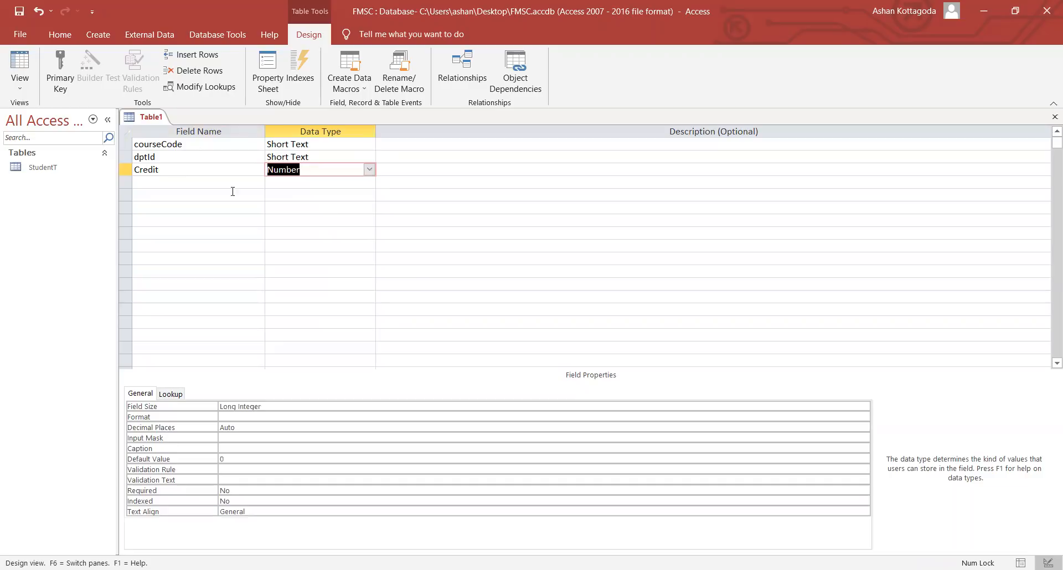
left_click(215, 183)
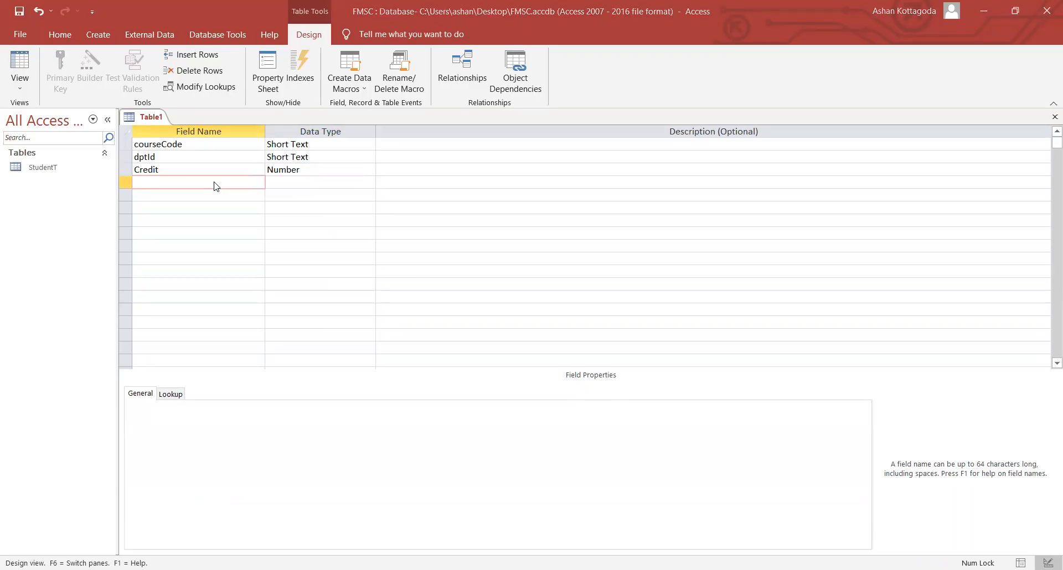
type("courseT")
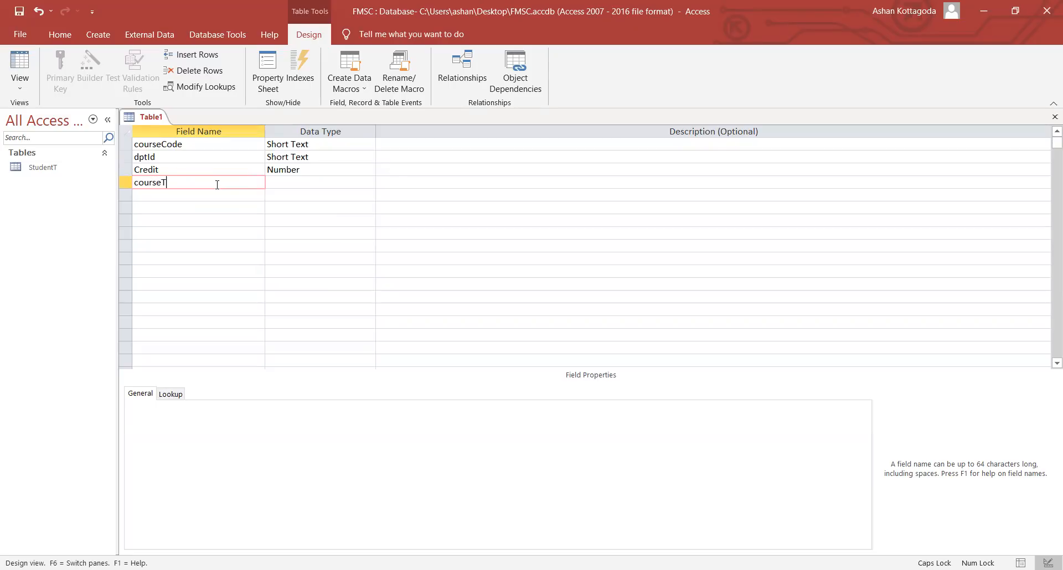
type("itle")
key("Tab")
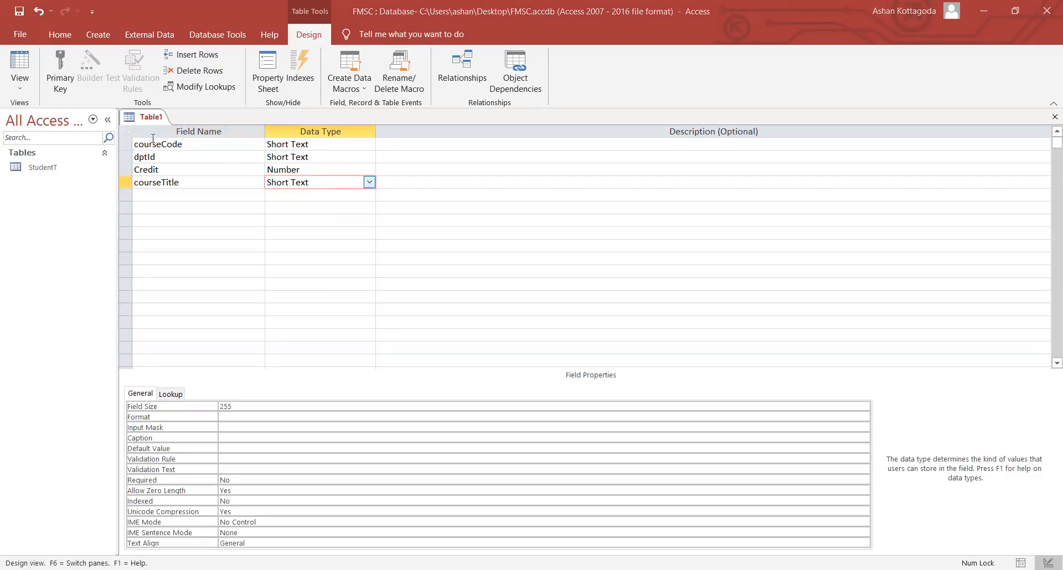
left_click(153, 143)
left_click(126, 145)
- Make courseCode the primary key and enter CourseT as the new table's name
right_click(126, 145)
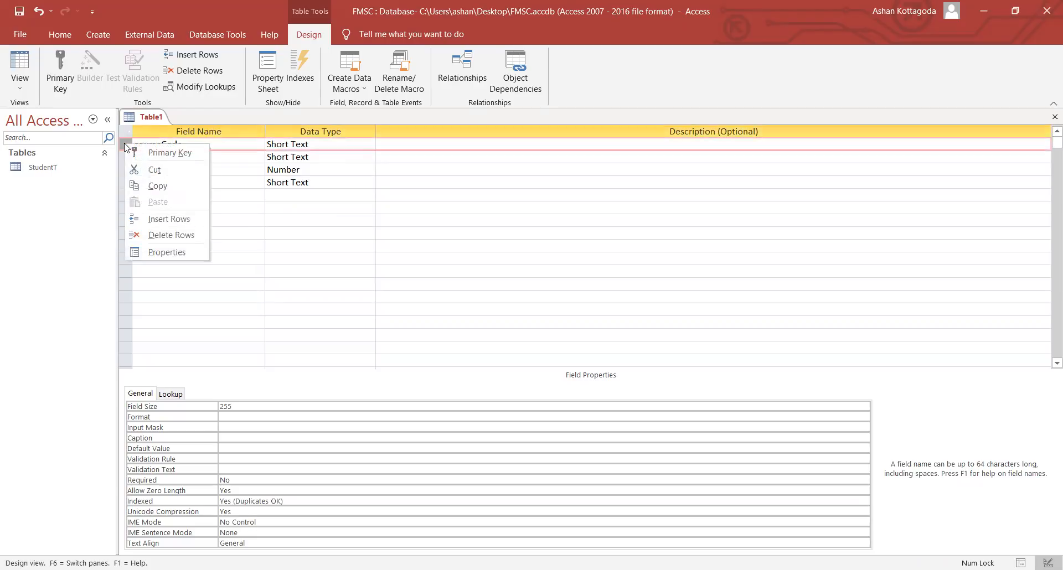
left_click(145, 155)
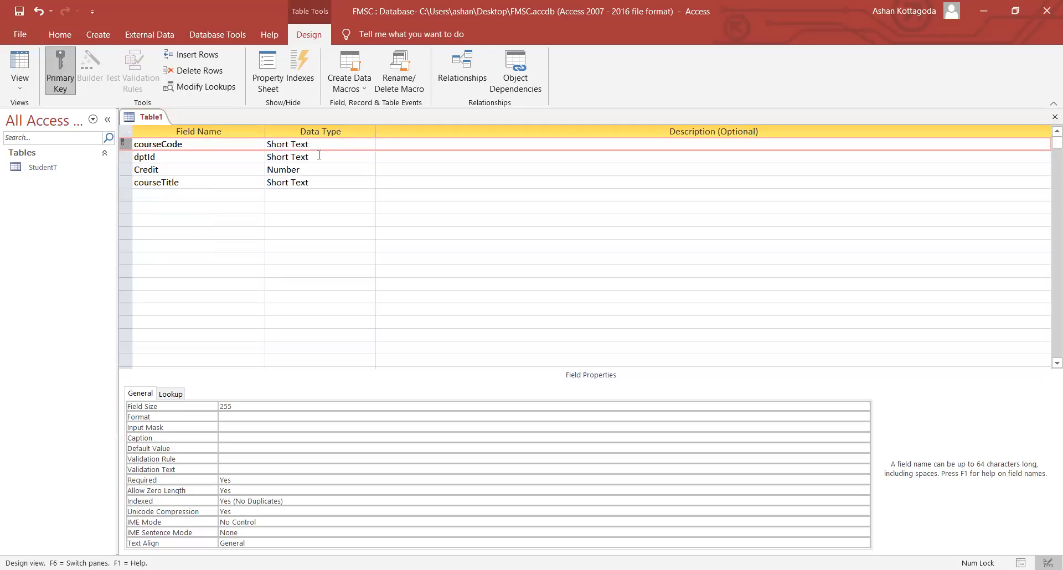
right_click(159, 120)
key("Return")
type("Course")
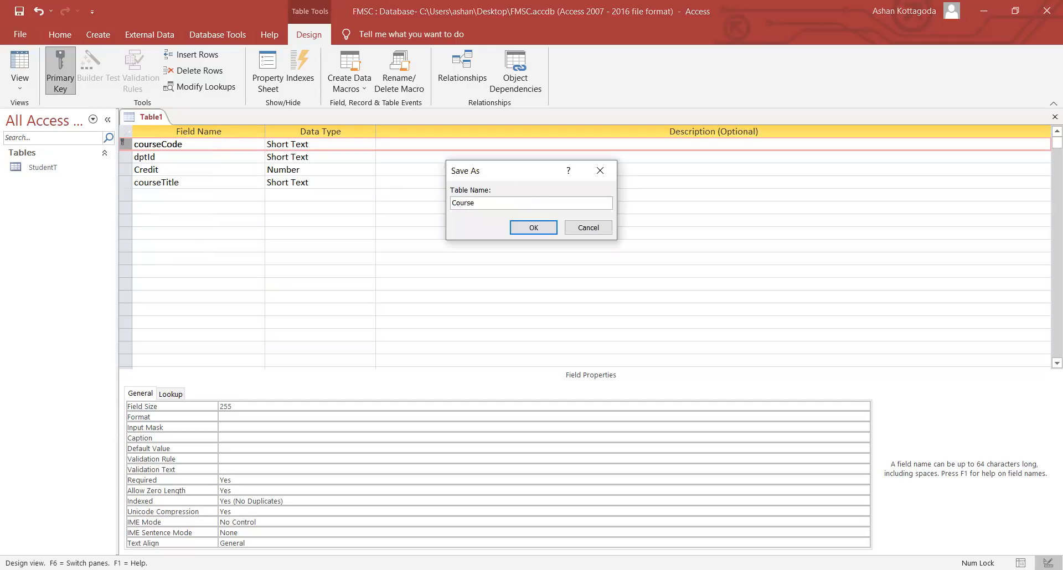
key("Caps_Lock")
left_click_drag(474, 202, 480, 203)
left_click(477, 203)
- Save the table as CourseT and enter FIN3340, FIN and 3 credits in the first row
left_click(533, 228)
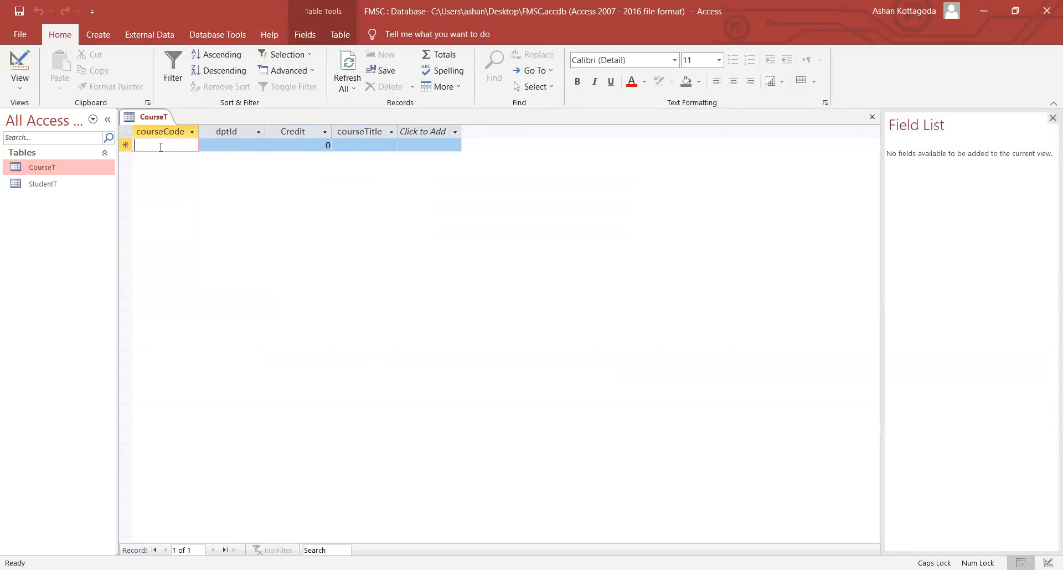
type("FIN3340")
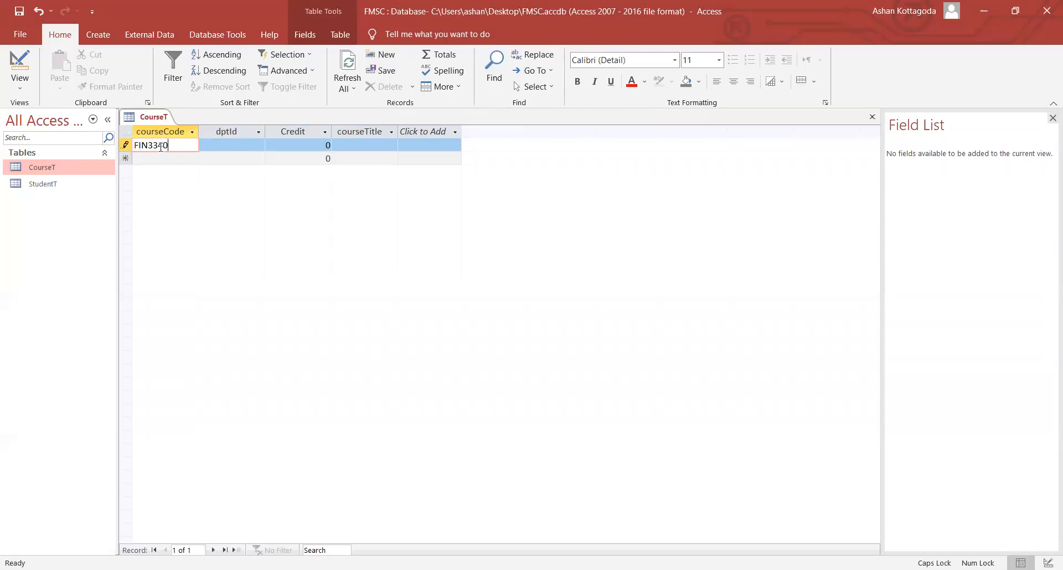
key("Tab")
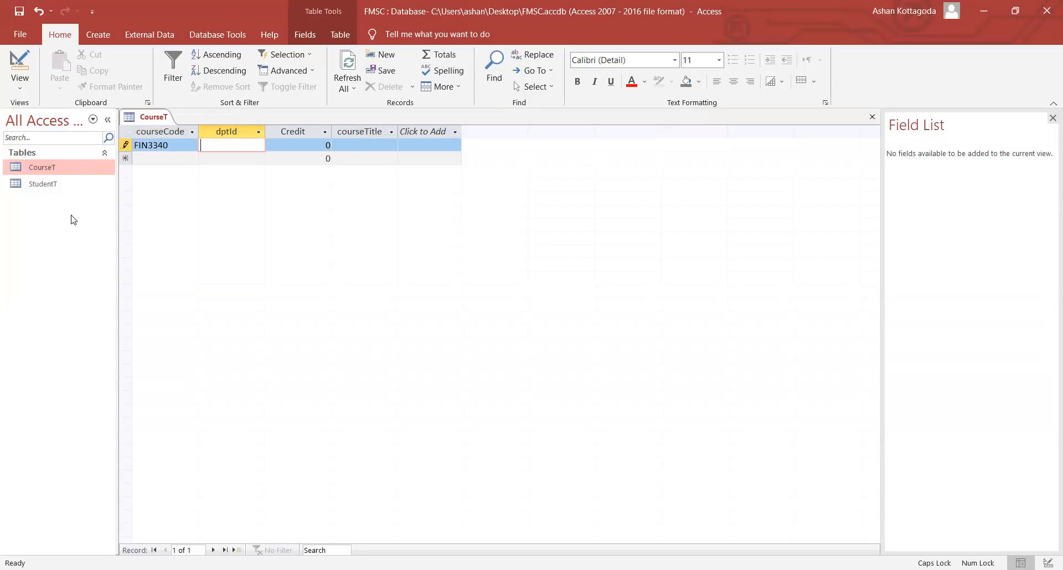
type("FIN")
key("Tab")
type("3")
key("Tab")
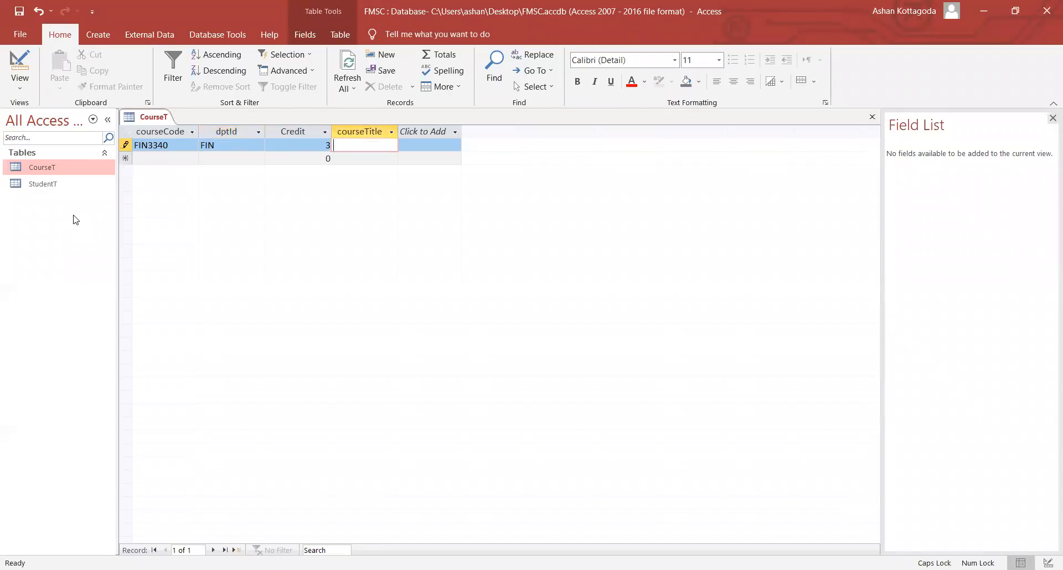
- Enter the course title 'Corporate Finance' and commit the record
type("C")
key("Caps_Lock")
type("orporate")
key("Caps_Lock")
type("F")
key("Caps_Lock")
type("inance")
left_click(188, 154)
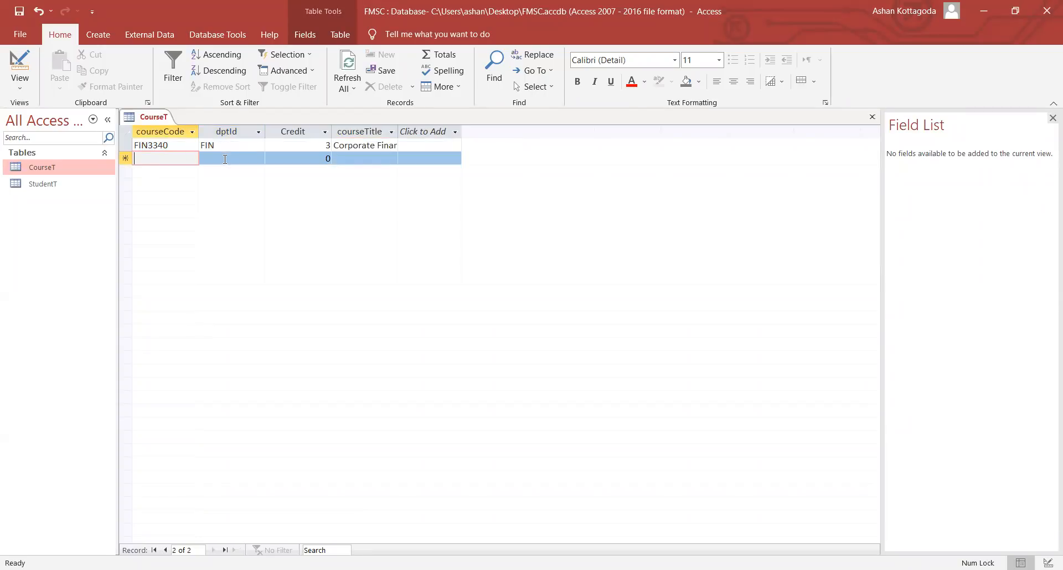
left_click(173, 149)
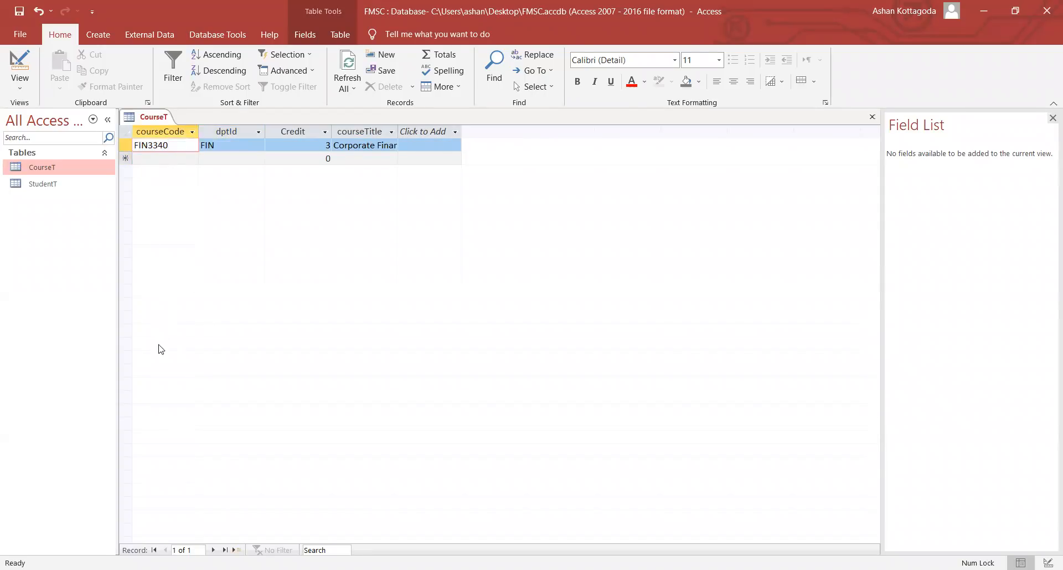
- Close CourseT and start a new table design with a lecId field
right_click(144, 118)
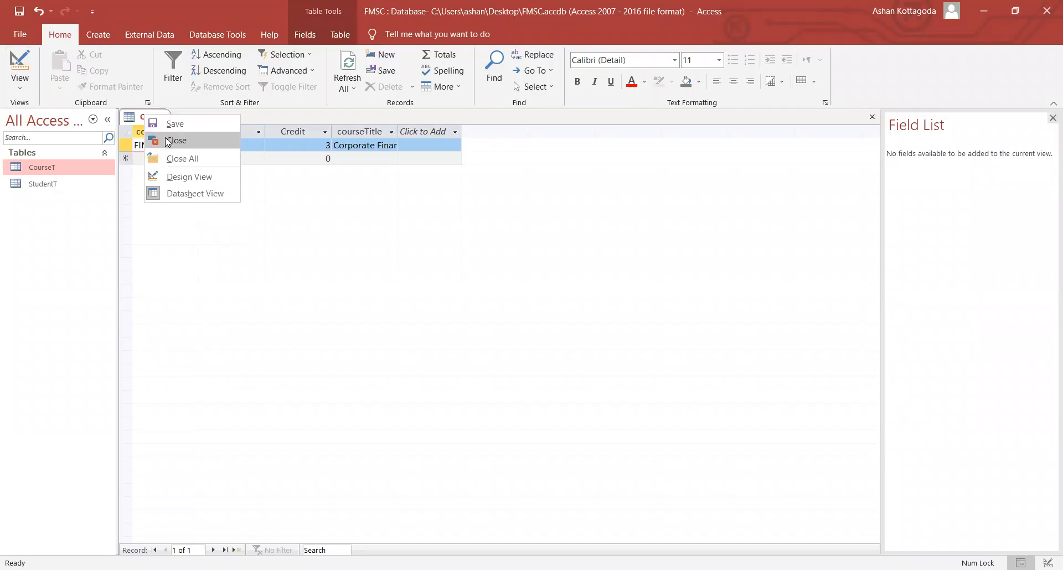
left_click(166, 140)
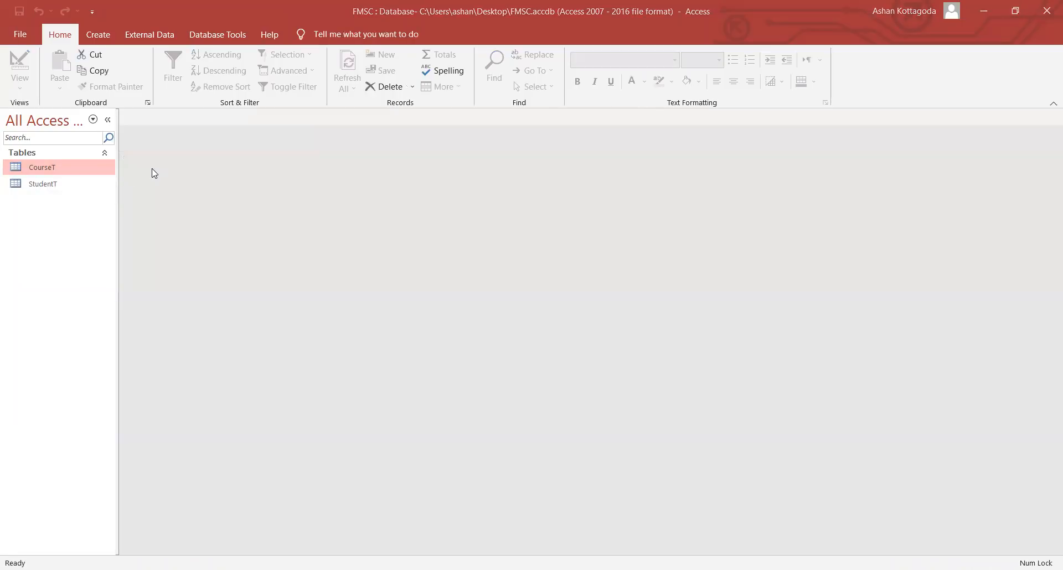
left_click(86, 34)
left_click(109, 72)
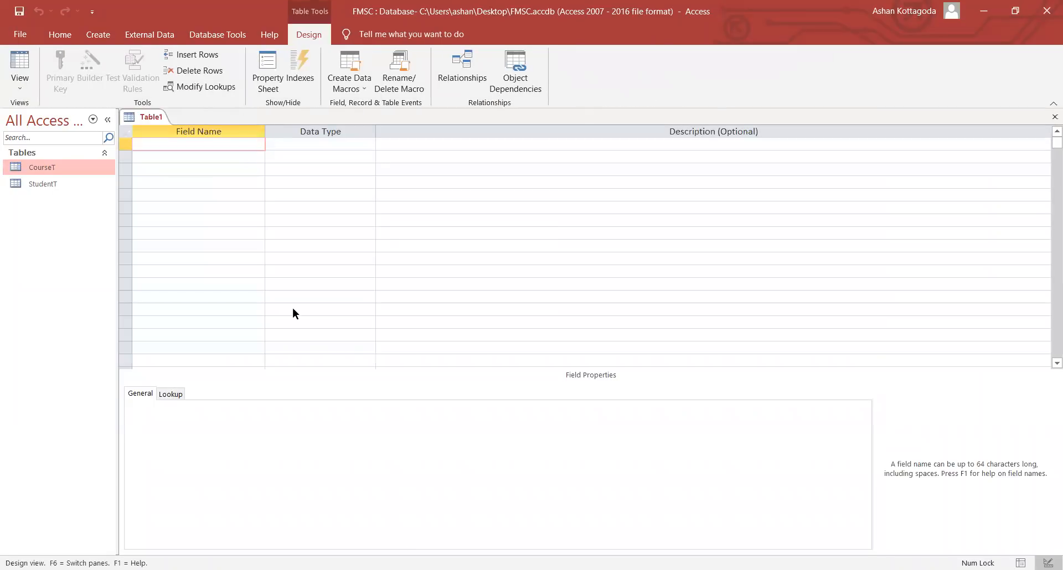
type("lecId")
key("Tab")
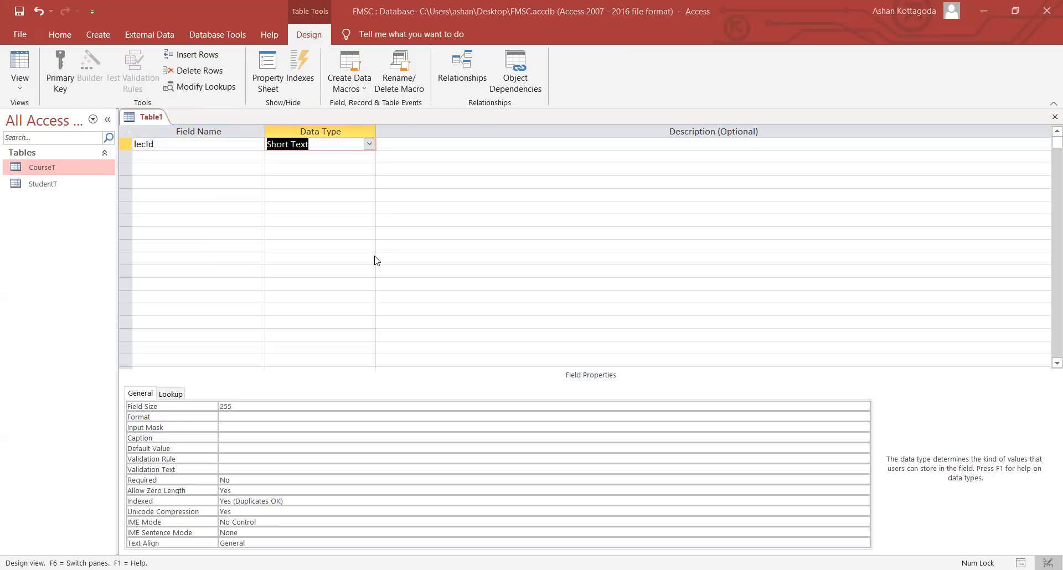
- Add Short Text fields LFirstName, LLastName and DeptId
left_click(153, 157)
type("LFi")
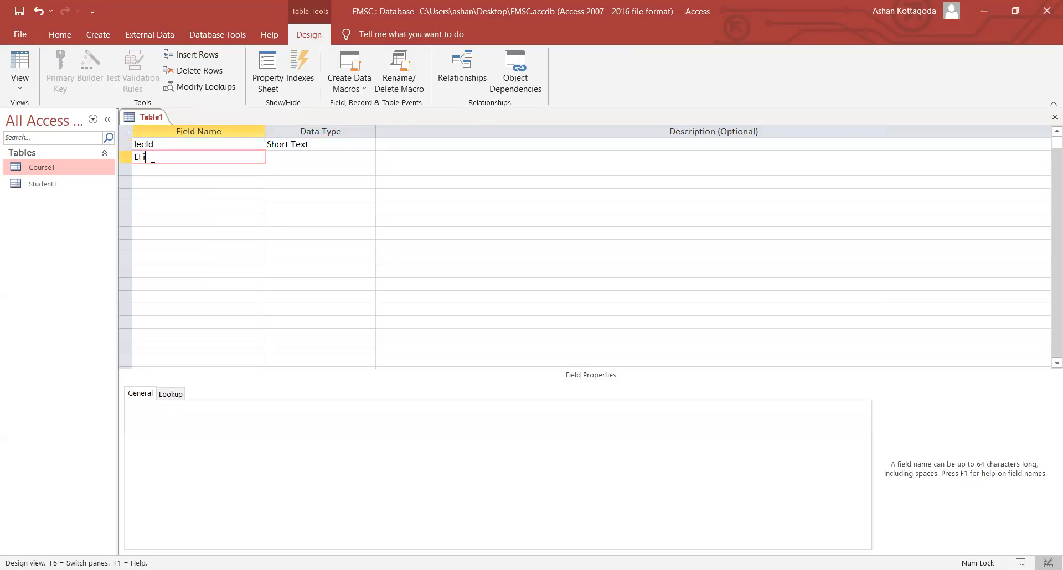
type("rstName")
key("Down")
type("L")
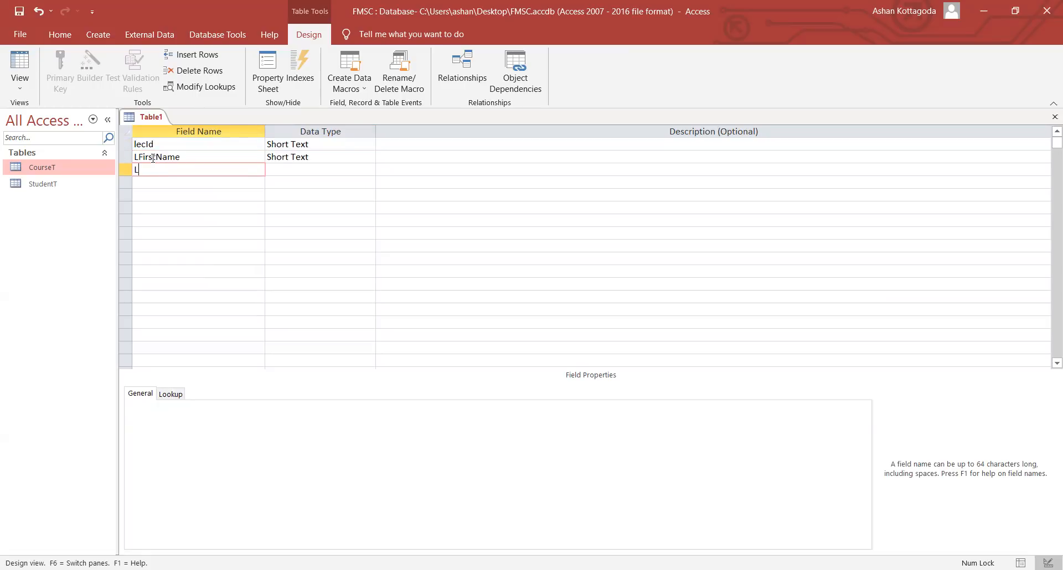
type("LastName")
key("Down")
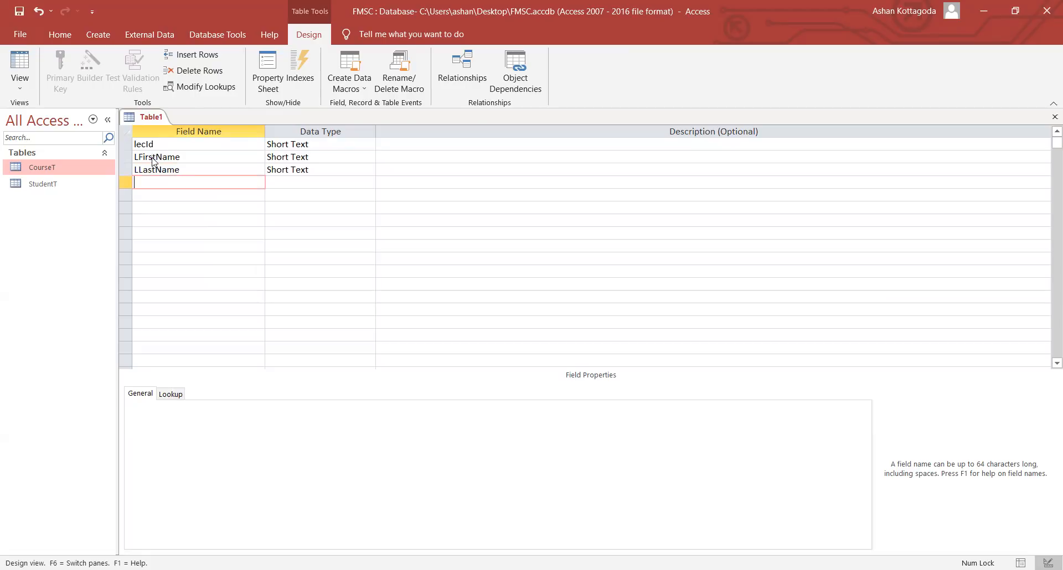
type("DeptId")
key("Down")
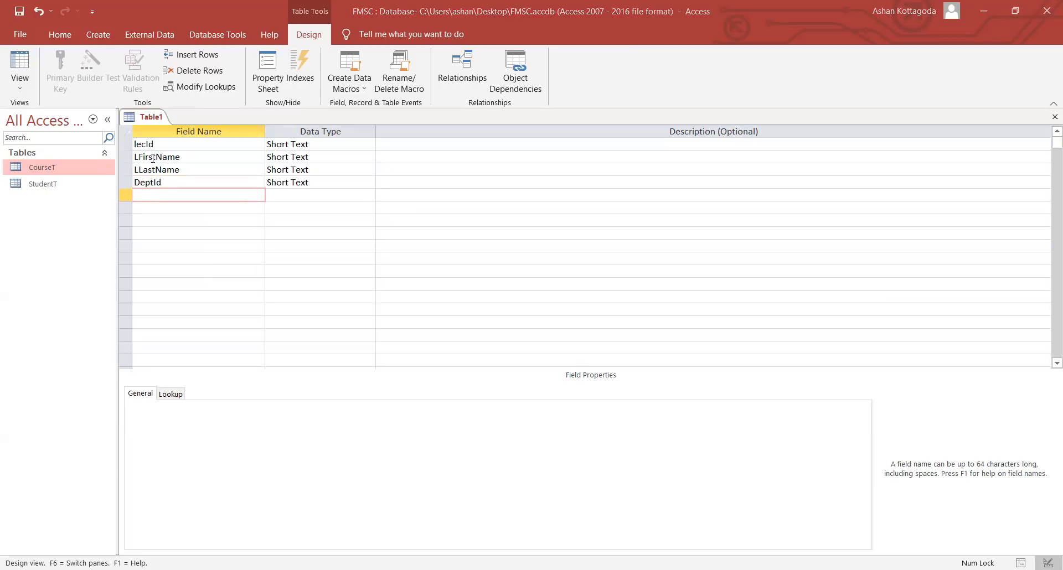
- Save the new table as LecturerT, declining the automatic primary key
right_click(151, 111)
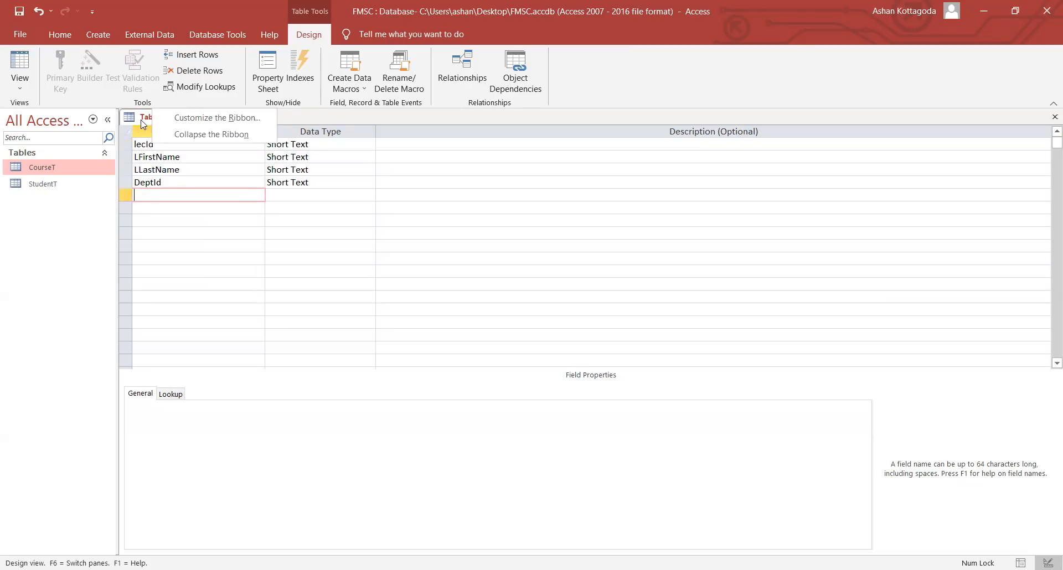
right_click(143, 119)
left_click(165, 137)
type("L")
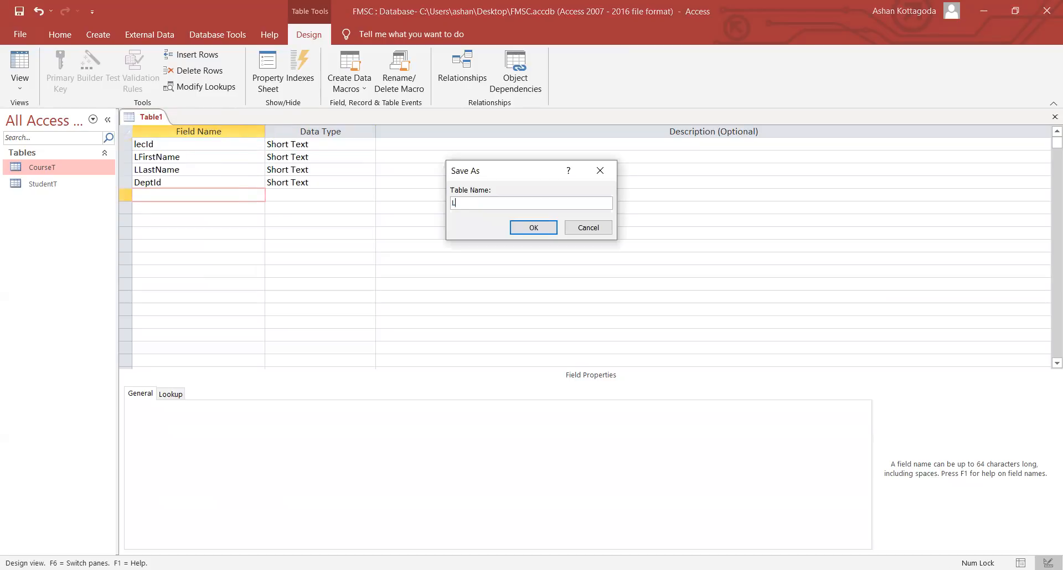
type("ecturer")
key("Caps_Lock")
type("T")
key("Return")
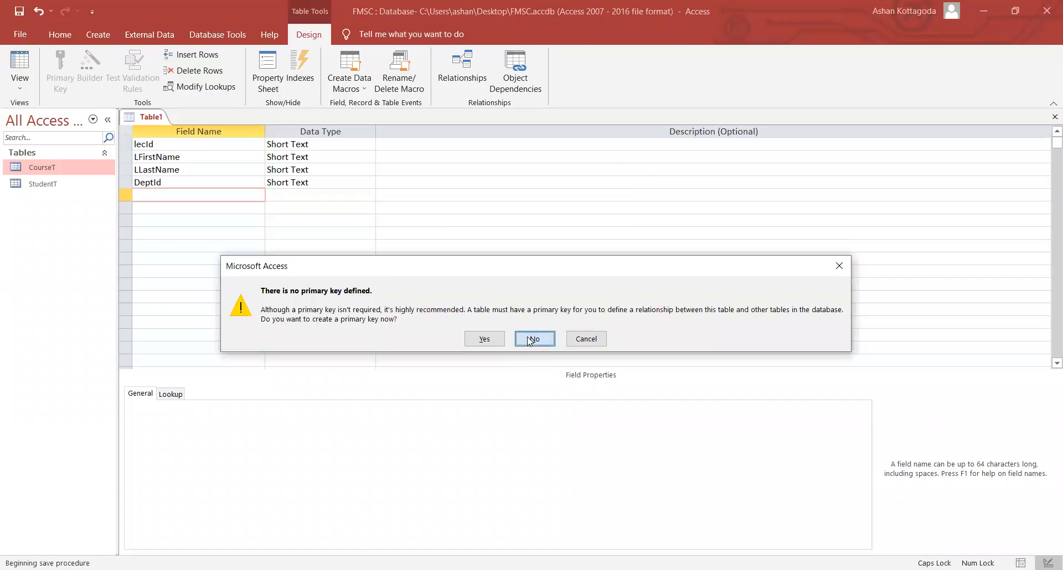
left_click(532, 339)
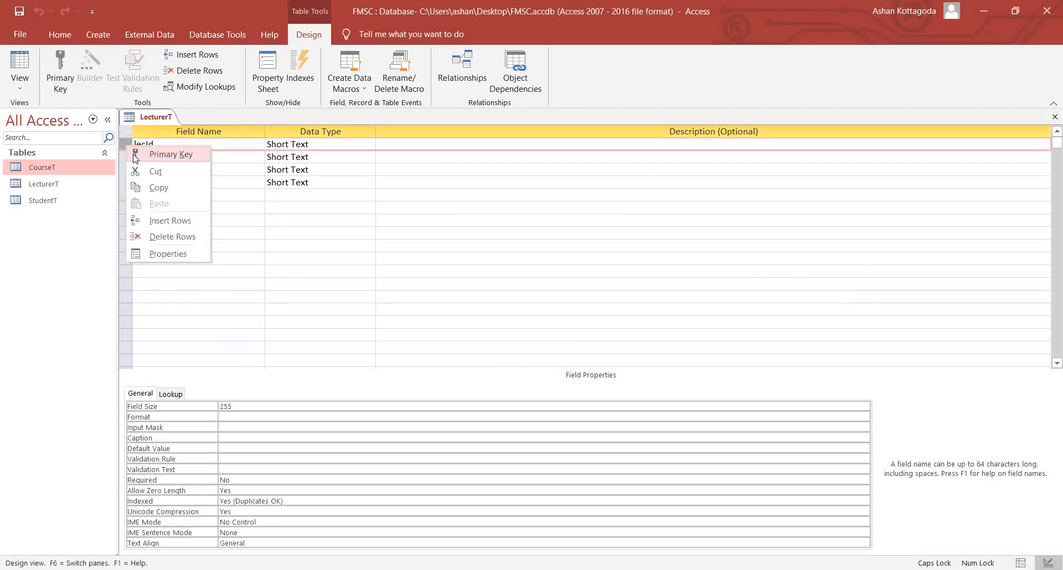
- Make lecId the primary key, then close LecturerT and save the design changes
left_click(166, 154)
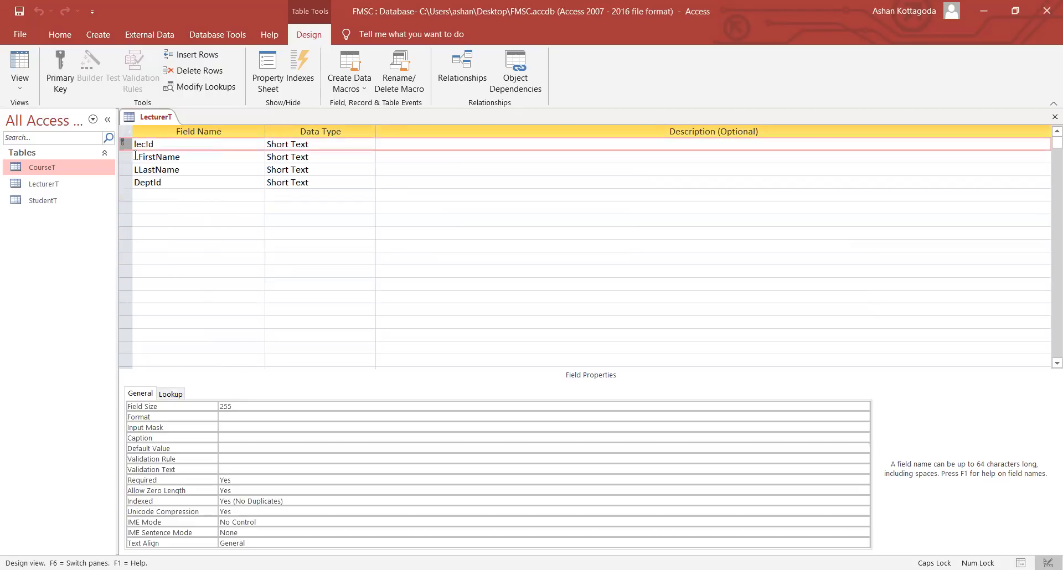
right_click(150, 118)
left_click(166, 145)
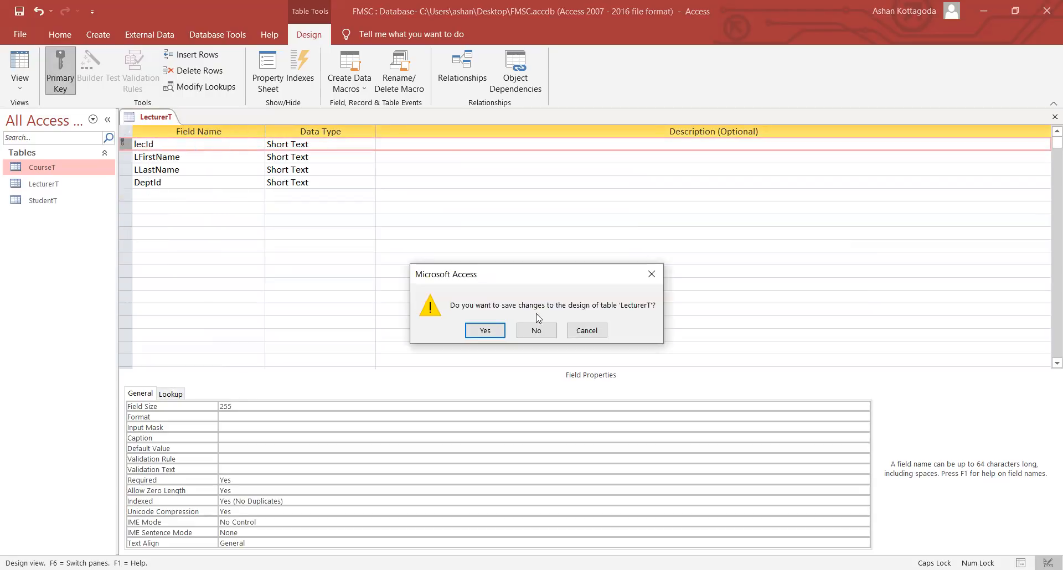
left_click(485, 331)
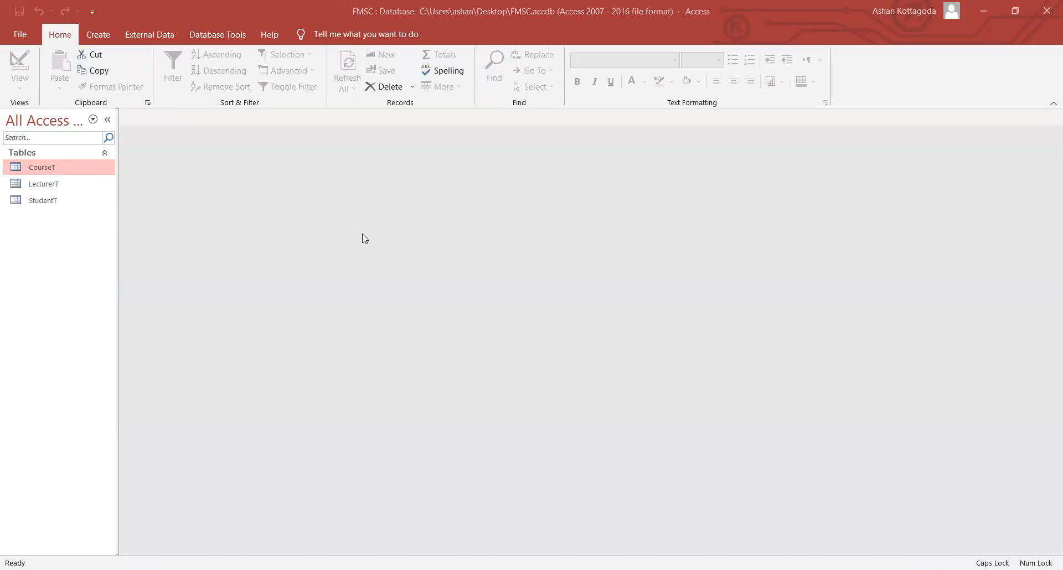
- Start a new table design with a dptId field
left_click(98, 34)
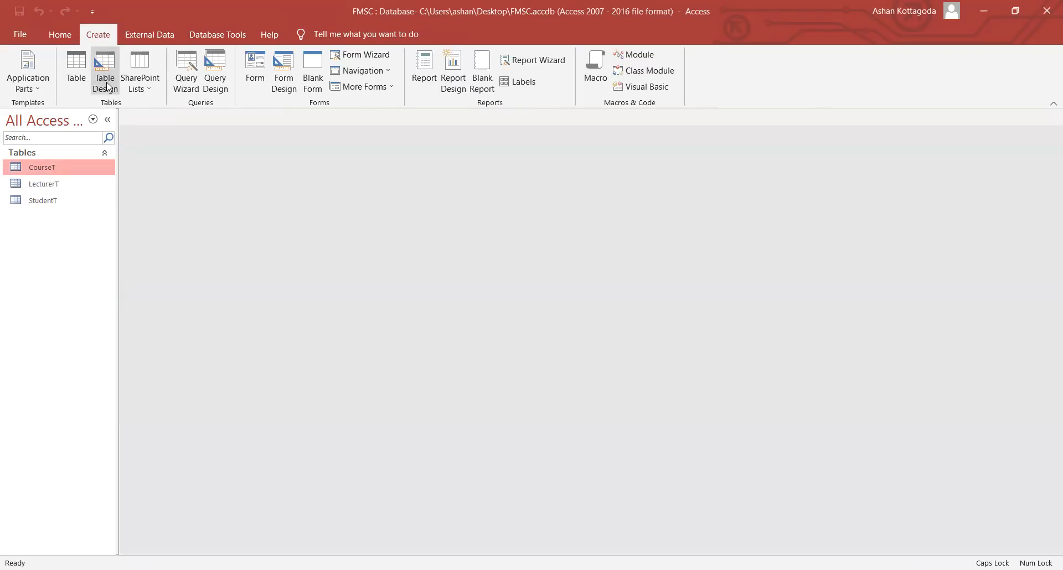
left_click(109, 86)
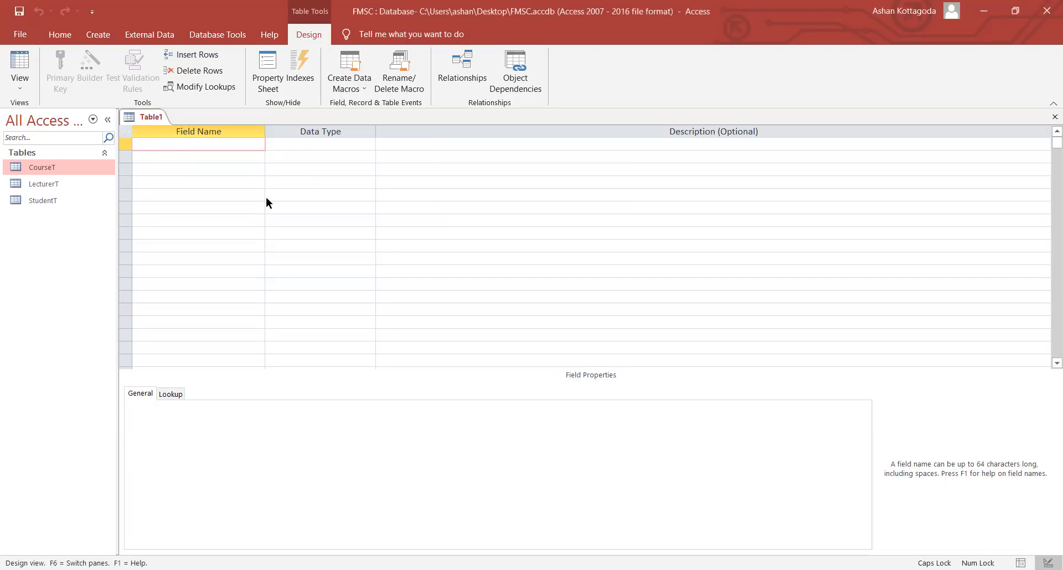
key("Caps_Lock")
type("dpt")
key("Caps_Lock")
type("I")
key("Caps_Lock")
type("d")
key("Down")
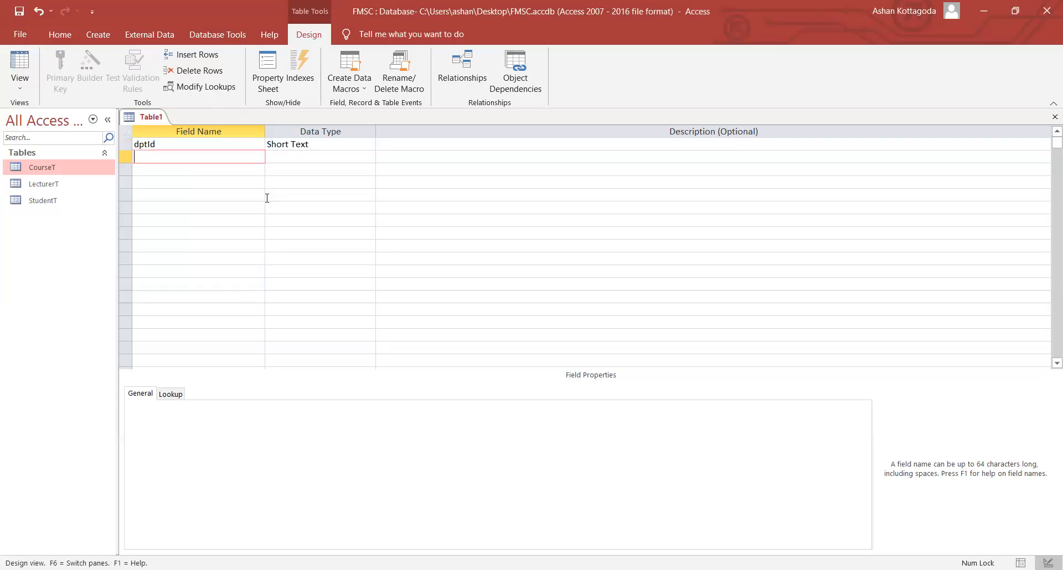
- Add dptName and headName as Short Text fields
type("dpt")
key("Caps_Lock")
type("N")
key("Caps_Lock")
type("ame")
key("Down")
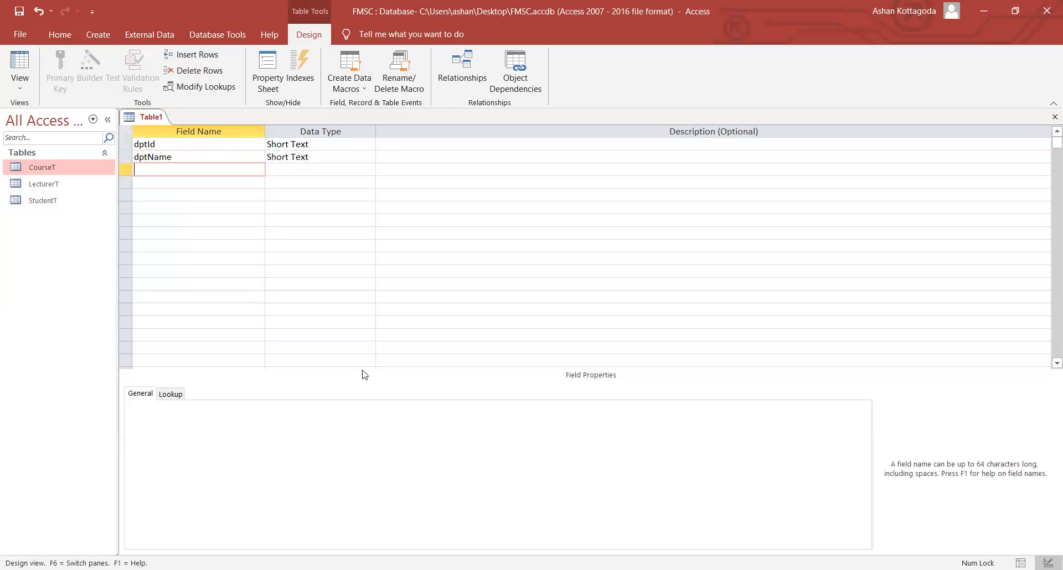
type("head")
key("Caps_Lock")
type("N")
key("Caps_Lock")
type("ame")
left_click(315, 171)
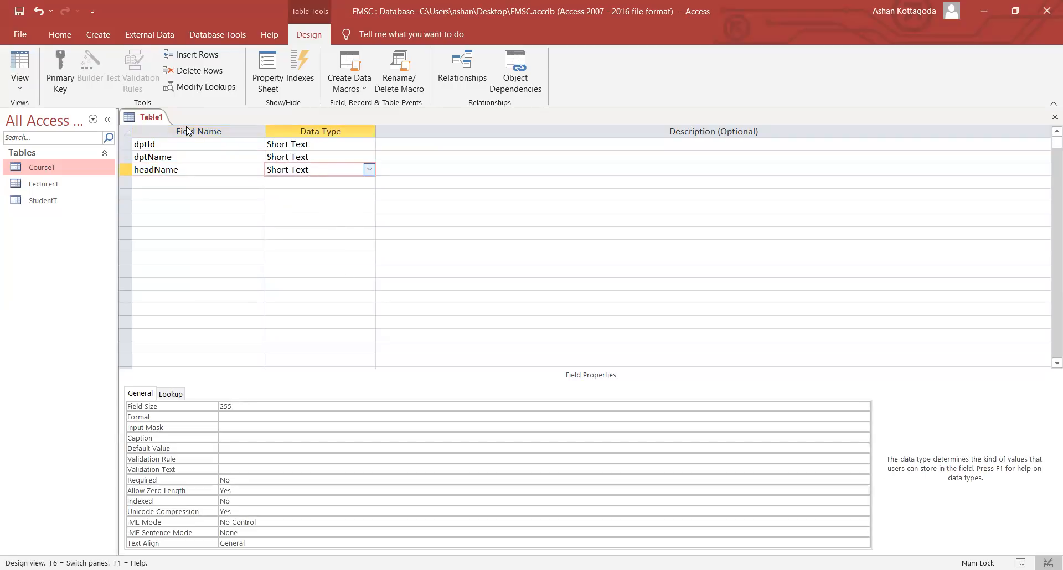
- Make dptId the primary key and save the table as Department
left_click(128, 145)
right_click(129, 148)
left_click(141, 157)
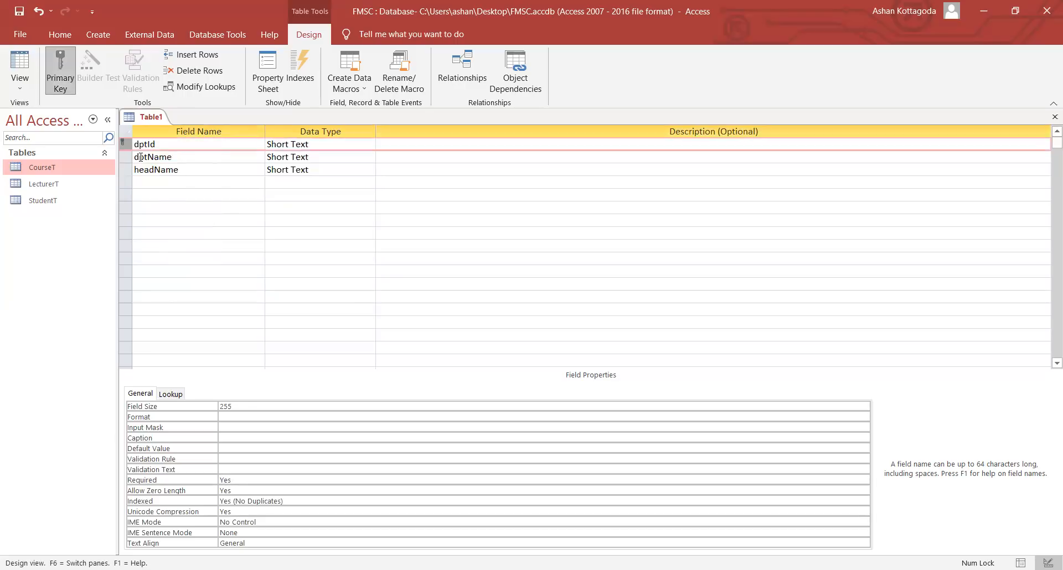
right_click(140, 118)
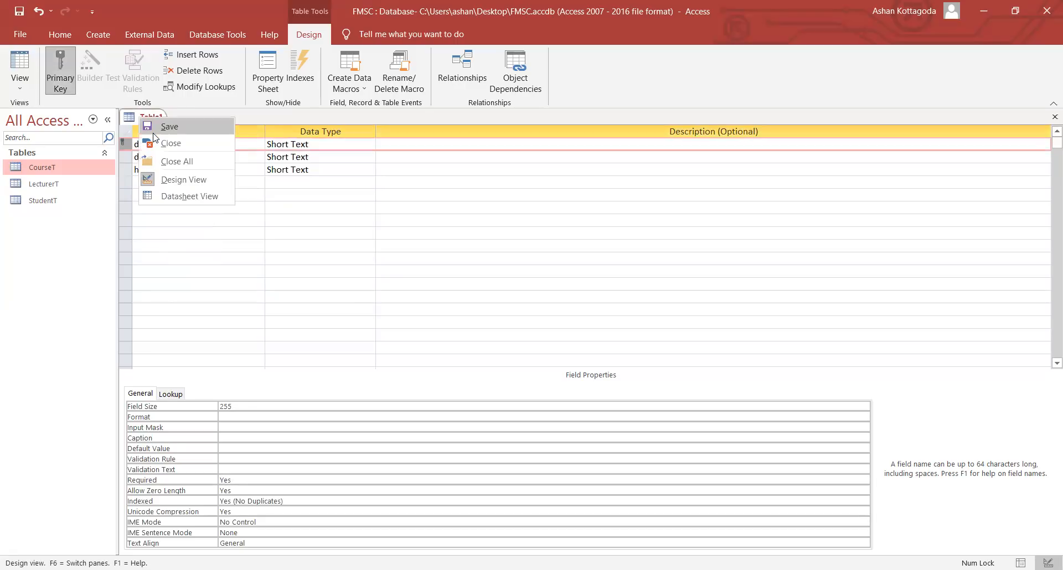
left_click(154, 132)
type("Depart")
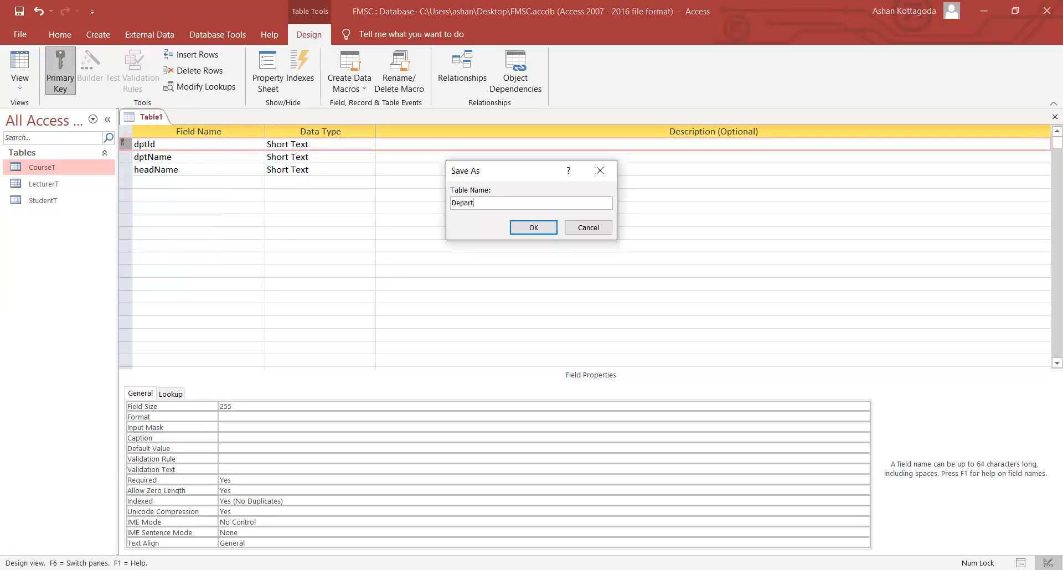
type("ment")
key("Return")
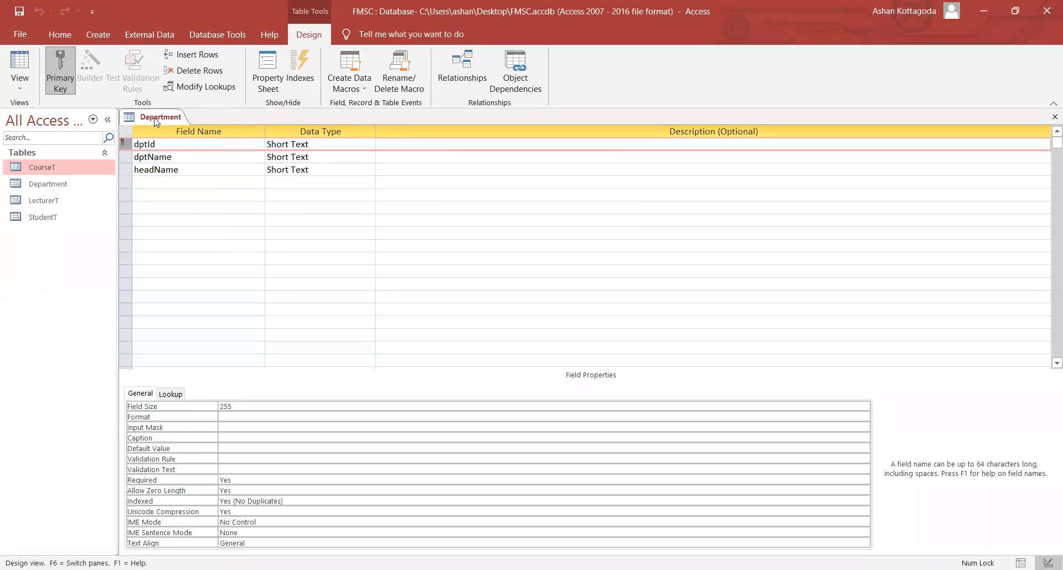
- Close the Department table design
right_click(156, 122)
left_click(179, 145)
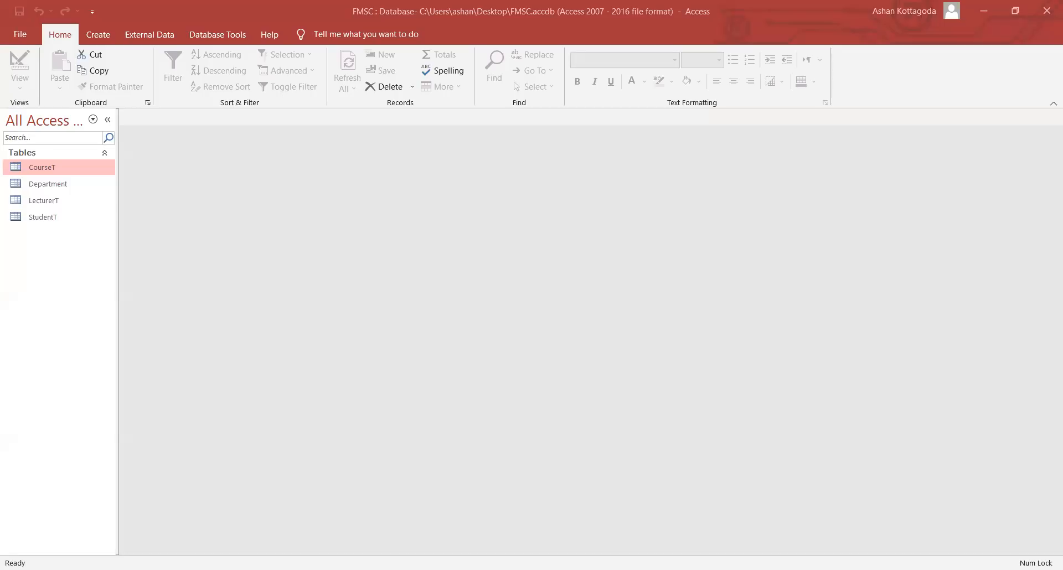
left_click(98, 35)
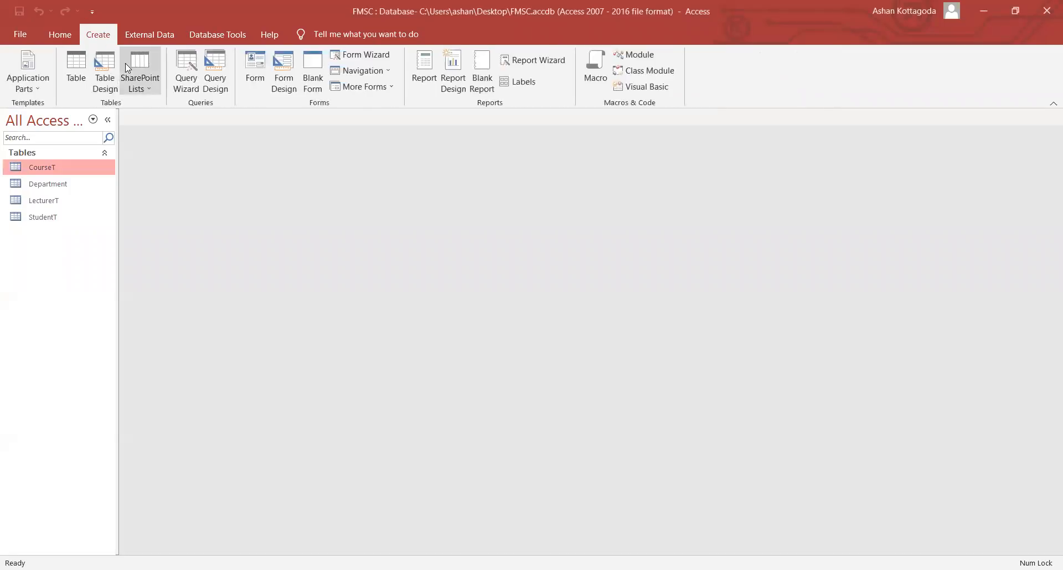
- Create a new table design with Short Text fields regNo, courseCode and Grade
left_click(103, 80)
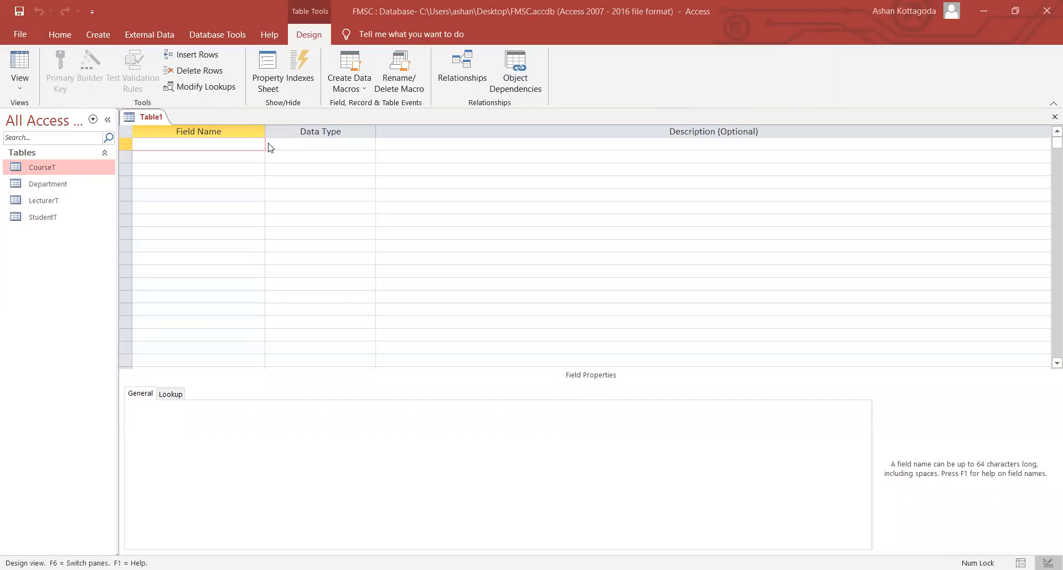
type("regNo")
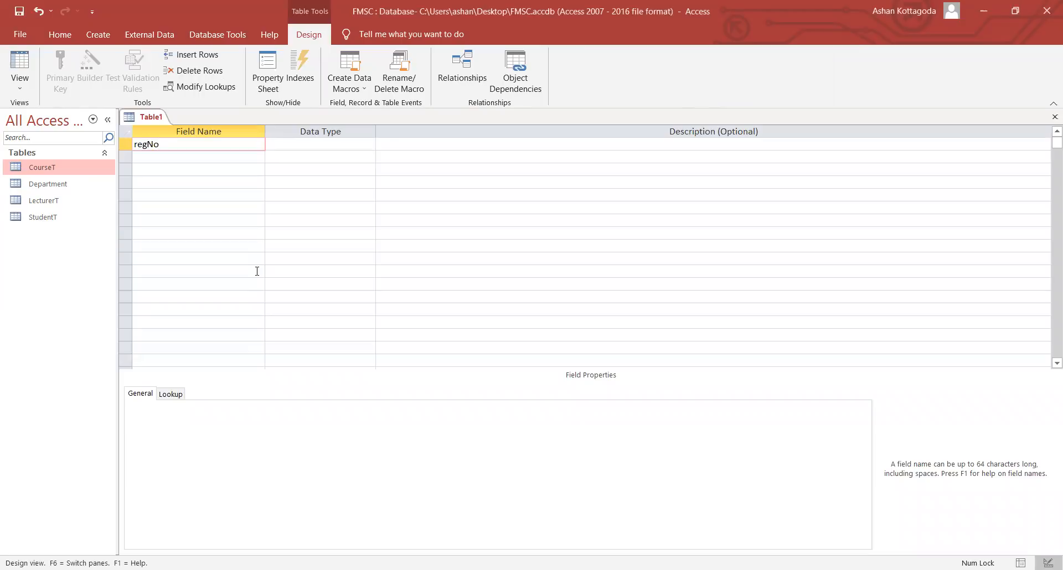
key("Down")
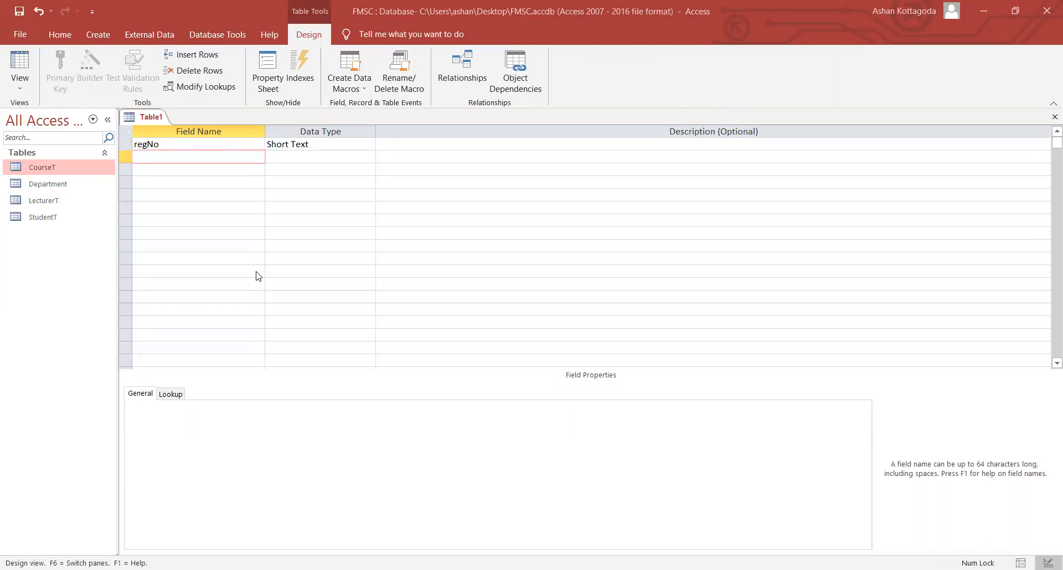
type("courseCode")
key("Down")
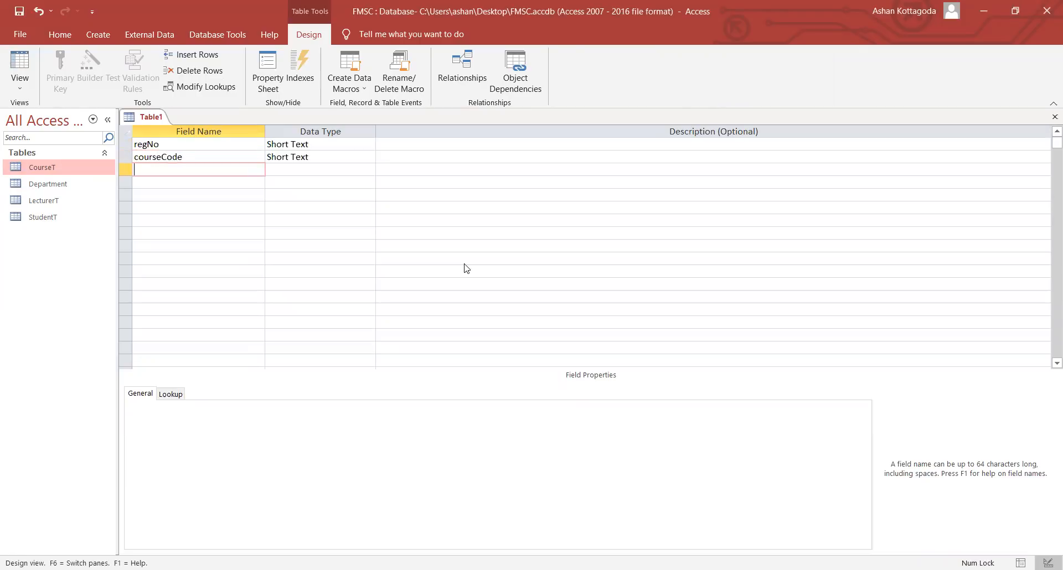
type("Grade")
key("Down")
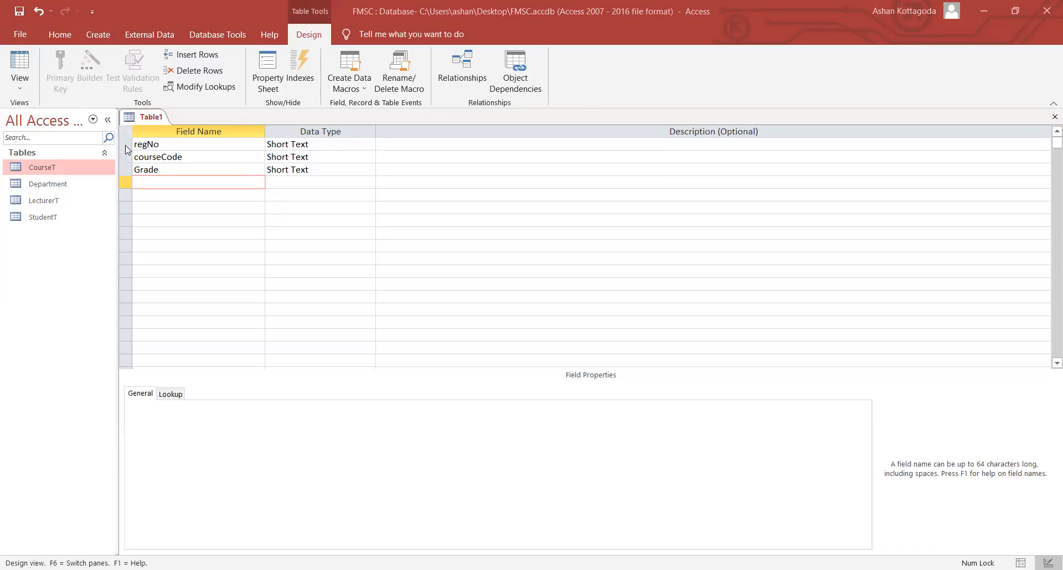
- Select the regNo and courseCode rows together and set them as a composite primary key
left_click(126, 146)
right_click(126, 146)
left_click(126, 160)
right_click(126, 161)
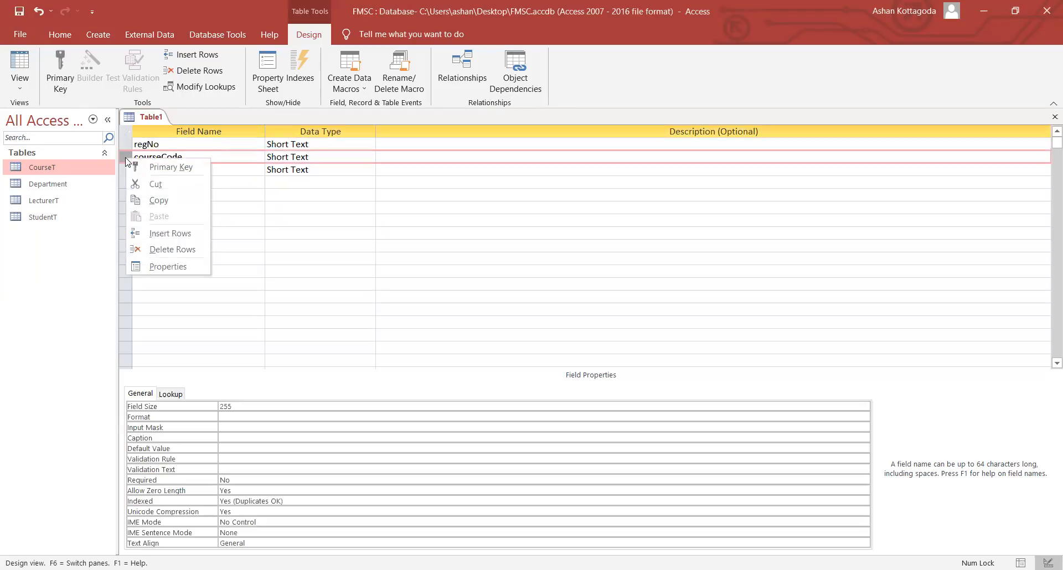
left_click(176, 156)
left_click(175, 145)
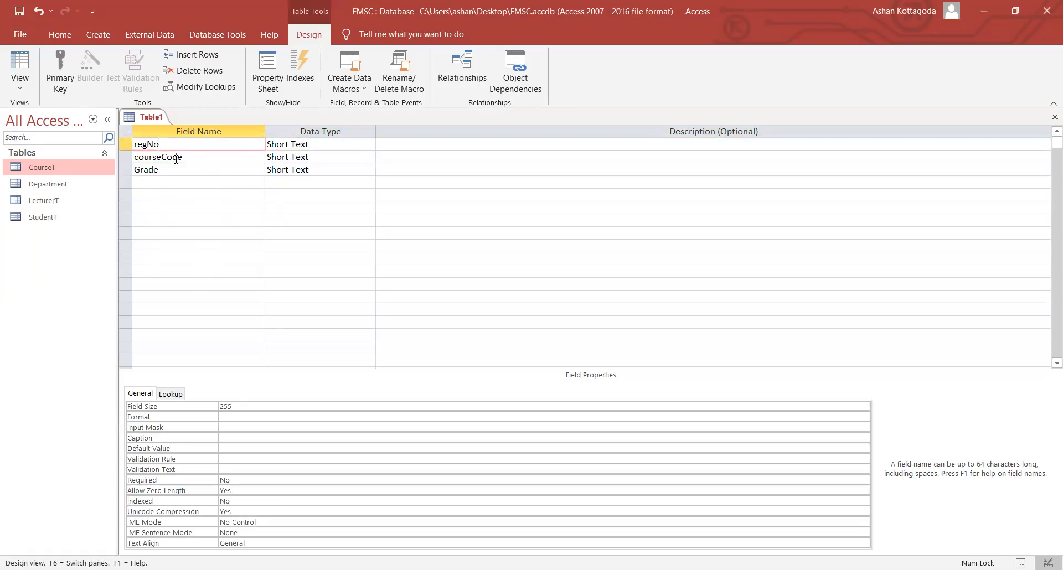
left_click(172, 157)
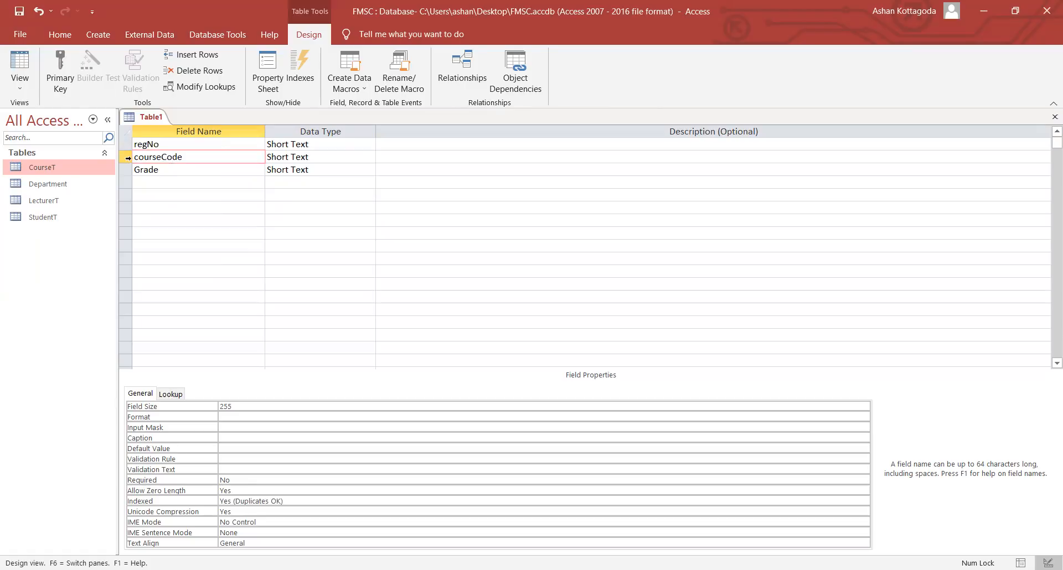
left_click(126, 144)
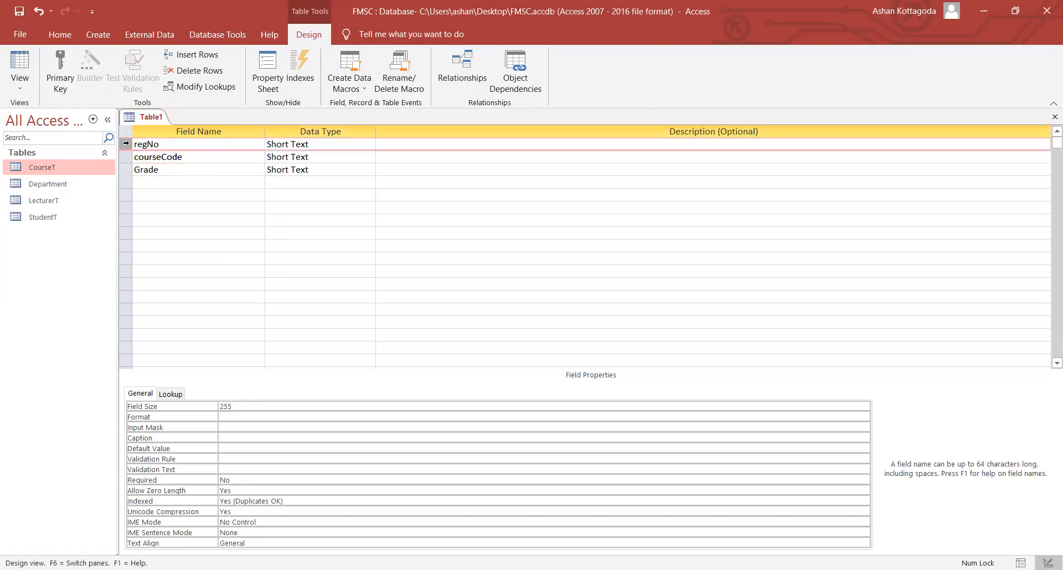
left_click(125, 156)
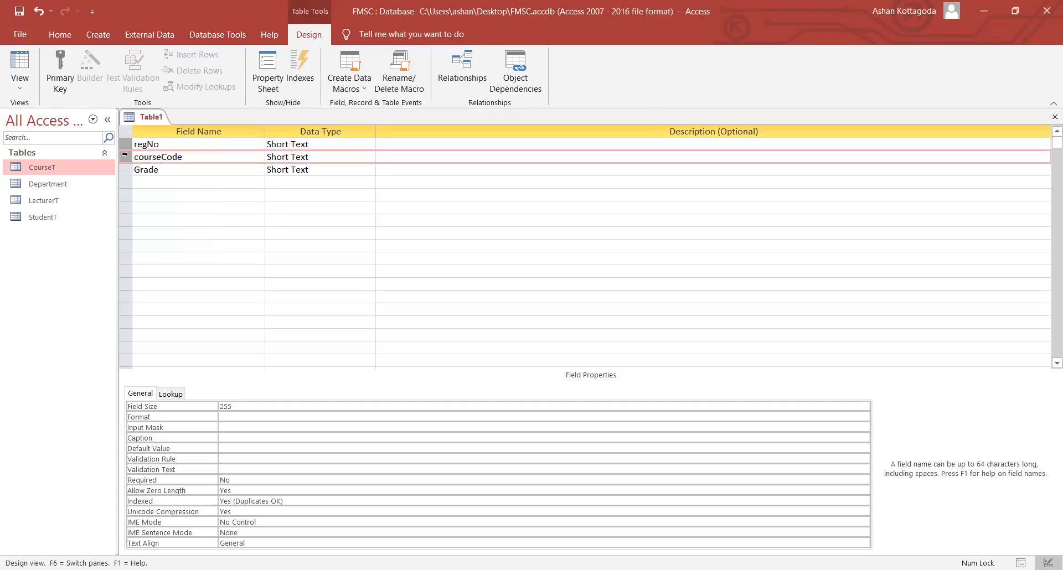
right_click(125, 155)
left_click(125, 145)
left_click(125, 156, "ctrl")
right_click(125, 156)
left_click(121, 144)
left_click(126, 157, "ctrl")
right_click(125, 157)
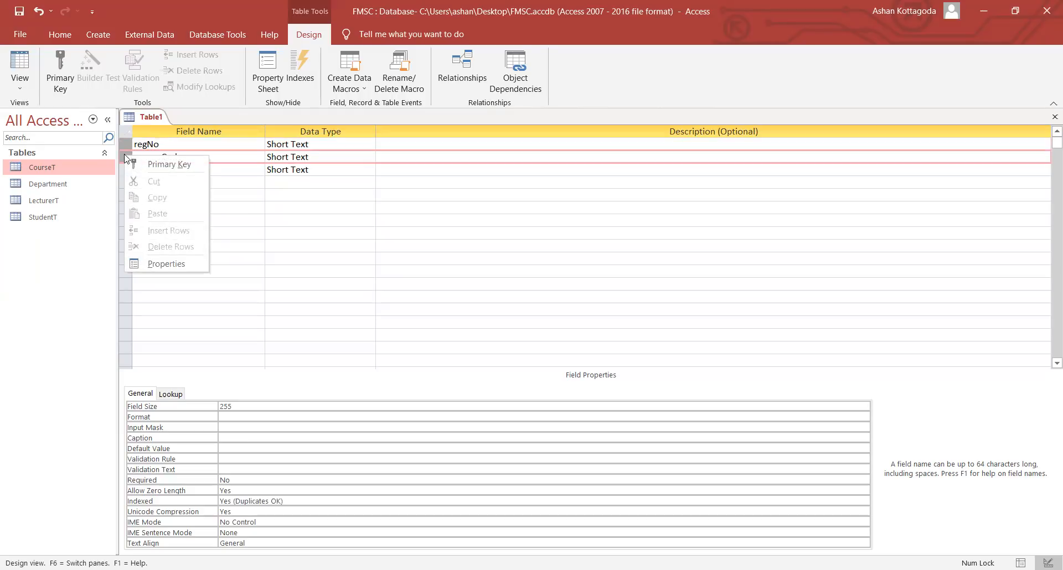
left_click(125, 144)
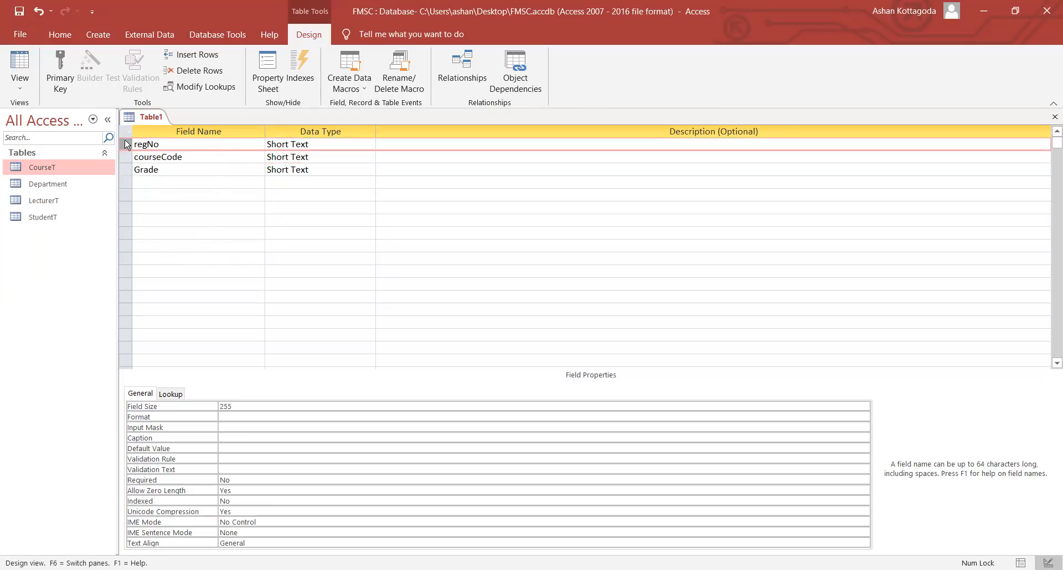
left_click(126, 157)
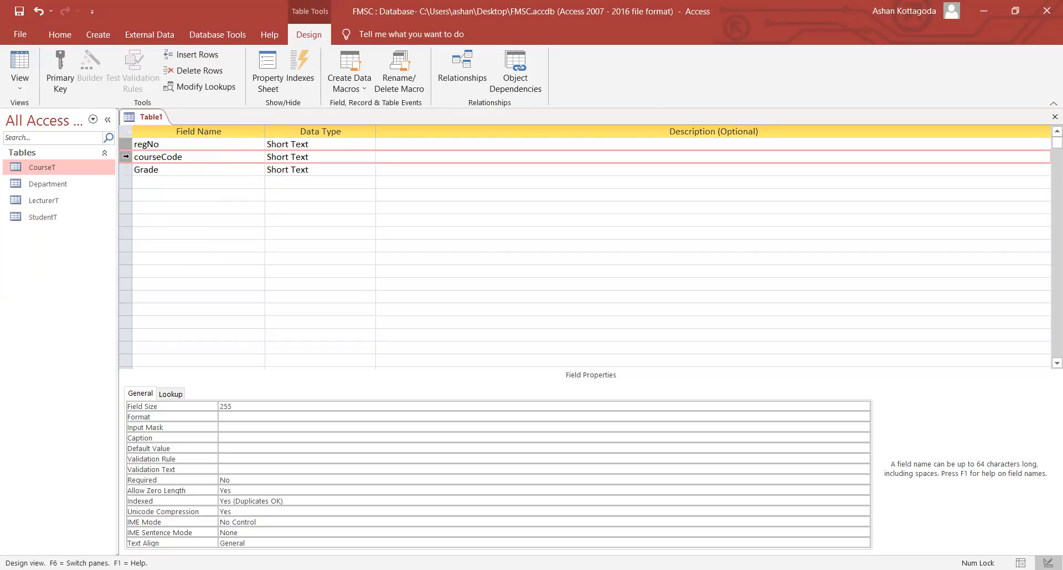
right_click(125, 157)
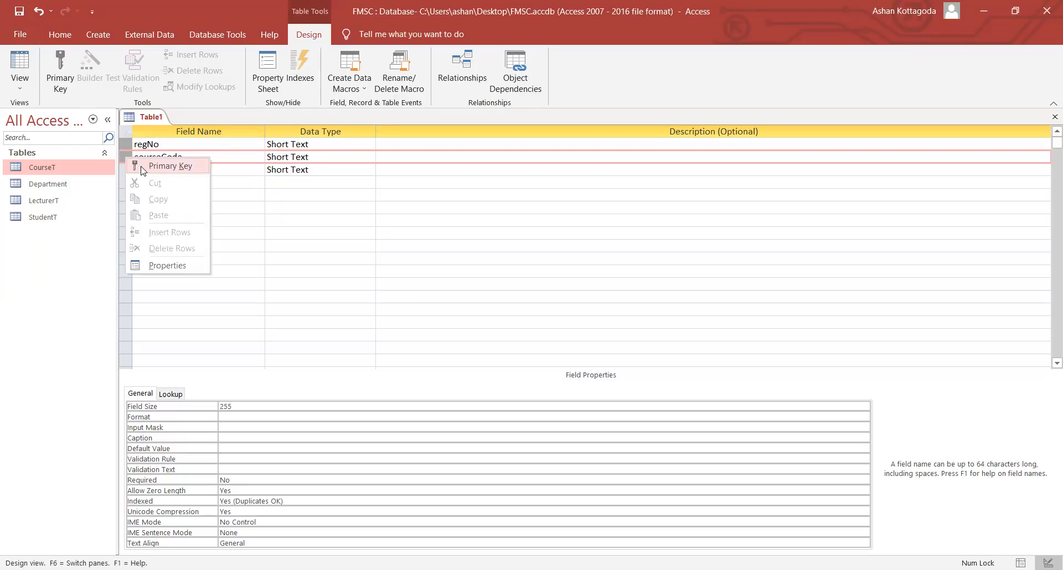
left_click(143, 166)
left_click(157, 159)
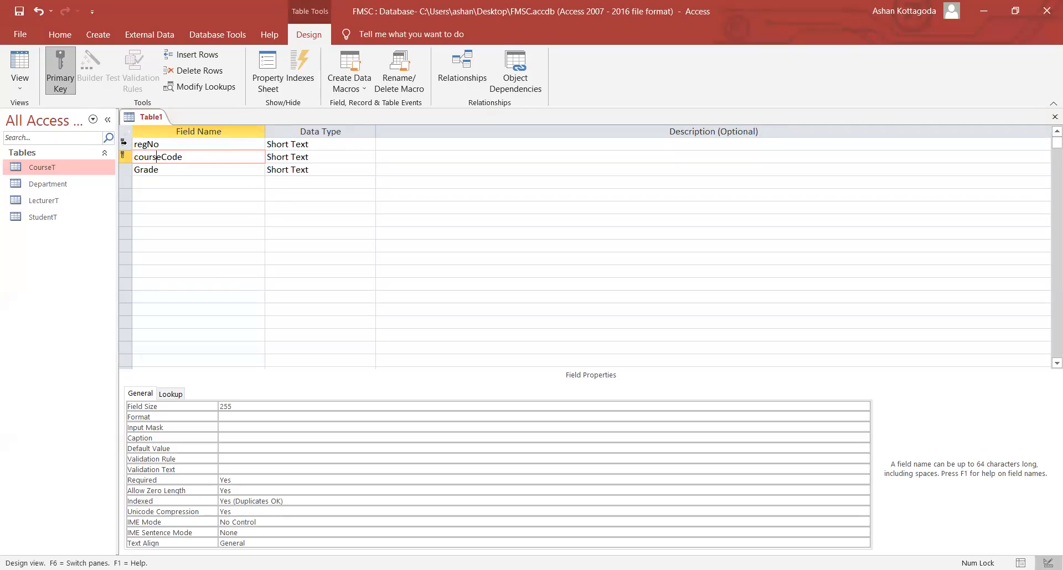
- Reselect both regNo and courseCode rows and reapply the primary key
left_click(124, 143)
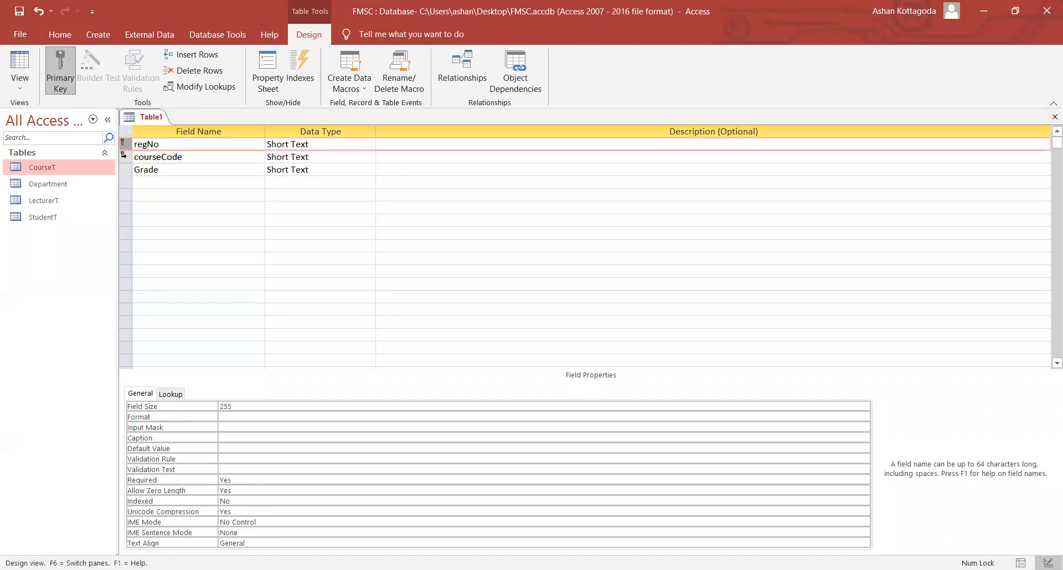
left_click(124, 156)
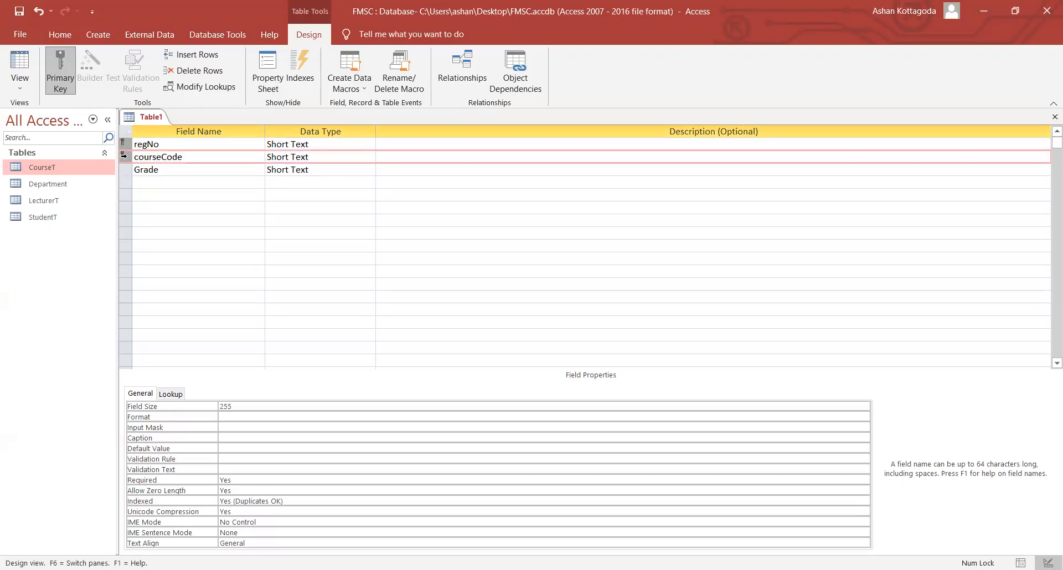
right_click(124, 156)
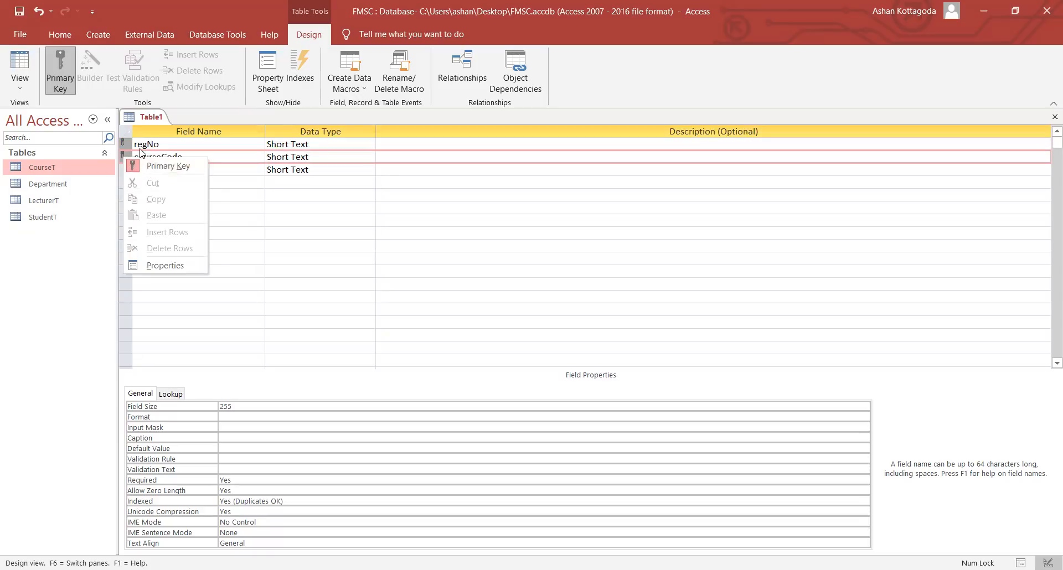
left_click(140, 148)
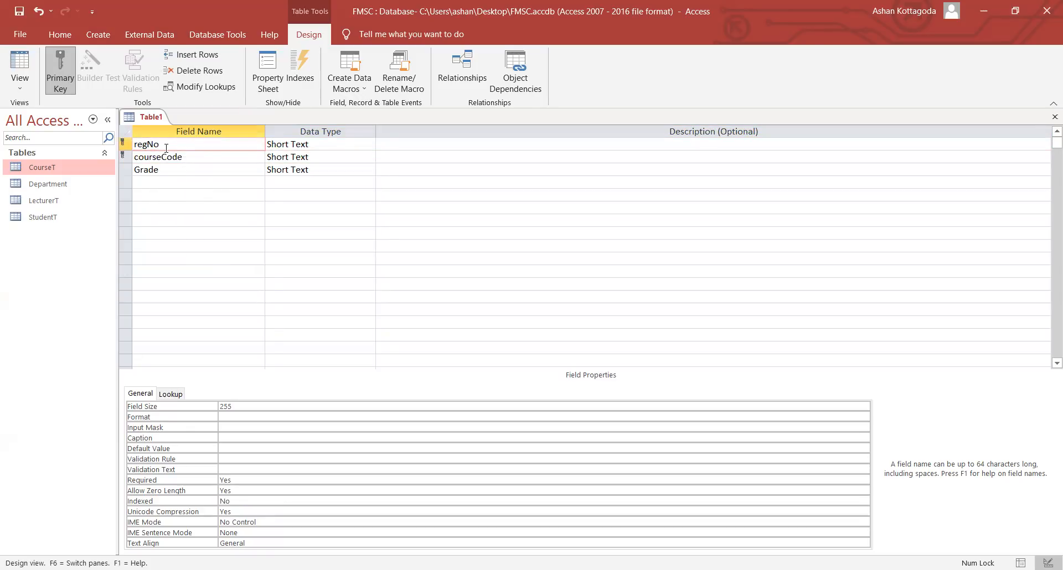
- Save the new table under the name Course_StudentT
key("ctrl+s")
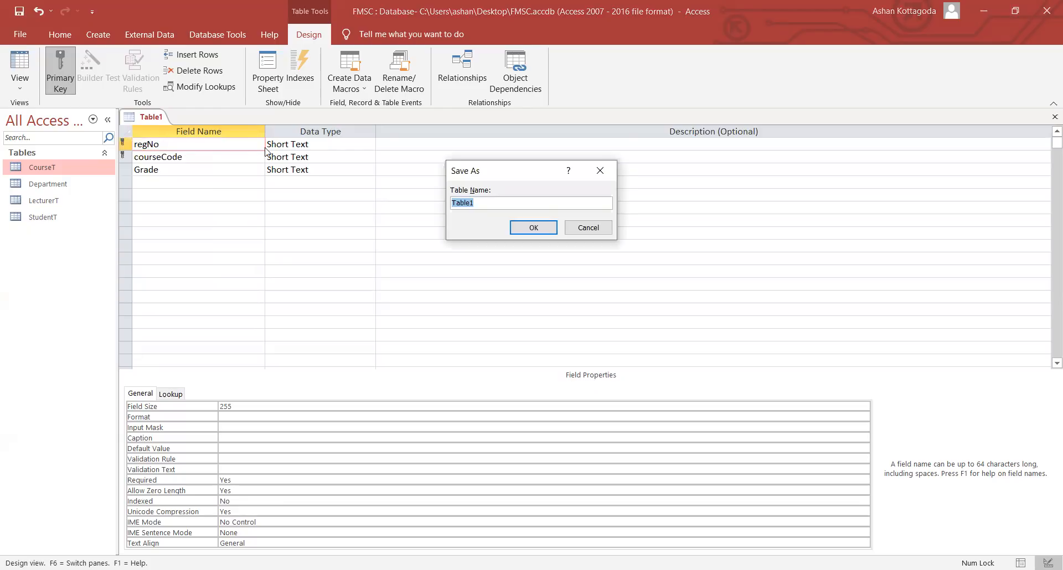
key("Caps_Lock")
type("C")
key("Caps_Lock")
type("ourse")
key("Caps_Lock")
type("_")
type("S")
key("Caps_Lock")
type("tudentT")
key("Return")
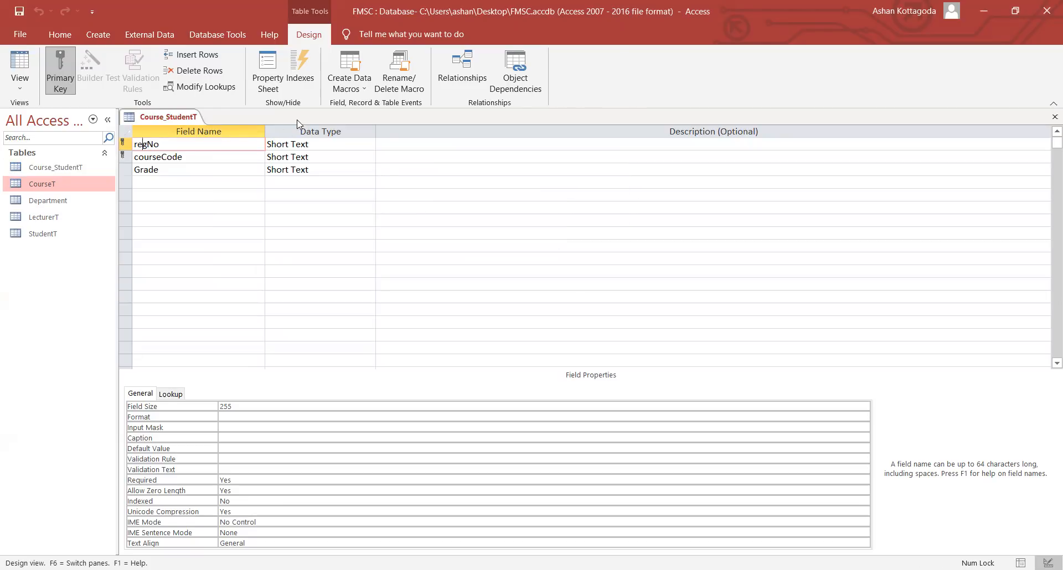
- Close the Course_StudentT design and bring up the Create ribbon commands
right_click(165, 121)
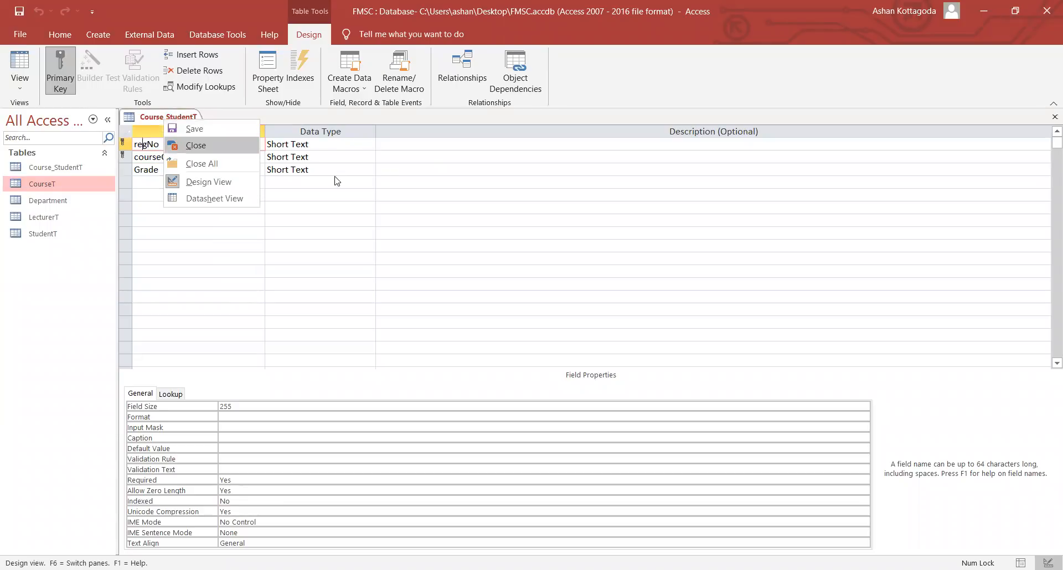
key("Return")
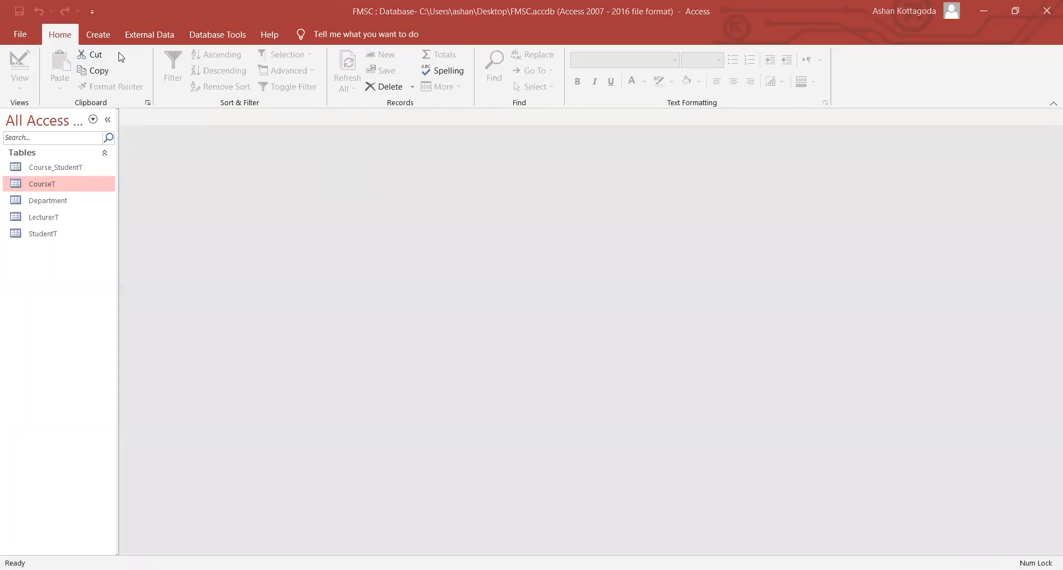
left_click(98, 35)
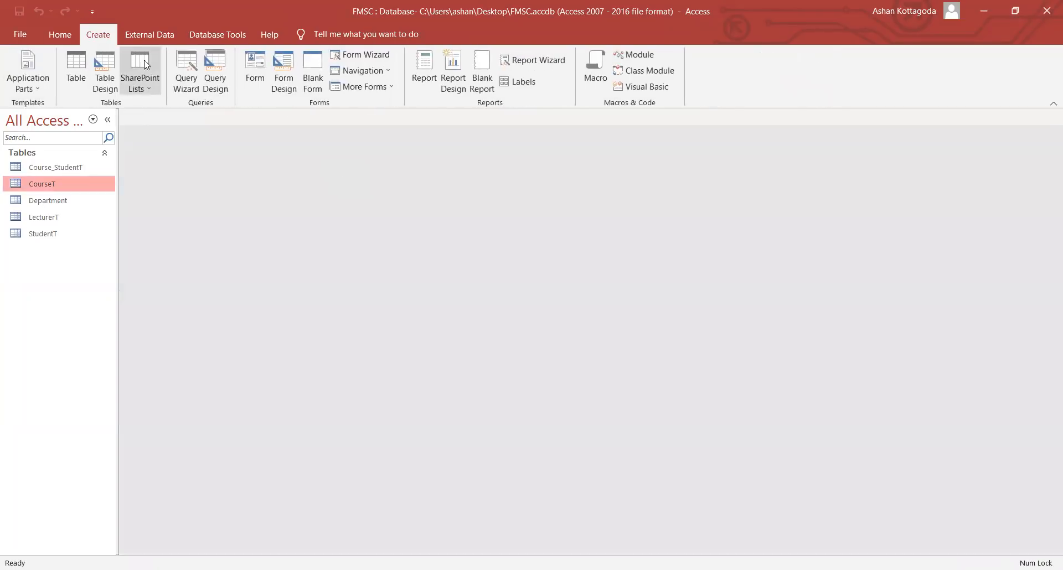
- Start a new table design with Short Text fields courseCode, lecId, Venue and LectureTime
left_click(105, 71)
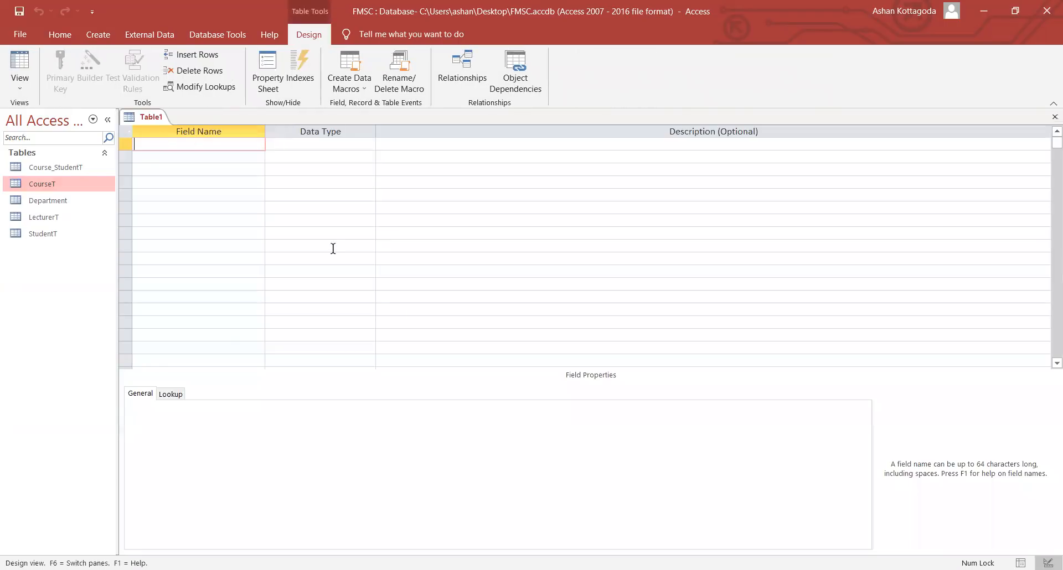
type("courseCode")
key("Down")
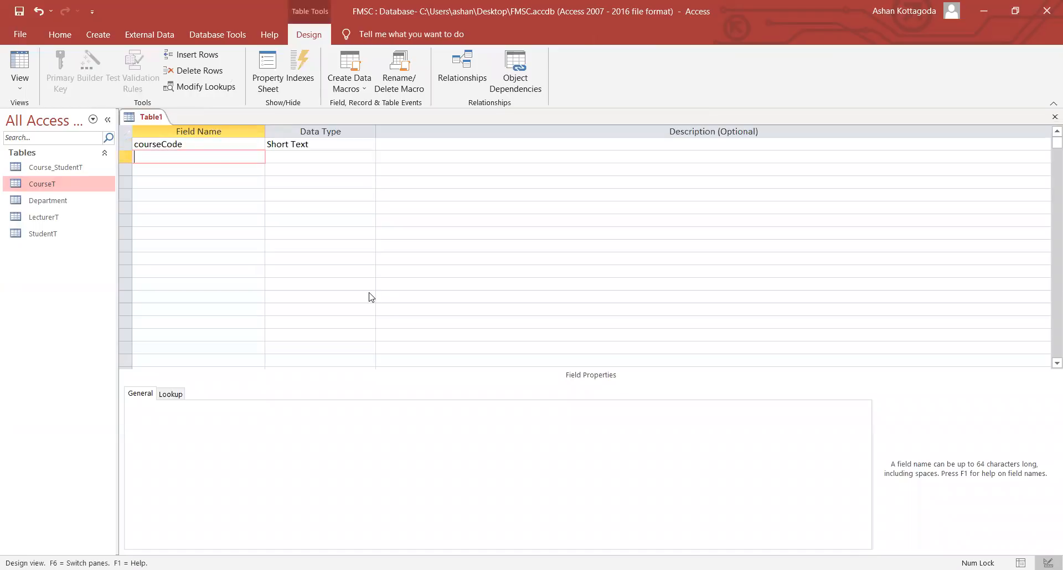
type("lecId")
key("Down")
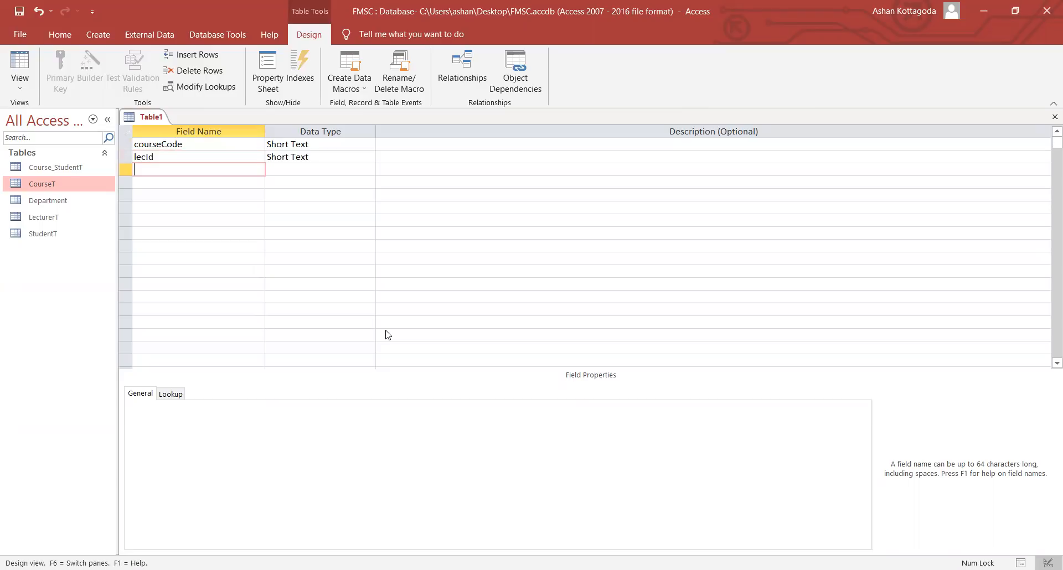
type("Venue")
key("Down")
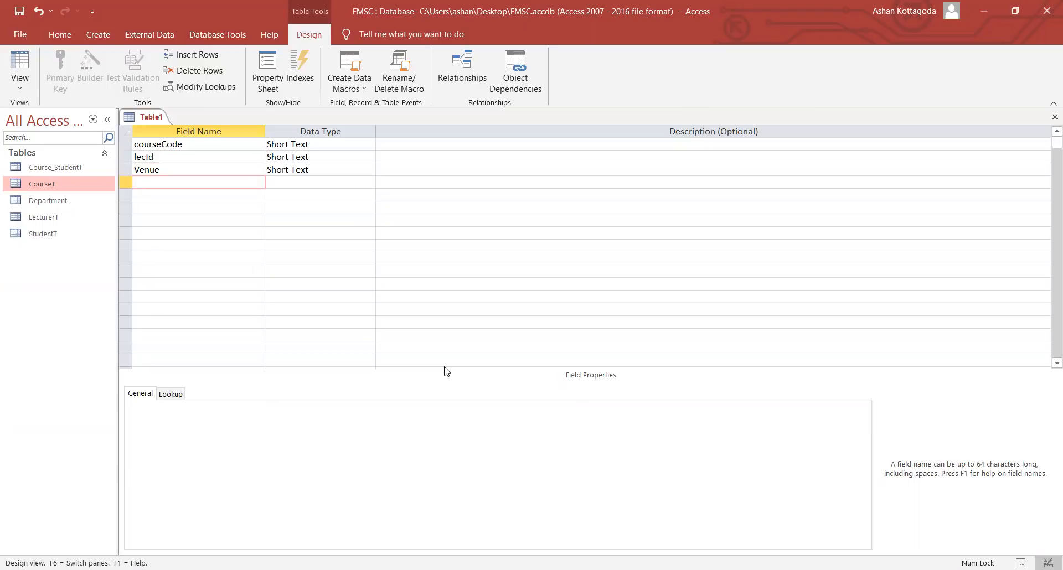
type("Lecture")
key("Caps_Lock")
type("T")
key("Caps_Lock")
type("ime")
left_click(234, 194)
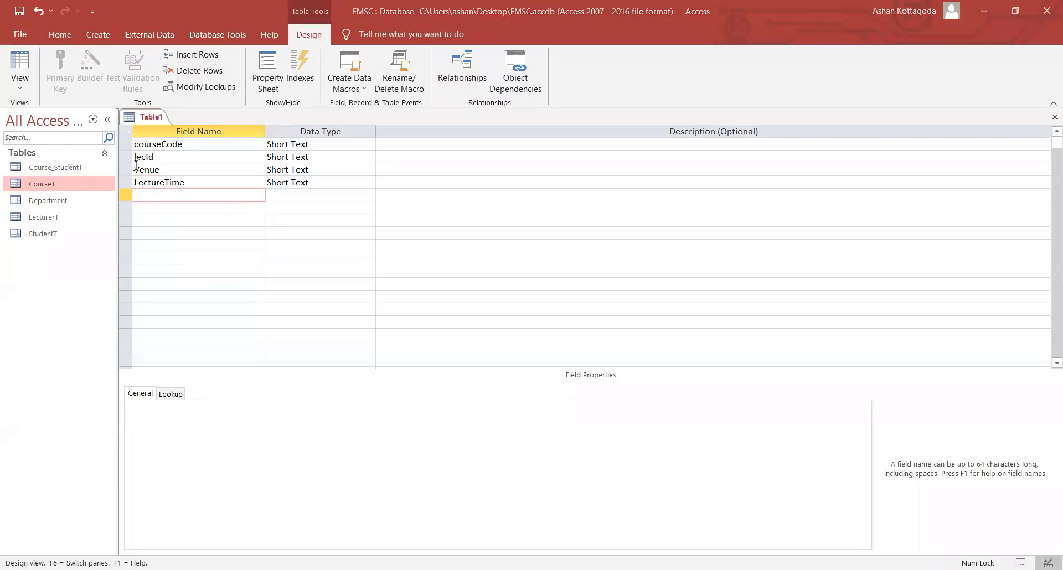
- Make courseCode and lecId together the table's composite primary key
left_click(125, 144)
left_click(125, 157)
right_click(125, 157)
left_click(124, 144)
right_click(125, 145)
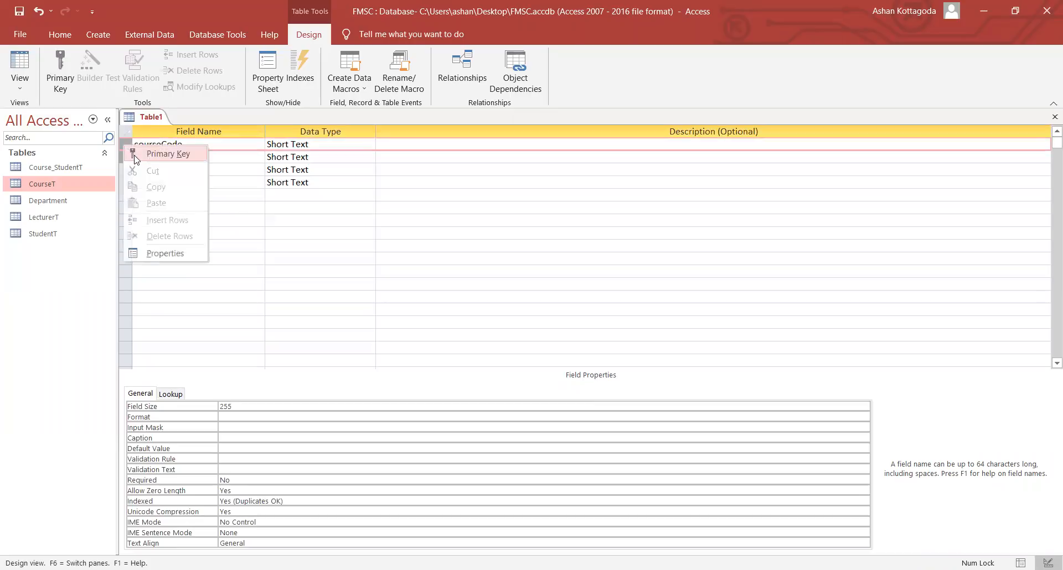
left_click(135, 155)
left_click(152, 156)
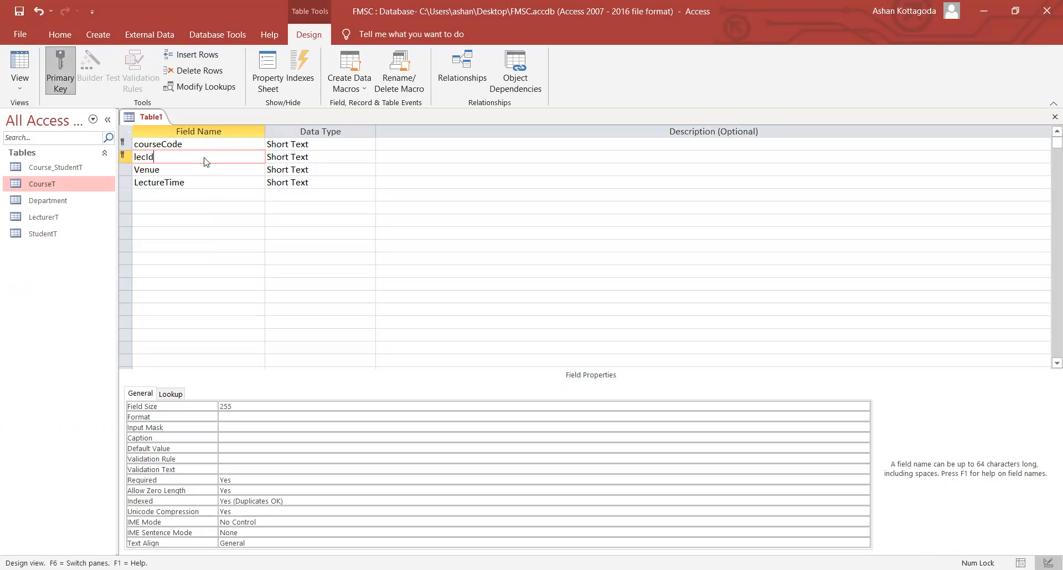
- Save the table as Course_LecturerT and close its design
key("ctrl+s")
key("Caps_Lock")
type("C")
key("Caps_Lock")
type("ourse")
key("Caps_Lock")
type("_L")
key("Caps_Lock")
type("ect")
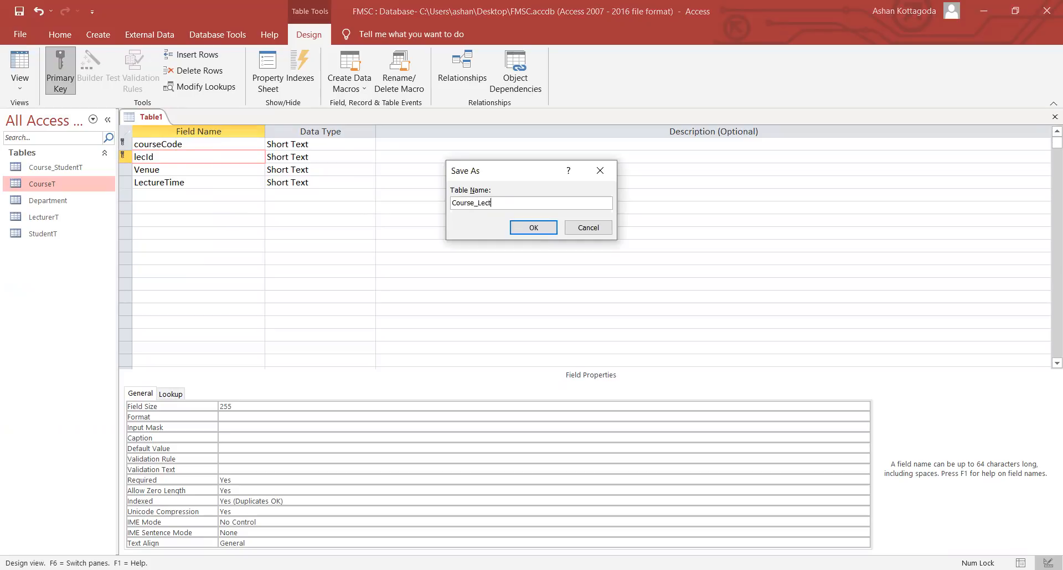
type("urerT")
key("Return")
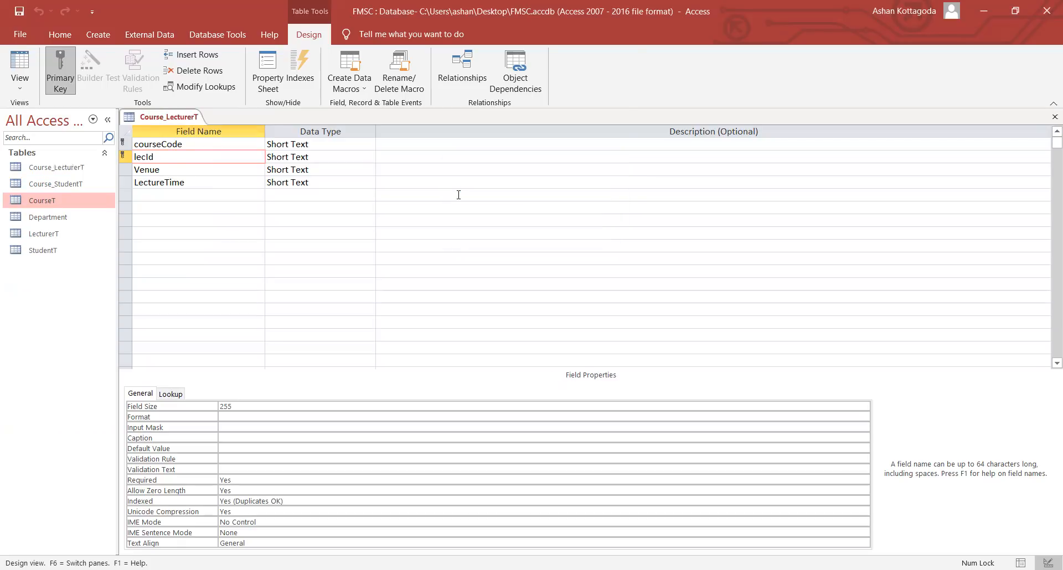
right_click(185, 120)
left_click(197, 141)
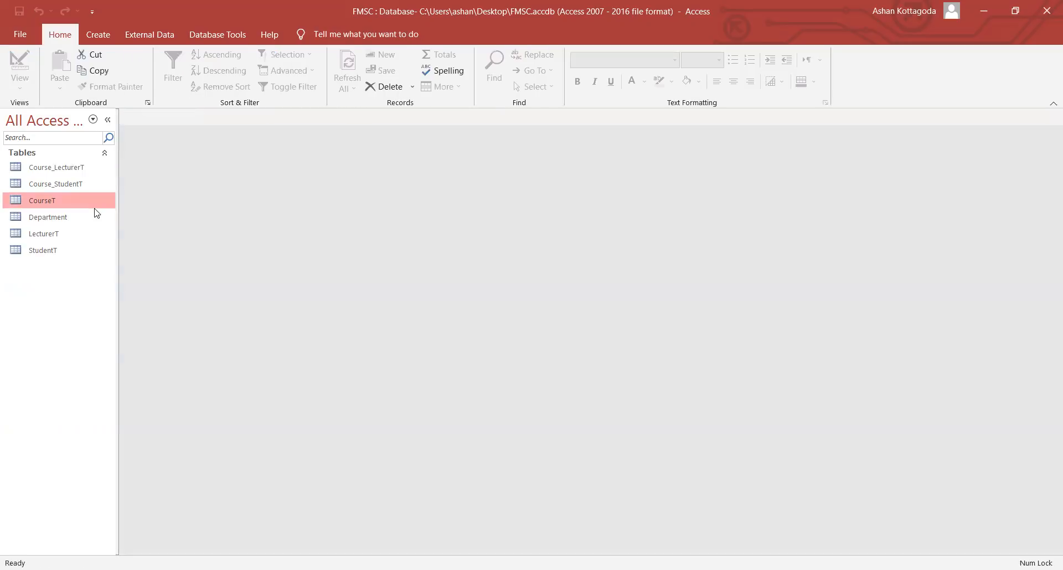
left_click(43, 252)
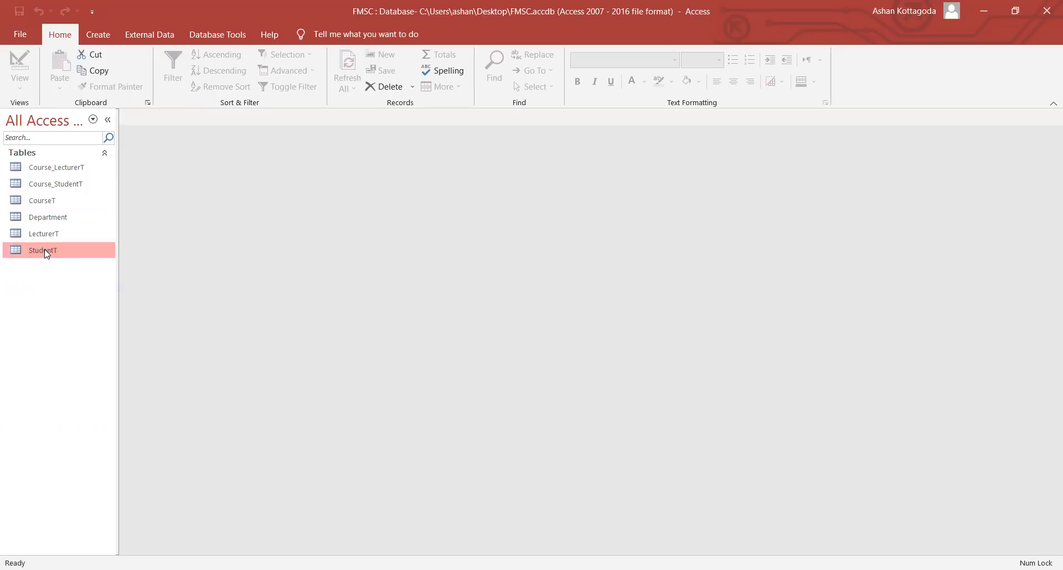
double_click(47, 252)
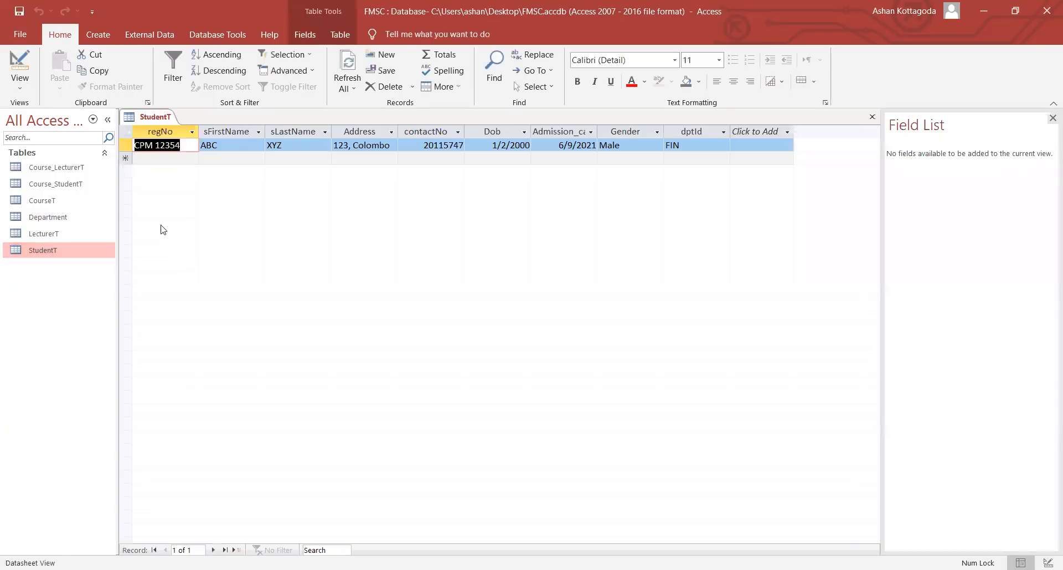
double_click(52, 239)
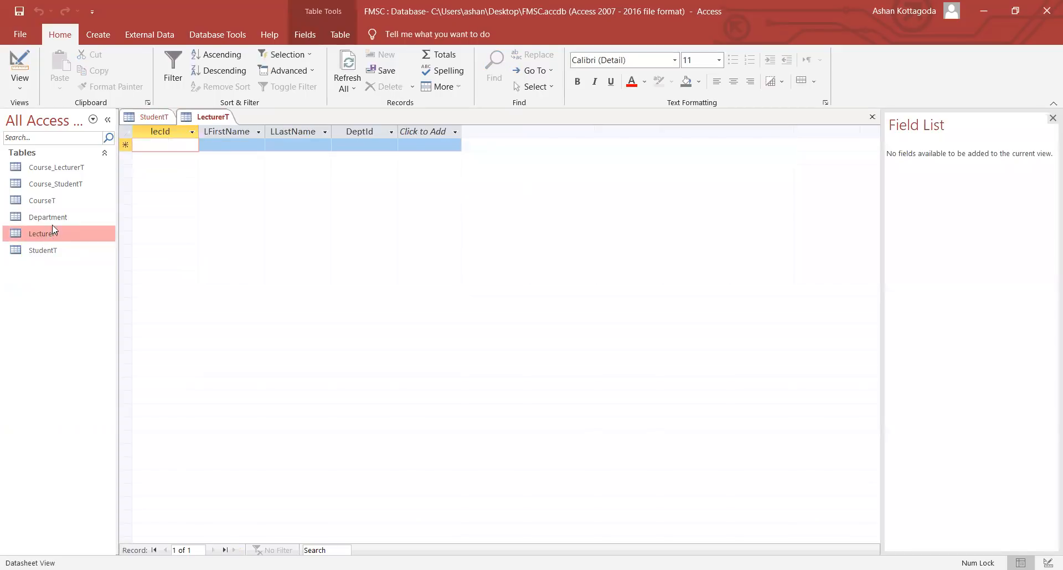
double_click(54, 218)
double_click(63, 198)
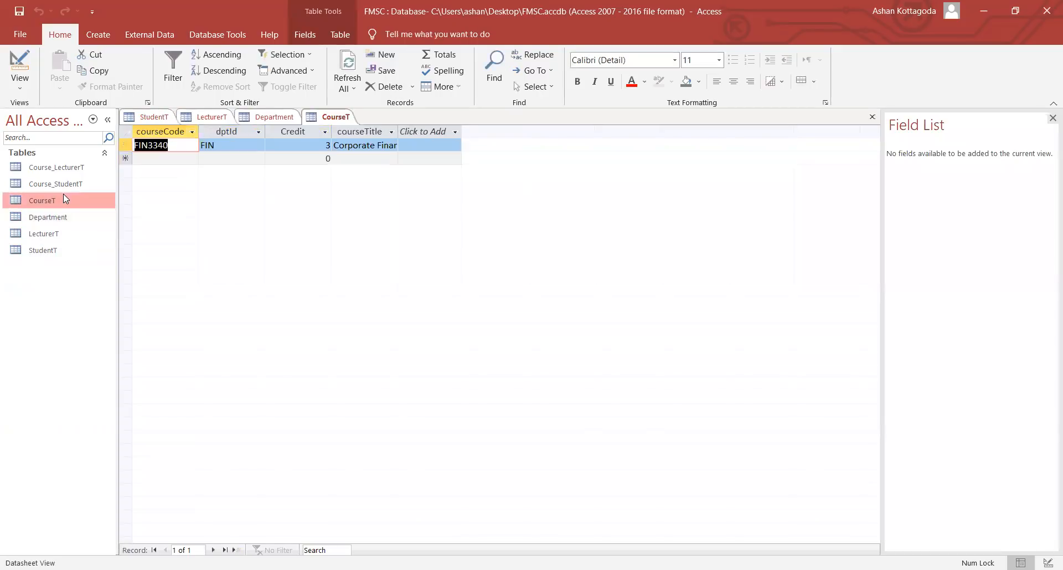
double_click(67, 170)
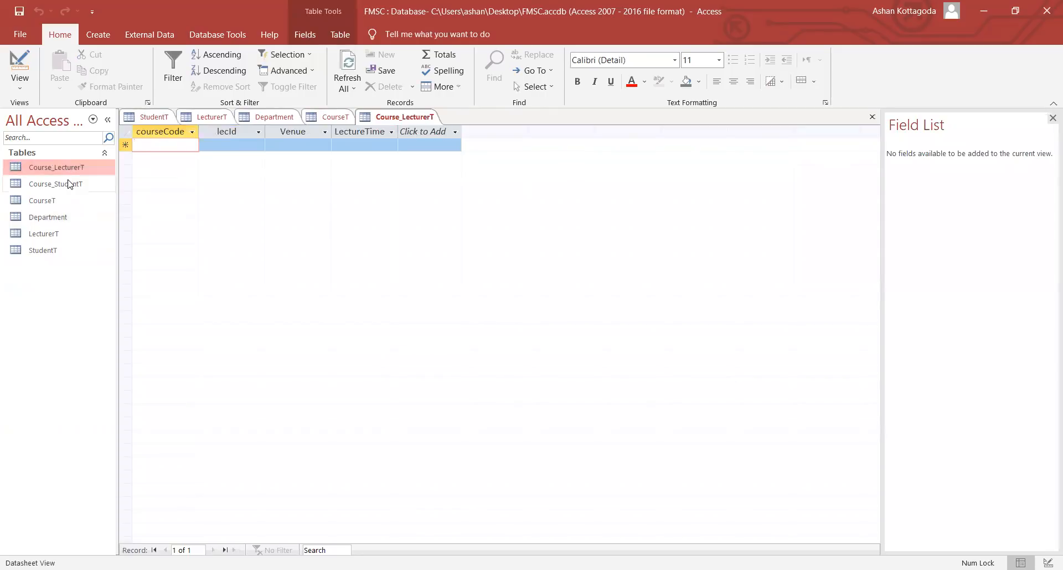
double_click(68, 181)
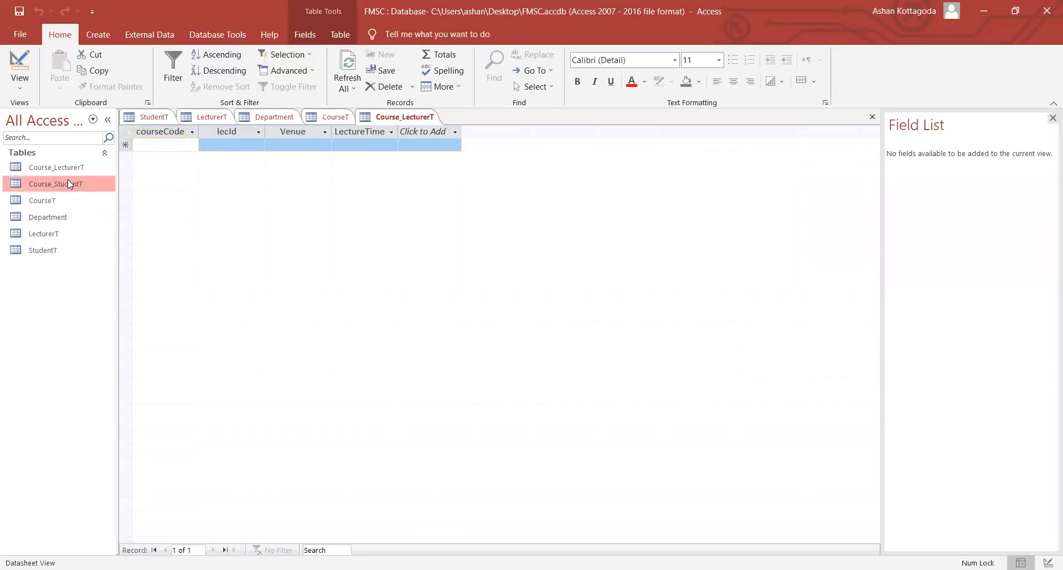
right_click(408, 119)
left_click(426, 140)
right_click(383, 118)
left_click(399, 141)
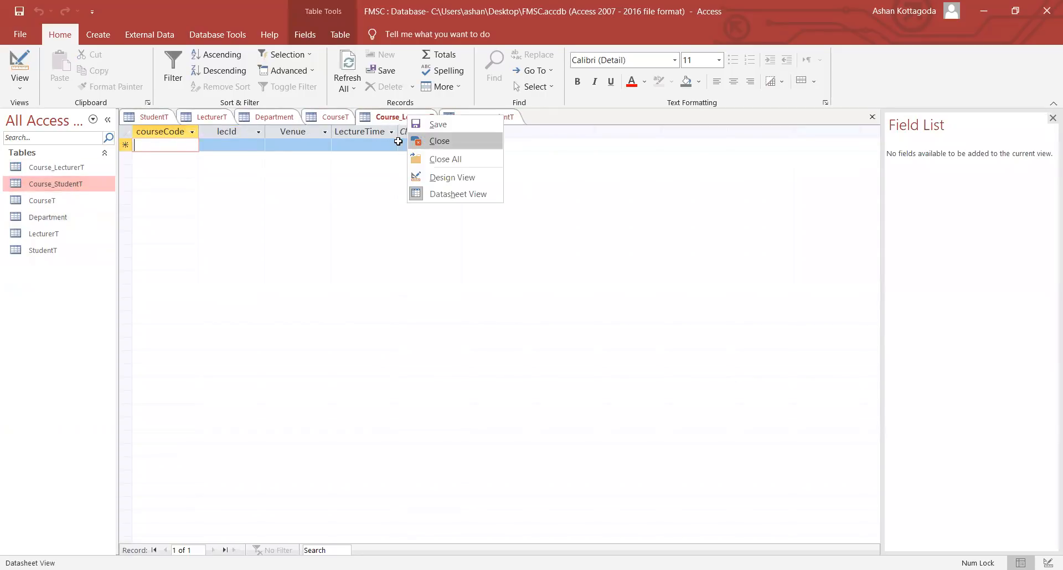
right_click(318, 118)
left_click(334, 145)
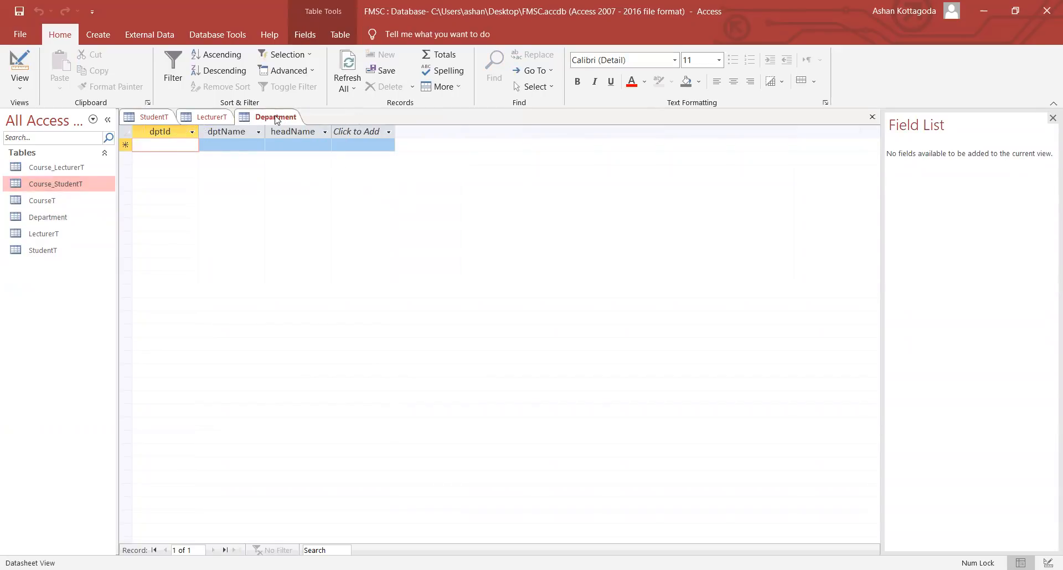
right_click(275, 118)
left_click(291, 140)
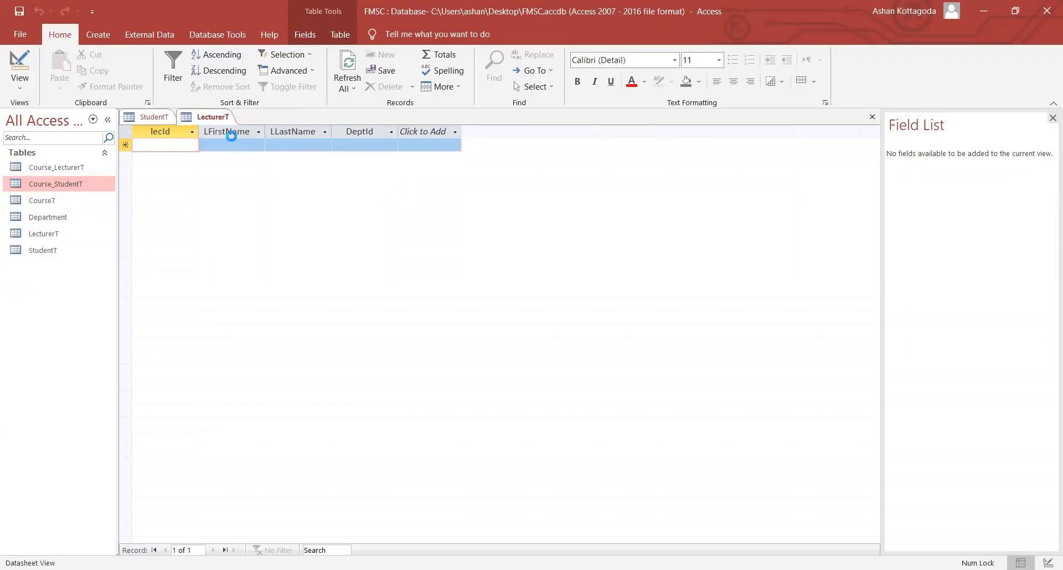
right_click(159, 119)
- Close the remaining open tables, select Course_LecturerT, and return to the Home ribbon
left_click(177, 149)
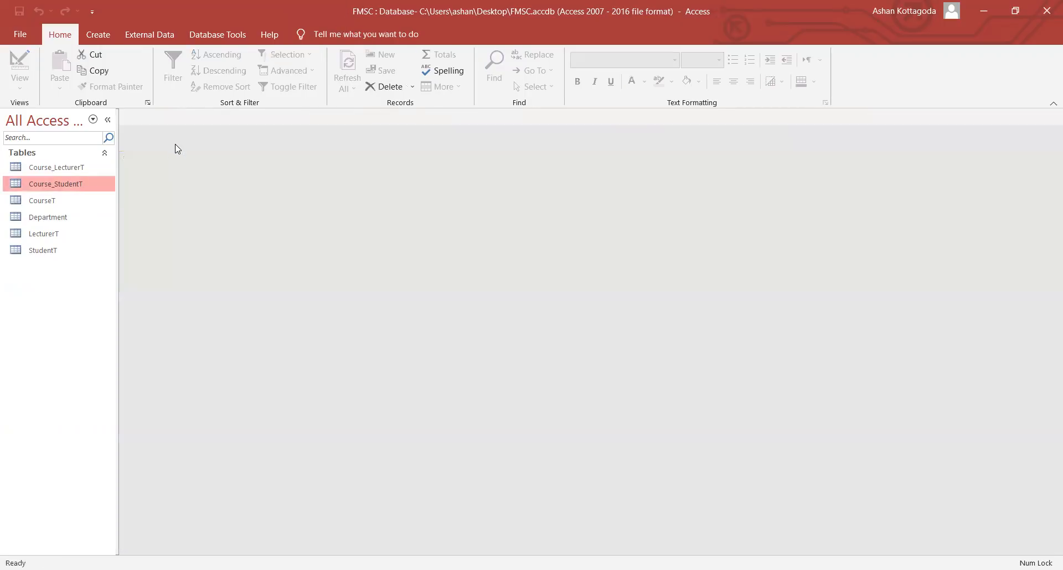
left_click(77, 169)
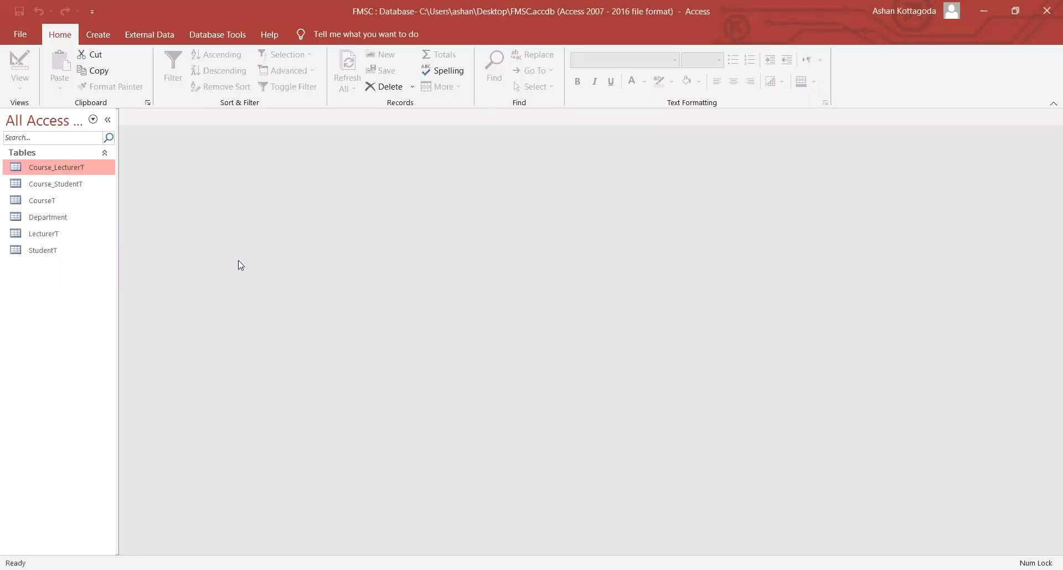
left_click(94, 34)
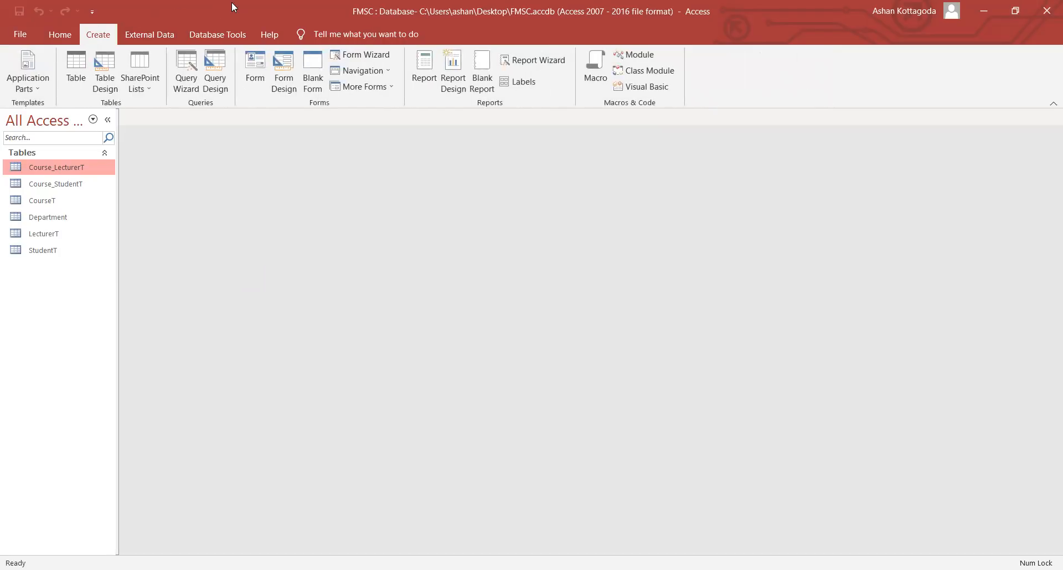
left_click(60, 39)
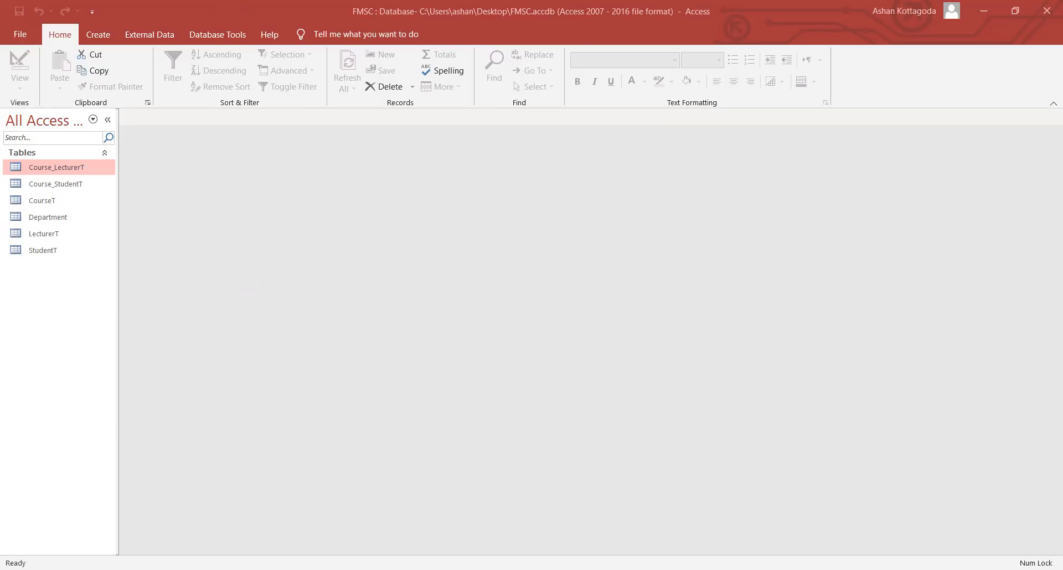
left_click(147, 276)
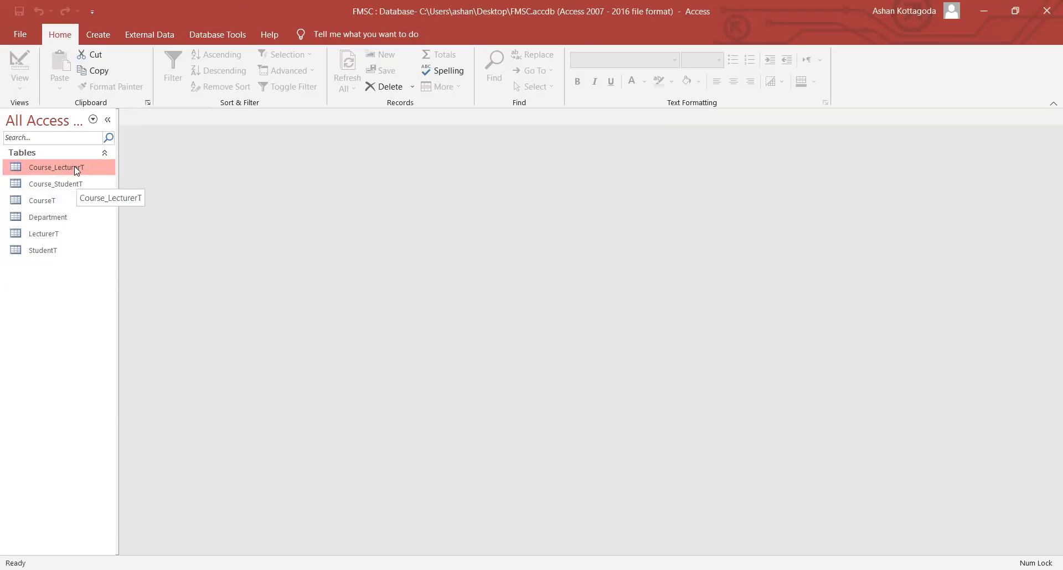
- Open Course_LecturerT and Department, and inspect Department's field design and dptId key
key("Return")
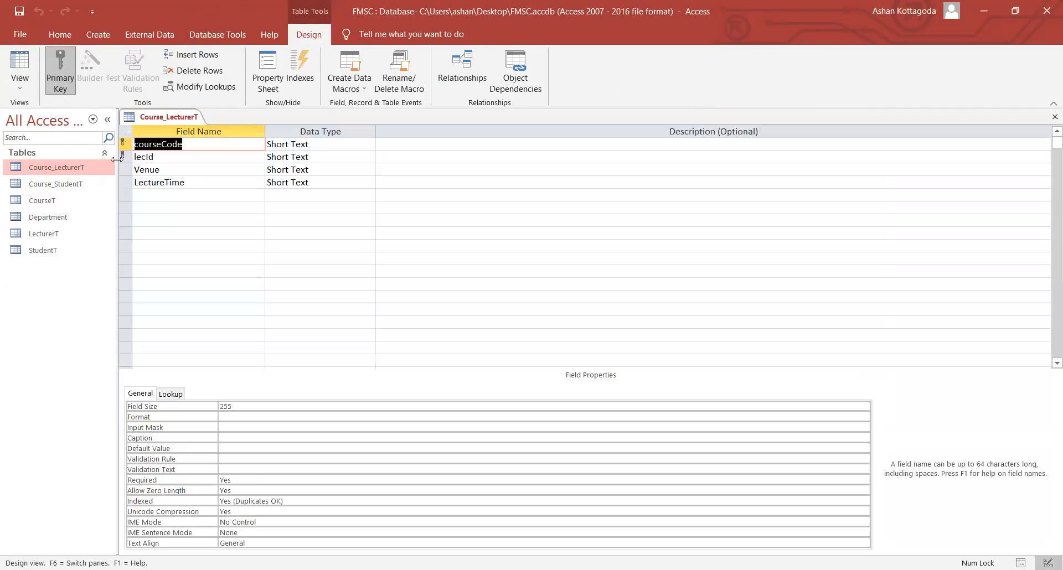
double_click(58, 218)
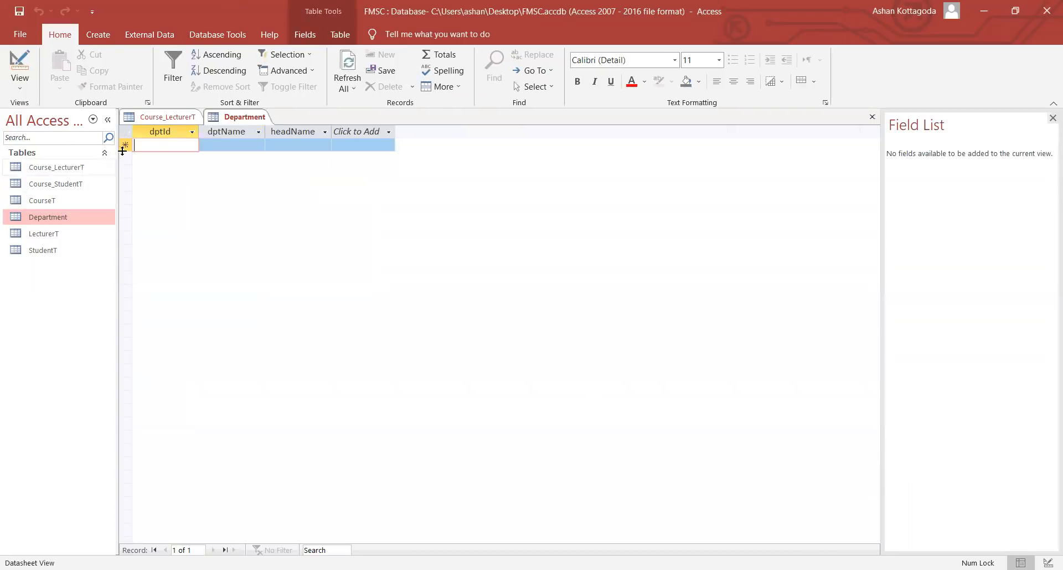
left_click(12, 83)
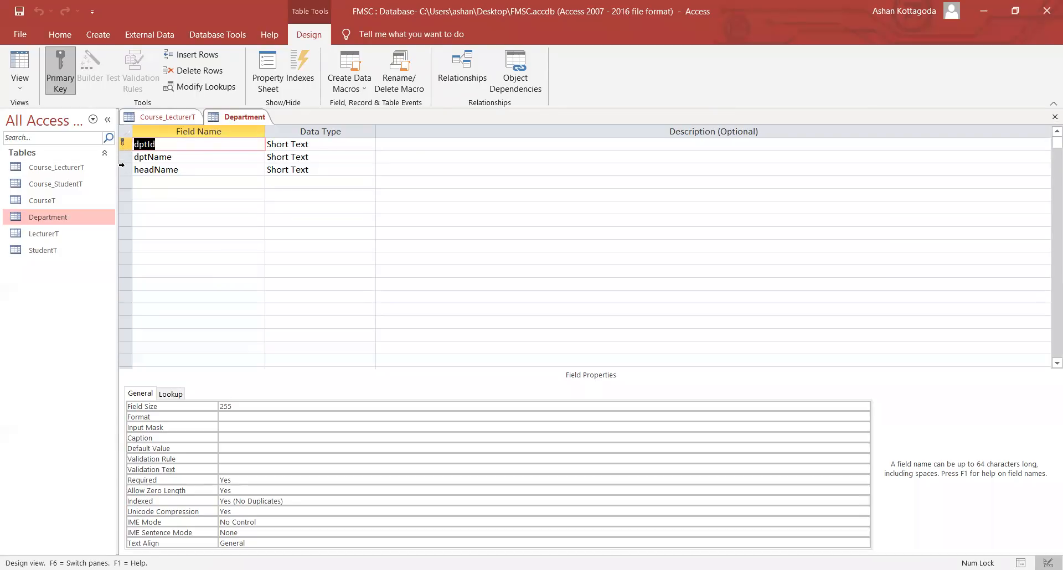
right_click(123, 158)
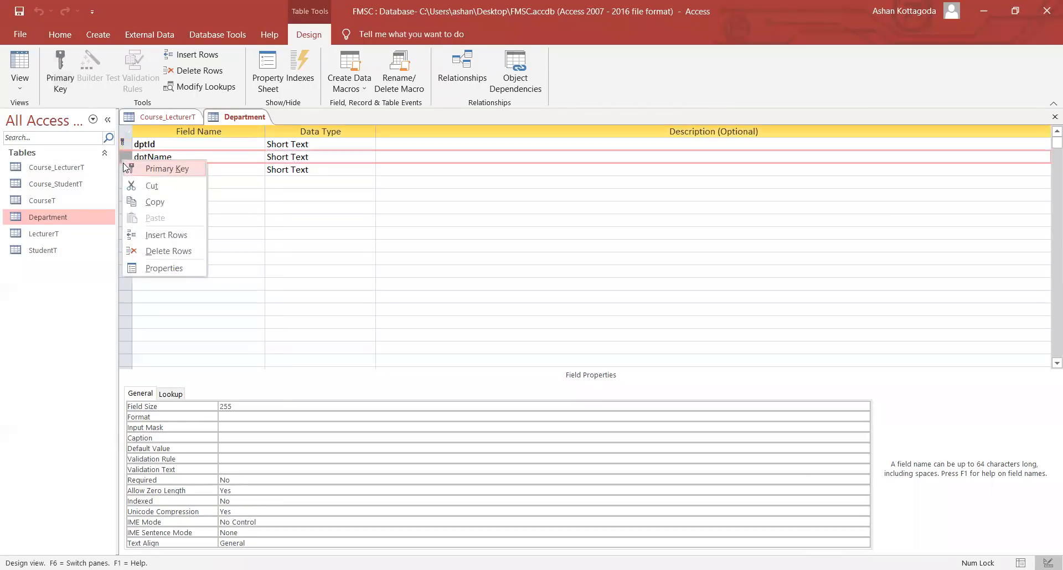
- Close Department and Course_LecturerT, then open StudentT to view its record
right_click(215, 119)
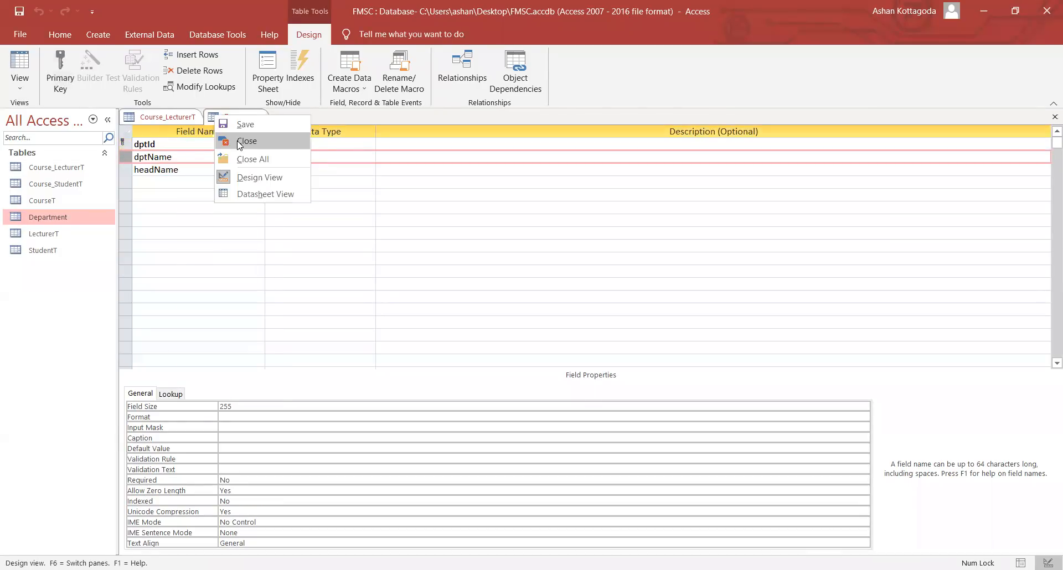
left_click(239, 138)
right_click(167, 120)
left_click(191, 139)
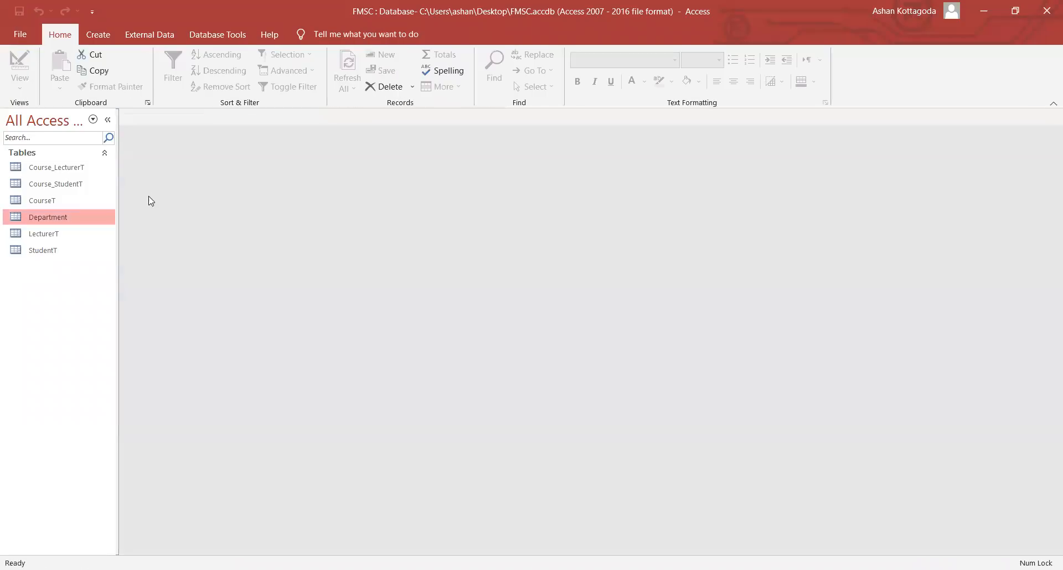
left_click(86, 183)
left_click(85, 200)
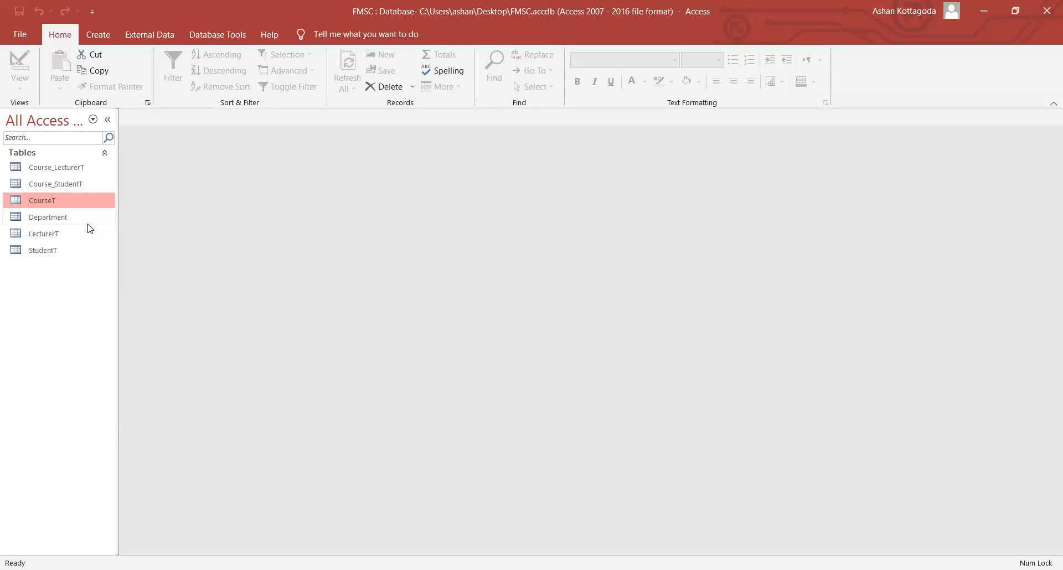
double_click(71, 254)
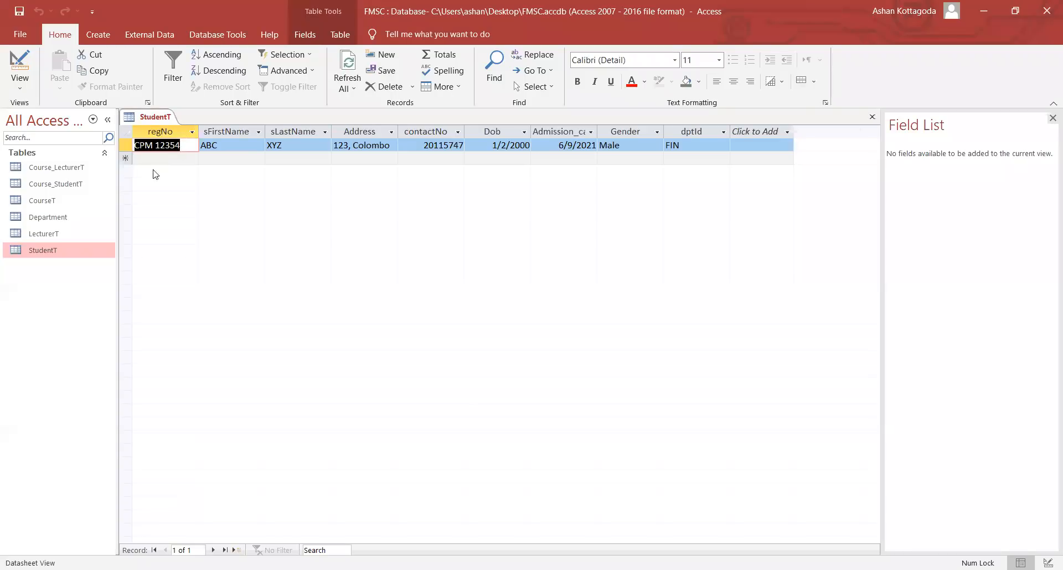
- Open Department, CourseT and Course_StudentT in turn, closing Department, Course_StudentT and StudentT
left_click(77, 223)
double_click(77, 221)
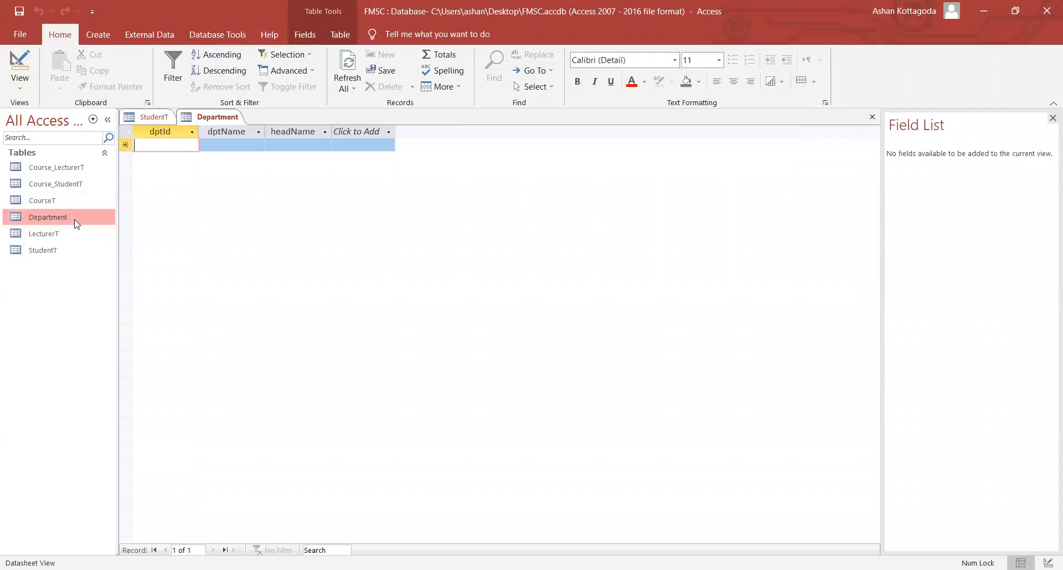
right_click(212, 118)
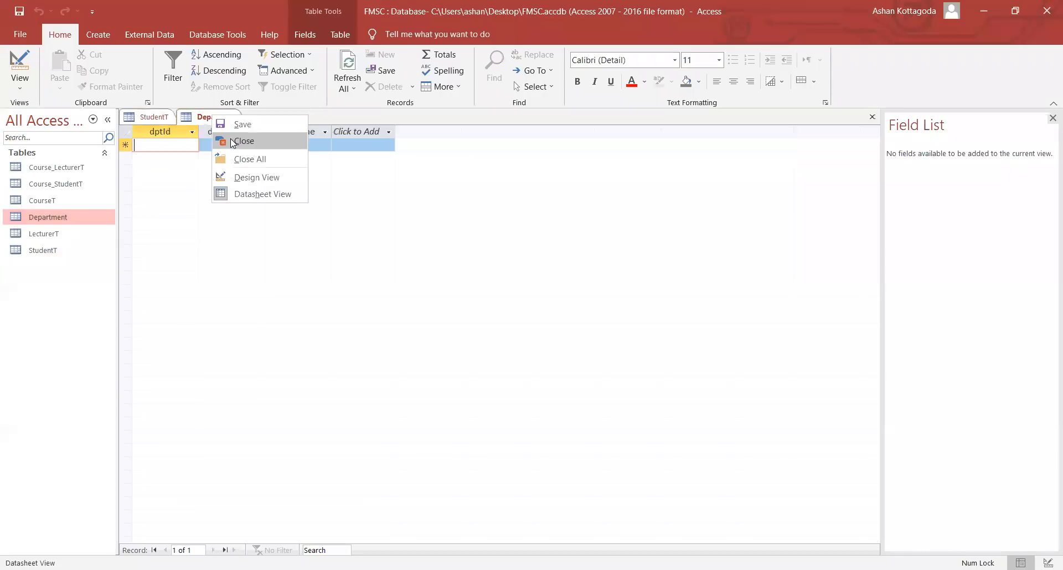
left_click(244, 142)
double_click(81, 200)
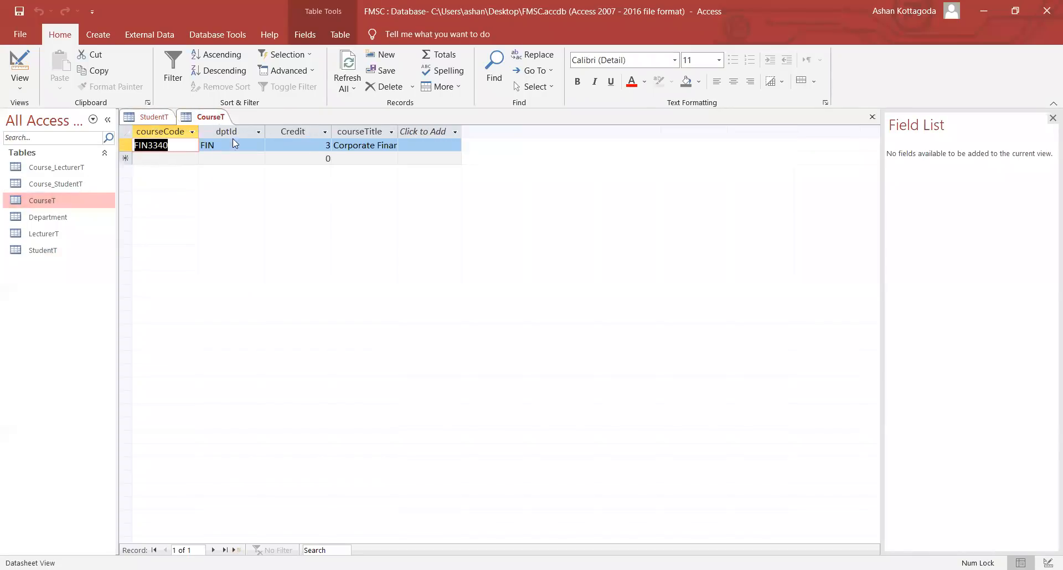
right_click(216, 115)
double_click(81, 186)
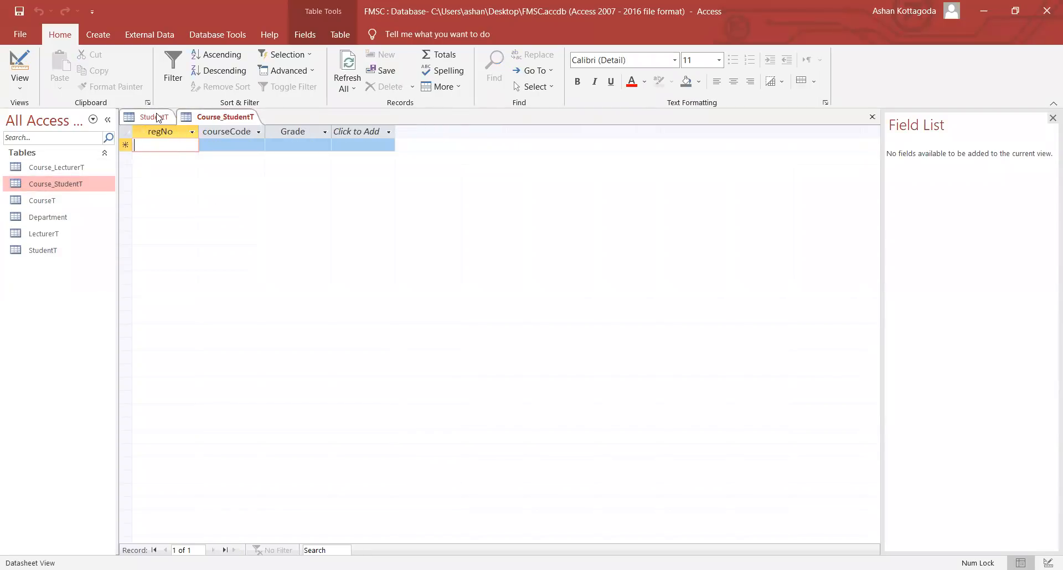
right_click(238, 116)
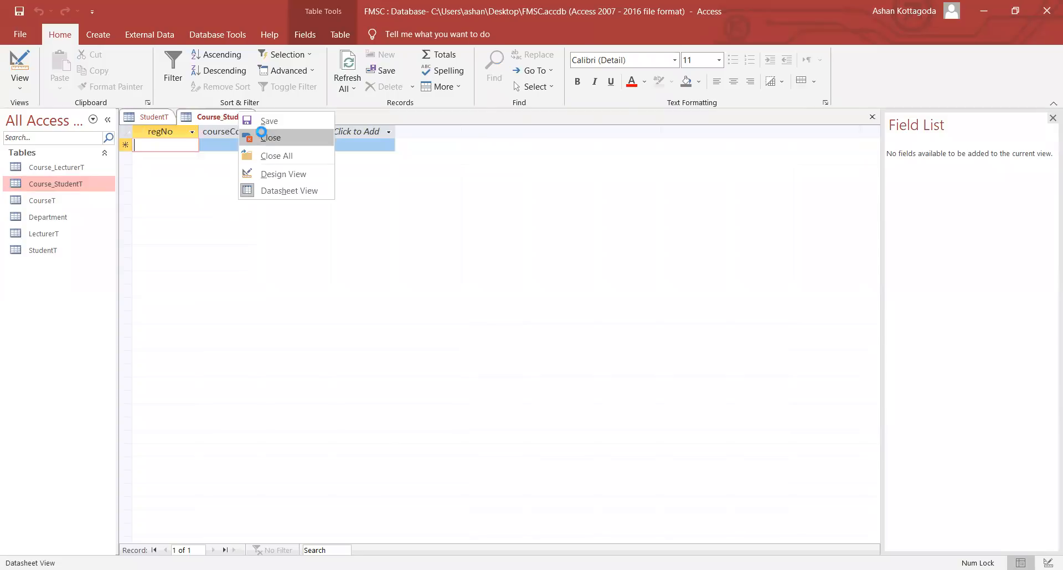
left_click(266, 138)
right_click(148, 117)
left_click(169, 138)
- Open CourseT and Department side by side and compare CourseT's dptId value FIN
double_click(65, 200)
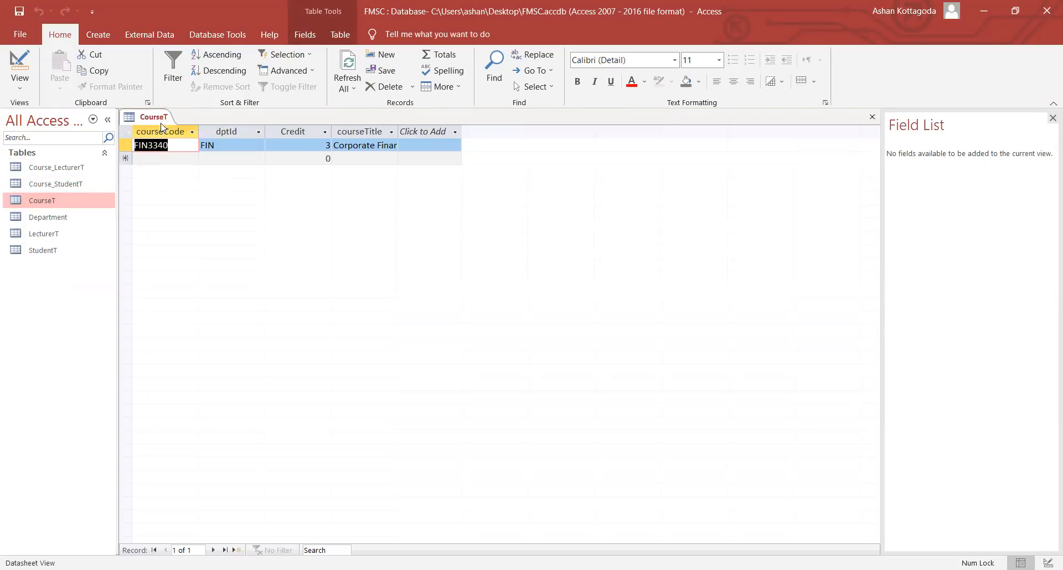
double_click(53, 218)
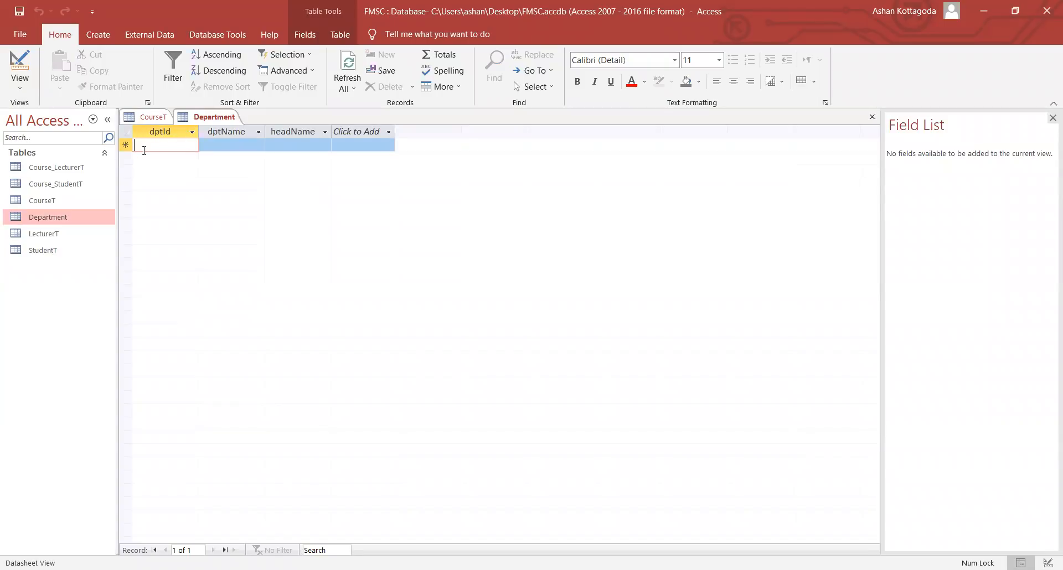
left_click(145, 117)
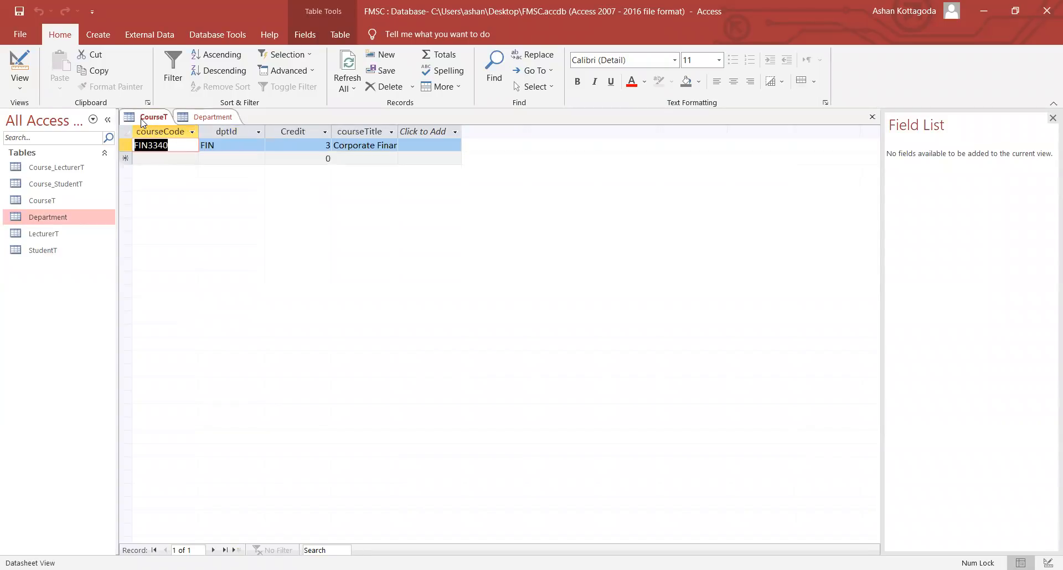
left_click(228, 134)
left_click(217, 141)
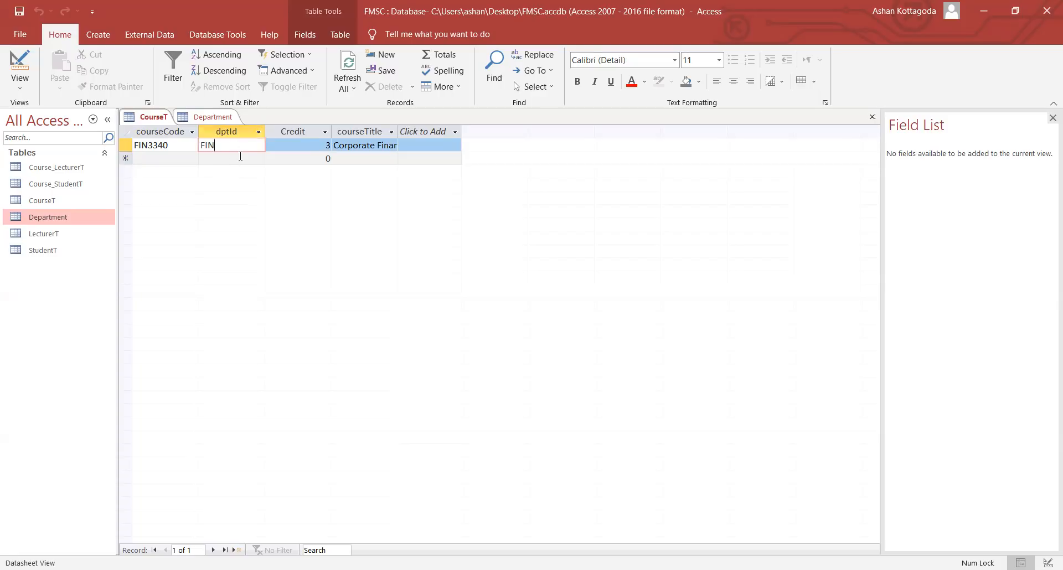
left_click(208, 120)
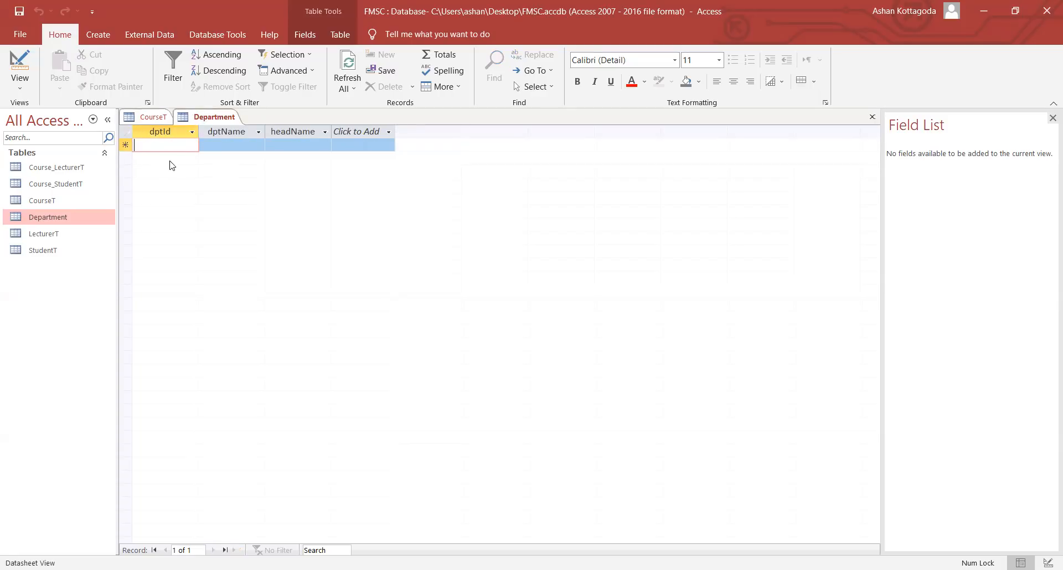
left_click(152, 120)
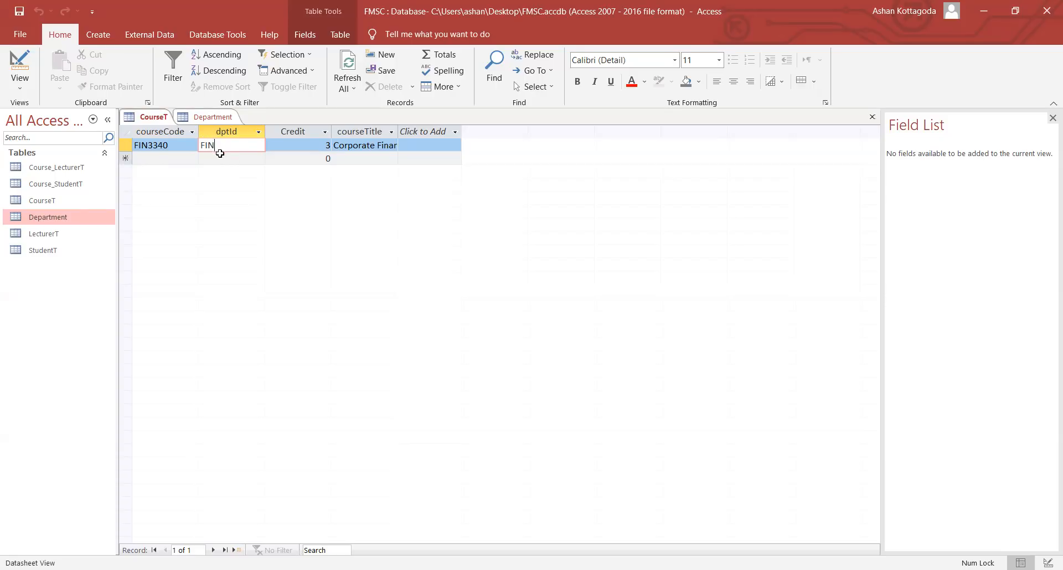
left_click_drag(220, 146, 197, 133)
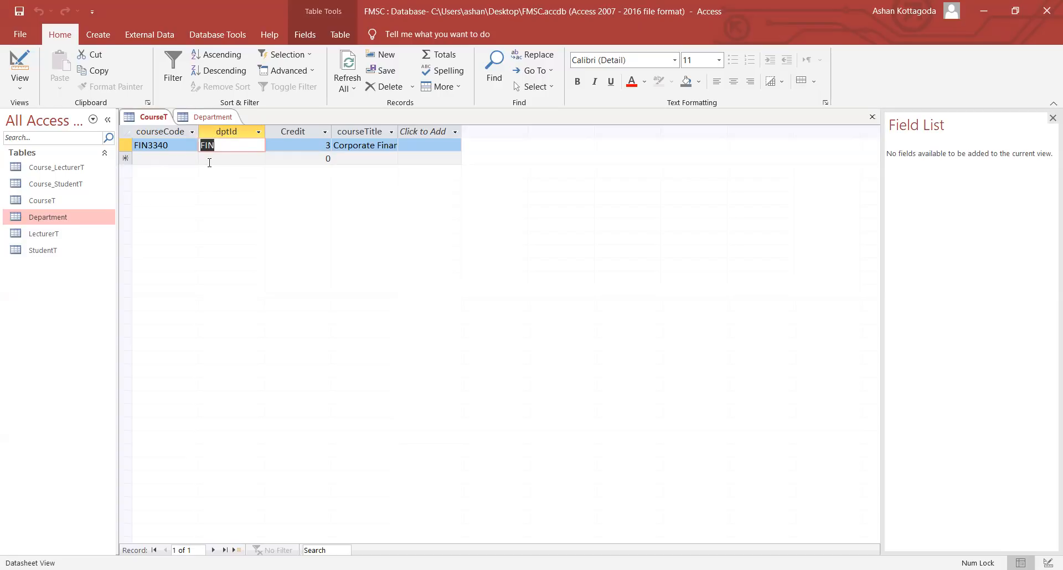
left_click(249, 146)
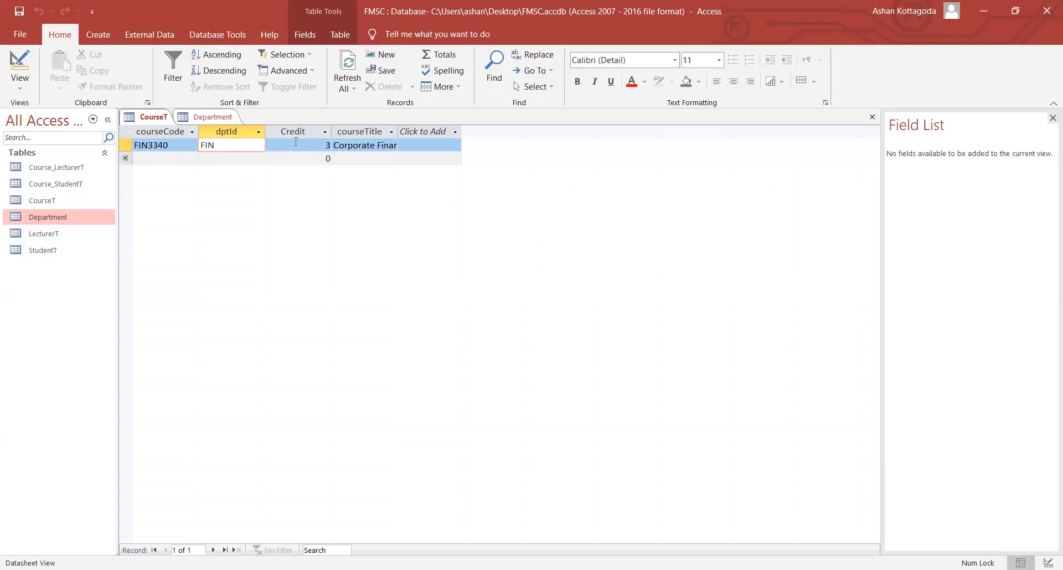
- Close CourseT, leaving only the Department table open
right_click(155, 117)
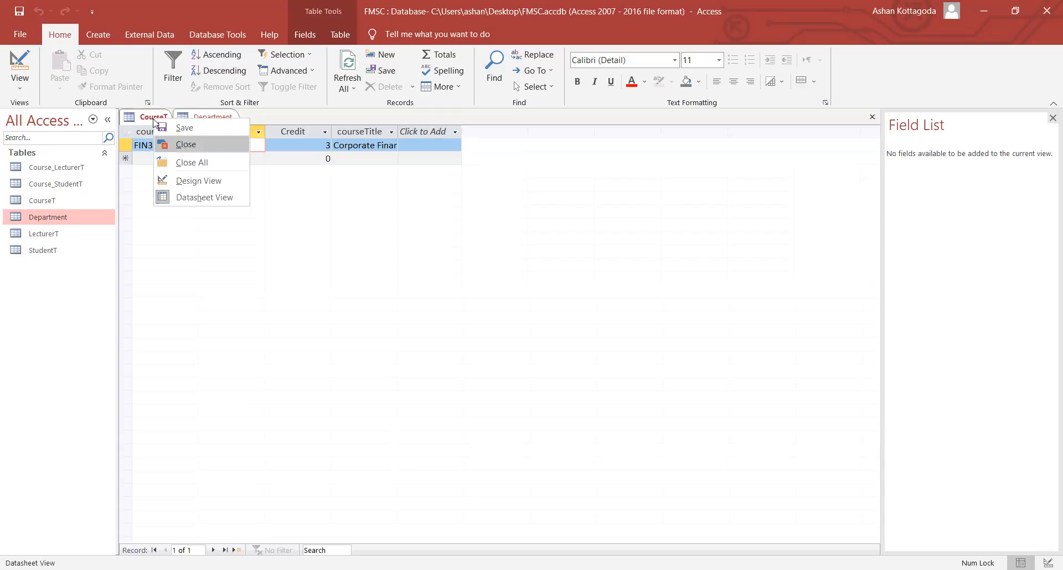
left_click(181, 146)
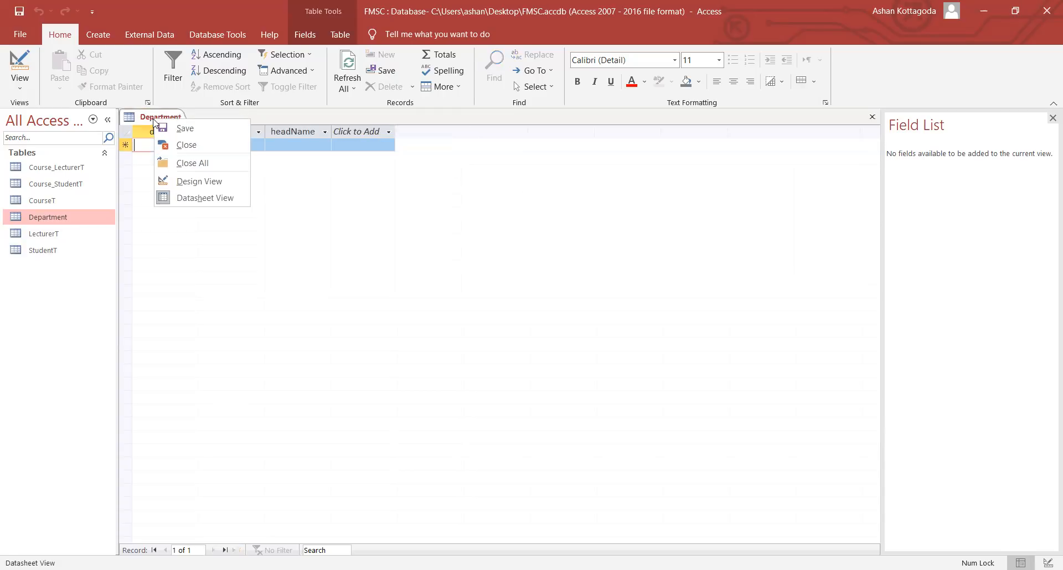
right_click(54, 223)
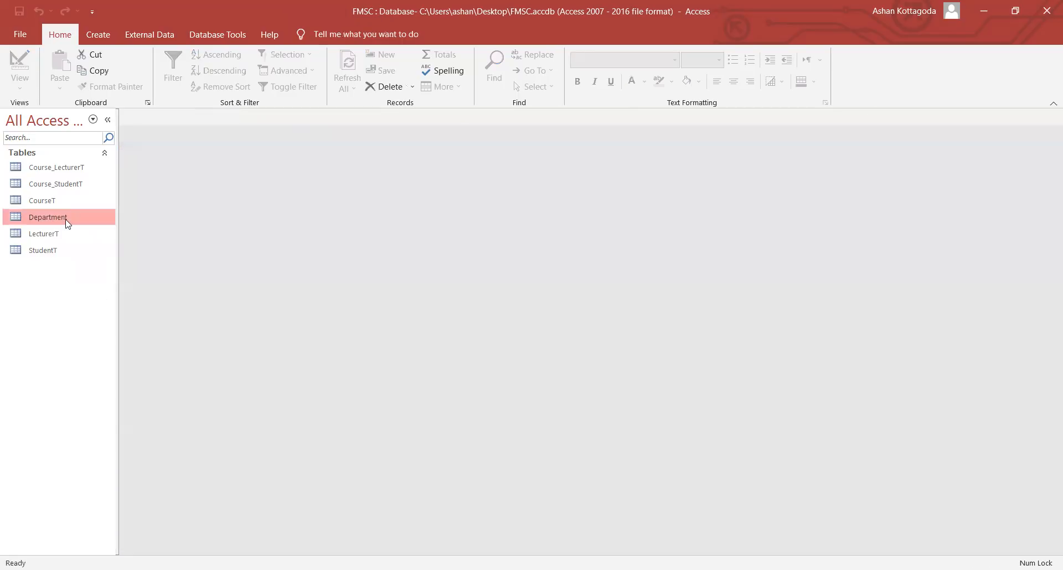
- Rename the Department table to DepartmentT by appending a T
right_click(65, 220)
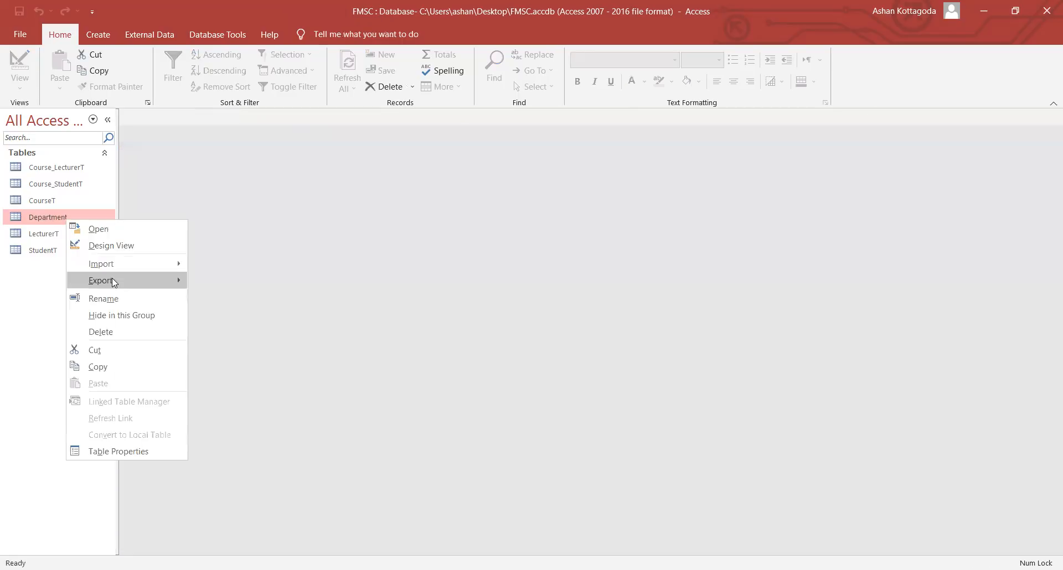
left_click(102, 298)
key("End")
key("Caps_Lock")
type("T")
left_click(95, 240)
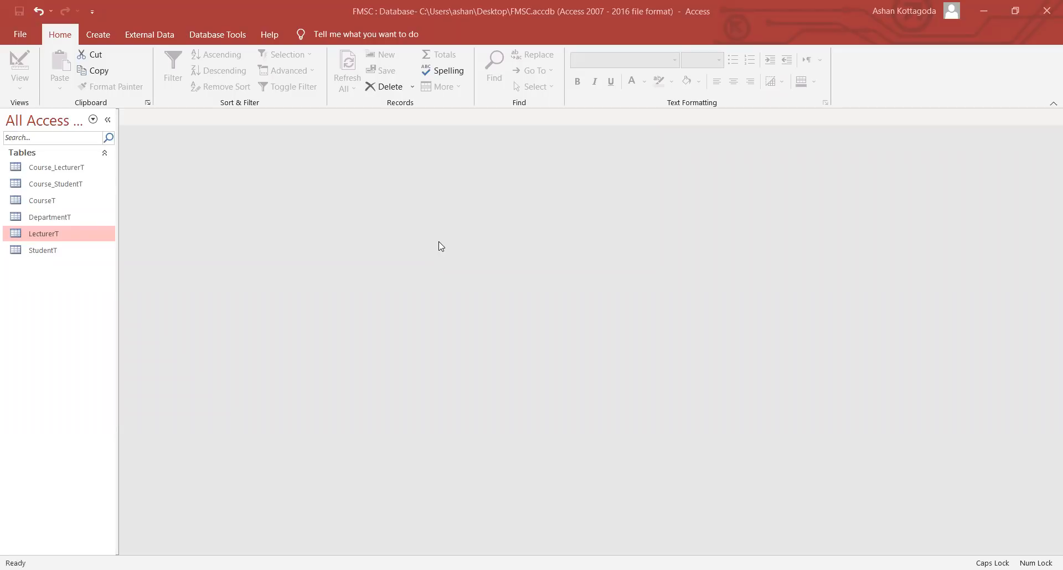
- Focus the Access window and switch to the Database Tools ribbon
left_click(575, 260)
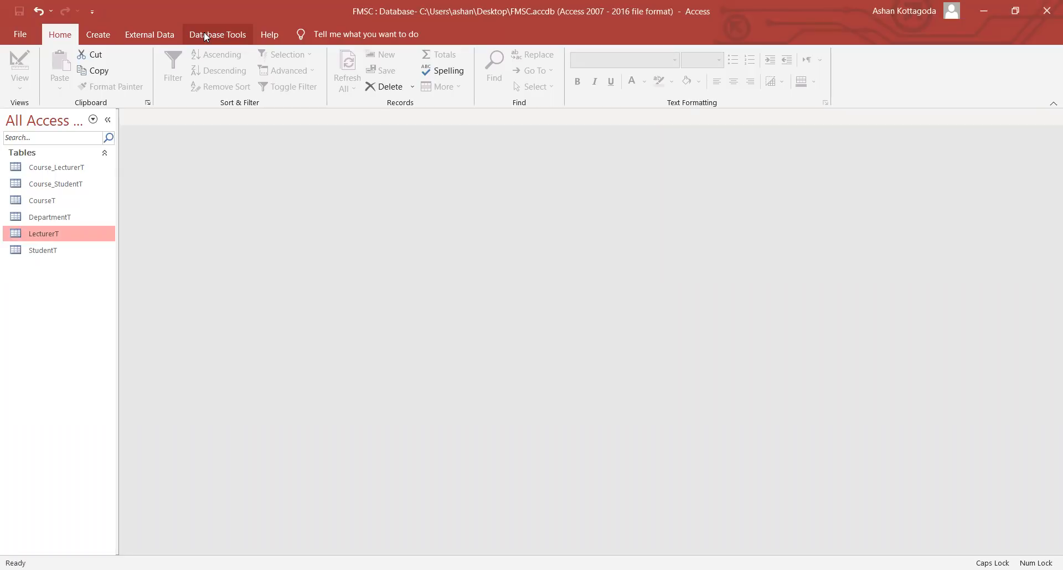
left_click(238, 35)
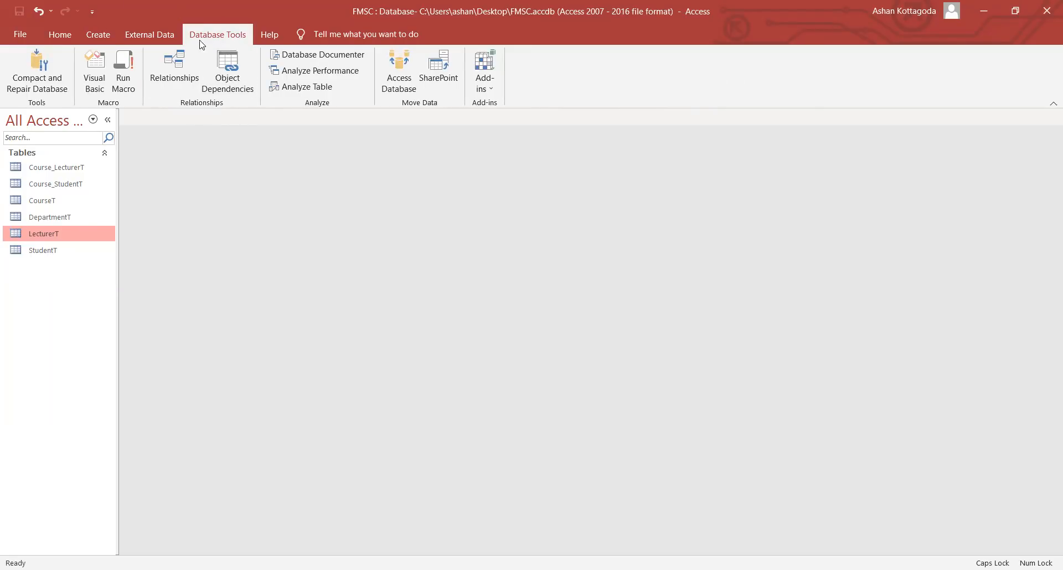
- Open Relationships and add Course_LecturerT, Course_StudentT, CourseT, DepartmentT, LecturerT and StudentT
left_click(173, 79)
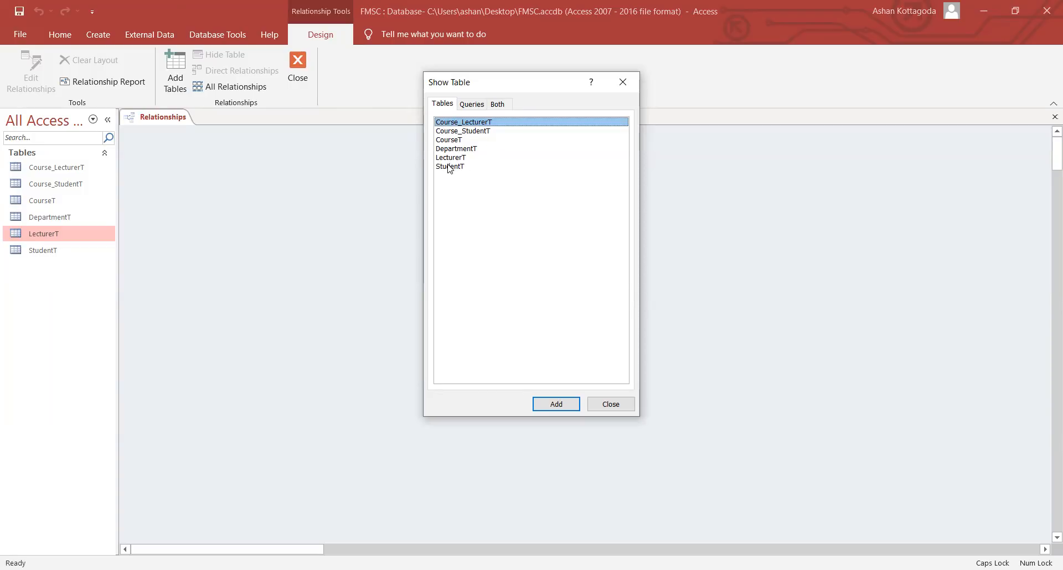
double_click(454, 125)
double_click(453, 133)
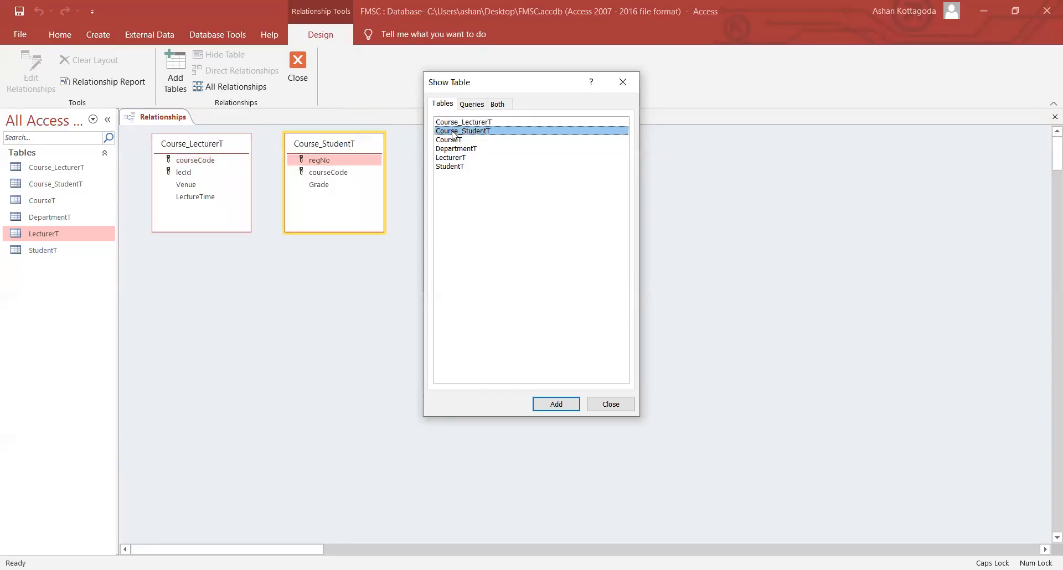
double_click(453, 140)
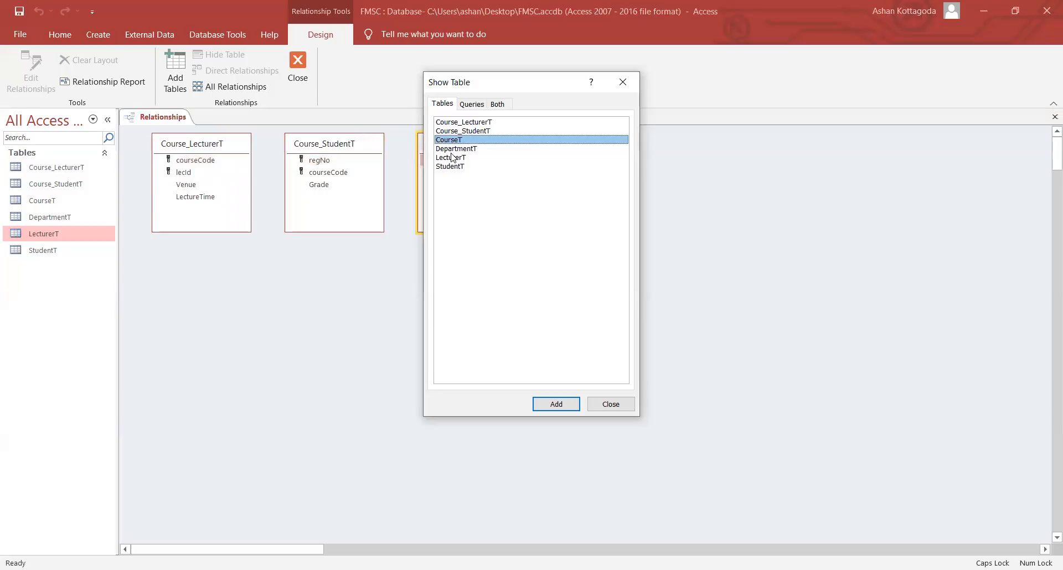
double_click(453, 149)
double_click(453, 158)
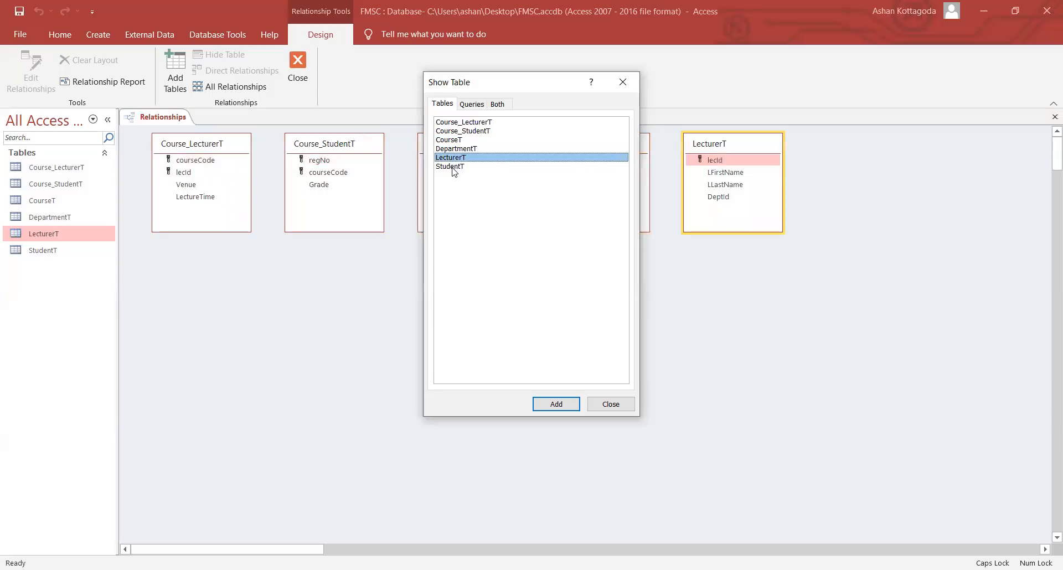
double_click(453, 167)
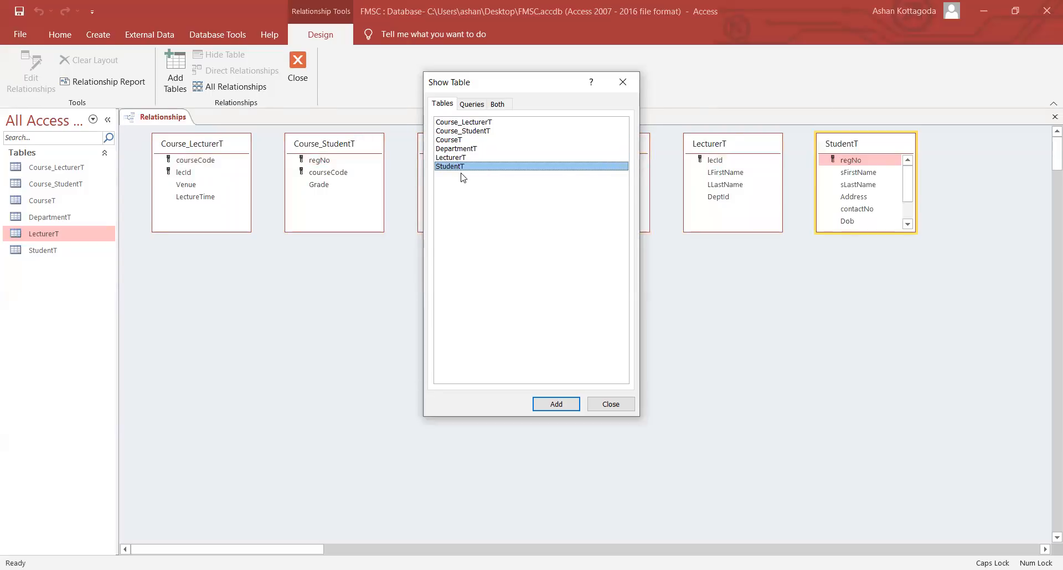
left_click(611, 406)
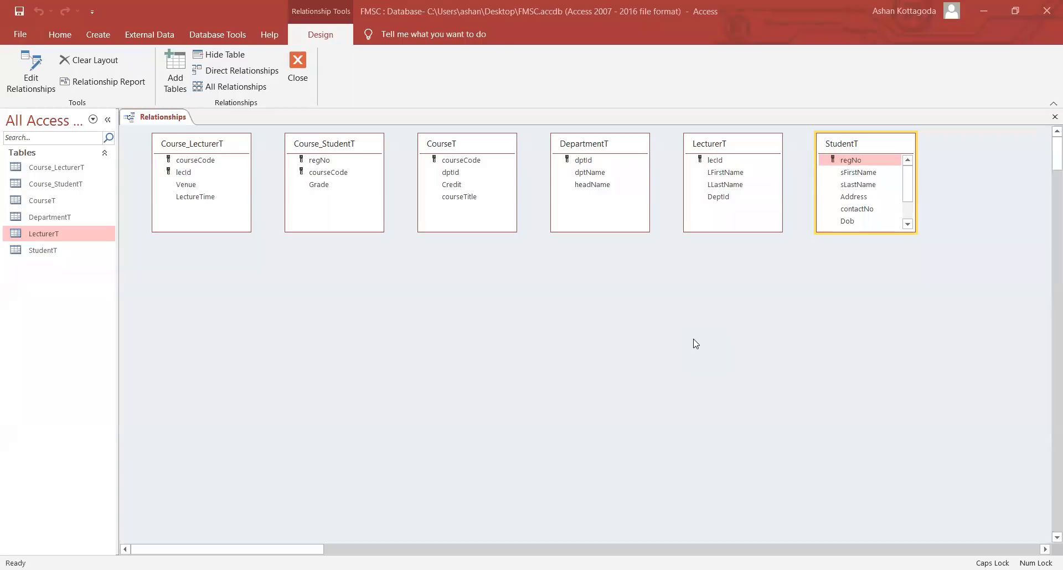
- Move DepartmentT and LecturerT lower on the relationships canvas, side by side
left_click_drag(616, 150, 332, 278)
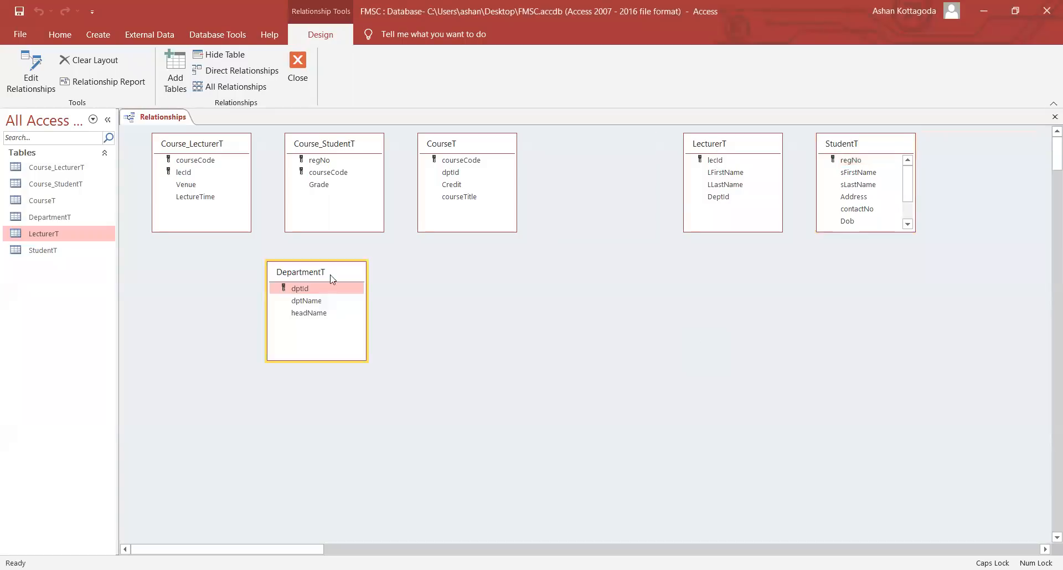
left_click_drag(732, 147, 737, 177)
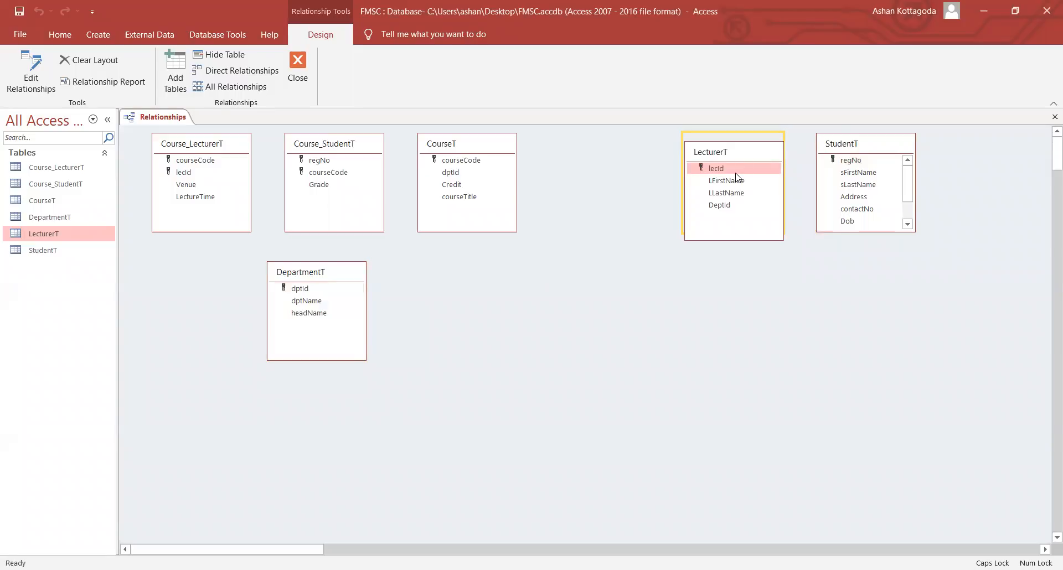
left_click_drag(737, 177, 680, 284)
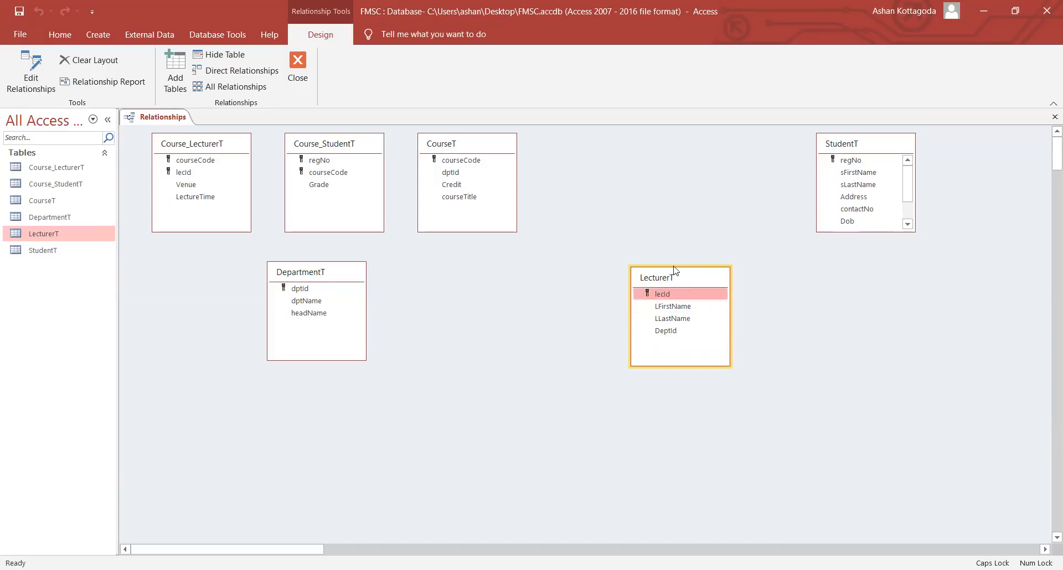
- Drag DepartmentT's dptId onto LecturerT's DeptId to start a One-To-Many link
left_click(330, 288)
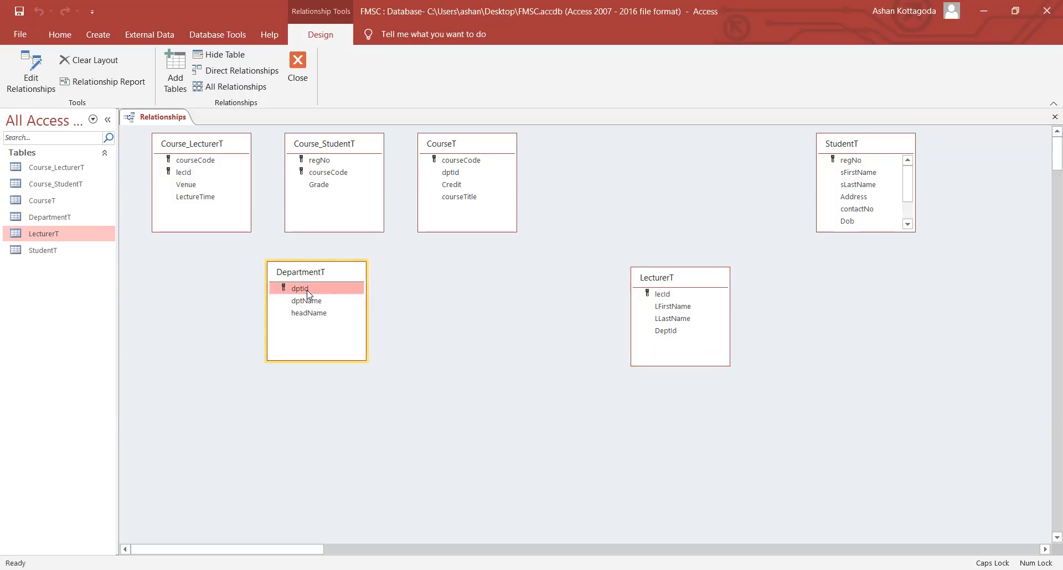
left_click(669, 331)
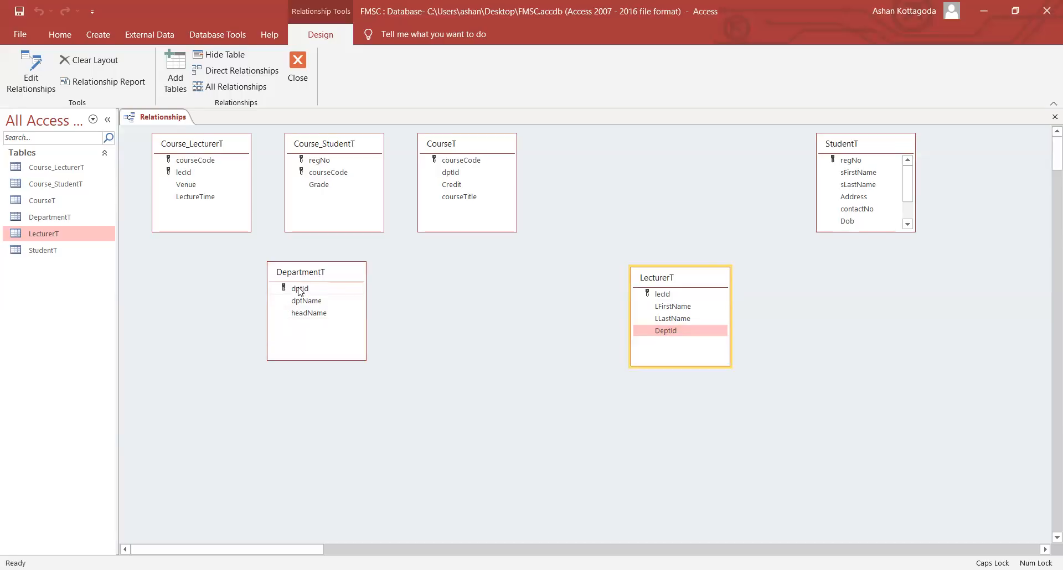
left_click_drag(299, 291, 672, 333)
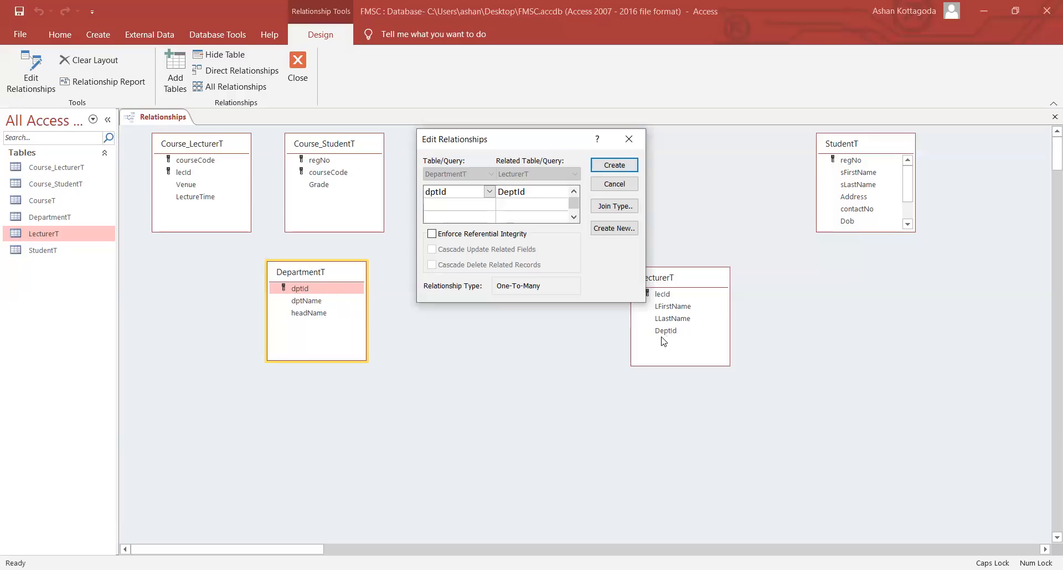
- Create the DepartmentT–LecturerT one-to-many link with referential integrity and cascade delete enforced
left_click(432, 235)
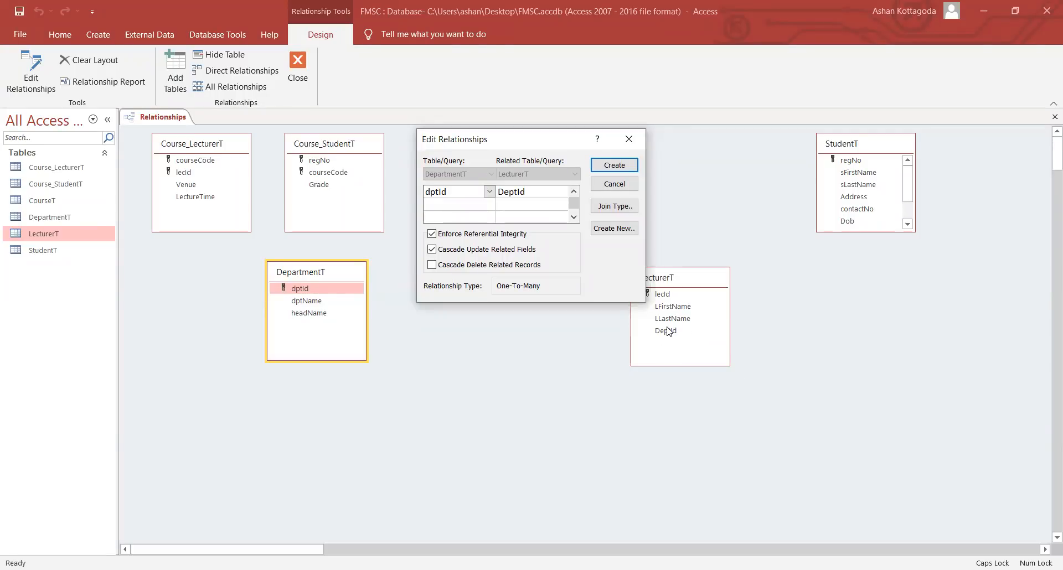
left_click(482, 268)
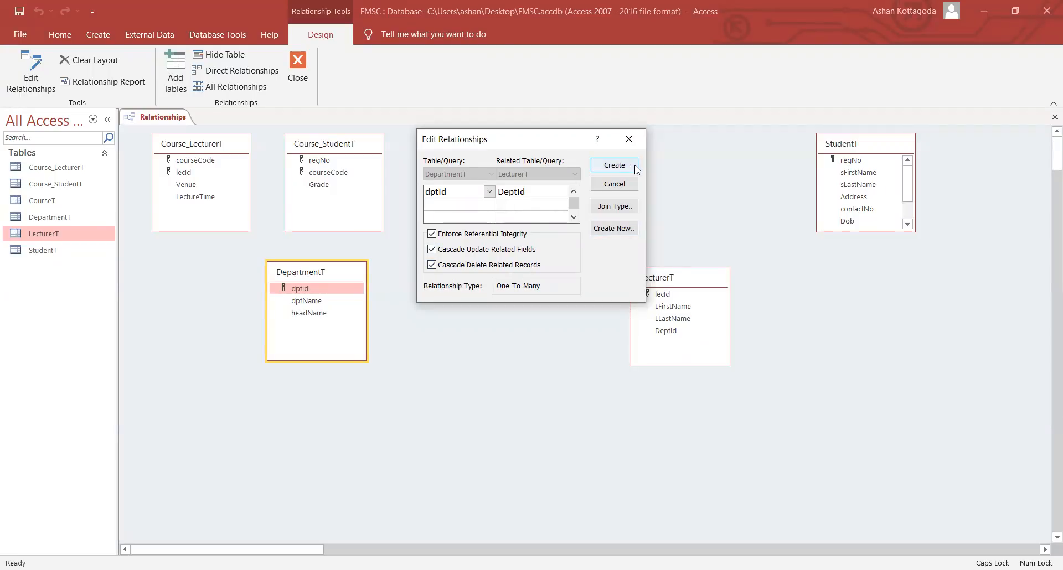
left_click(614, 165)
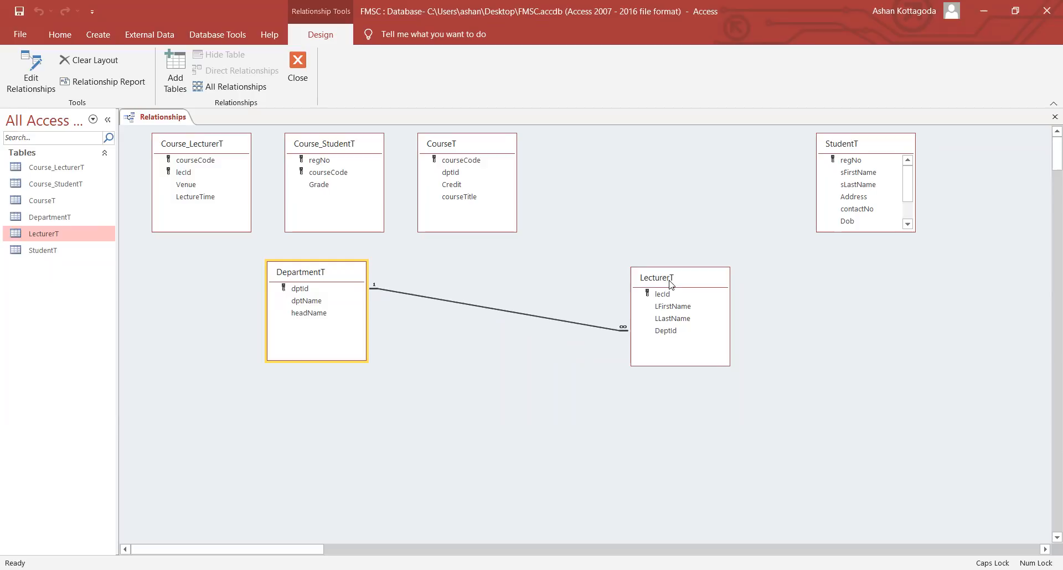
left_click(318, 283)
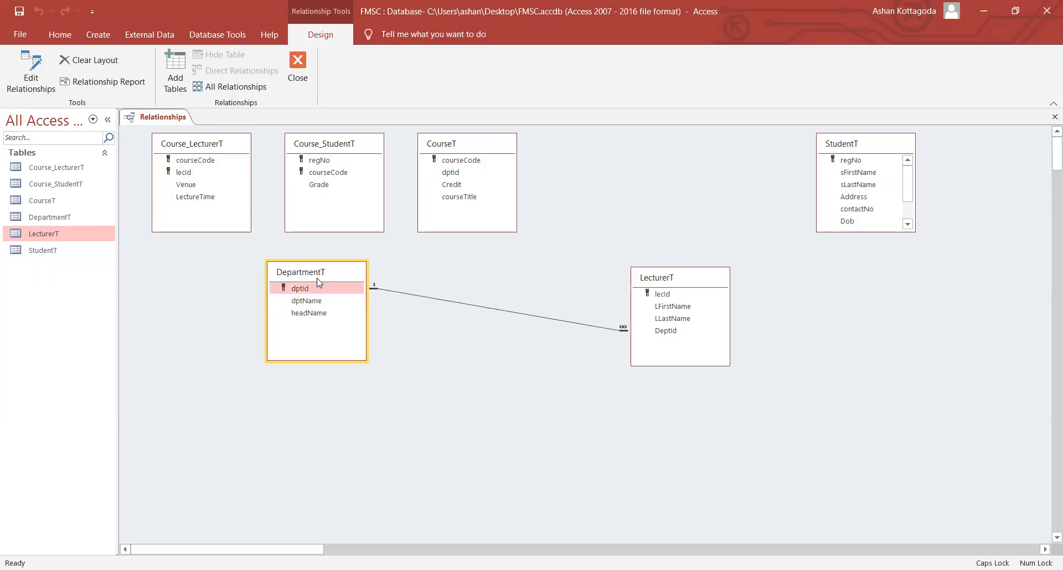
- Rearrange DepartmentT, LecturerT and CourseT so the linked tables sit level and CourseT below
left_click_drag(317, 278, 319, 320)
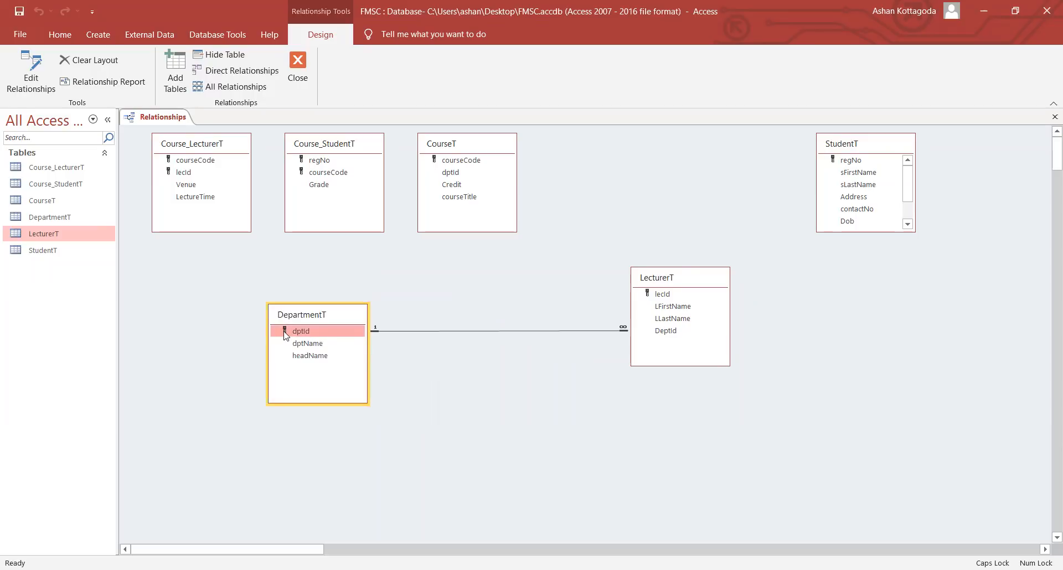
left_click(660, 332)
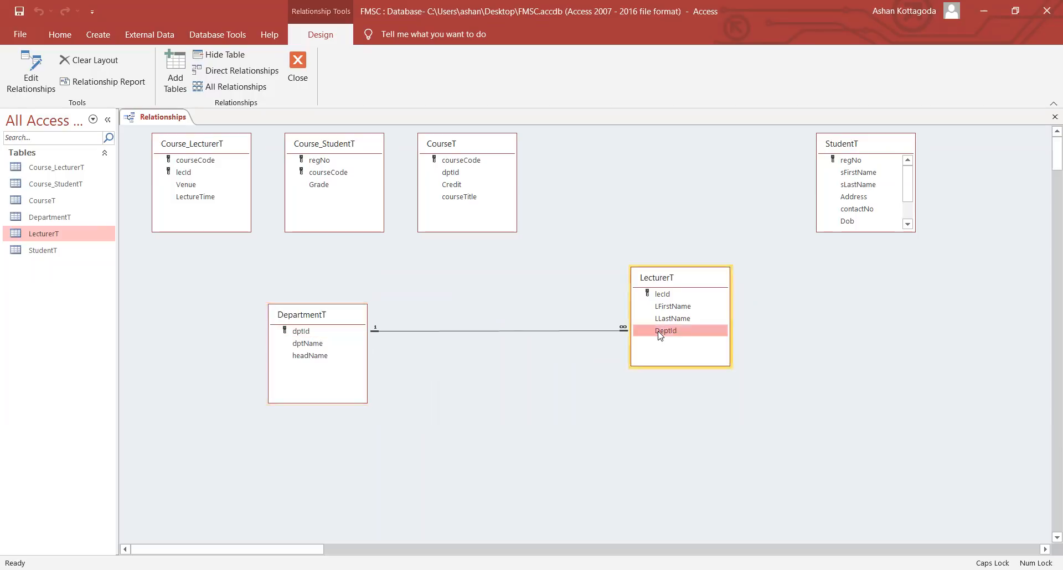
left_click(355, 333)
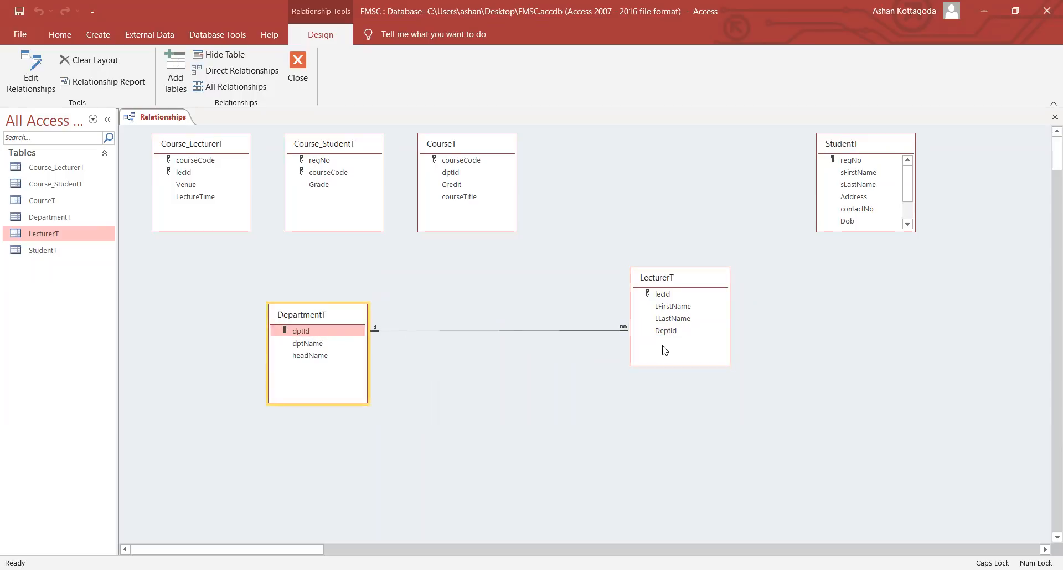
left_click(661, 331)
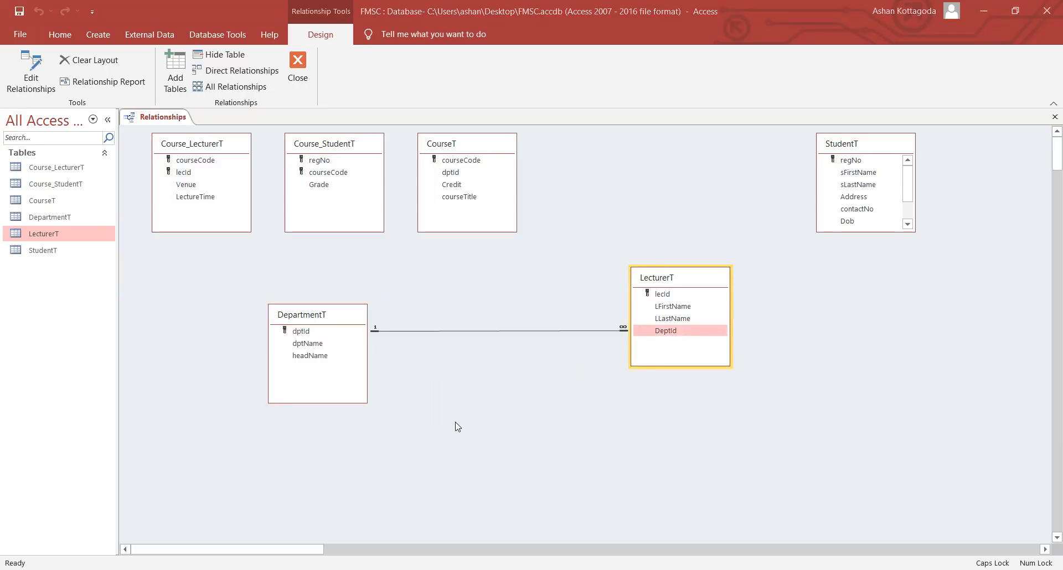
left_click_drag(462, 145, 465, 416)
left_click(340, 314)
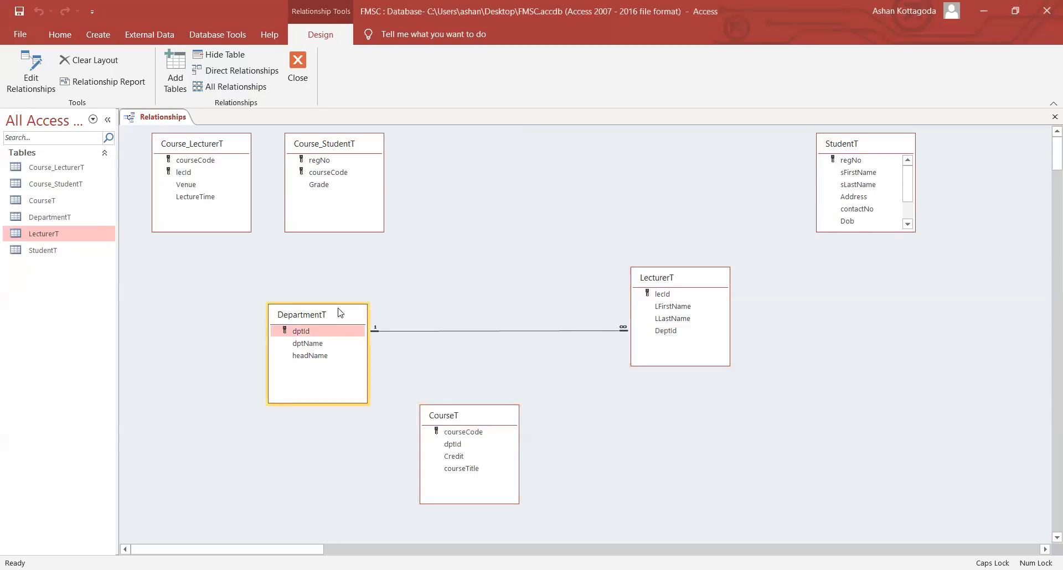
left_click_drag(340, 313, 340, 283)
left_click_drag(695, 275, 692, 261)
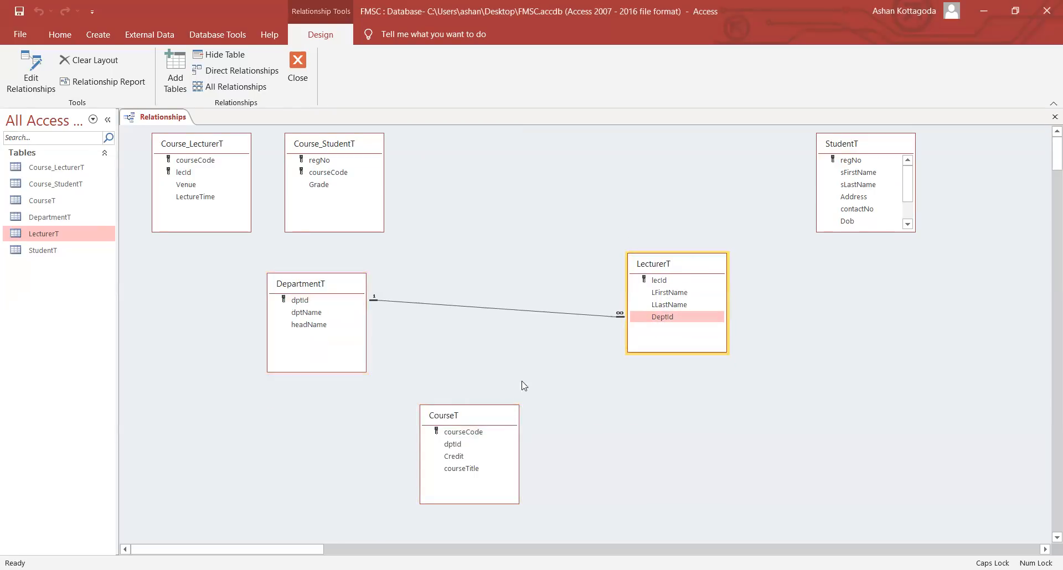
- Place CourseT under DepartmentT and drag DepartmentT's dptId onto CourseT's dptId
left_click(461, 414)
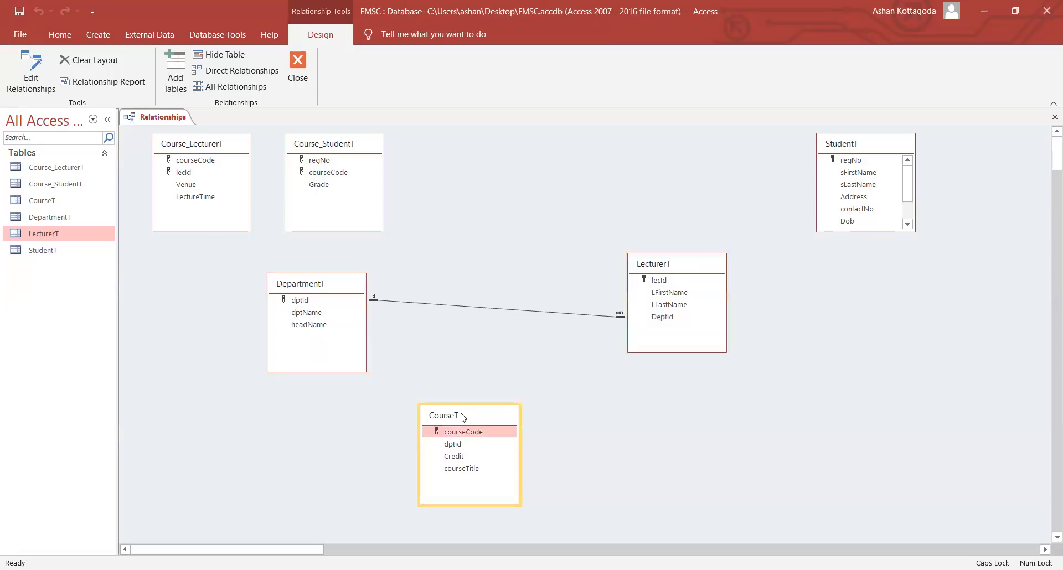
left_click_drag(461, 416, 308, 435)
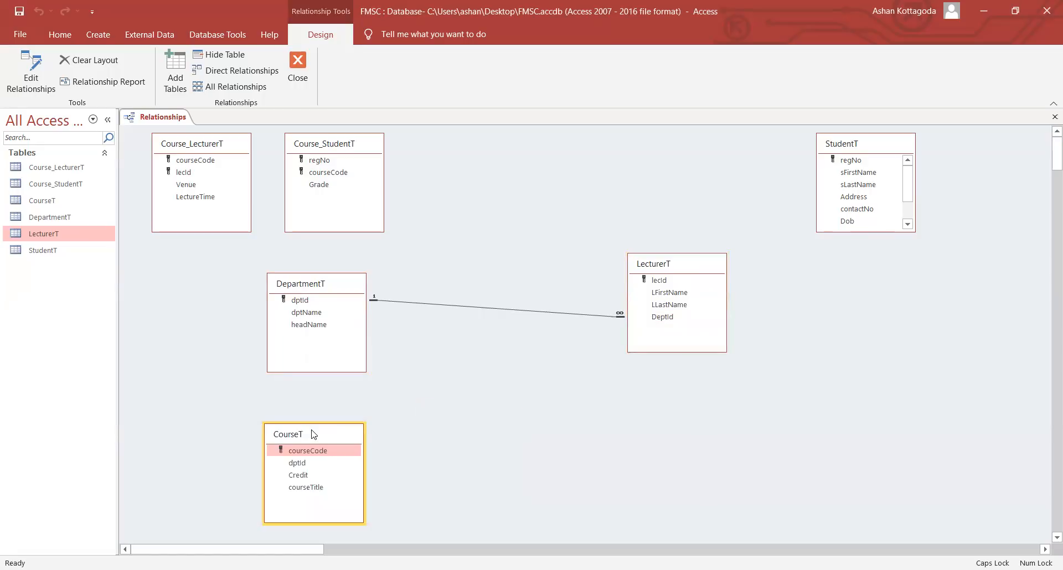
left_click_drag(313, 434, 318, 433)
left_click(321, 307)
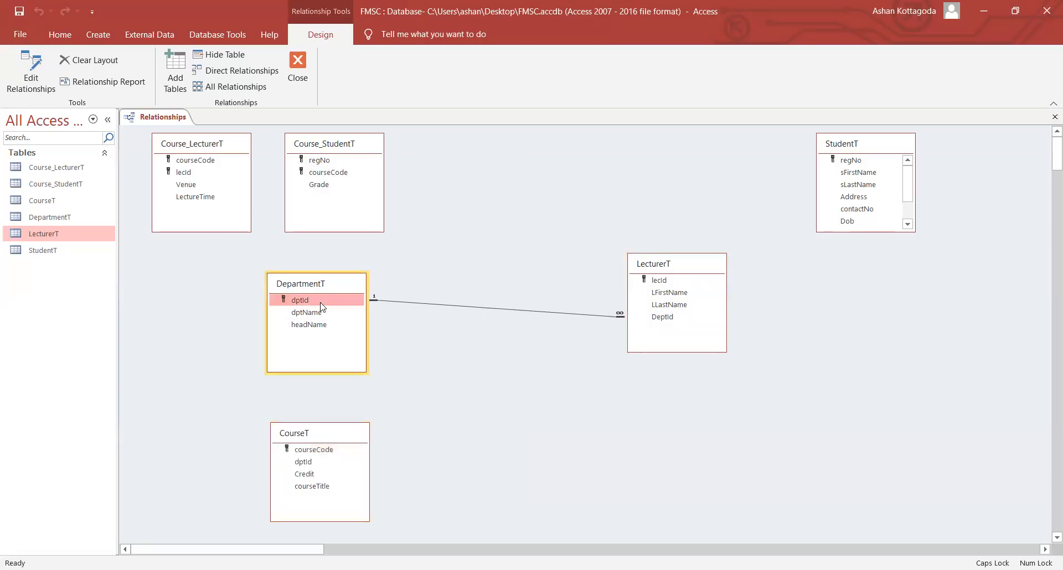
left_click_drag(321, 307, 304, 462)
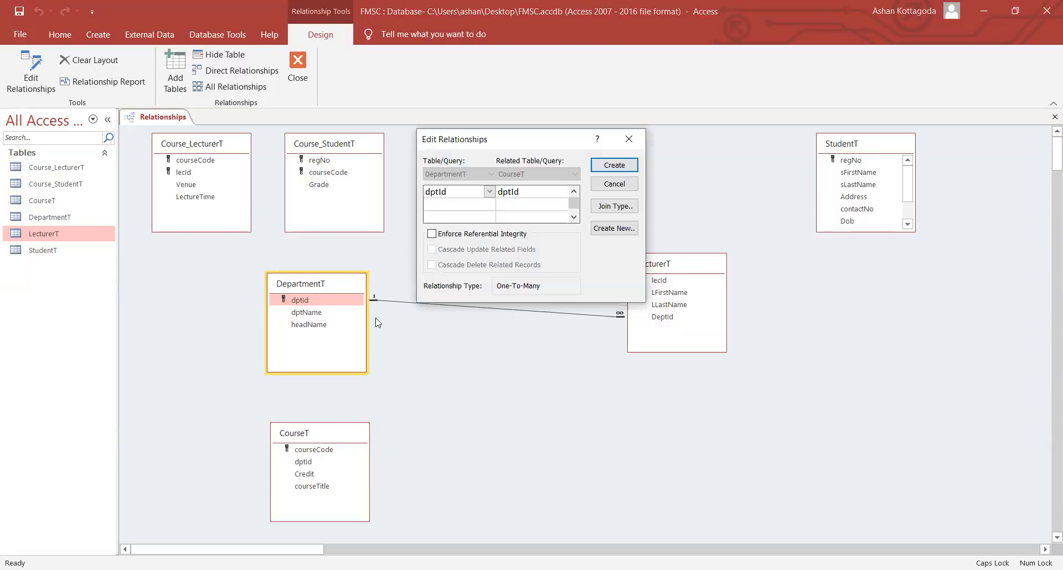
- Try creating the DepartmentT–CourseT link with integrity and cascade updates, then cancel after the integrity error
left_click(471, 235)
left_click(472, 249)
left_click(596, 165)
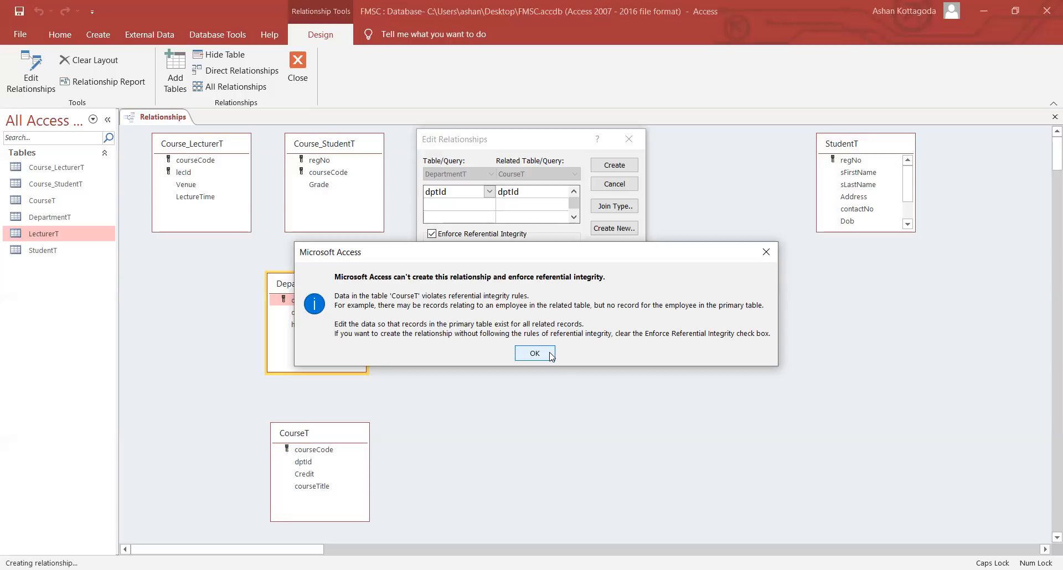
key("Return")
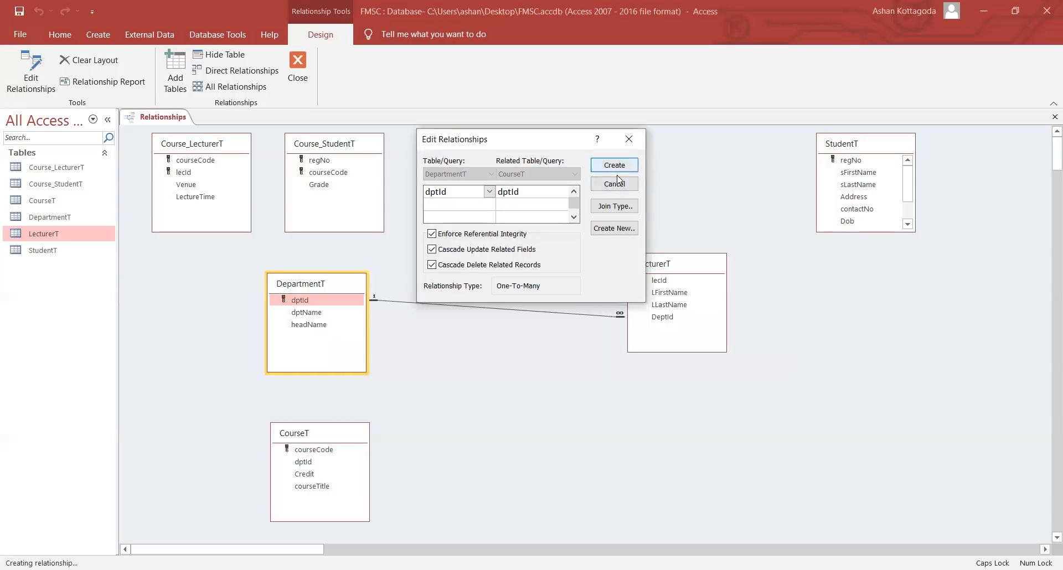
left_click(615, 184)
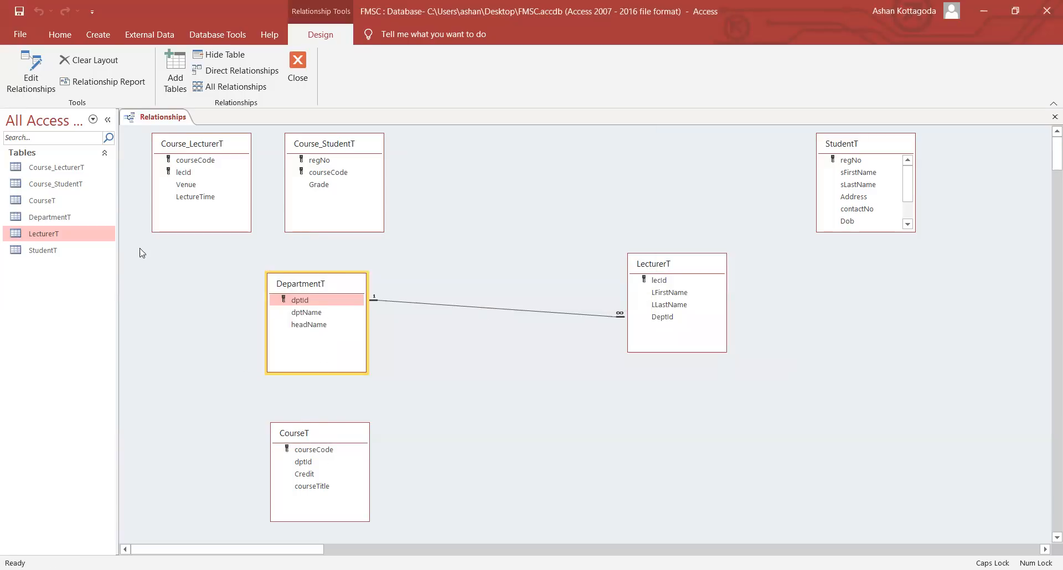
- Open the CourseT and DepartmentT datasheets alongside the Relationships layout
double_click(70, 201)
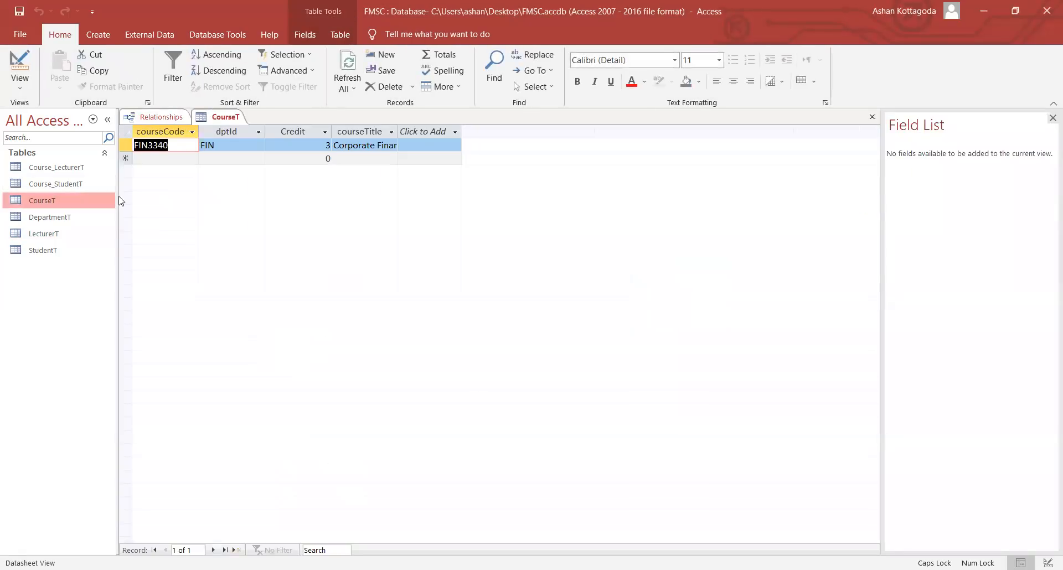
double_click(59, 218)
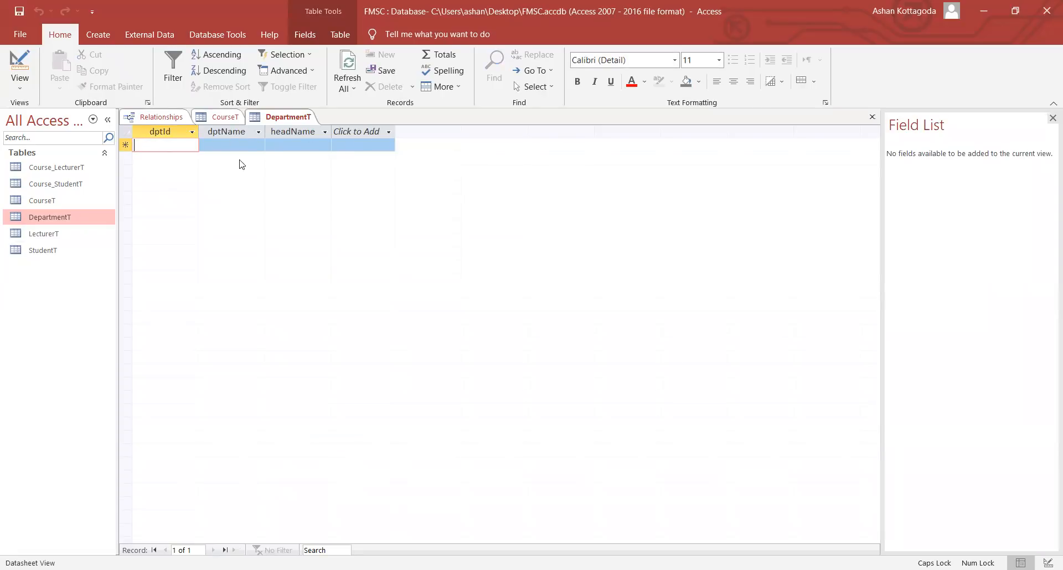
left_click(213, 118)
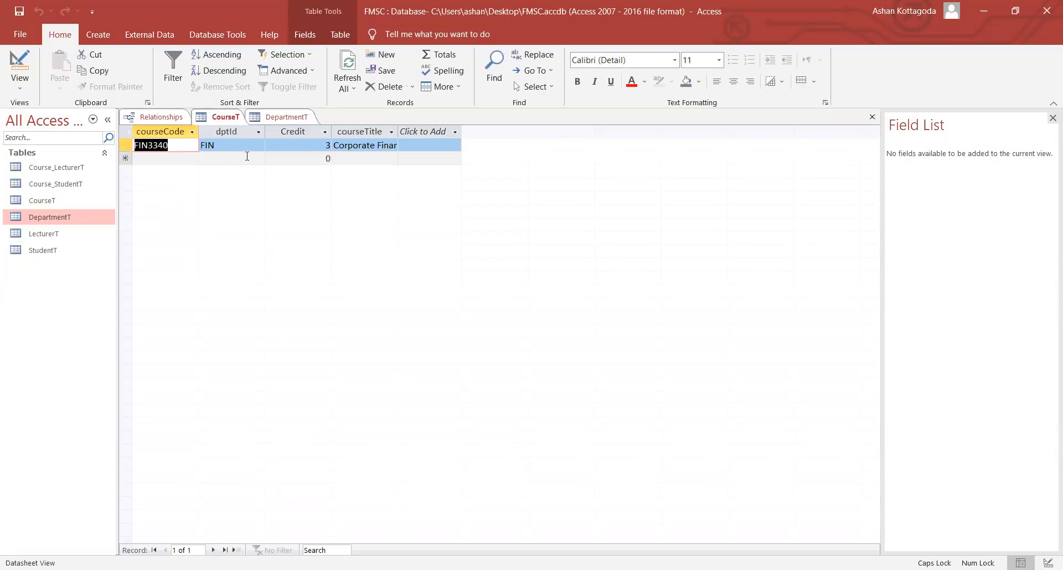
left_click(280, 118)
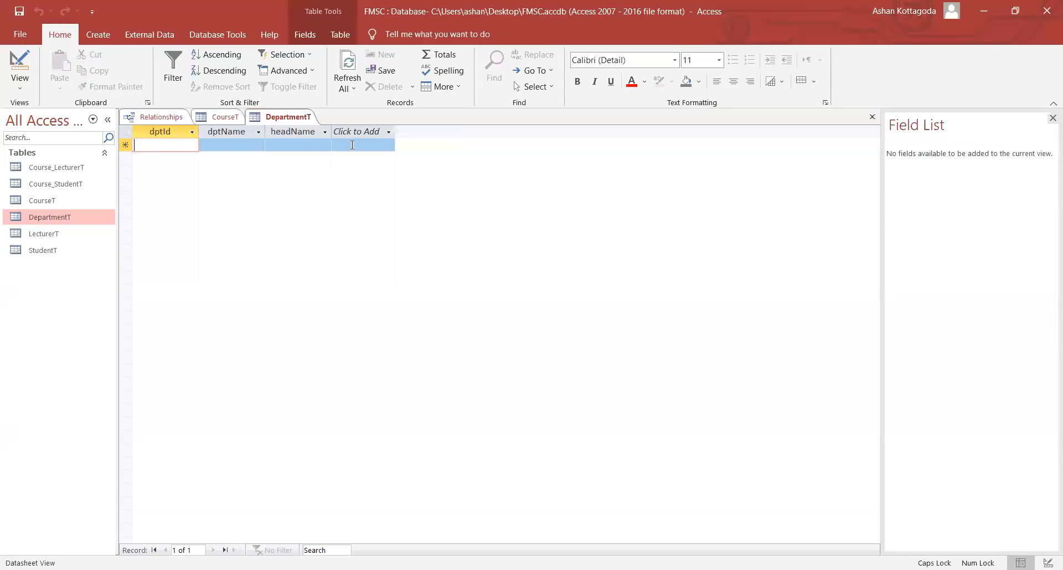
- Compare CourseT's FIN department code with the empty DepartmentT table
left_click(218, 115)
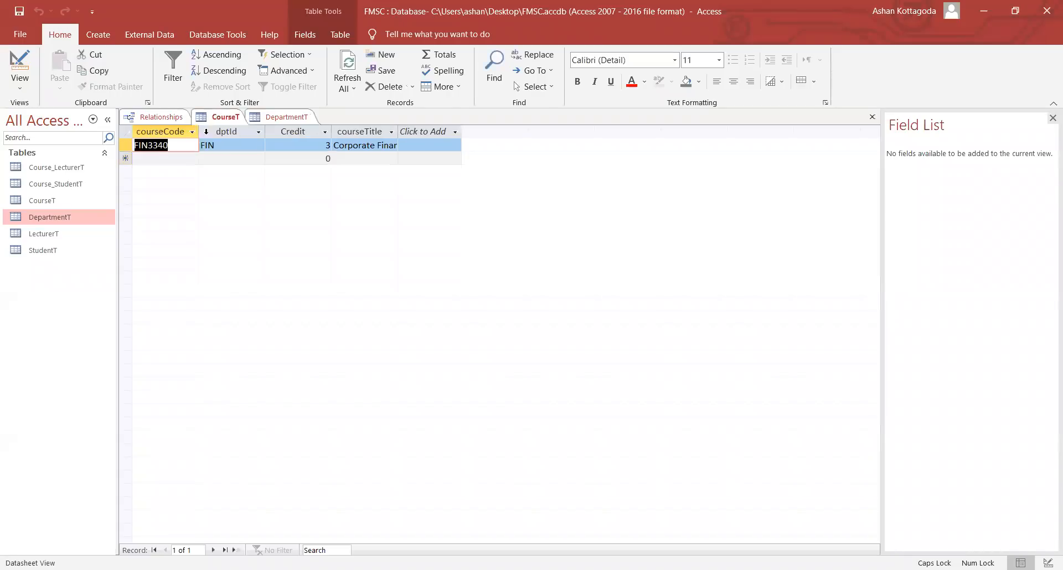
left_click(217, 147)
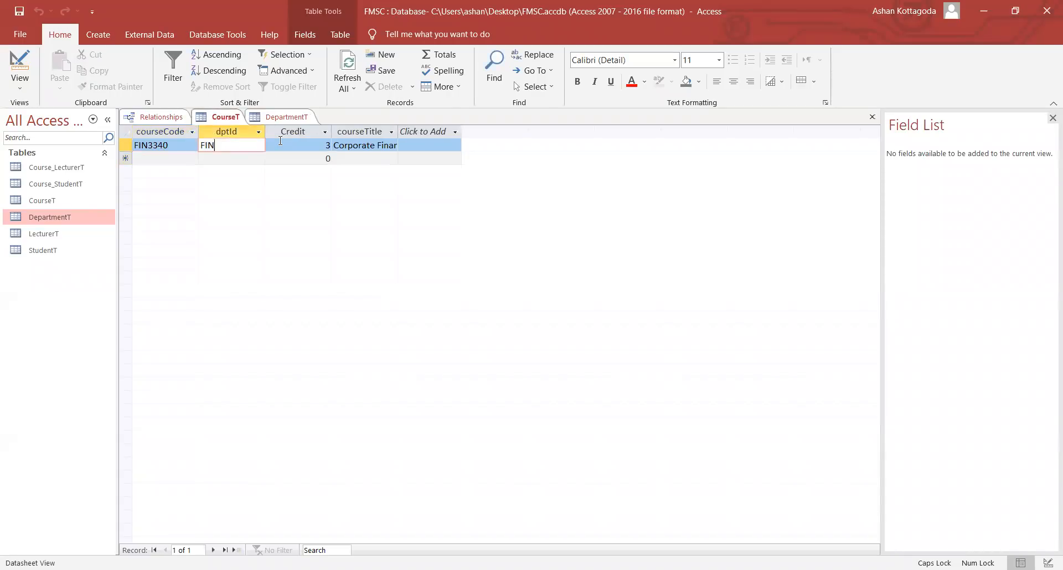
mouse_move(220, 147)
left_mouse_down()
mouse_move(200, 145)
mouse_move(223, 141)
left_mouse_up()
left_click(286, 116)
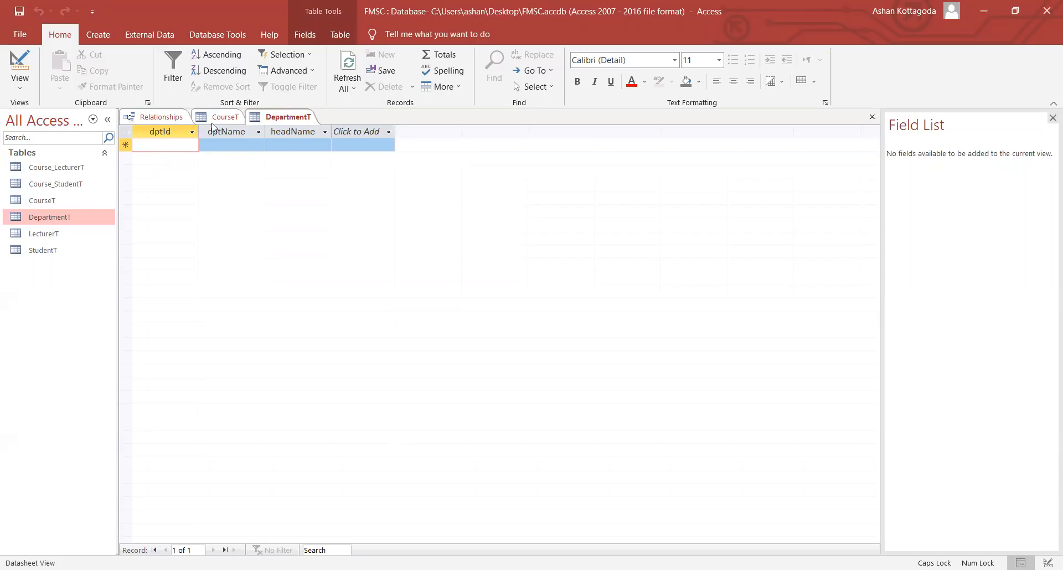
left_click(212, 119)
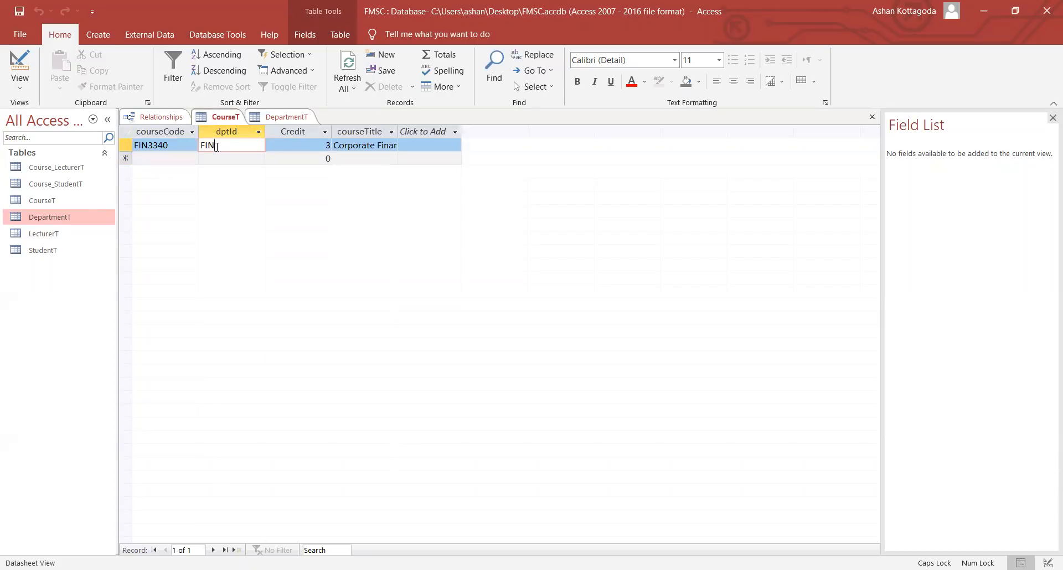
left_click(272, 117)
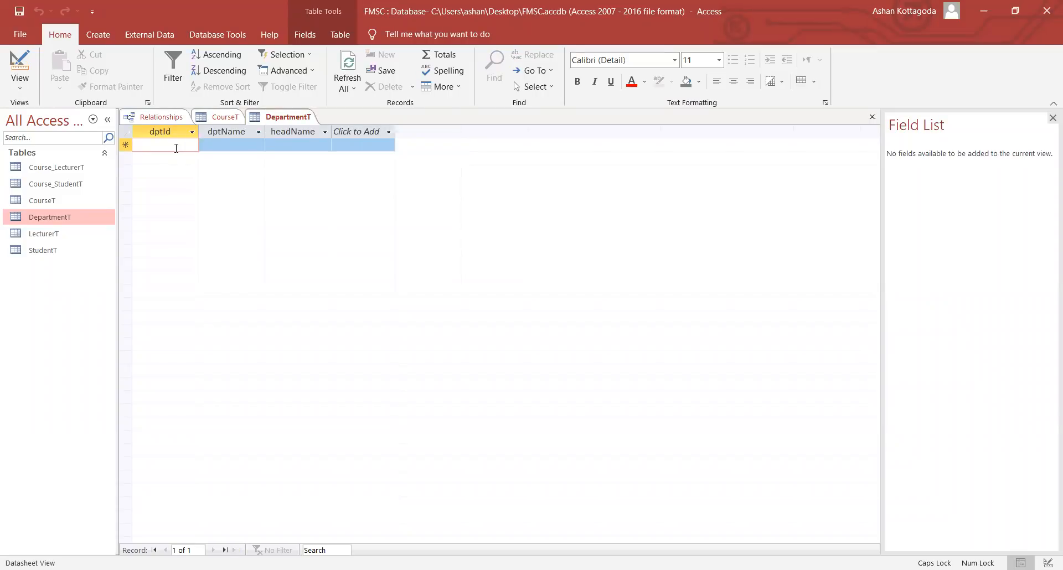
- Enter a DepartmentT record with code FIN, name Finance and head abc
type("FIN")
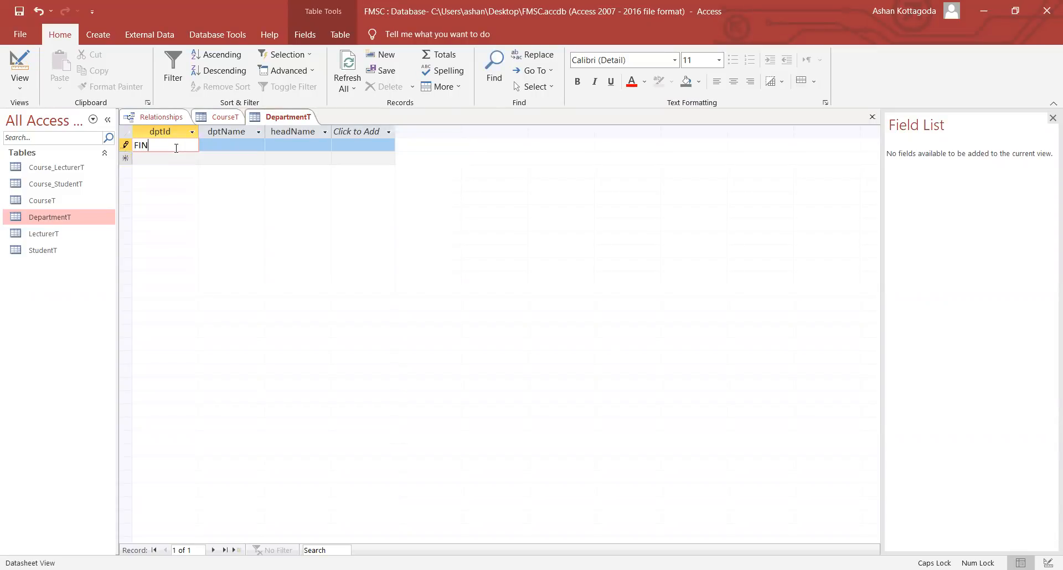
key("Tab")
type("F")
key("Caps_Lock")
type("inance")
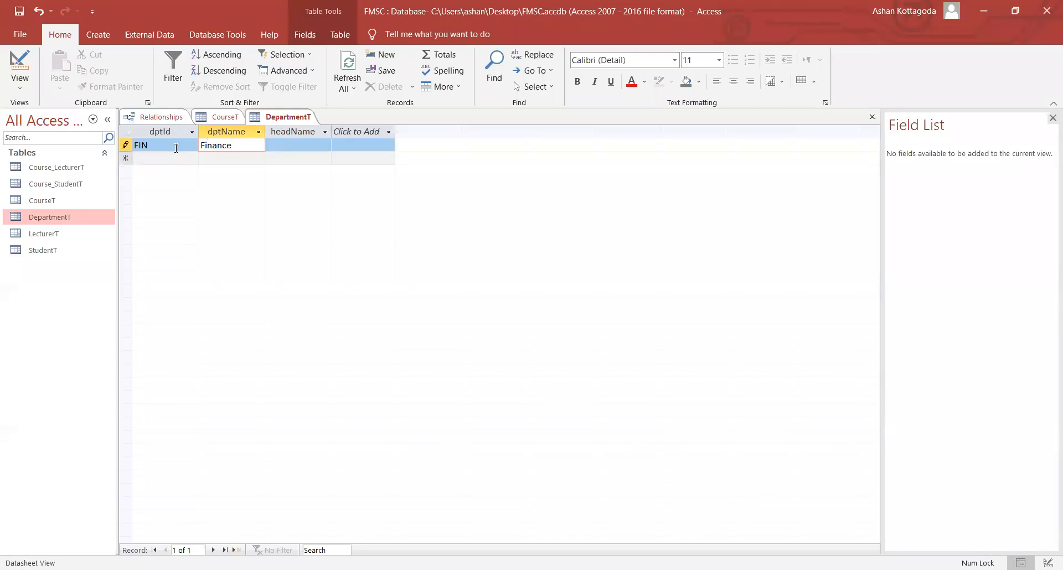
key("Tab")
key("Caps_Lock")
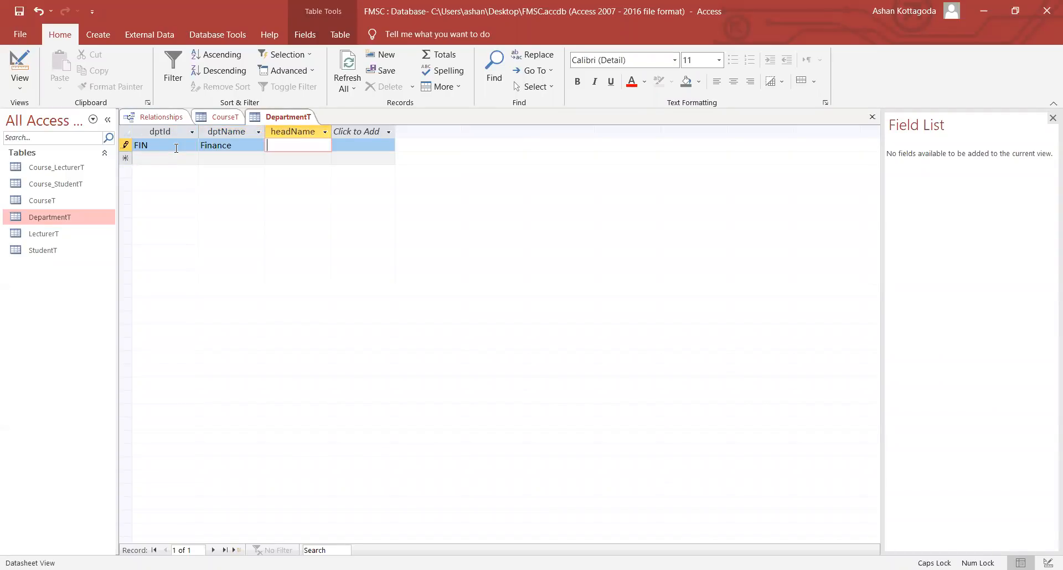
key("Caps_Lock")
type("abc")
- Commit the FIN Finance record, declining the delete prompt to keep it
left_click(218, 117)
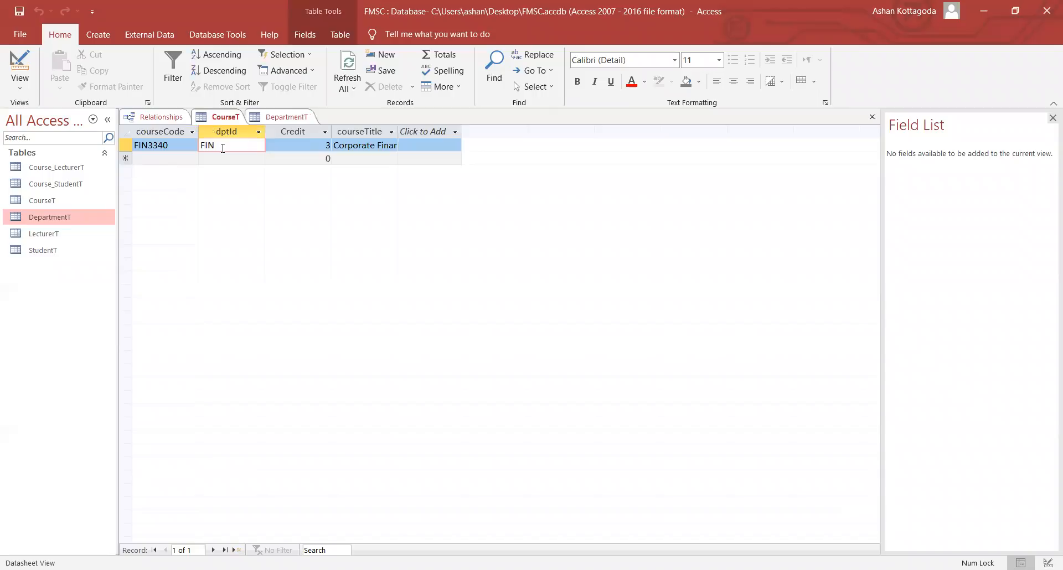
double_click(211, 146)
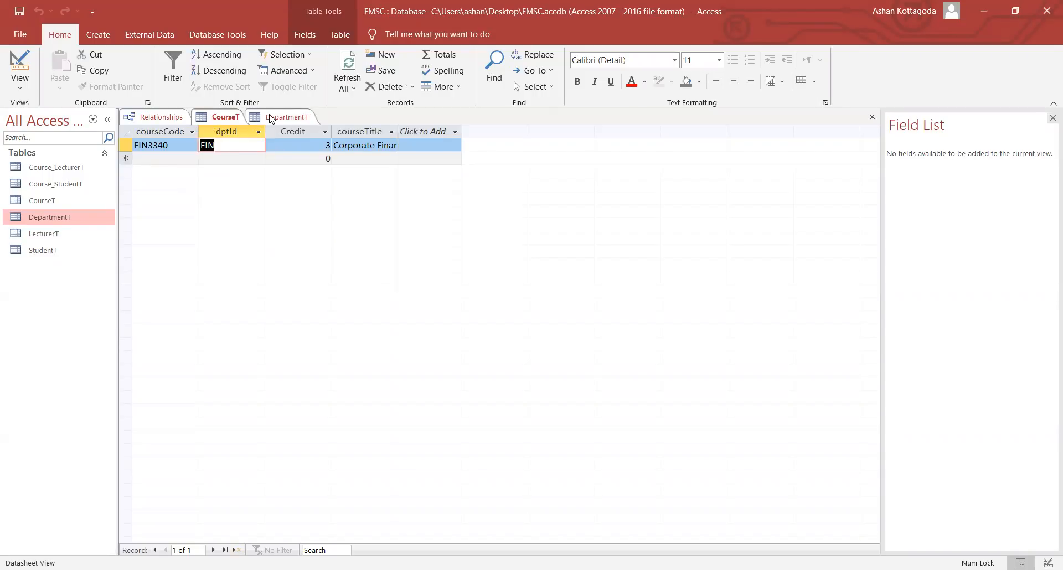
left_click(268, 118)
left_click(156, 145)
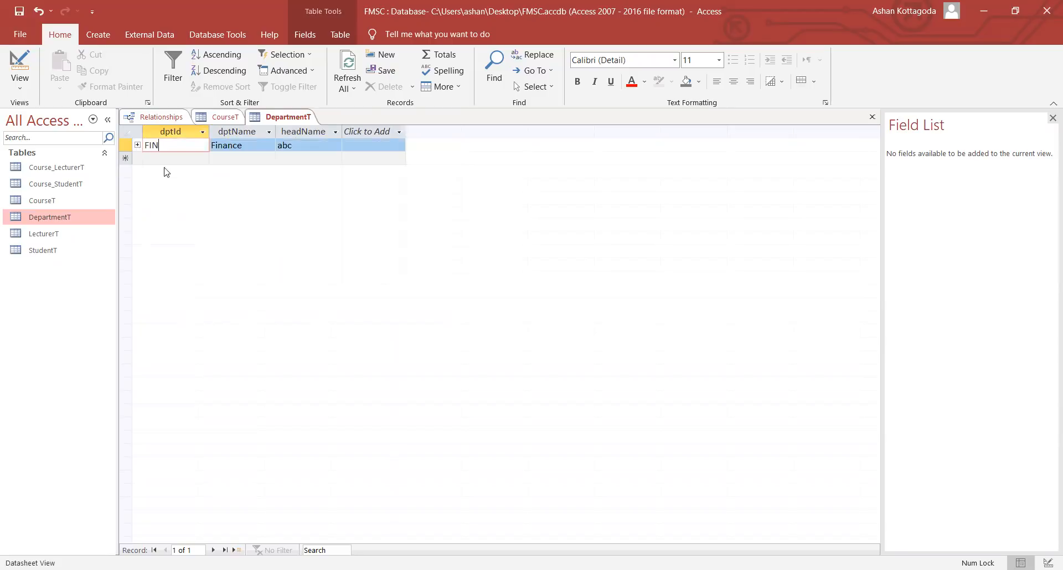
key("Delete")
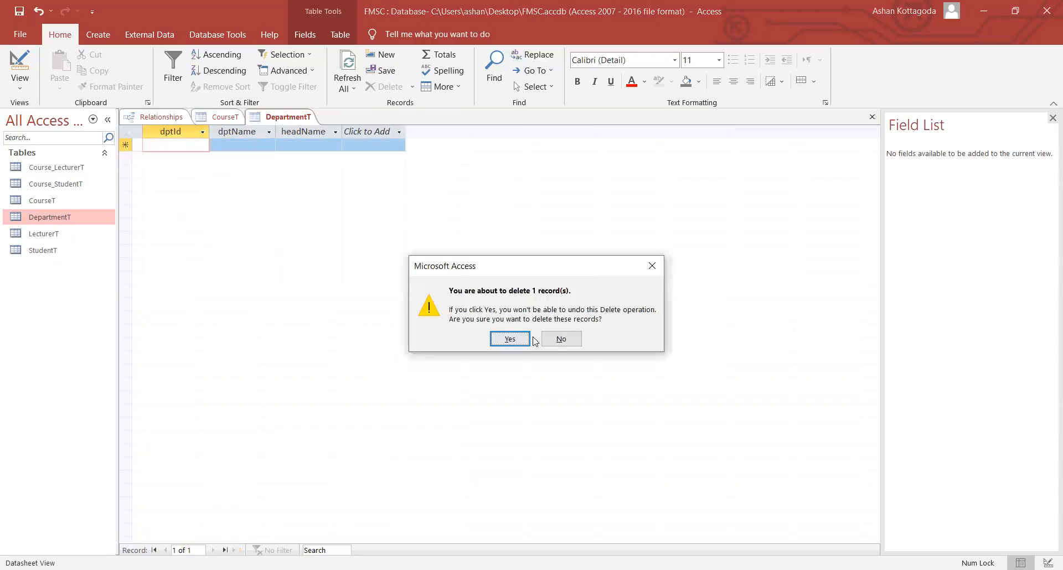
left_click(560, 339)
left_click(245, 157)
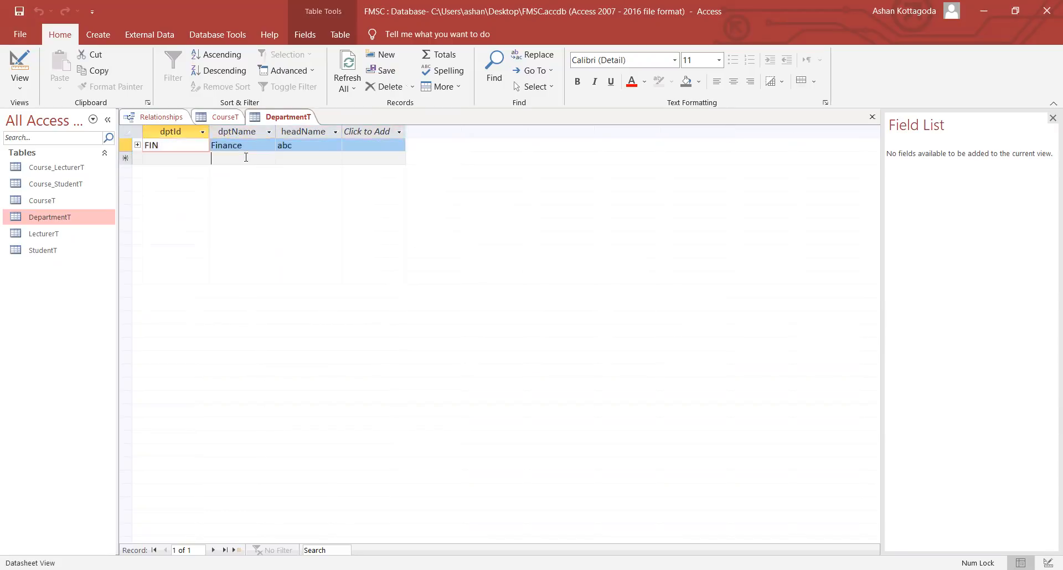
- Close the DepartmentT and CourseT datasheets
right_click(273, 122)
left_click(283, 143)
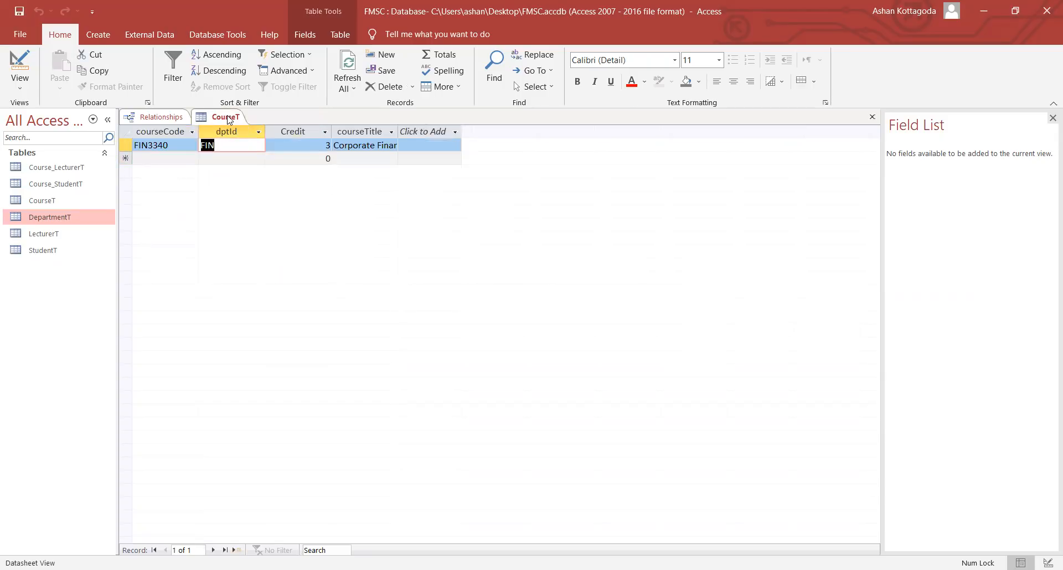
right_click(228, 118)
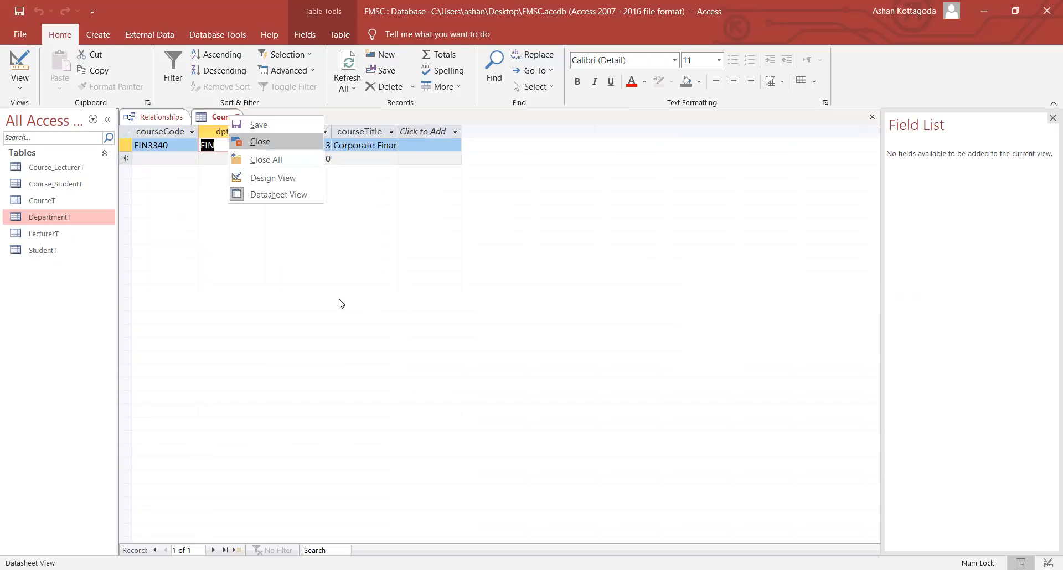
key("Return")
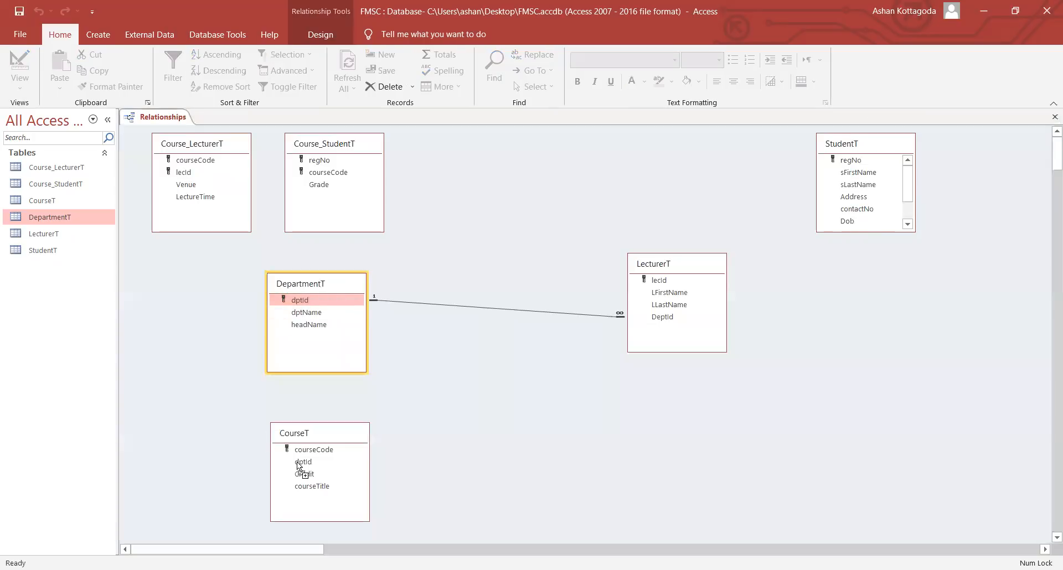
- Create the DepartmentT–CourseT link with referential integrity and cascade updates
left_click(447, 233)
left_click(455, 250)
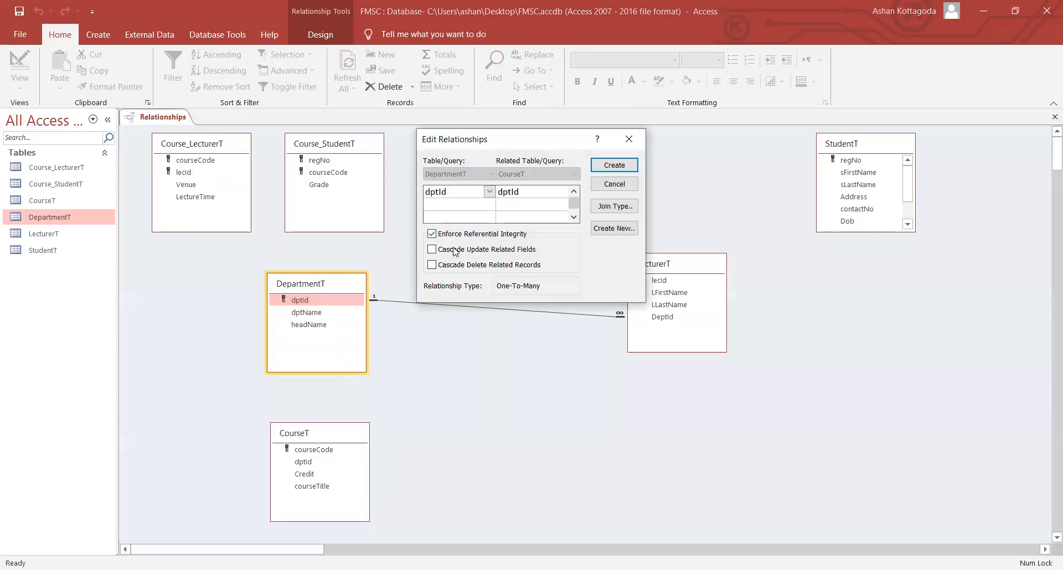
left_click(609, 165)
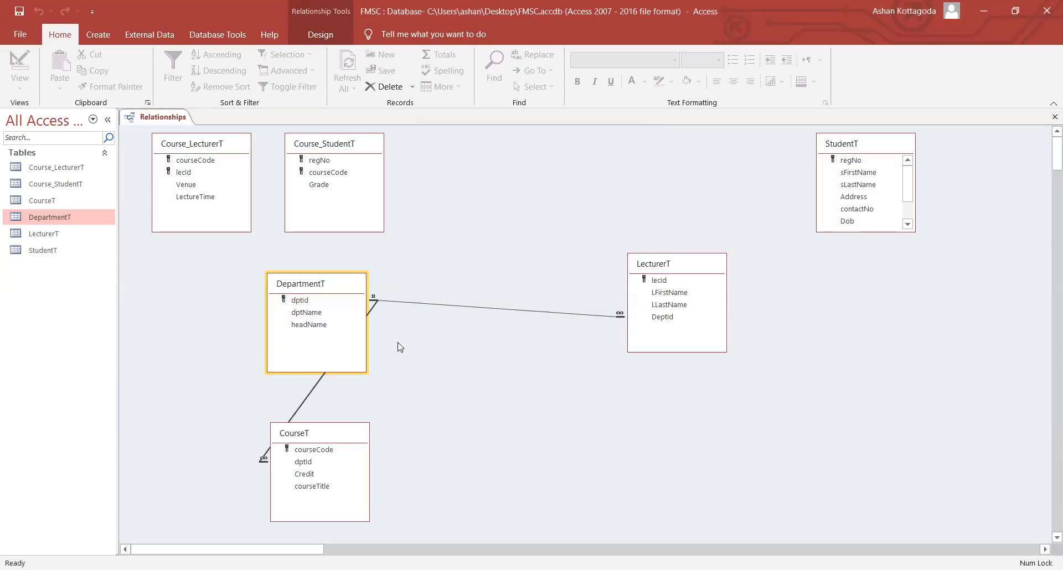
- Move CourseT to the top right and LecturerT further down the diagram
left_click(340, 438)
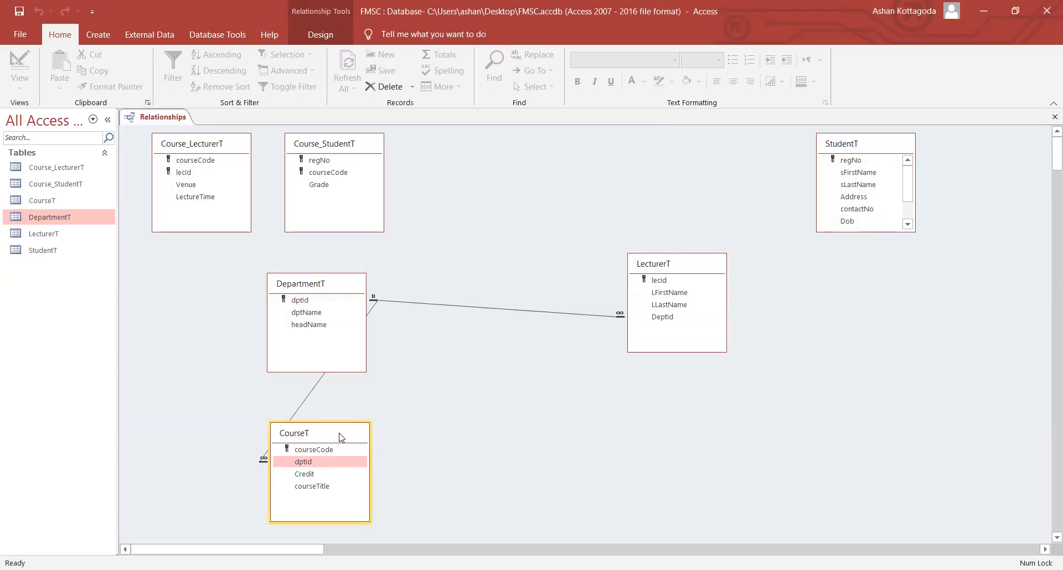
left_click_drag(340, 438, 695, 154)
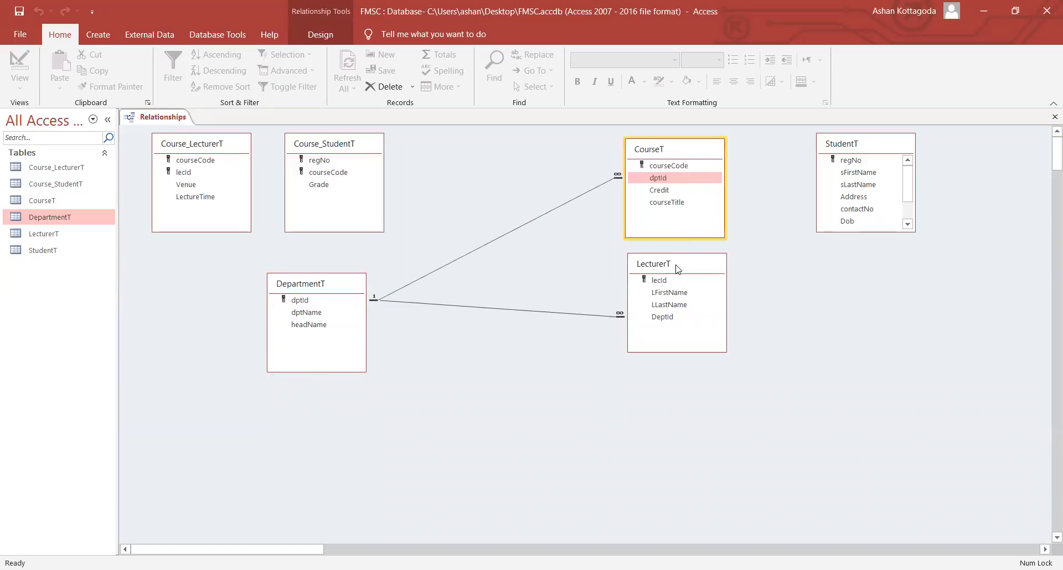
left_click(678, 272)
left_click_drag(676, 270, 679, 371)
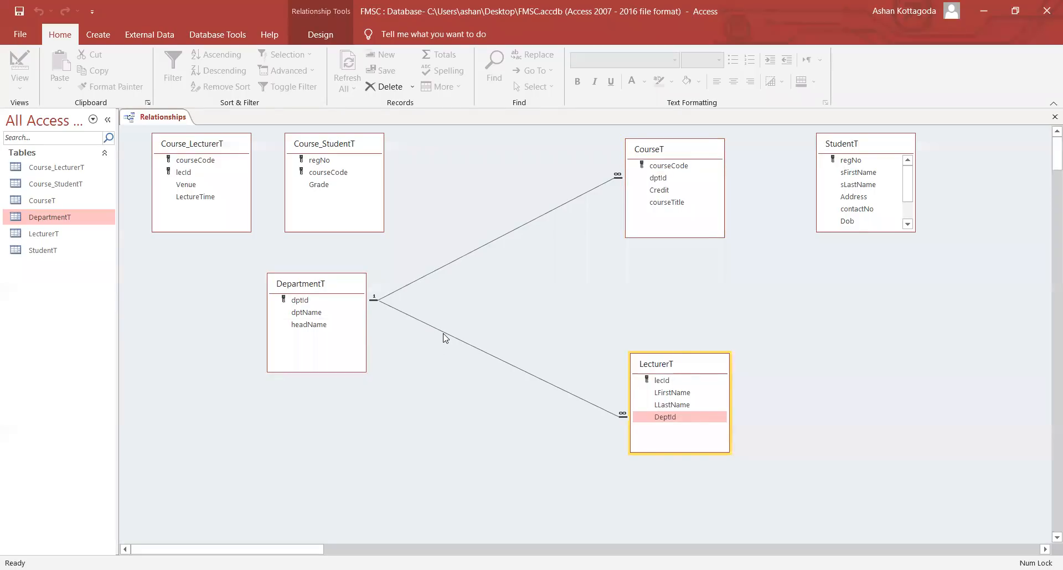
double_click(35, 235)
left_click(379, 142)
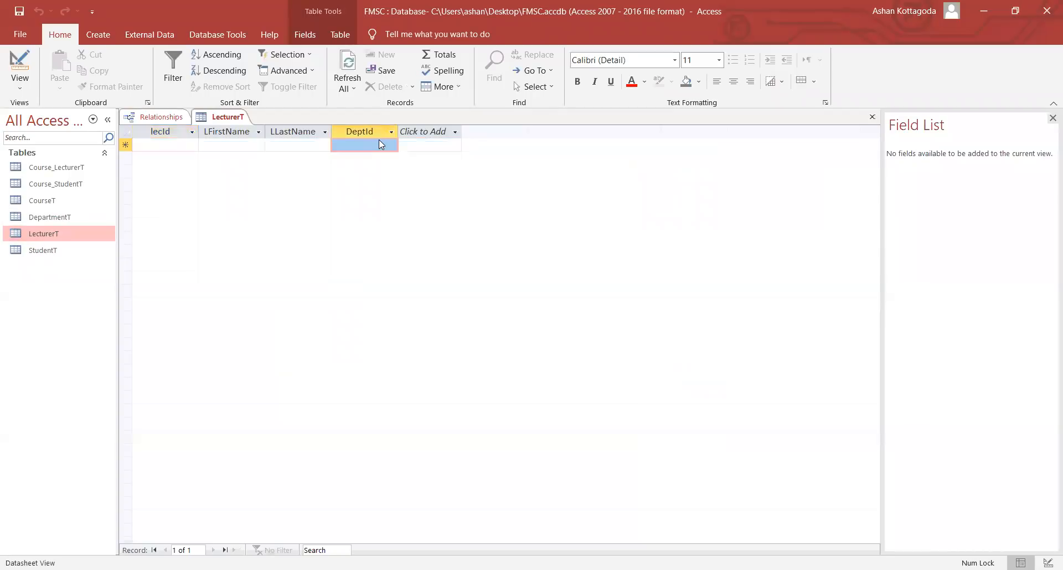
left_click(378, 142)
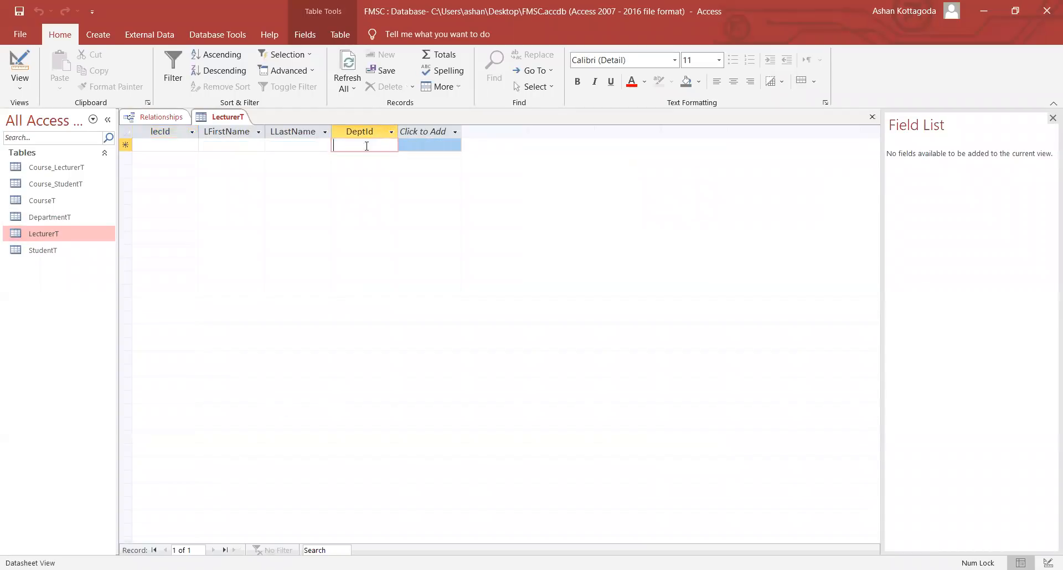
right_click(230, 123)
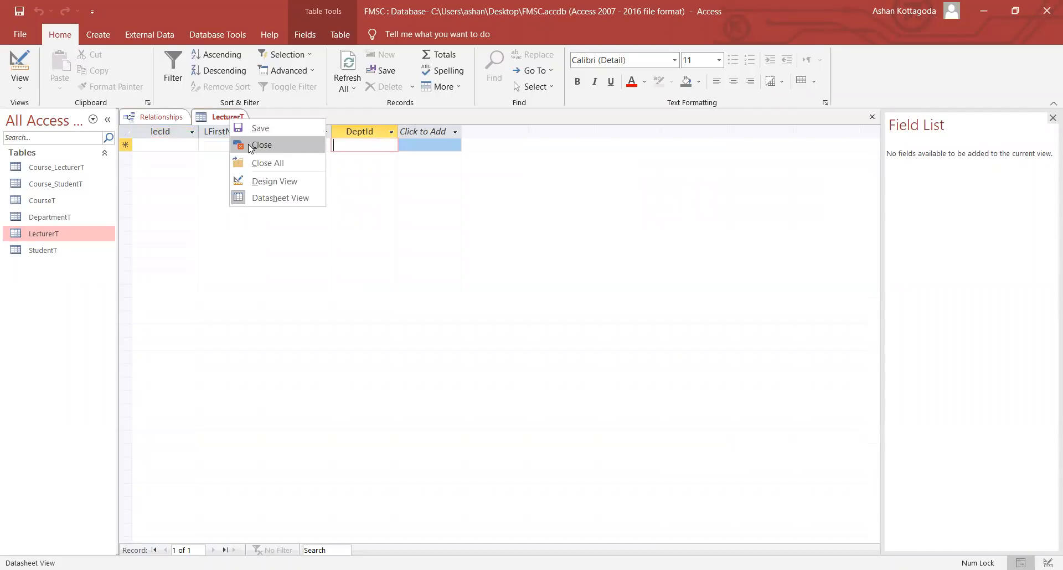
left_click(250, 146)
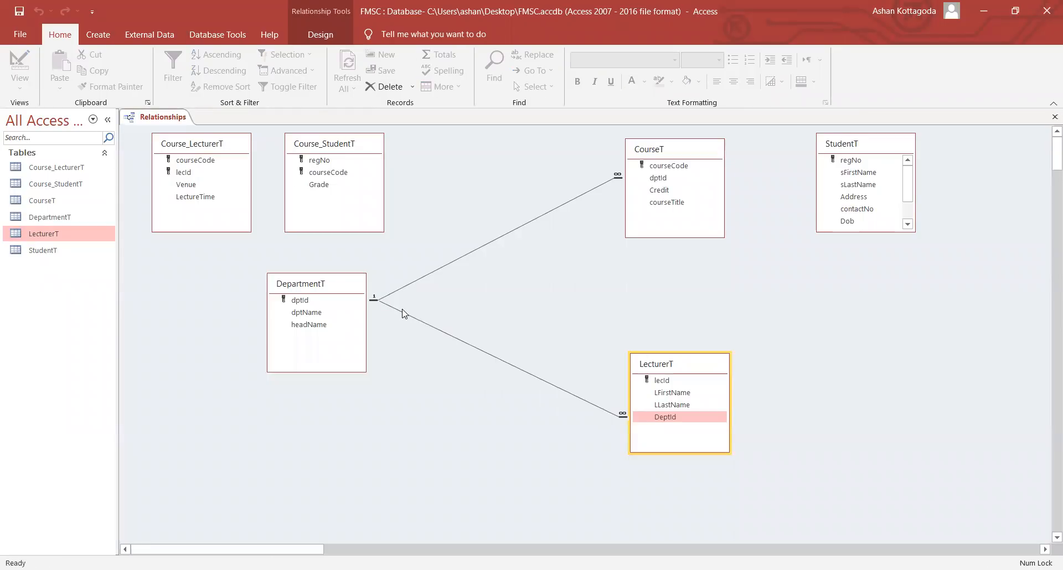
- Open DepartmentT and add department ACC, Accountancy, with head xyz
left_click(297, 302)
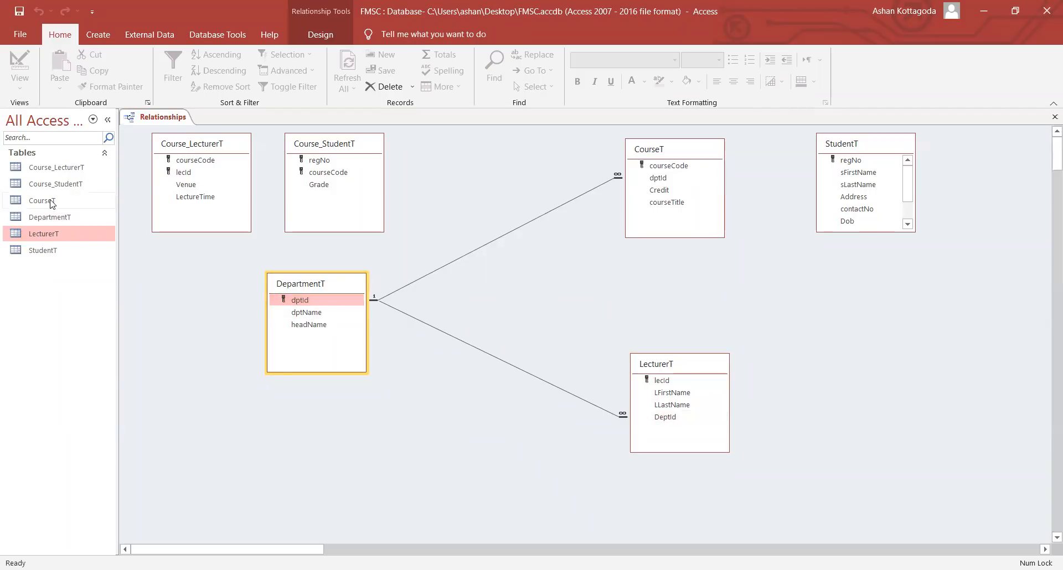
double_click(57, 218)
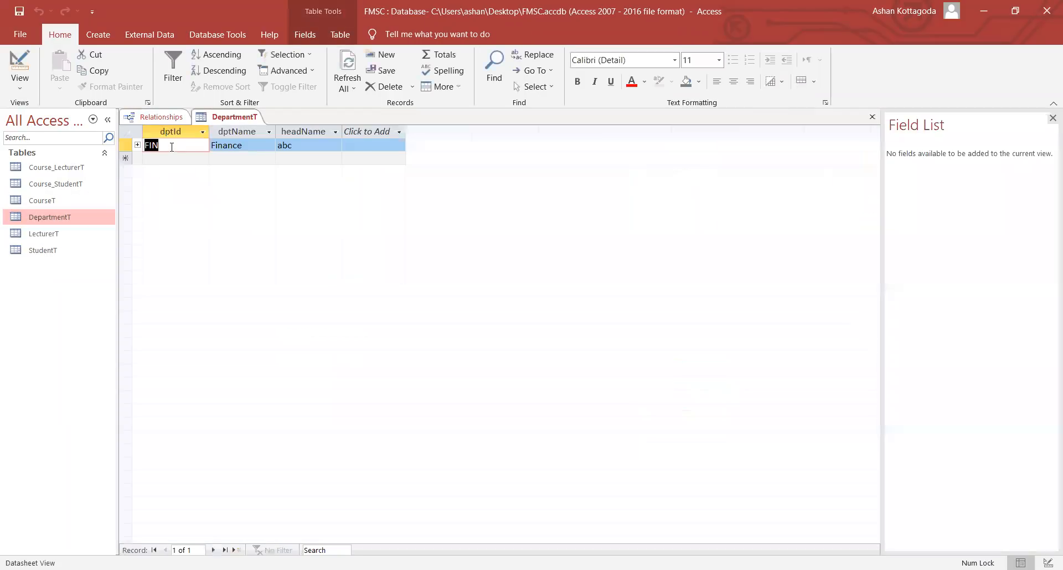
left_click(167, 158)
type("A")
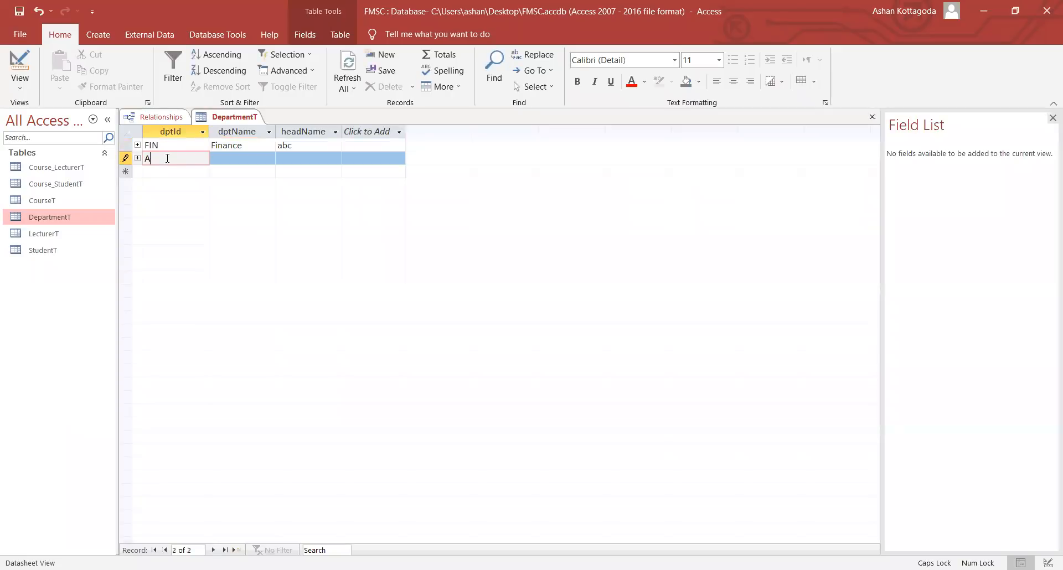
key("Caps_Lock")
type("CC")
key("Tab")
type("A")
key("Caps_Lock")
type("ccounti")
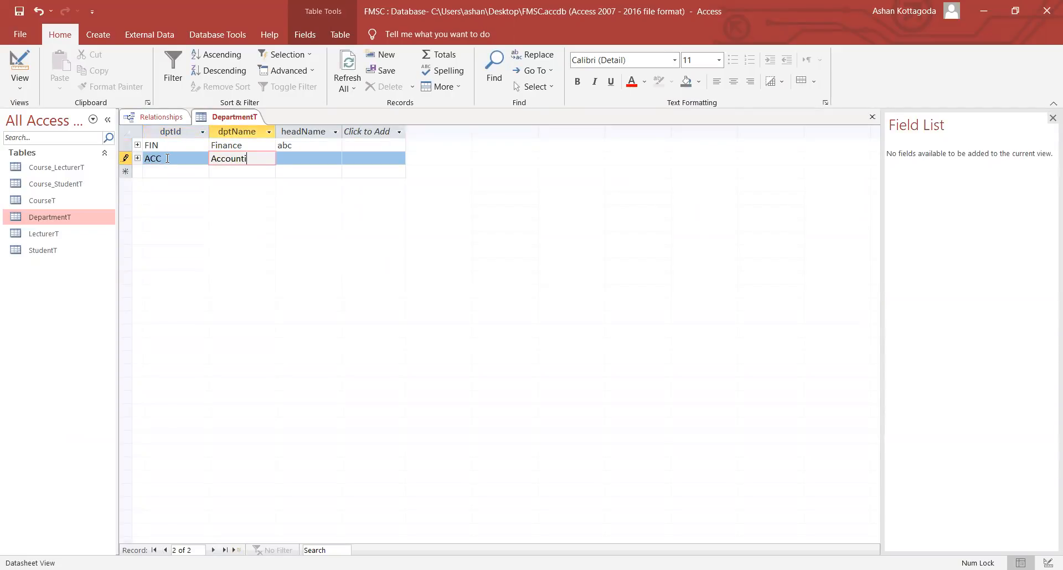
key("BackSpace")
type("ancy")
key("Tab")
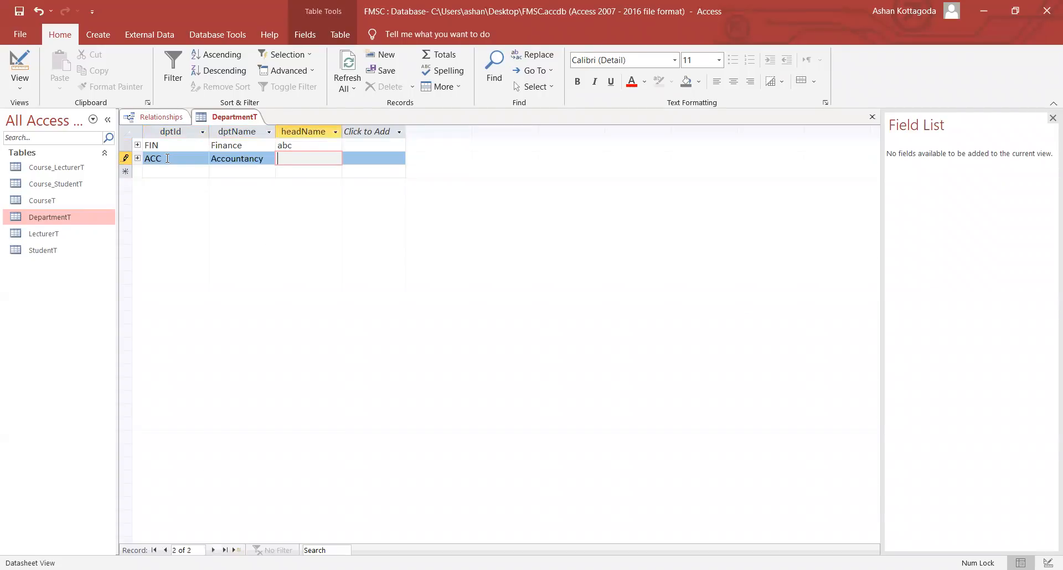
type("xyz")
left_click(64, 205)
- Open CourseT and enter department code ACC in a new course row
double_click(59, 201)
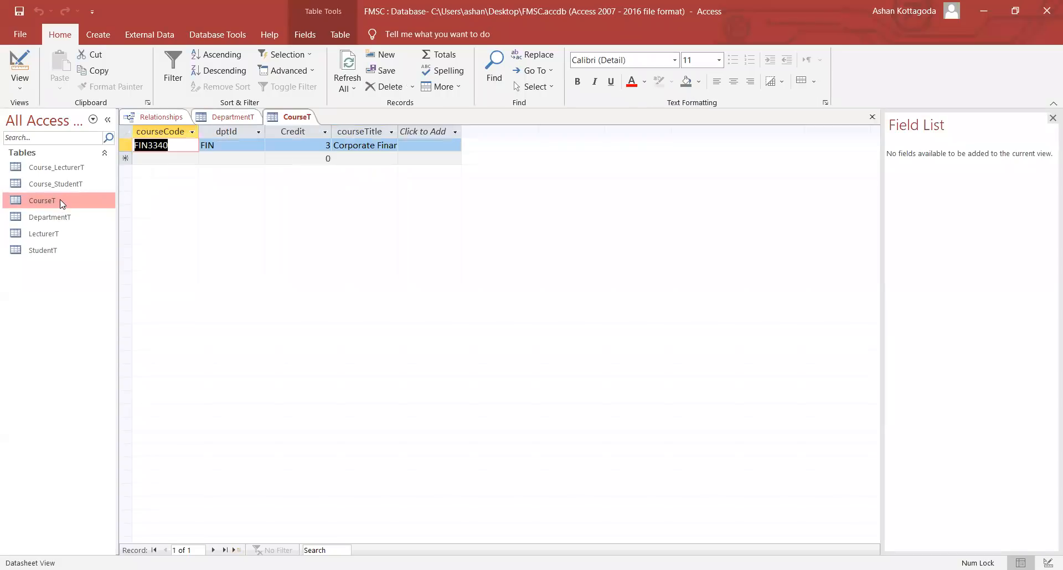
left_click(240, 160)
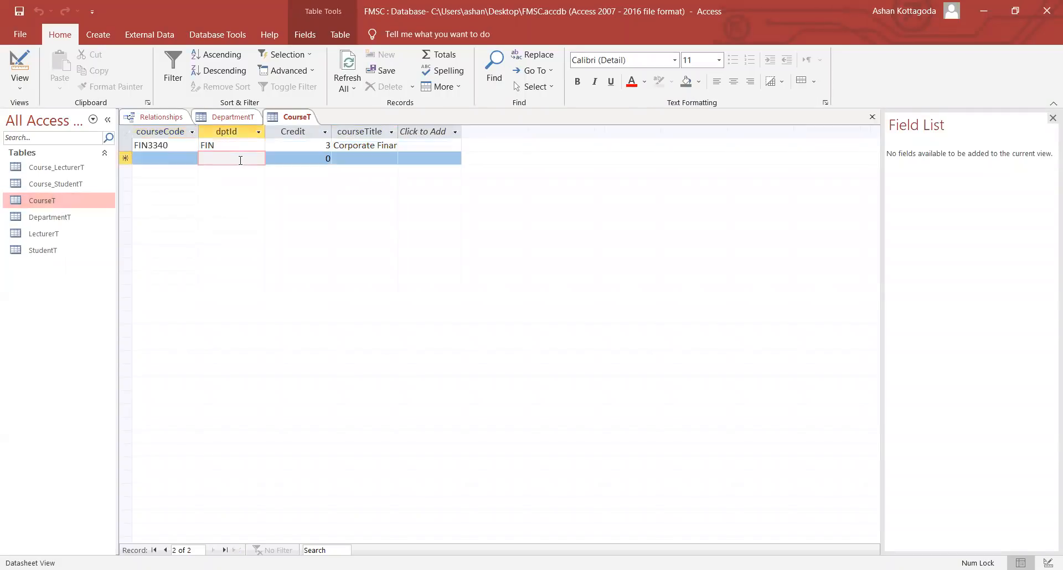
key("Caps_Lock")
type("FIN")
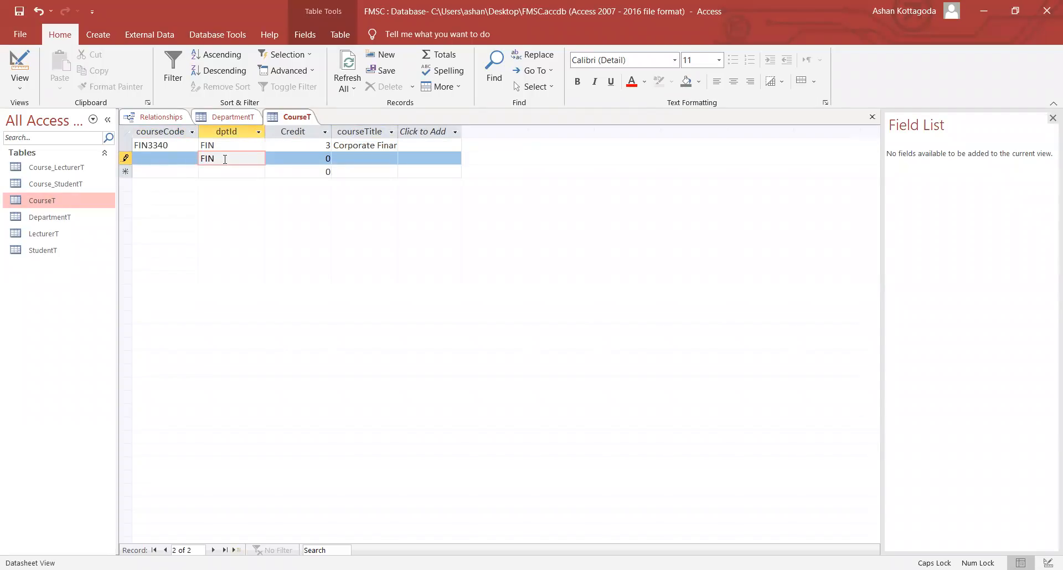
key("BackSpace")
key("BackSpace")
type("ACC")
left_click(259, 172)
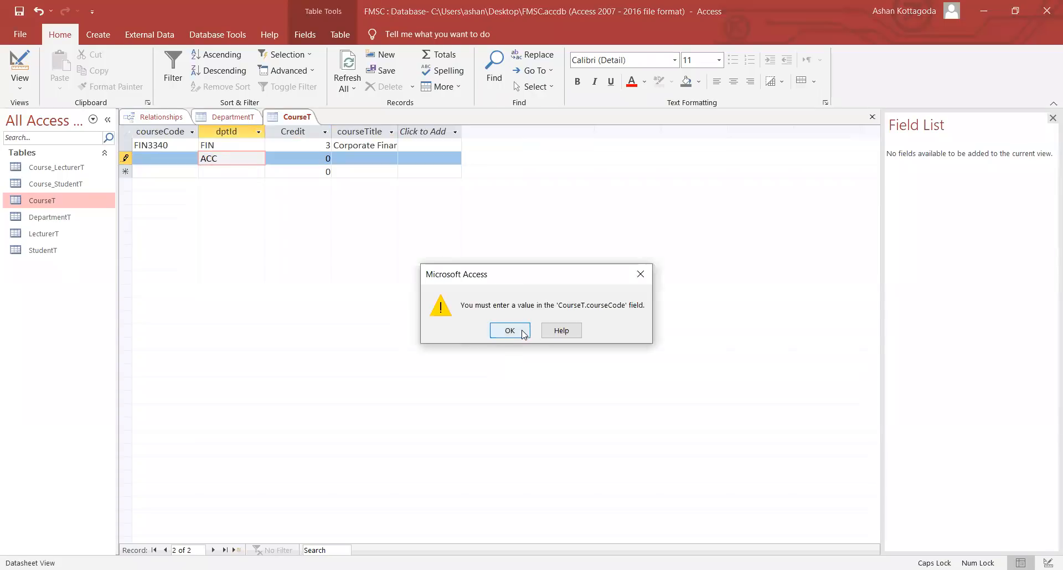
left_click(509, 330)
- Enter course code ACC2340, which is rejected for lacking a related department
left_click(169, 156)
type("ACC2340")
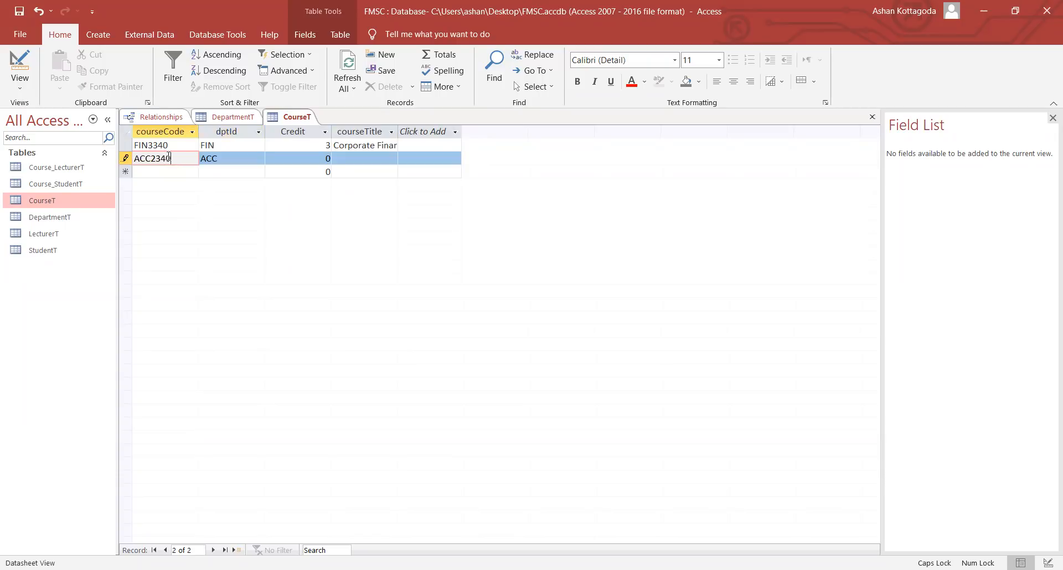
left_click(212, 170)
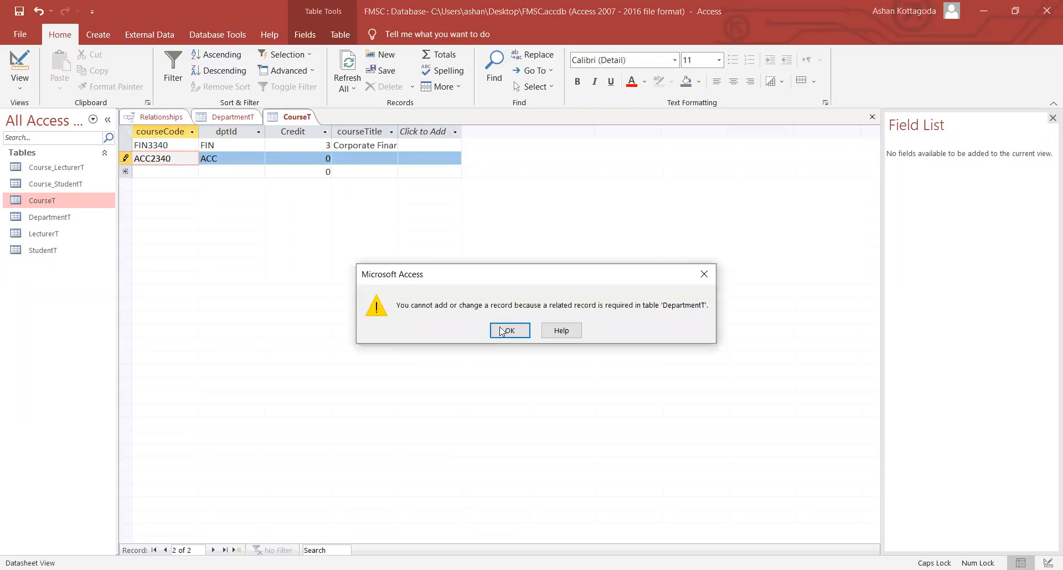
left_click(509, 331)
left_click(241, 158)
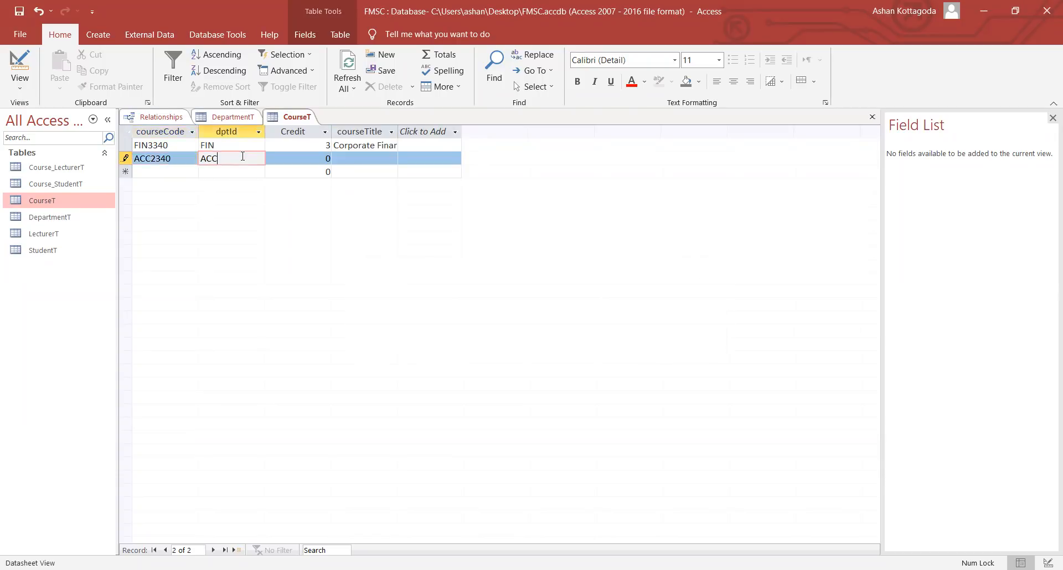
left_click(177, 170)
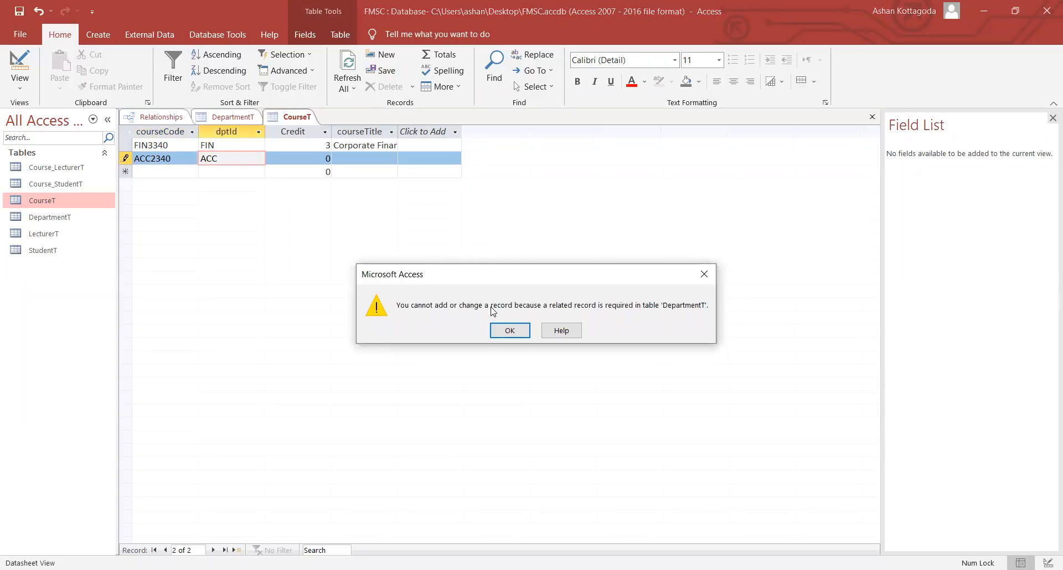
left_click(509, 330)
- Save the Accountancy department record, then reselect the ACC2340 course's department code
left_click(226, 117)
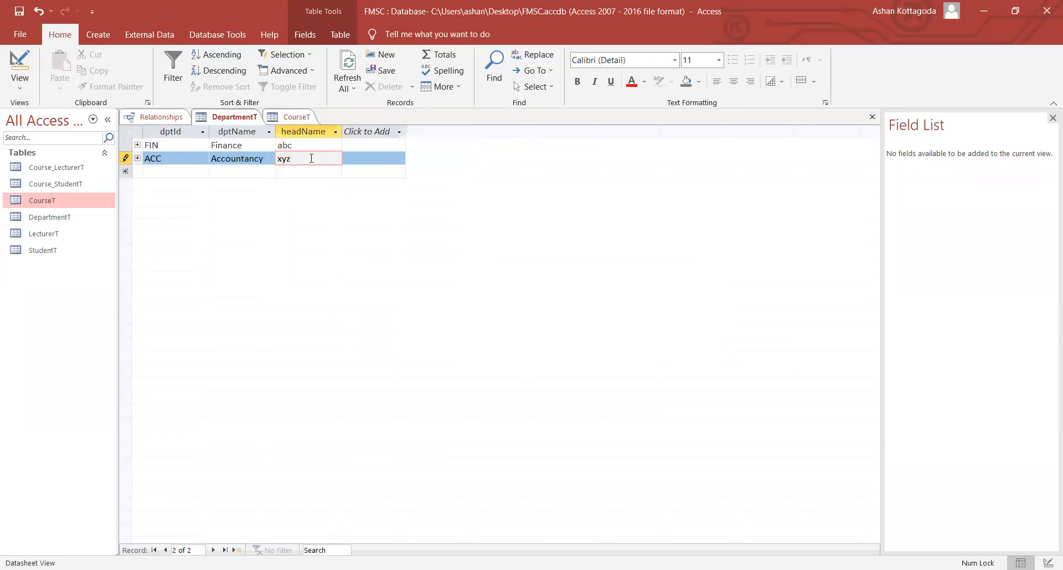
left_click(259, 172)
left_click(289, 116)
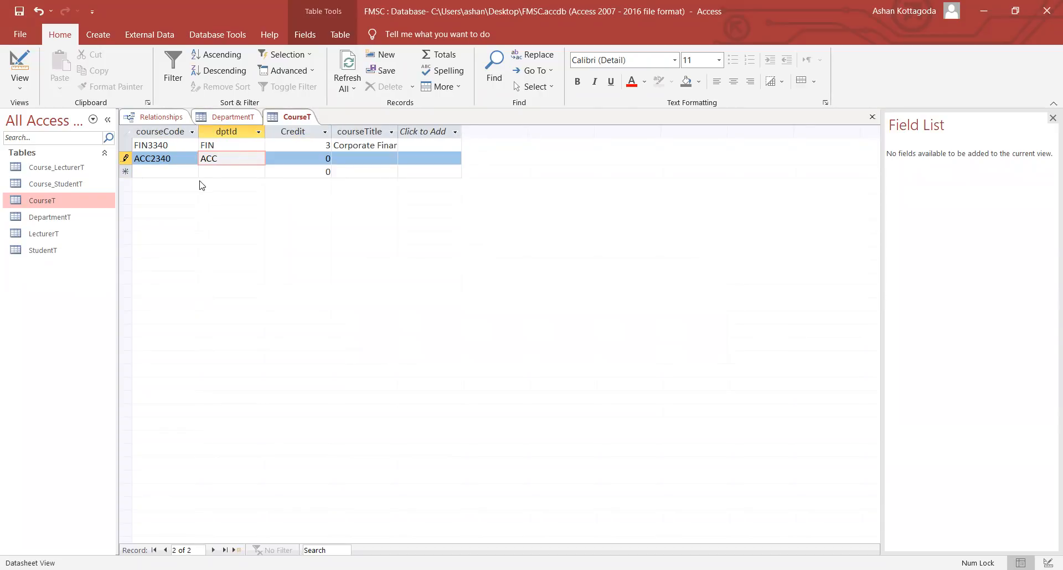
left_click(202, 174)
left_click(219, 160)
left_click(220, 170)
left_click(222, 158)
left_click(200, 160)
- Try department code MAR for the course, undo it after the rejection, and return to DepartmentT
key("Caps_Lock")
type("MAR")
left_click(424, 173)
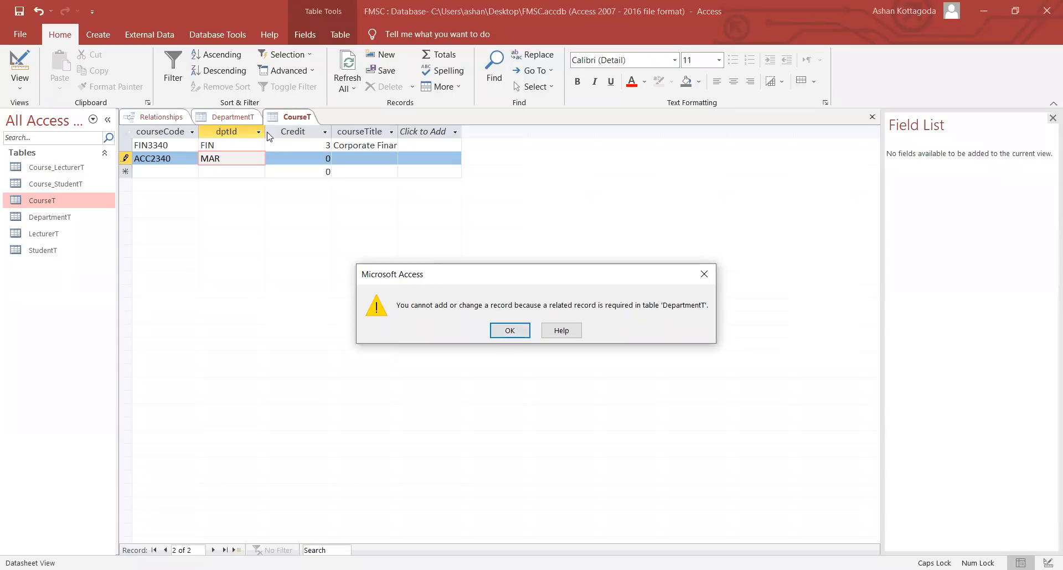
key("Return")
key("BackSpace")
key("BackSpace")
key("BackSpace")
left_click(234, 117)
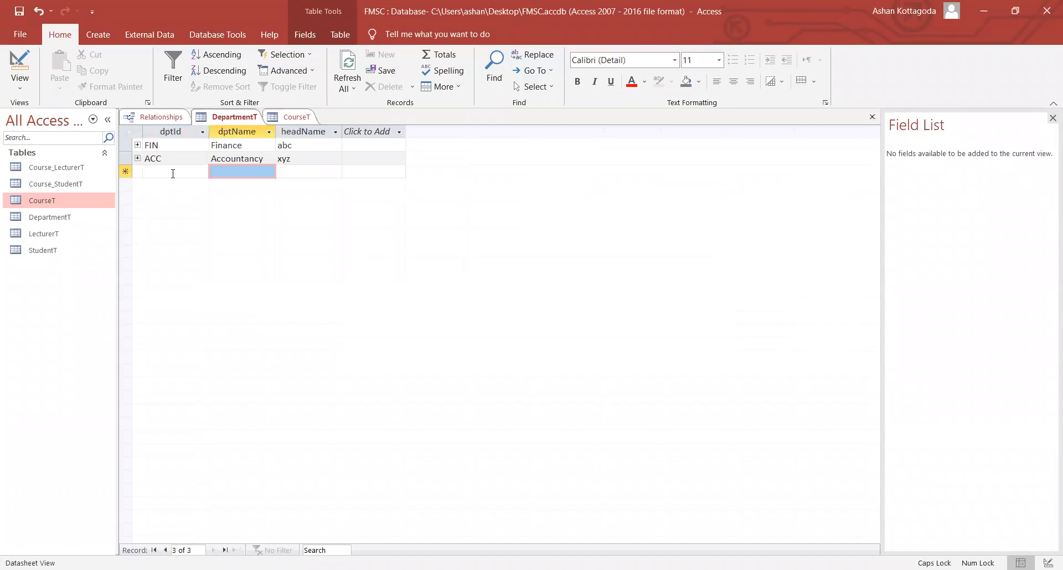
- Add and save department MAR, Marketing, with head ghi in DepartmentT
left_click(171, 175)
type("MAR")
key("Tab")
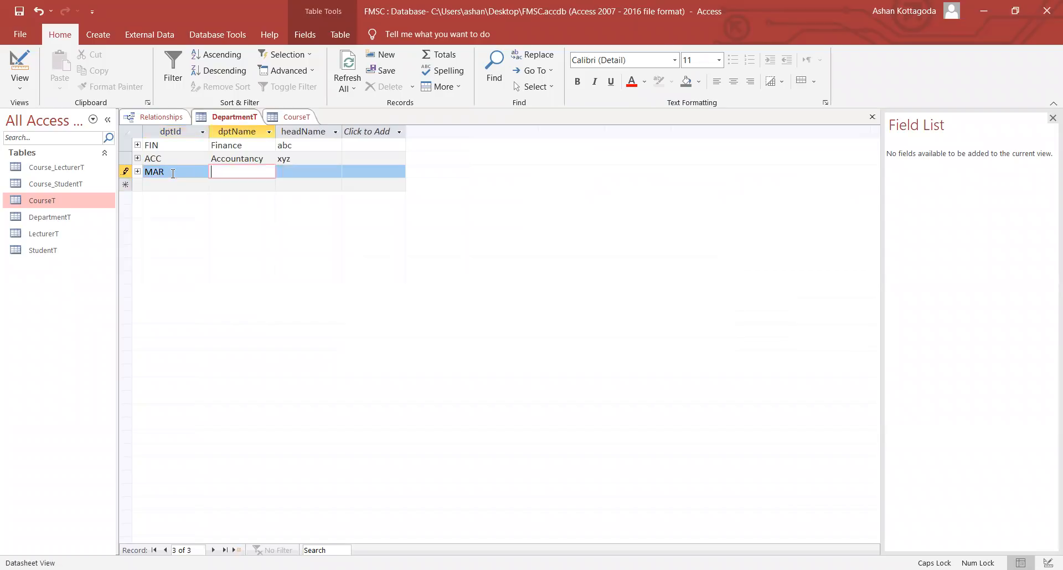
type("M")
key("Caps_Lock")
type("arketing")
key("Tab")
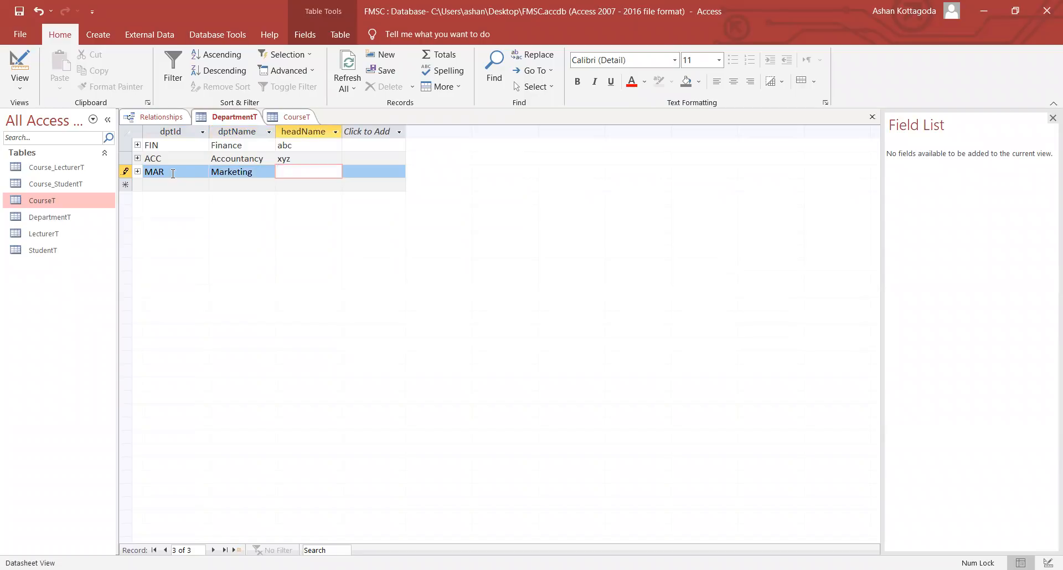
type("ghi")
left_click(247, 185)
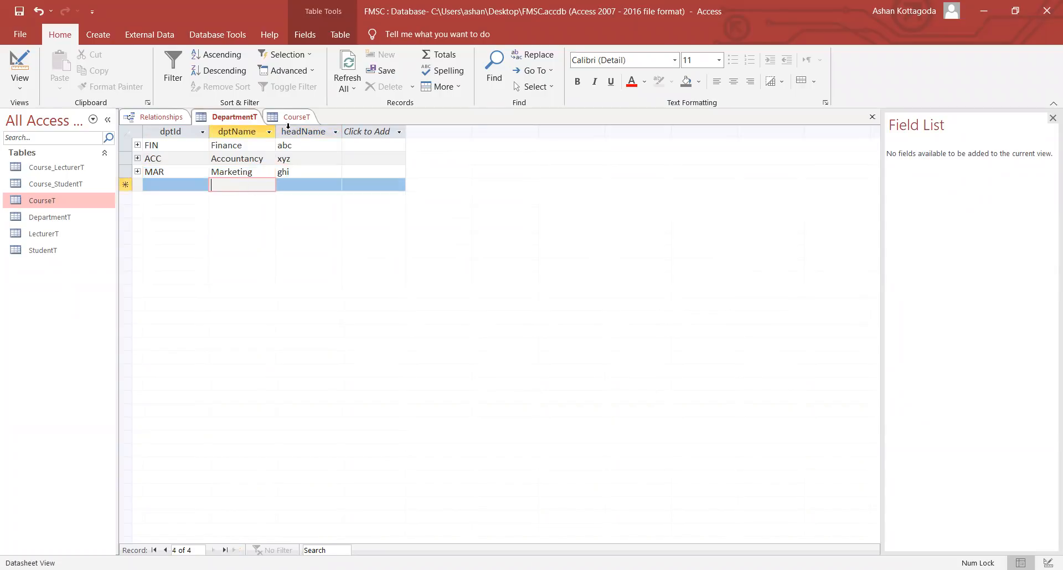
- Set the second course's dptId to MAR and its code to MAR2340
left_click(285, 121)
key("Caps_Lock")
type("MAR")
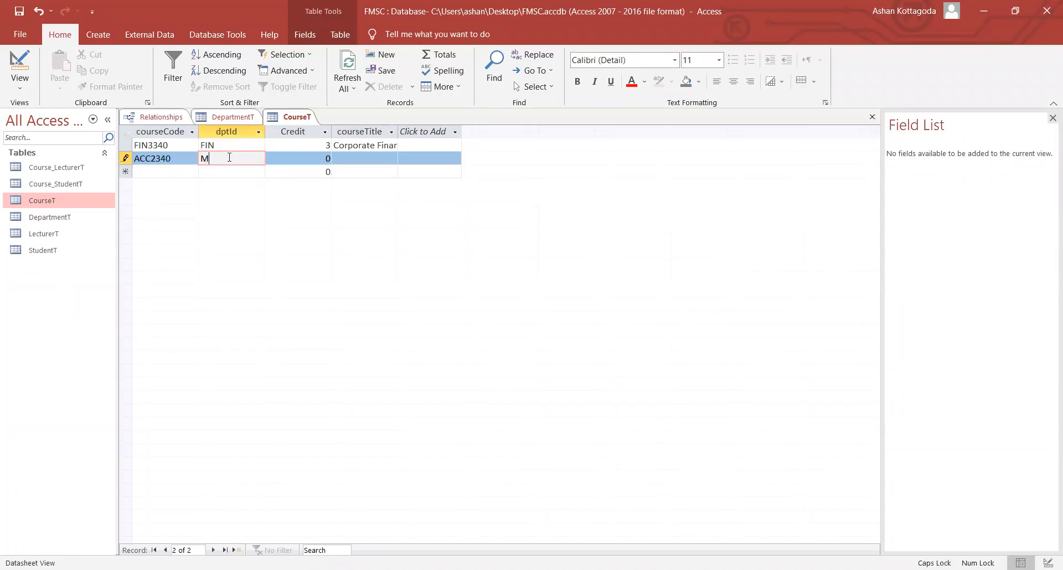
left_click(227, 173)
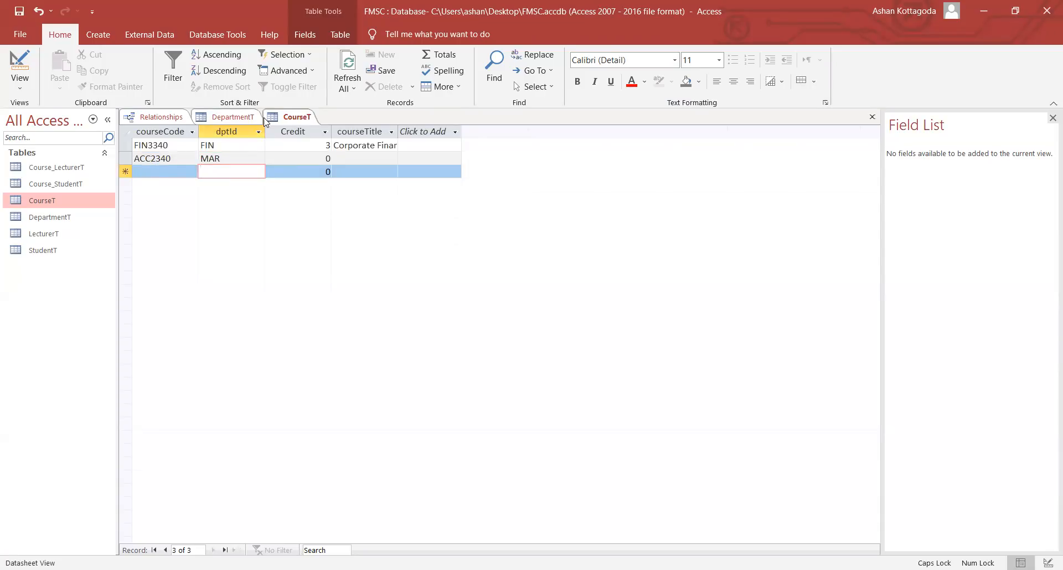
left_click_drag(154, 158, 129, 159)
type("MR2")
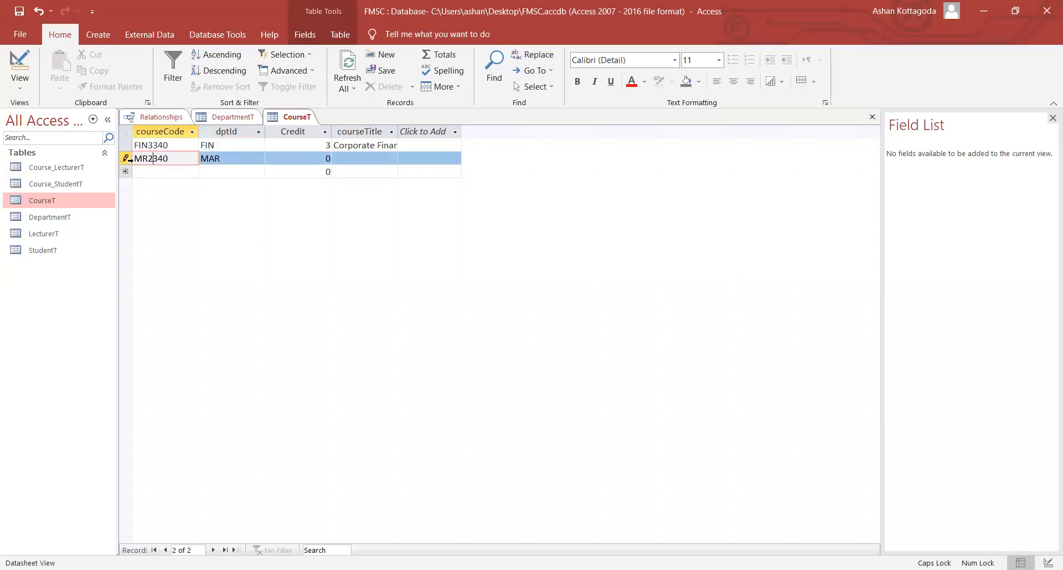
key("BackSpace")
key("BackSpace")
type("AR2")
right_click(282, 115)
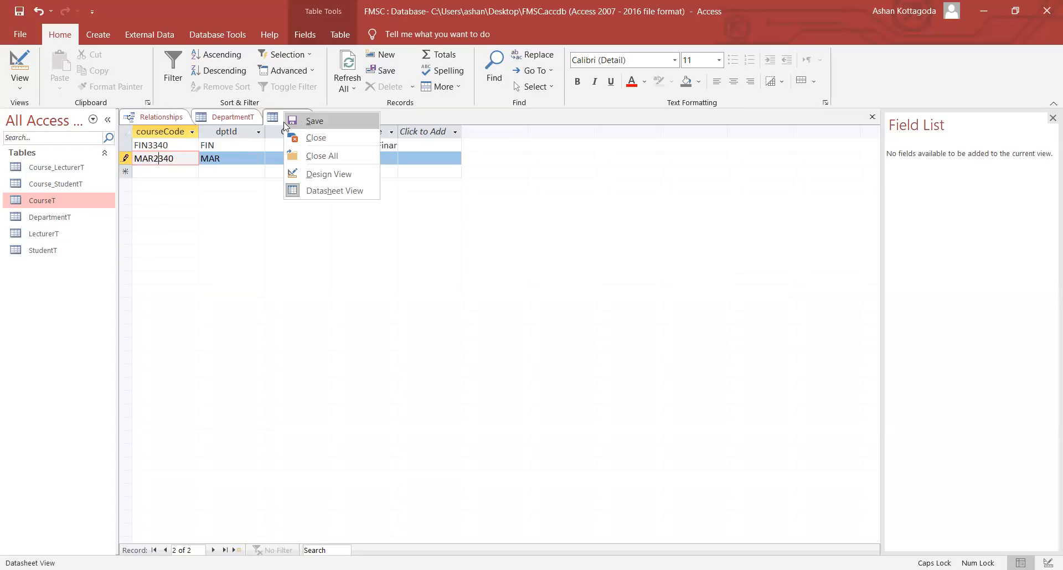
- Close DepartmentT, then place LecturerT below CourseT and StudentT below LecturerT, enlarged
right_click(228, 119)
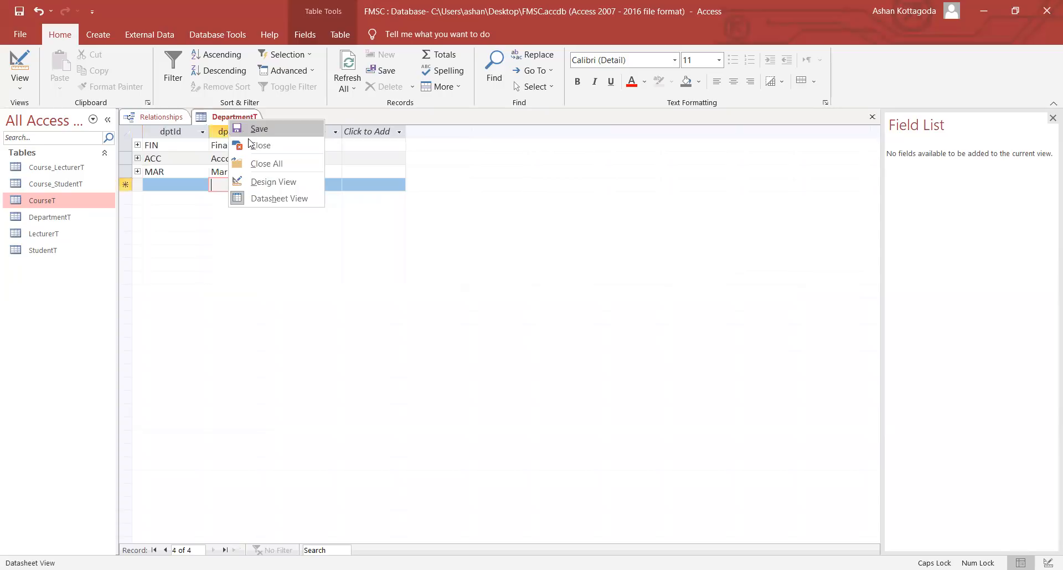
left_click(250, 145)
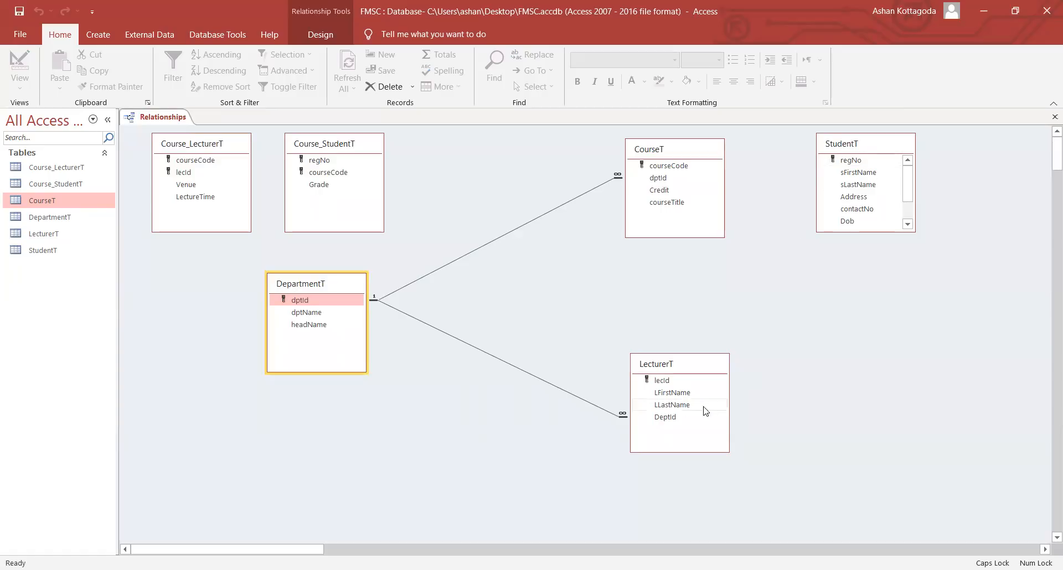
left_click(672, 357)
left_click_drag(672, 355, 669, 244)
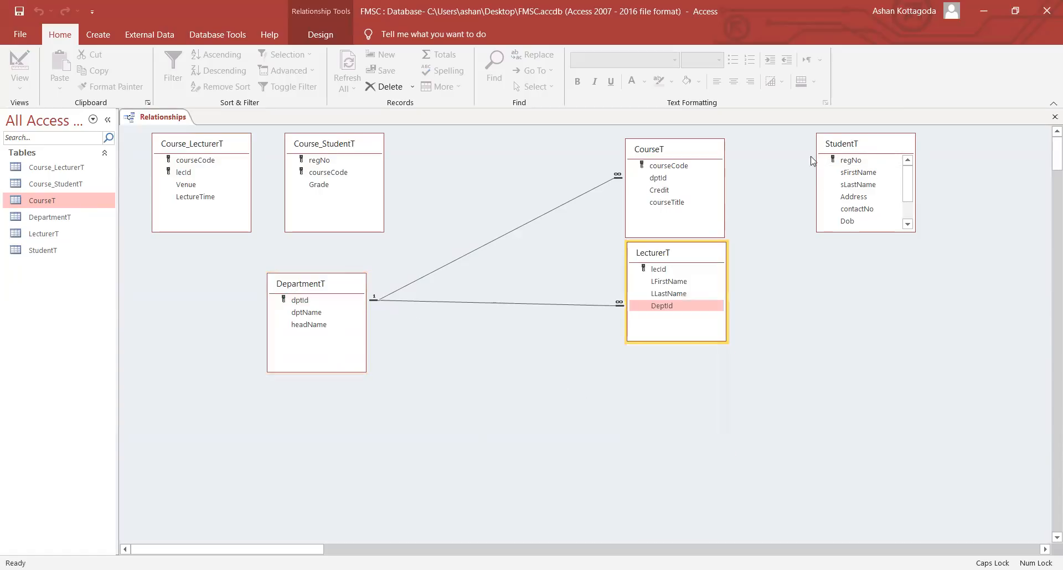
left_click(860, 151)
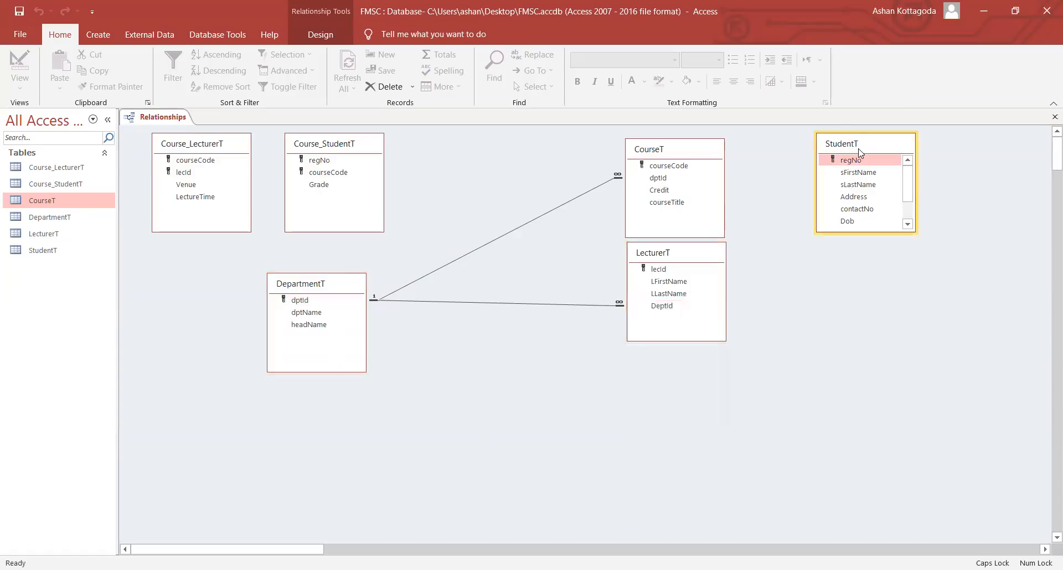
left_click_drag(860, 151, 674, 369)
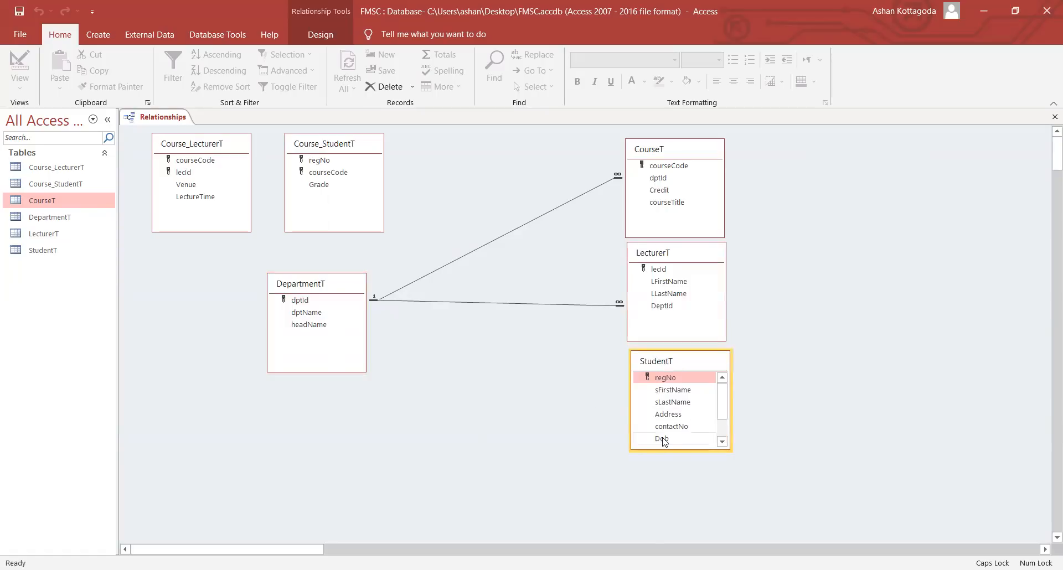
left_click_drag(675, 447, 692, 489)
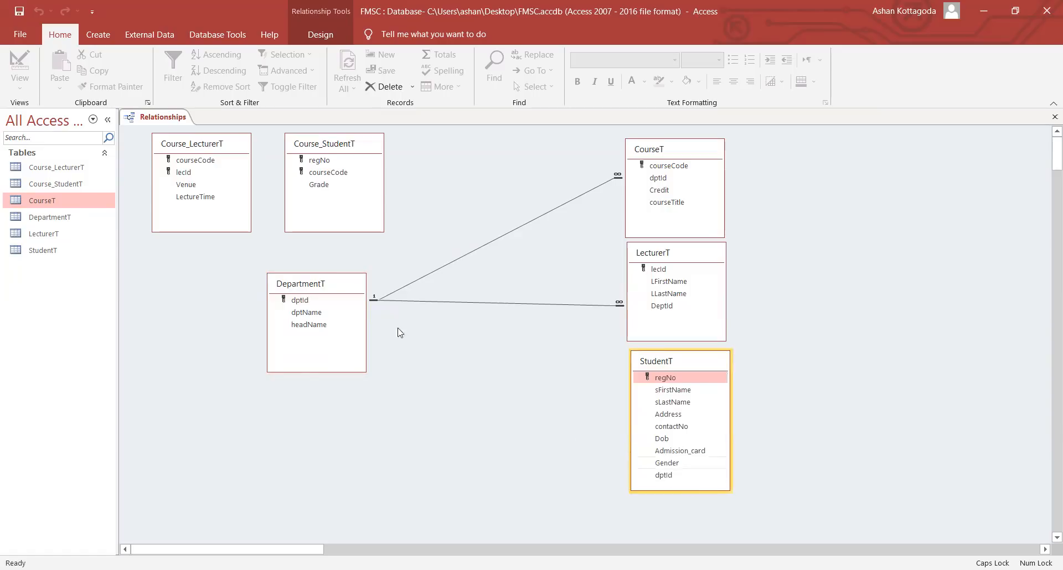
- Link StudentT's dptId to DepartmentT with integrity, cascade update and cascade delete
left_click(663, 476)
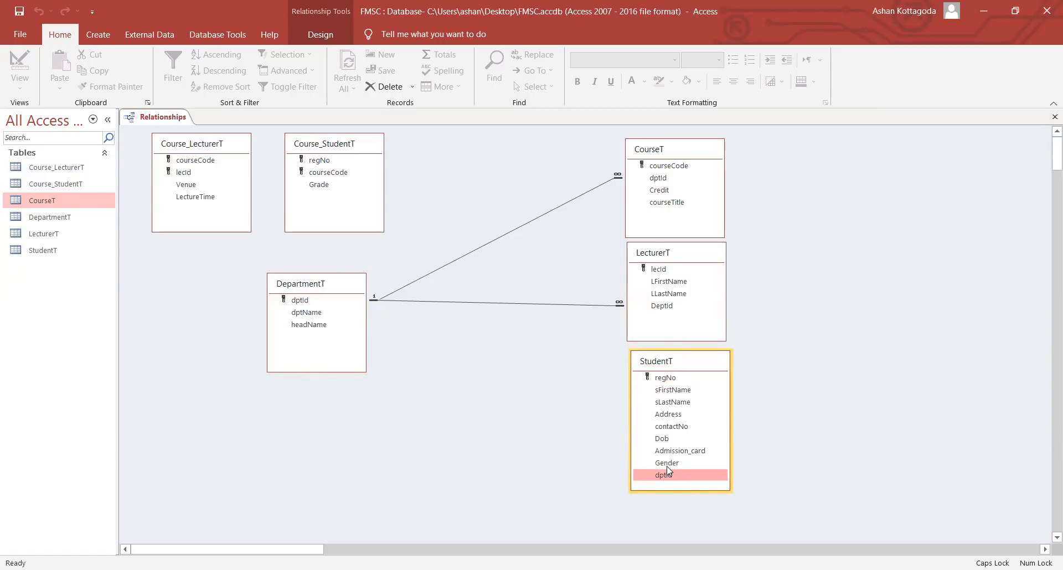
mouse_move(664, 471)
left_mouse_down()
mouse_move(240, 285)
mouse_move(458, 325)
mouse_move(655, 481)
mouse_move(663, 476)
left_mouse_up()
left_click(477, 235)
left_click(476, 250)
left_click(478, 266)
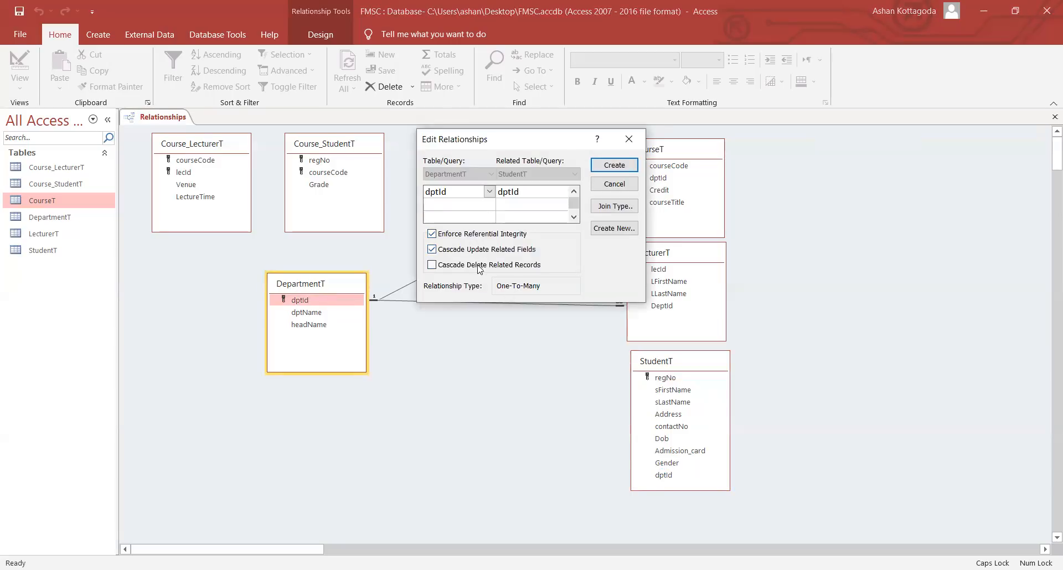
left_click(606, 165)
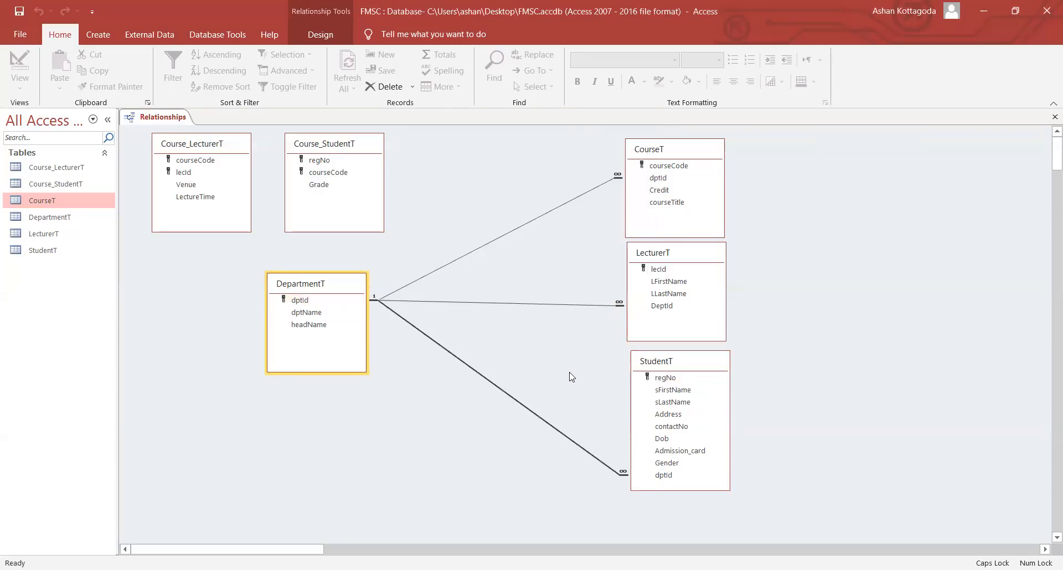
- In StudentT, replace a student's dptId with an invalid code and confirm Access rejects it
left_click(63, 249)
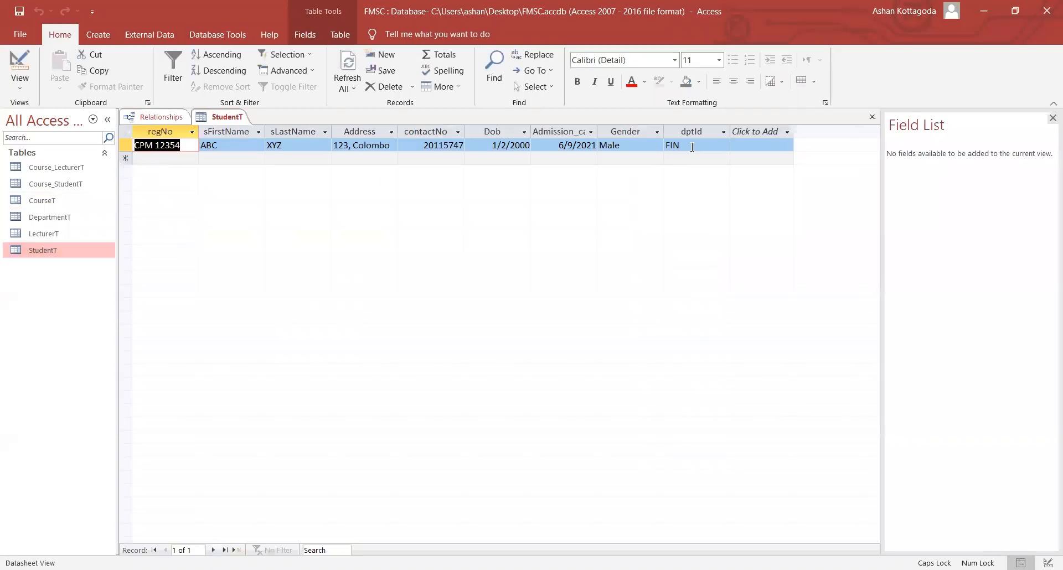
mouse_move(690, 147)
left_mouse_down()
mouse_move(665, 146)
mouse_move(677, 148)
left_mouse_up()
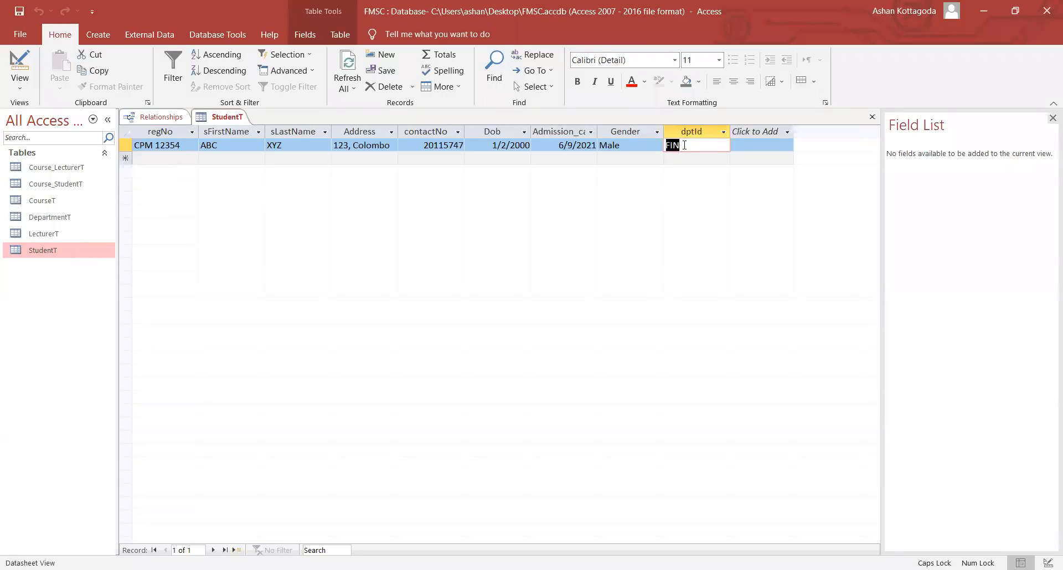
left_click(667, 146)
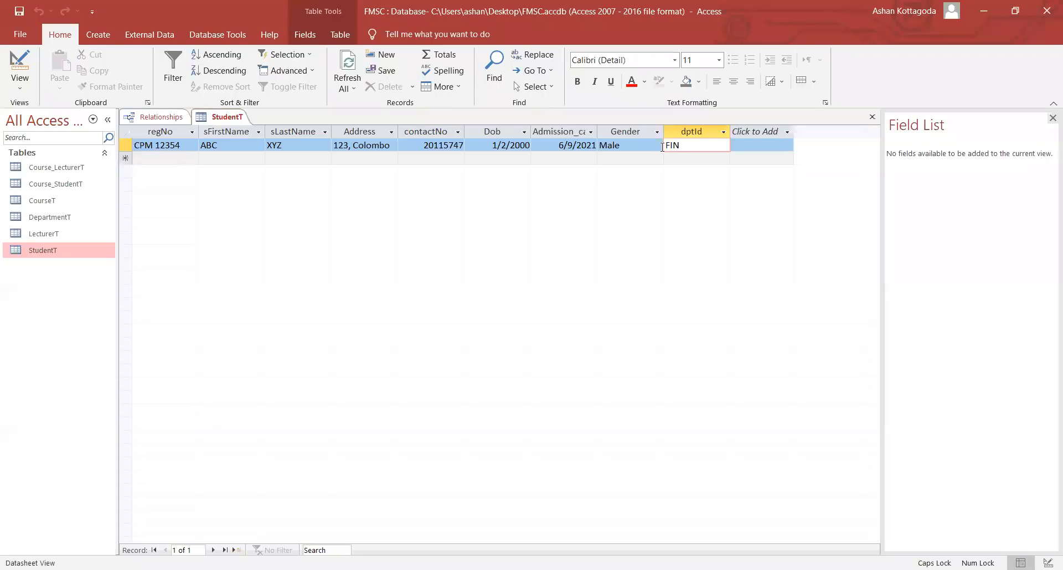
key("BackSpace")
key("BackSpace")
key("BackSpace")
key("BackSpace")
key("BackSpace")
type("MA")
key("BackSpace")
left_click(701, 160)
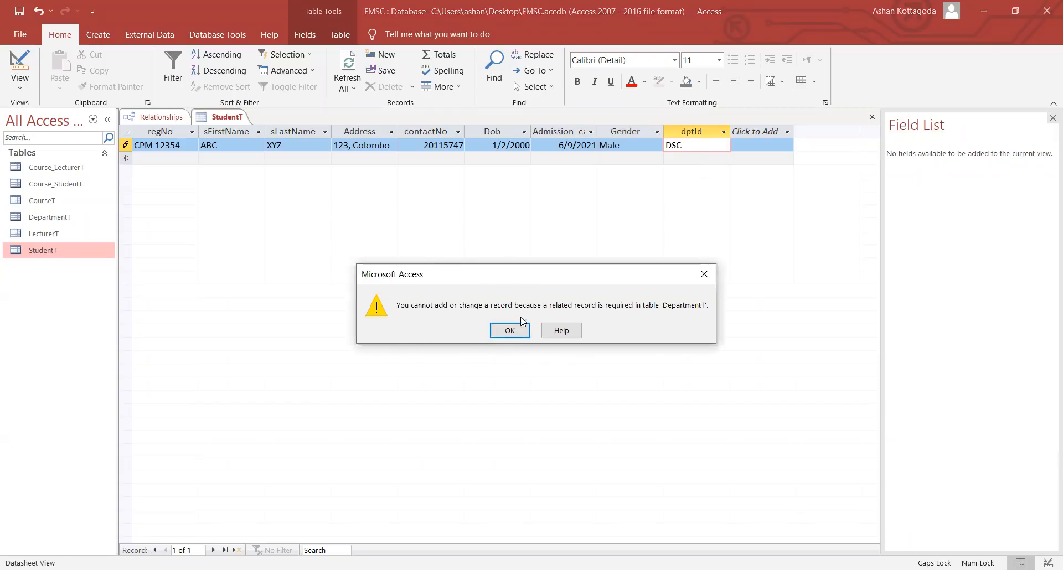
left_click(509, 331)
- Restore the student's dptId to FIN, save the record, and close StudentT
key("BackSpace")
key("BackSpace")
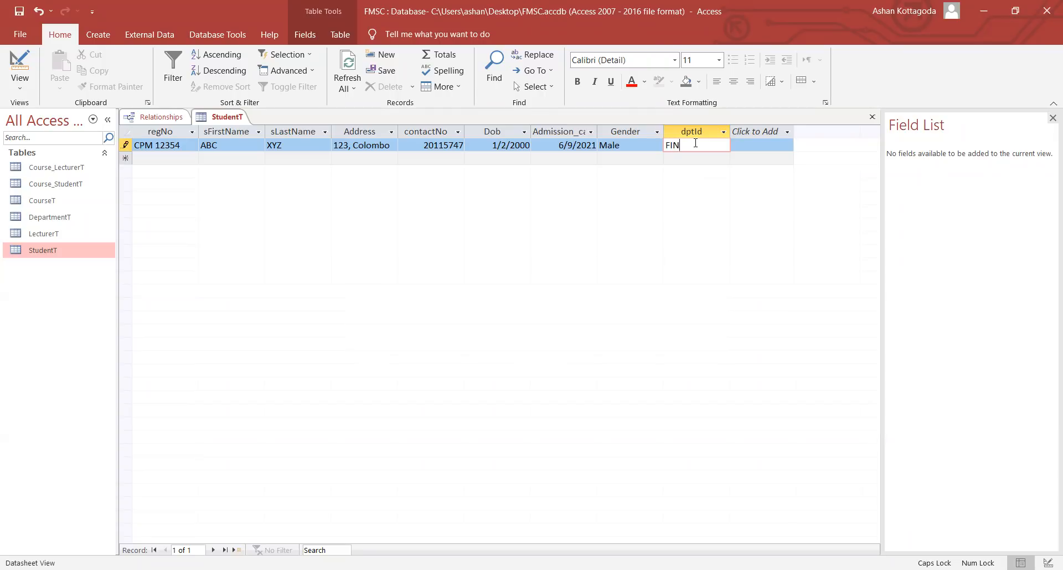
left_click(709, 163)
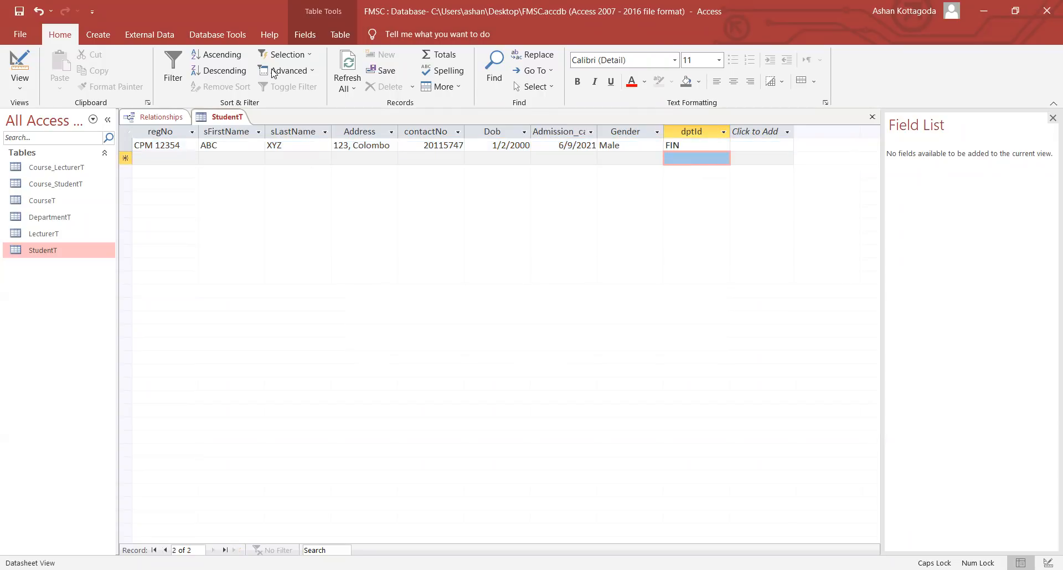
right_click(233, 120)
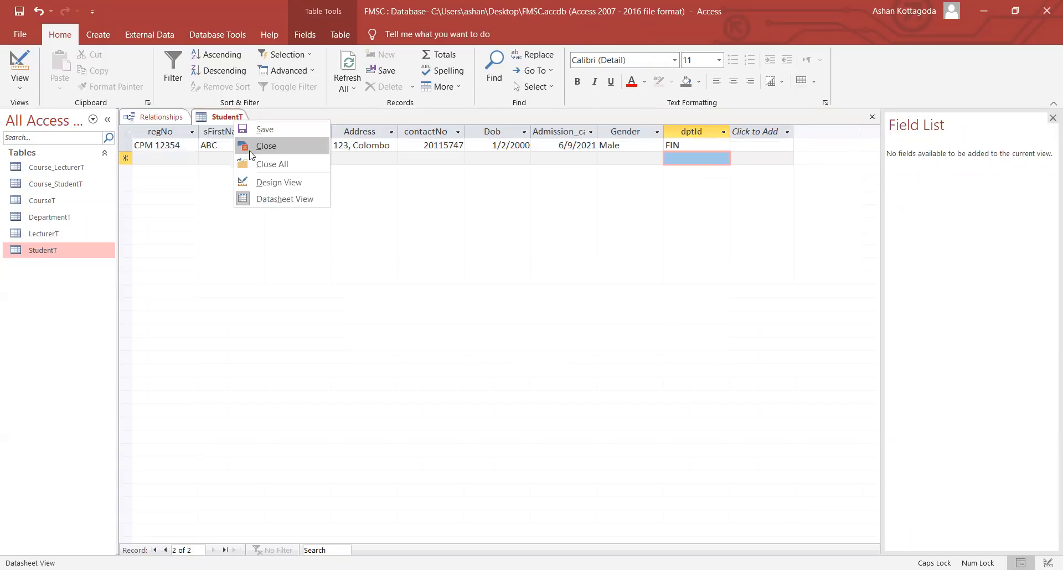
left_click(250, 148)
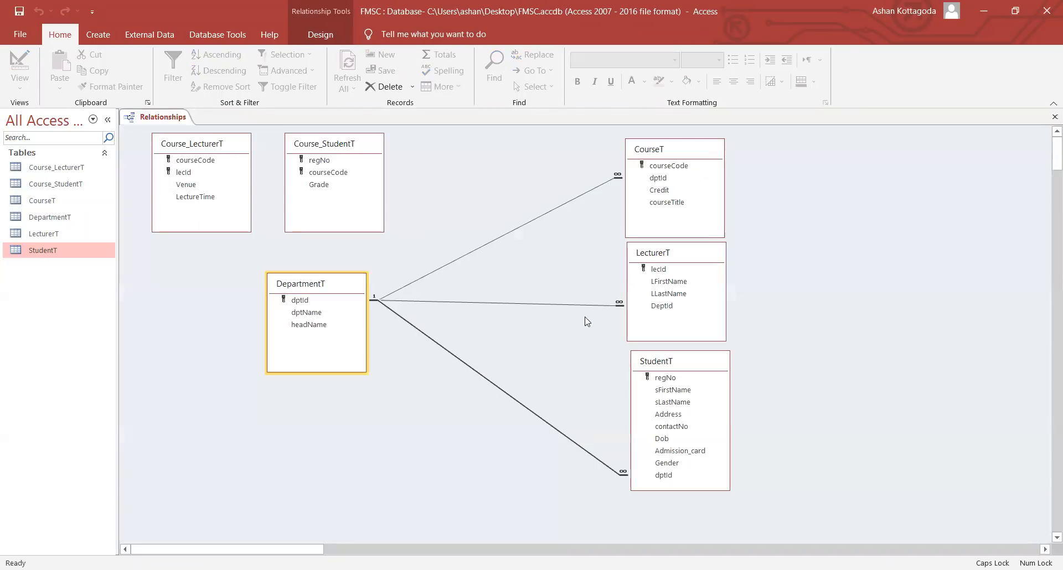
- Move the LecturerT table to the lower left of the relationship diagram
left_click(602, 396)
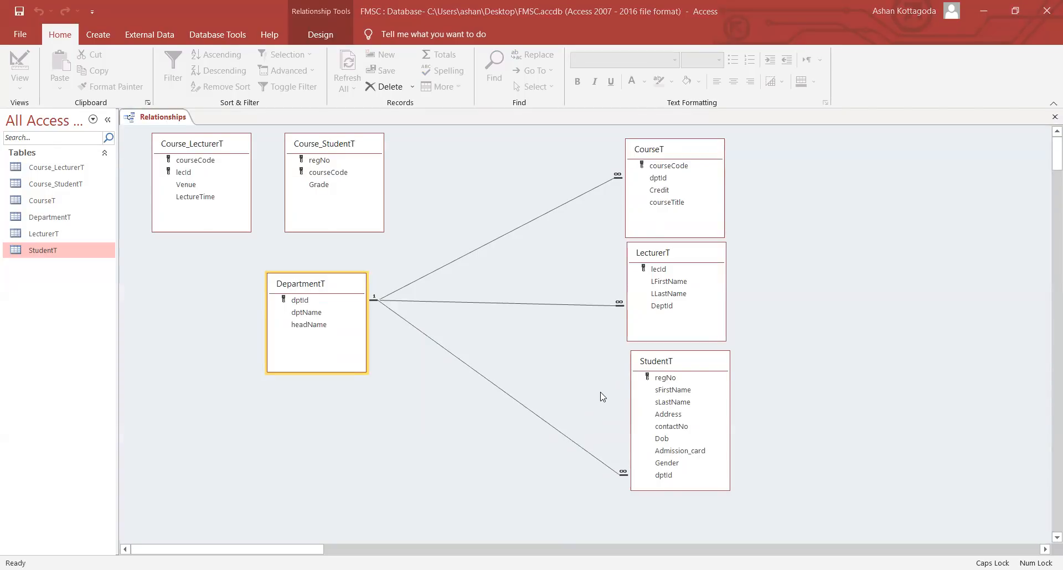
left_click(603, 397)
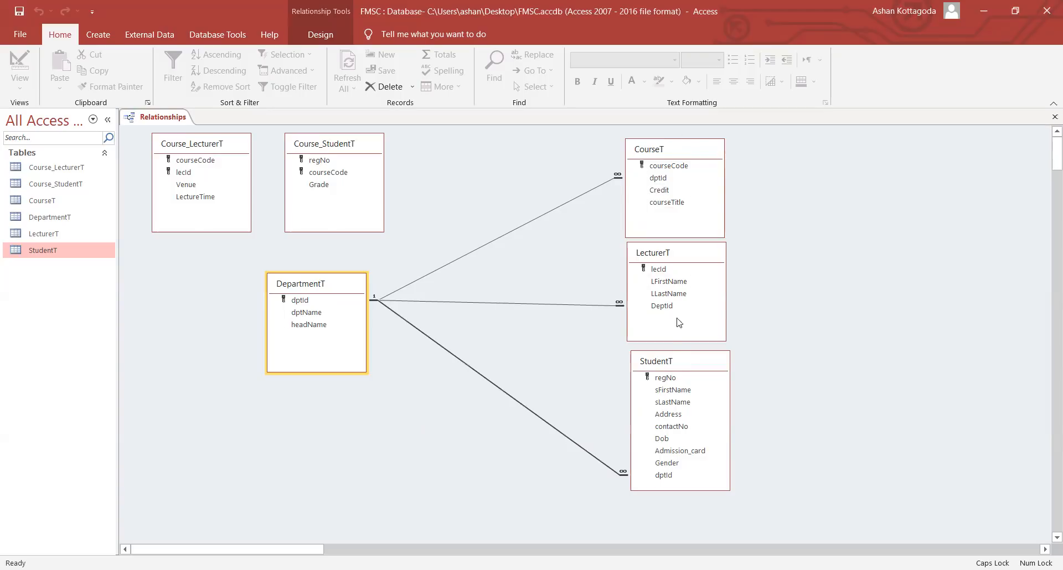
left_click(687, 253)
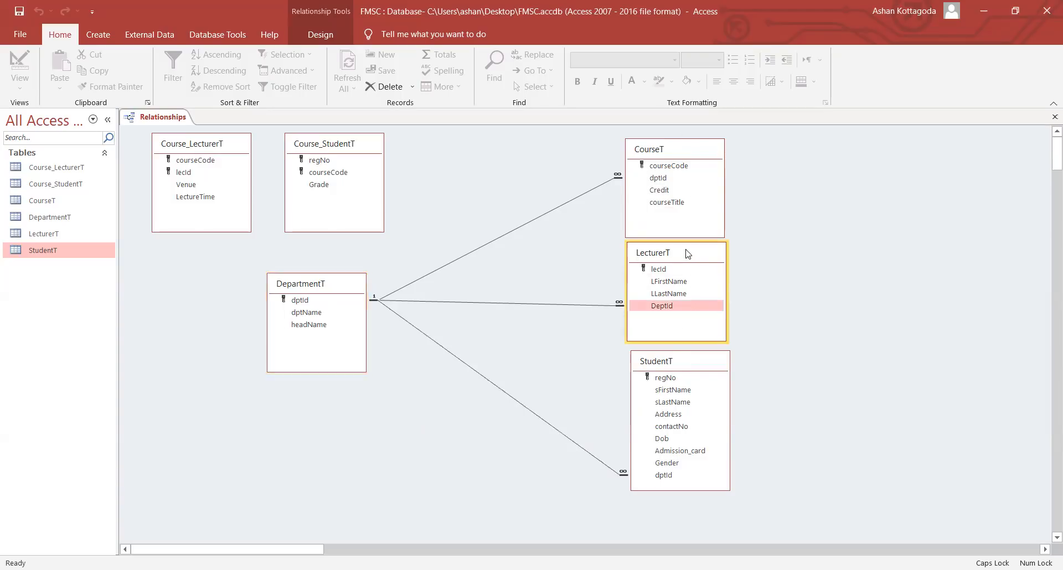
left_click_drag(686, 253, 202, 391)
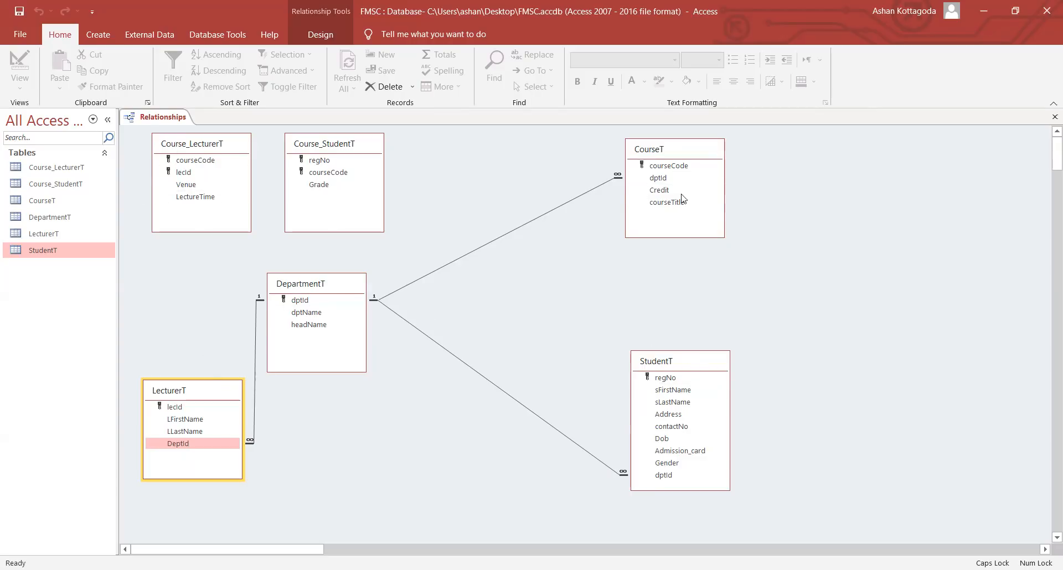
- Shift StudentT further down and nudge CourseT slightly upward
left_click(665, 361)
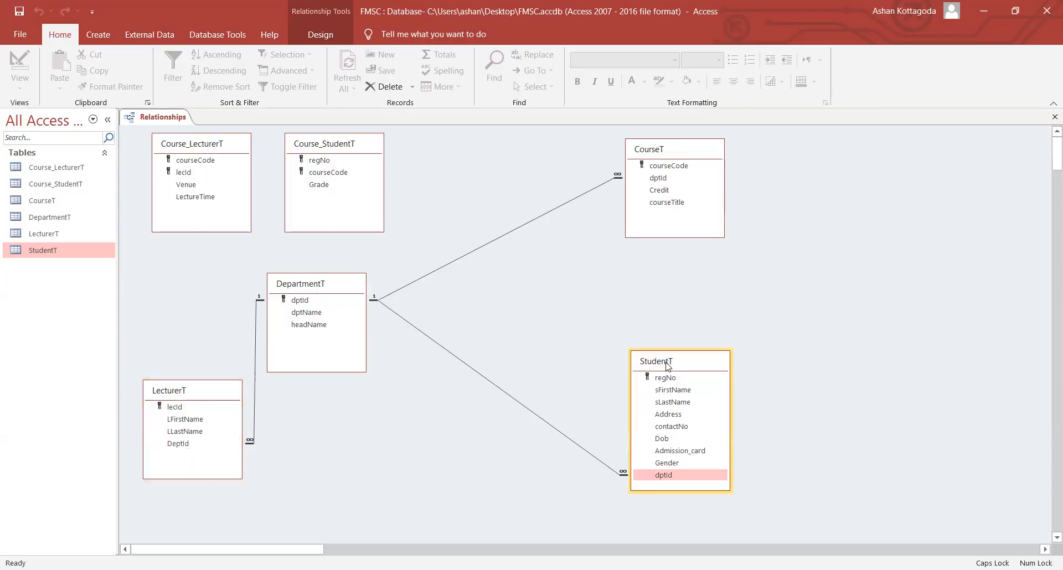
left_click_drag(665, 365, 674, 411)
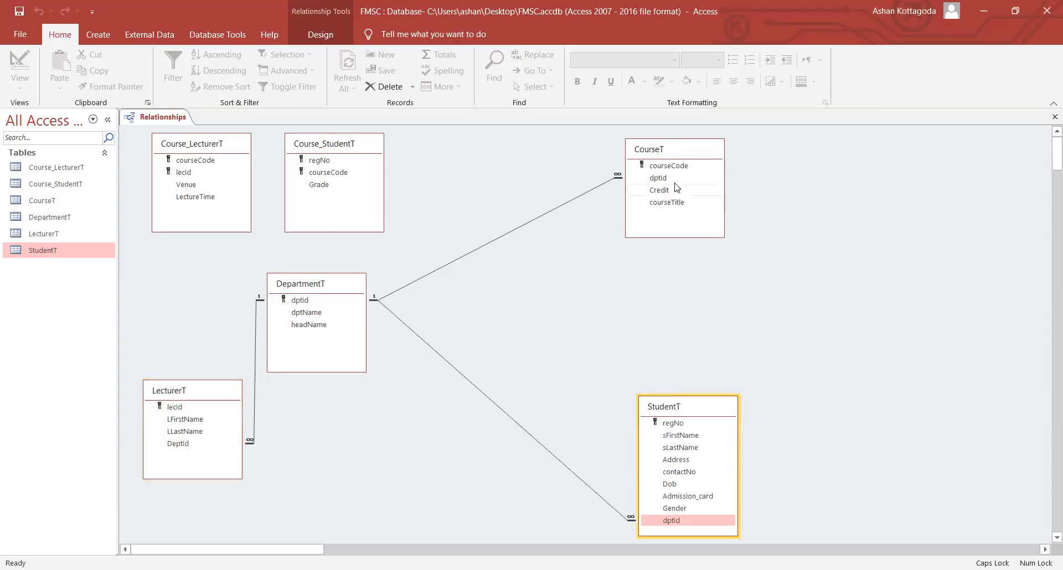
left_click(668, 154)
left_click_drag(668, 155, 669, 148)
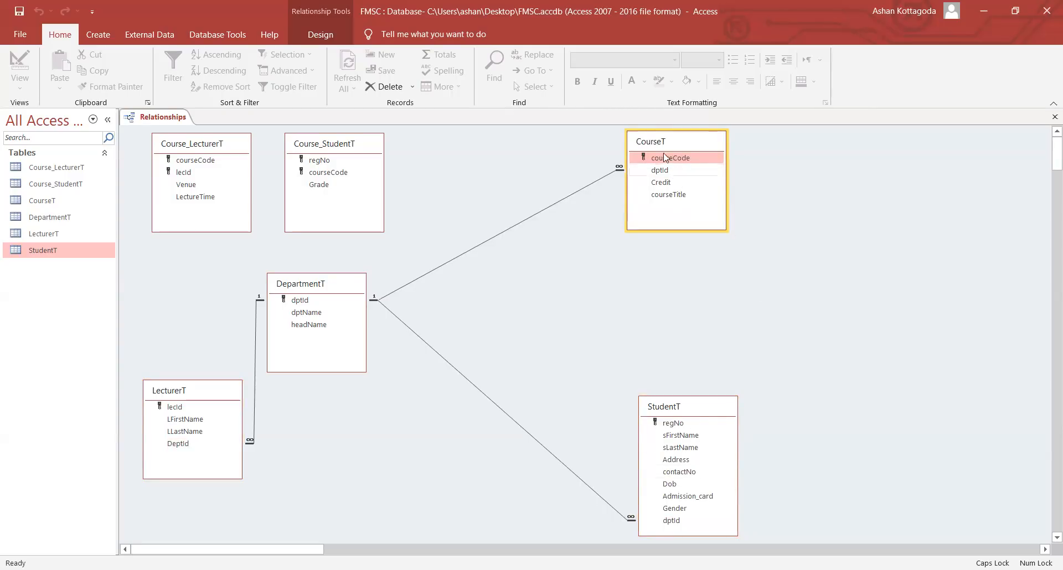
left_click(340, 145)
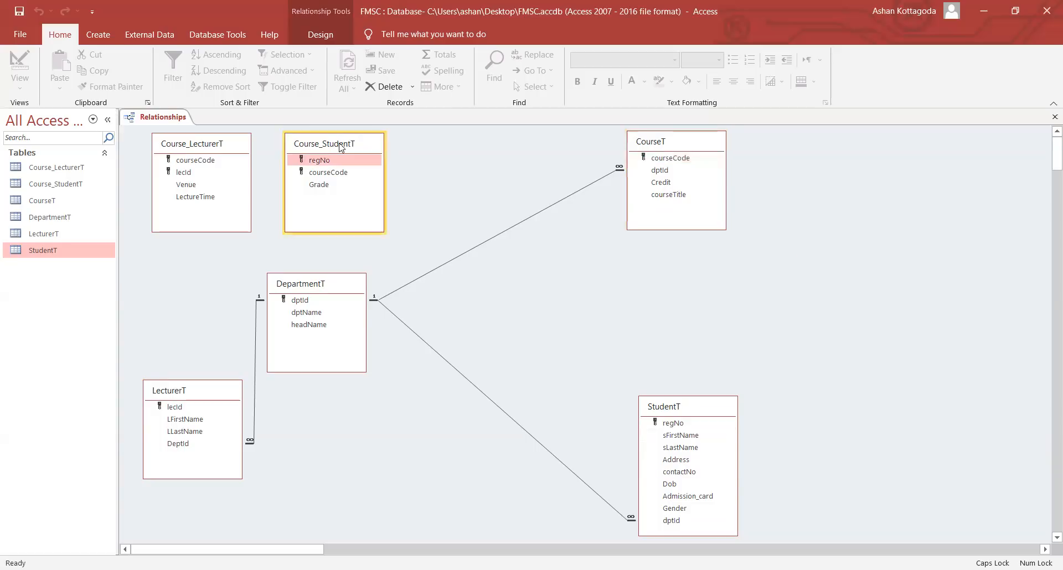
- Move Course_StudentT right and link StudentT.regNo to it with referential integrity and both cascades
left_click_drag(341, 145, 857, 266)
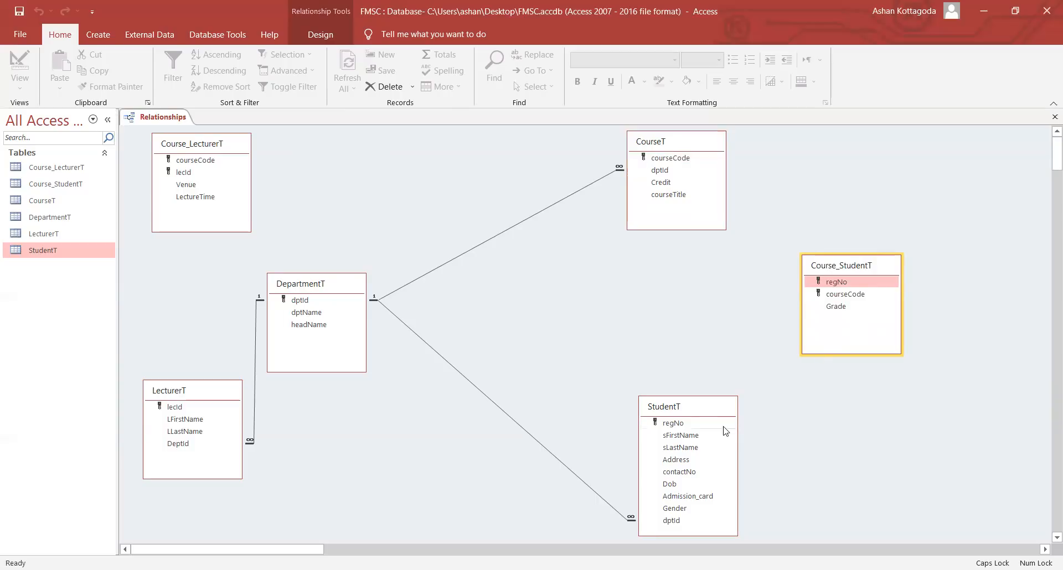
left_click_drag(685, 427, 842, 284)
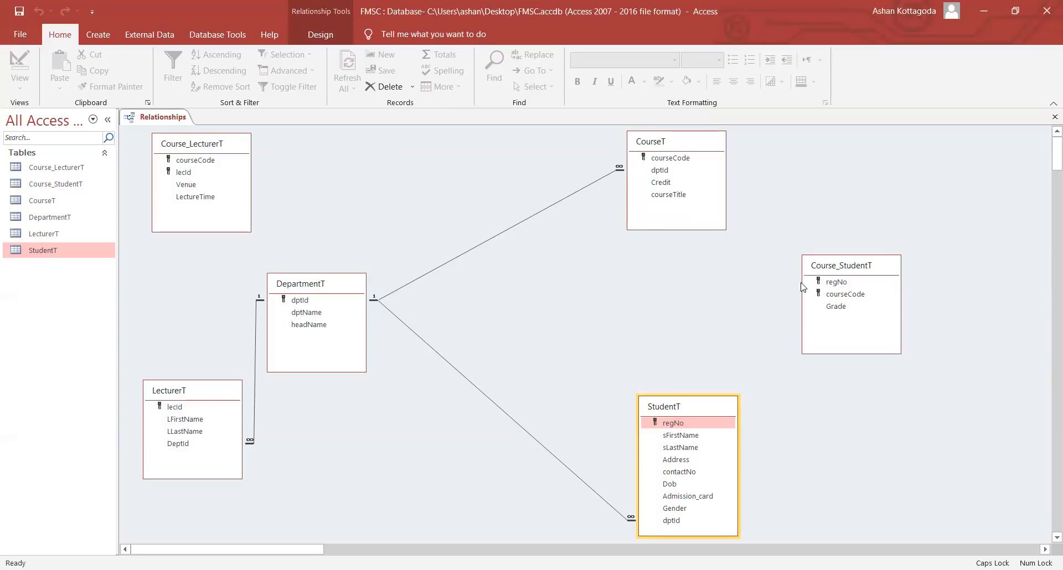
left_click(457, 239)
left_click(463, 250)
left_click(468, 264)
left_click(613, 165)
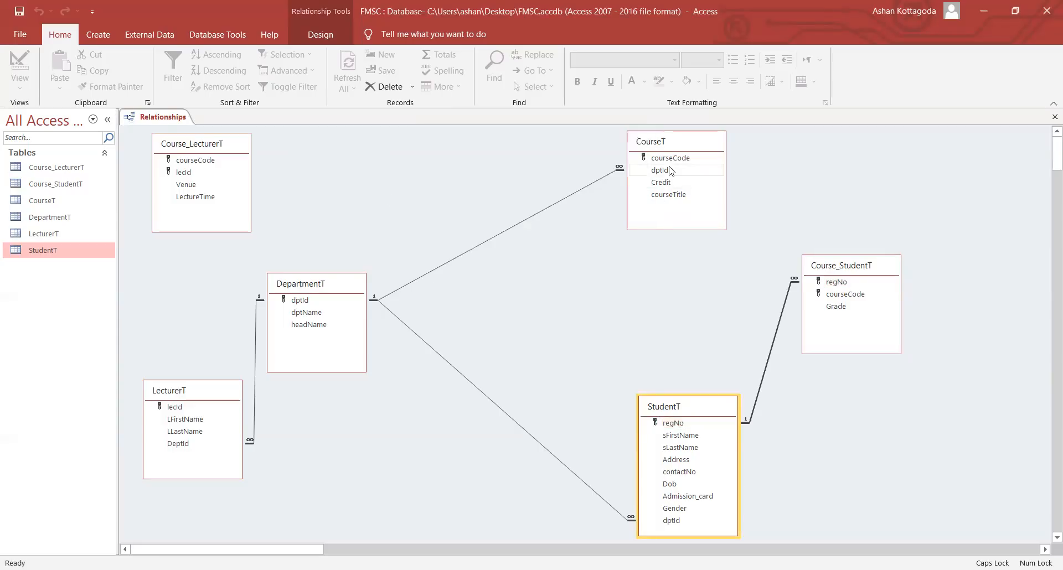
- Link CourseT.courseCode to Course_StudentT with cascade update and delete, then move StudentT up slightly
left_click_drag(675, 162, 828, 294)
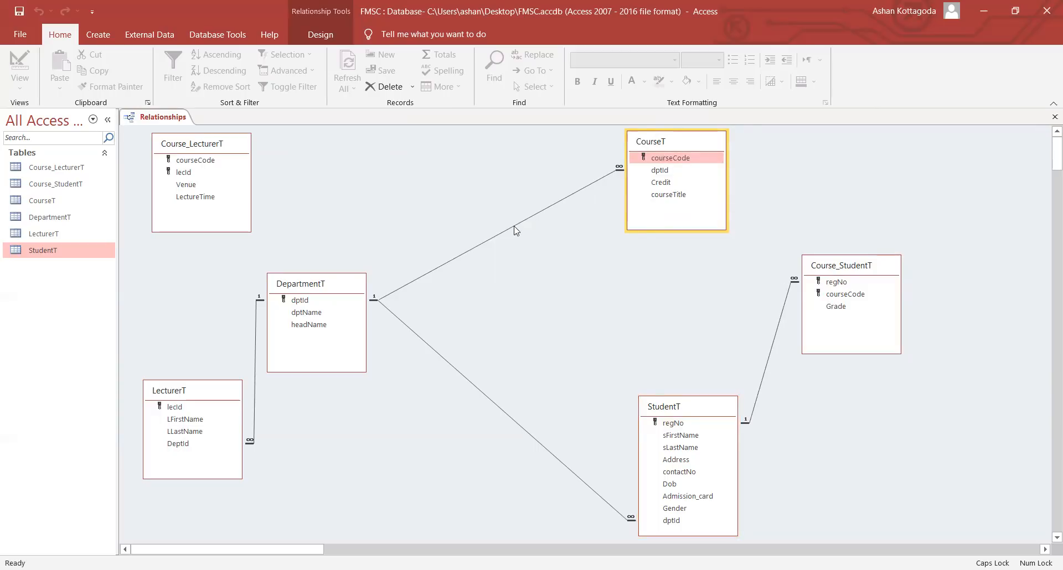
left_click(489, 252)
left_click(526, 265)
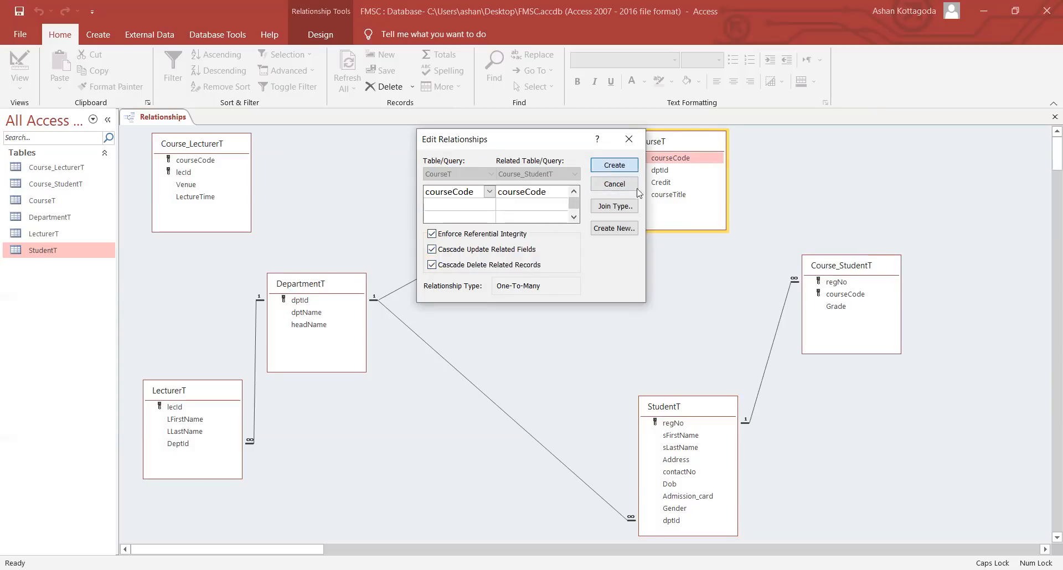
left_click(606, 168)
left_click(815, 280)
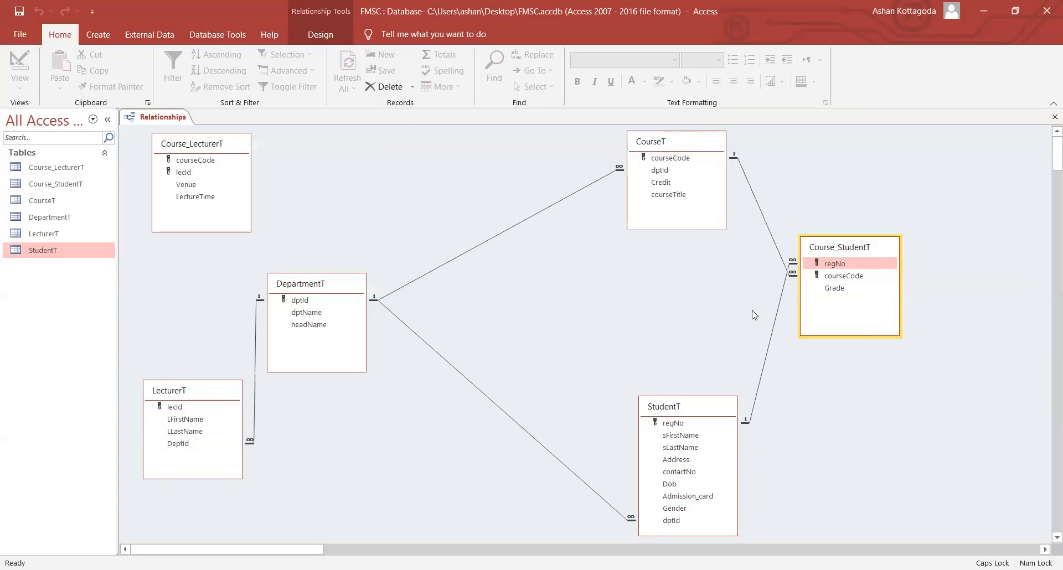
left_click(700, 408)
left_click_drag(701, 408, 699, 378)
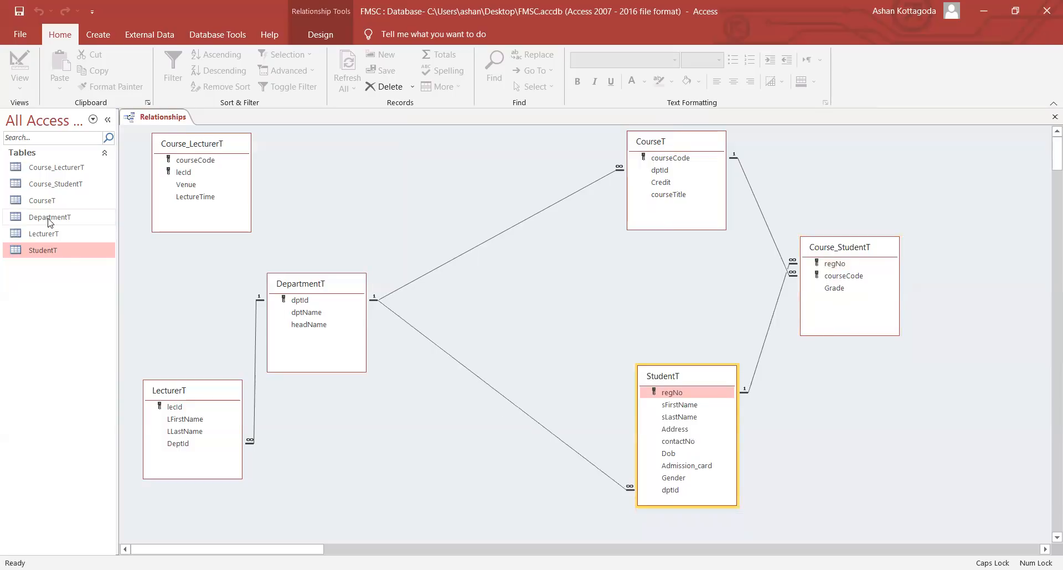
- Open Course_StudentT, look over its regNo, courseCode and Grade cells, then close it
double_click(56, 184)
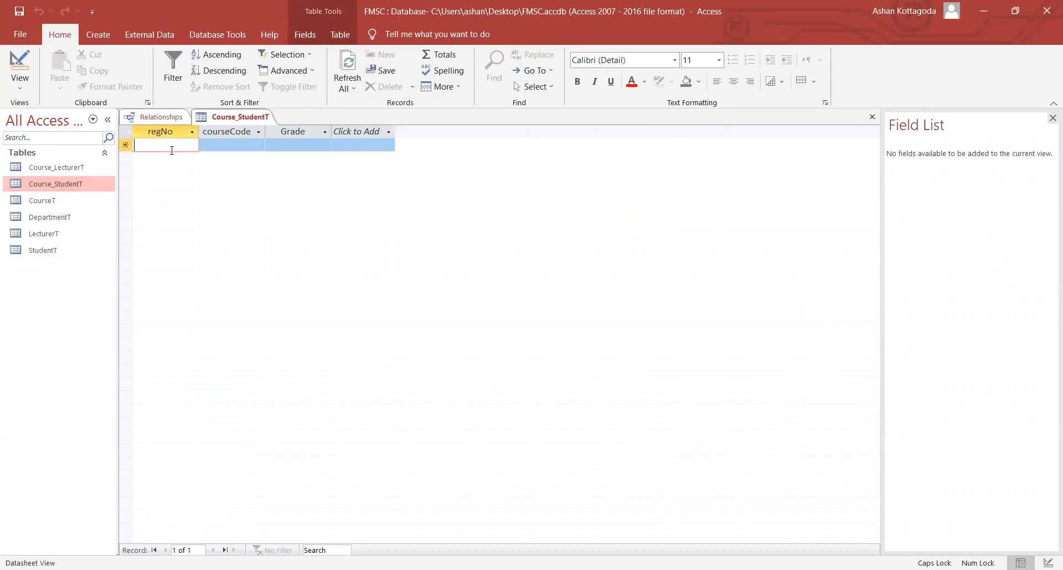
left_click(208, 145)
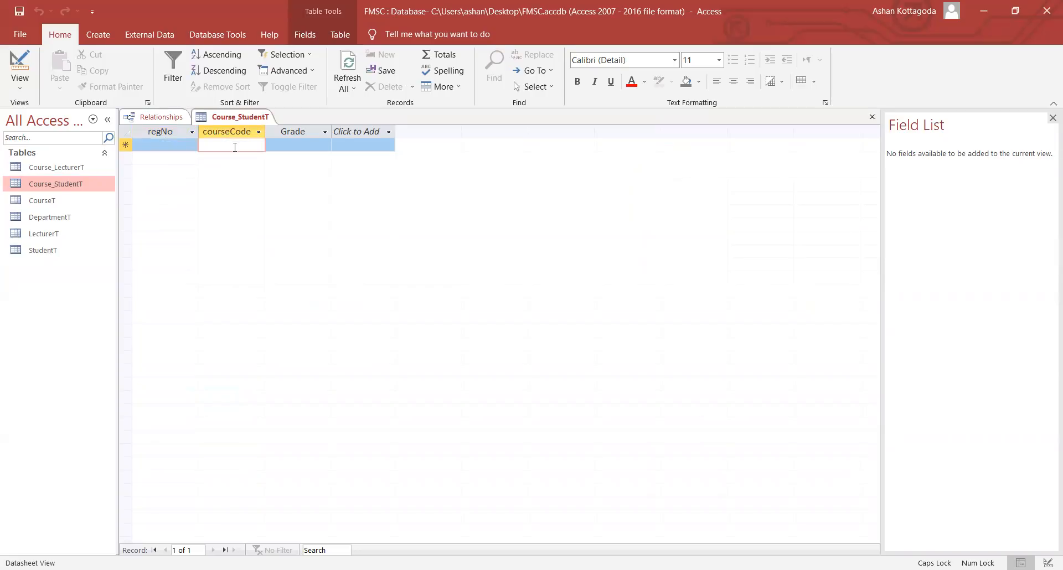
left_click(170, 145)
left_click(204, 146)
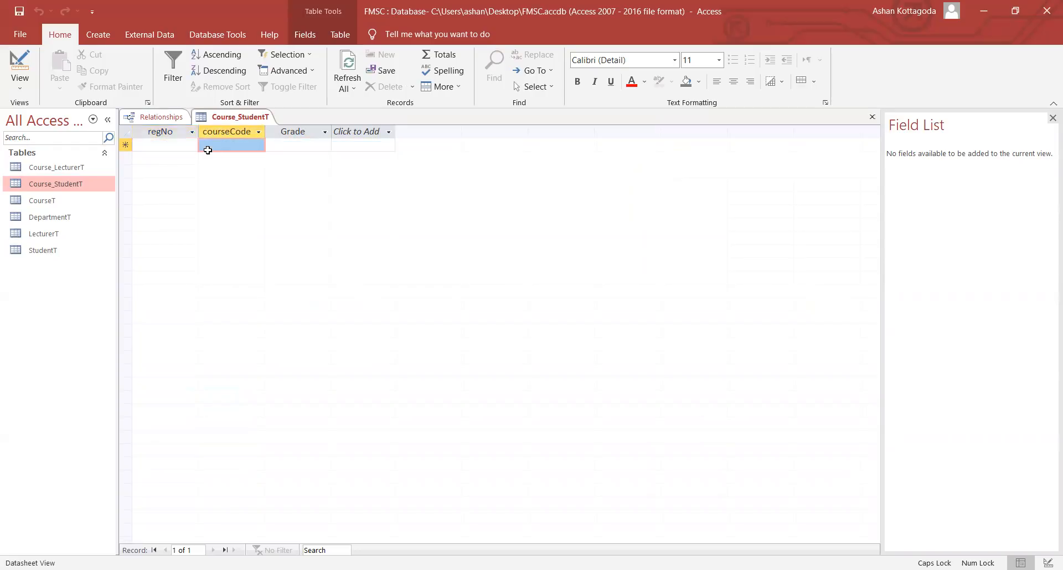
left_click(284, 147)
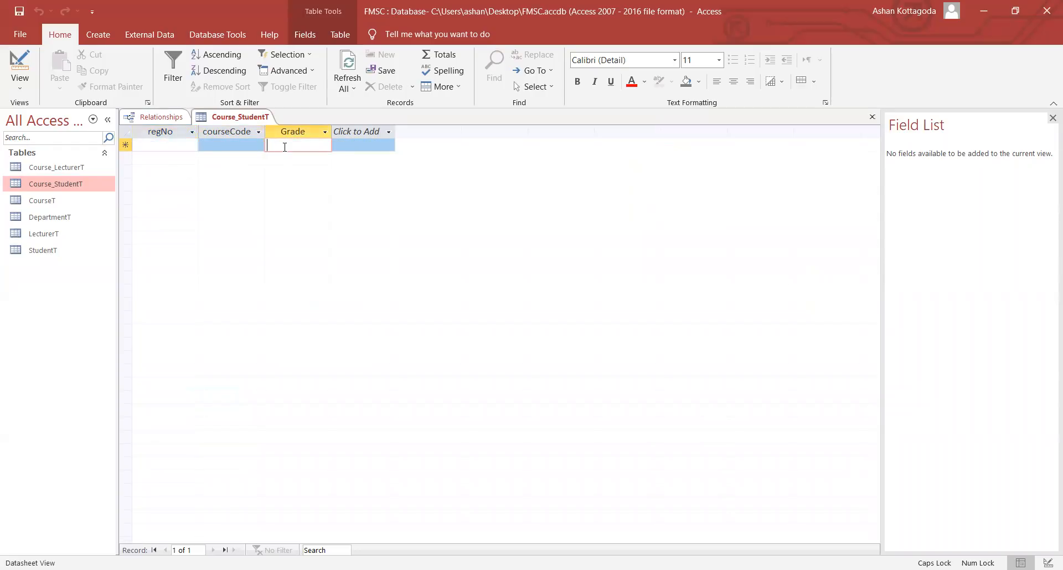
left_click(155, 145)
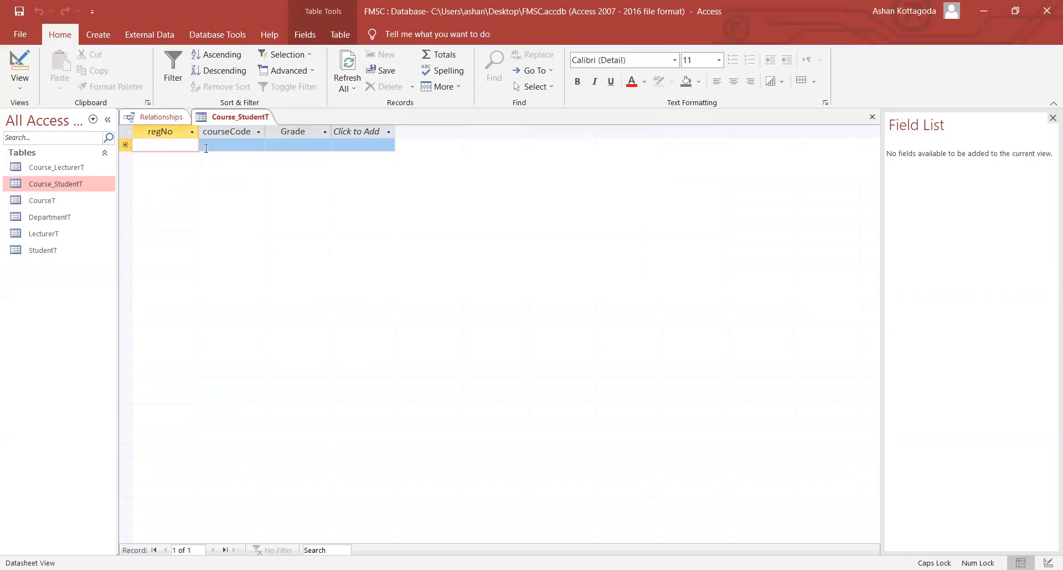
left_click(283, 145)
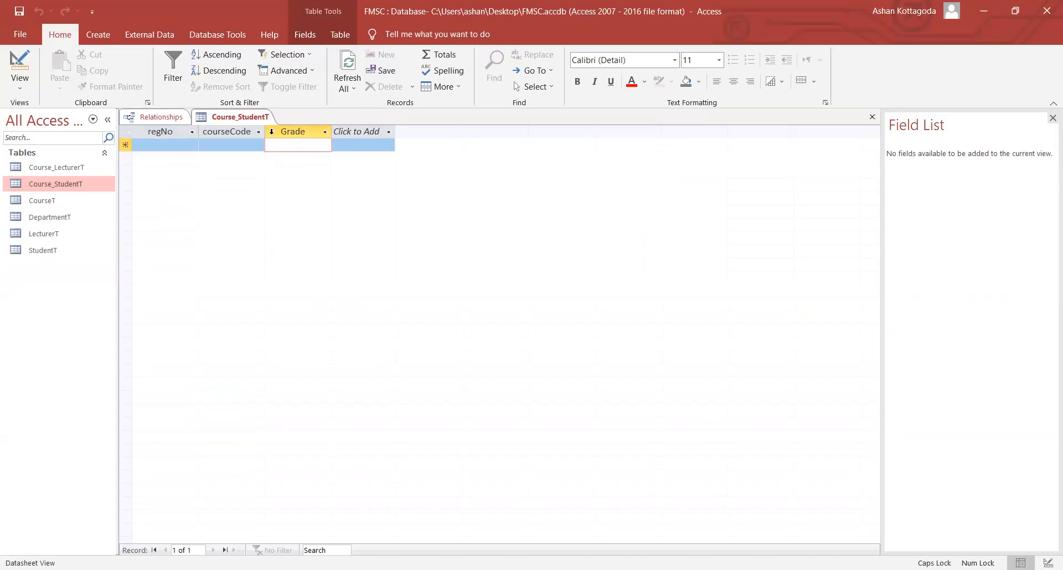
right_click(258, 121)
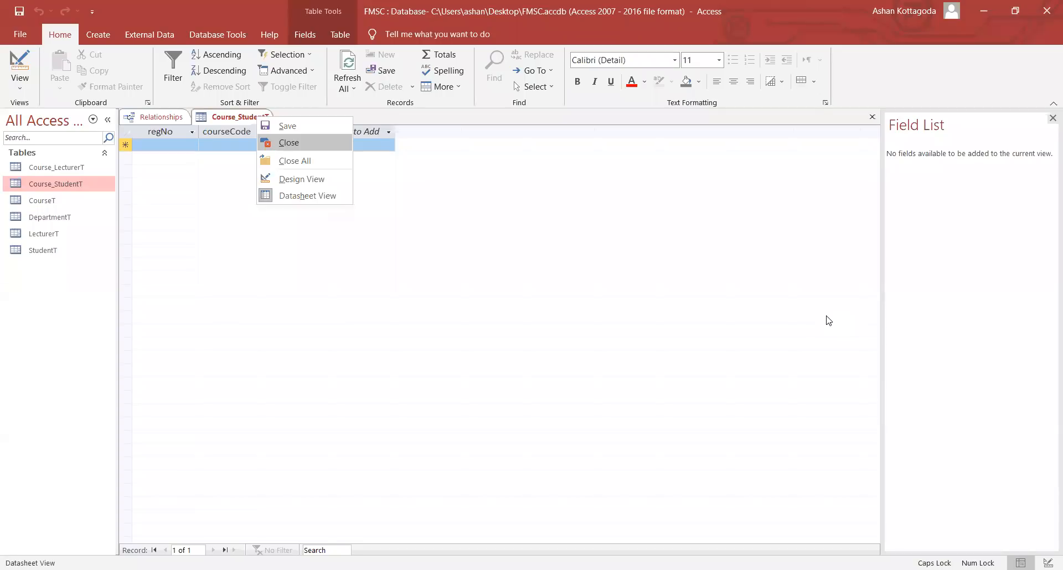
key("Return")
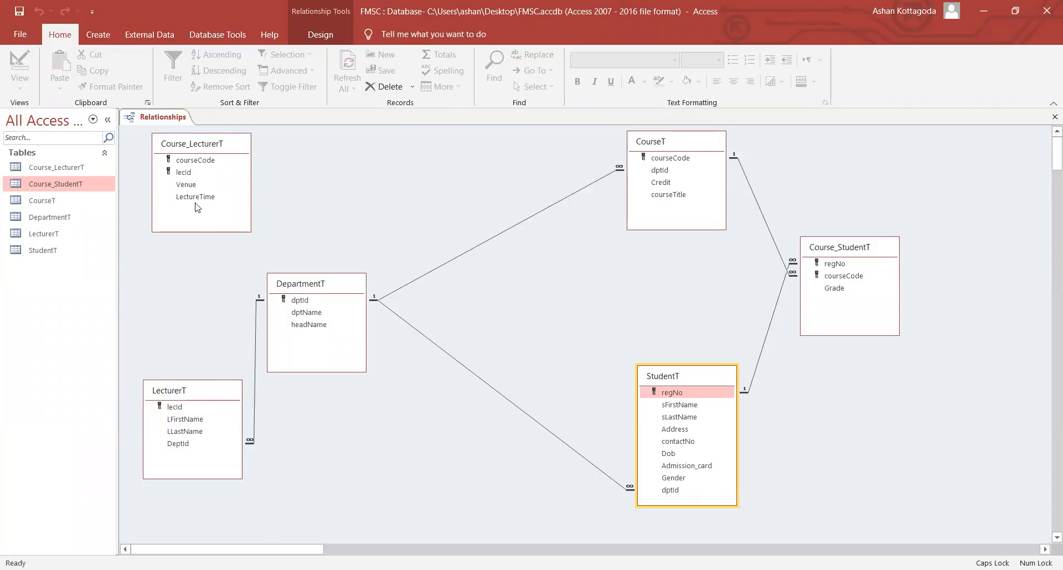
- Rearrange the diagram: Course_LecturerT right, LecturerT to the top-left, CourseT down and left
left_click_drag(215, 147, 362, 145)
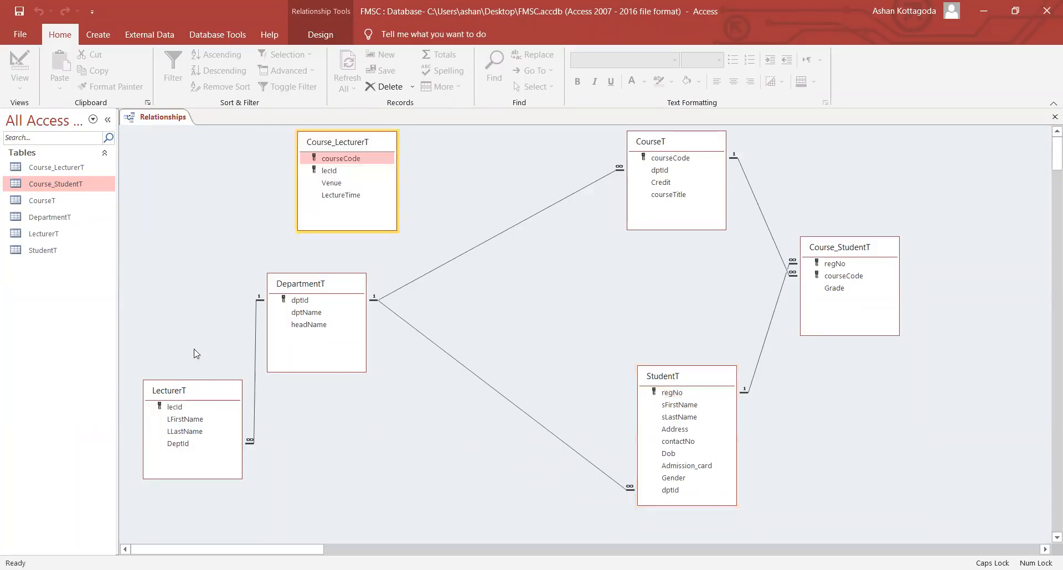
left_click(183, 396)
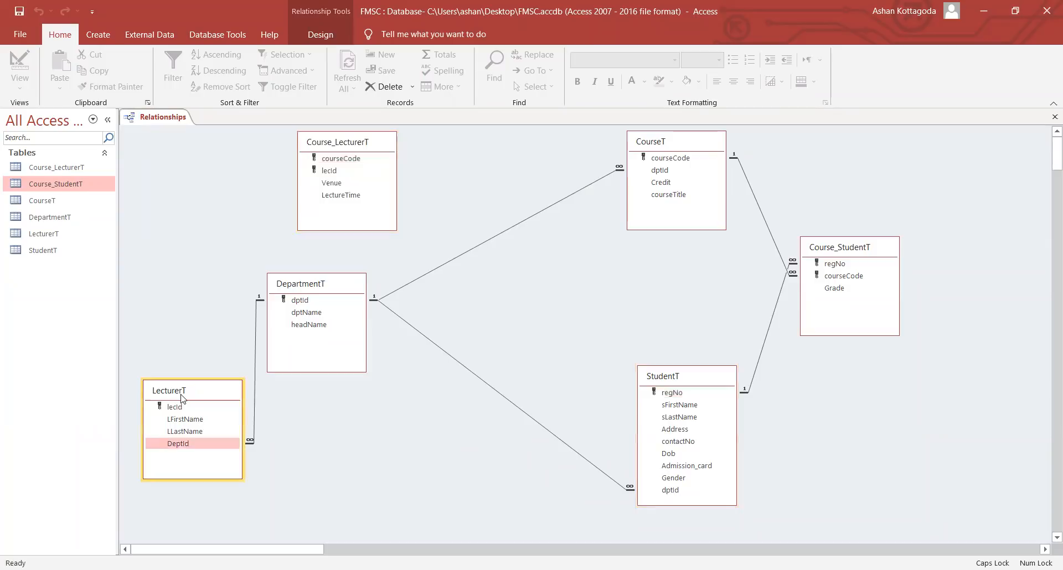
left_click_drag(183, 396, 180, 160)
left_click_drag(324, 149, 357, 158)
left_click(685, 142)
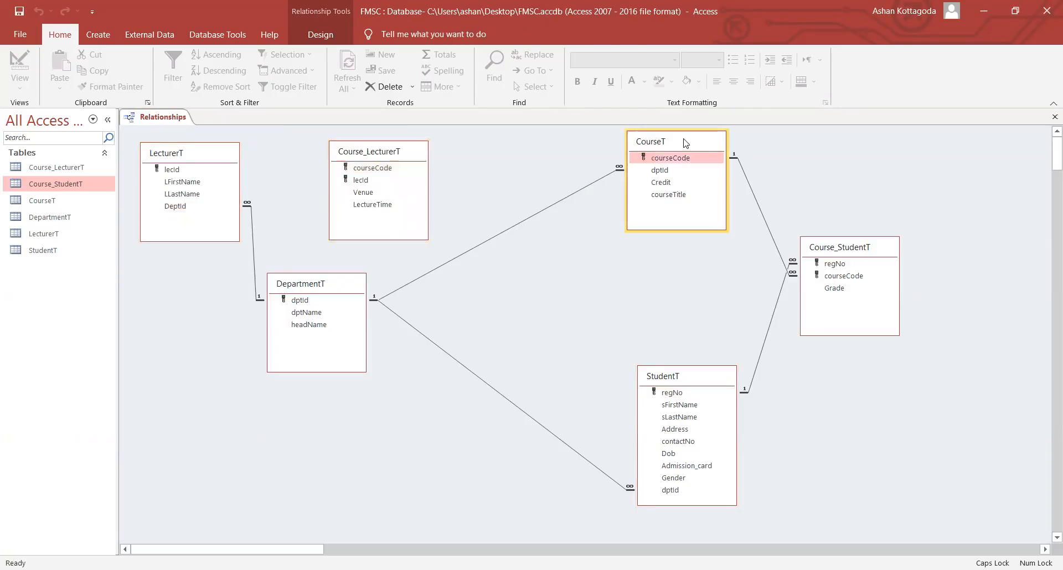
left_click_drag(685, 142, 618, 210)
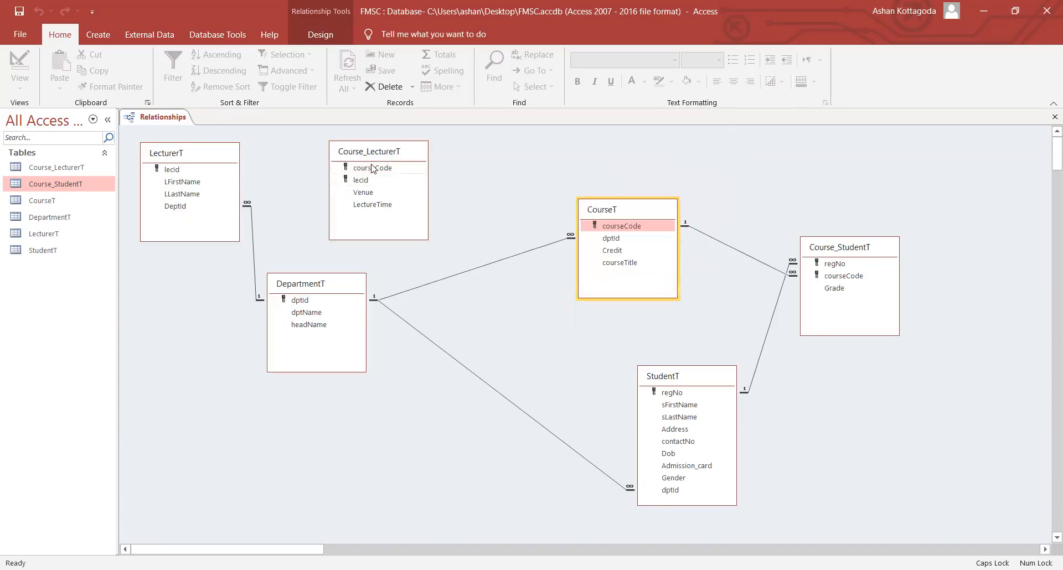
- Link Course_LecturerT to CourseT on courseCode with referential integrity and cascade updates
left_click_drag(401, 169, 625, 220)
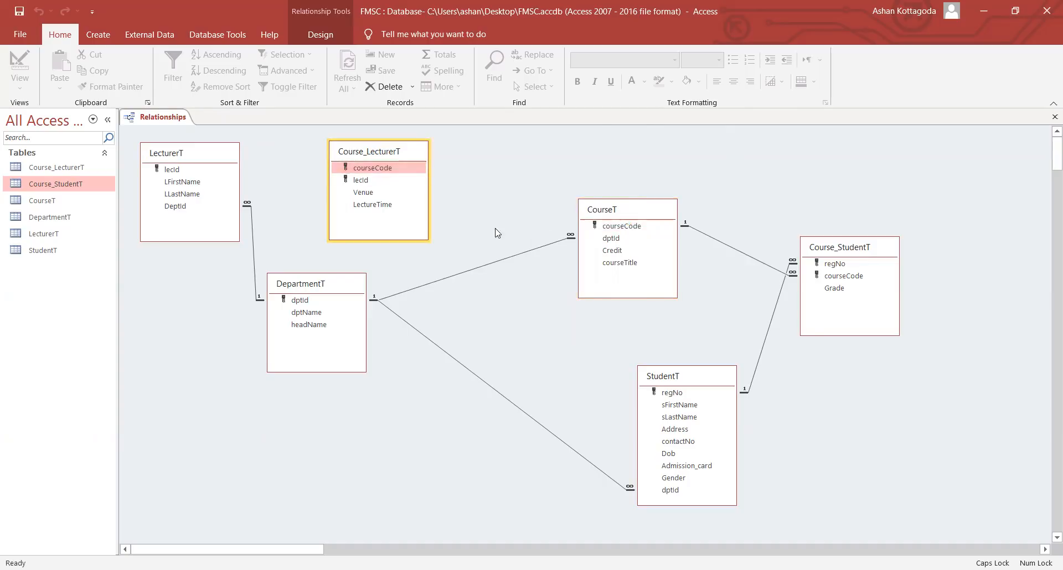
left_click(472, 233)
left_click(483, 249)
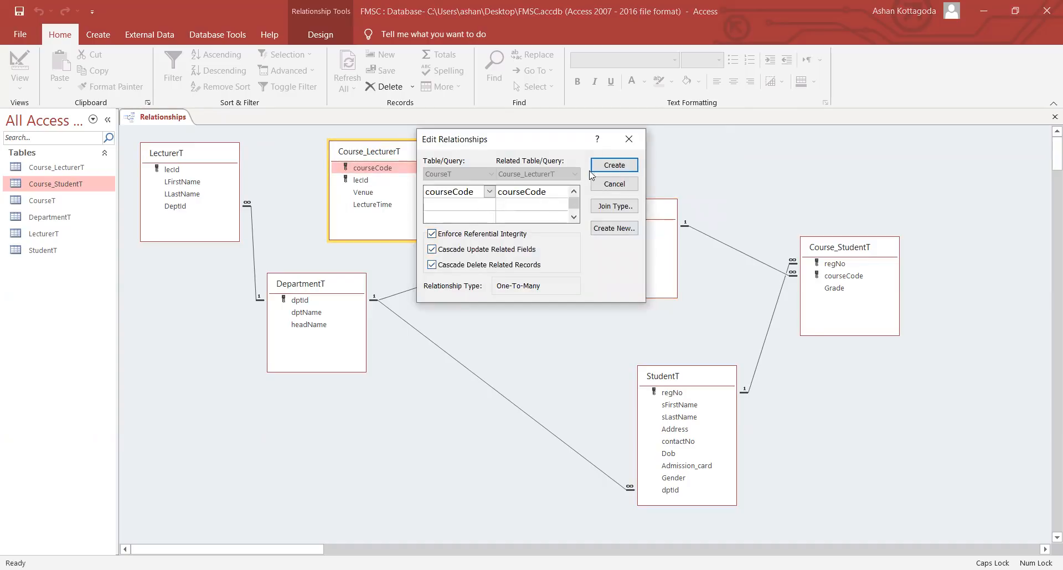
left_click(612, 165)
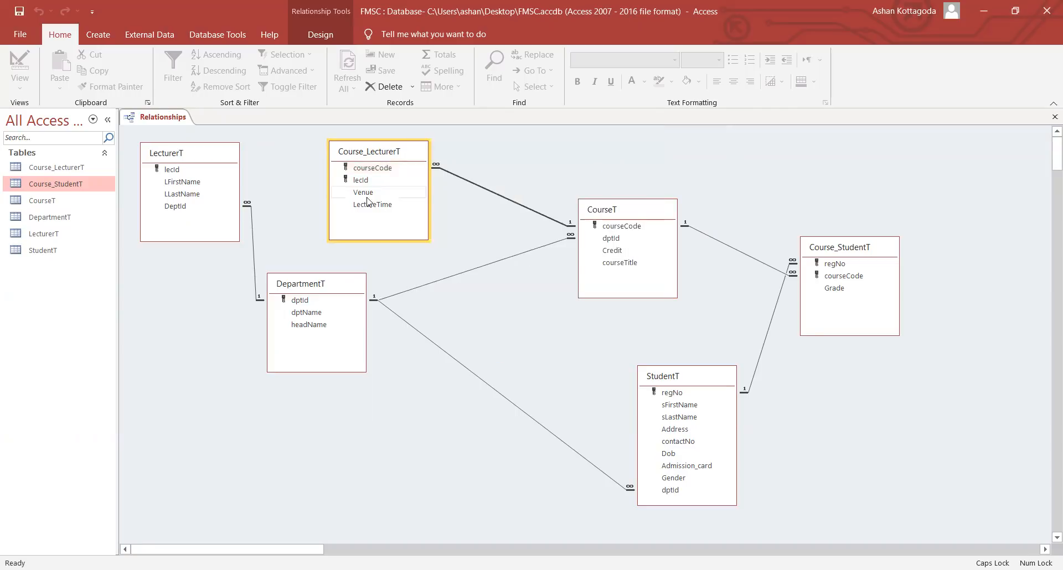
- Link LecturerT to Course_LecturerT on lecId with referential integrity, cascade updates and deletes
left_click_drag(238, 179, 346, 180)
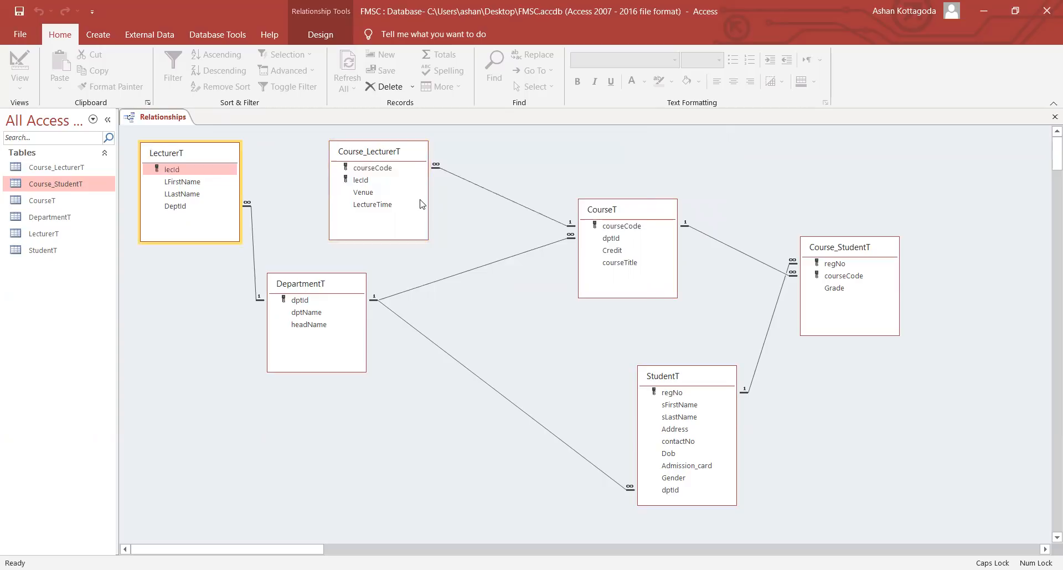
left_click(432, 233)
left_click(432, 249)
left_click(432, 264)
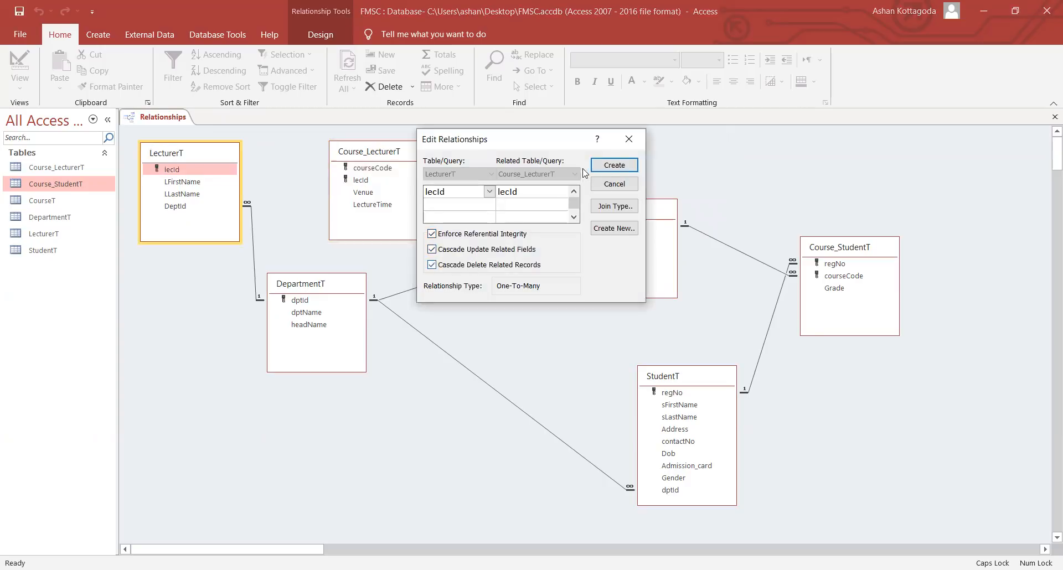
left_click(613, 165)
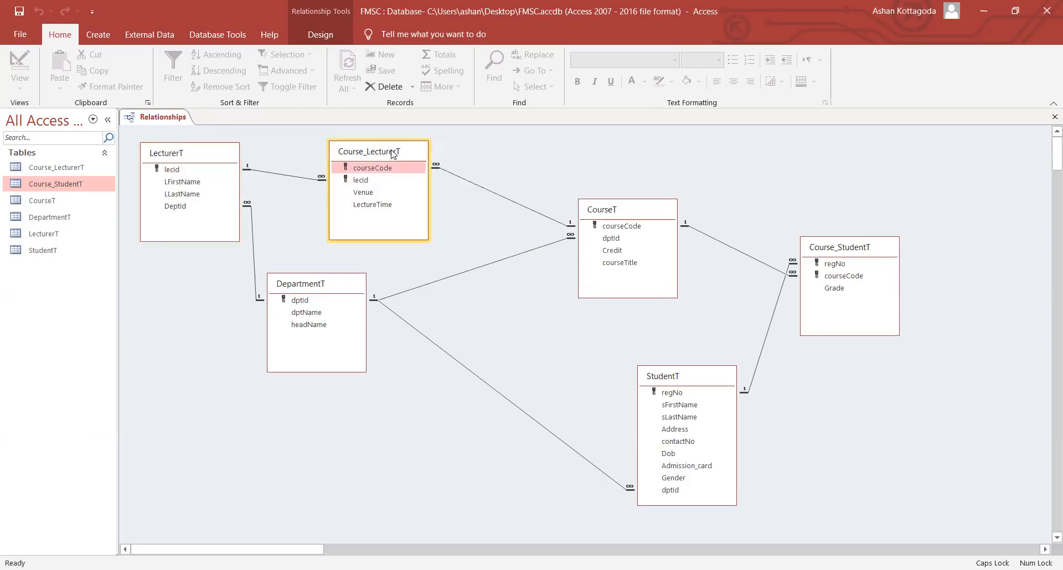
left_click_drag(391, 154, 412, 156)
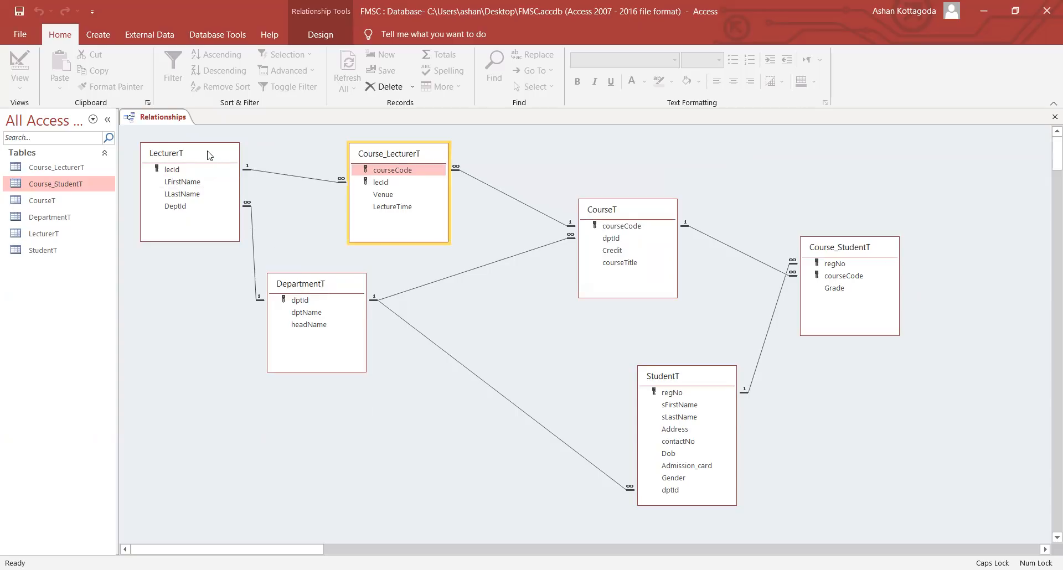
- Move DepartmentT lower and shift LecturerT down in the relationship diagram
left_click(327, 287)
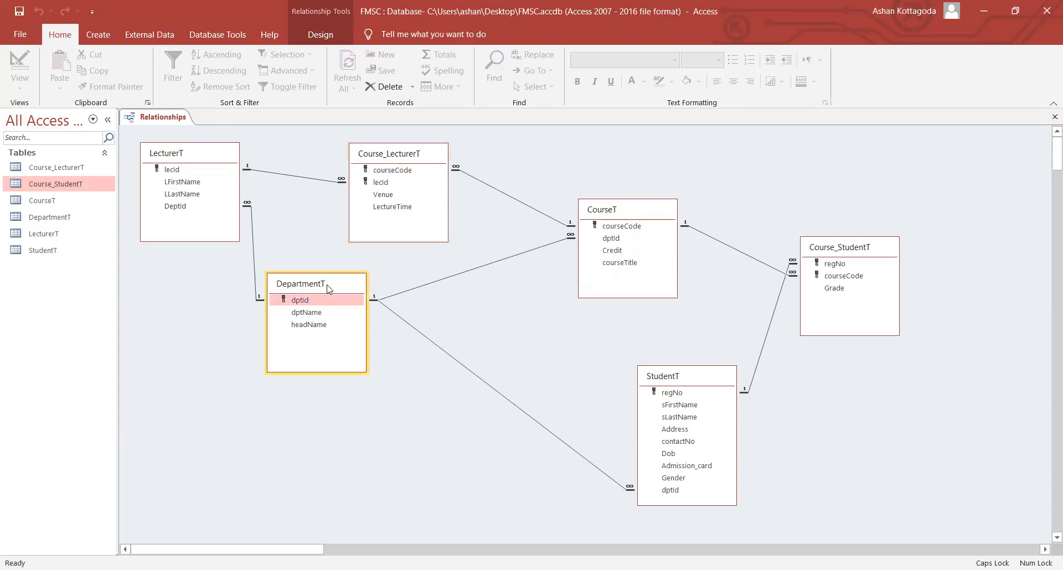
left_click_drag(327, 288, 332, 378)
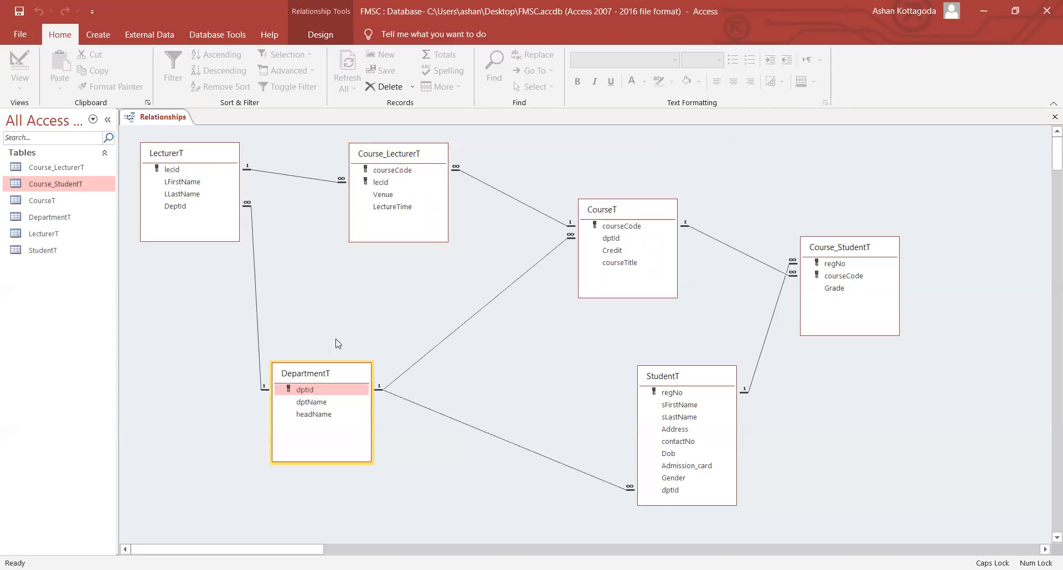
left_click(209, 162)
left_click_drag(214, 167, 216, 195)
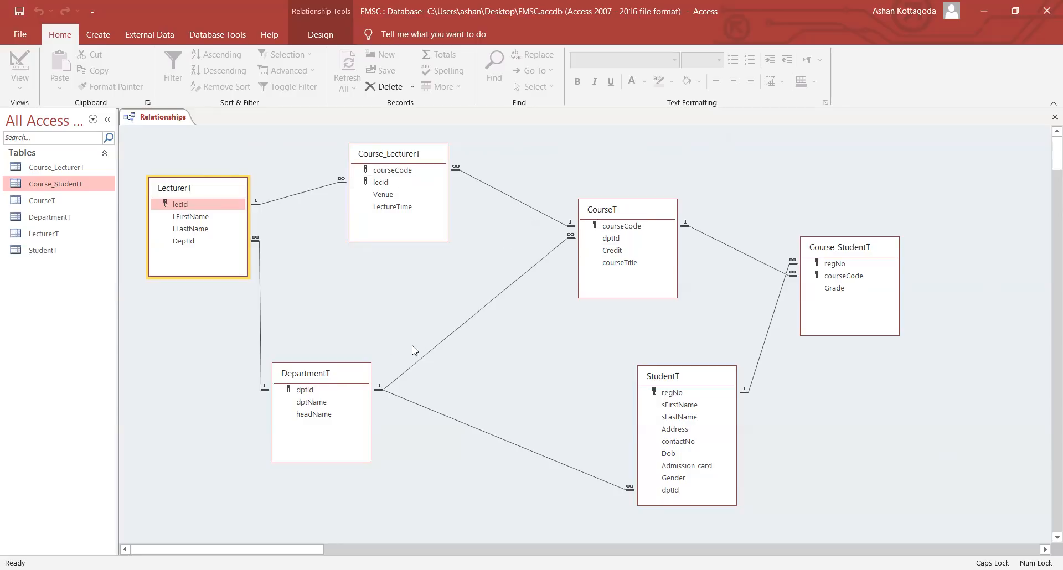
- Inspect the DepartmentT–CourseT relationship settings and close them without changes
left_click(439, 343)
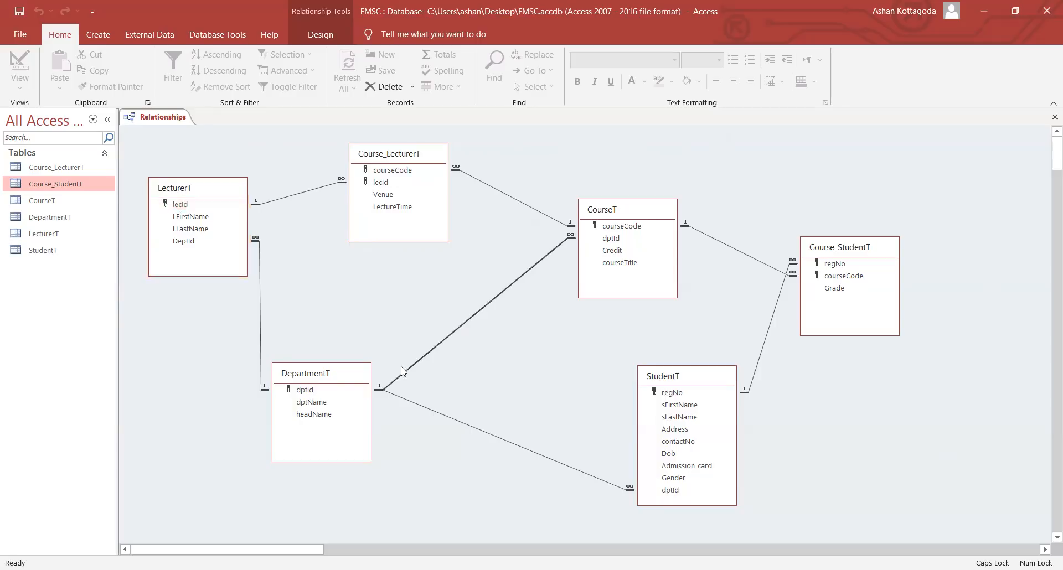
right_click(469, 321)
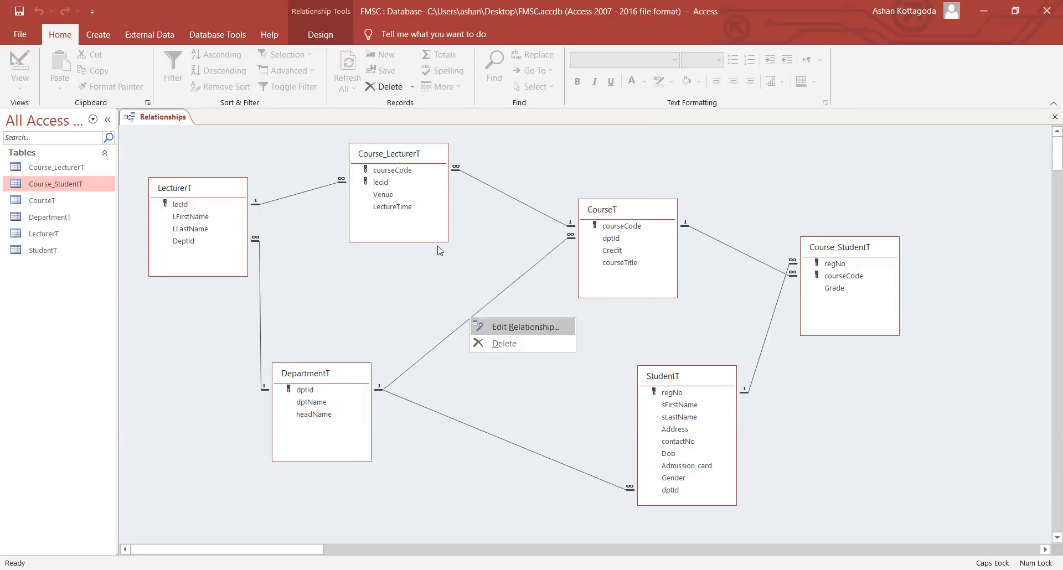
left_click(519, 330)
left_click(626, 140)
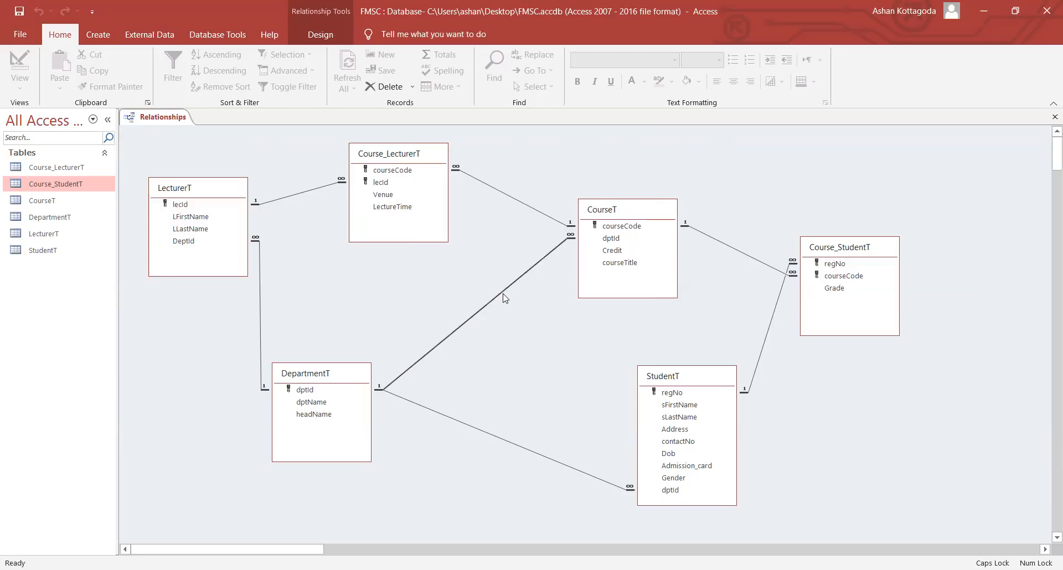
right_click(489, 314)
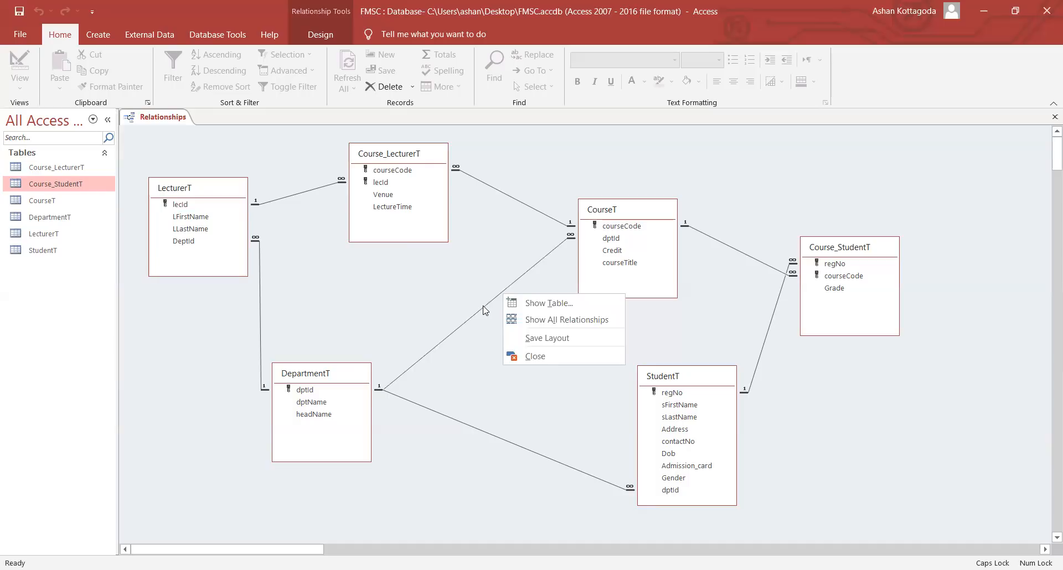
right_click(485, 307)
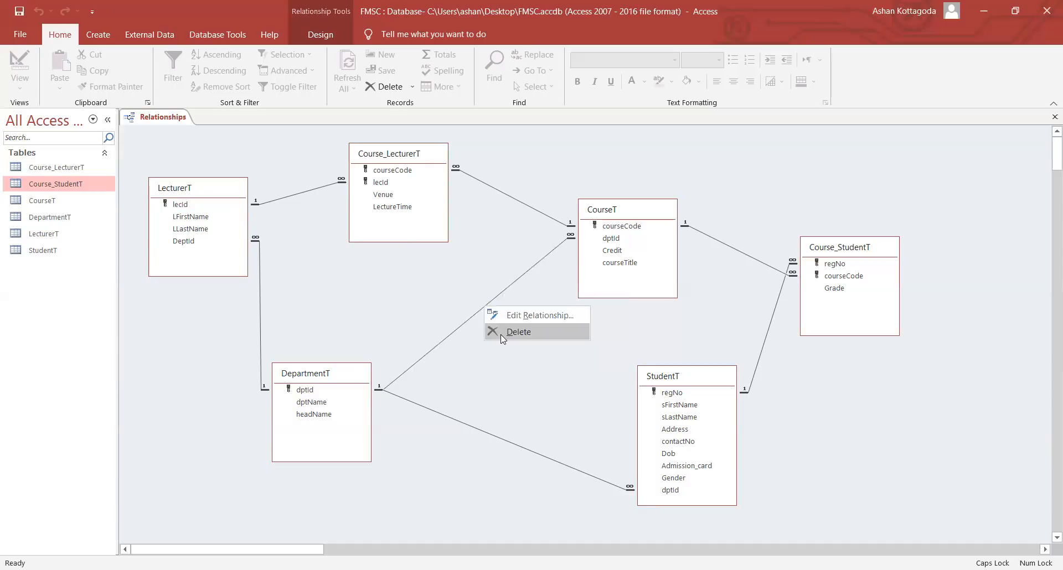
left_click(535, 355)
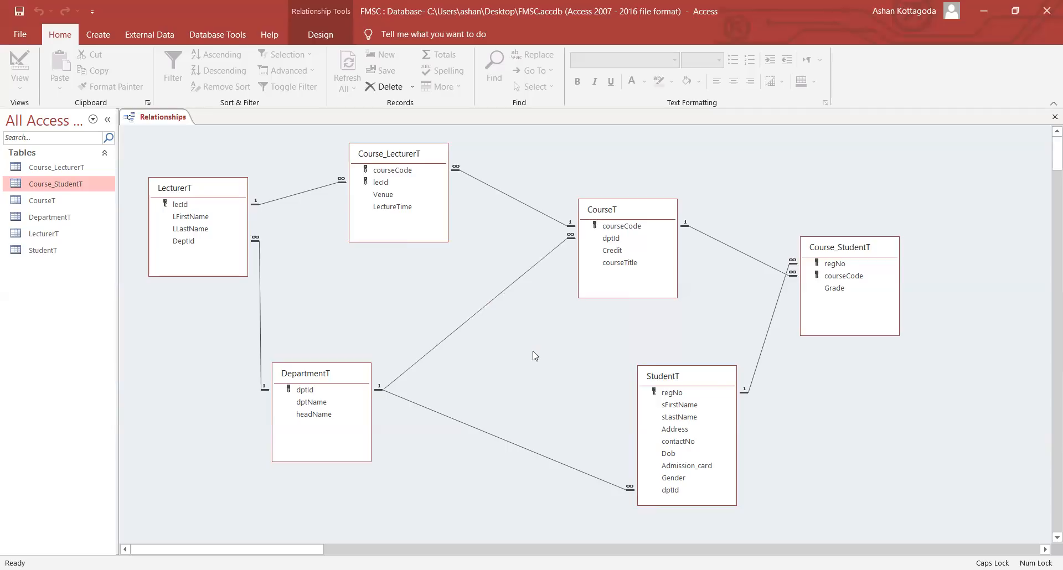
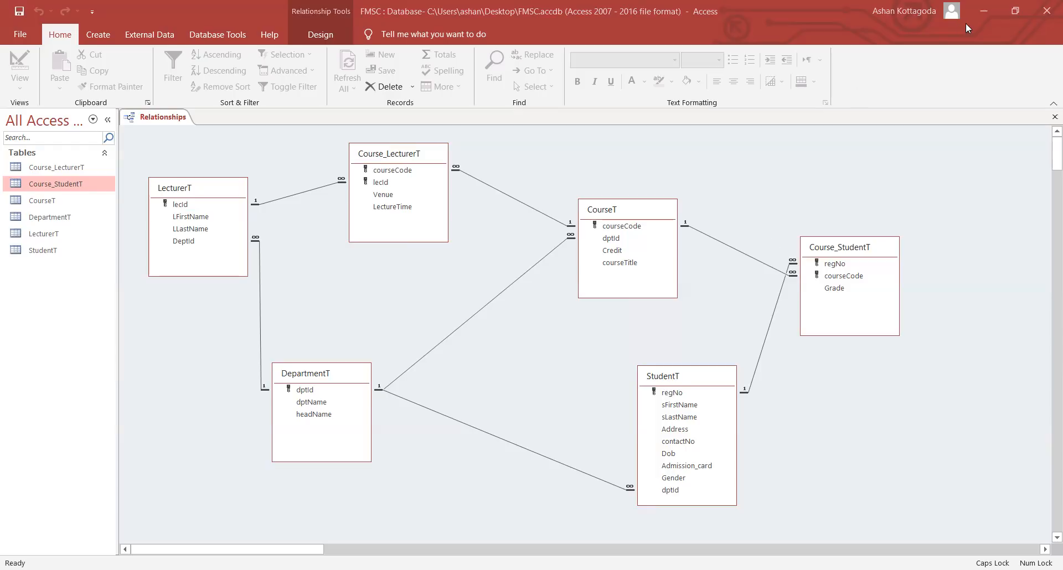
- Close the Relationships window showing all six linked tables, prompting to save the layout
left_click(1043, 17)
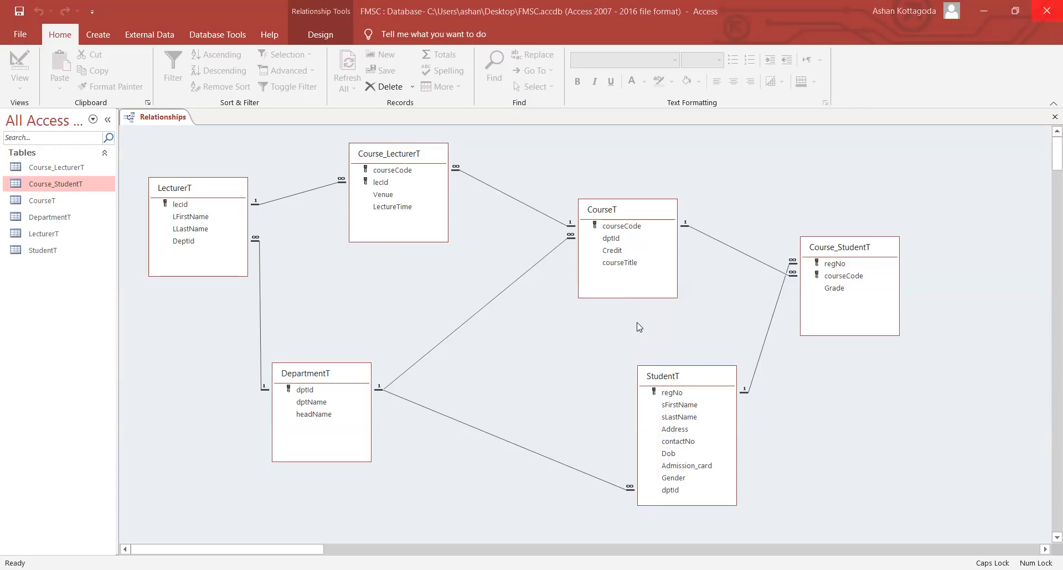
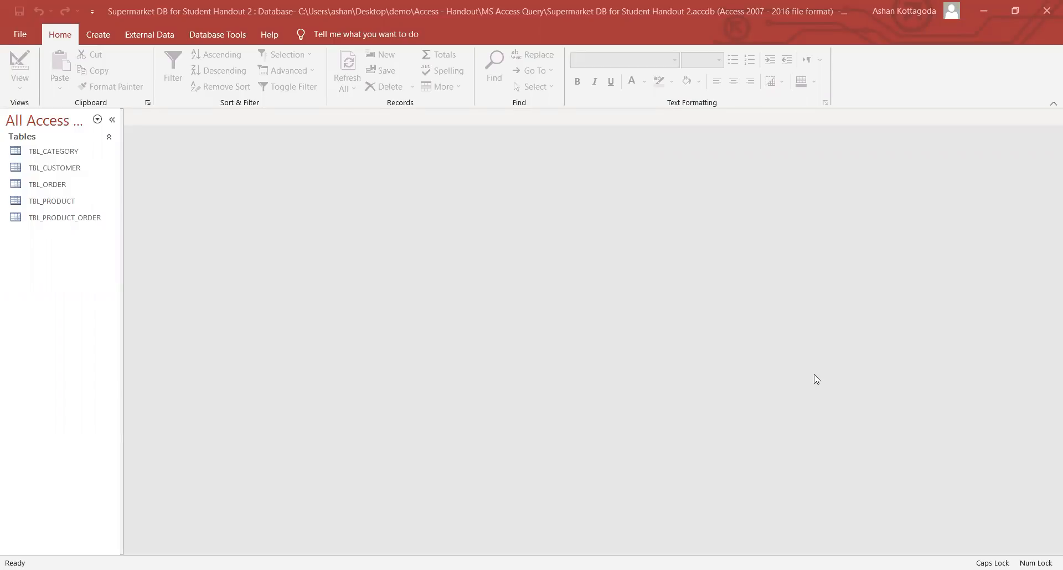
- Open and close TBL_CATEGORY, TBL_CUSTOMER and TBL_ORDER in turn to review their records
double_click(39, 152)
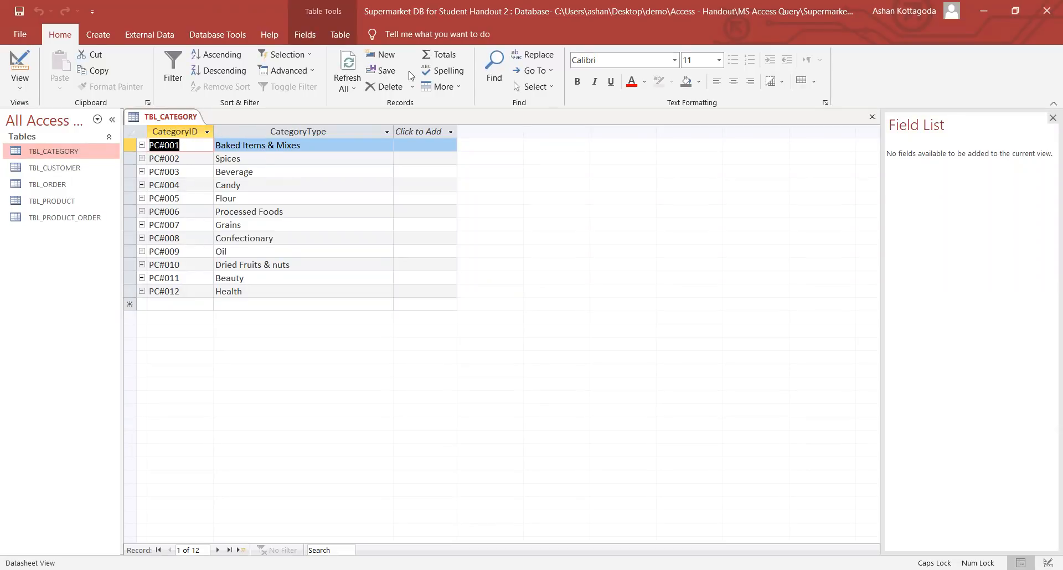
right_click(177, 121)
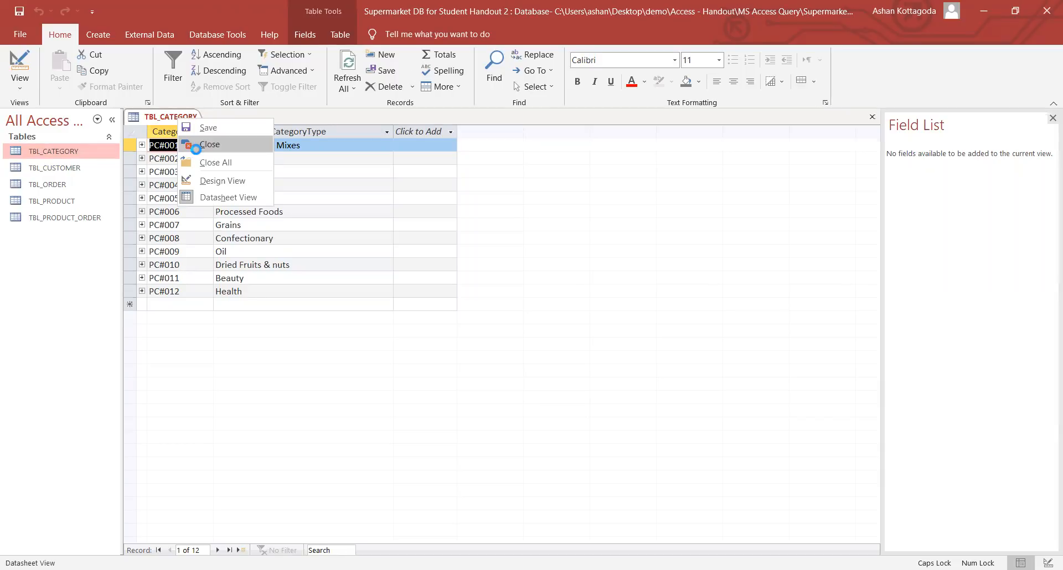
left_click(199, 145)
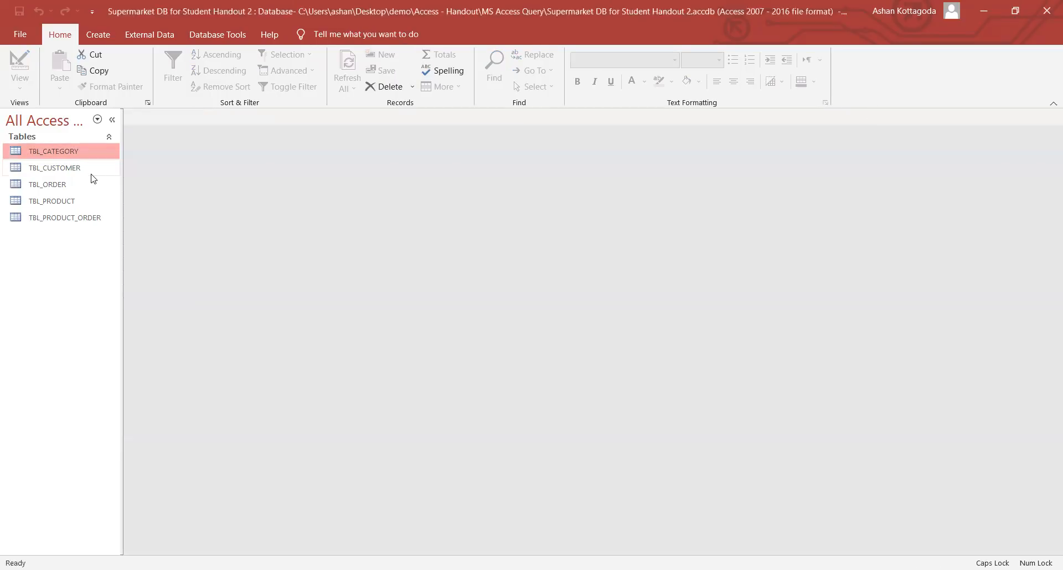
double_click(91, 173)
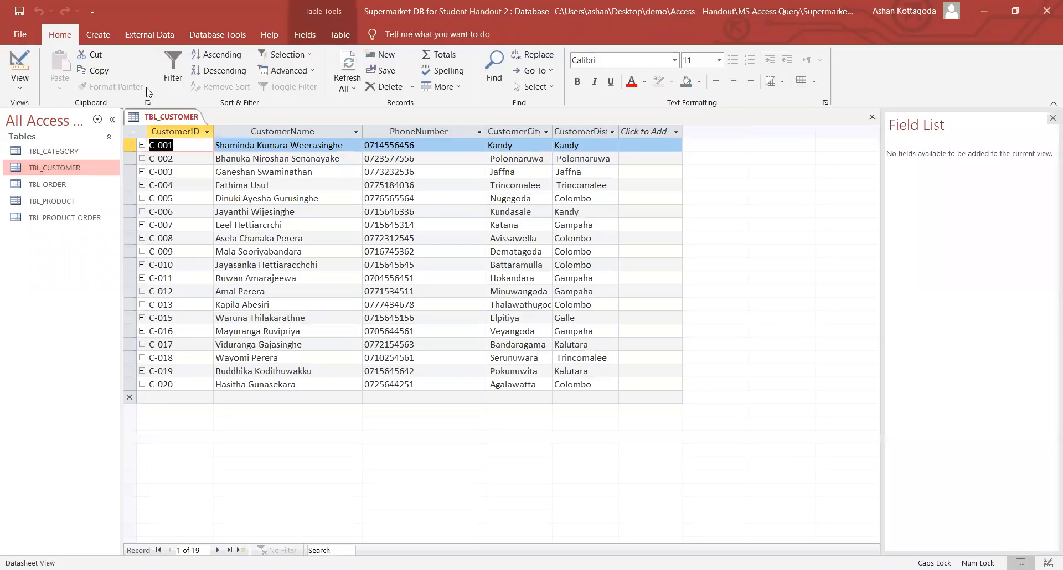
right_click(159, 119)
left_click(183, 145)
double_click(77, 180)
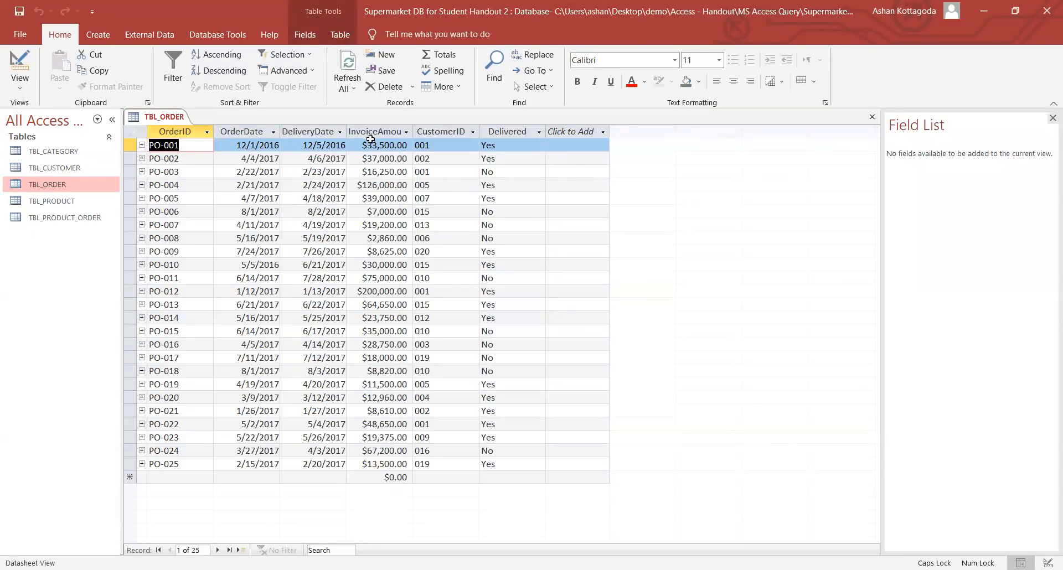
right_click(158, 118)
left_click(183, 145)
- Open TBL_PRODUCT and inspect Baby Shampoo's stock, cost, price and CategoryID 011
double_click(88, 205)
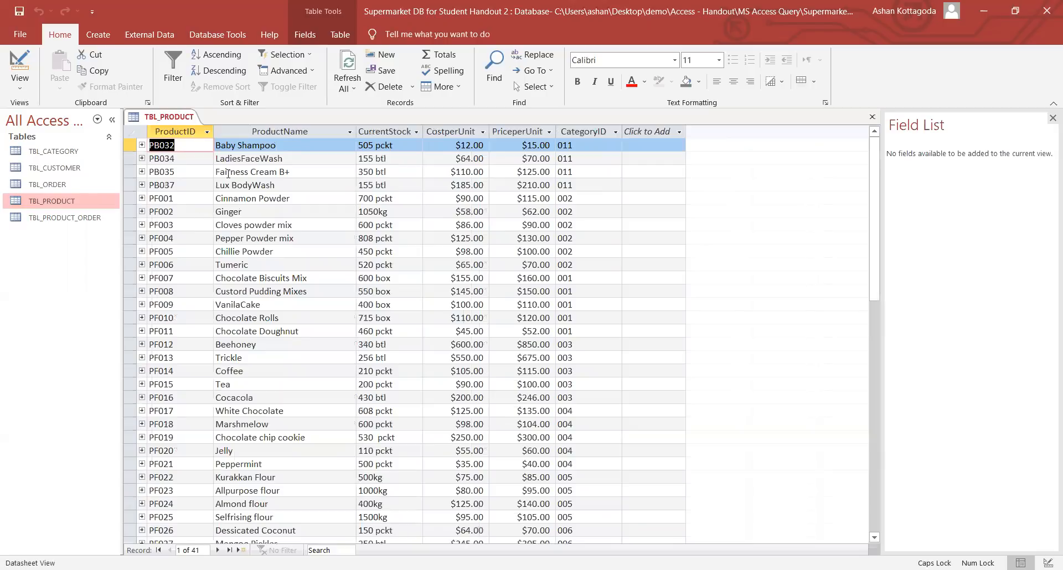
left_click(277, 158)
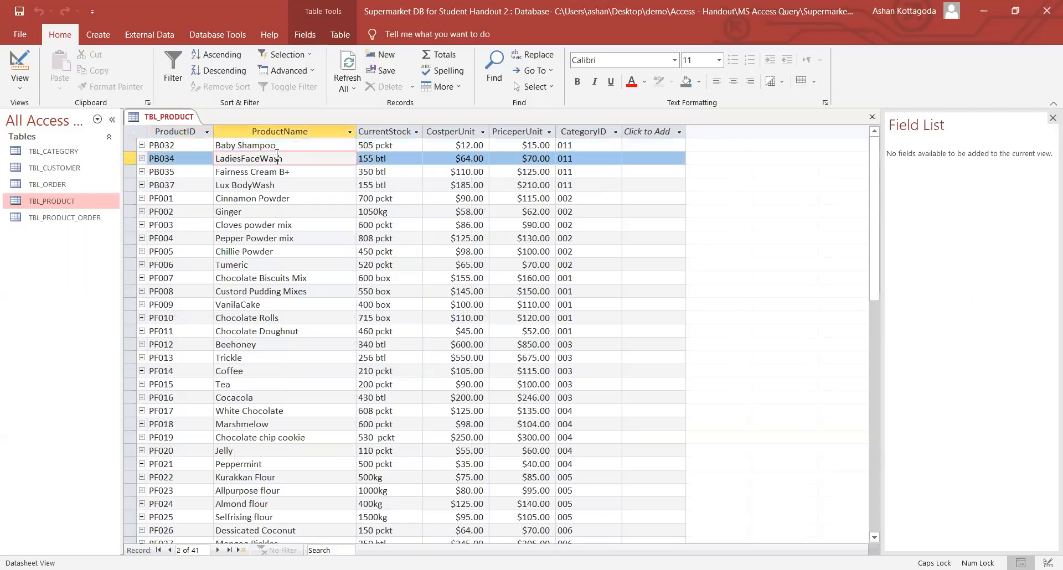
left_click(387, 143)
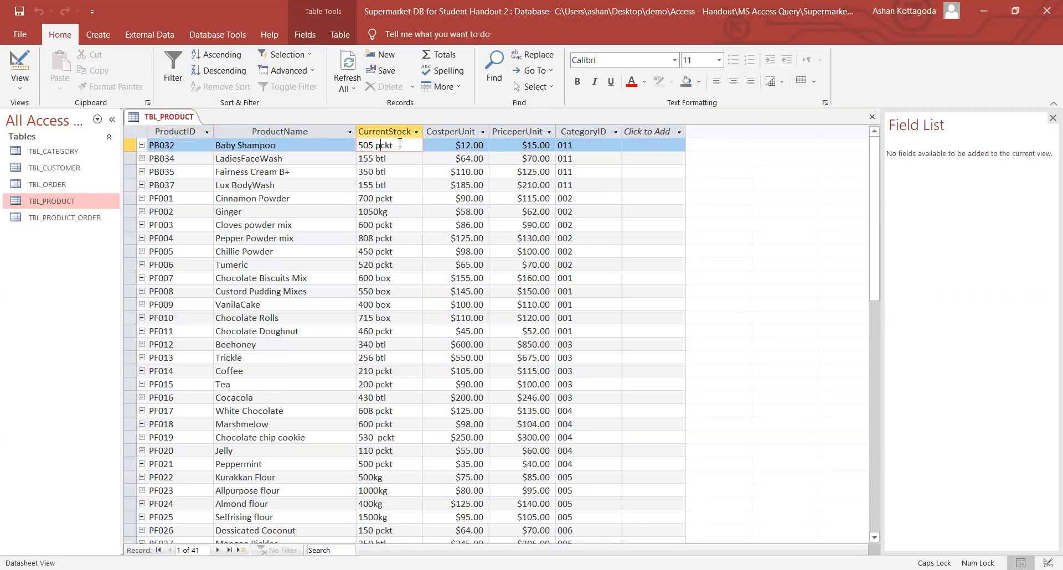
left_click(449, 147)
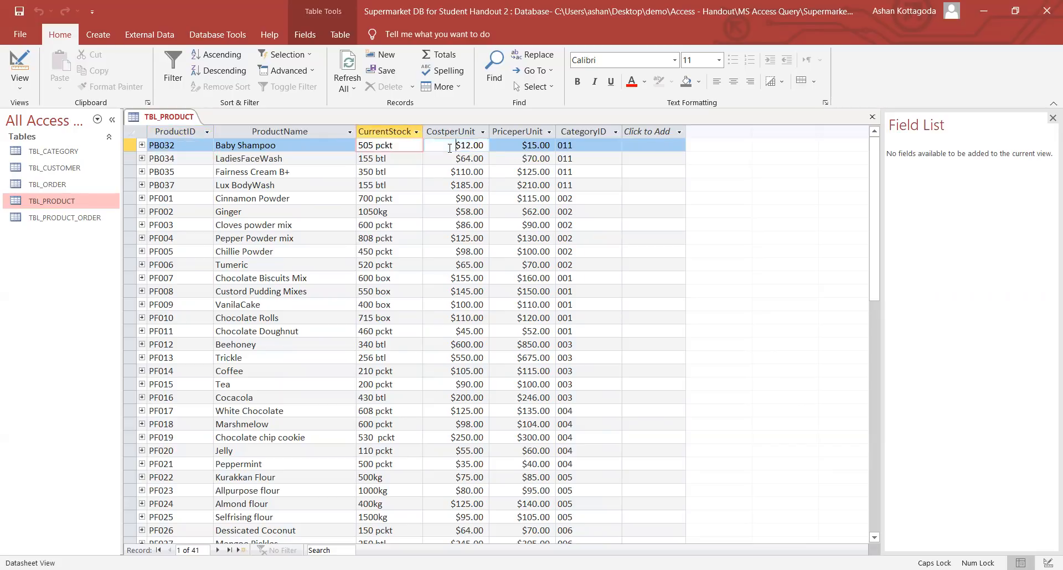
left_click(509, 148)
left_click(577, 148)
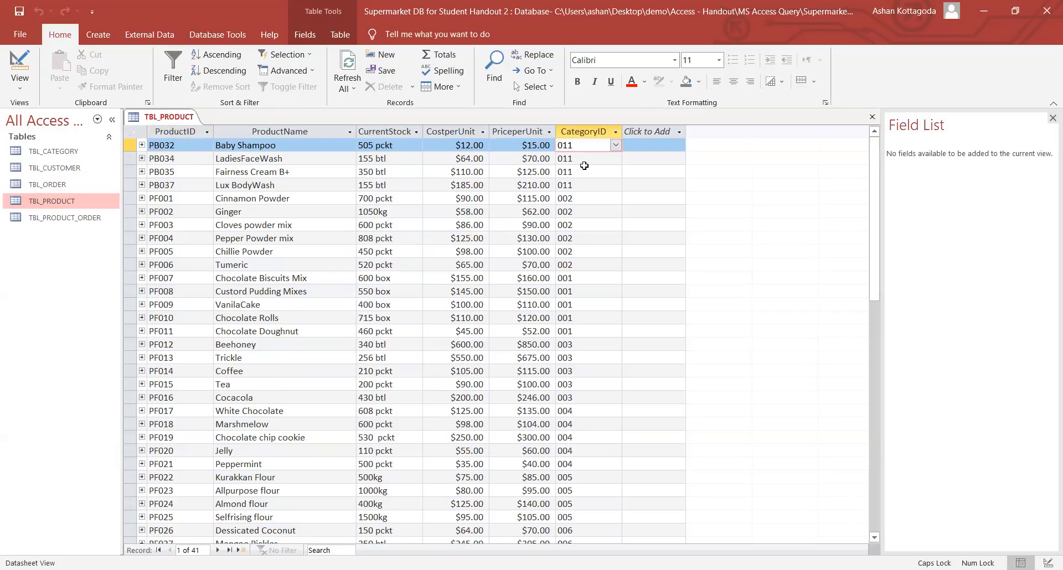
left_click(230, 145)
left_click_drag(231, 145, 277, 146)
left_click(580, 146)
- Look up category PC#011 in TBL_CATEGORY, identifying it as Beauty, then close the table
double_click(89, 153)
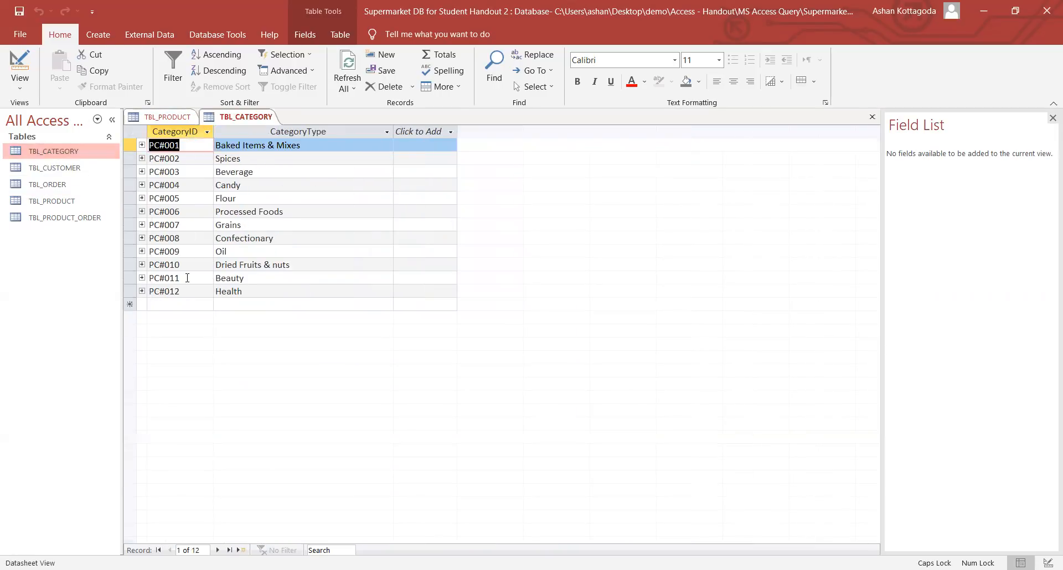
left_click(260, 276)
left_click_drag(260, 275, 207, 271)
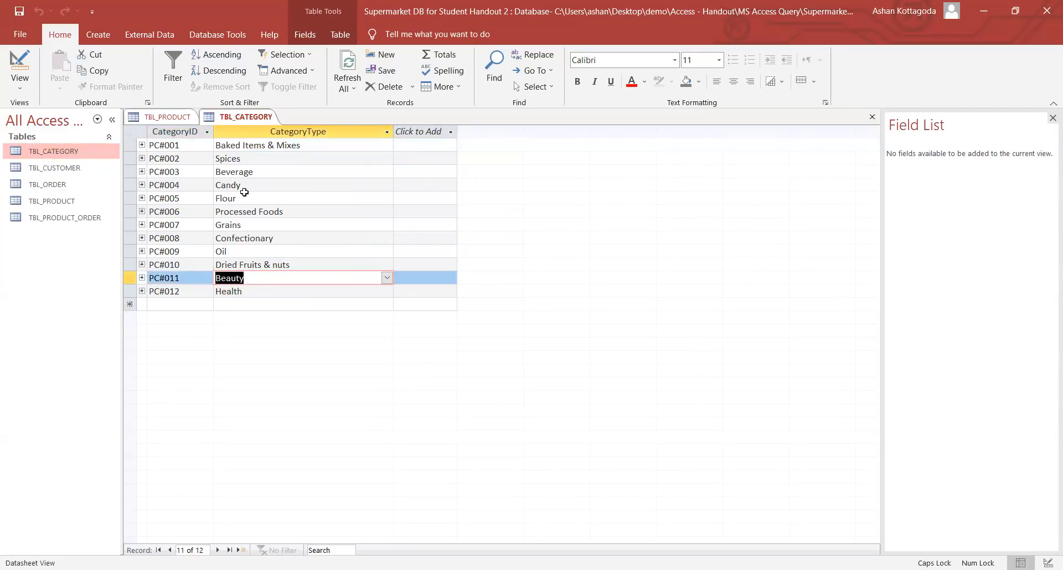
right_click(235, 118)
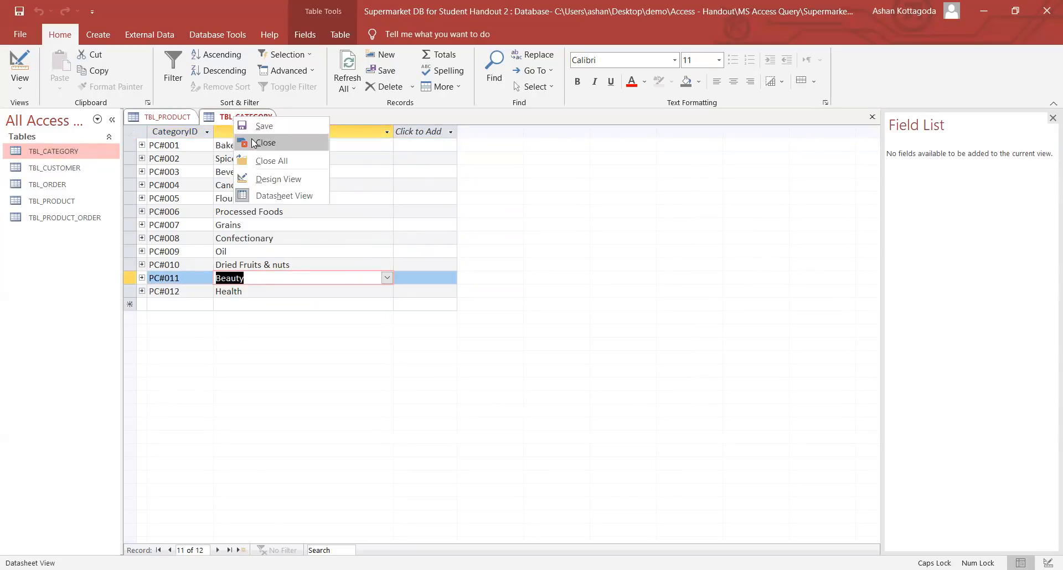
left_click(251, 141)
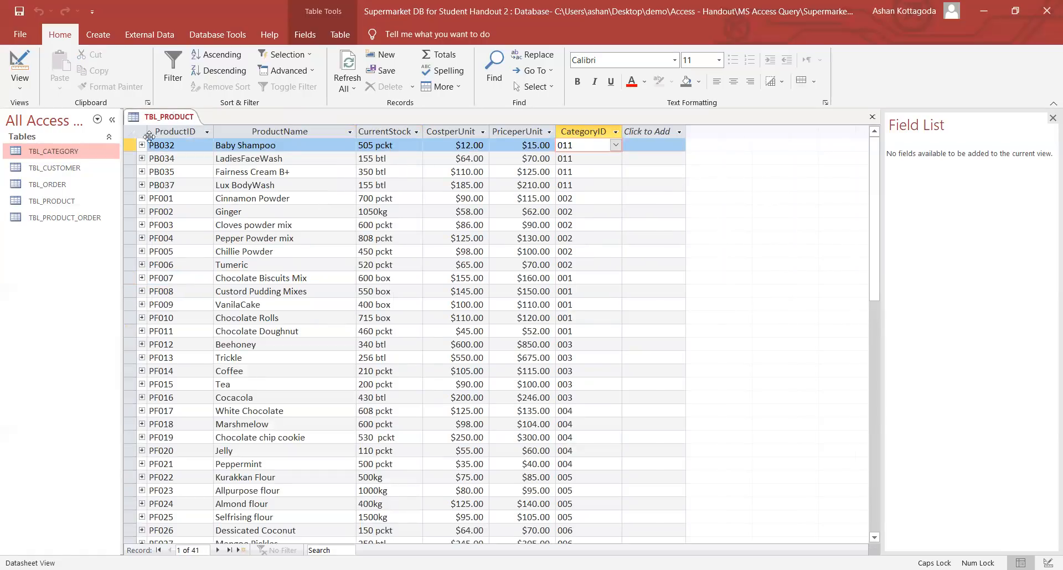
- Close TBL_PRODUCT, then open and close TBL_PRODUCT_ORDER to review it
right_click(171, 115)
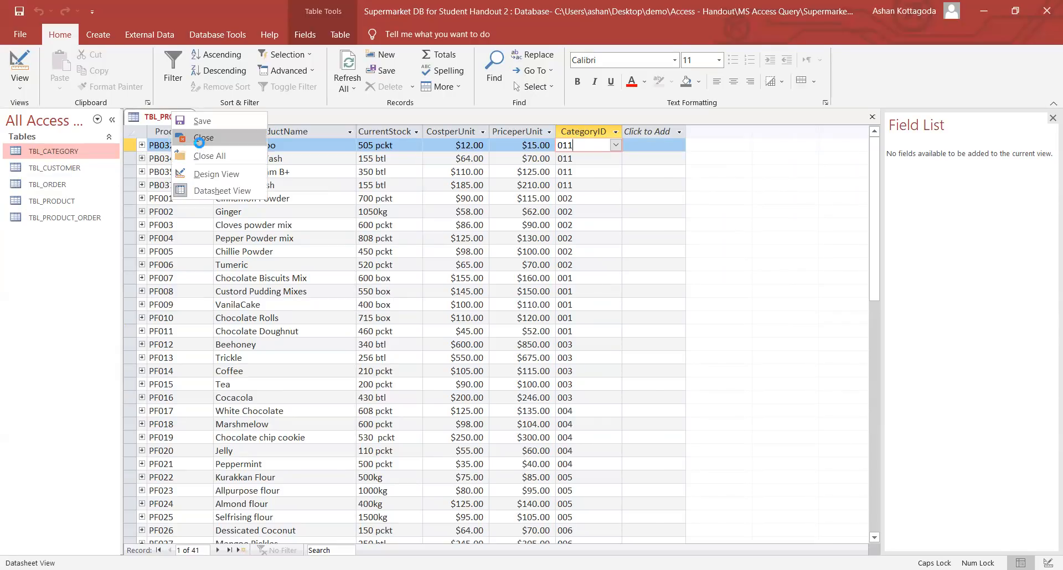
left_click(193, 138)
double_click(52, 218)
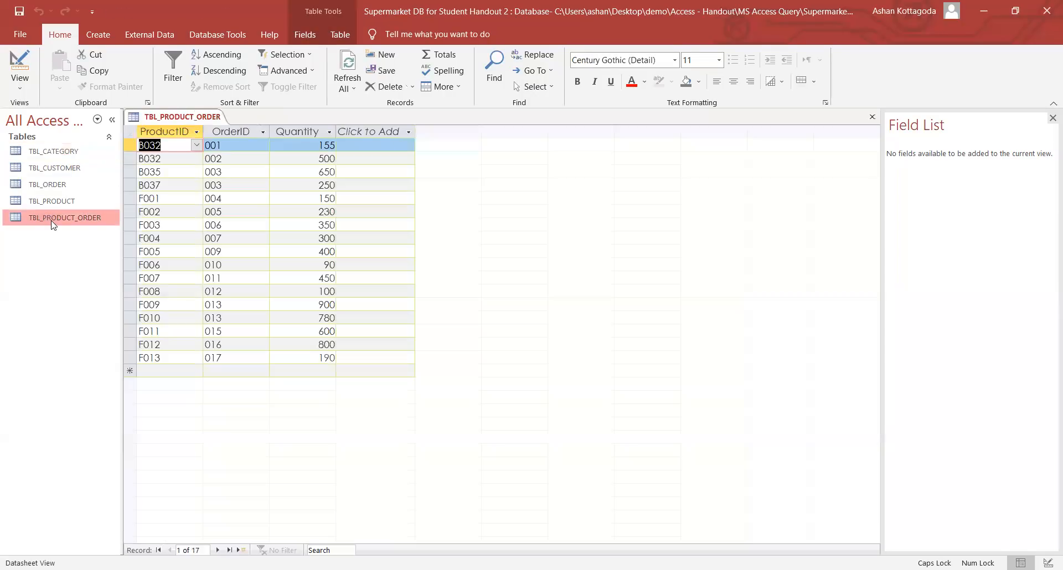
right_click(189, 117)
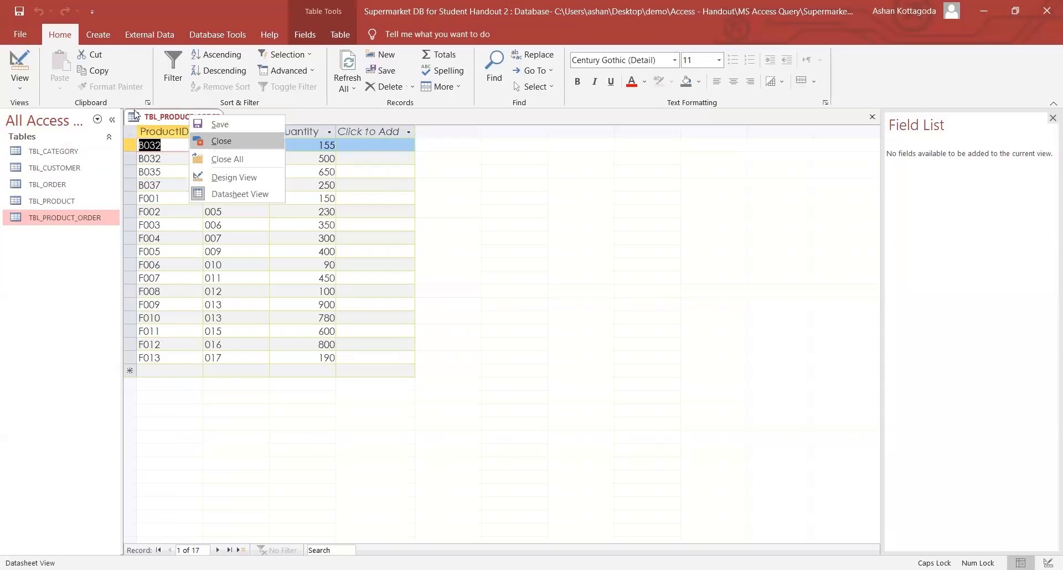
key("Return")
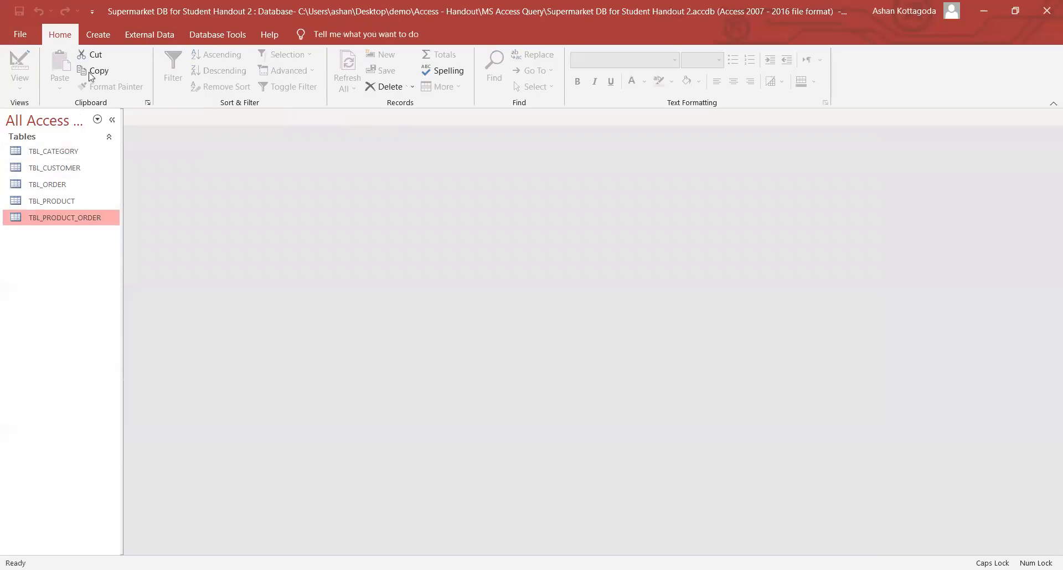
- In the Relationships diagram, enlarge the TBL_CUSTOMER and TBL_PRODUCT boxes so all fields show
left_click(208, 37)
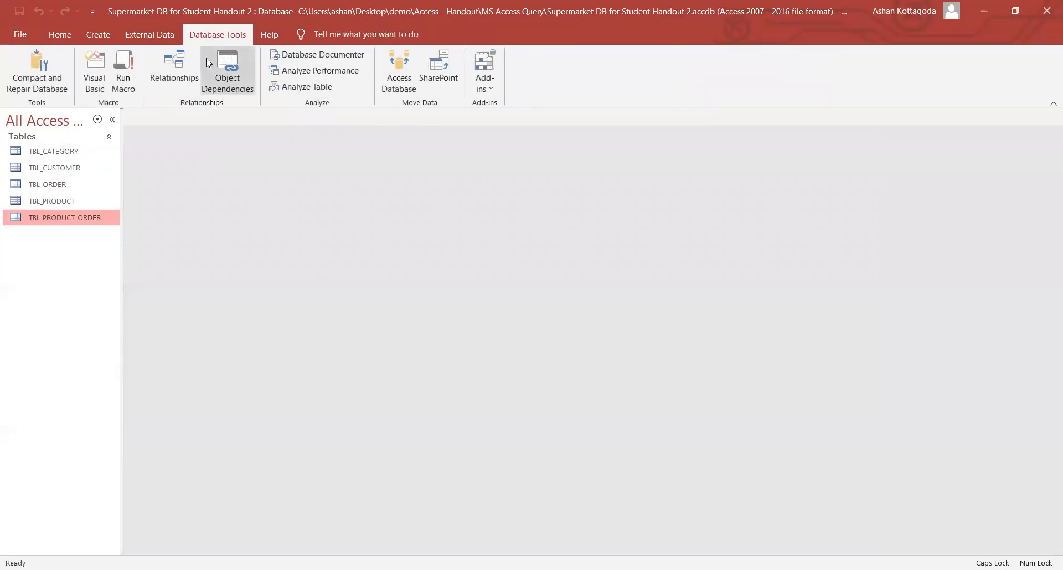
left_click(183, 64)
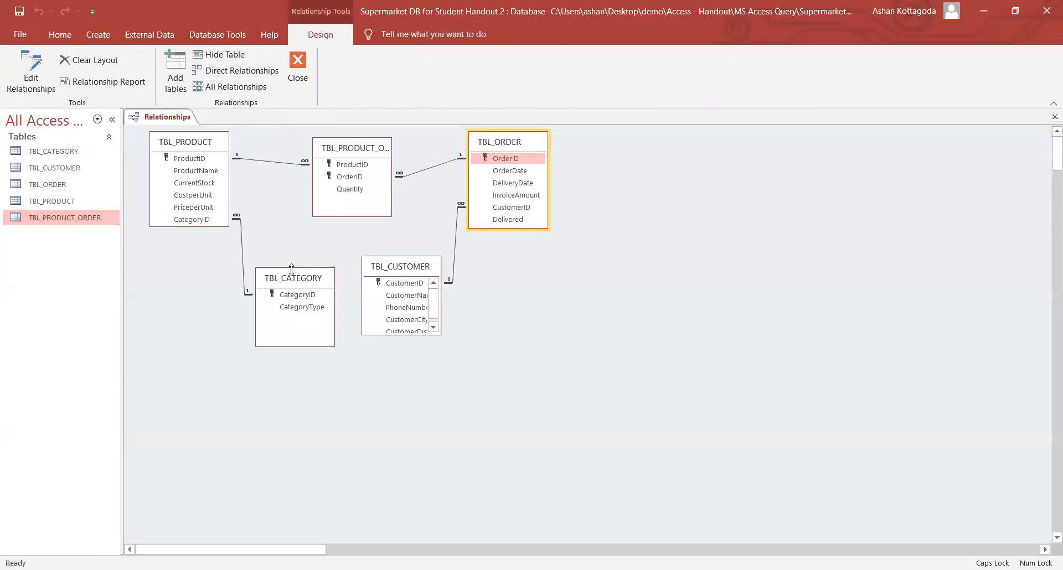
left_click_drag(404, 334, 404, 409)
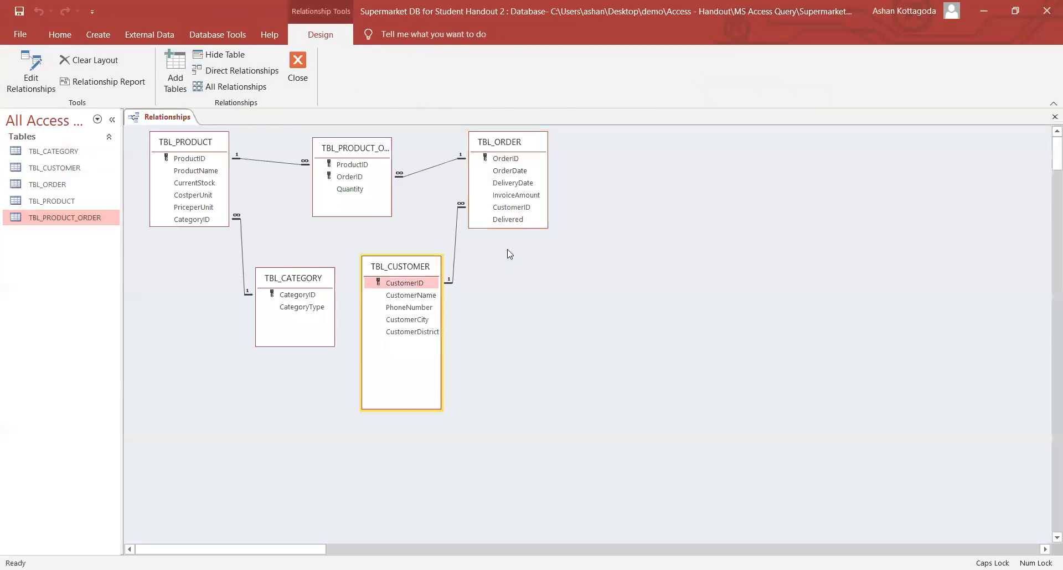
left_click_drag(213, 225, 212, 240)
- Reposition TBL_CUSTOMER, TBL_ORDER, TBL_PRODUCT_ORDER and TBL_CATEGORY, then save the layout on closing
left_click_drag(399, 268, 408, 276)
left_click_drag(521, 150, 644, 194)
left_click(376, 153)
left_click_drag(377, 153, 435, 165)
left_click_drag(300, 281, 288, 356)
left_click(419, 293)
left_click_drag(419, 295, 483, 366)
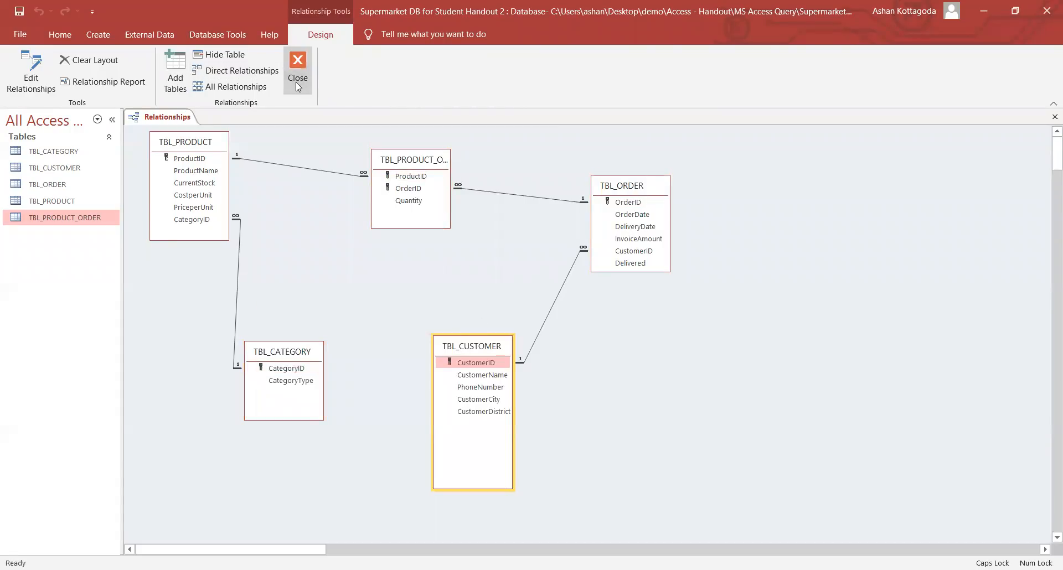
left_click(298, 86)
left_click(499, 333)
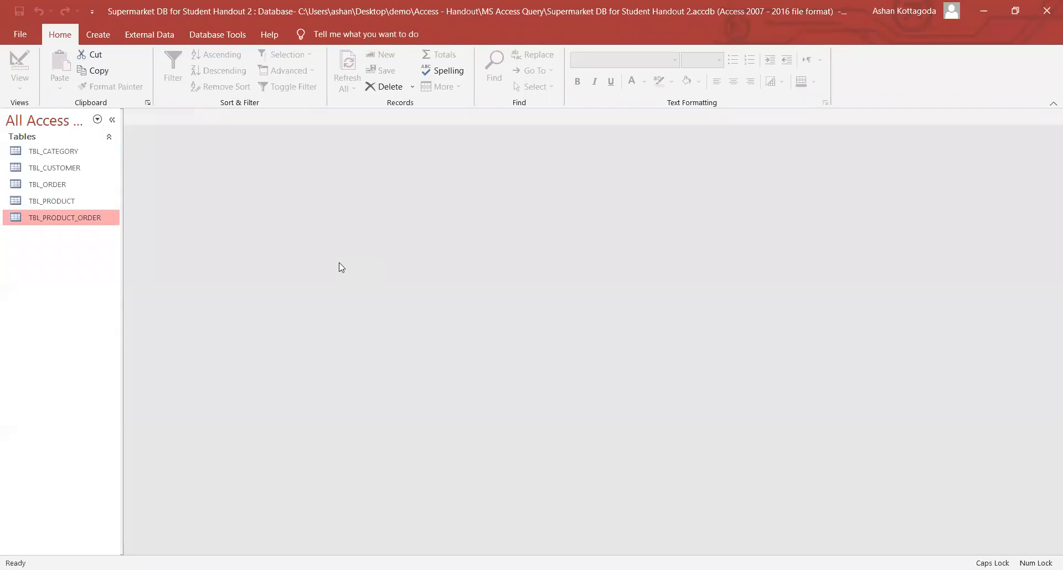
- Select TBL_CATEGORY in the navigation pane and show the Create ribbon tools
left_click(46, 153)
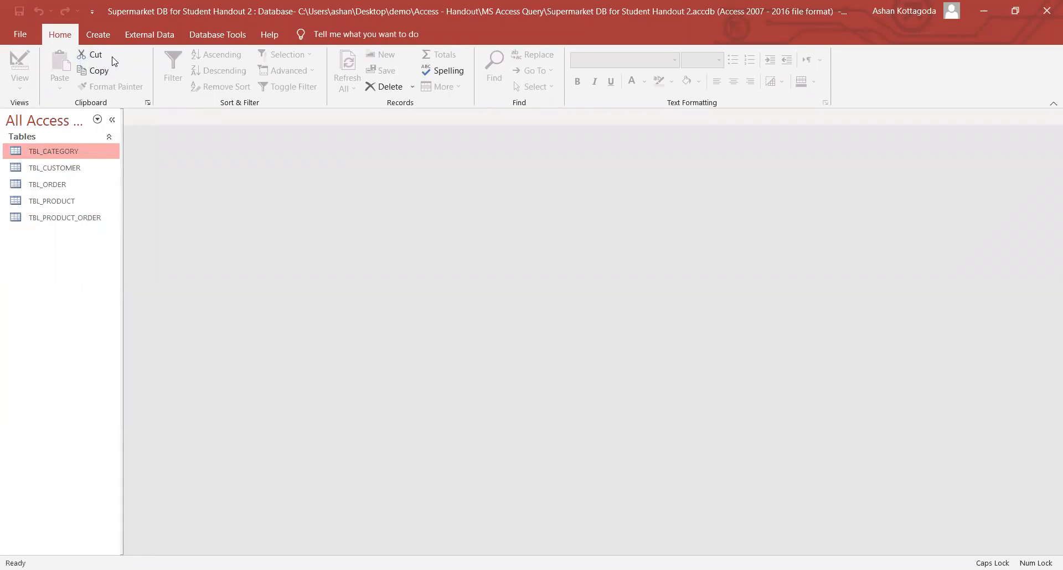
left_click(98, 35)
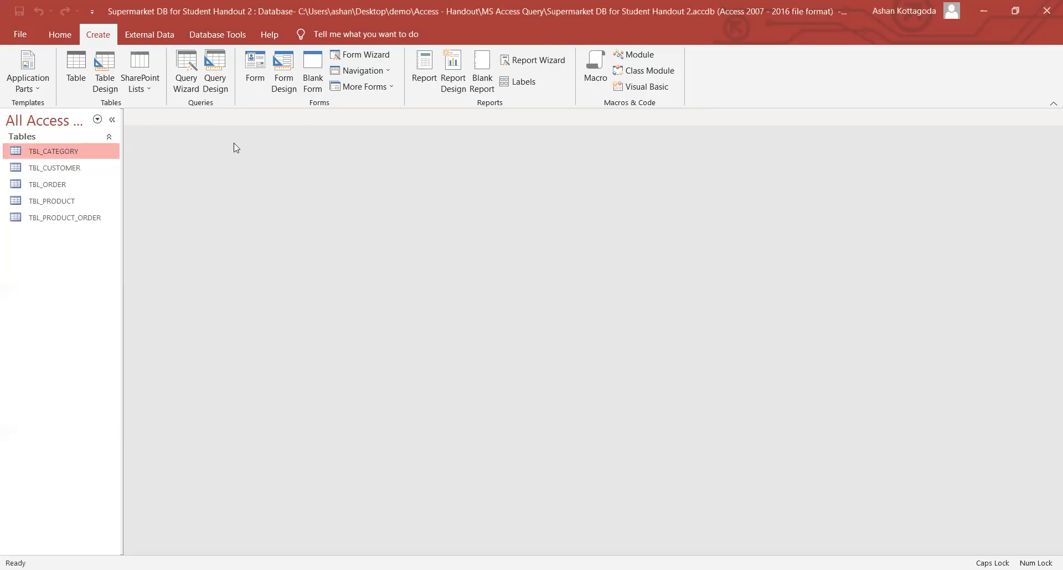
- Start a new query in Design view with only TBL_PRODUCT added from Show Table
left_click(215, 90)
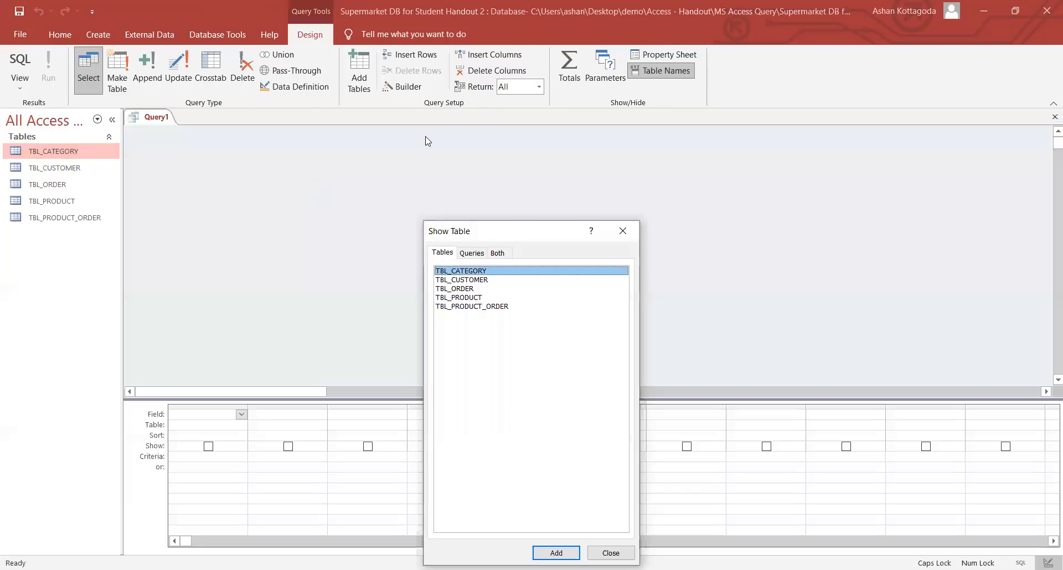
left_click_drag(426, 140, 427, 139)
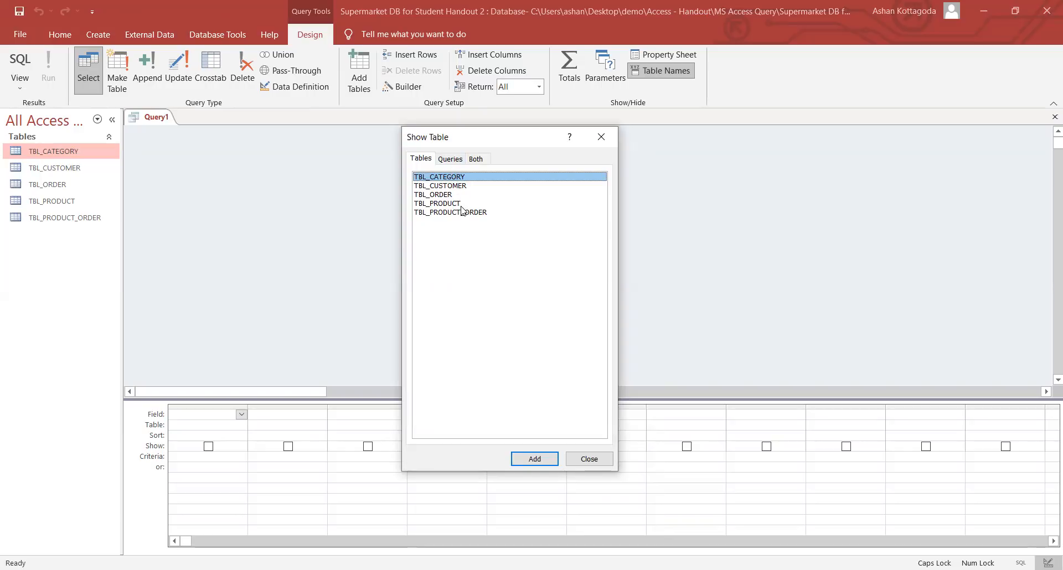
left_click(461, 205)
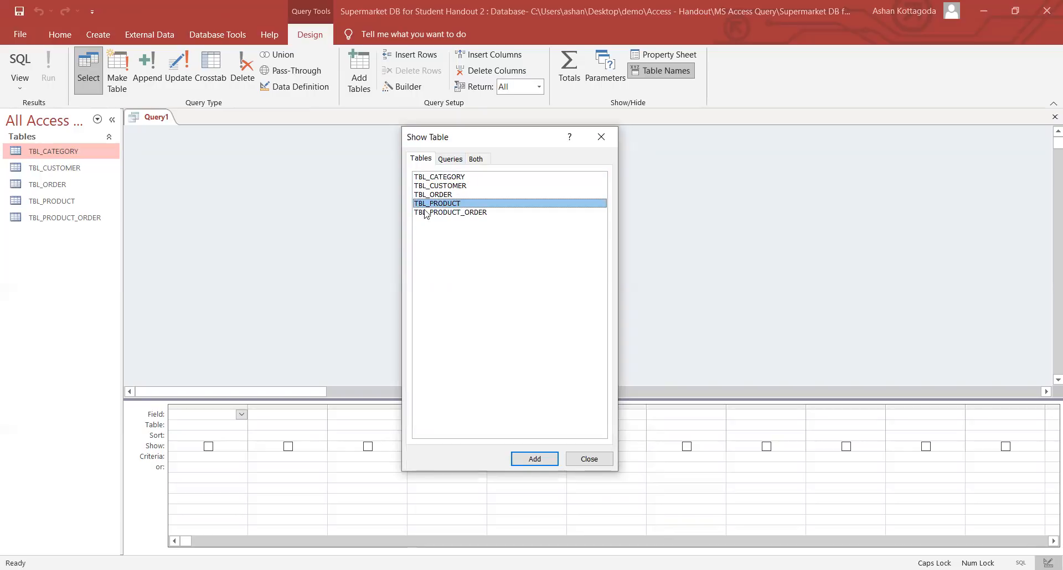
double_click(437, 206)
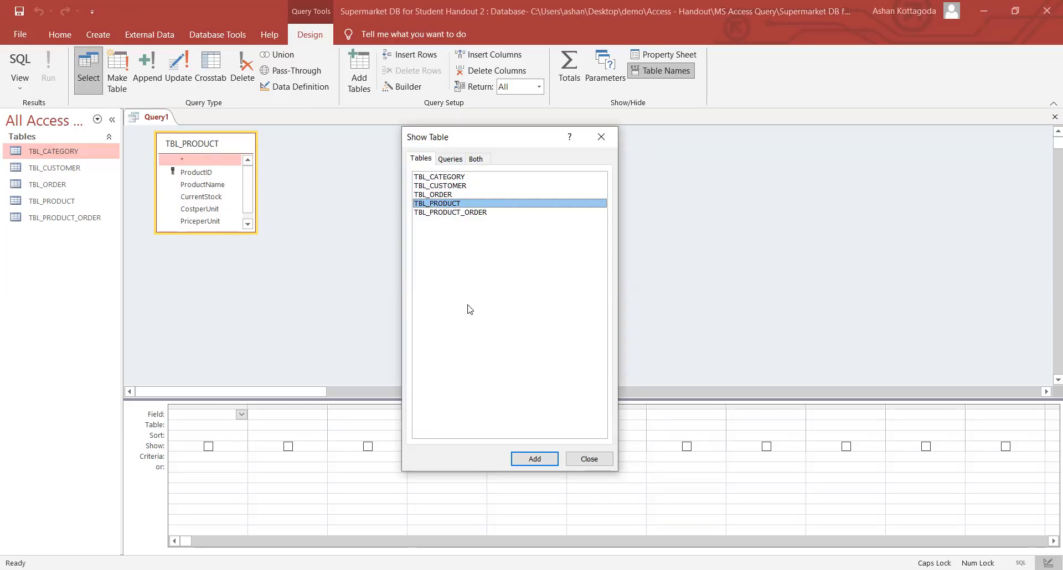
left_click(600, 138)
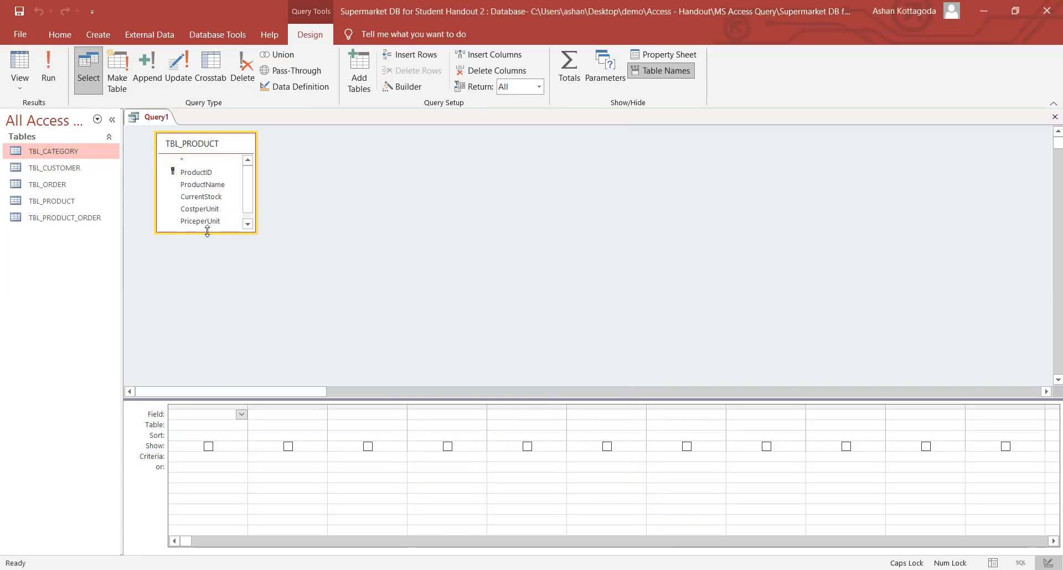
- Resize and move the TBL_PRODUCT field list, then put ProductID in the first grid column
left_click_drag(207, 232, 214, 280)
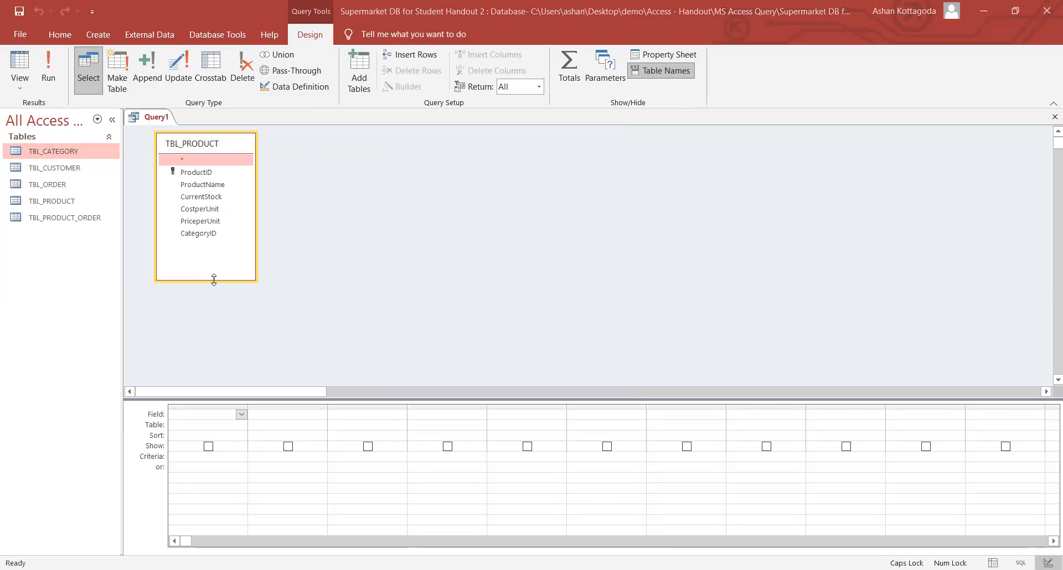
left_click_drag(223, 143, 270, 158)
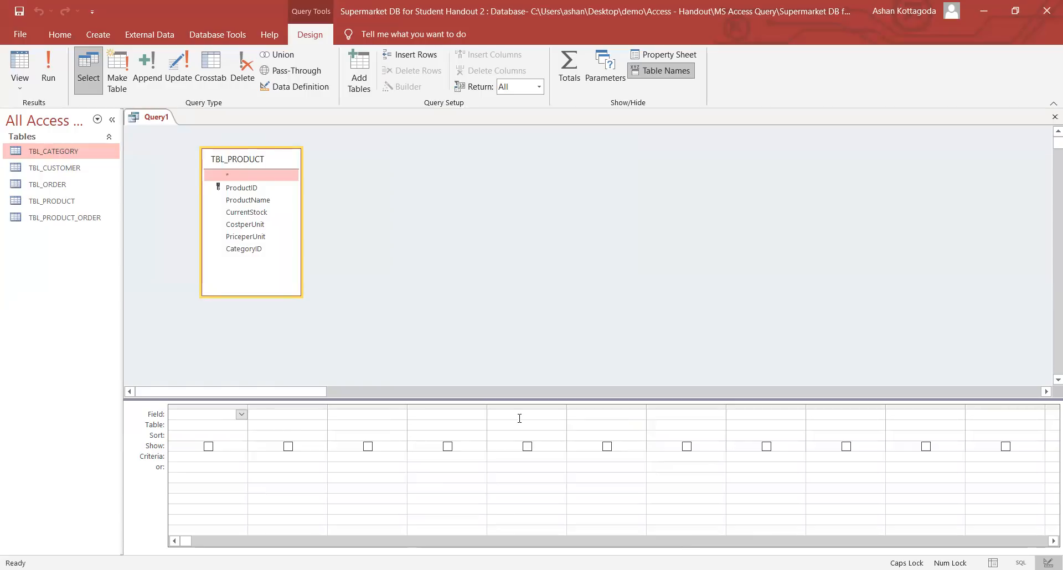
left_click(255, 192)
double_click(241, 192)
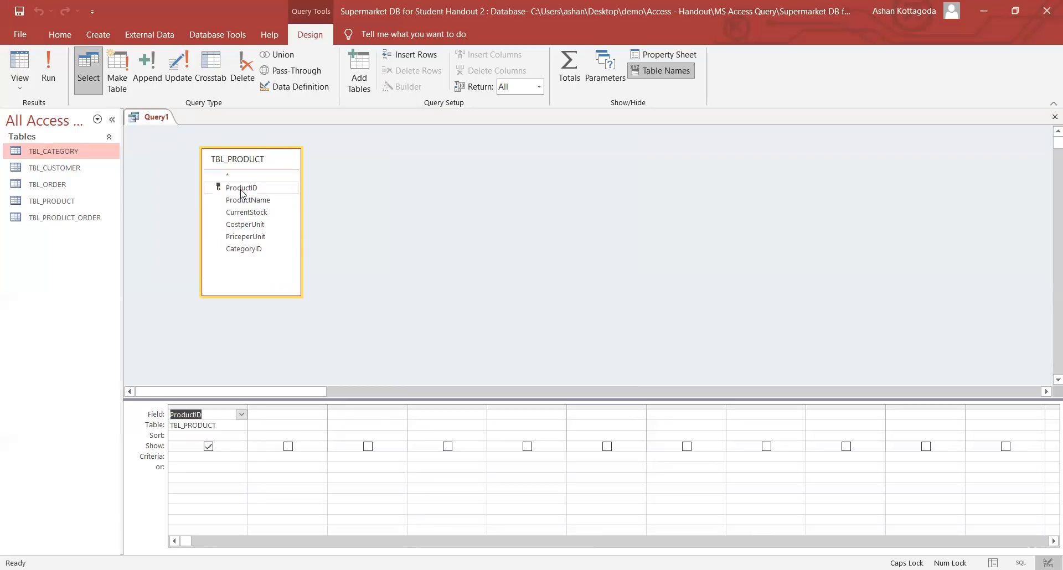
left_click(207, 415)
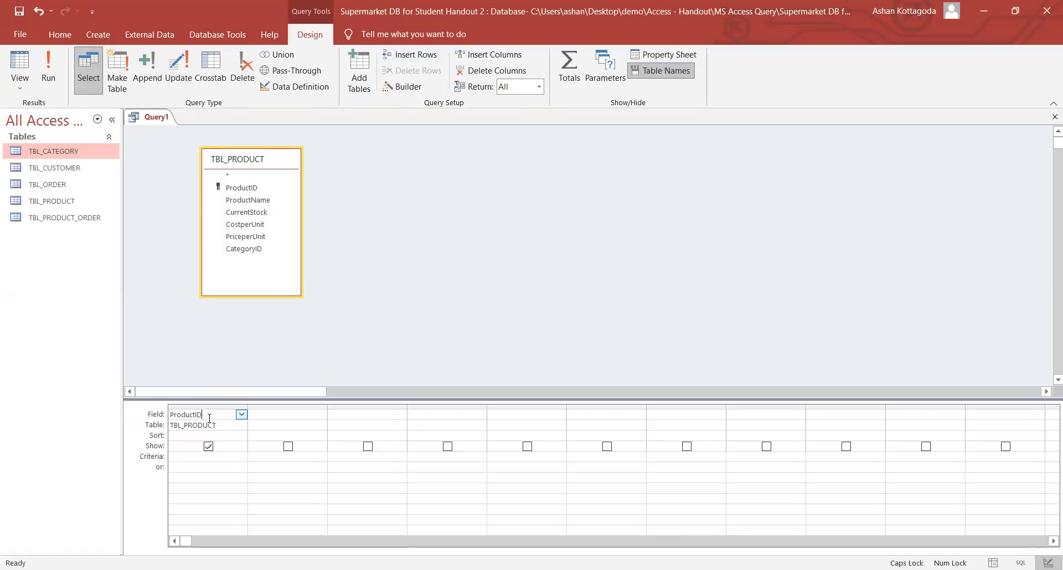
- Run the query and scroll through the 41 ProductID results, PB032 to PH039
left_click(49, 71)
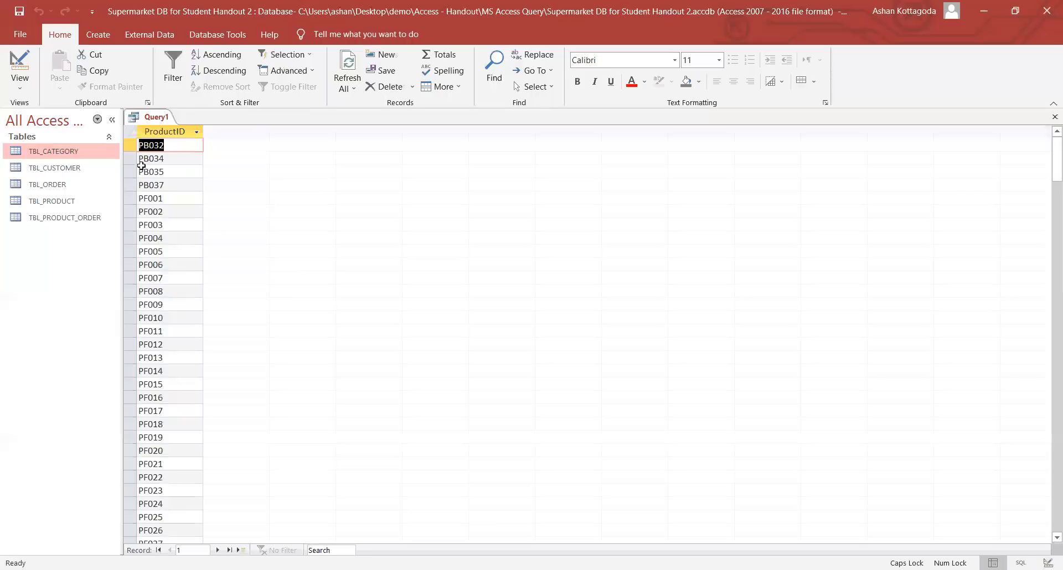
scroll(179, 218, "down", 1)
scroll(179, 217, "down", 4)
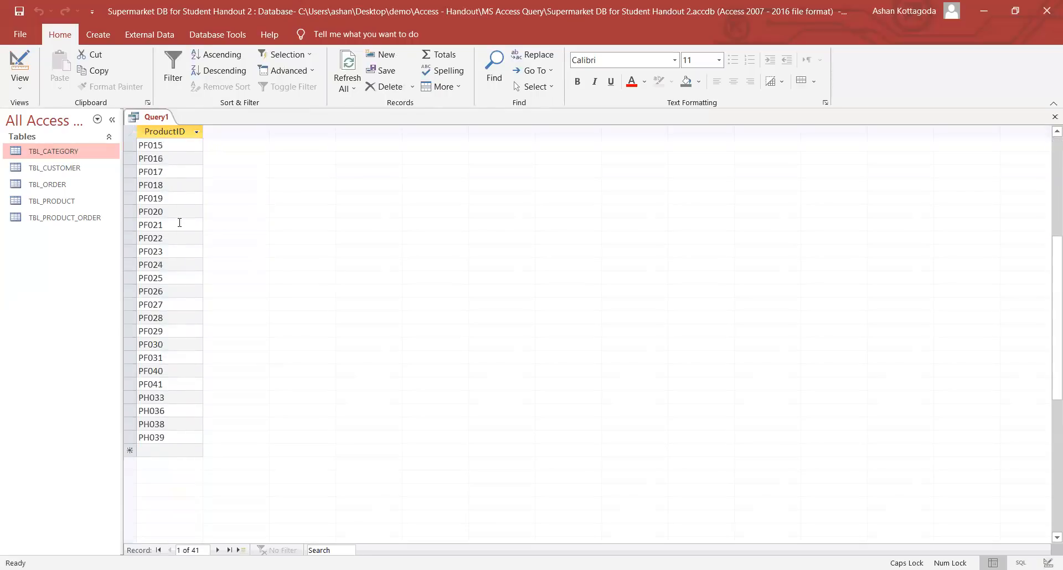
scroll(179, 223, "up", 6)
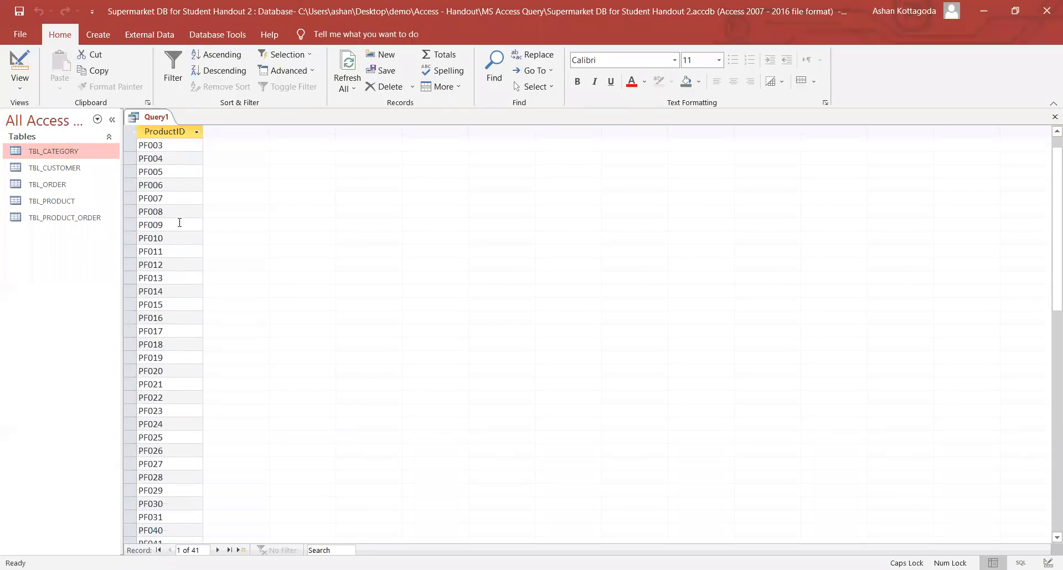
scroll(179, 223, "down", 6)
scroll(179, 222, "up", 7)
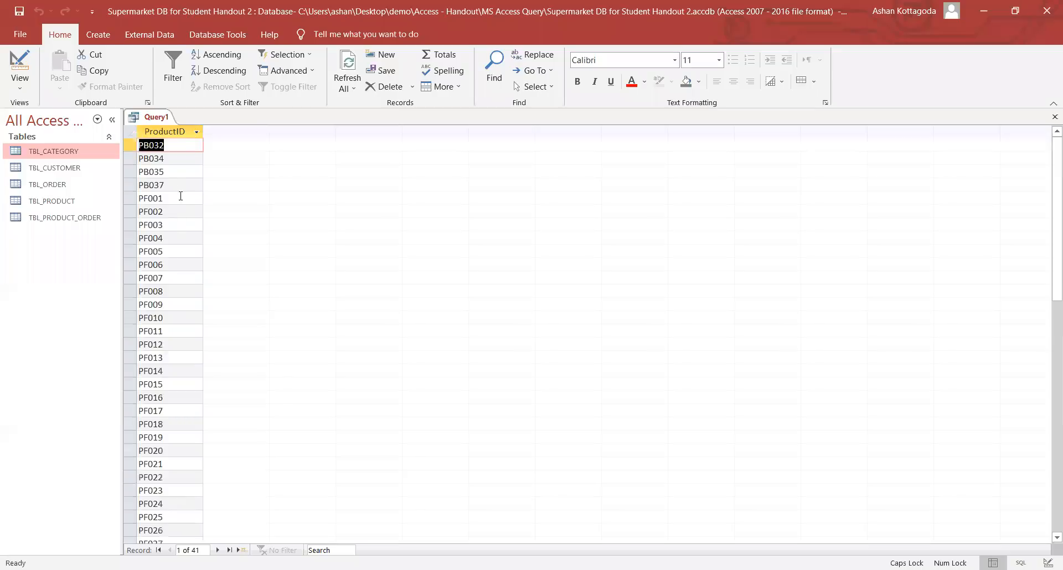
scroll(181, 196, "down", 6)
scroll(181, 189, "up", 6)
- Back in Design view, add ProductName and PriceperUnit after ProductID and run the query
left_click(19, 88)
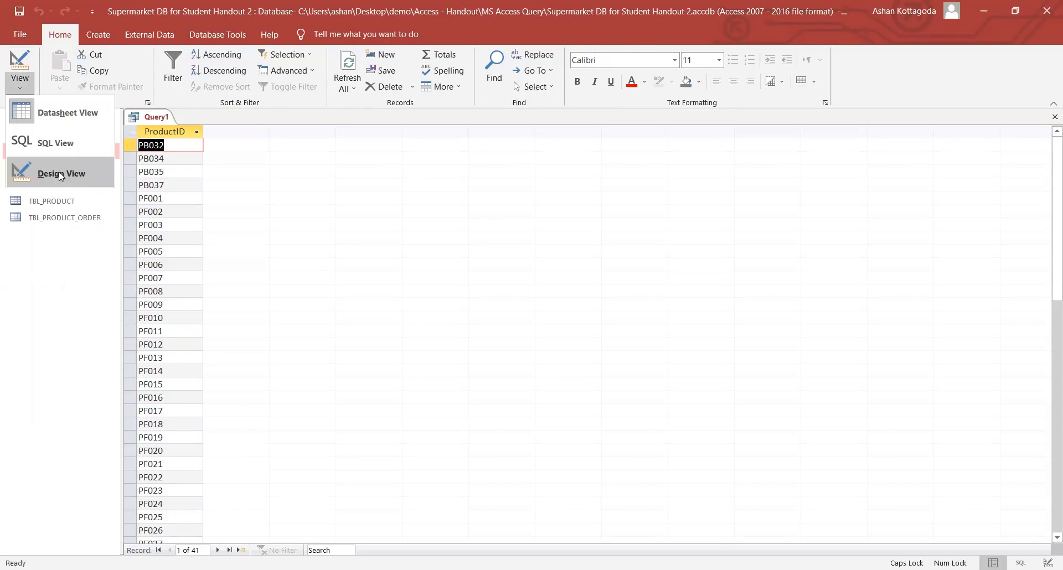
left_click(61, 174)
left_click(19, 86)
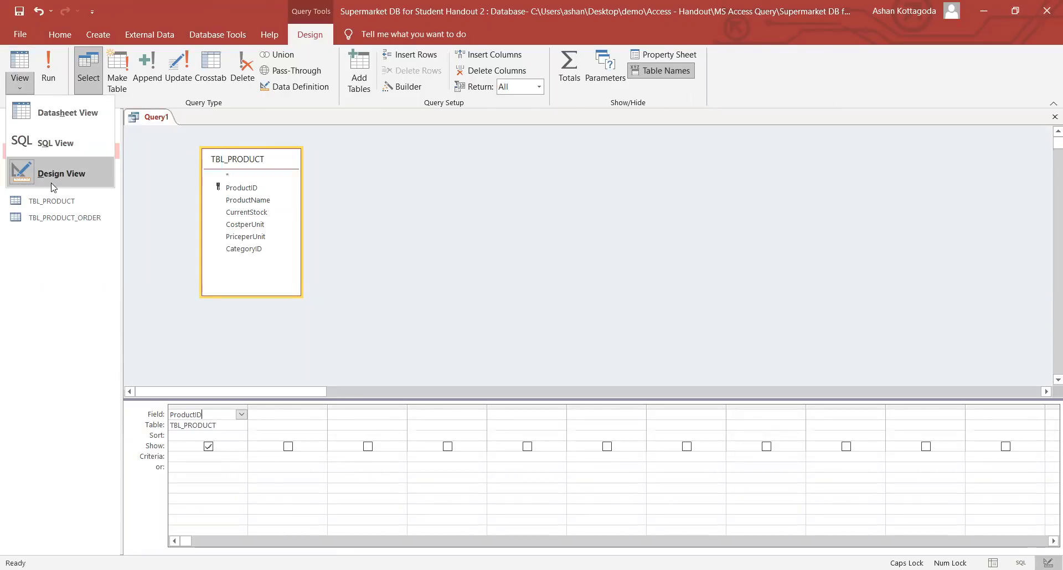
left_click(274, 339)
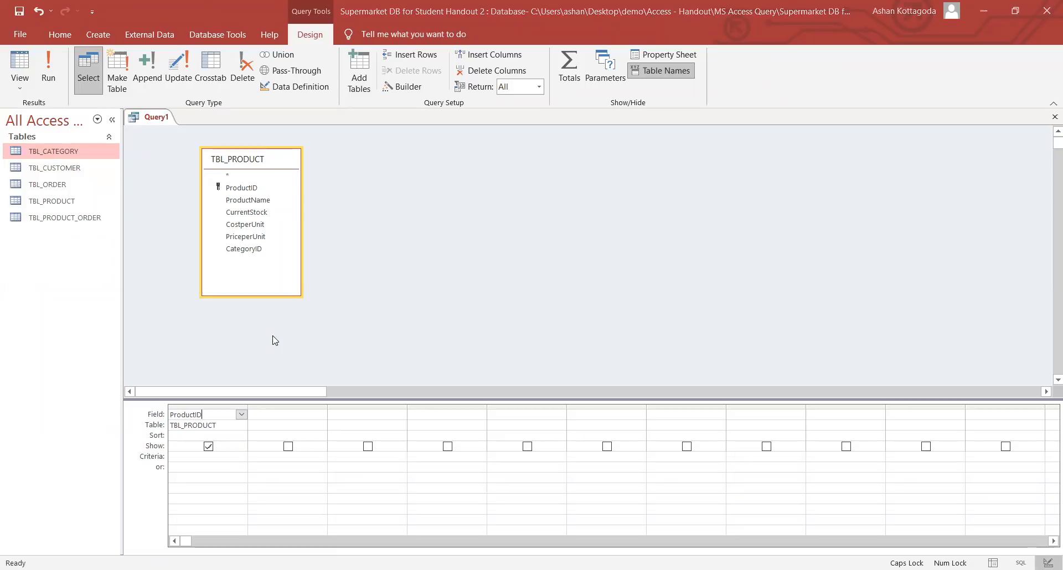
double_click(248, 199)
left_click(302, 424)
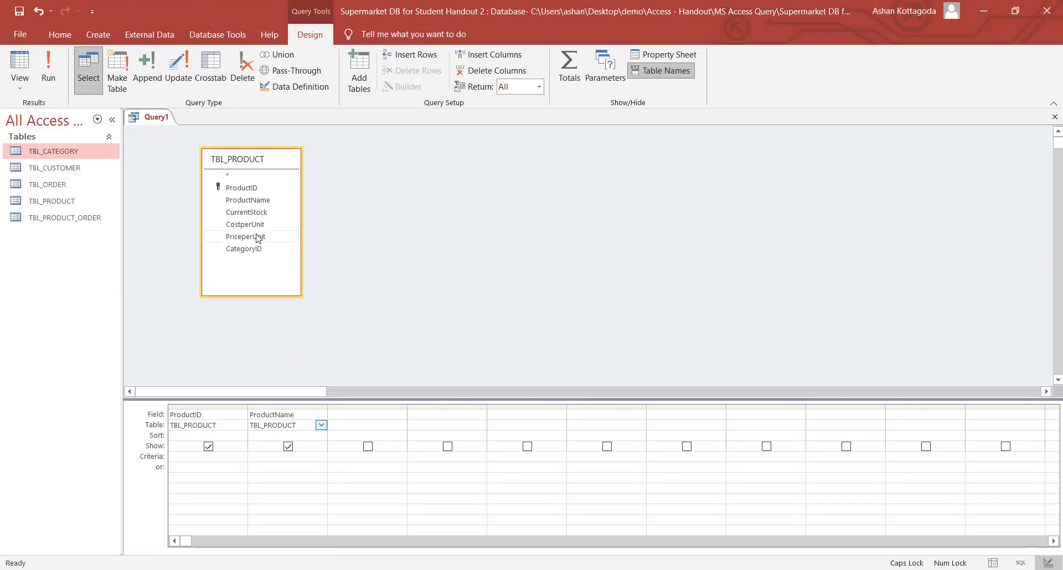
left_click_drag(250, 239, 352, 416)
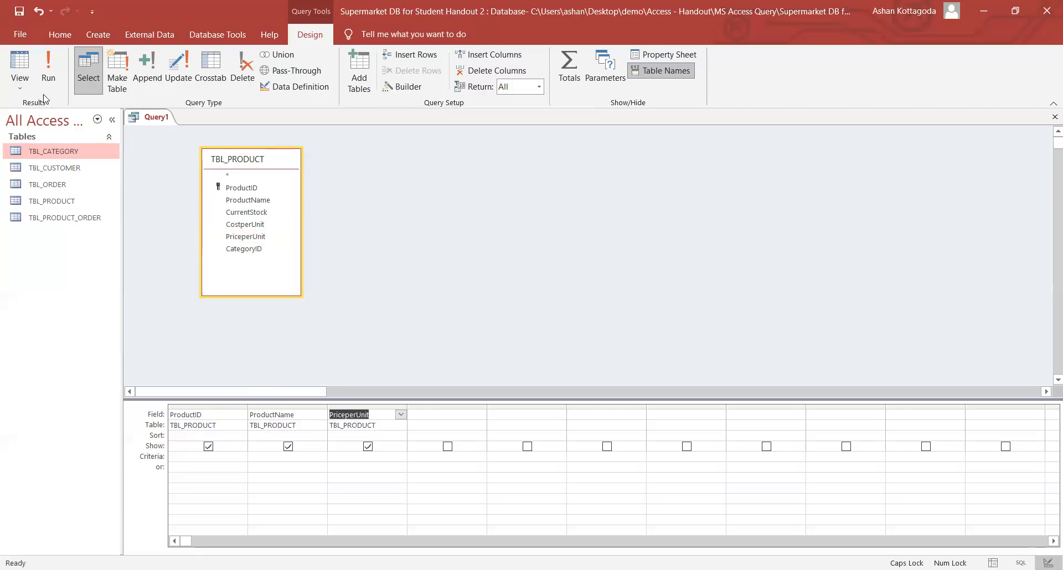
left_click(49, 78)
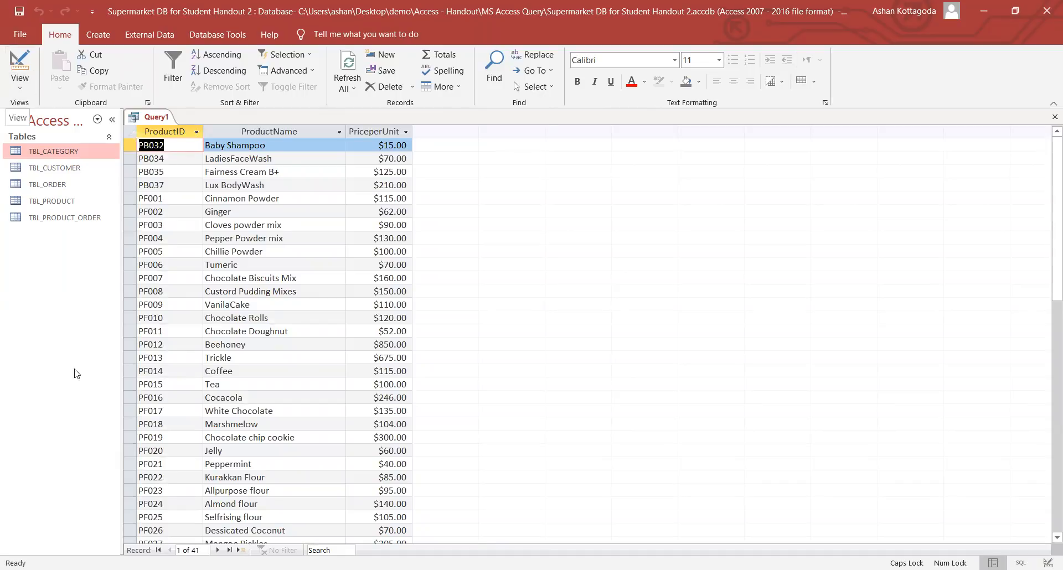
- Return to Design view, save the query as Q1 with Ctrl+S, and close it
left_click(8, 78)
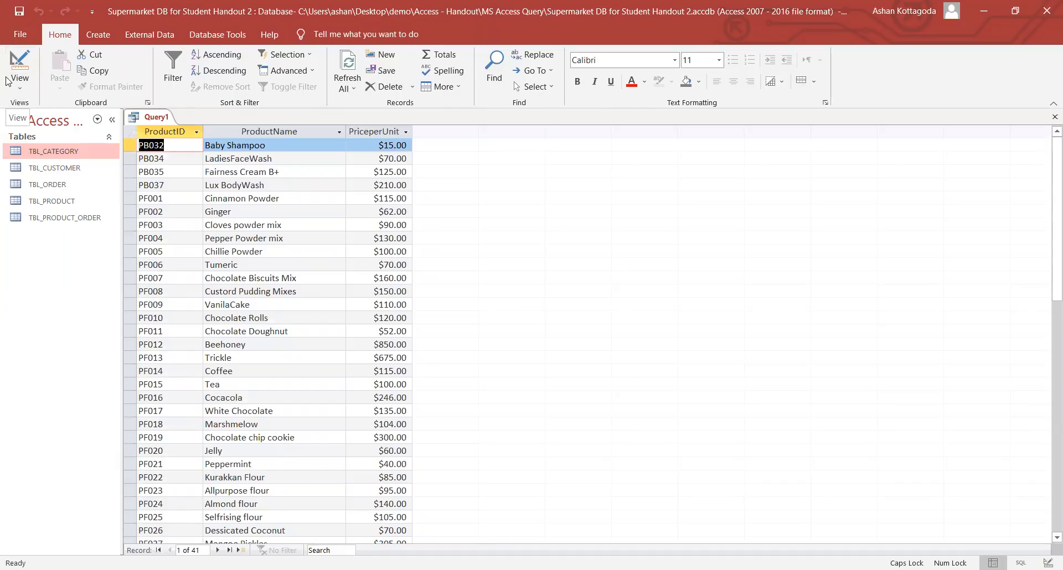
left_click(56, 169)
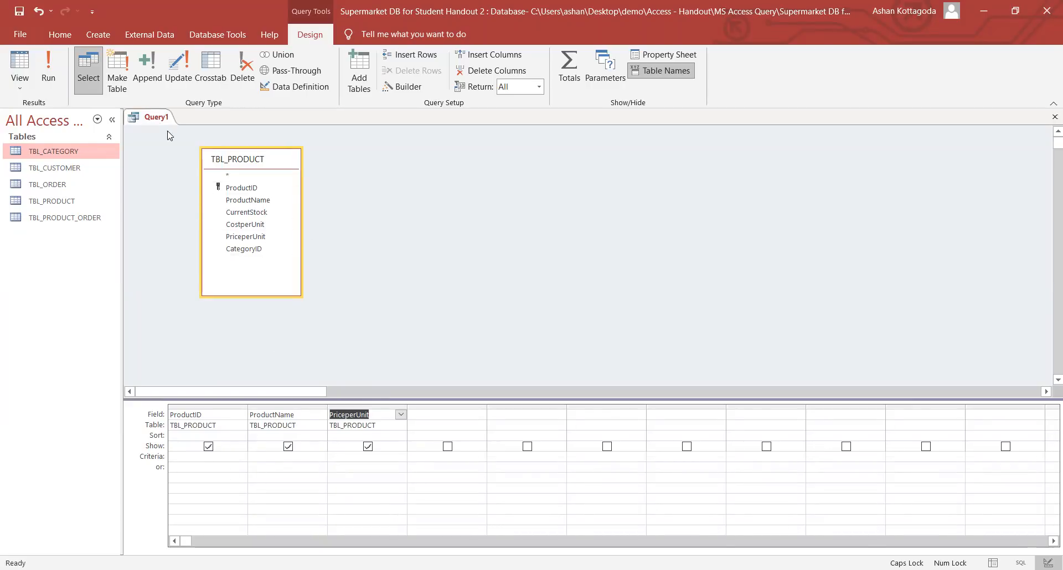
key("ctrl+s")
type("Q1")
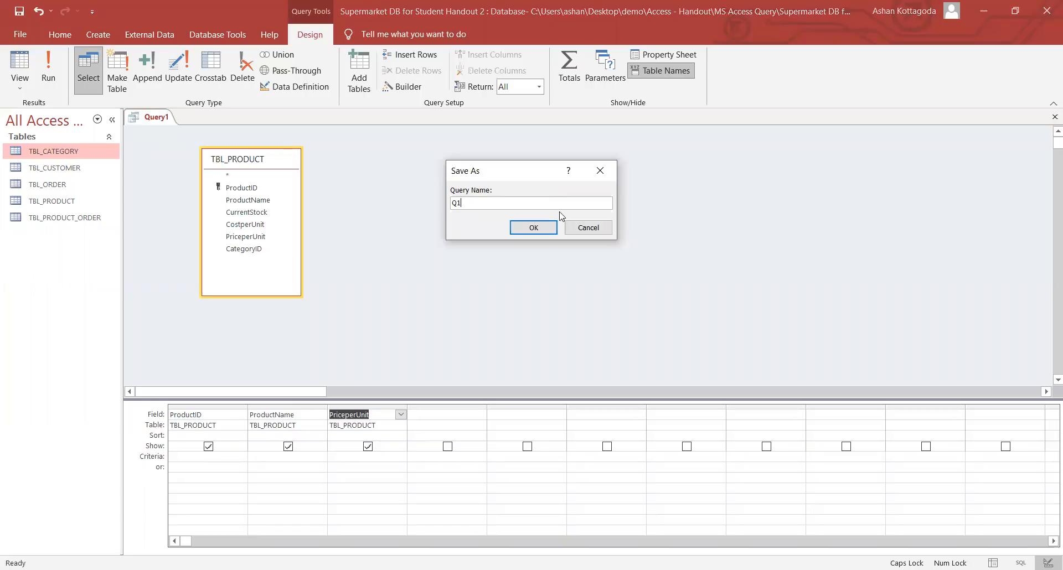
left_click(533, 228)
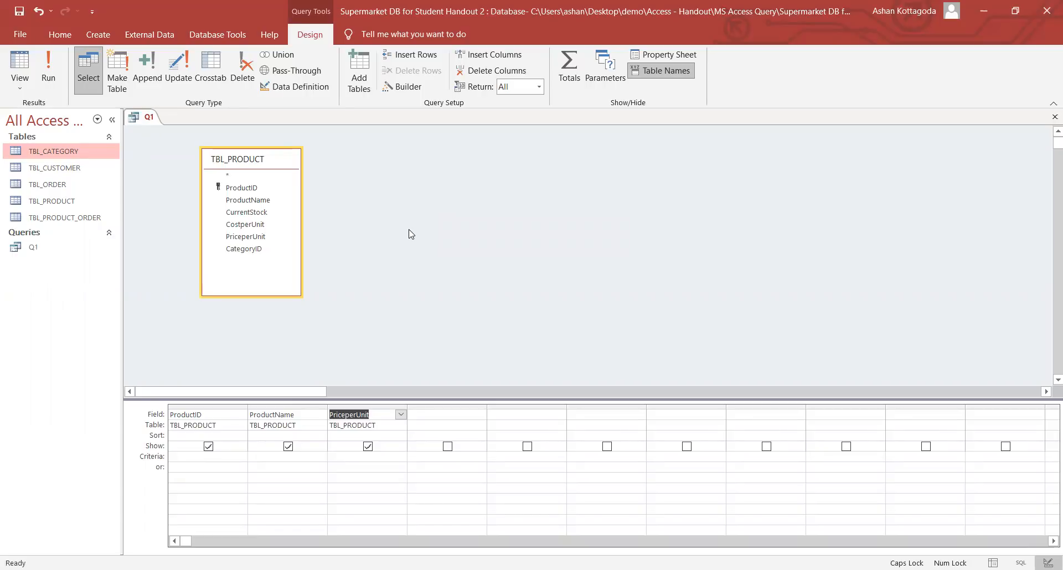
right_click(147, 121)
left_click(166, 143)
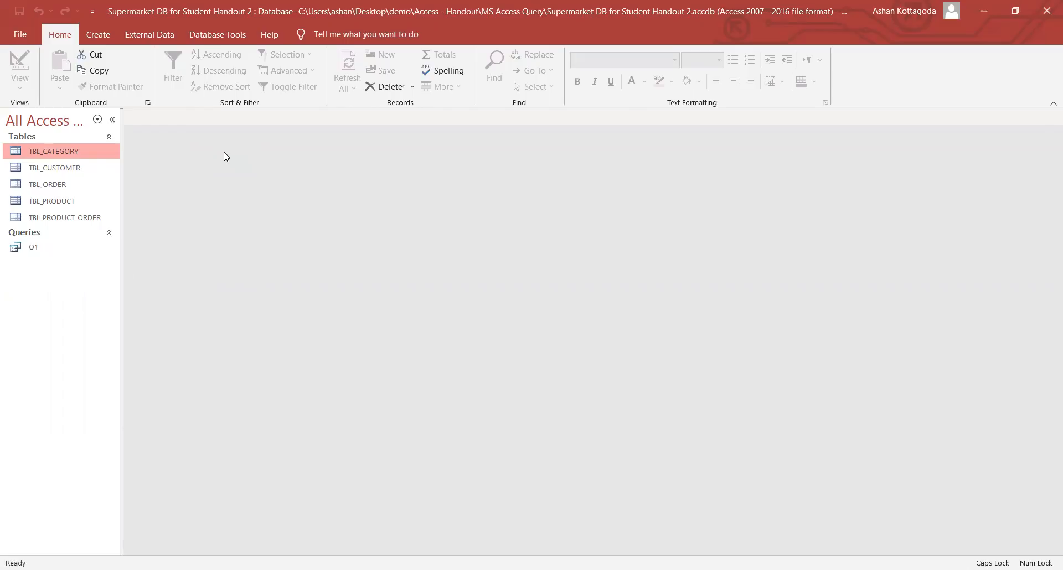
left_click(67, 249)
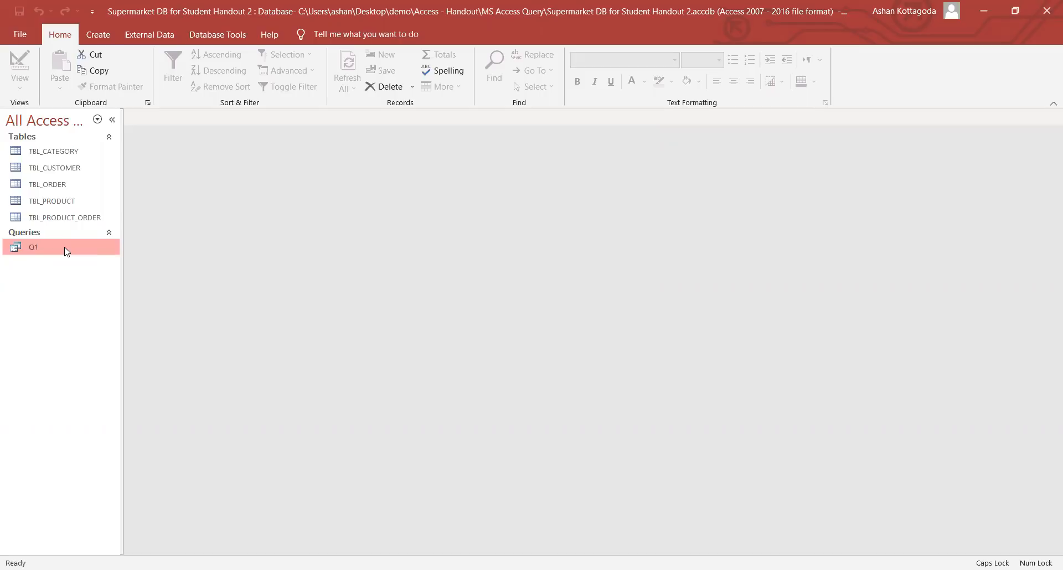
double_click(65, 247)
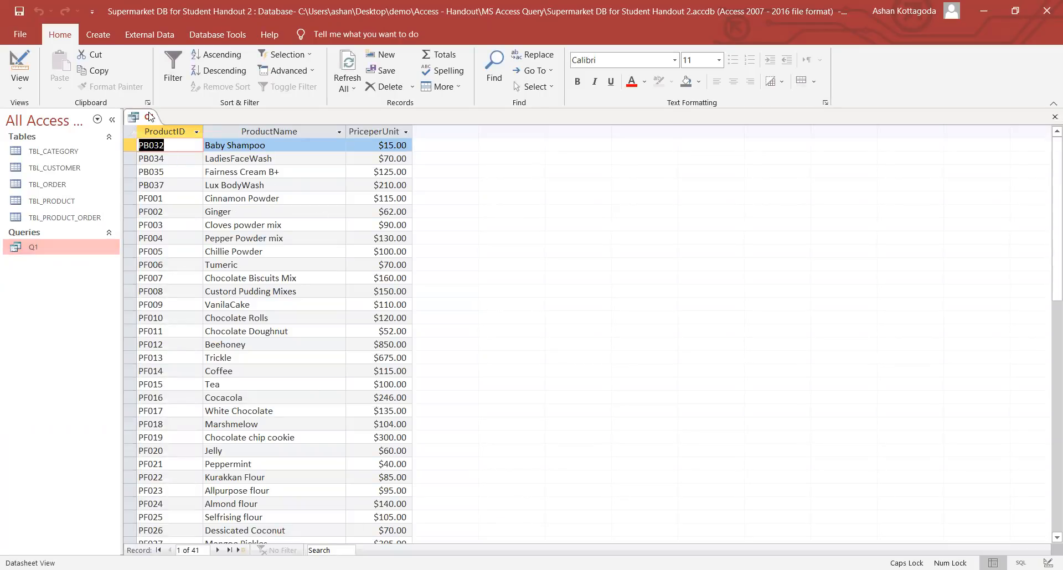
right_click(148, 117)
left_click(168, 138)
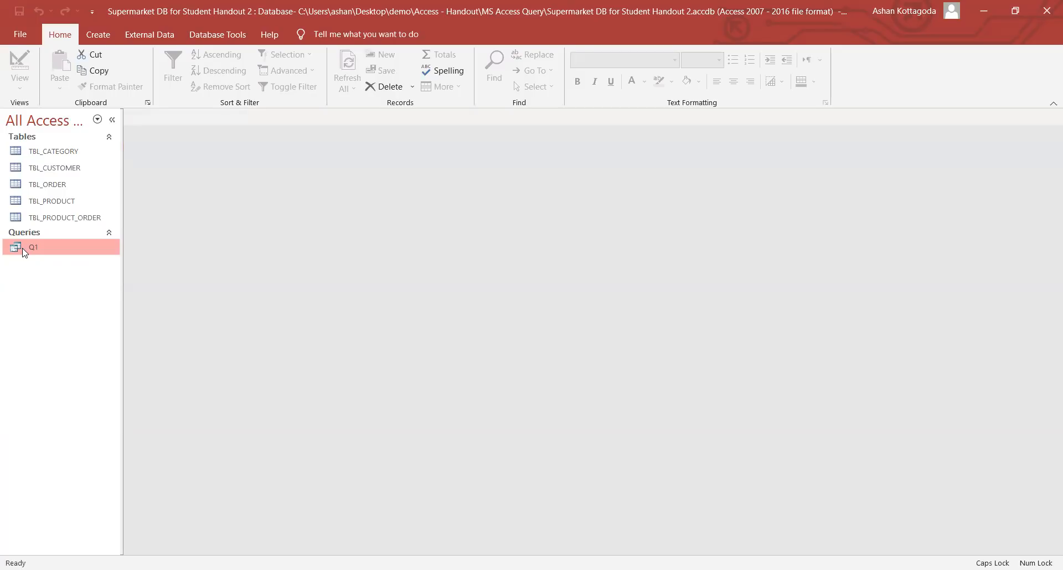
double_click(24, 253)
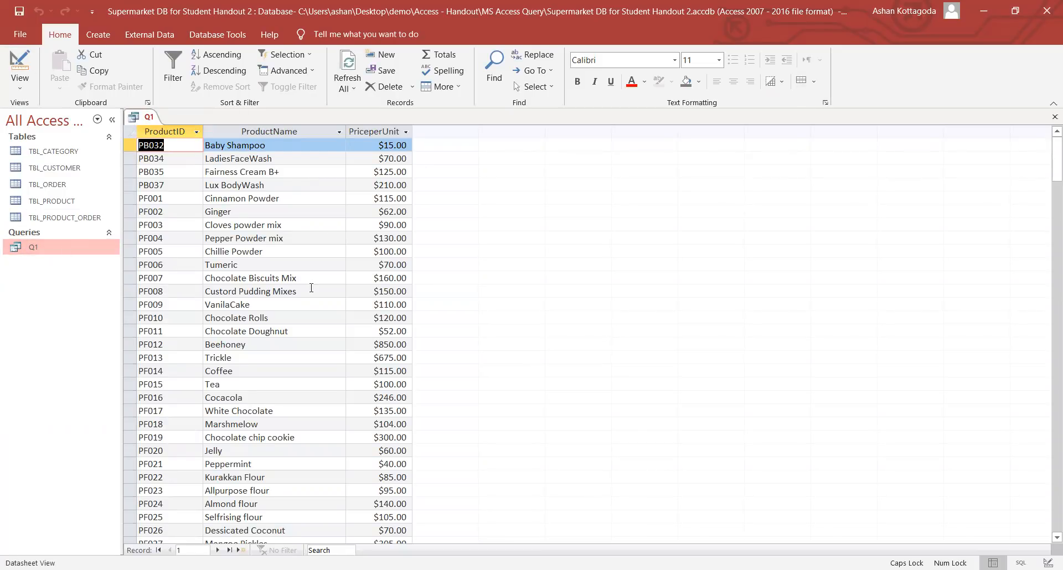
left_click(19, 87)
left_click(42, 176)
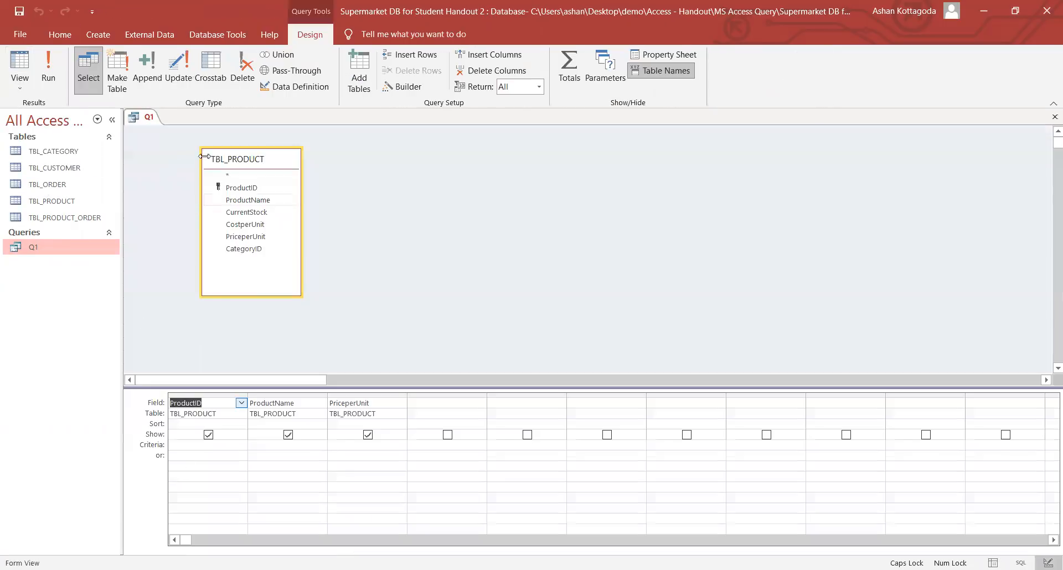
right_click(141, 117)
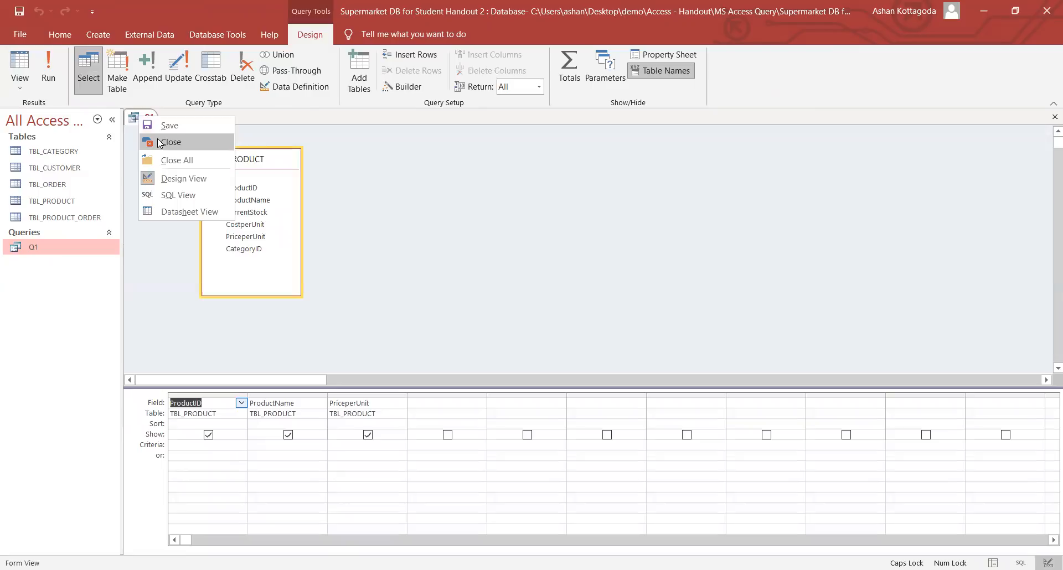
left_click(159, 143)
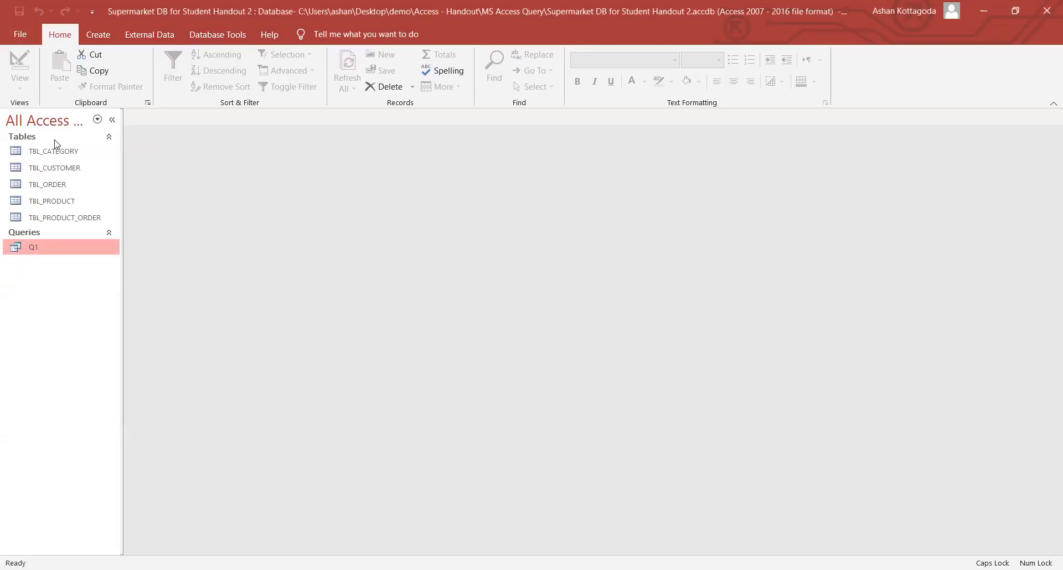
- Start a new query design containing TBL_PRODUCT and TBL_CATEGORY from Show Table
left_click(98, 34)
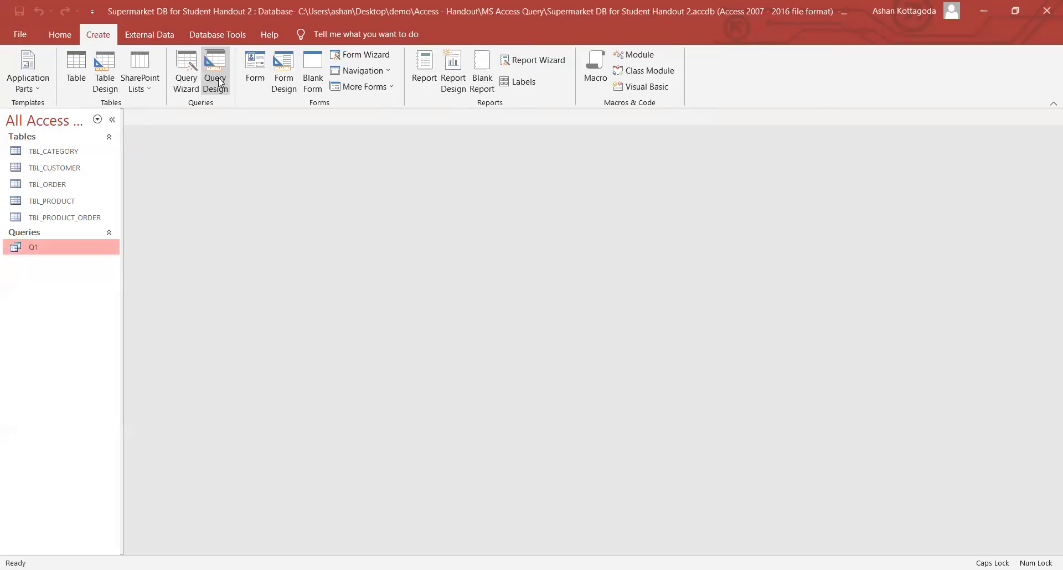
left_click(215, 78)
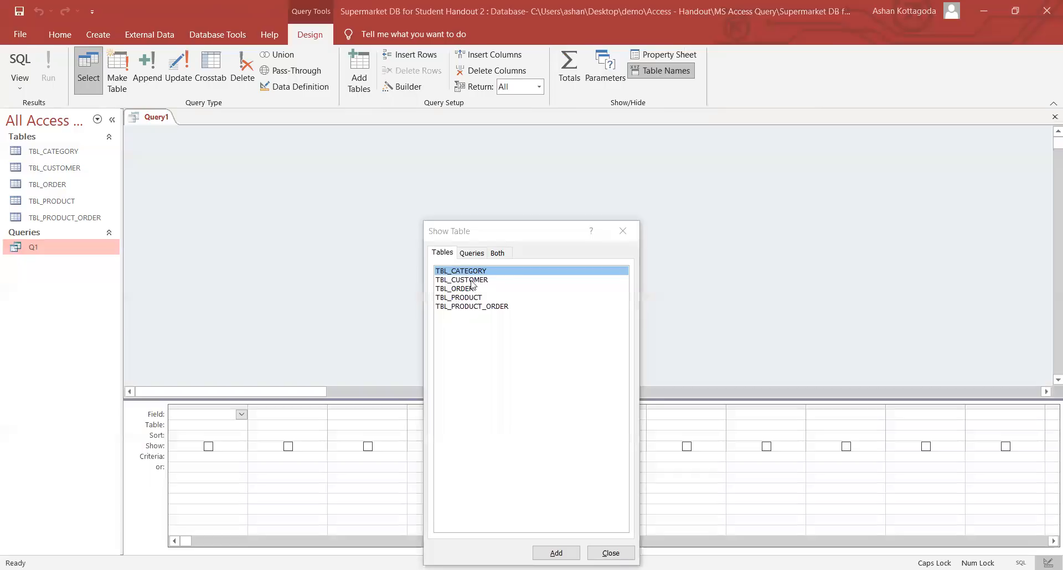
double_click(465, 298)
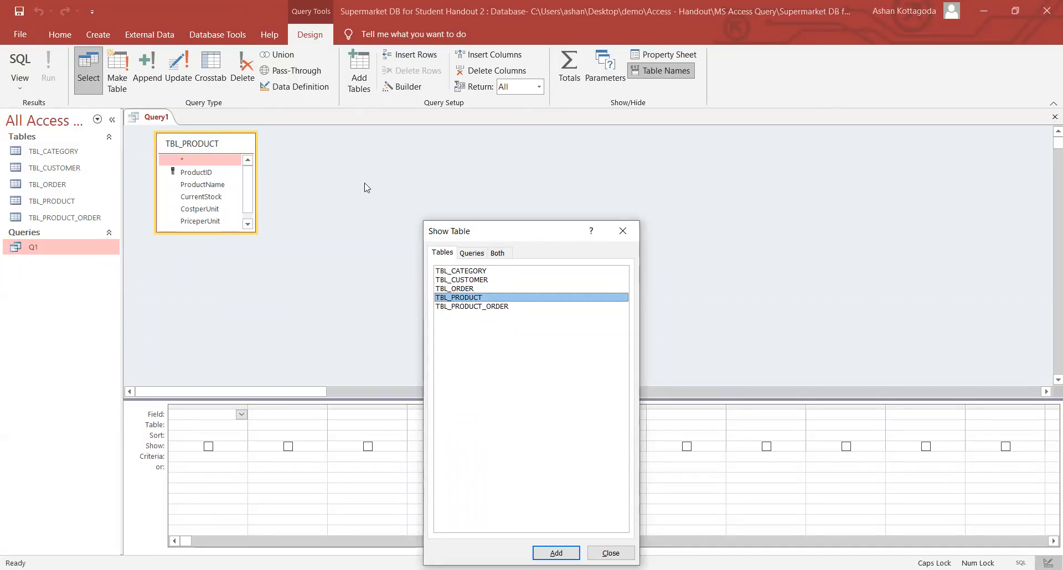
double_click(473, 271)
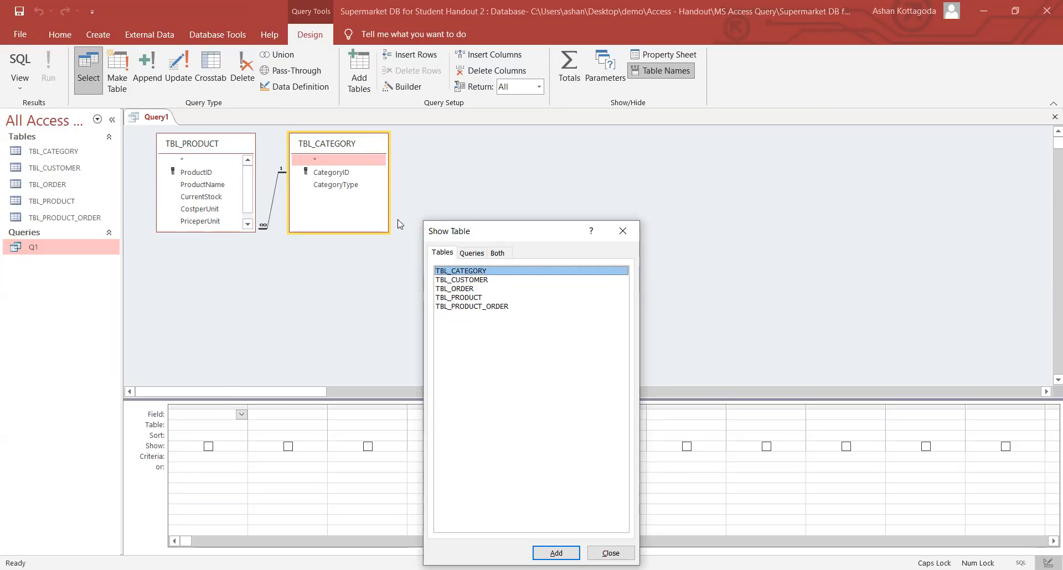
left_click(637, 235)
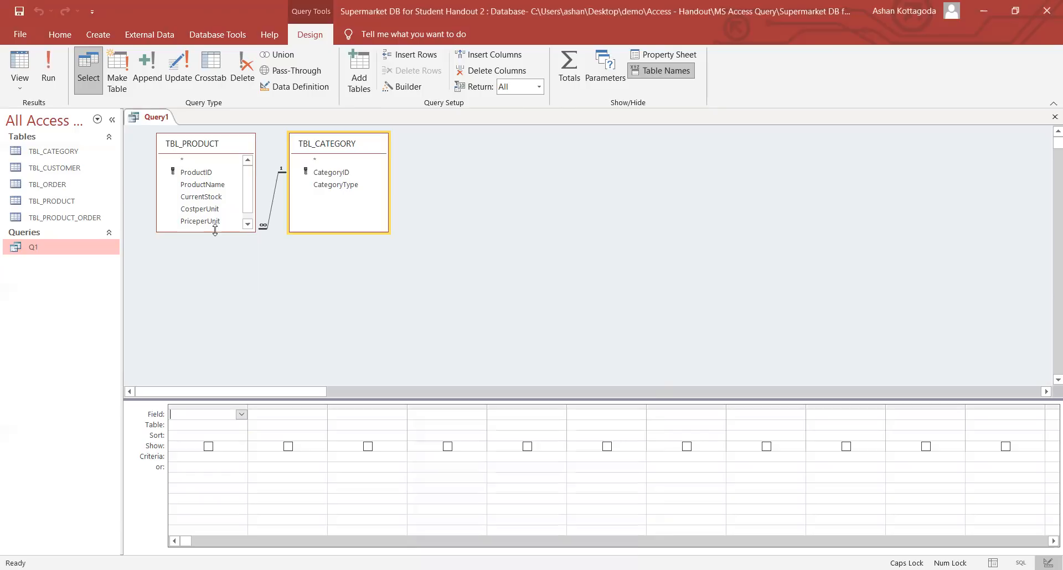
- Add CategoryType, ProductName and PriceperUnit to the grid and run it to list 41 products
left_click_drag(215, 230, 215, 250)
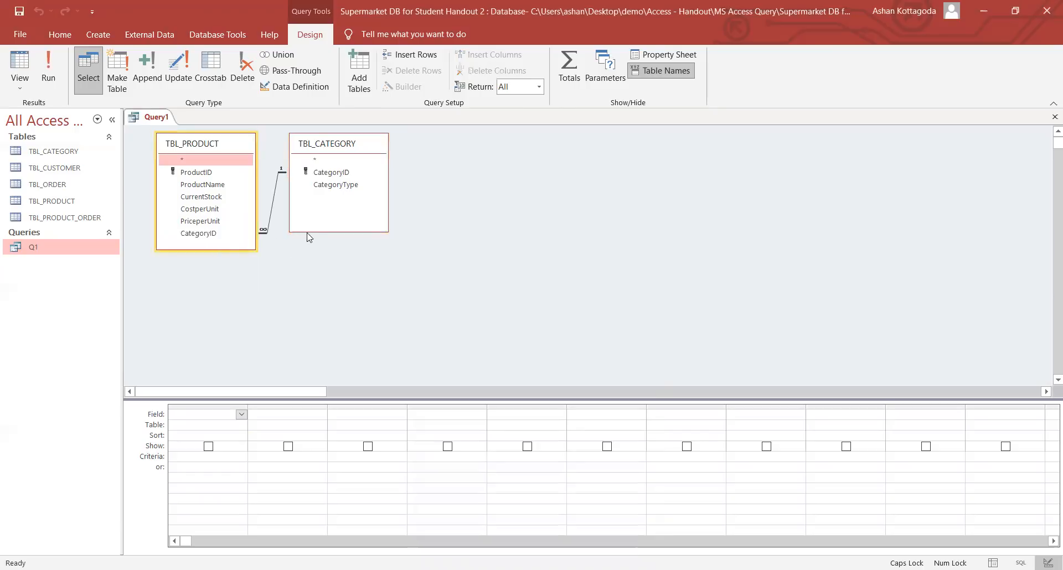
left_click_drag(304, 230, 312, 248)
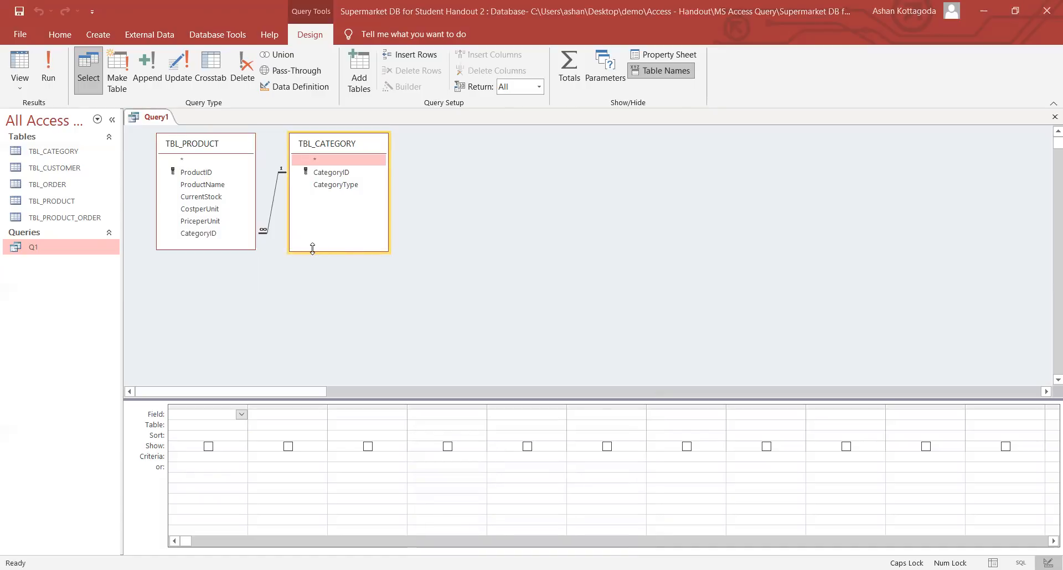
double_click(332, 184)
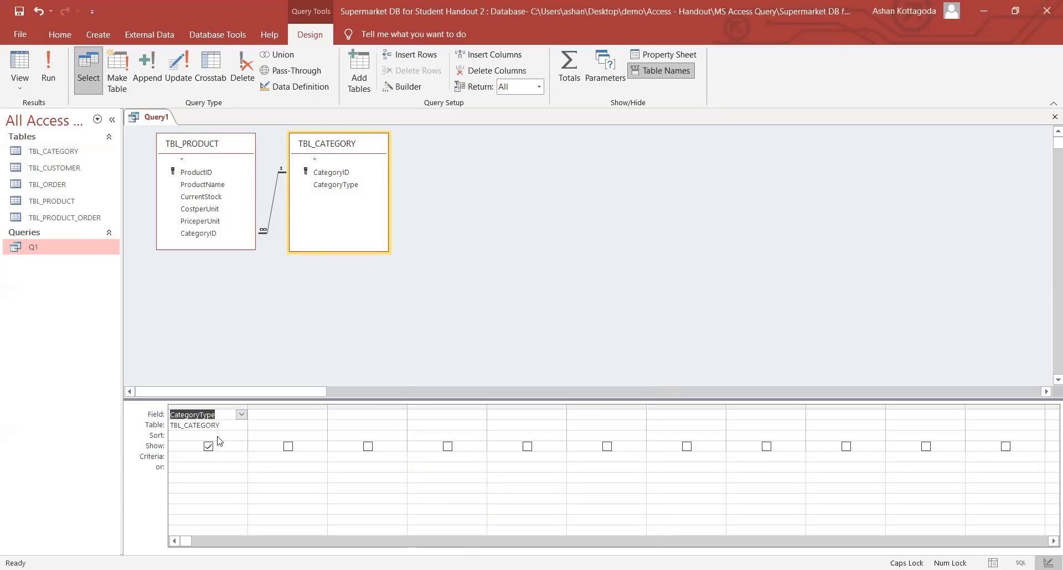
double_click(200, 185)
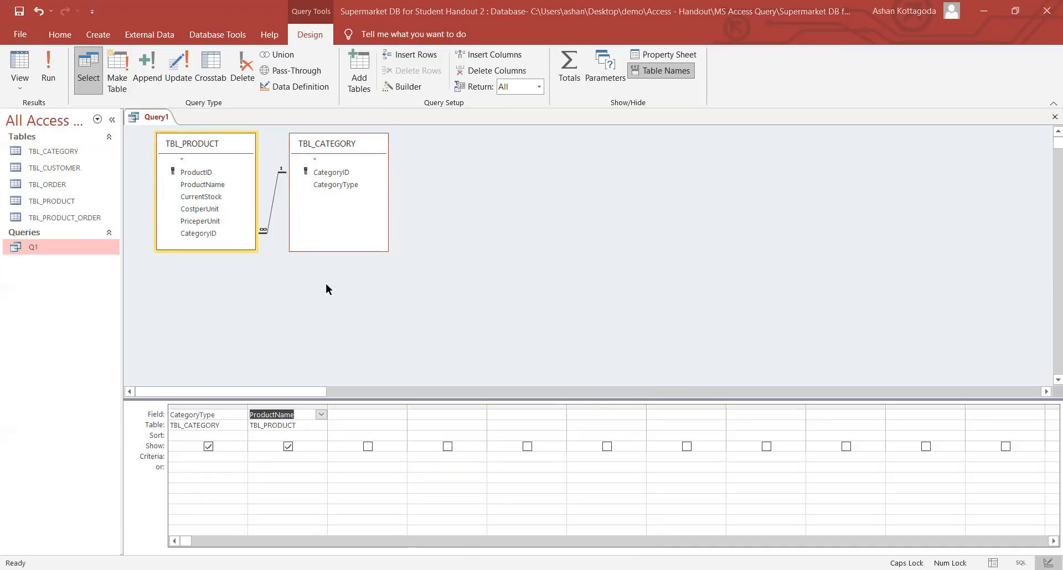
double_click(200, 221)
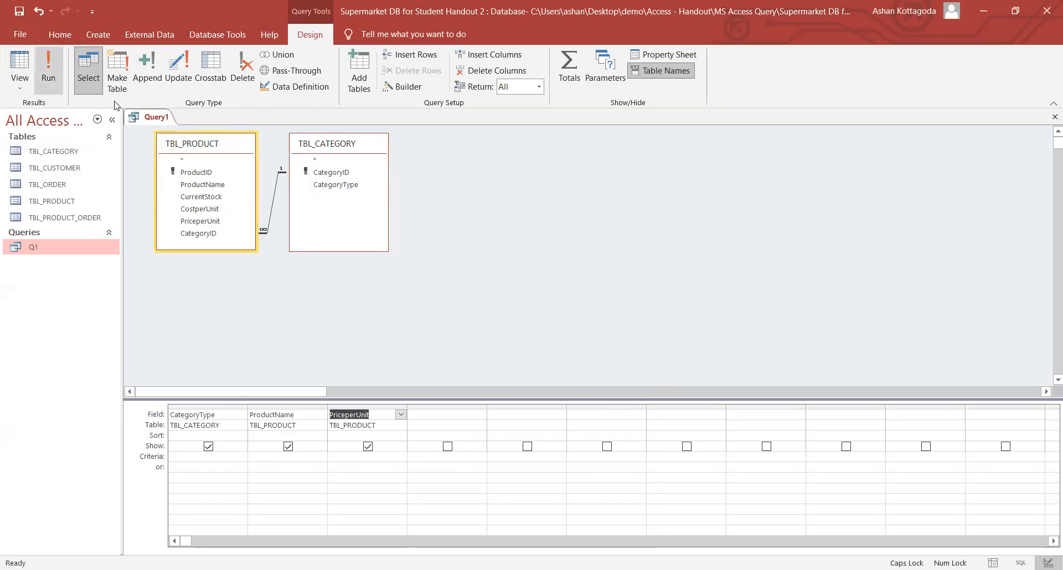
left_click(48, 69)
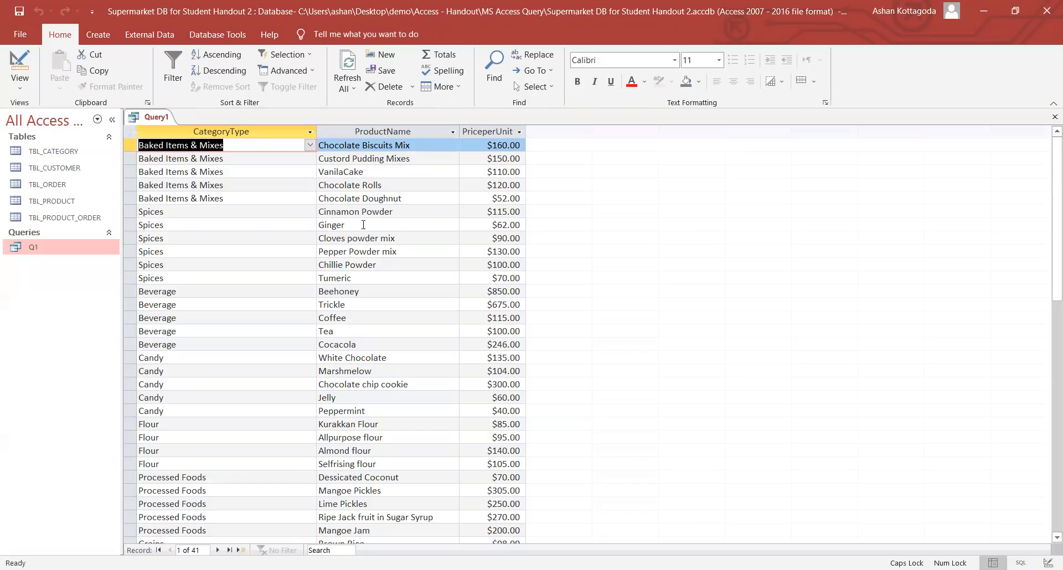
- Review the results, checking the Chocolate Rolls and Tea (Beverage) records
scroll(364, 365, "up", 3)
left_click(364, 185)
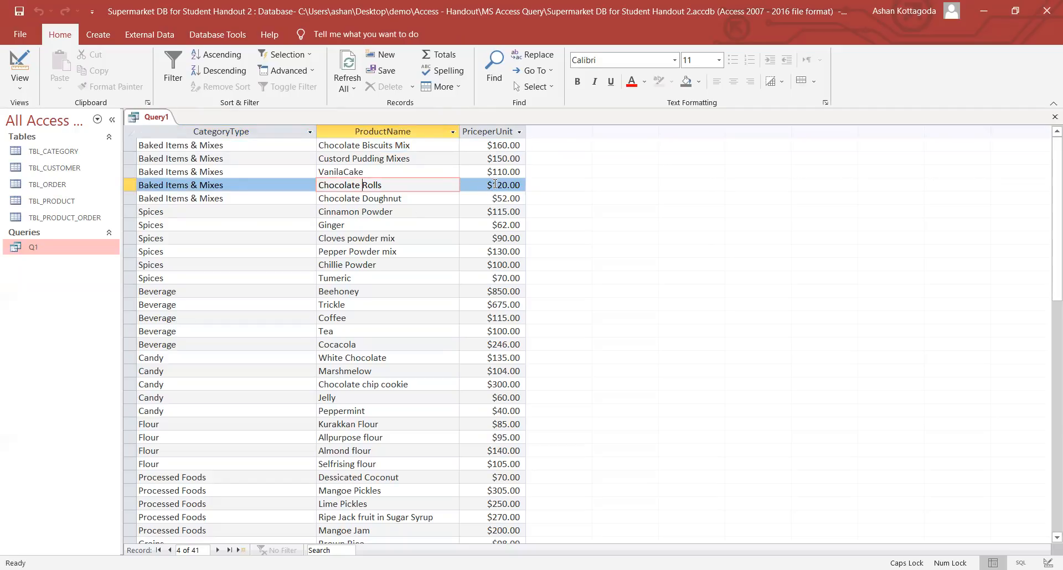
left_click(332, 331)
left_click(210, 332)
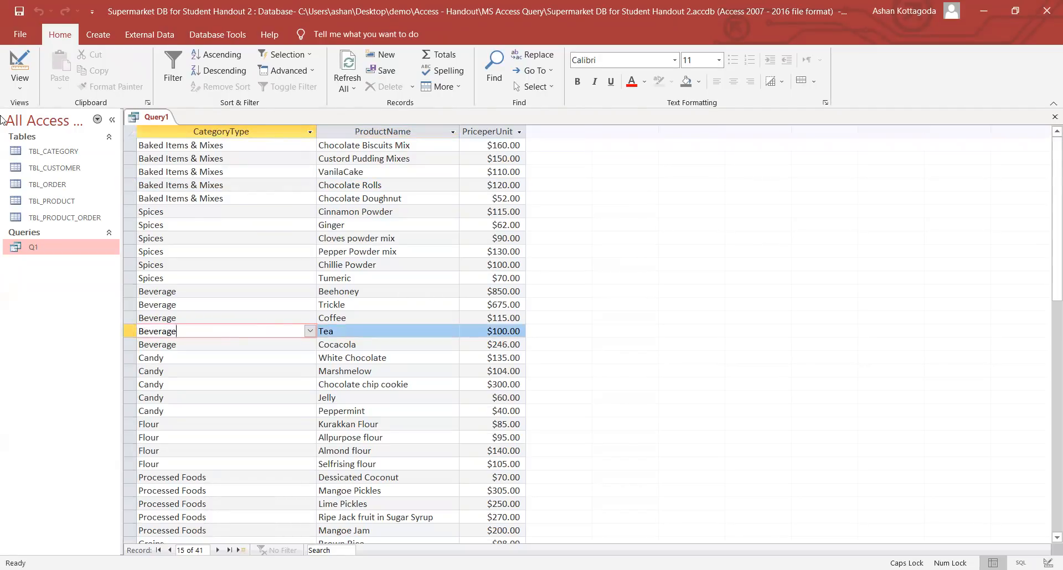
- Return to Design view, save the query as Q2, and close it
left_click(21, 88)
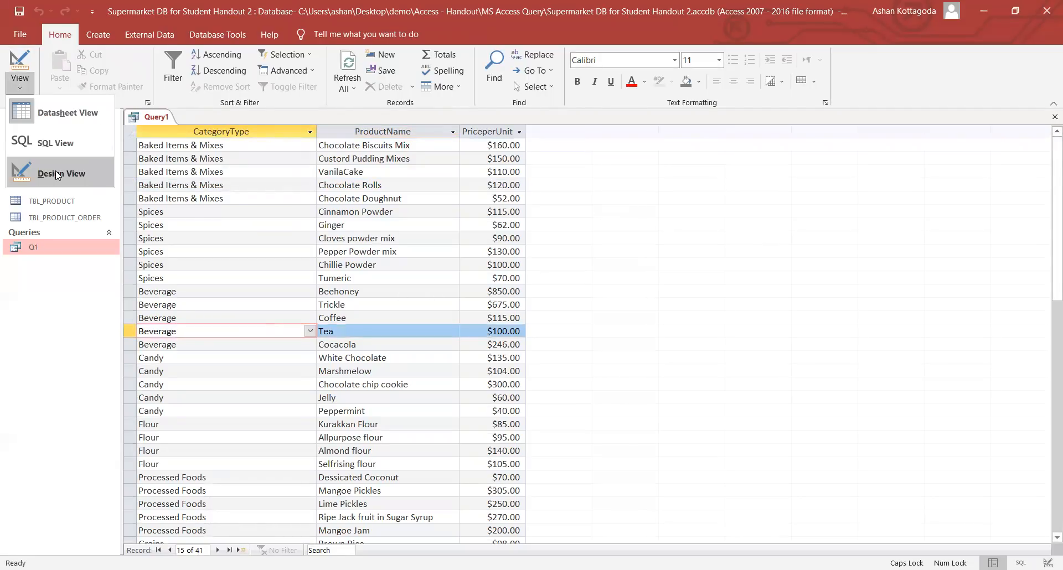
left_click(57, 175)
right_click(158, 117)
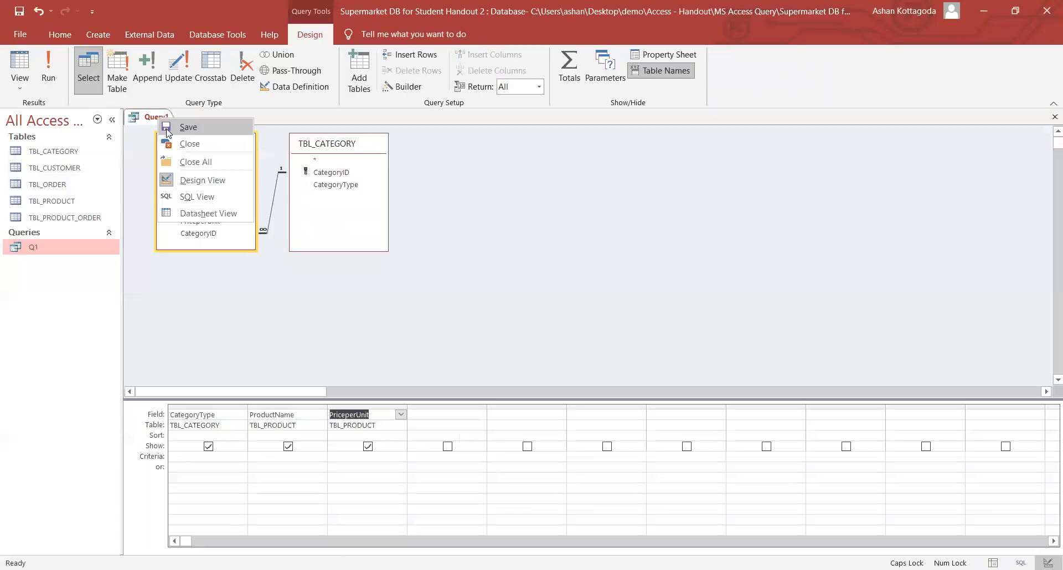
left_click(167, 128)
type("Q2")
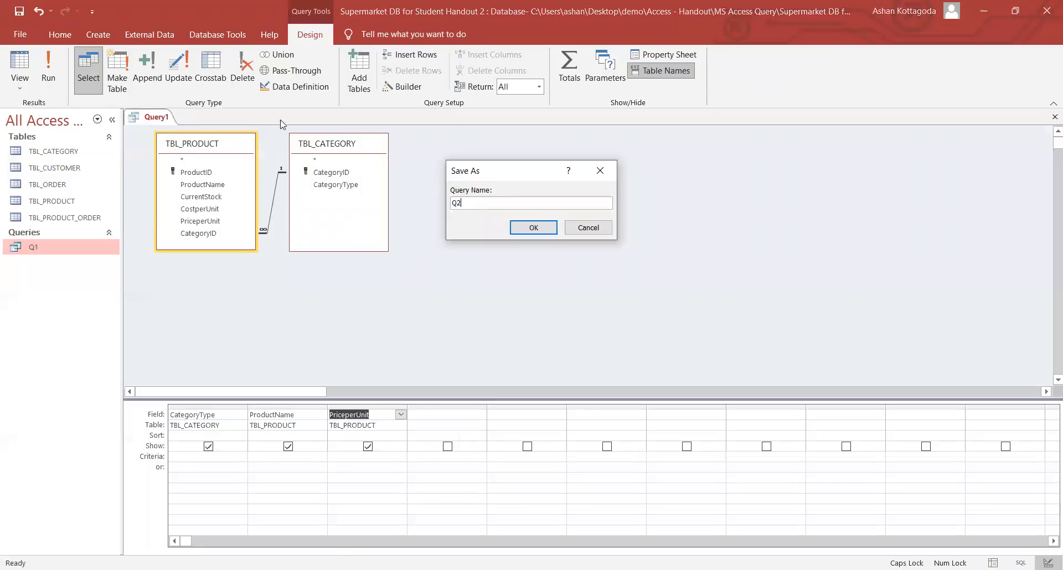
left_click(532, 227)
right_click(148, 109)
right_click(147, 117)
left_click(176, 144)
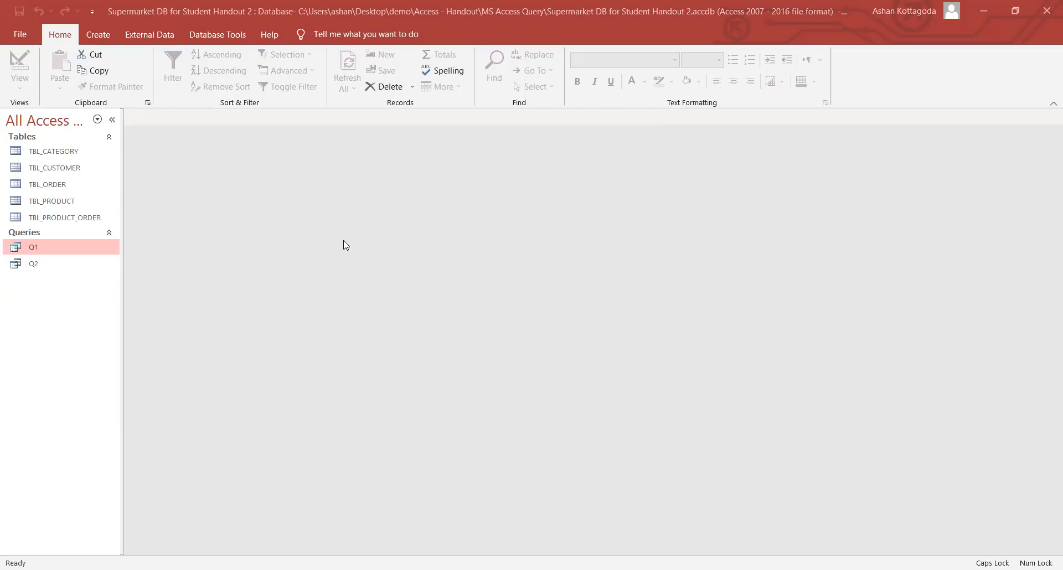
- Create a blank query in Design view and add the TBL_CATEGORY and TBL_PRODUCT tables to it
left_click(98, 34)
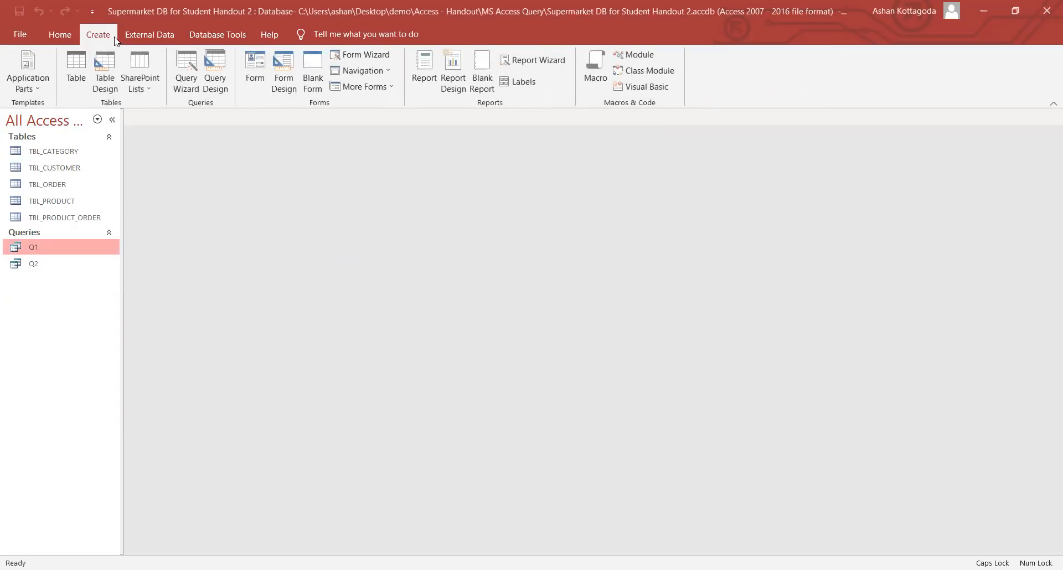
left_click(220, 89)
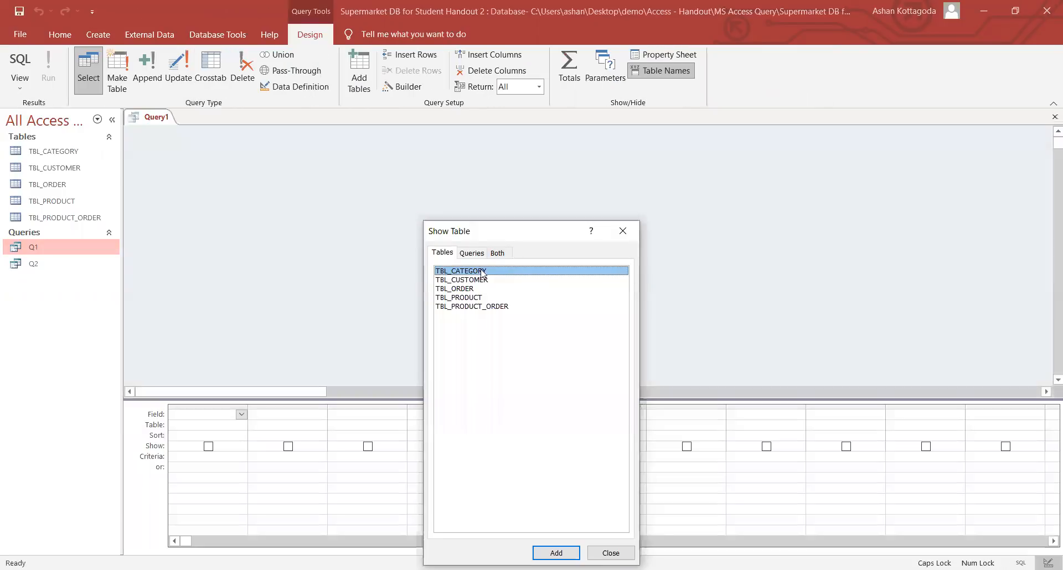
double_click(479, 272)
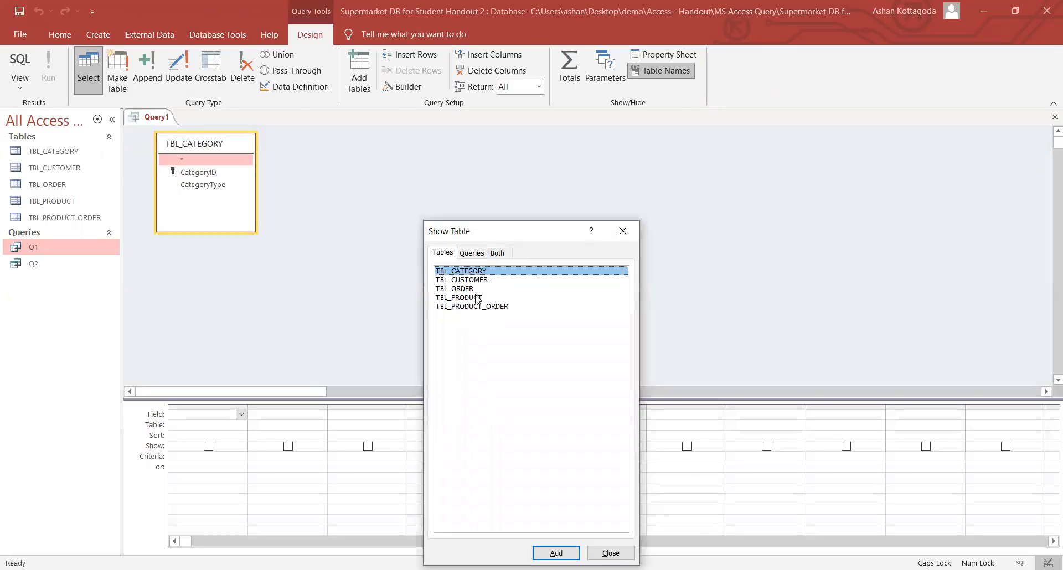
double_click(478, 298)
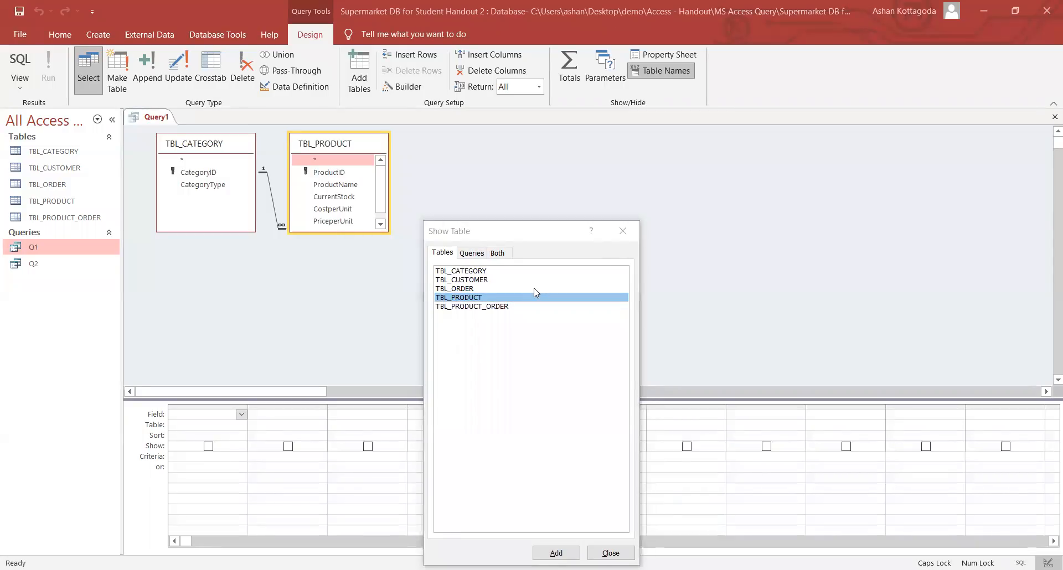
- Put CategoryType, ProductName and PriceperUnit into the query grid, enlarging the TBL_PRODUCT field list first
left_click(623, 231)
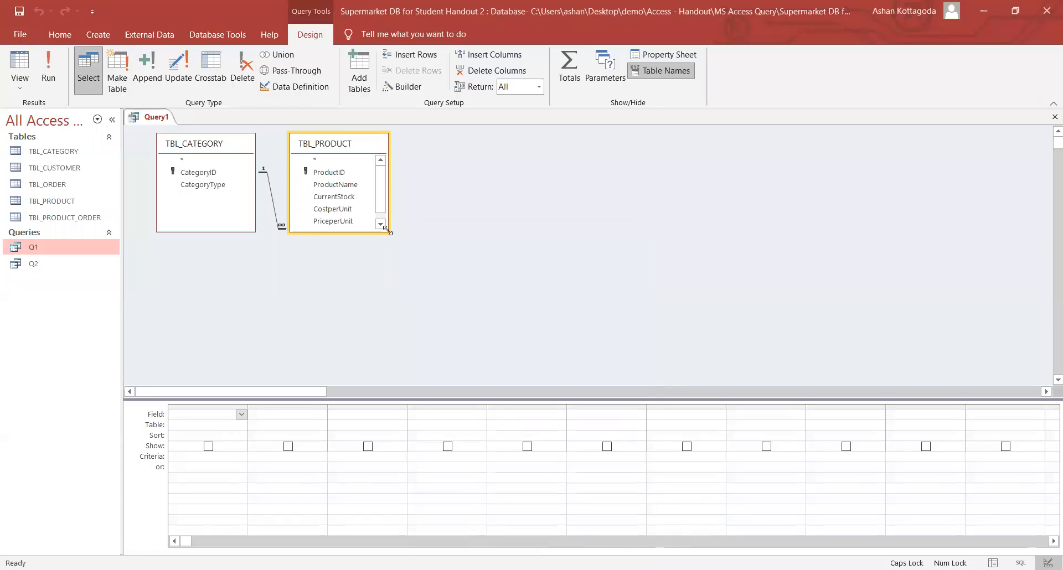
left_click_drag(387, 231, 417, 270)
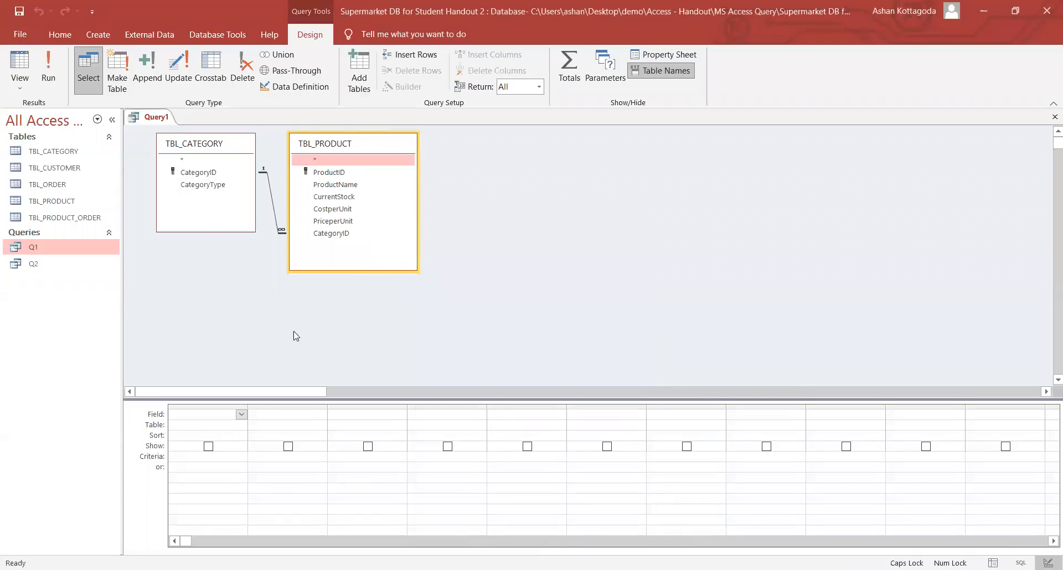
double_click(225, 186)
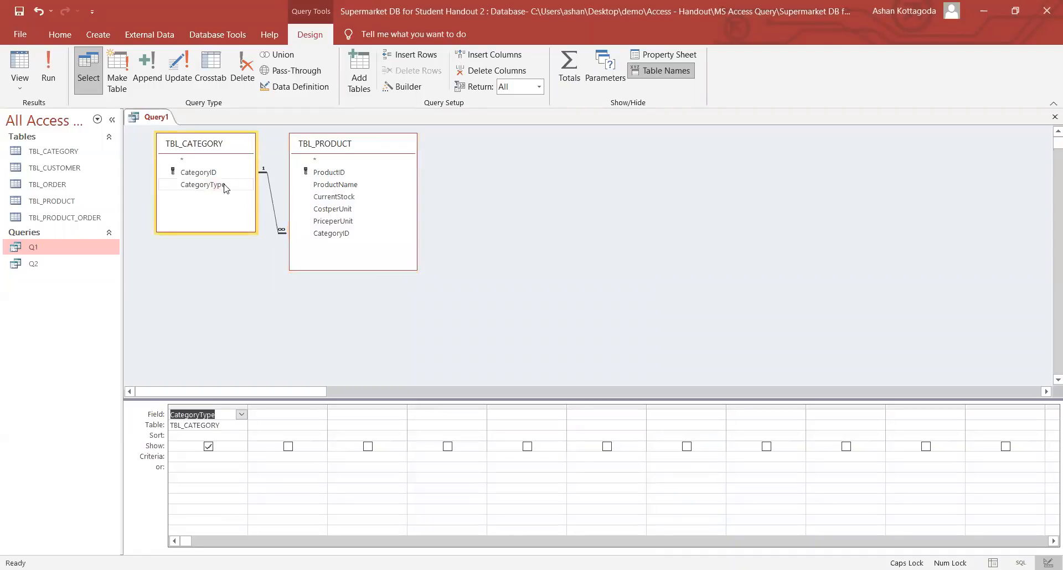
double_click(334, 186)
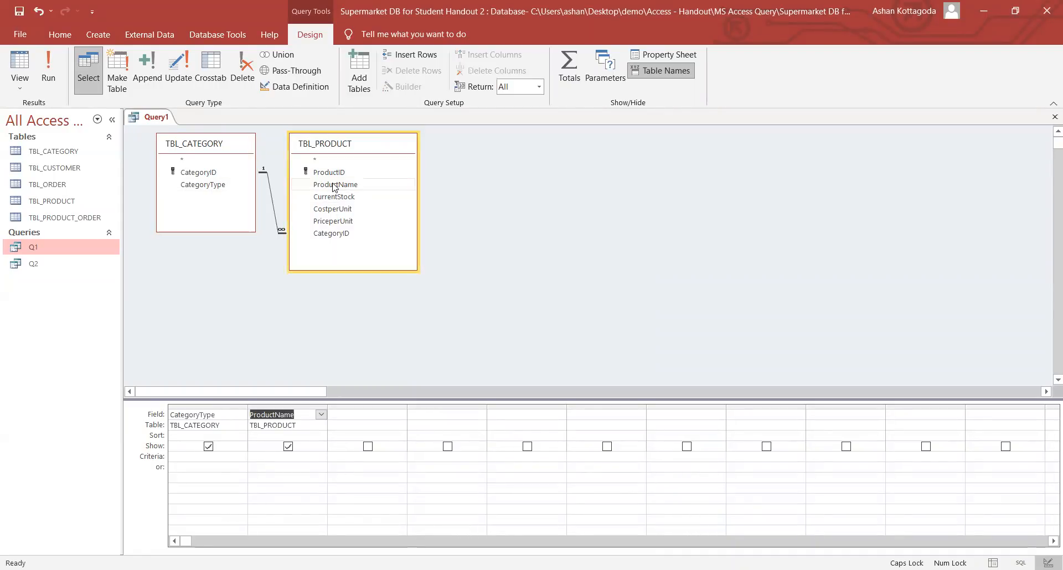
double_click(356, 221)
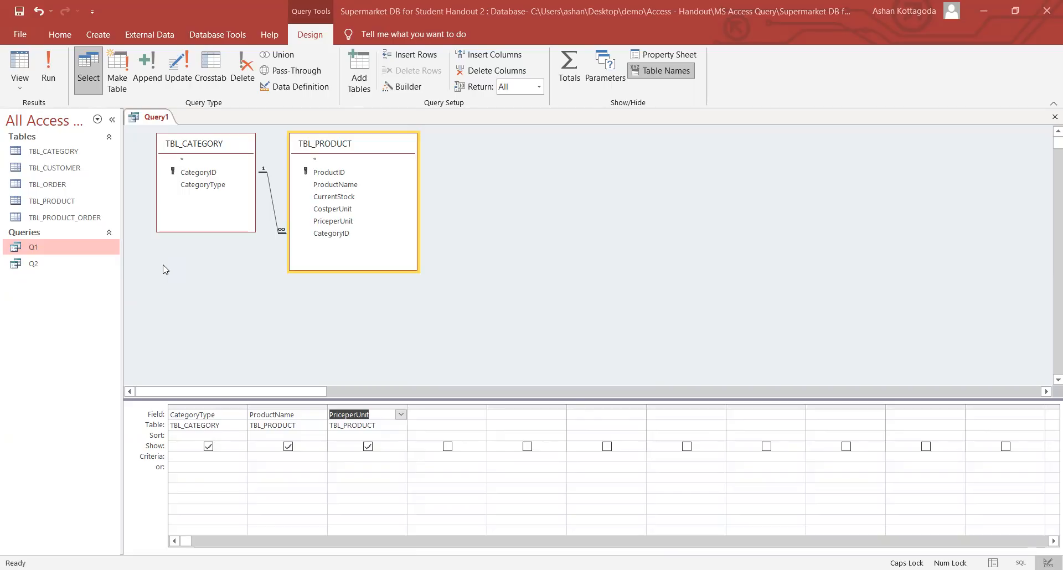
- Move through the grid cells to reach the sort choices for the CategoryType column
left_click(280, 409)
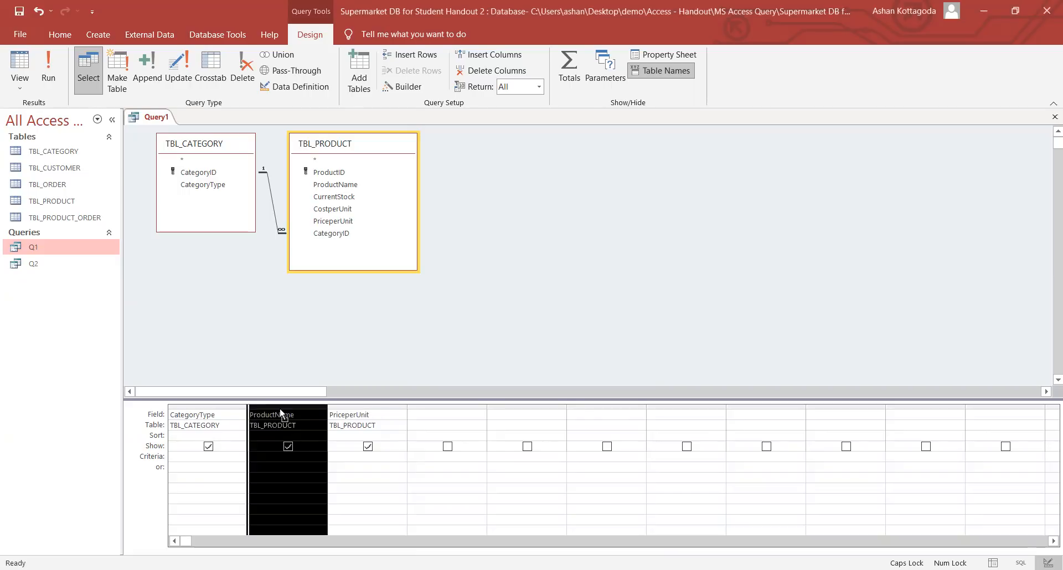
left_click(359, 415)
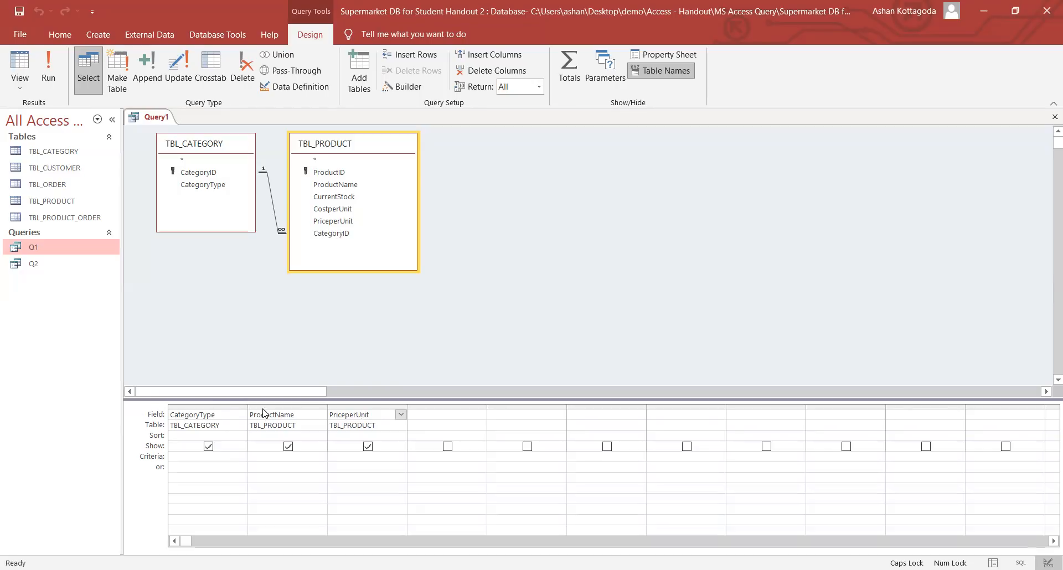
left_click(226, 418)
left_click(185, 425)
left_click(233, 431)
left_click(241, 436)
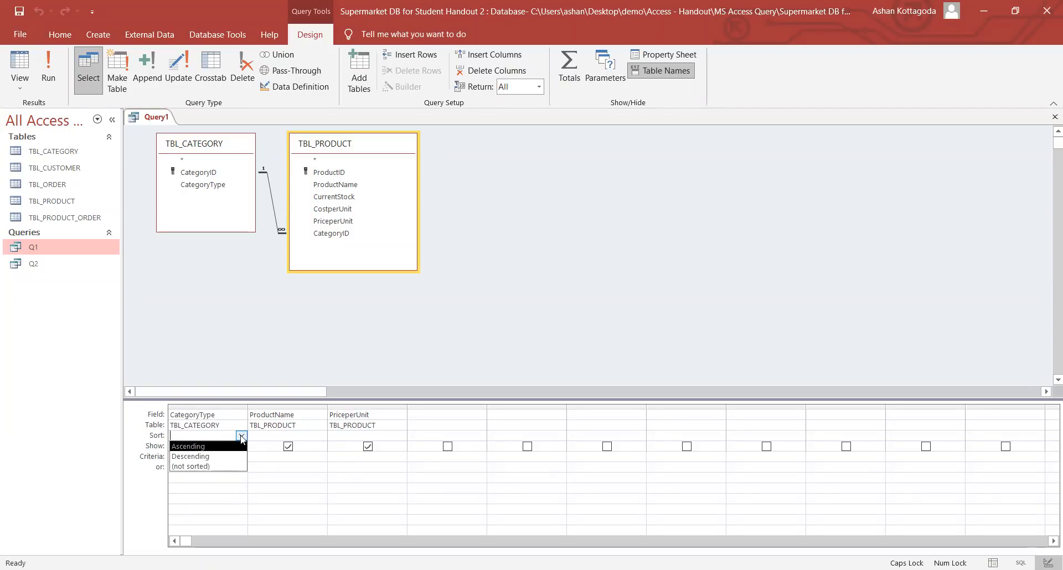
left_click(242, 436)
left_click(242, 436)
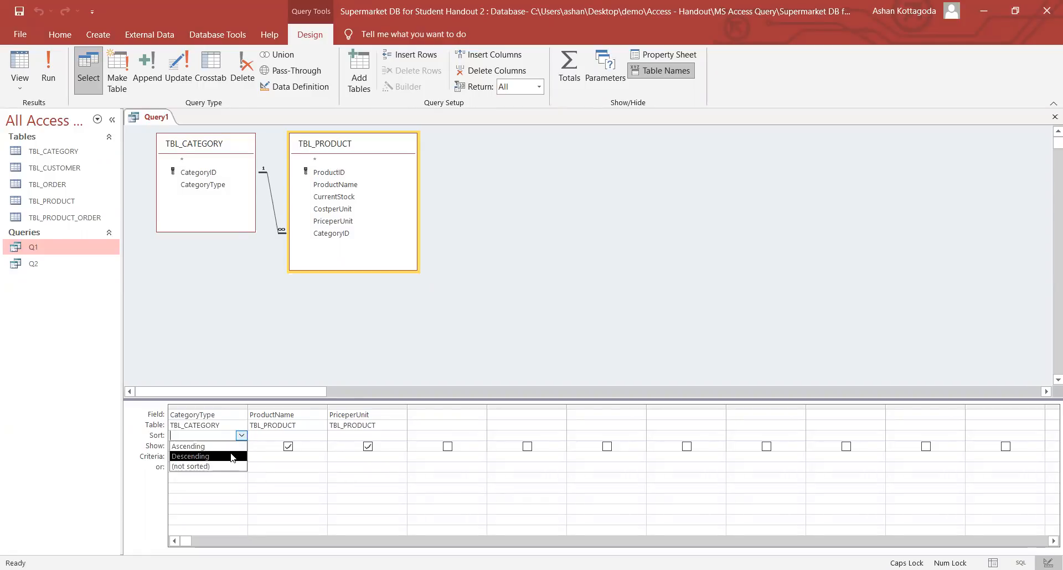
left_click(242, 436)
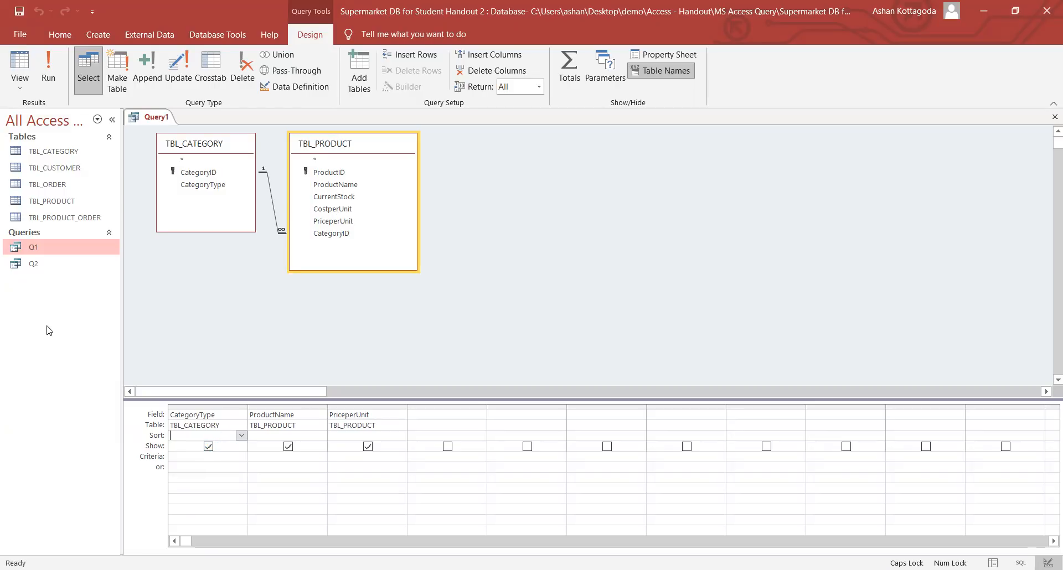
left_click(49, 71)
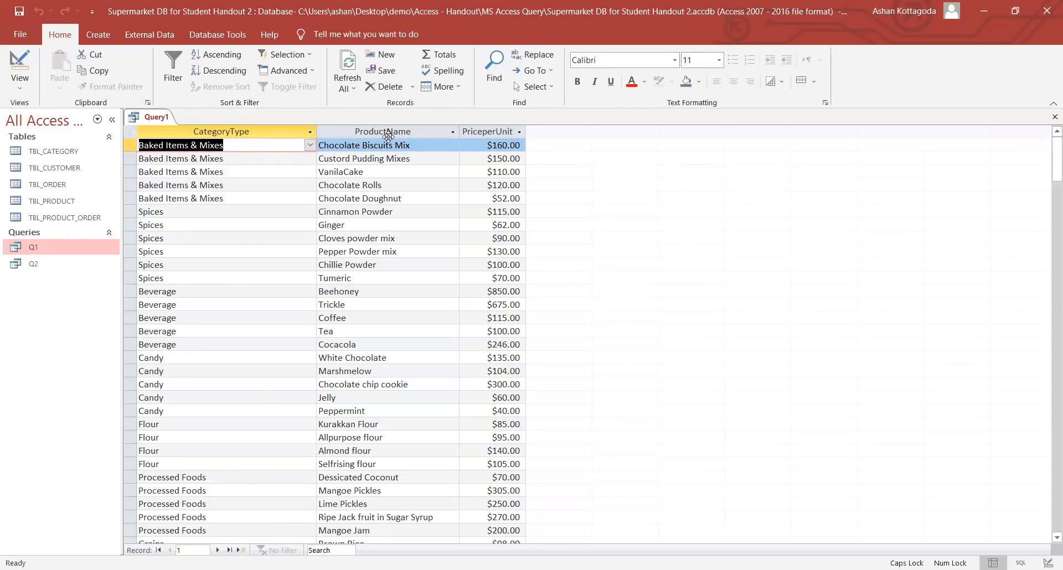
left_click(17, 83)
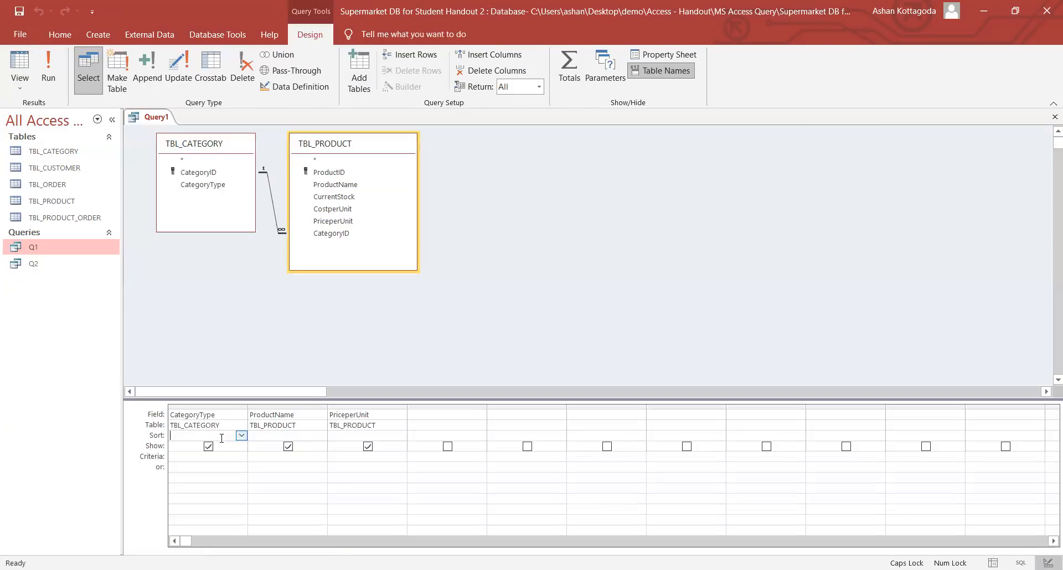
left_click(208, 446)
left_click(48, 82)
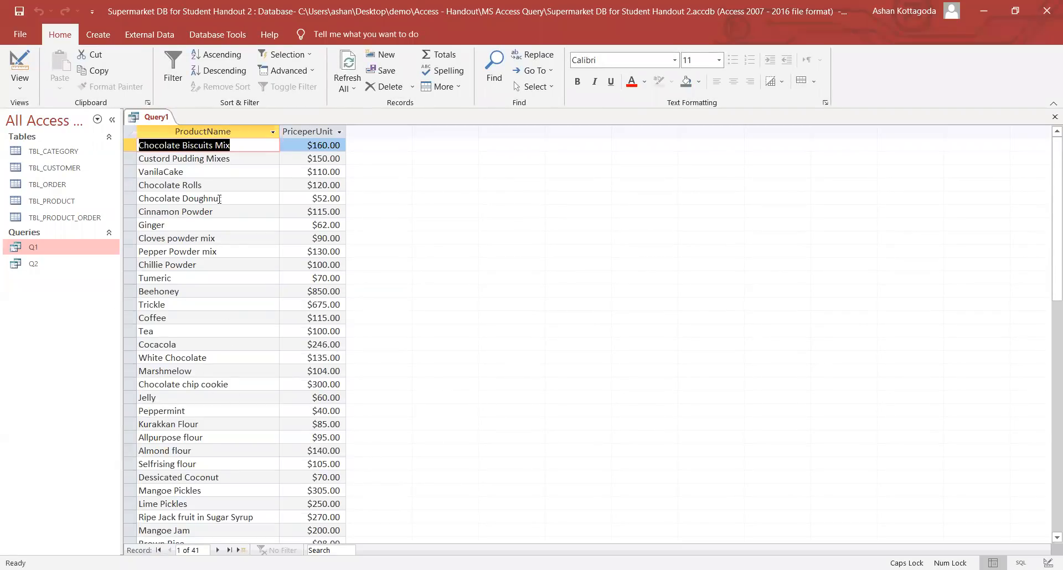
left_click(28, 86)
left_click(47, 173)
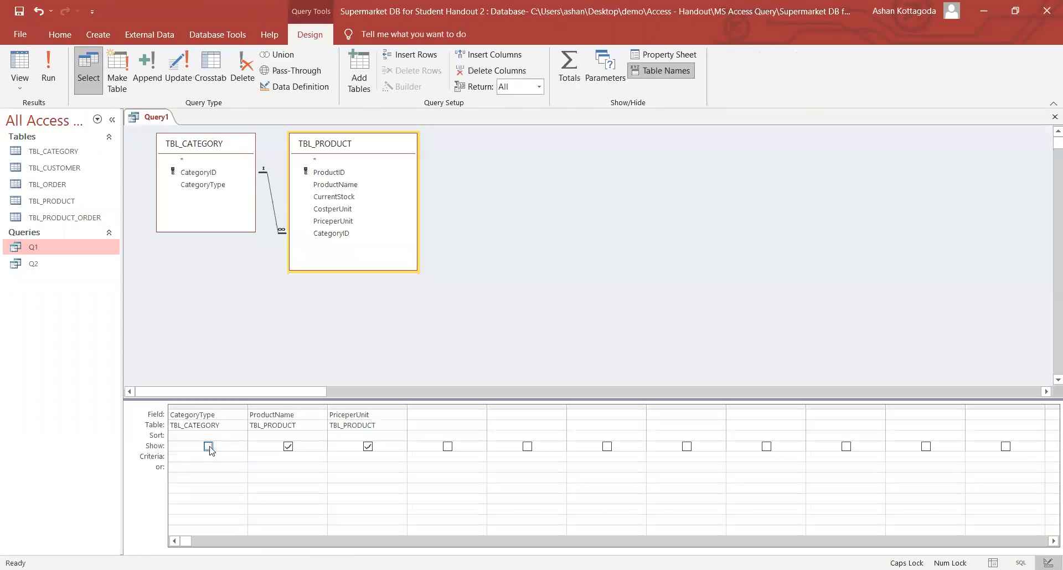
left_click(208, 446)
- Enter "Grains" as the criterion under CategoryType
left_click(213, 457)
type("\"G")
key("Caps_Lock")
type("rains")
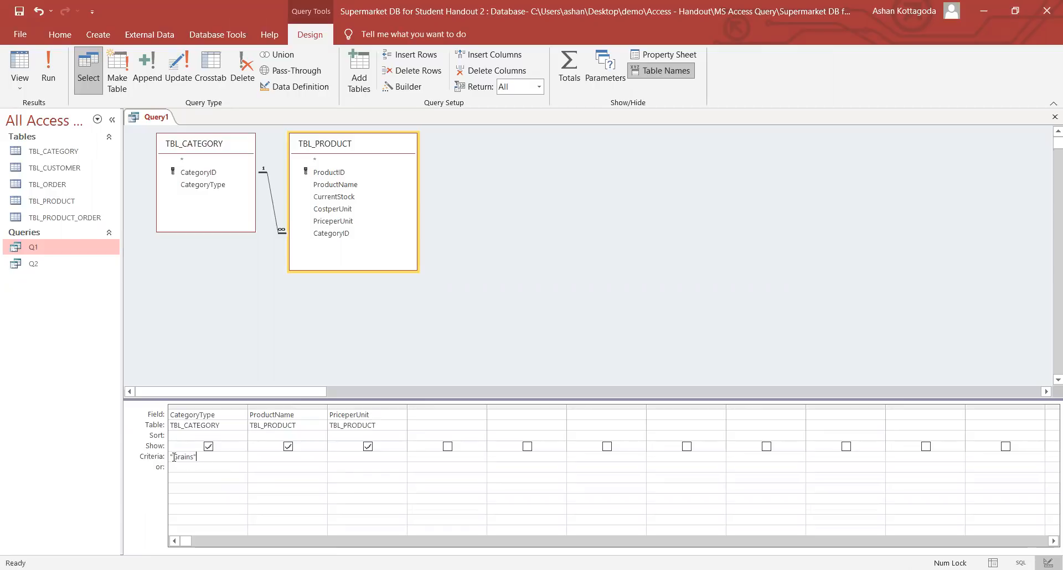
left_click_drag(174, 456, 200, 458)
left_click(200, 458)
- Run the query and review the three Grains products: Brown Rice, Green Gram and Gram
left_click(57, 67)
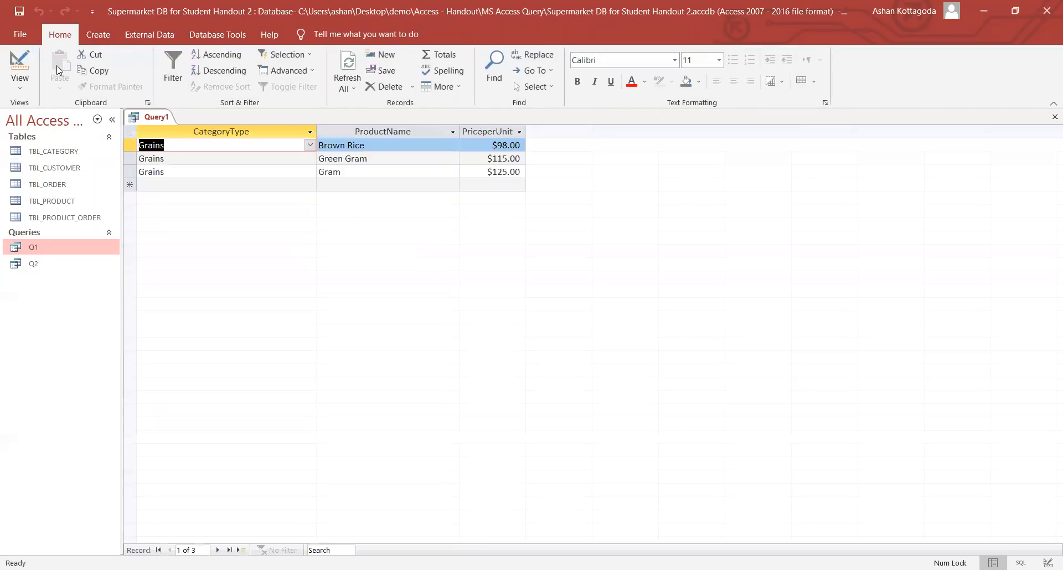
left_click(187, 144)
left_click(196, 163)
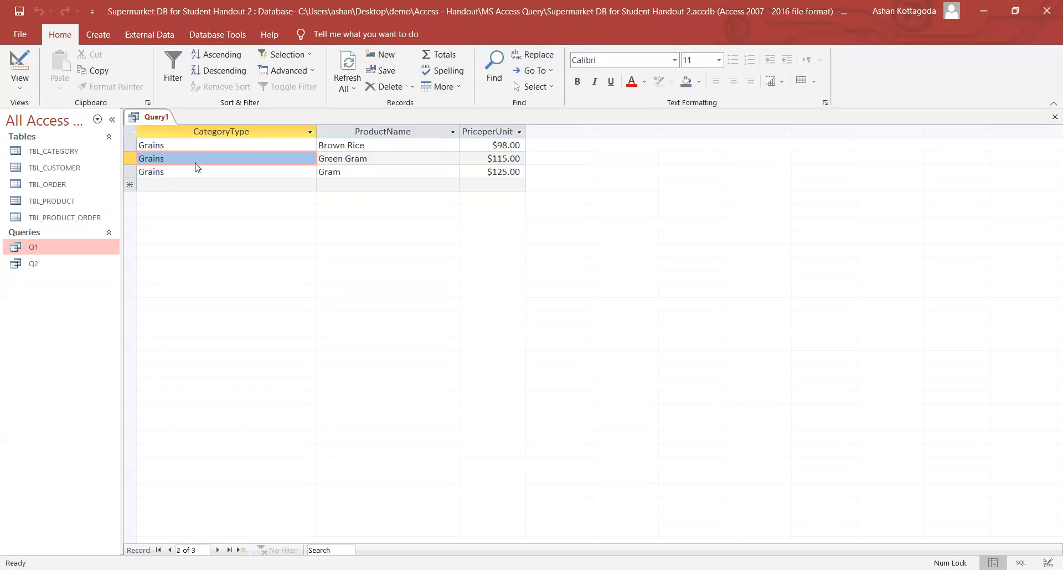
left_click(198, 172)
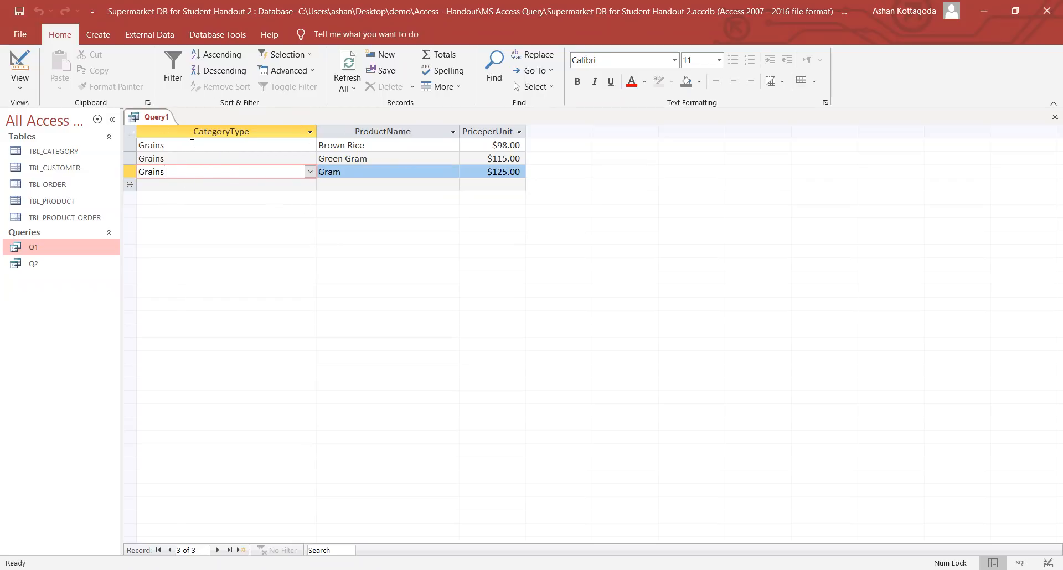
left_click(21, 83)
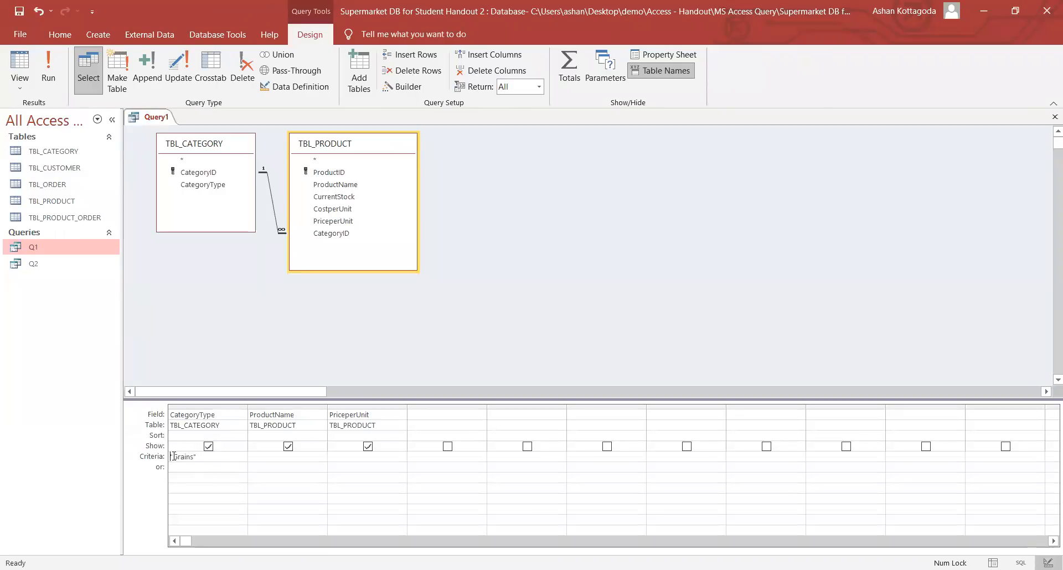
left_click(49, 66)
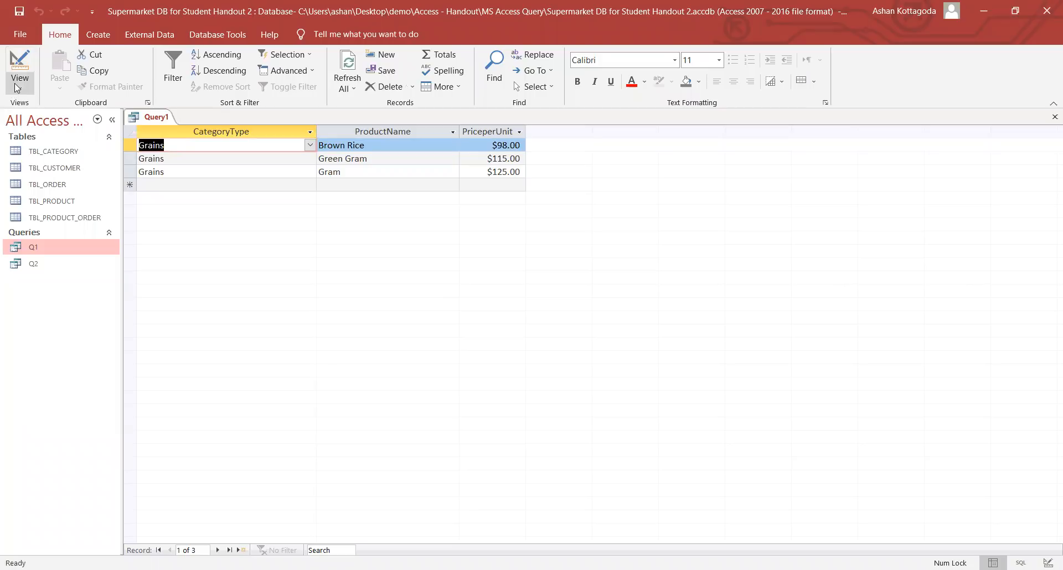
- Save the Grains query under the name Q3
right_click(155, 121)
left_click(165, 128)
key("Caps_Lock")
type("Q3")
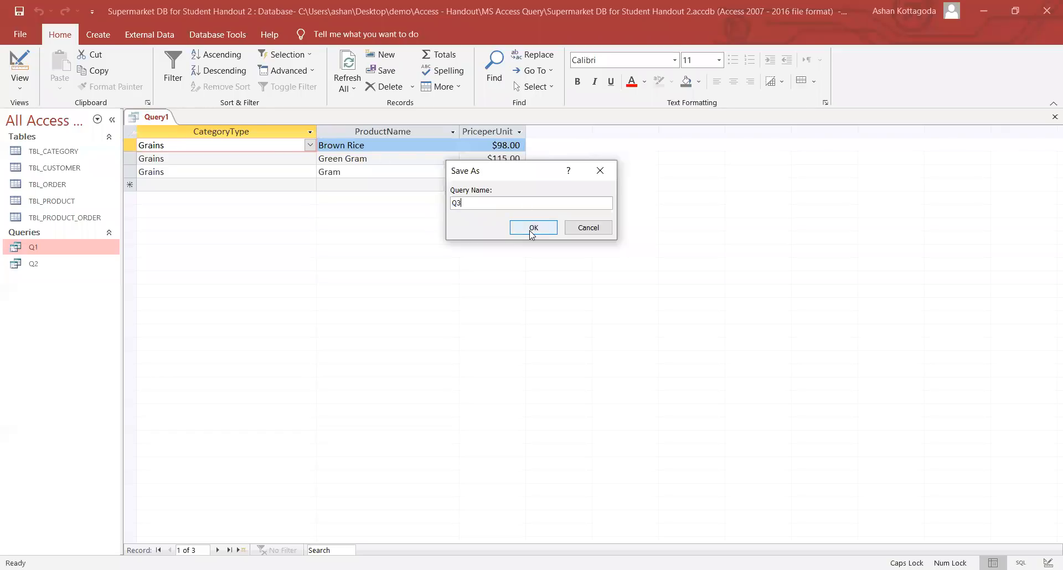
left_click(531, 229)
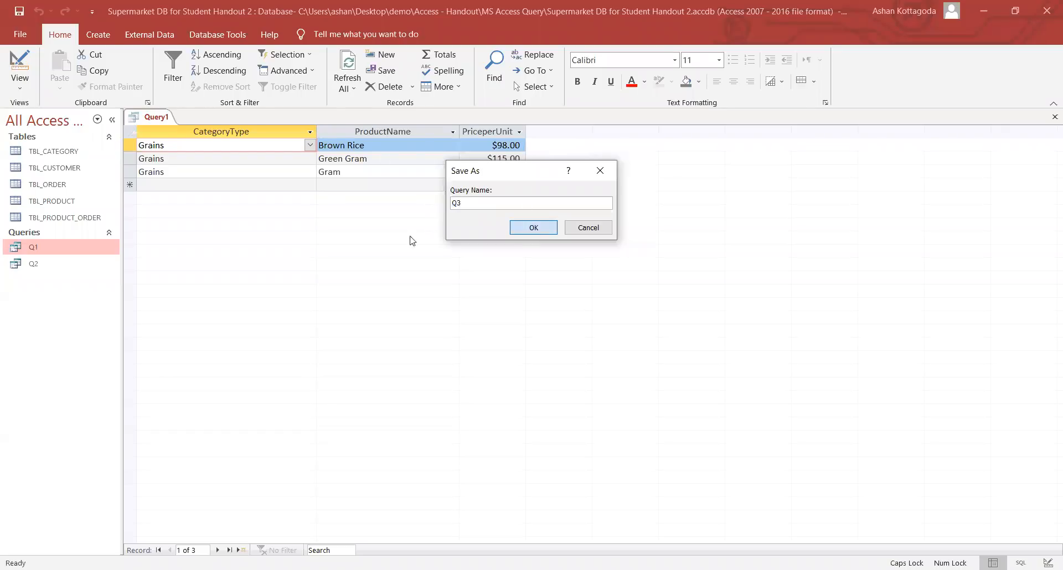
- Switch Q3 to Design view and then close it
right_click(147, 118)
left_click(20, 87)
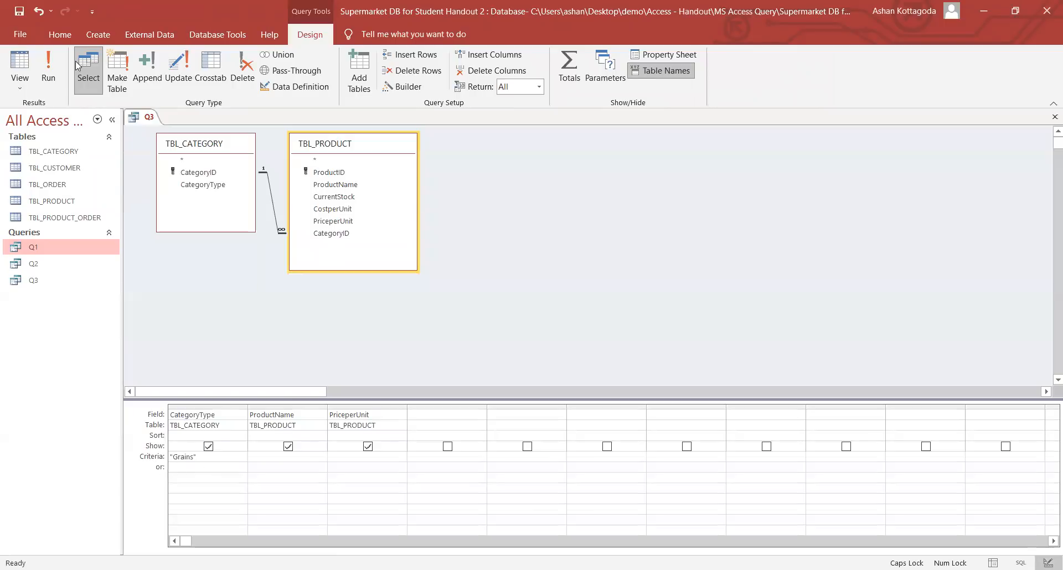
right_click(139, 122)
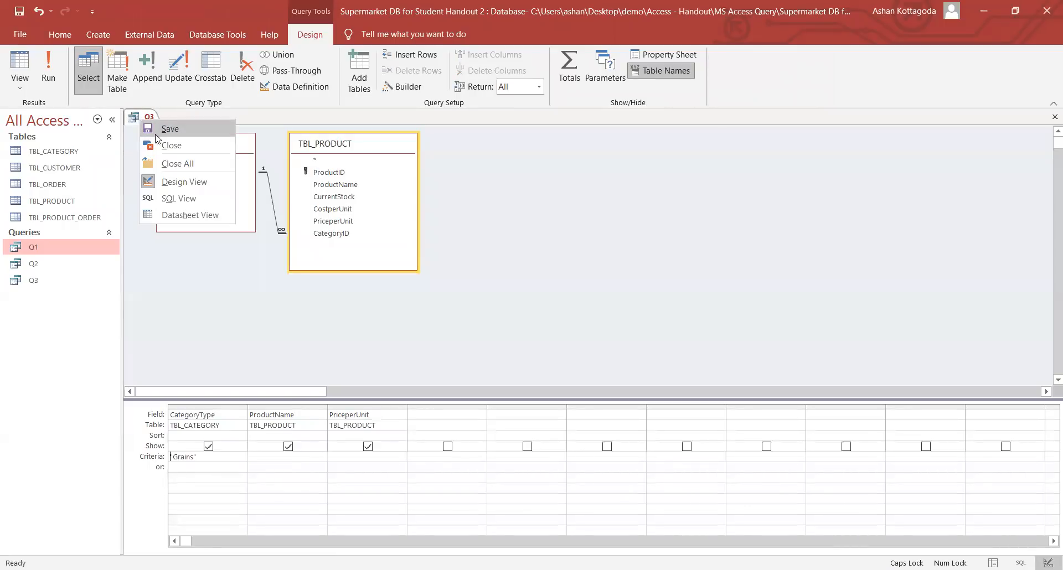
left_click(166, 146)
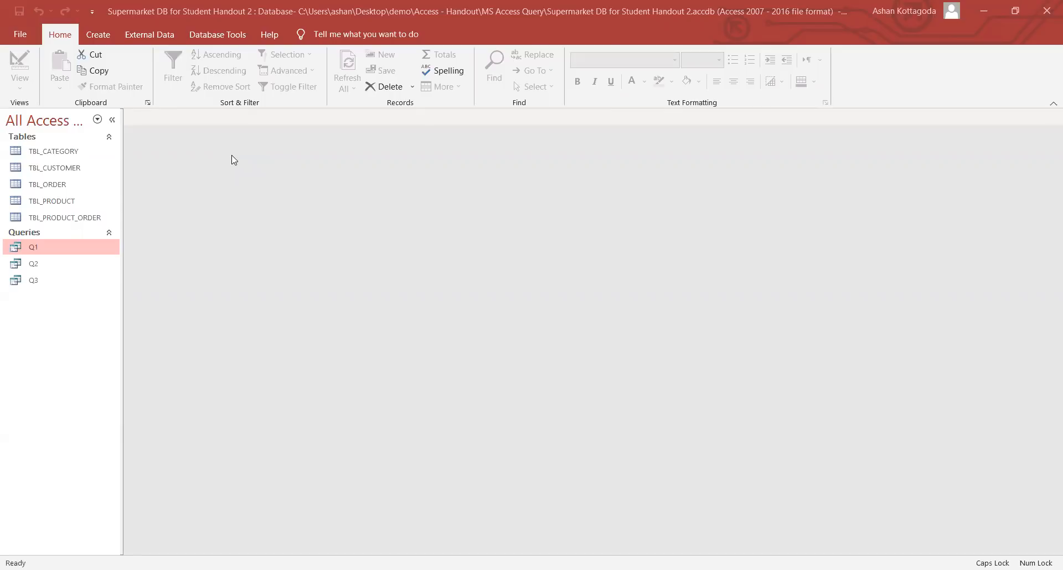
- Start a new query design containing the TBL_ORDER table
left_click(98, 34)
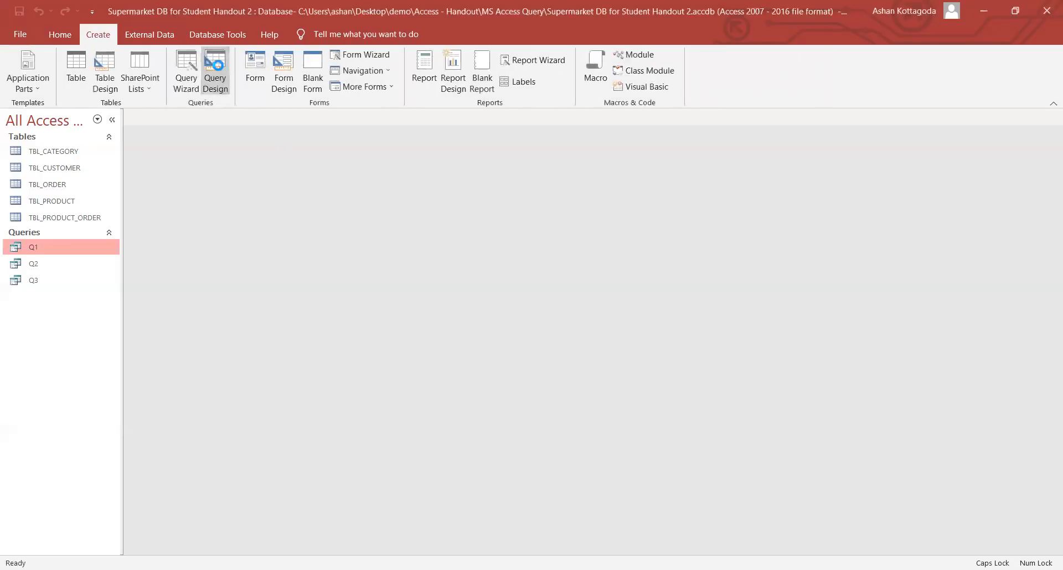
left_click(218, 65)
double_click(493, 289)
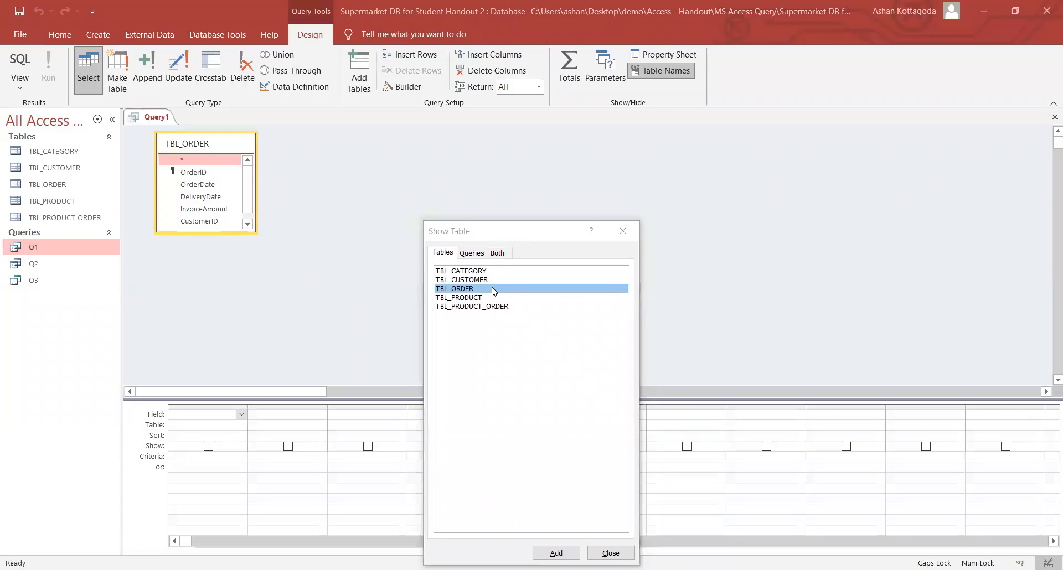
key("Escape")
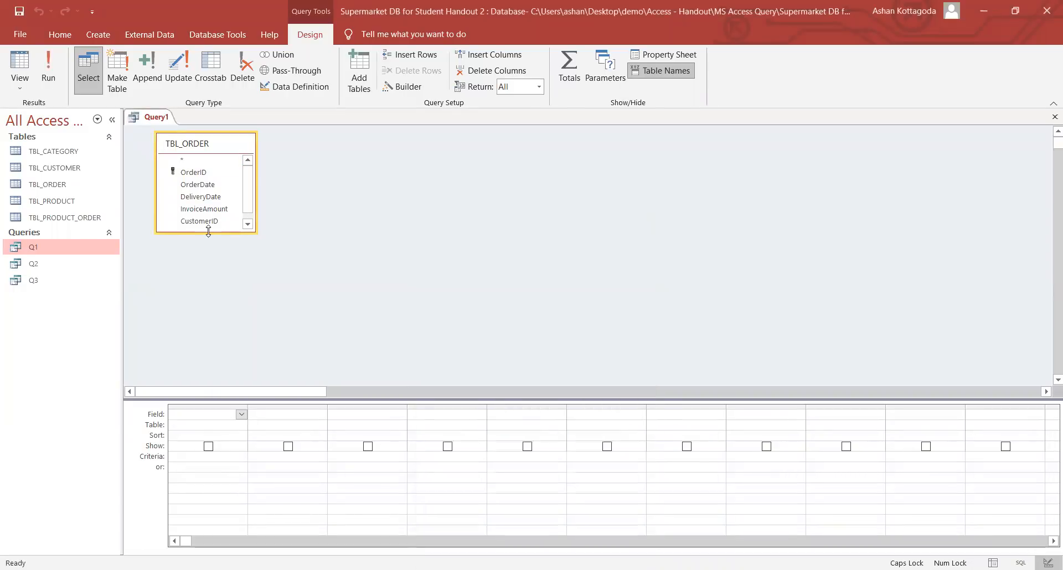
- Add OrderID, OrderDate, DeliveryDate, InvoiceAmount, CustomerID and Delivered to the grid, then open TBL_ORDER's records
left_click_drag(209, 231, 208, 269)
double_click(193, 172)
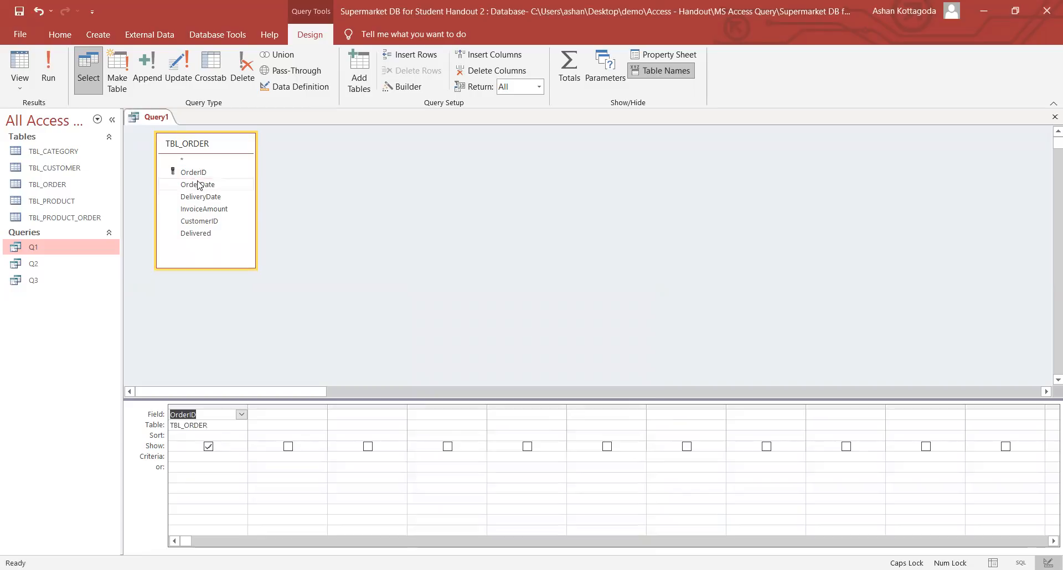
double_click(197, 186)
double_click(204, 197)
left_click(206, 210)
double_click(207, 209)
double_click(207, 221)
double_click(208, 233)
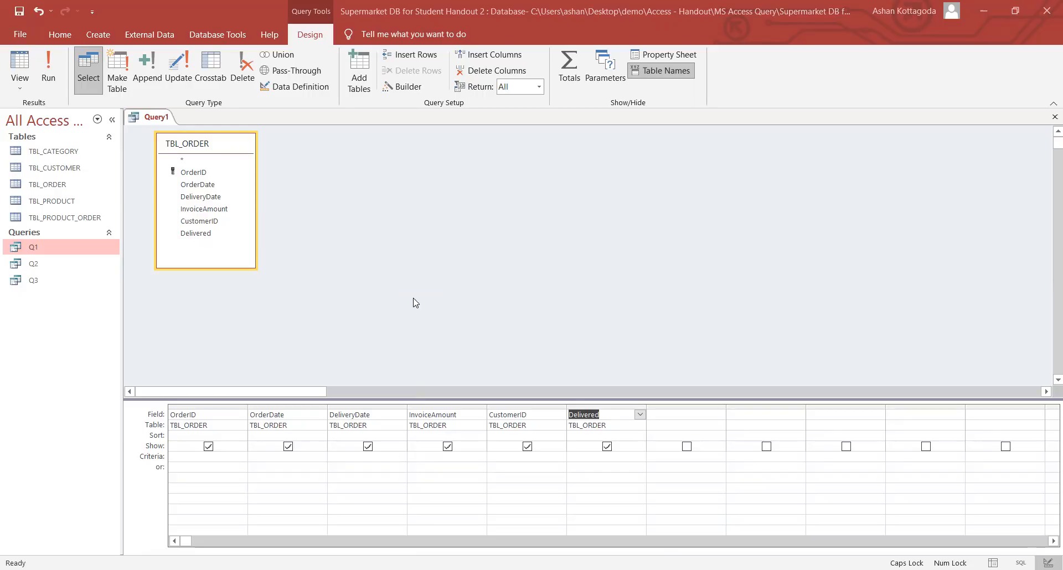
double_click(54, 184)
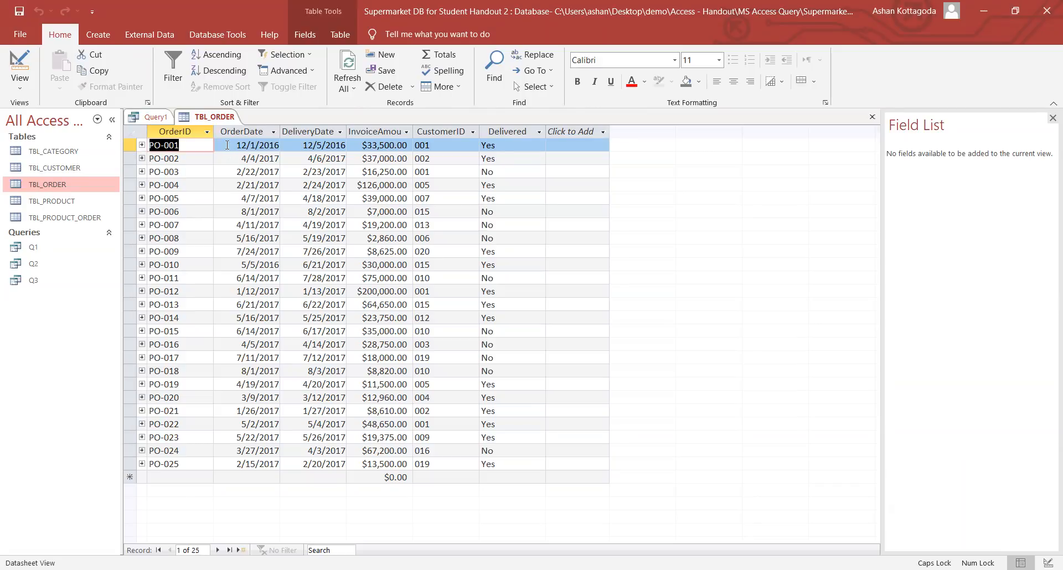
- Close the TBL_ORDER table tab to return to Query1's design
right_click(212, 119)
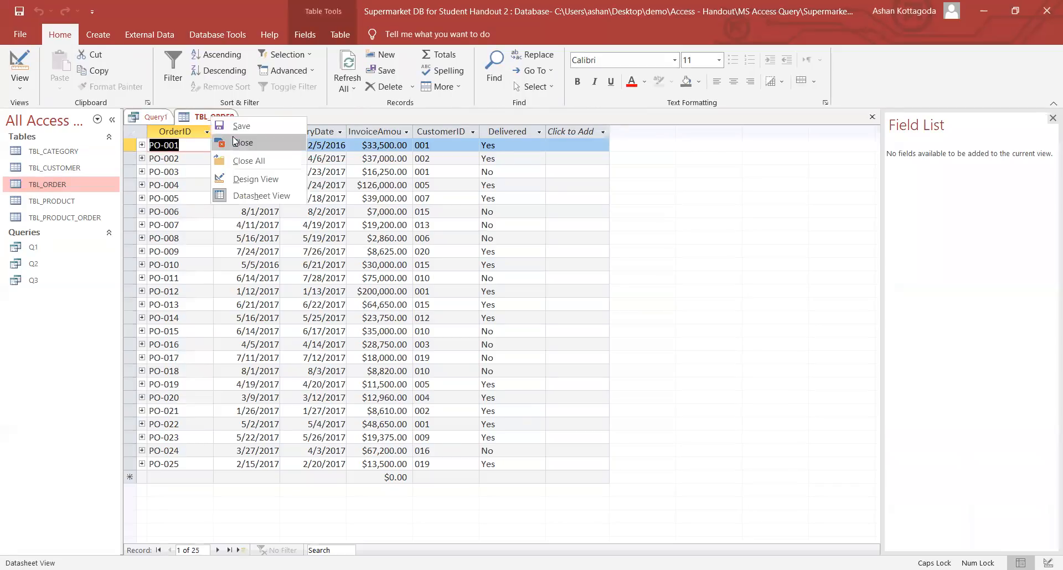
left_click(224, 142)
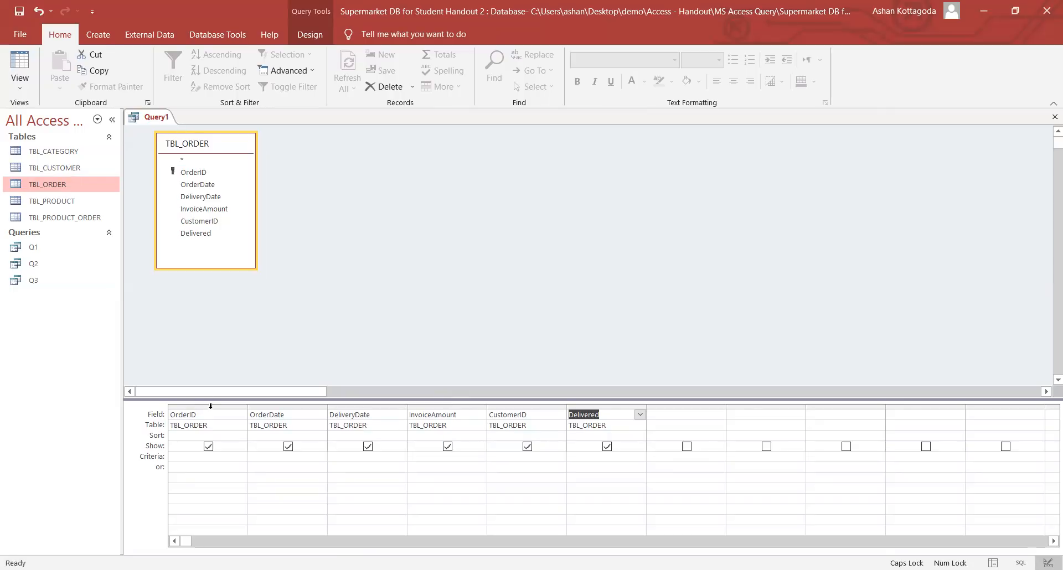
- Type the OrderDate criterion Between #1 jan 2016# and #1 jun 2017#
left_click(210, 407)
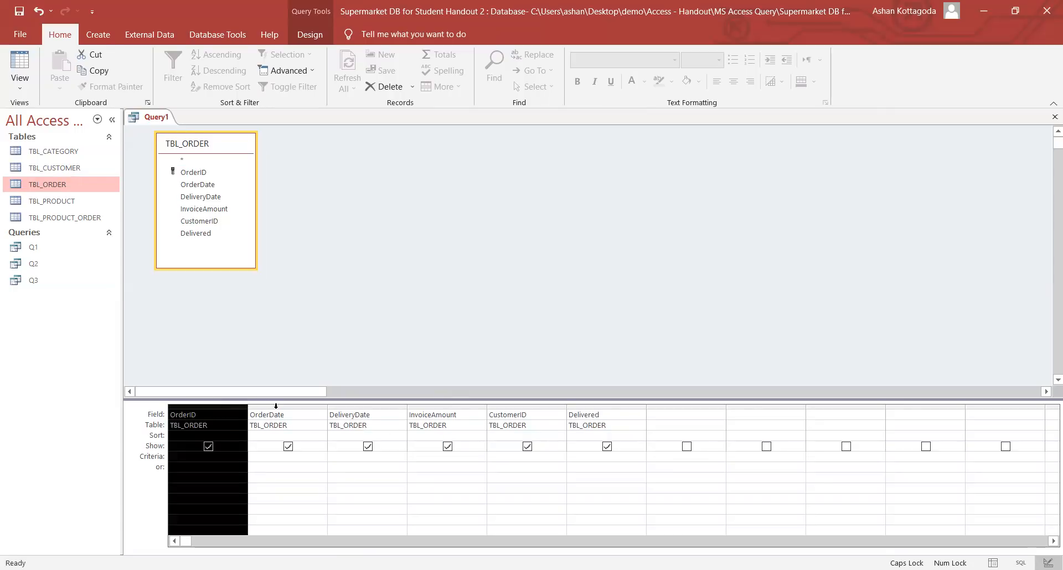
left_click(277, 407)
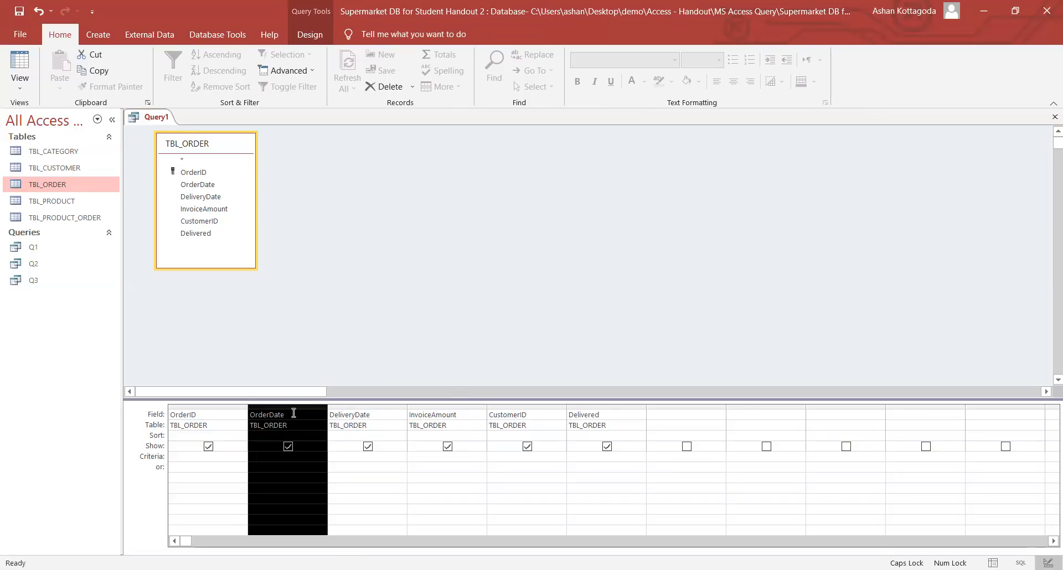
left_click(287, 458)
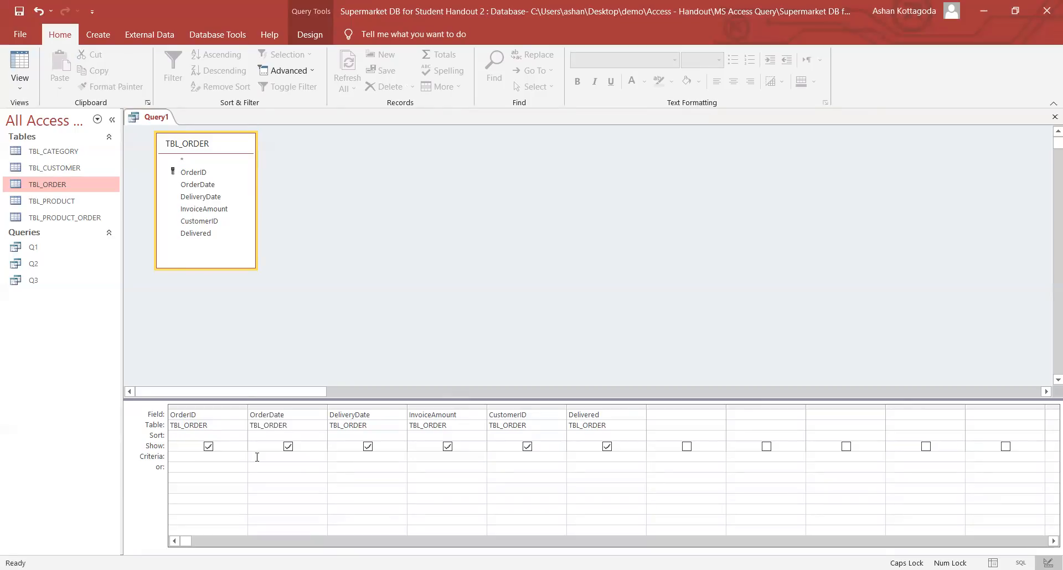
key("Caps_Lock")
key("Caps_Lock")
key("Caps_Lock")
type("btw")
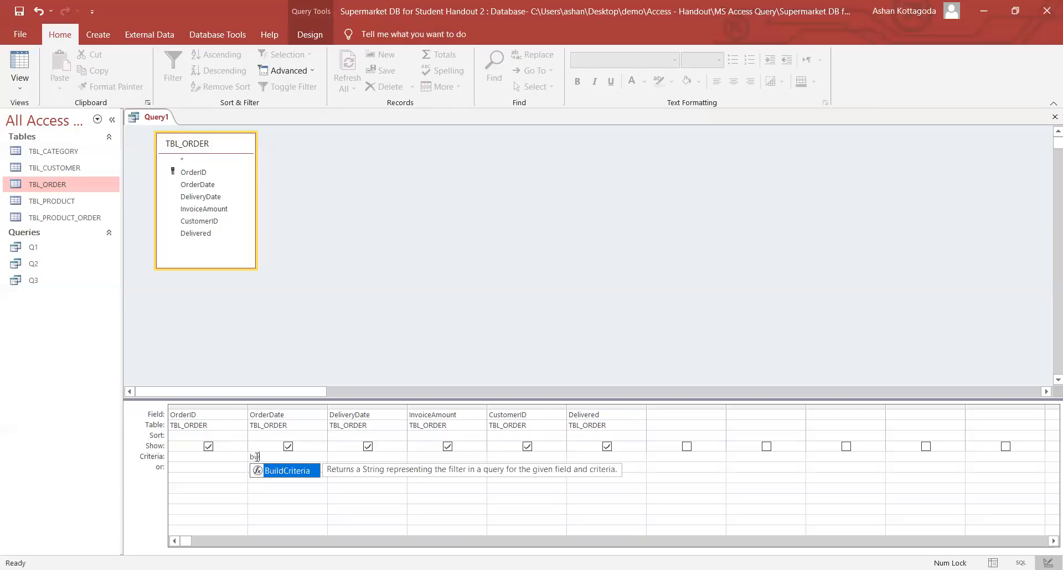
key("BackSpace")
key("BackSpace")
key("BackSpace")
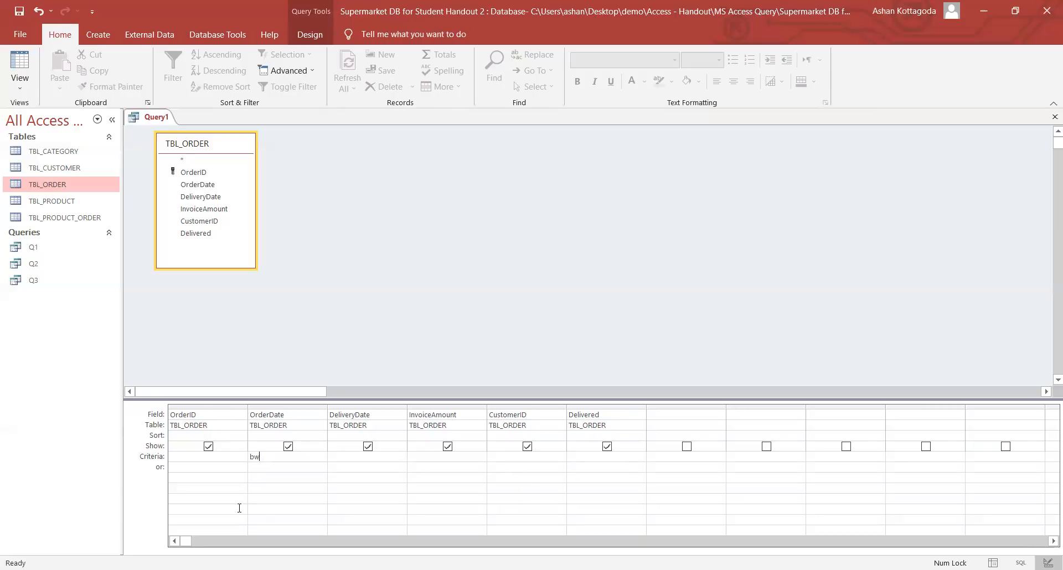
type("etween")
type("##")
type("1 jan ")
type("2016#")
type(" a")
type("nd")
type(" ##")
key("Left")
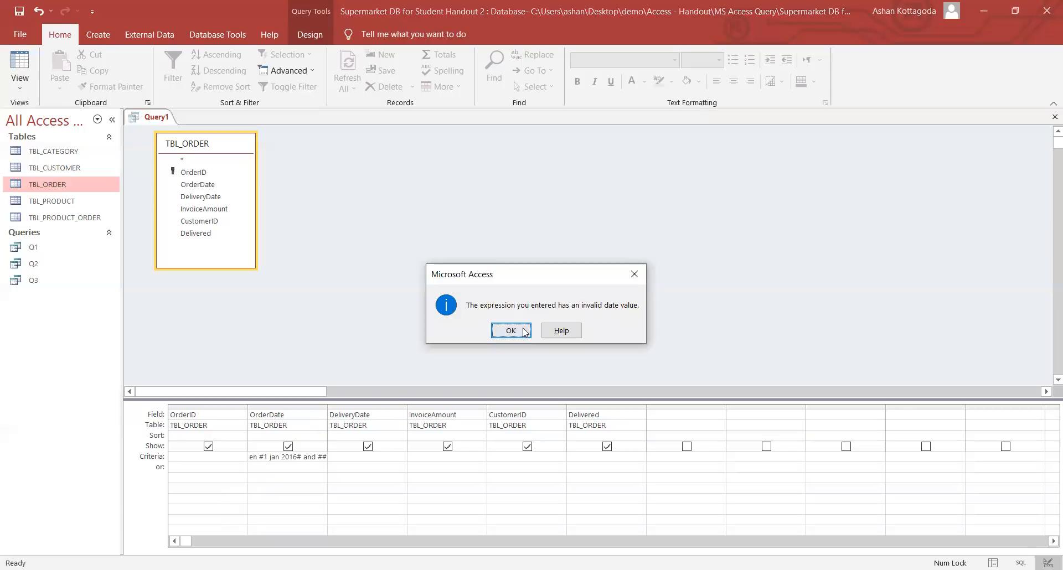
left_click(518, 331)
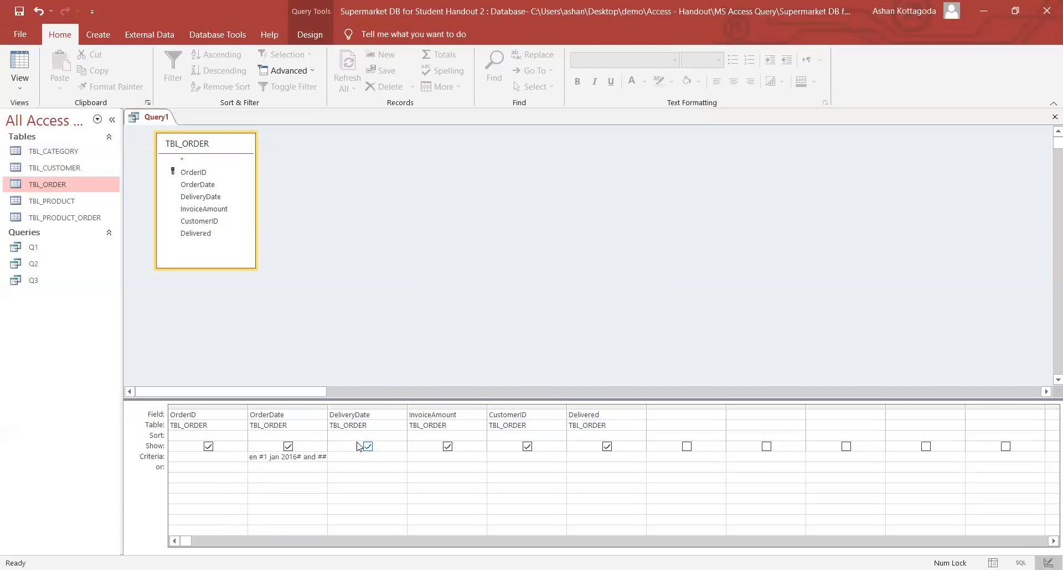
type("1 jun 2017#")
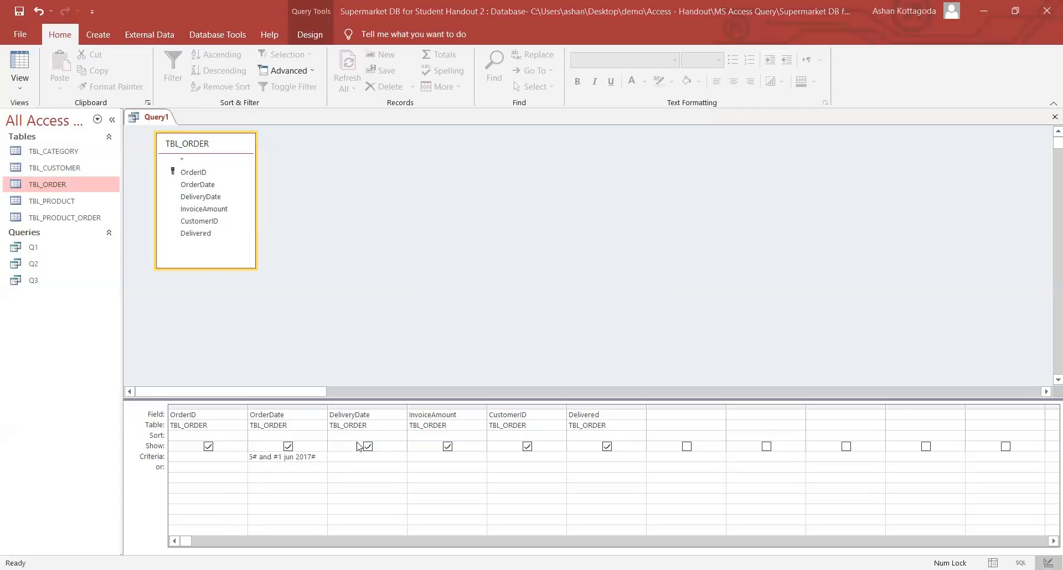
- Commit the criterion as Between #1/1/2016# And #6/1/2017# and widen the OrderDate column
left_click_drag(317, 457, 285, 456)
left_click(277, 457)
left_click(324, 457)
left_click(280, 457)
left_click(286, 457)
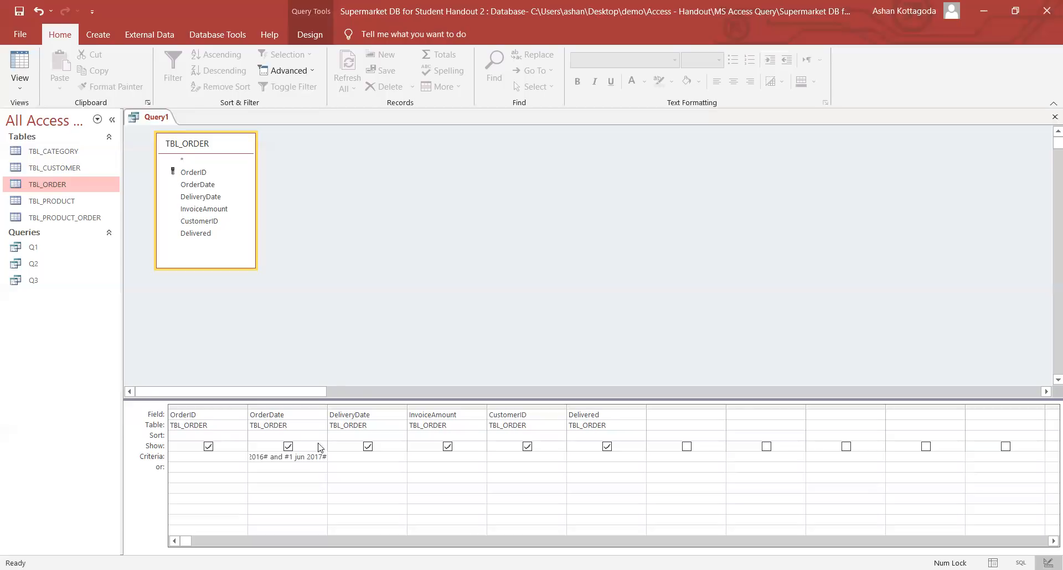
left_click(332, 468)
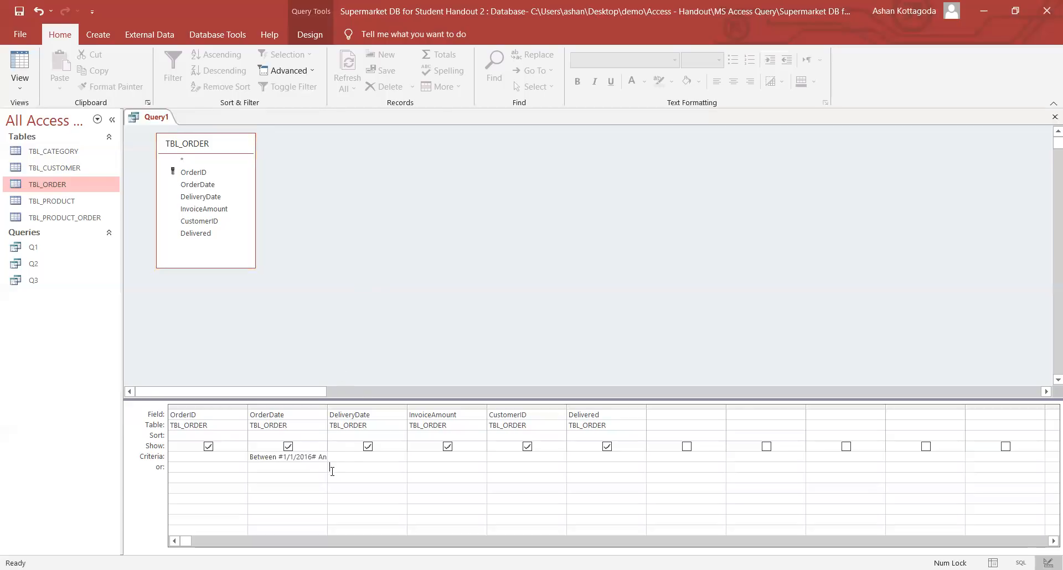
left_click_drag(286, 457, 237, 459)
left_click(307, 459)
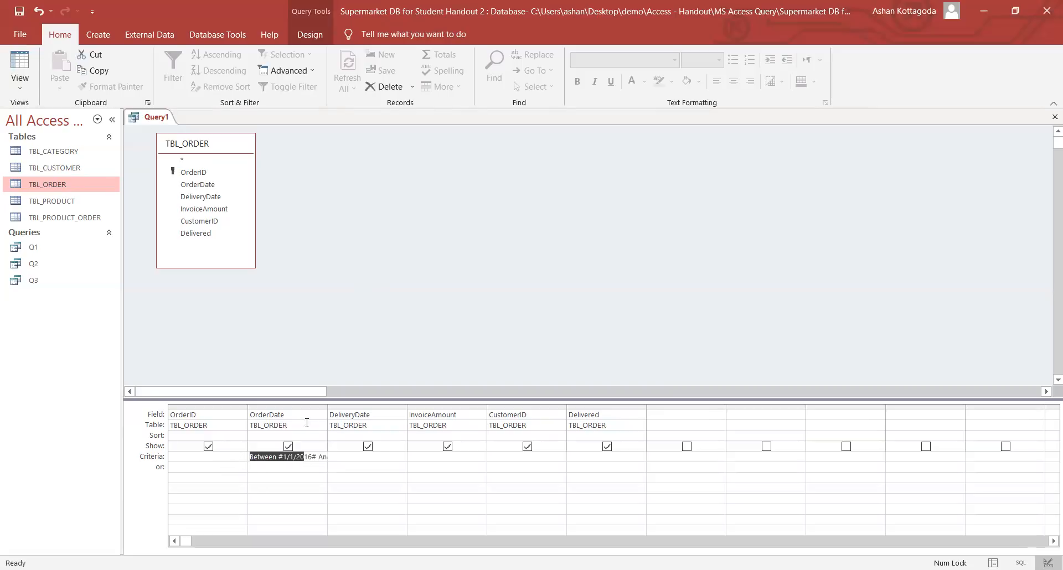
left_click_drag(327, 408, 392, 408)
left_click(375, 458)
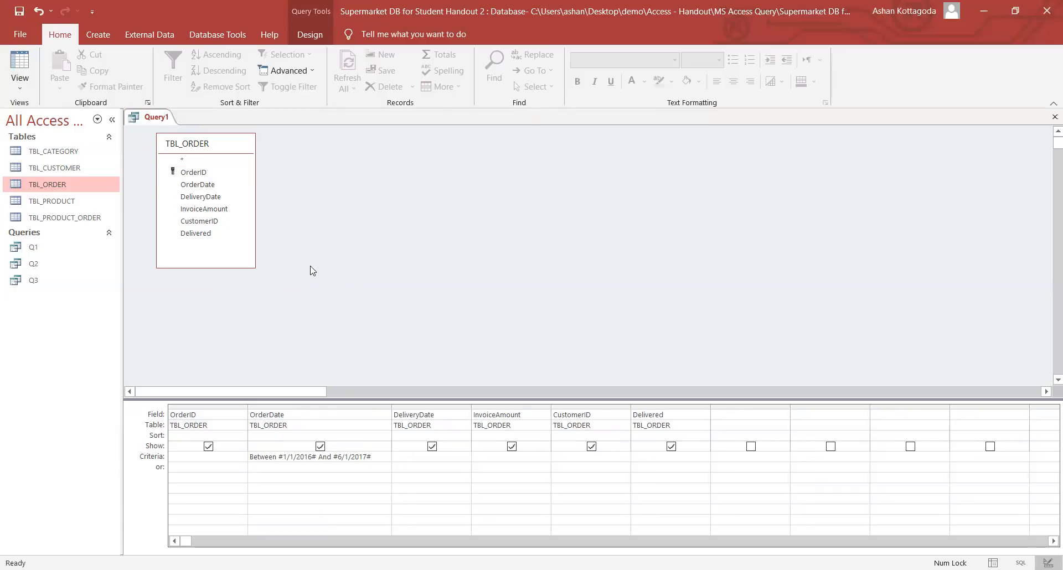
left_click(309, 34)
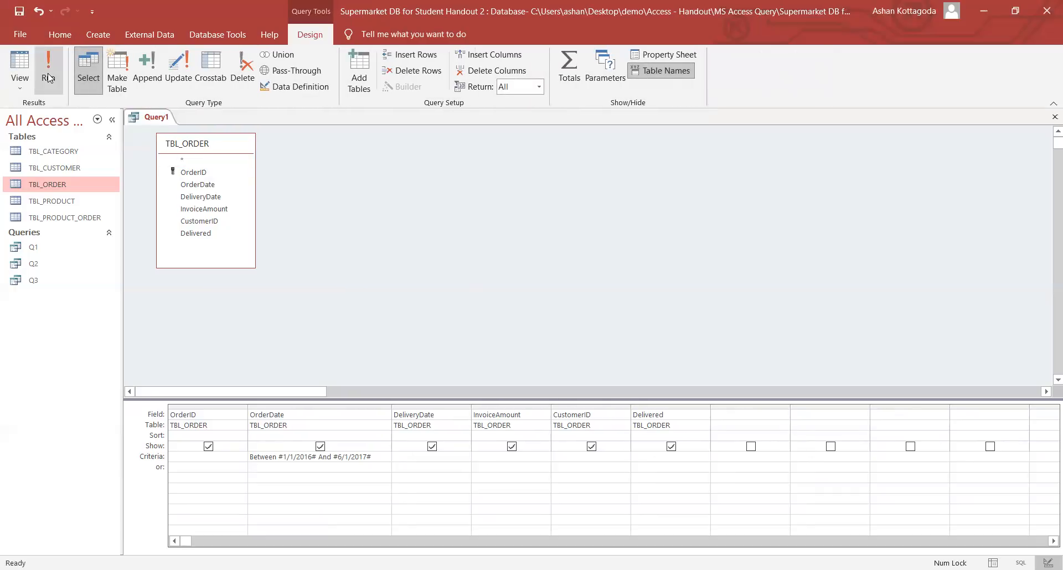
left_click(48, 72)
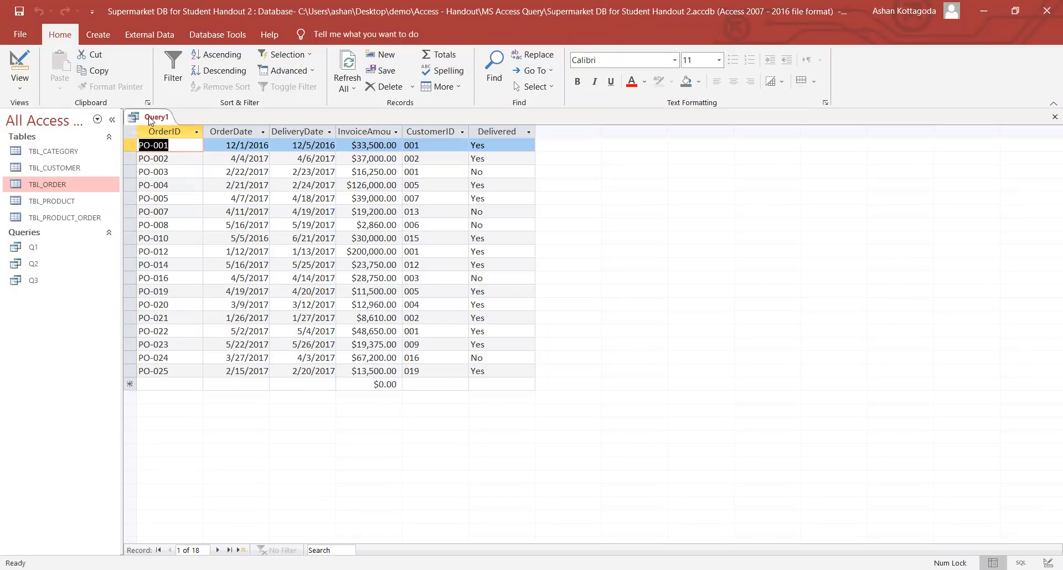
left_click(24, 89)
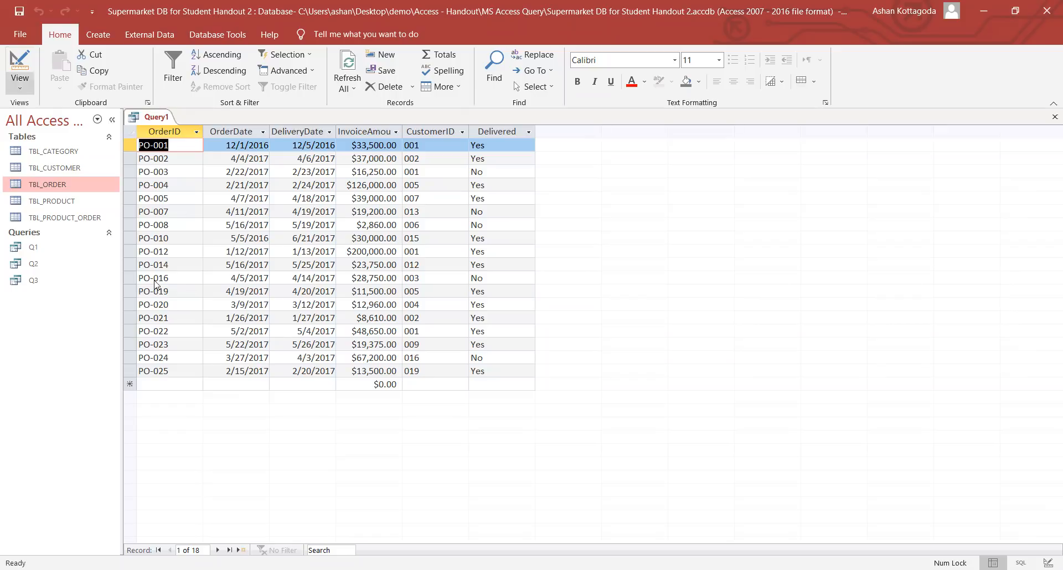
left_click_drag(253, 458, 374, 456)
left_click(384, 457)
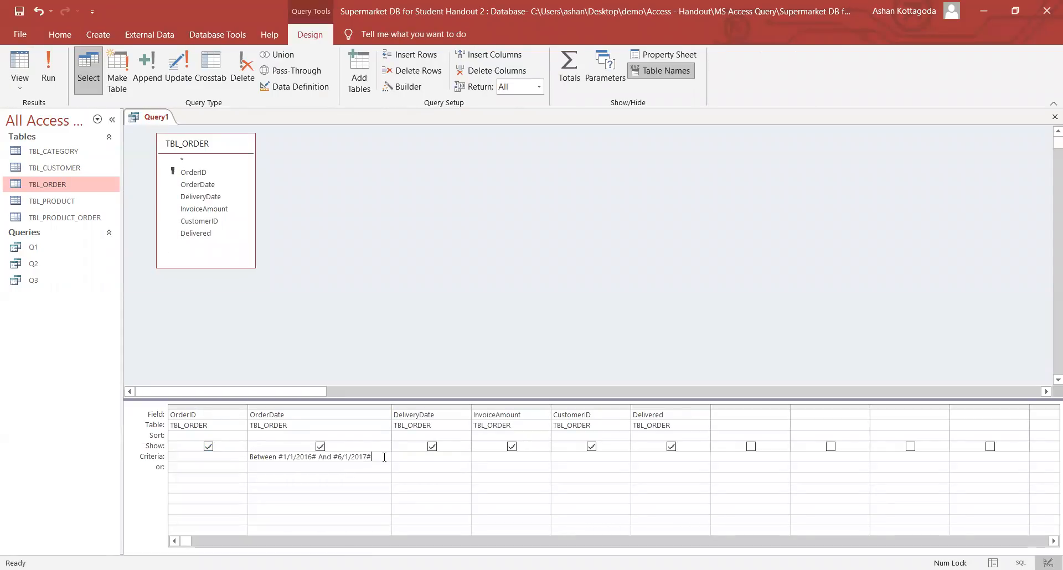
- Save Query1 under the name Q4, then close the Q4 tab
right_click(159, 119)
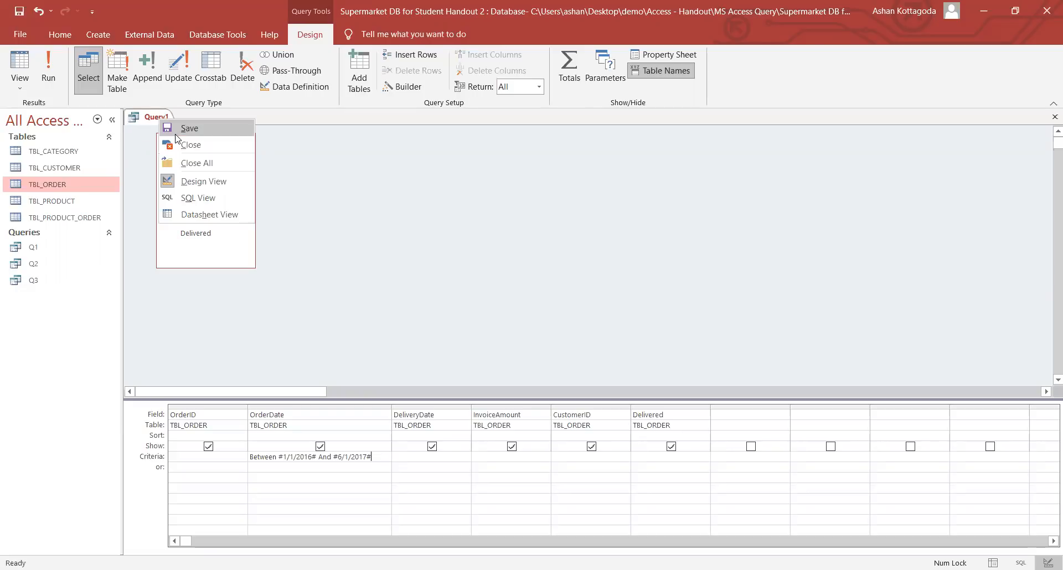
left_click(176, 133)
key("Caps_Lock")
type("Q4")
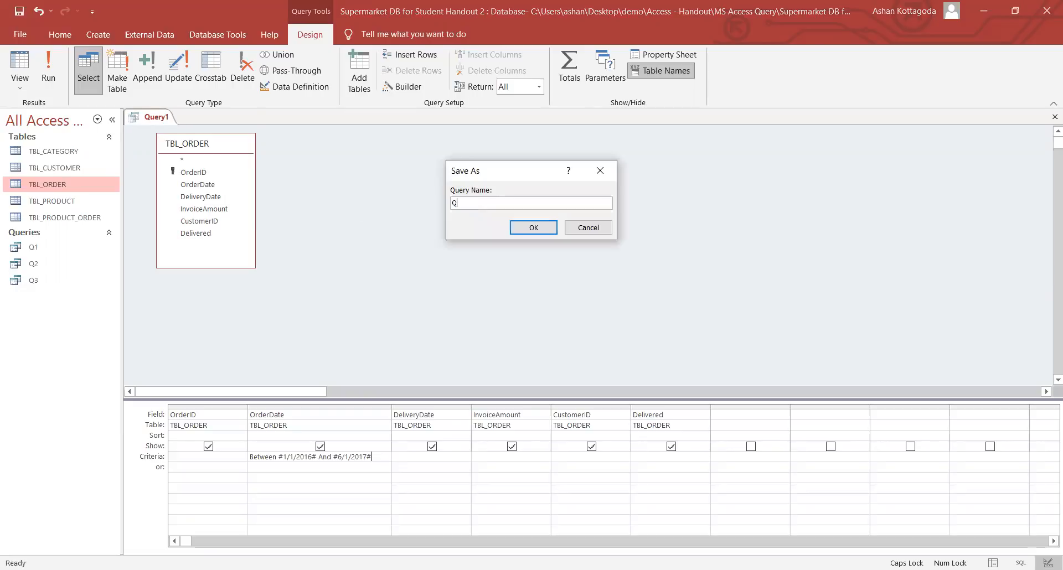
left_click(533, 227)
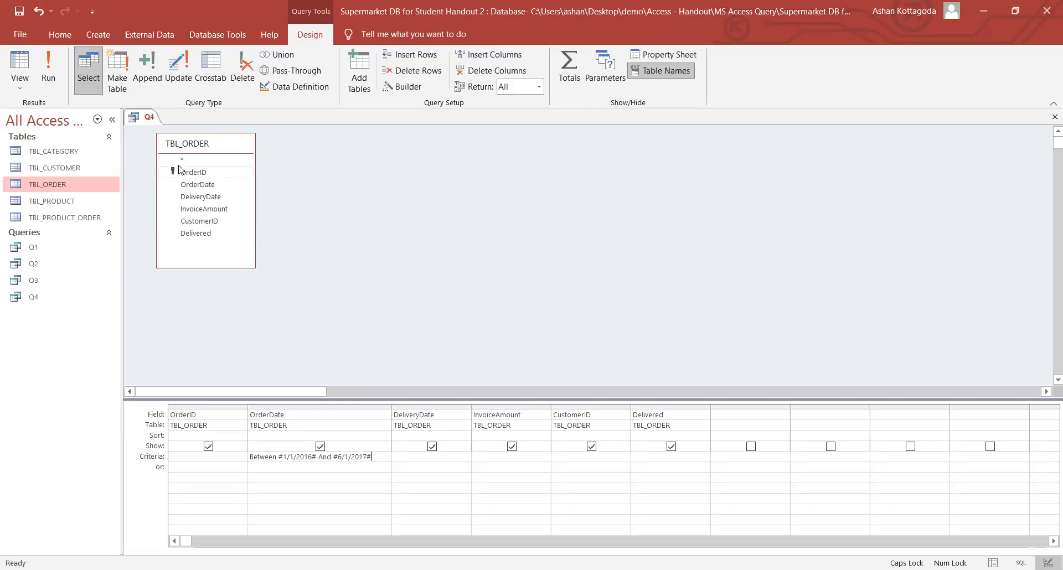
right_click(144, 113)
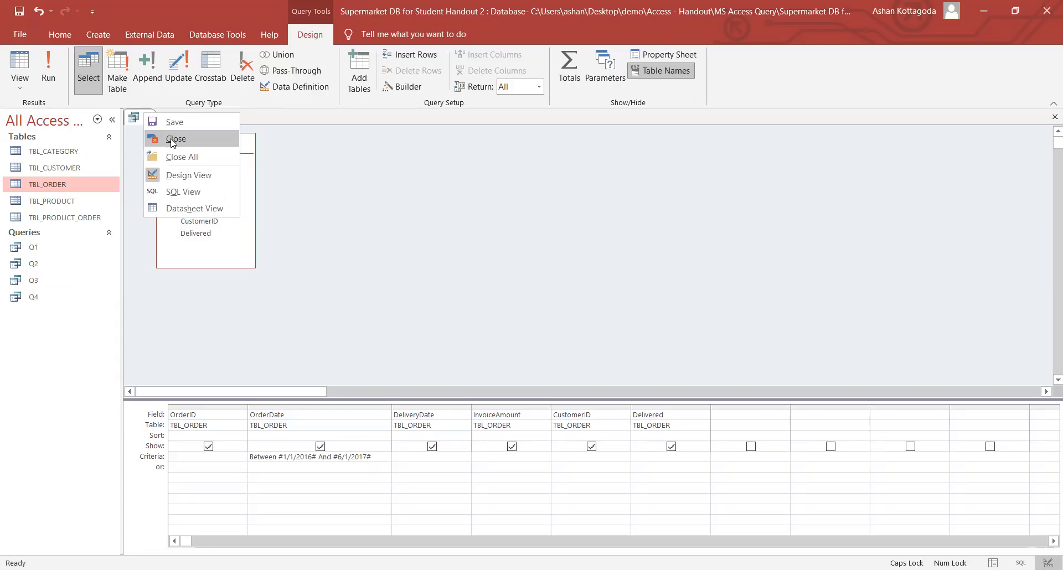
left_click(173, 143)
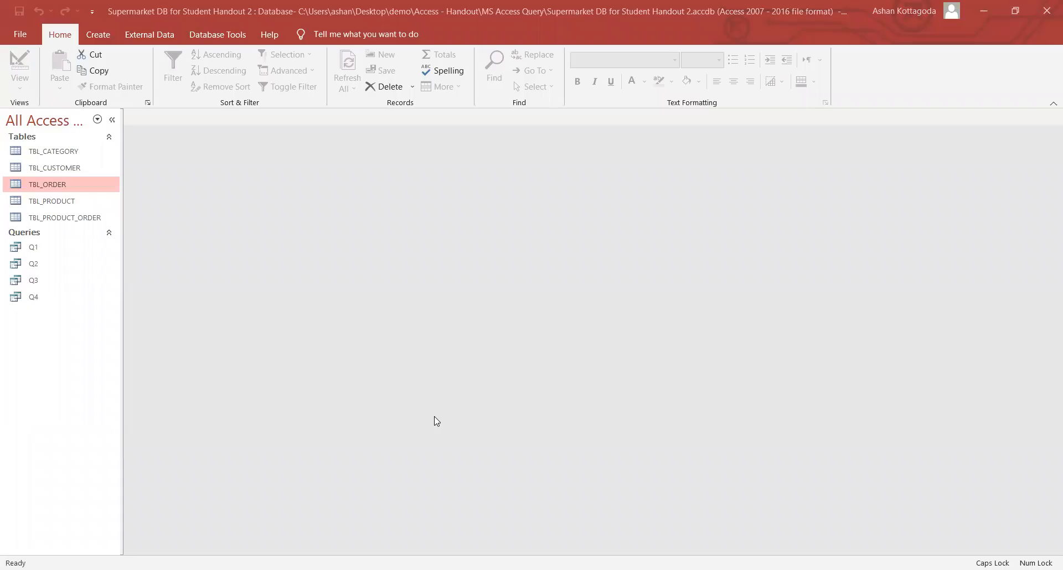
- Start a new query design with TBL_PRODUCT and TBL_CATEGORY added
left_click(105, 33)
left_click(217, 85)
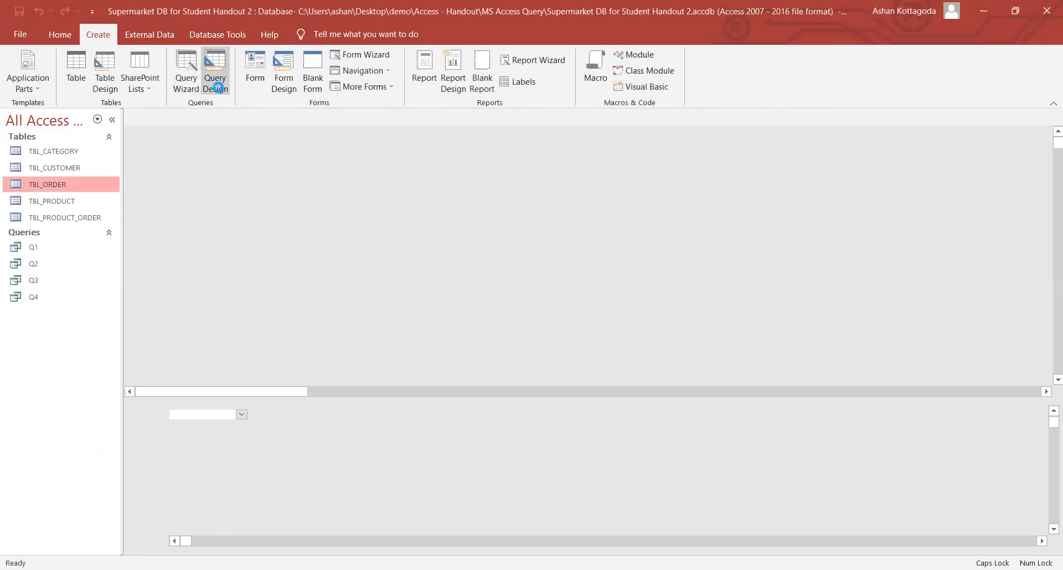
left_click(476, 297)
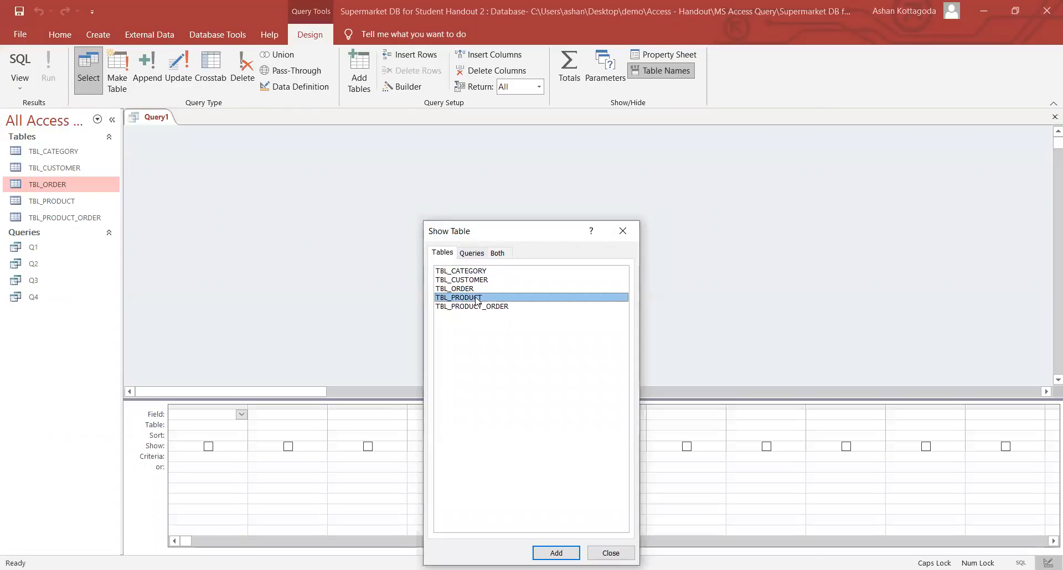
double_click(476, 299)
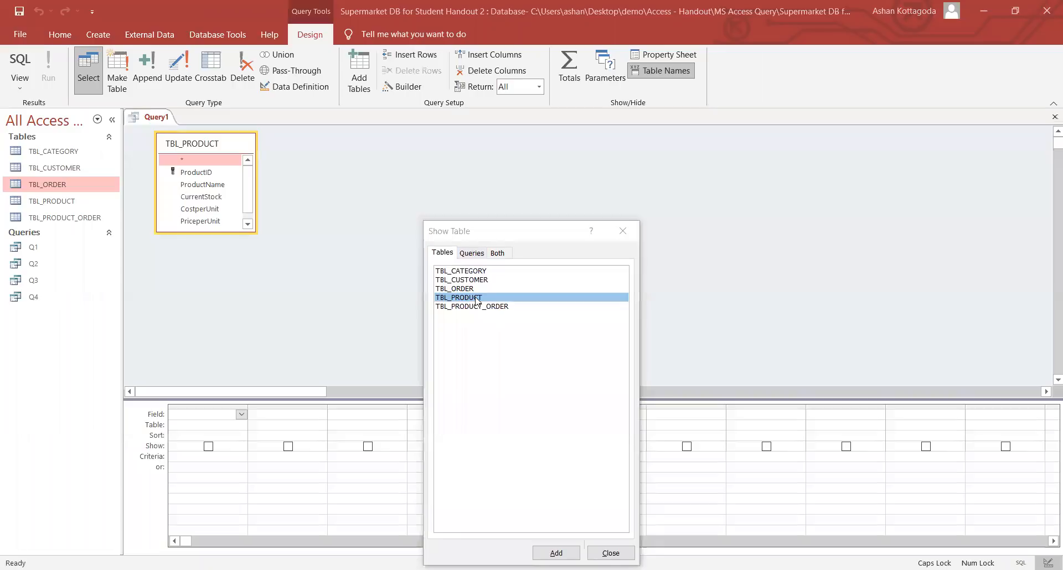
double_click(477, 271)
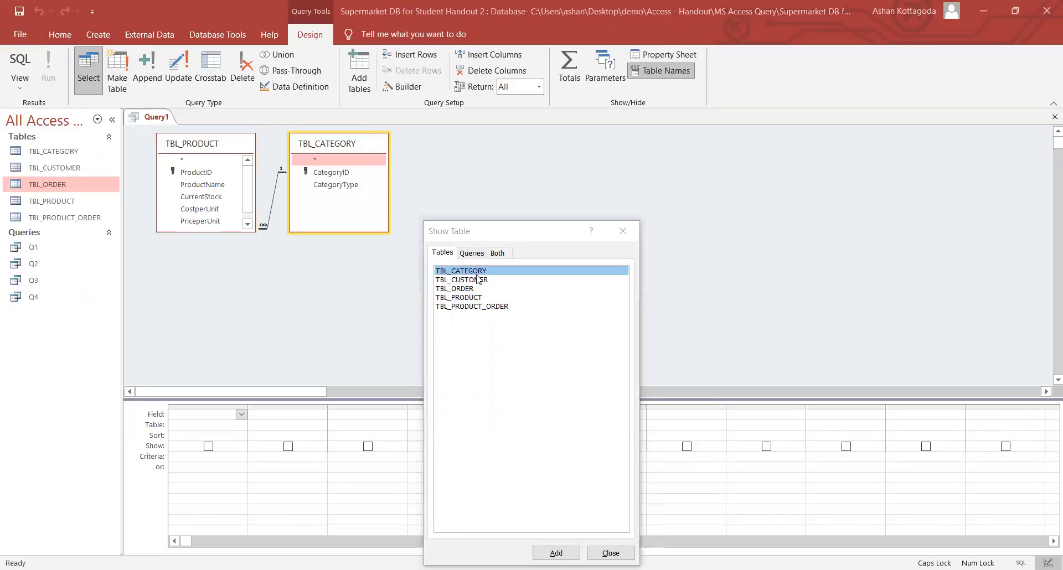
key("Escape")
left_click_drag(204, 232, 207, 262)
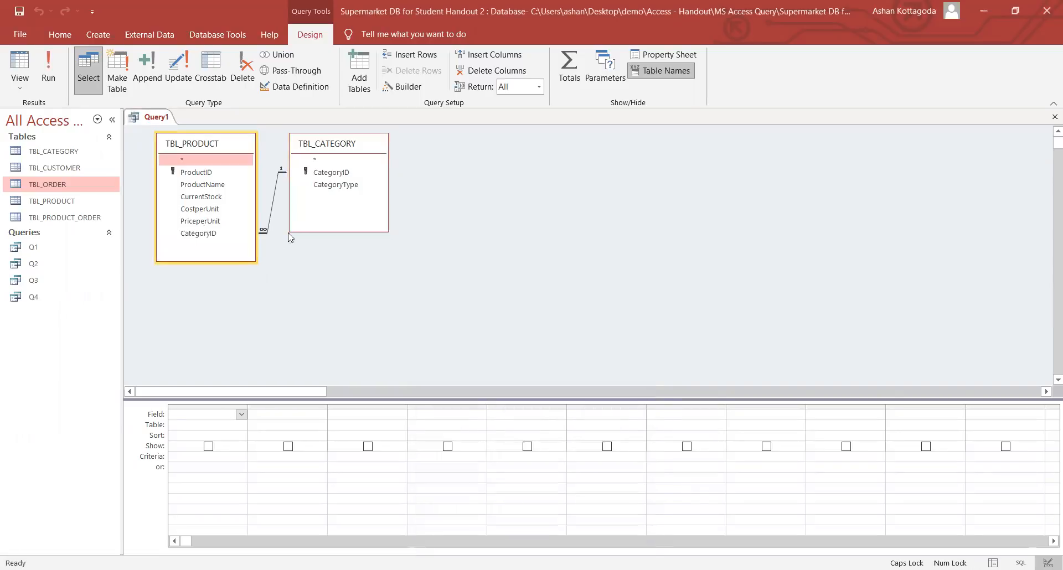
- Place ProductName, CategoryType and PriceperUnit in the grid, deleting the duplicate CategoryType column
double_click(211, 186)
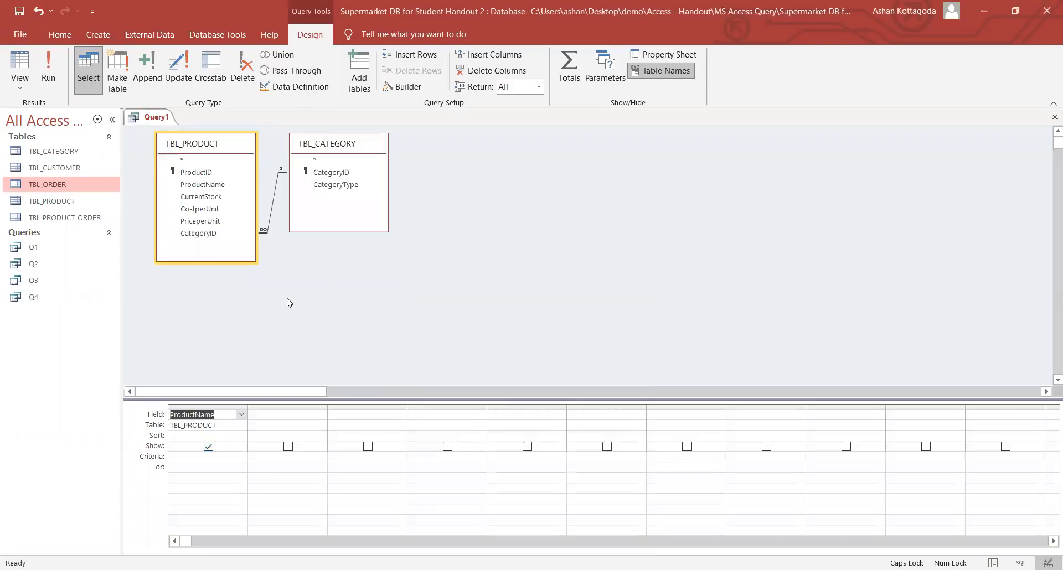
double_click(327, 186)
double_click(327, 187)
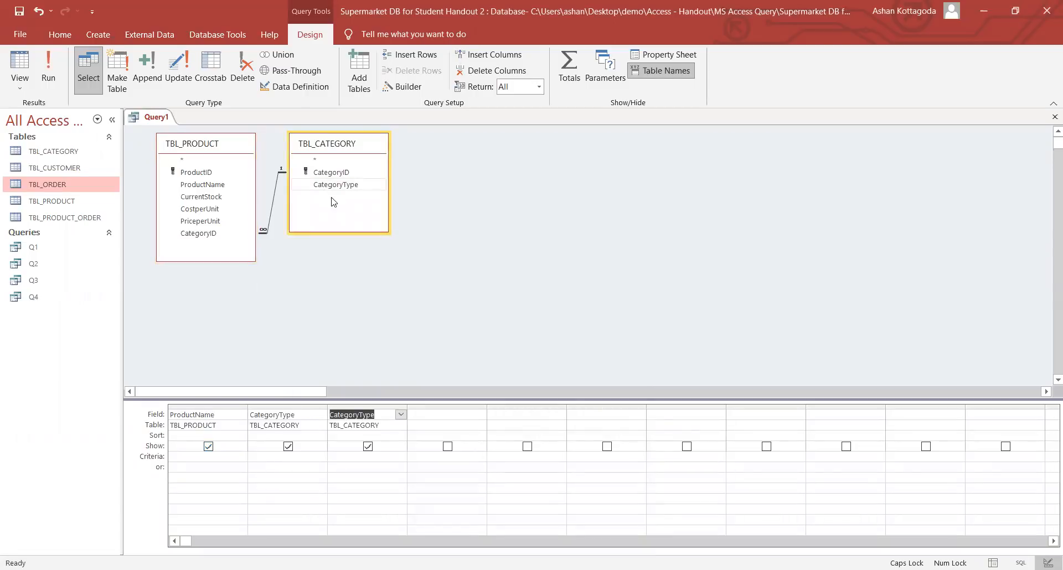
left_click(374, 405)
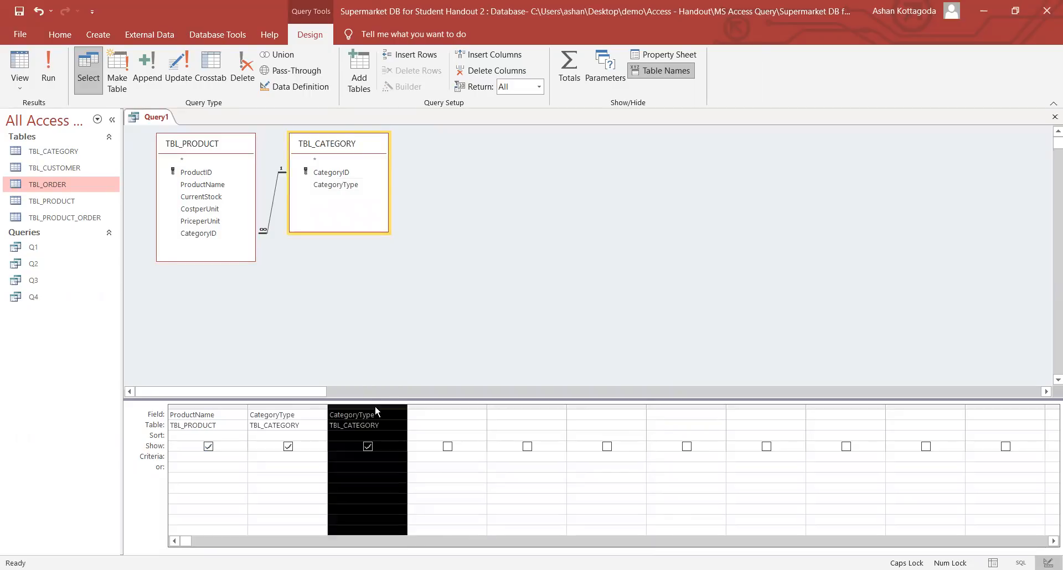
left_click(375, 407)
key("Delete")
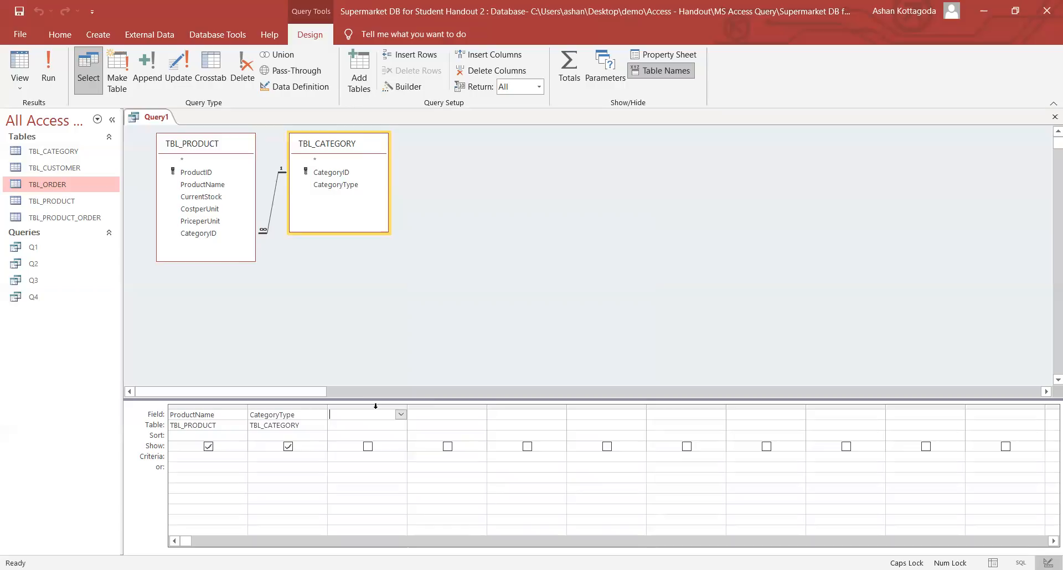
left_click(375, 407)
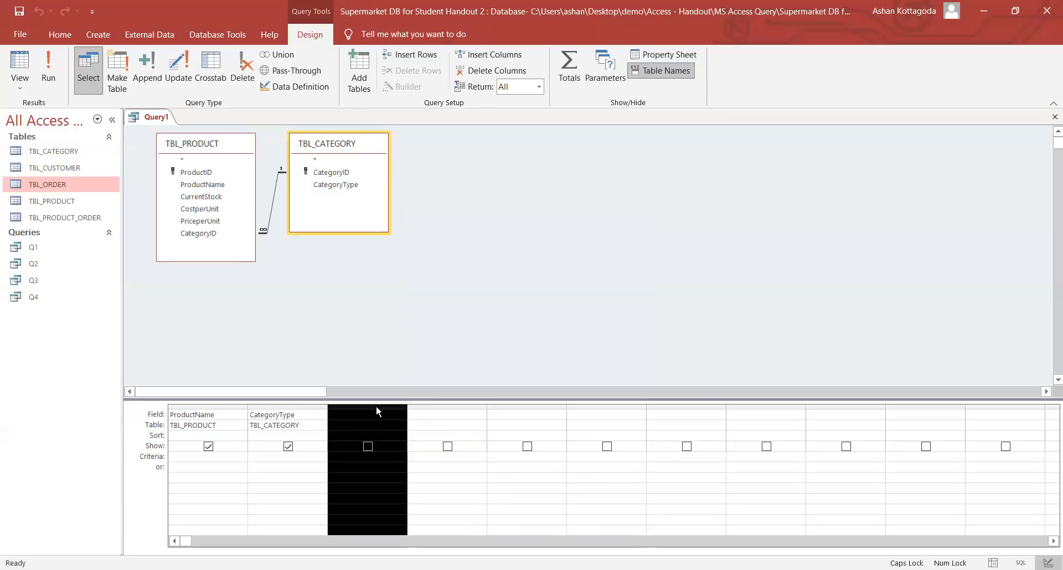
left_click(331, 417)
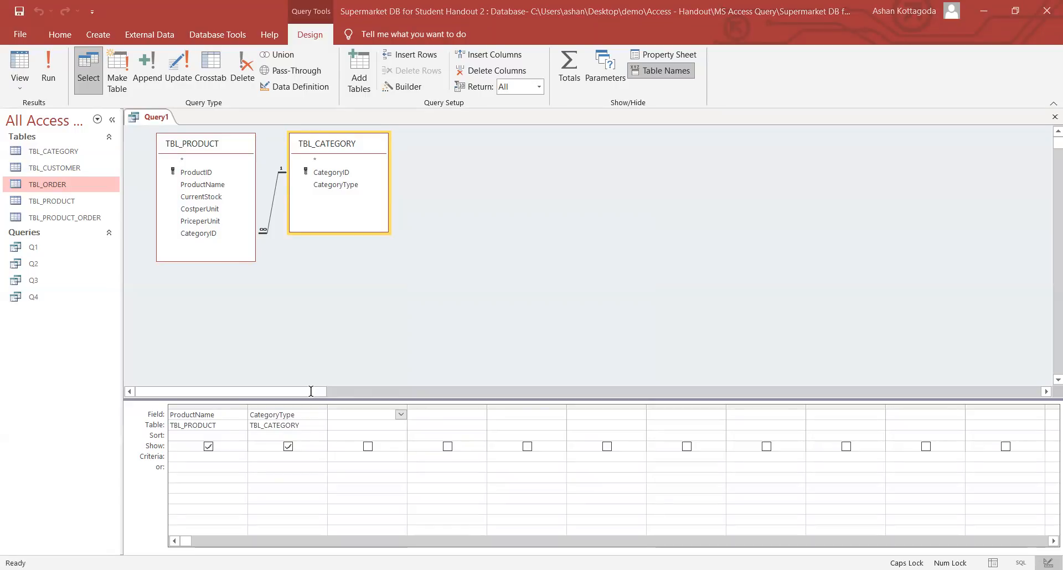
double_click(208, 223)
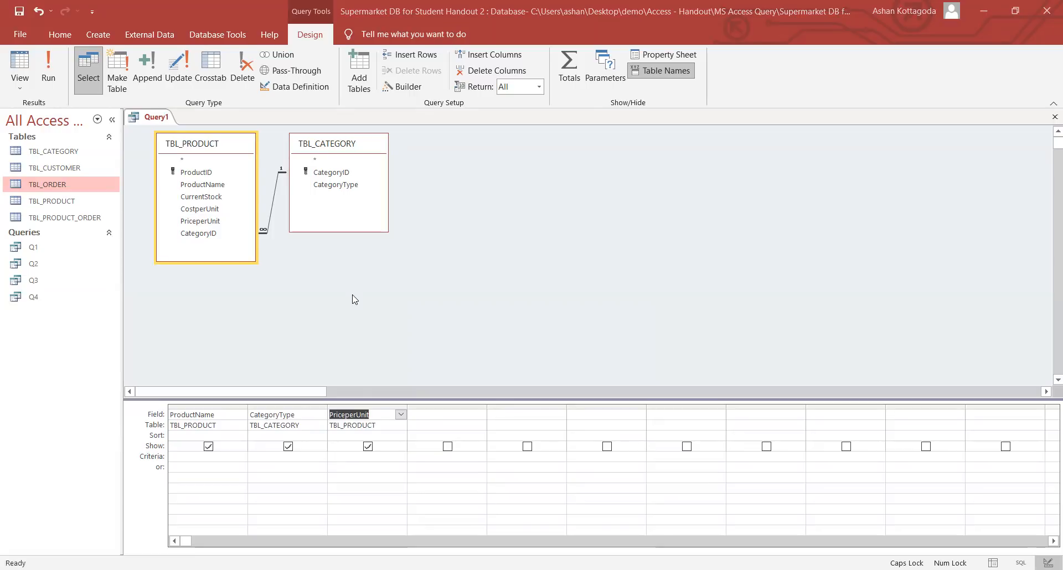
key("Down")
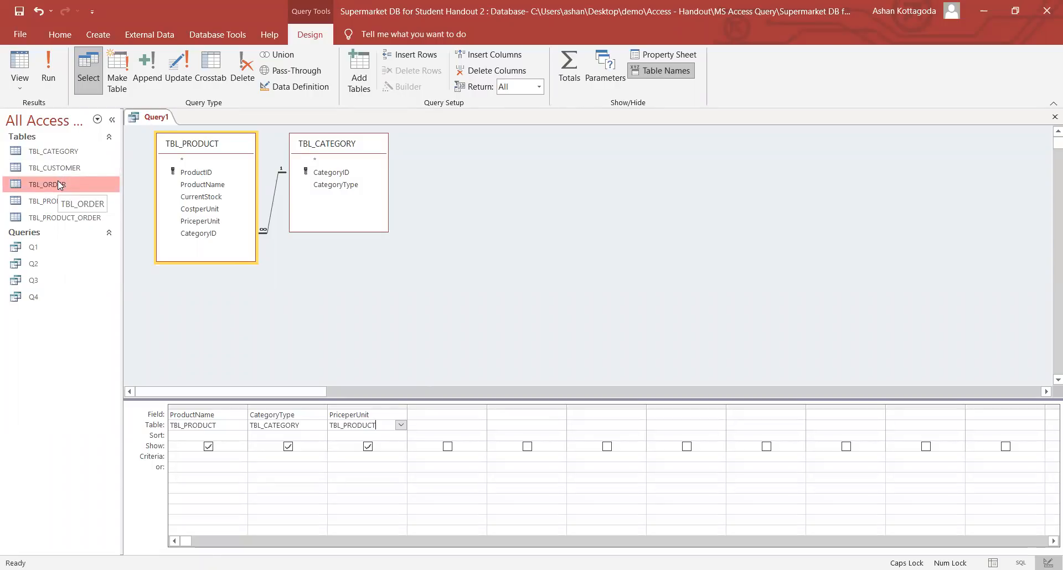
- Add TBL_ORDER and TBL_PRODUCT_ORDER to the query design from the navigation pane
left_click_drag(58, 180, 490, 158)
left_click_drag(328, 143, 344, 148)
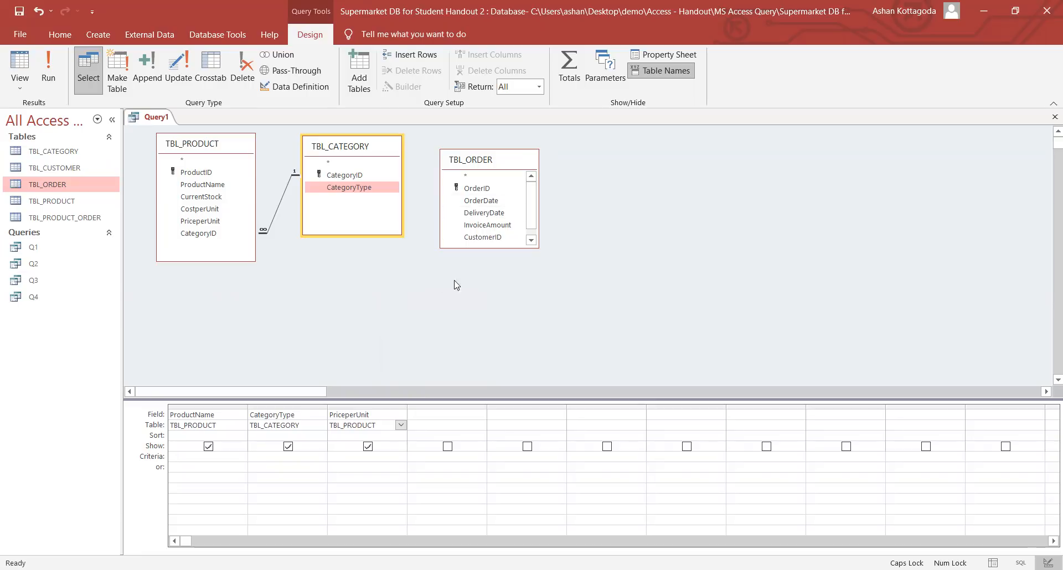
left_click_drag(48, 222, 350, 307)
left_click(215, 159)
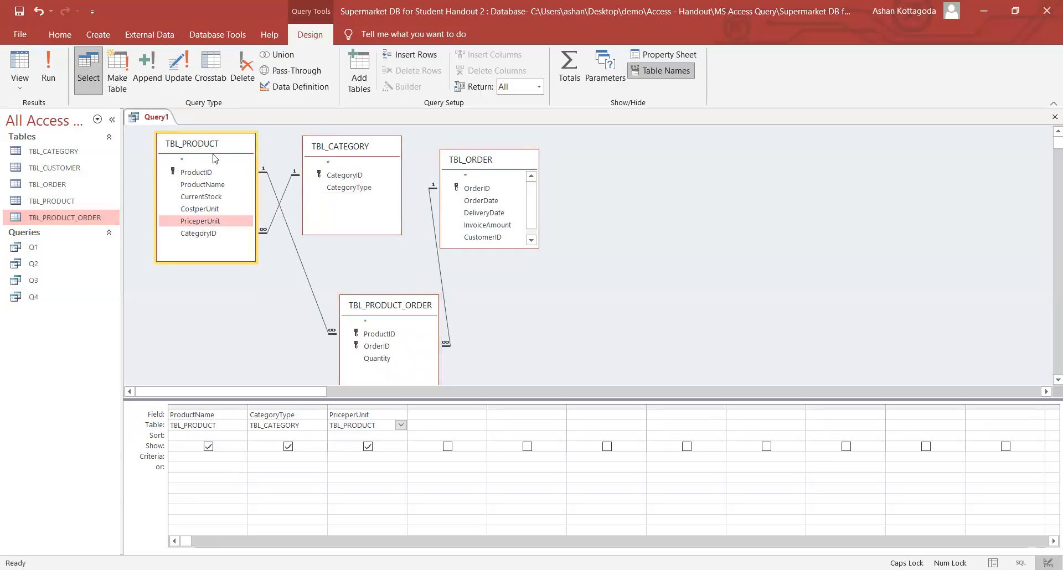
- Rearrange the four field lists tidily and add InvoiceAmount as a fourth column
left_click_drag(215, 158, 219, 257)
left_click_drag(377, 309, 337, 185)
left_click_drag(361, 146, 391, 284)
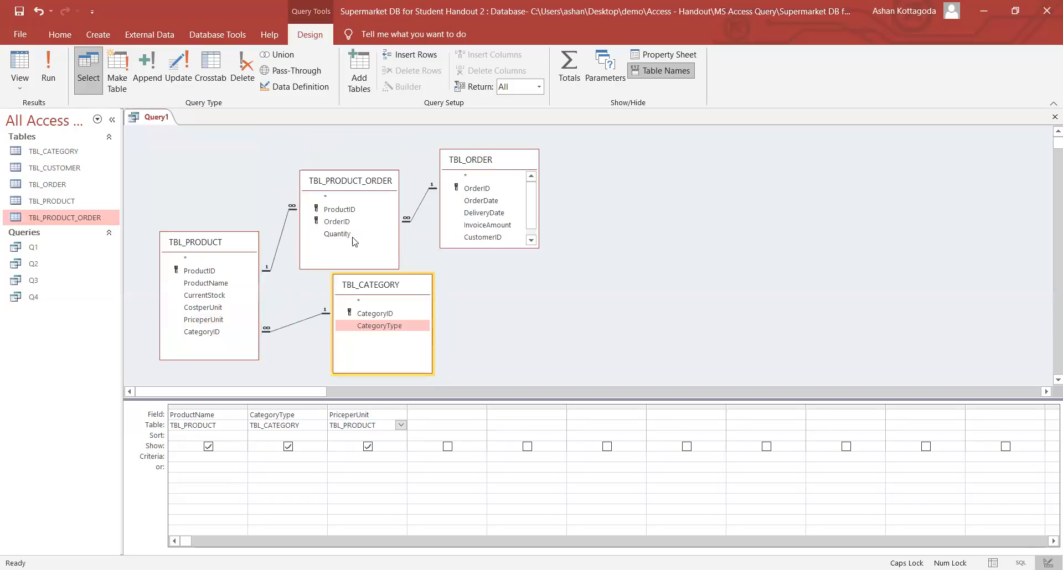
left_click(336, 182)
left_click_drag(335, 181, 334, 151)
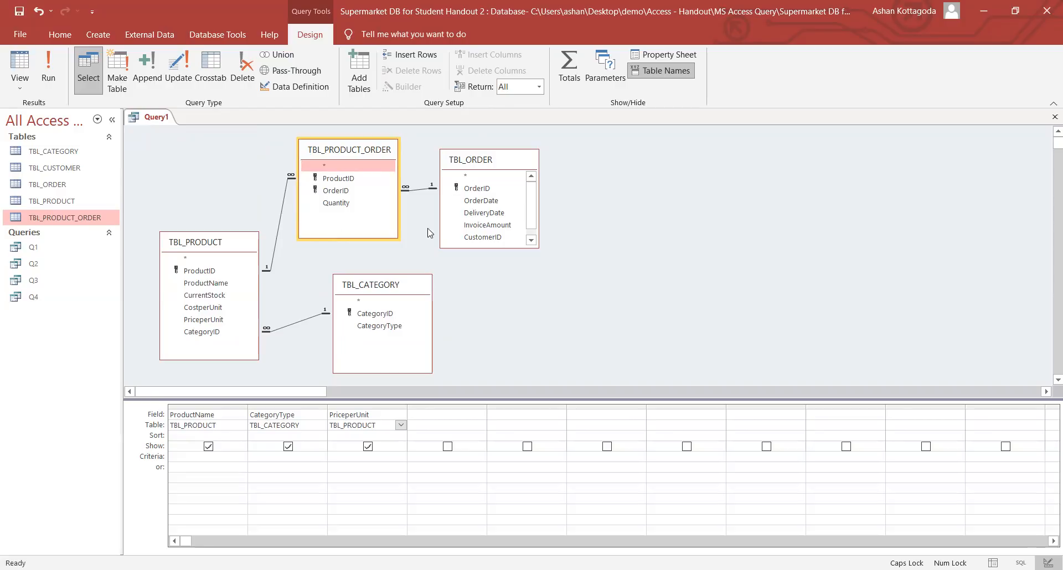
double_click(488, 226)
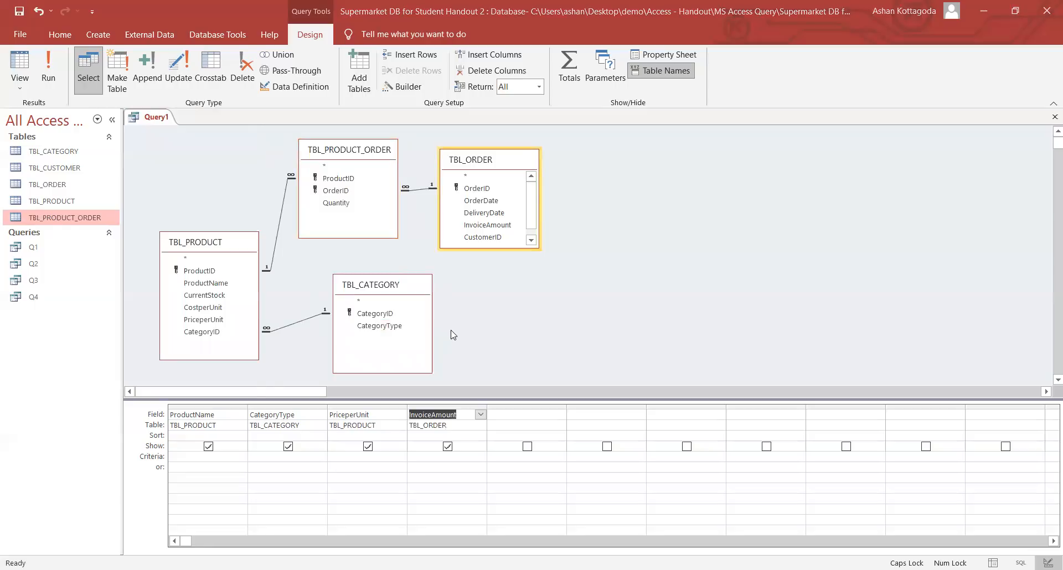
- Hide InvoiceAmount from the query results and place the cursor in its Criteria cell
left_click(218, 417)
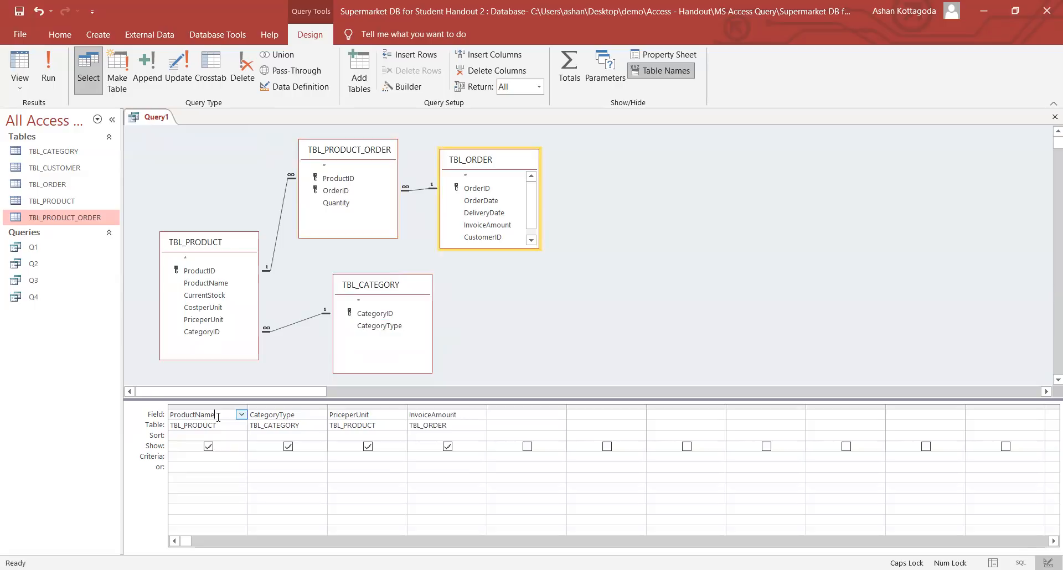
left_click(372, 416)
left_click(470, 413)
left_click(447, 446)
left_click(437, 457)
- Enter >100000 for InvoiceAmount and "Baked Items & Mixes" as the CategoryType criterion
type(">100000")
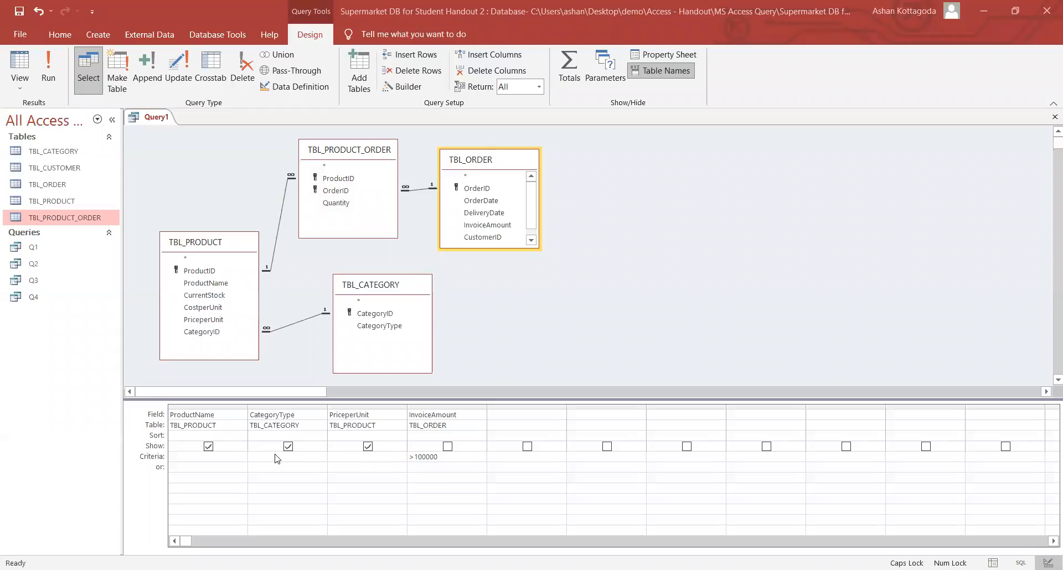
type("B")
key("Caps_Lock")
type("aked")
key("BackSpace")
key("BackSpace")
key("BackSpace")
key("BackSpace")
key("BackSpace")
type("\"\"")
key("Left")
key("Caps_Lock")
type("B")
key("Caps_Lock")
type("aked")
key("Caps_Lock")
type("I")
key("Caps_Lock")
type("tems ")
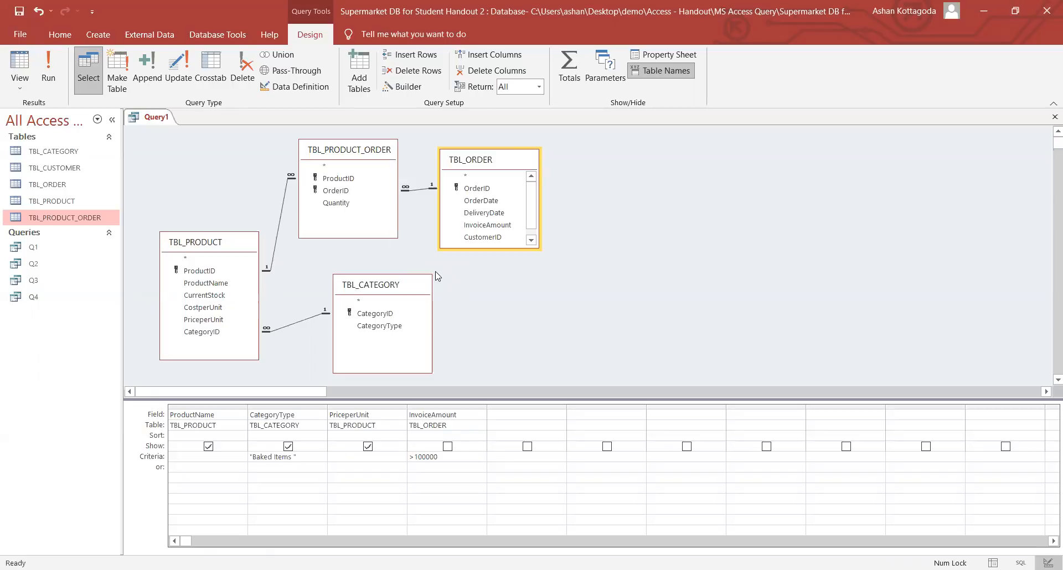
type("&")
key("Caps_Lock")
type("M")
key("Caps_Lock")
type("ixes")
- Show InvoiceAmount in the results again and run the query
left_click_drag(410, 456, 453, 456)
left_click(448, 446)
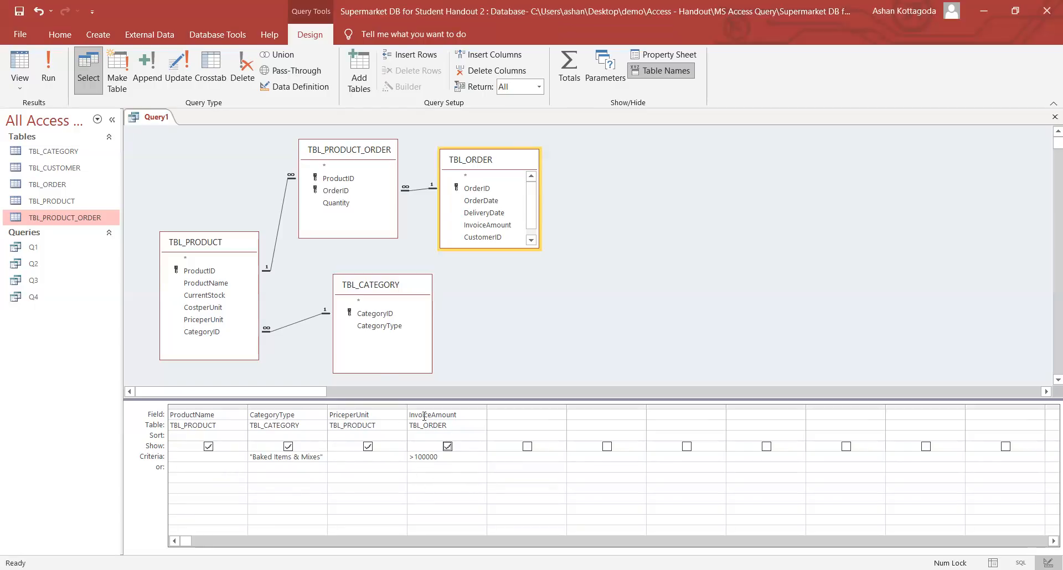
left_click(47, 80)
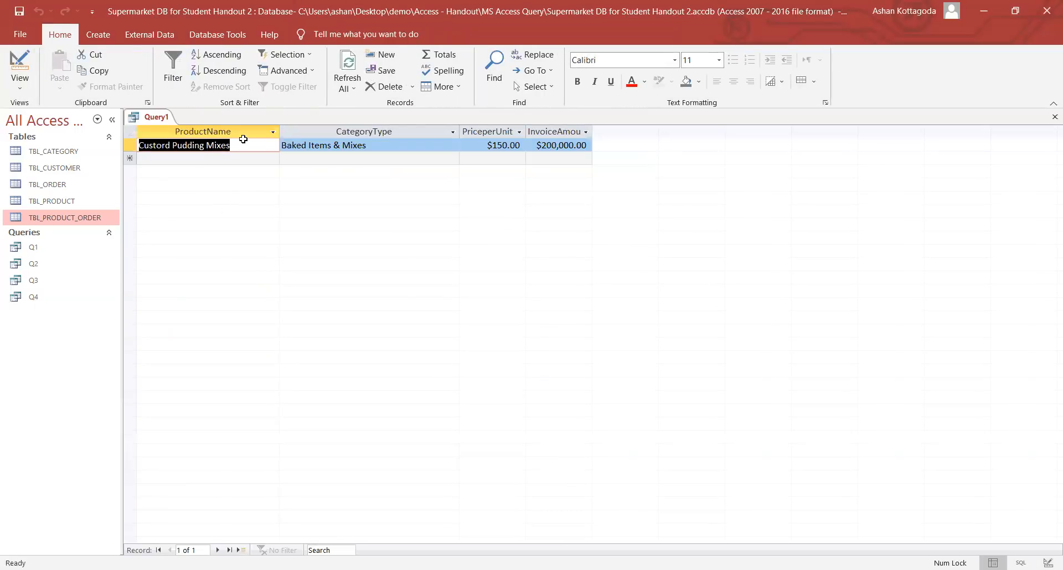
- Check the single Baked Items & Mixes record at 200,000.00, then return to Design view
left_click_drag(370, 147, 287, 147)
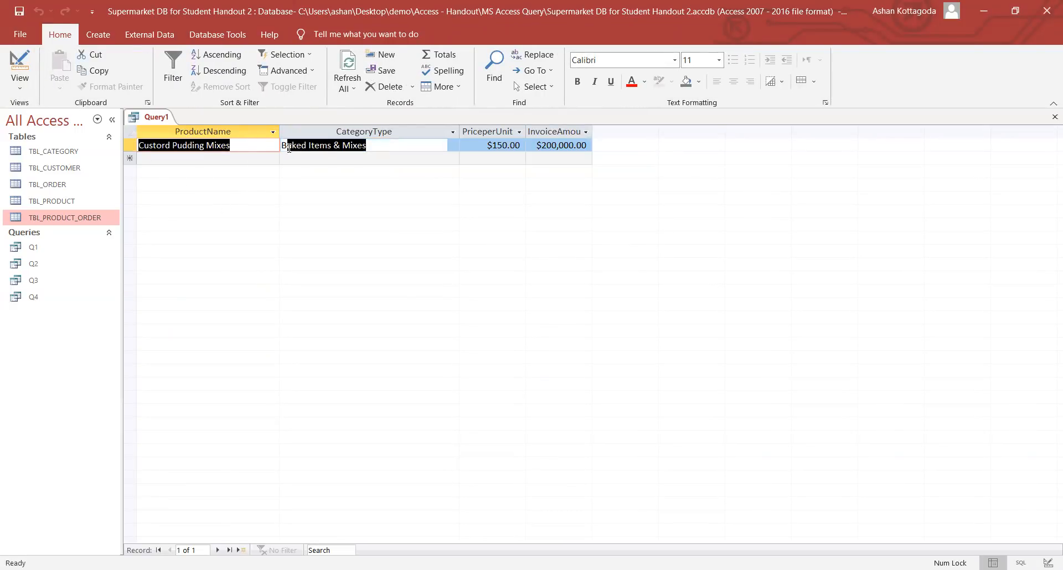
left_click_drag(543, 147, 588, 146)
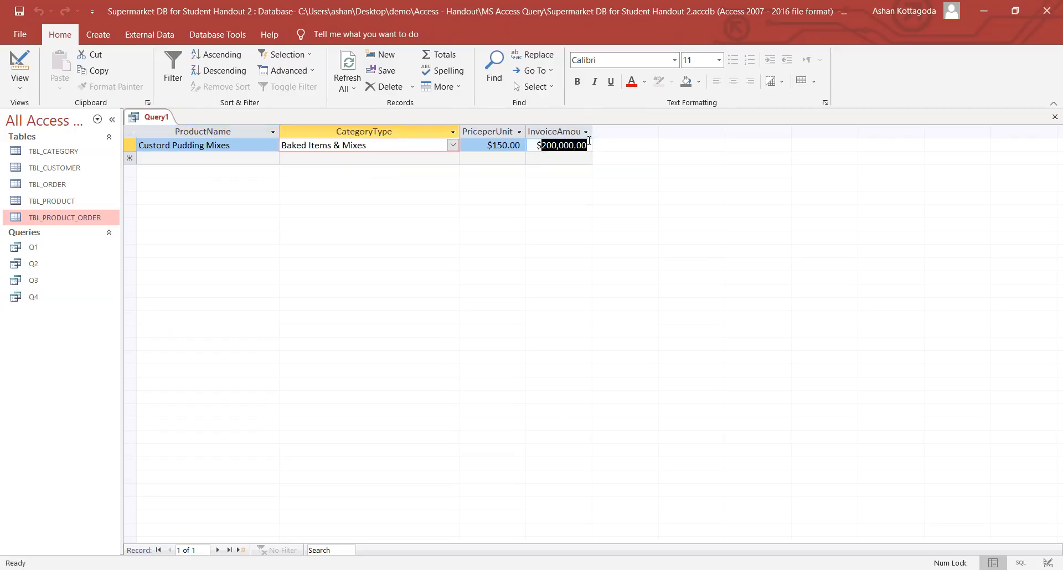
left_click(556, 144)
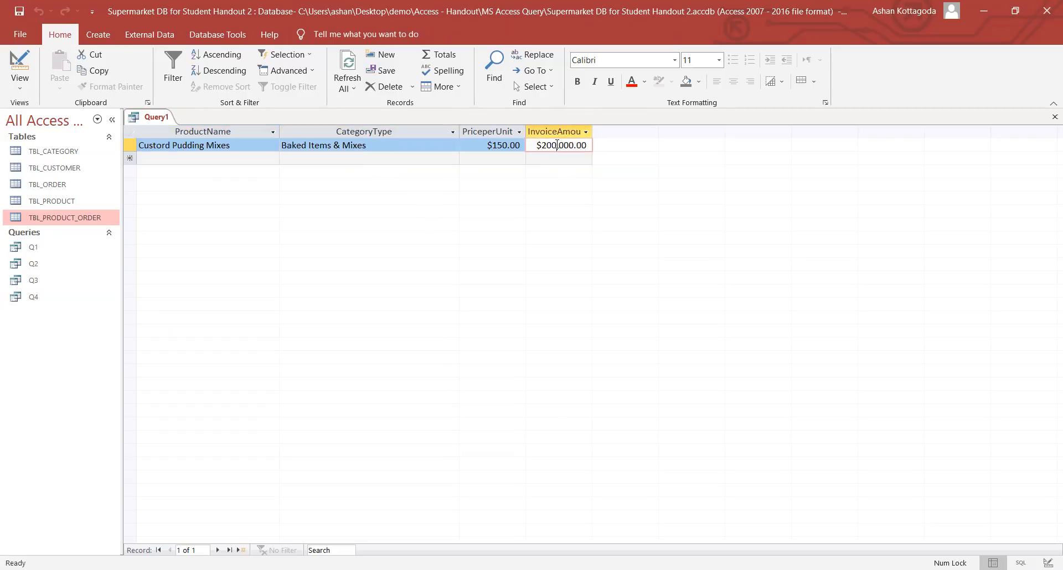
left_click(365, 146)
left_click_drag(365, 146, 237, 145)
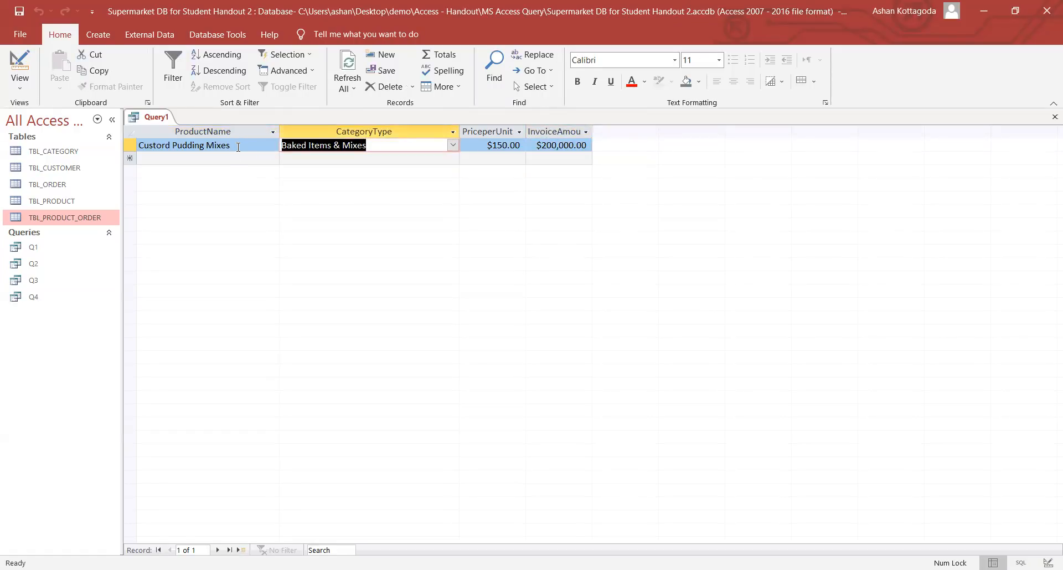
left_click(29, 74)
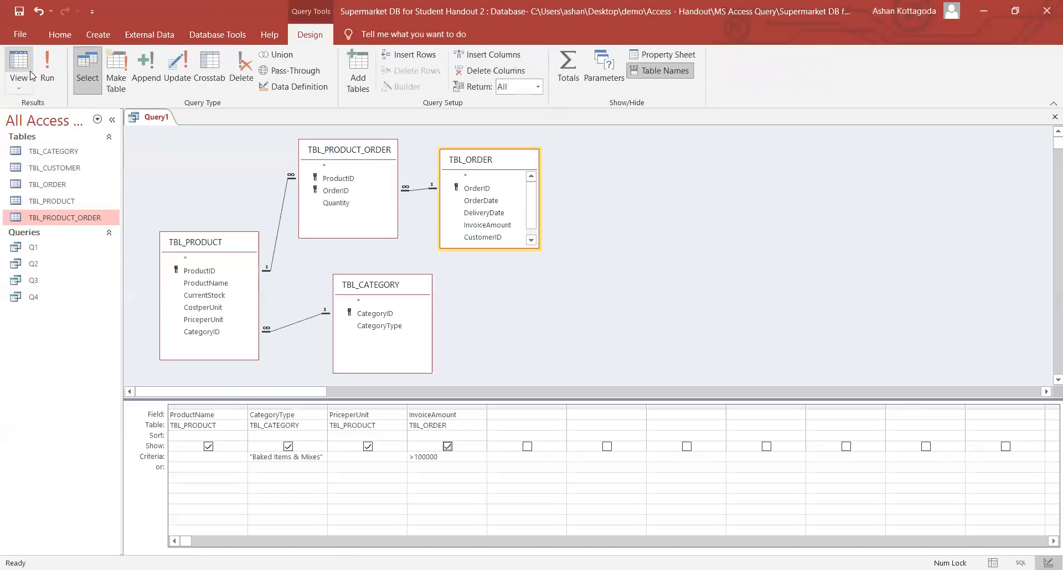
- Hide InvoiceAmount again and run the query to check the single returned record
left_click(449, 447)
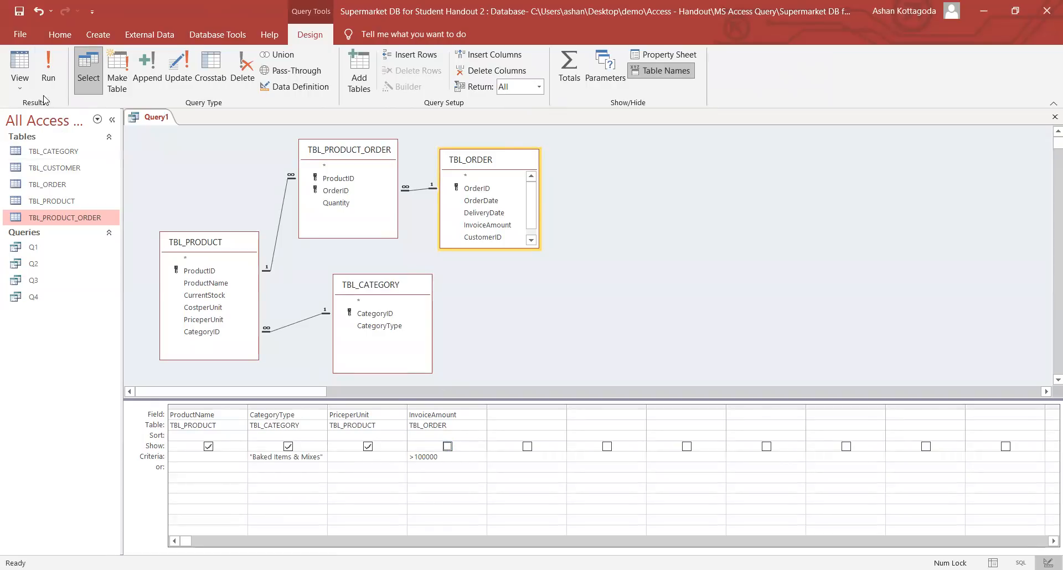
left_click(45, 79)
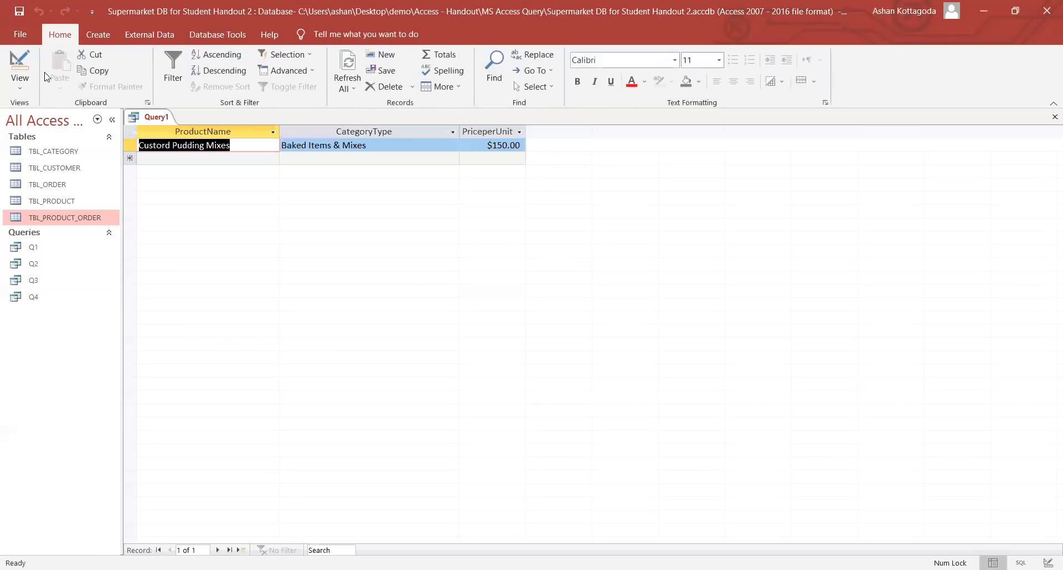
left_click(350, 159)
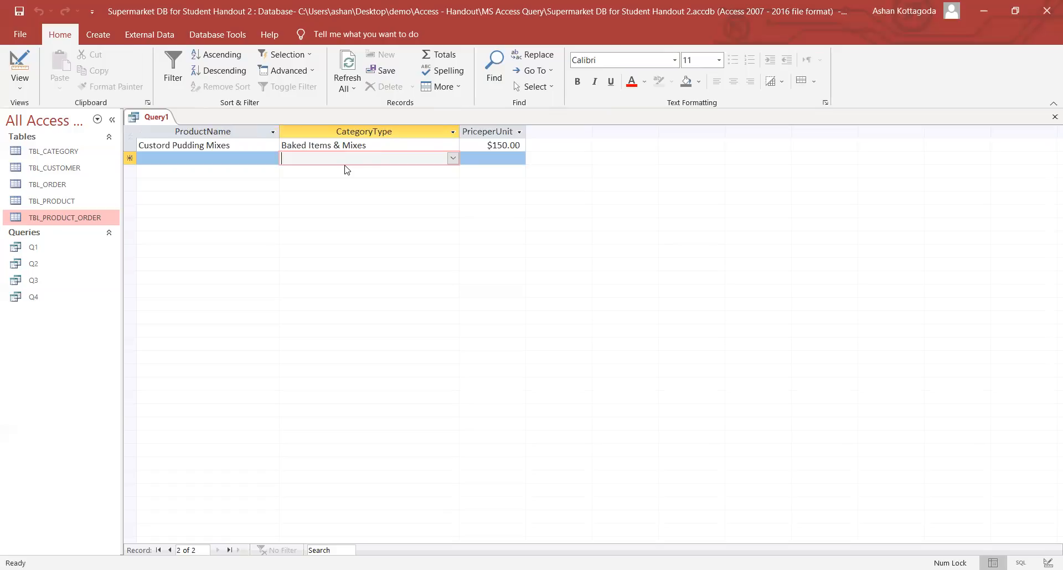
- Switch back to Design view and edit the InvoiceAmount >100000 criterion
left_click(14, 92)
left_click(35, 162)
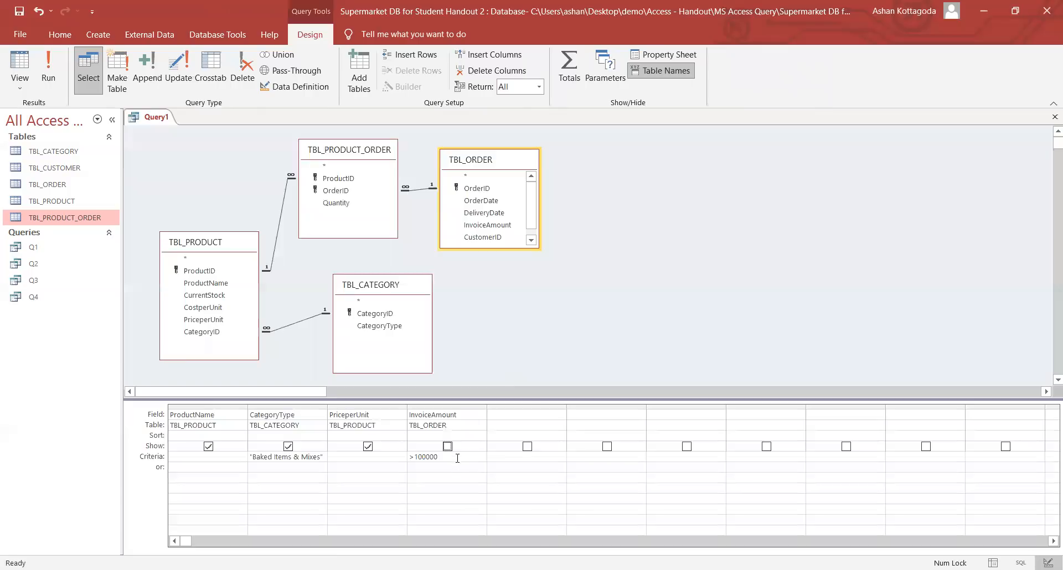
left_click(447, 457)
type("\"")
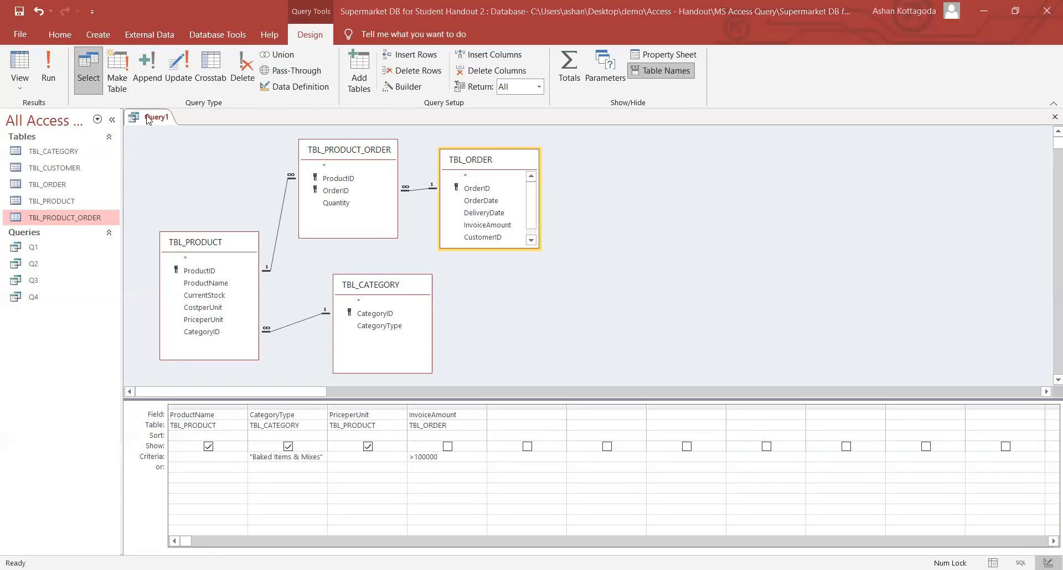
- Save the Baked Items query as Q5 and close its tab
key("ctrl+s")
key("Caps_Lock")
type("Q5")
key("Return")
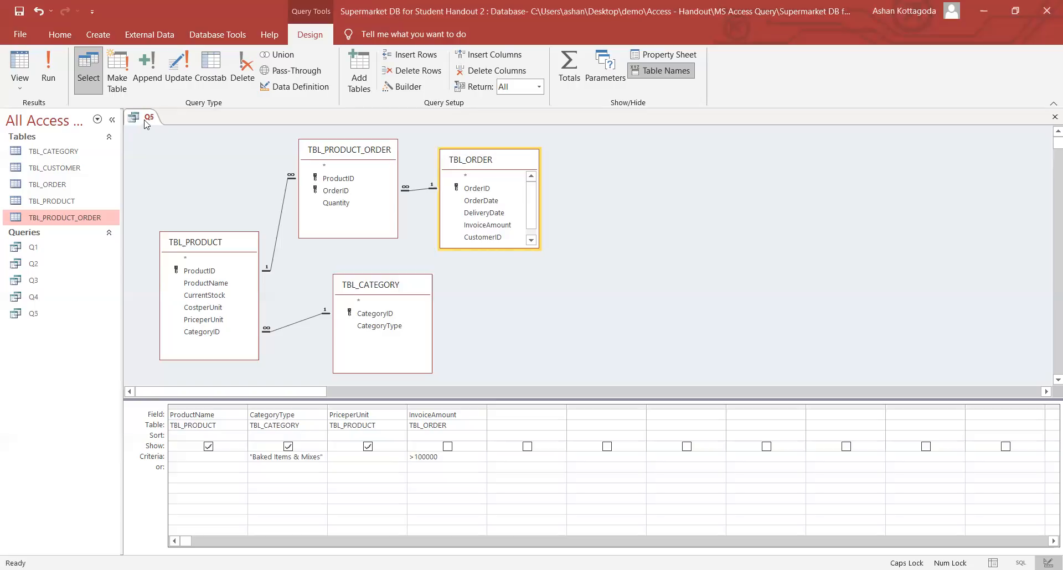
right_click(145, 117)
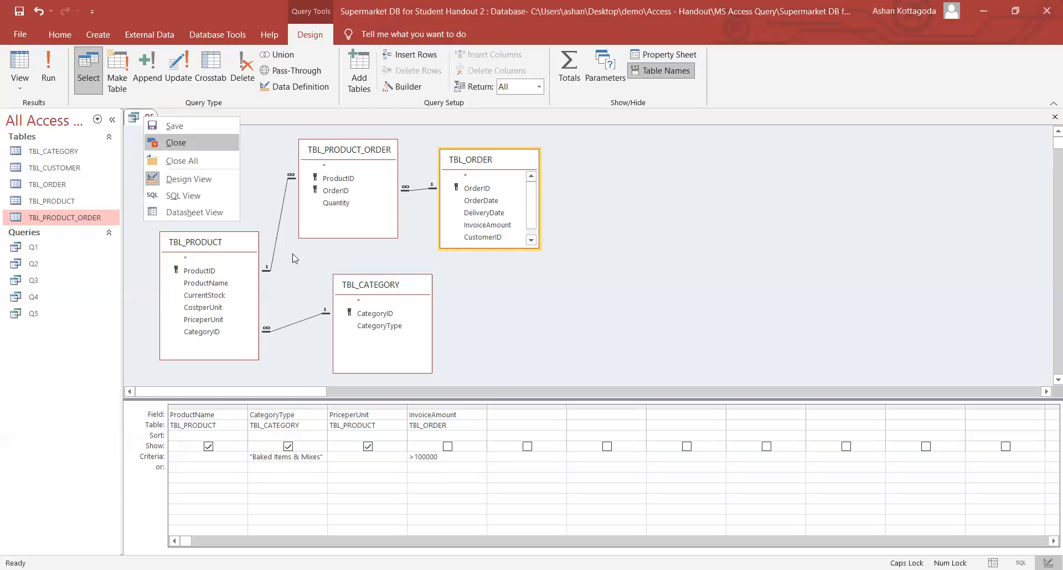
key("Return")
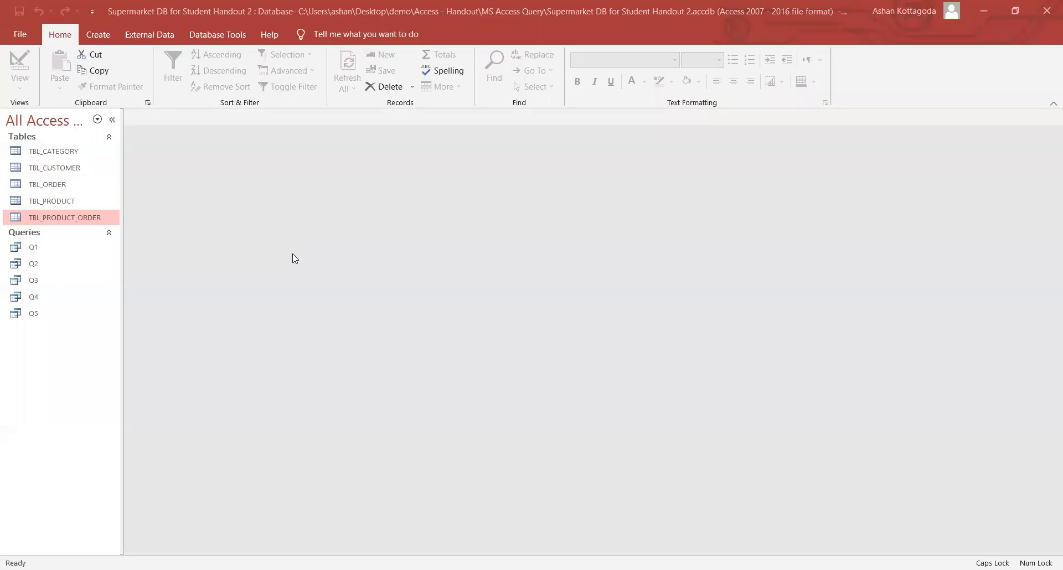
- Create a new design-view query containing TBL_PRODUCT and TBL_CATEGORY
left_click(98, 34)
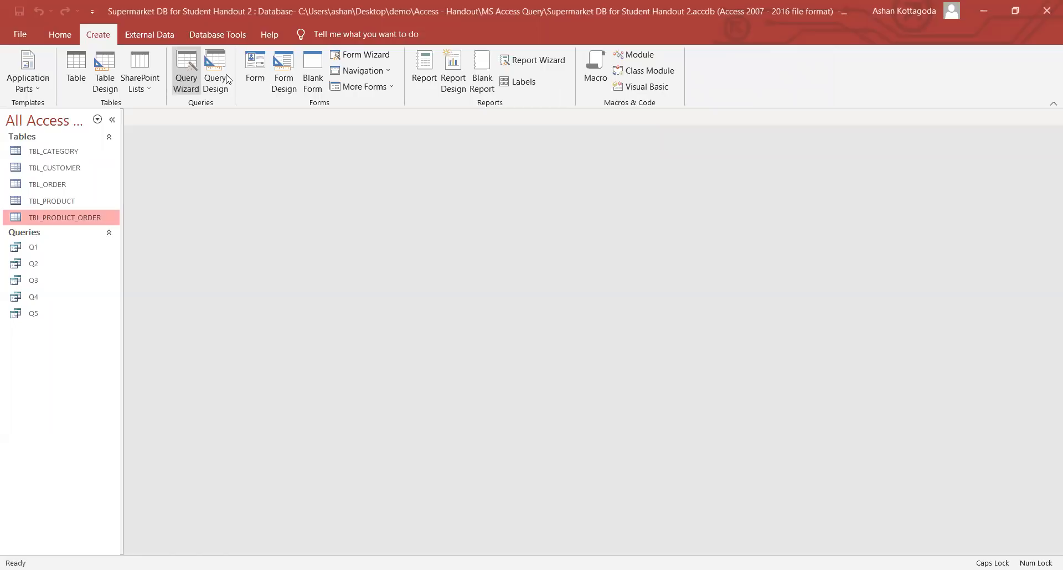
left_click(223, 68)
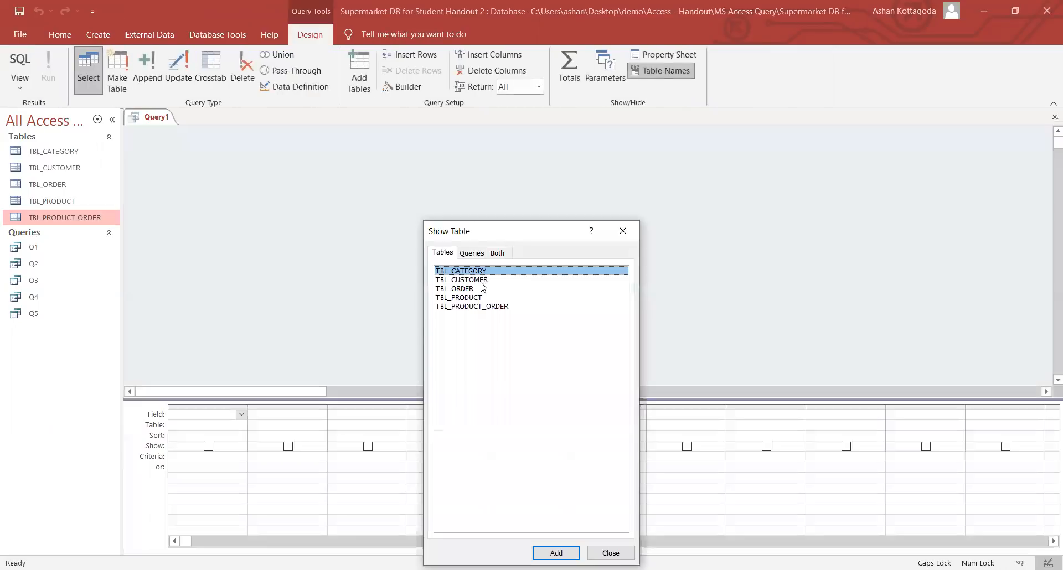
left_click(485, 298)
double_click(484, 297)
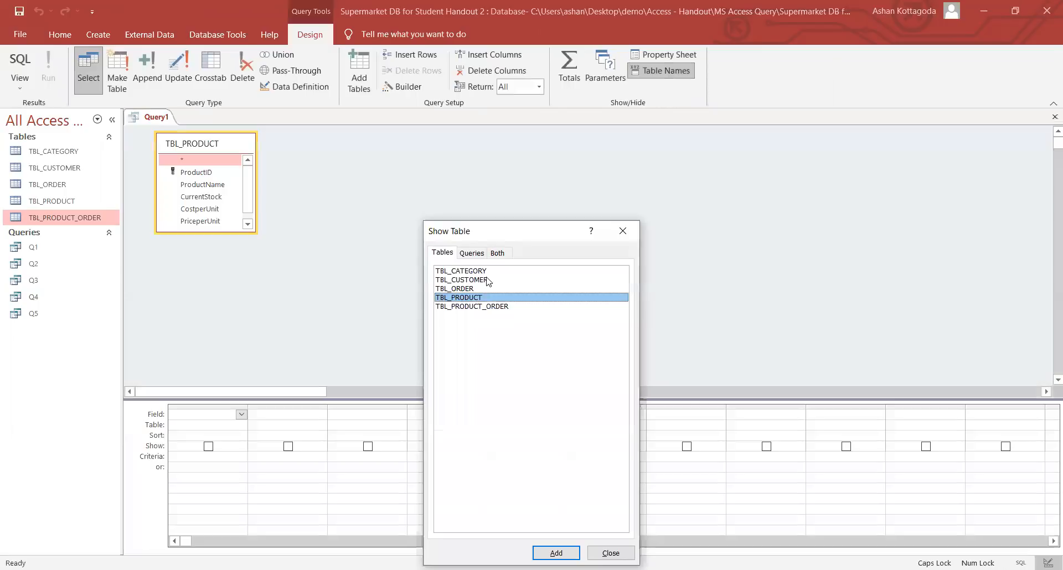
double_click(479, 272)
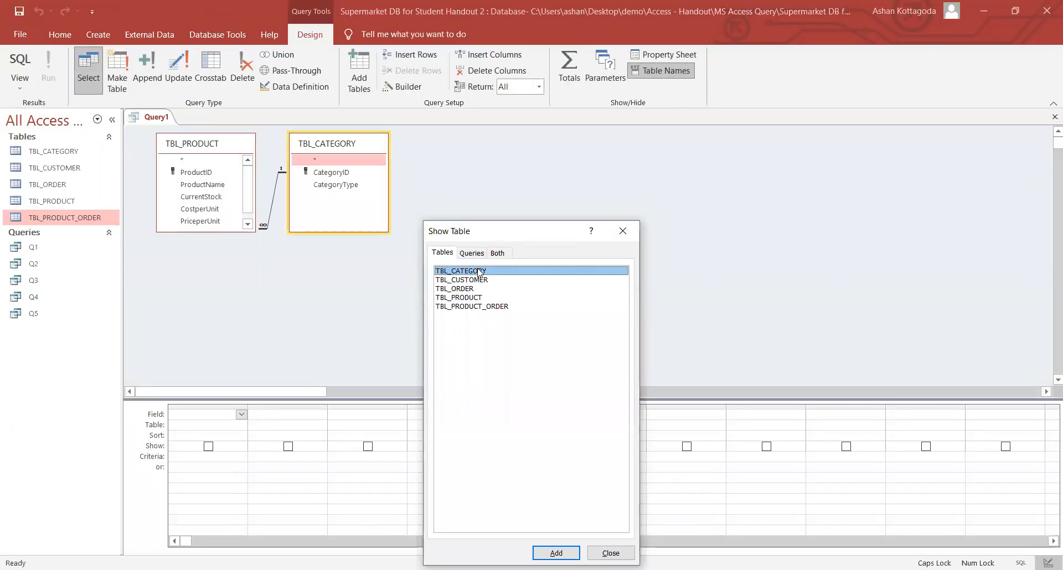
left_click(624, 233)
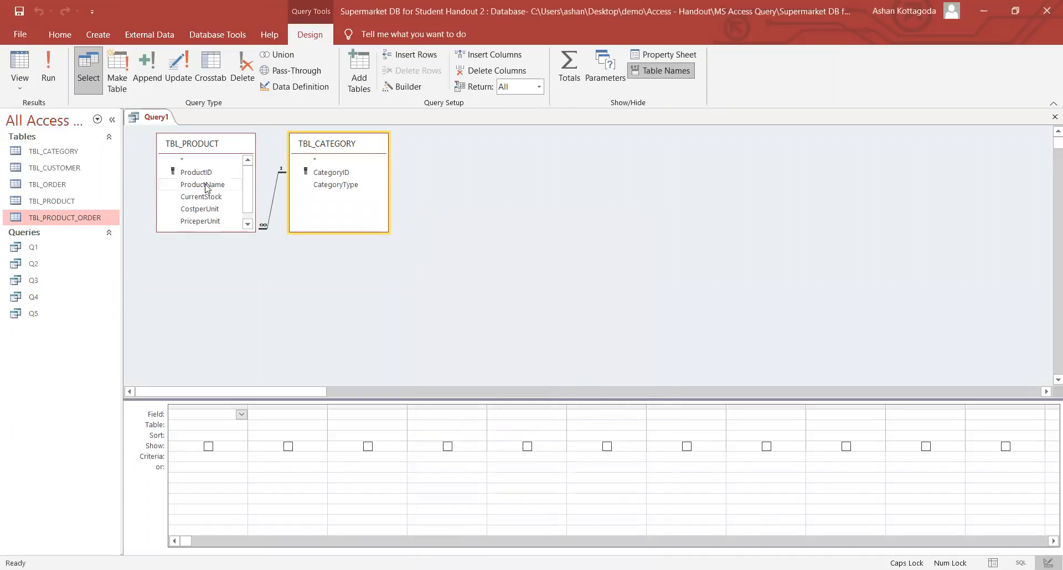
- Add ProductName and CategoryType as the query's fields
double_click(208, 184)
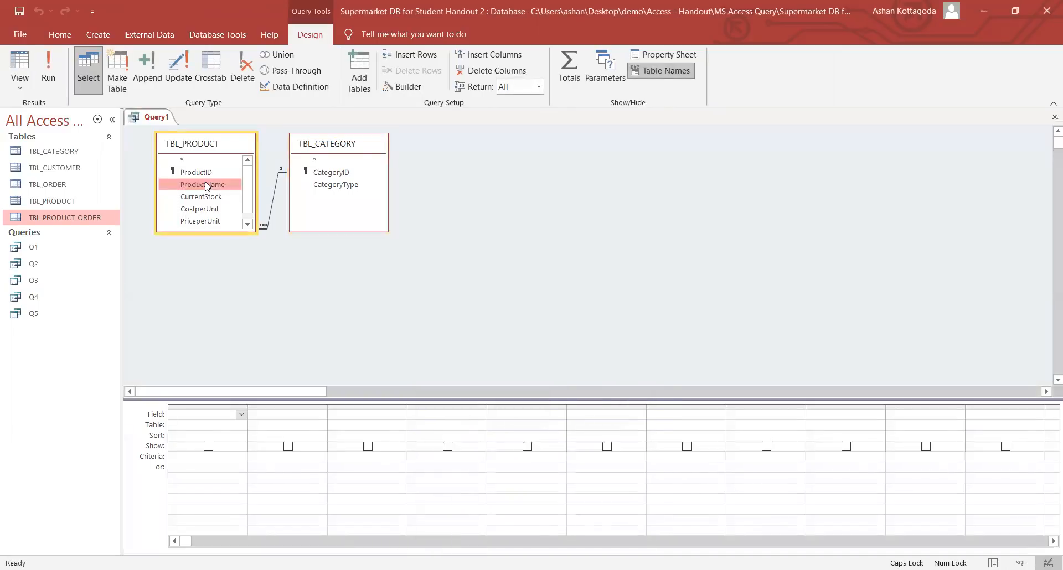
double_click(339, 187)
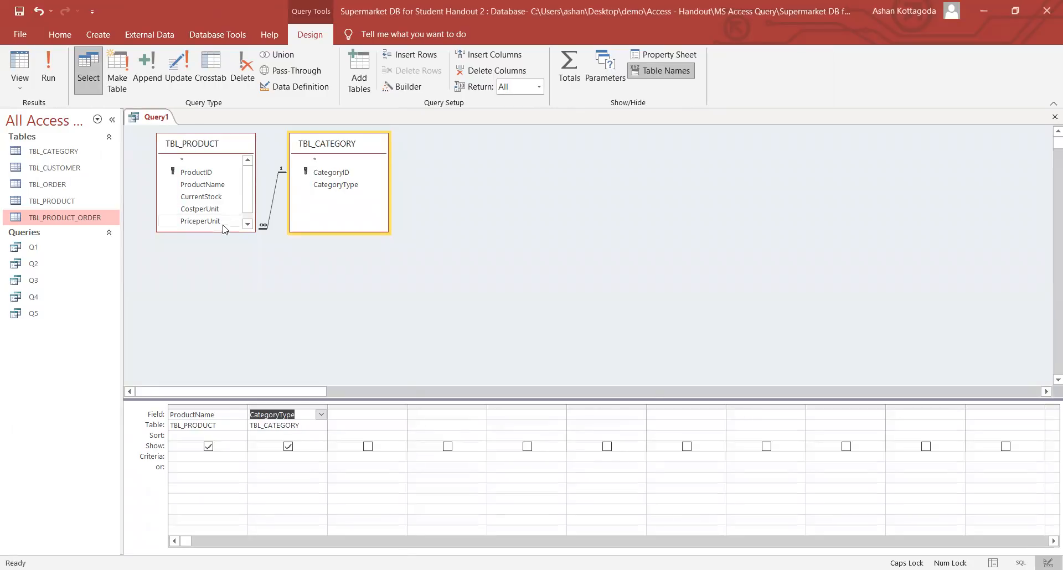
left_click_drag(217, 231, 216, 242)
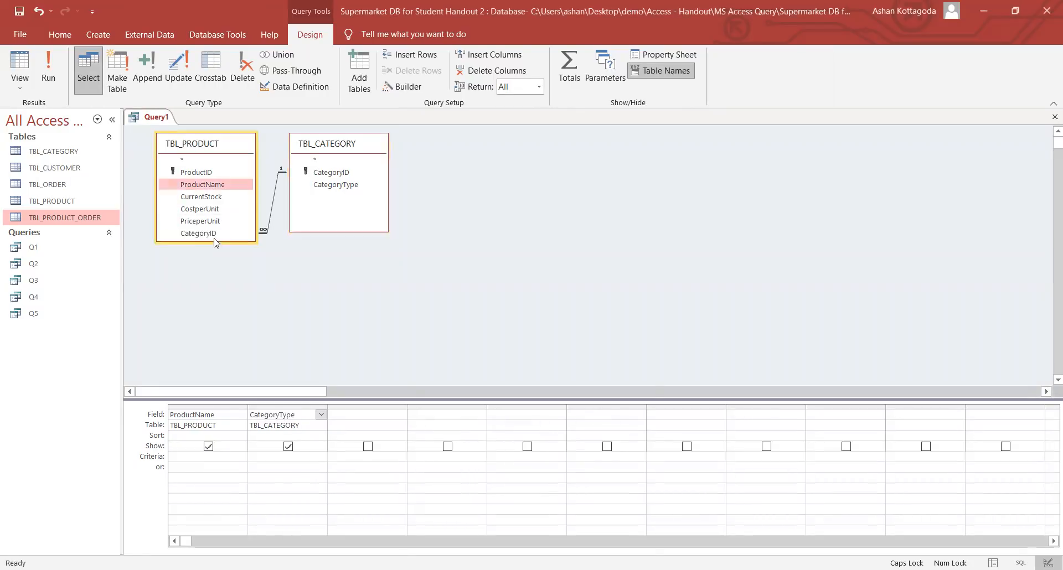
double_click(65, 205)
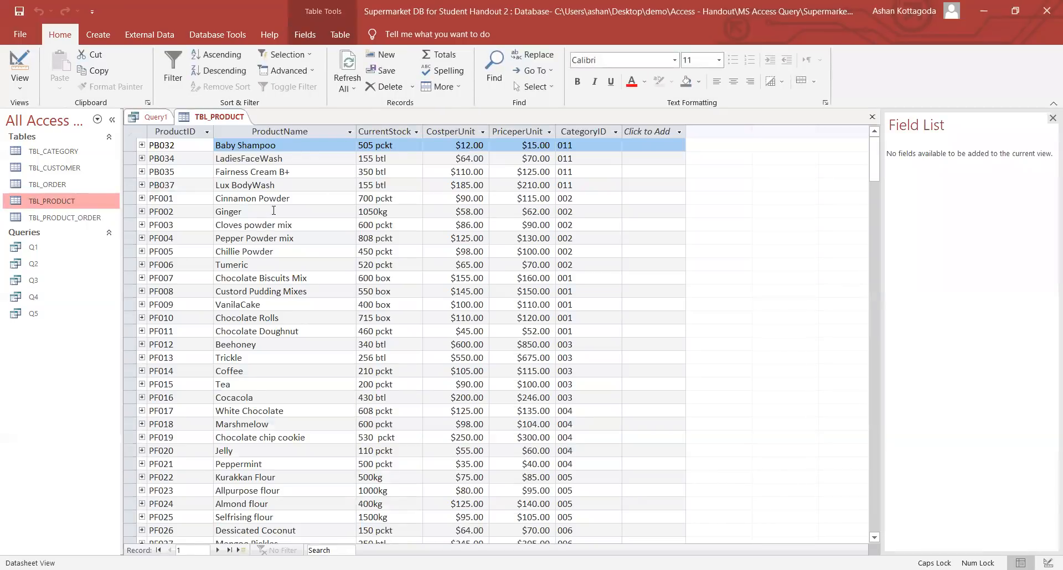
double_click(280, 225)
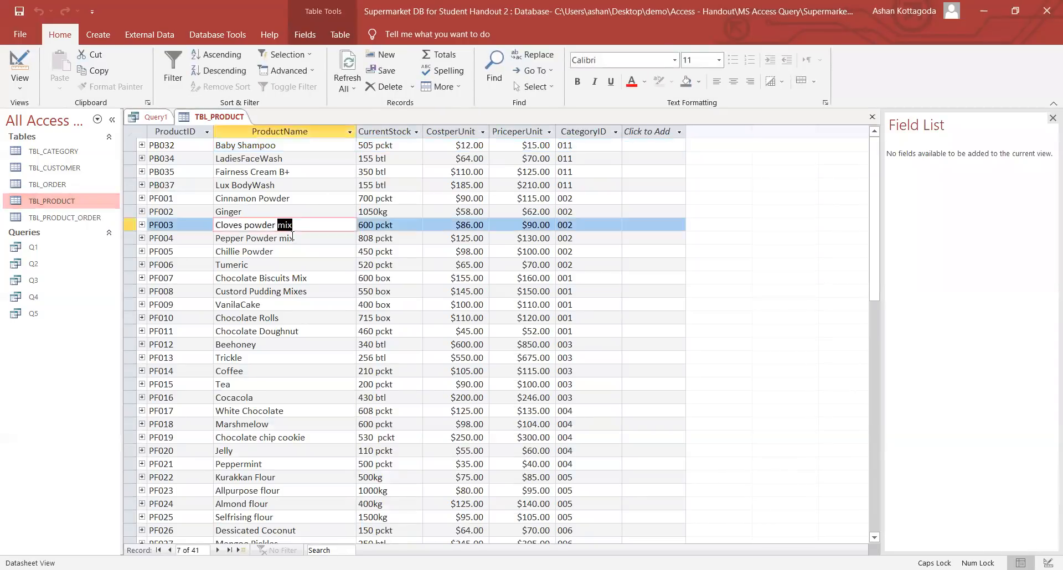
double_click(287, 238)
left_click(292, 238)
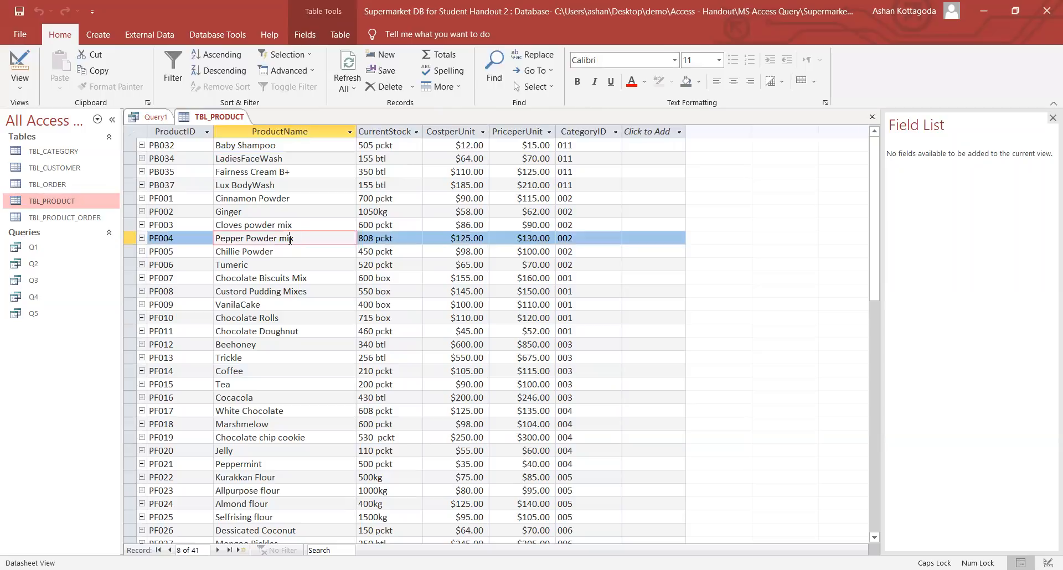
right_click(221, 119)
left_click(245, 147)
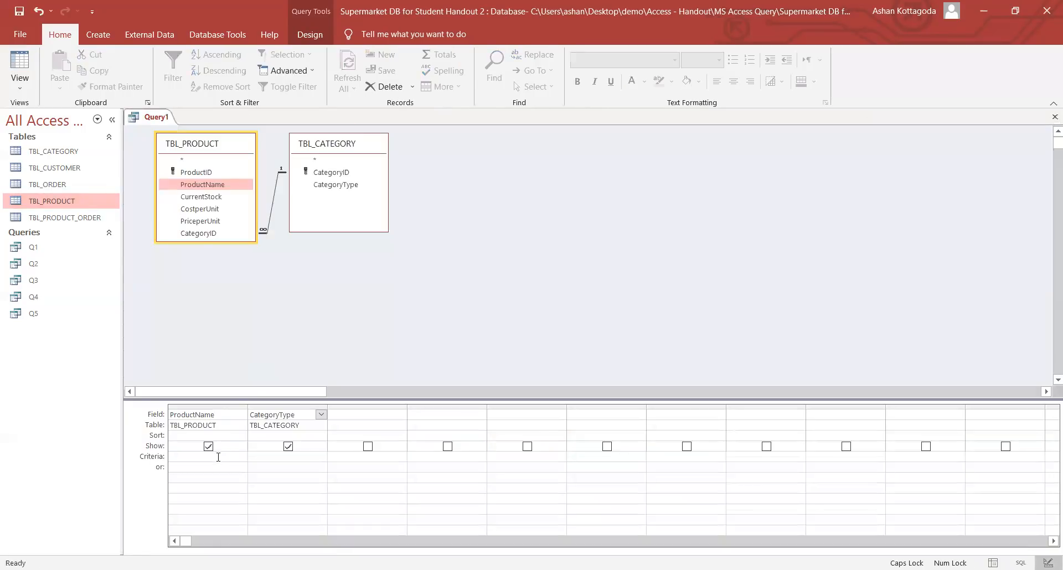
- Start a like criterion with the * wildcard in the ProductName Criteria cell
left_click(214, 456)
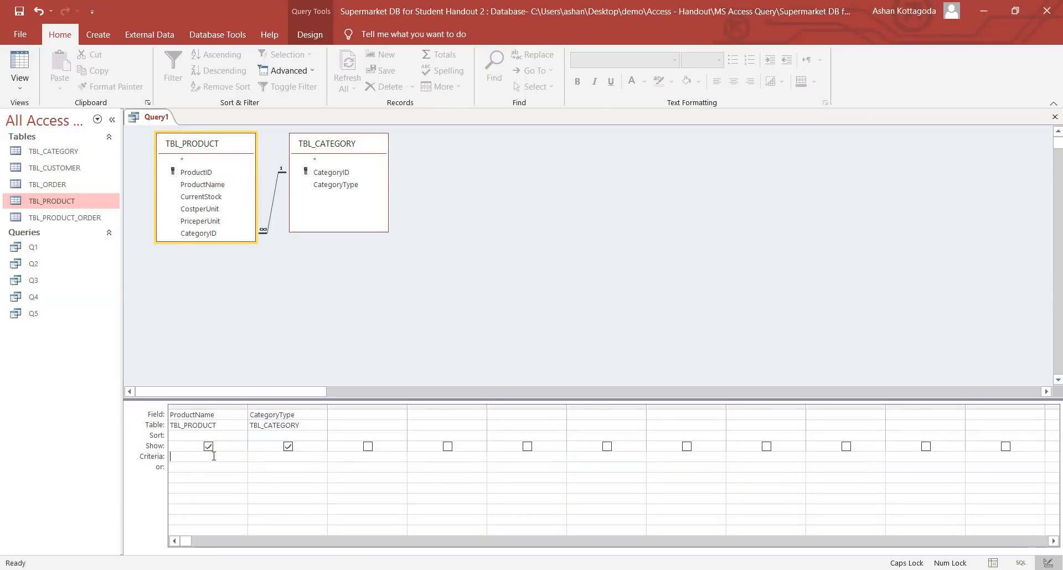
key("Caps_Lock")
type("like *x")
left_click_drag(183, 458, 185, 457)
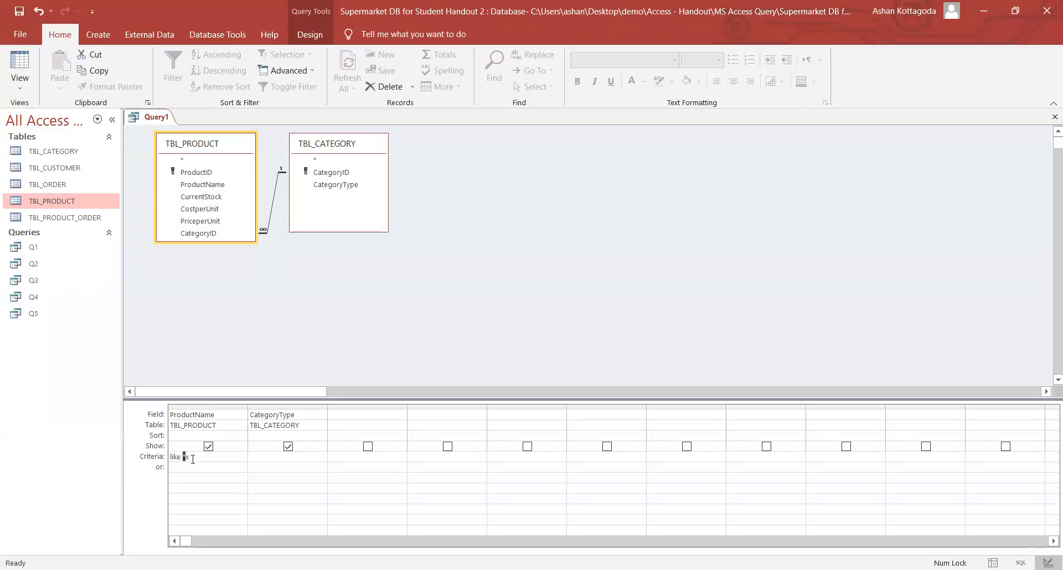
key("Delete")
left_click(200, 459)
key("BackSpace")
key("BackSpace")
type("*")
- Complete the ProductName criterion as Like "*x" and commit it
left_click_drag(187, 458, 182, 456)
left_click(193, 458)
double_click(188, 457)
left_click_drag(185, 457, 176, 457)
left_click(189, 457)
left_click(199, 455)
type("x")
left_click(211, 466)
left_click(309, 35)
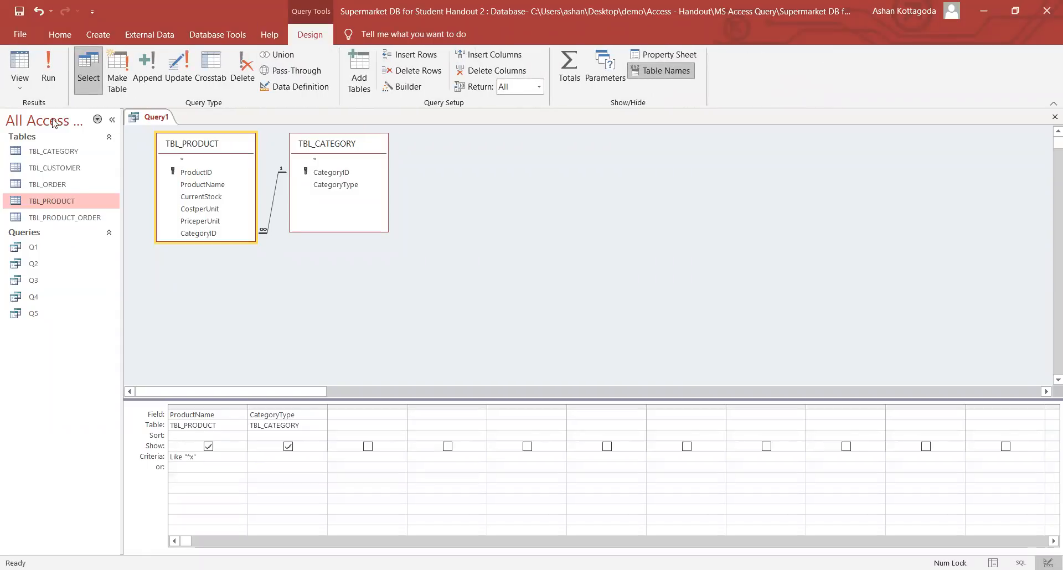
left_click(54, 80)
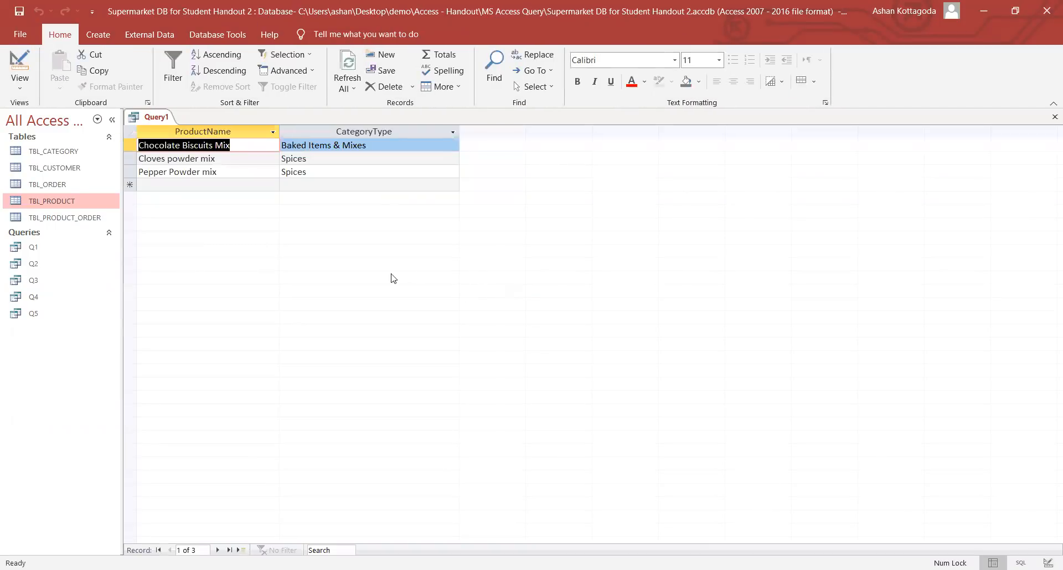
left_click(239, 145)
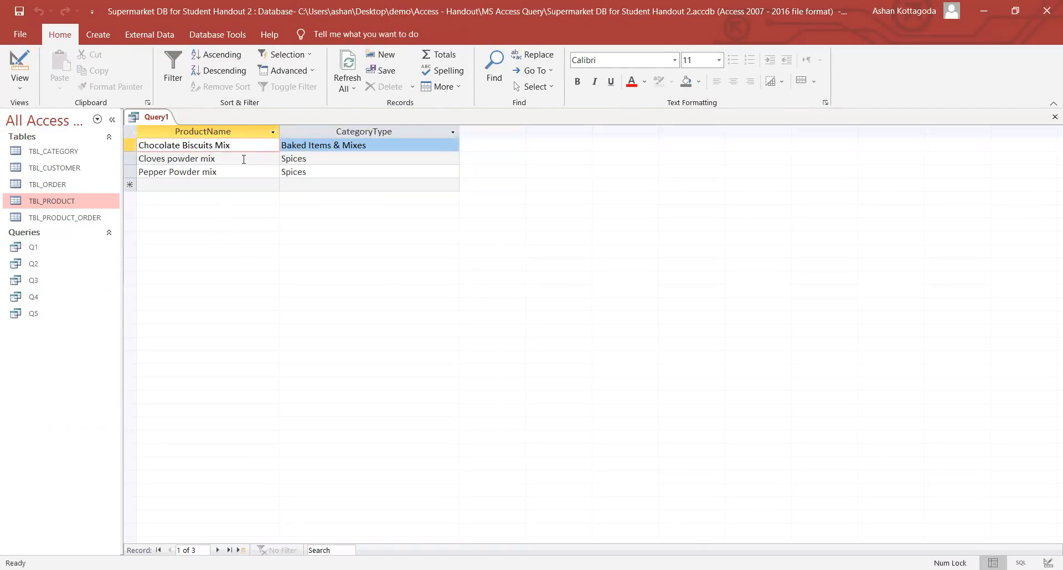
left_click(242, 159)
left_click(242, 172)
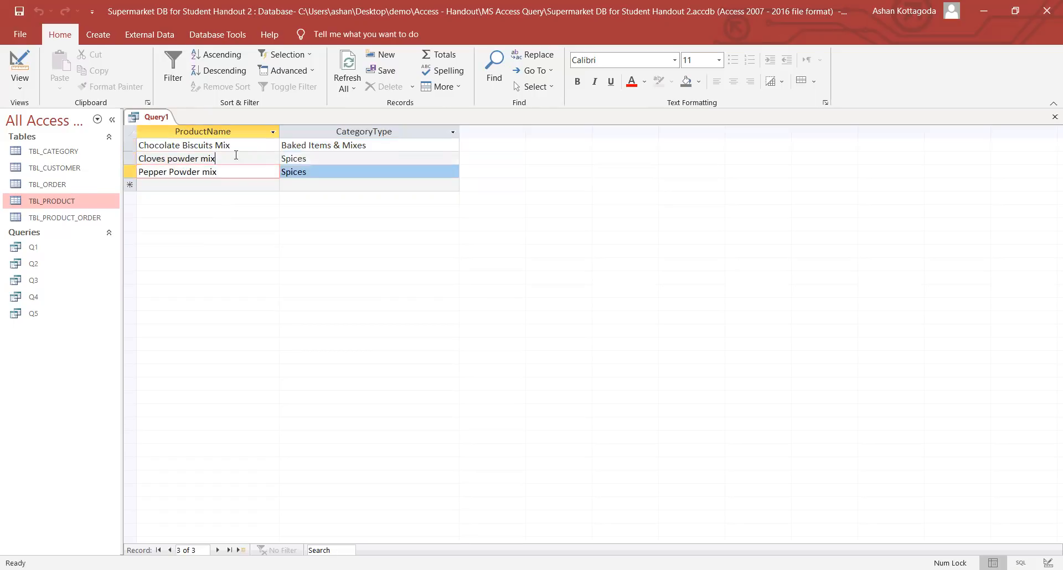
left_click(238, 159)
left_click(241, 145)
left_click(242, 157)
left_click(244, 171)
left_click(242, 157)
left_click(241, 146)
left_click(239, 158)
left_click(242, 172)
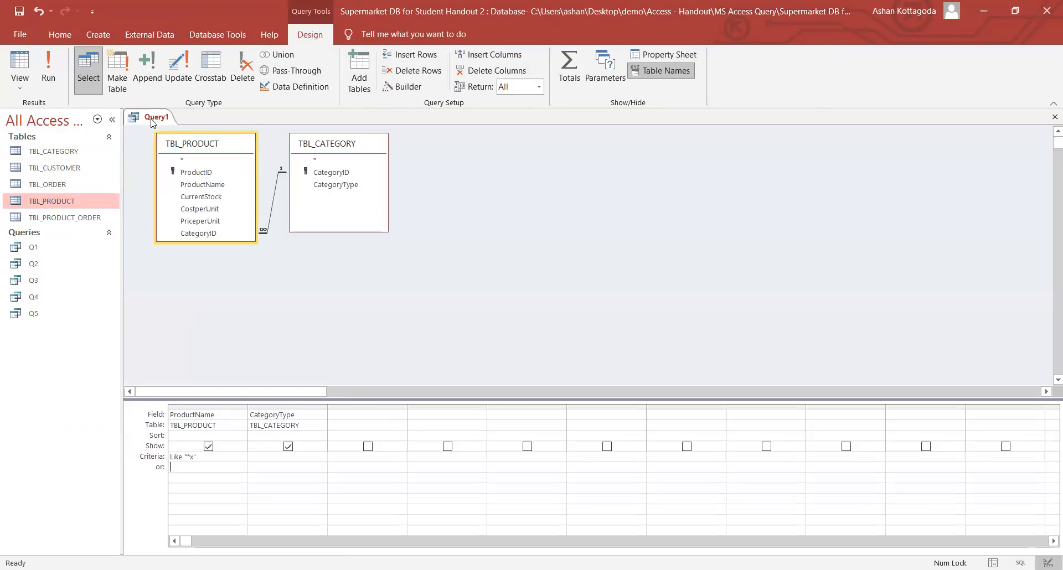
- Save the ends-in-x product query as Q6 and close its tab
right_click(154, 121)
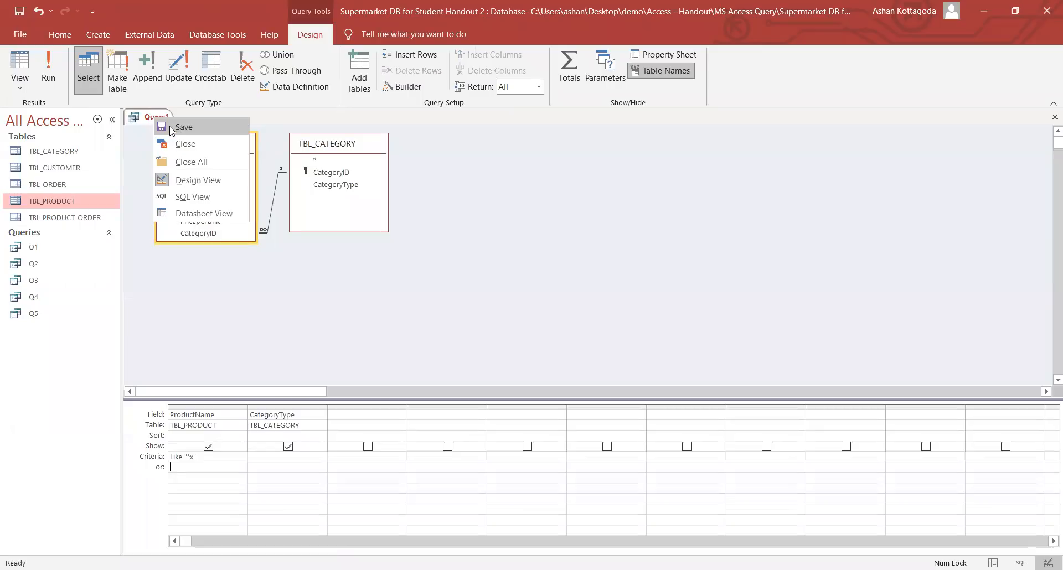
left_click(171, 128)
key("Caps_Lock")
type("Q6")
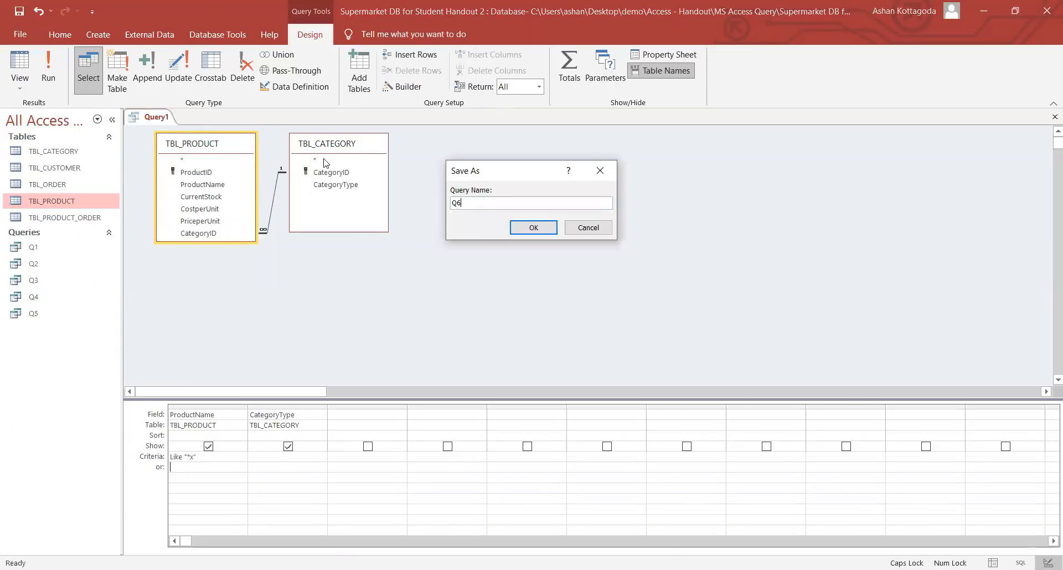
left_click(531, 227)
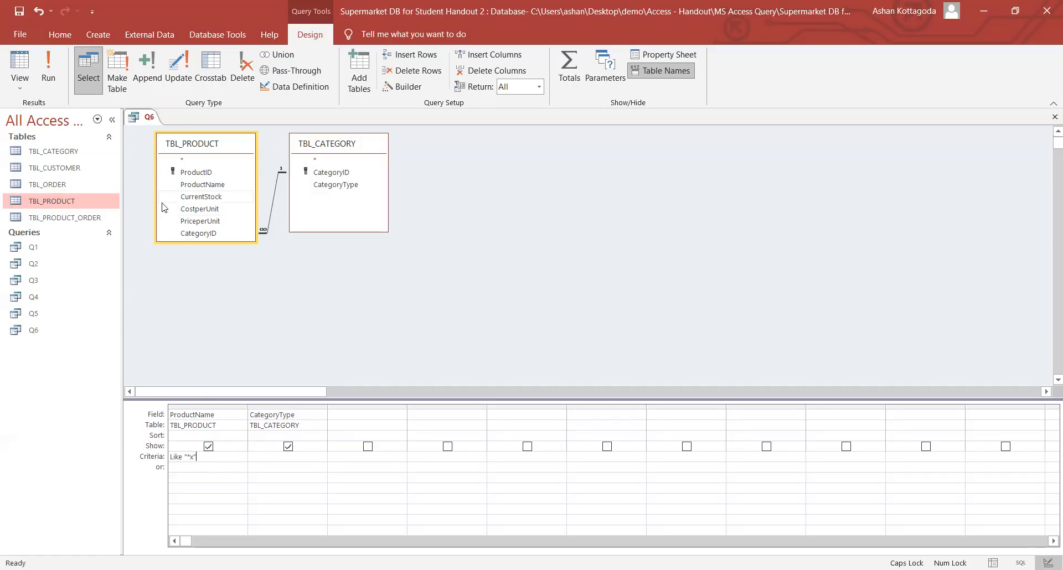
right_click(149, 123)
left_click(174, 146)
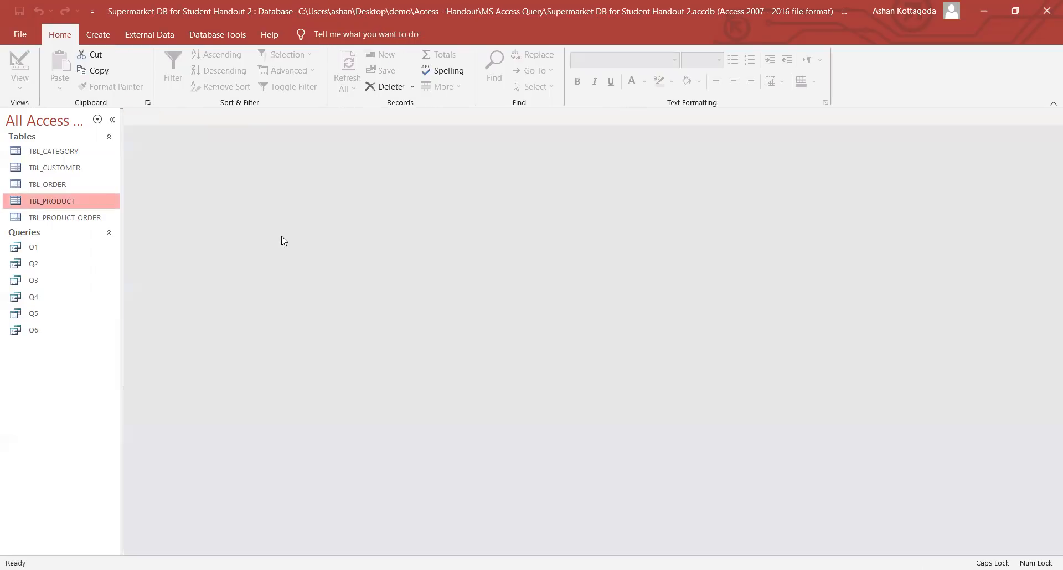
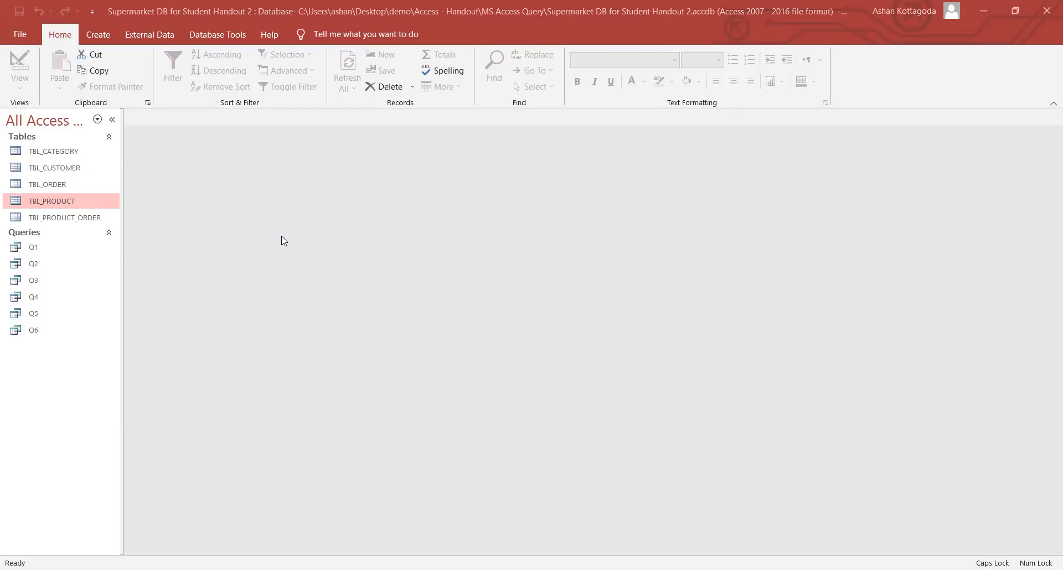
- Create a query design on TBL_CUSTOMER, add CustomerName, and select its Criteria cell
left_click(100, 35)
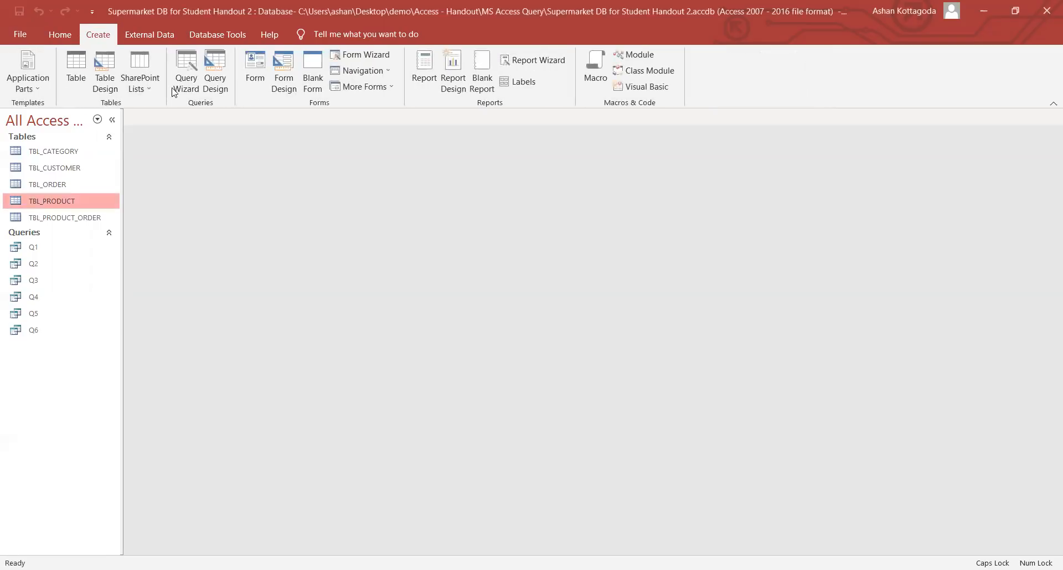
left_click(209, 86)
double_click(496, 279)
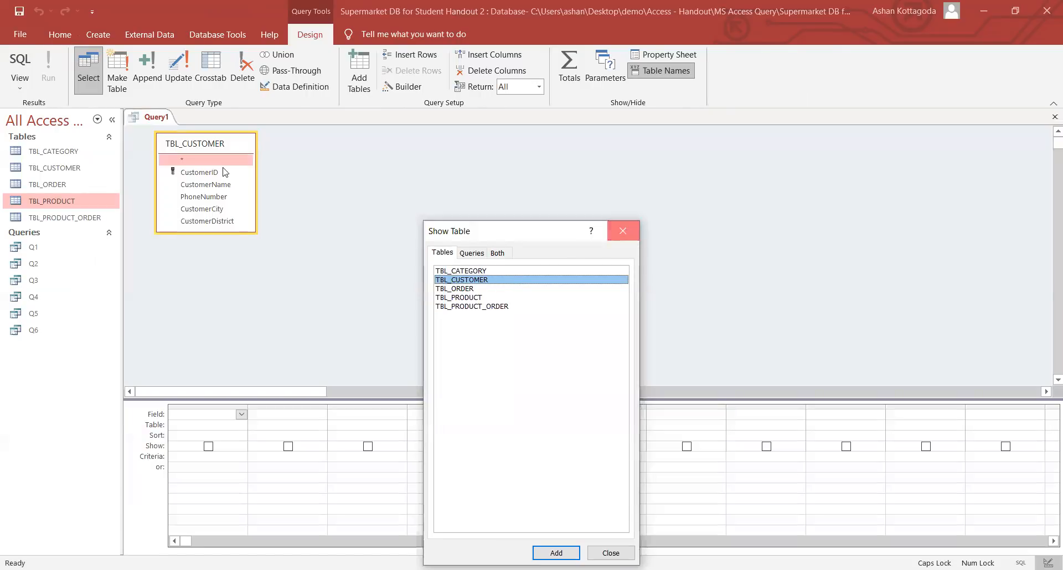
double_click(221, 185)
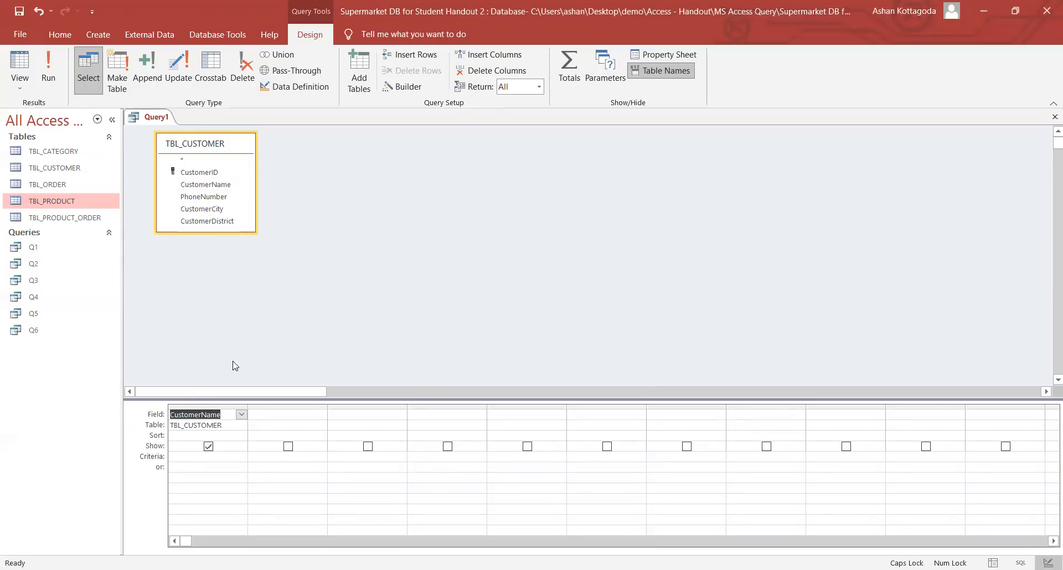
left_click(204, 458)
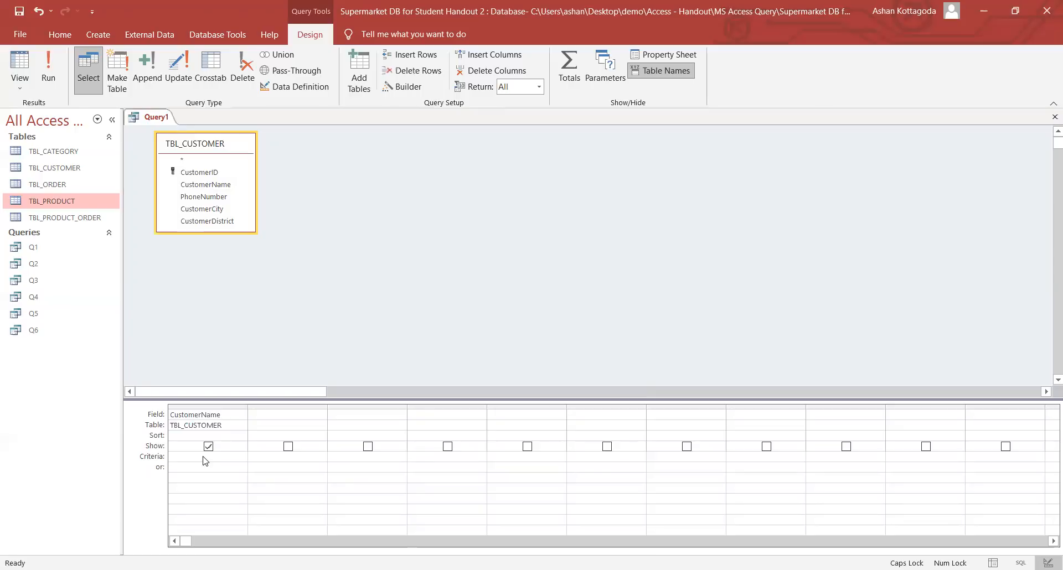
- Enter CustomerName criteria Like "j*" Or Like "*e" and commit it
key("Caps_Lock")
type("like")
type("or")
type("like *e")
left_click(191, 469)
- Run the query and check the first four names start with j or end with e
left_click(52, 81)
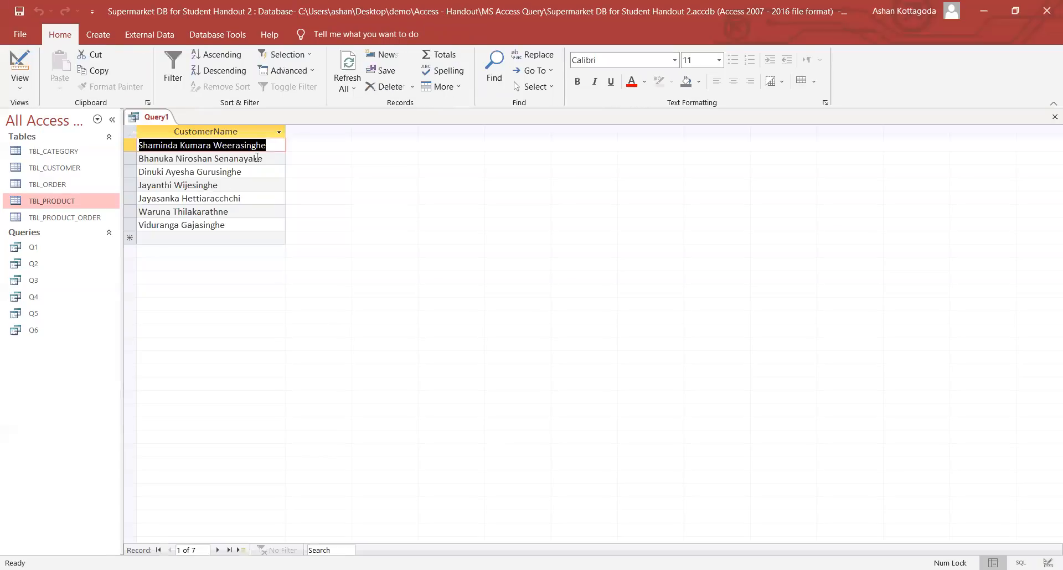
left_click(276, 146)
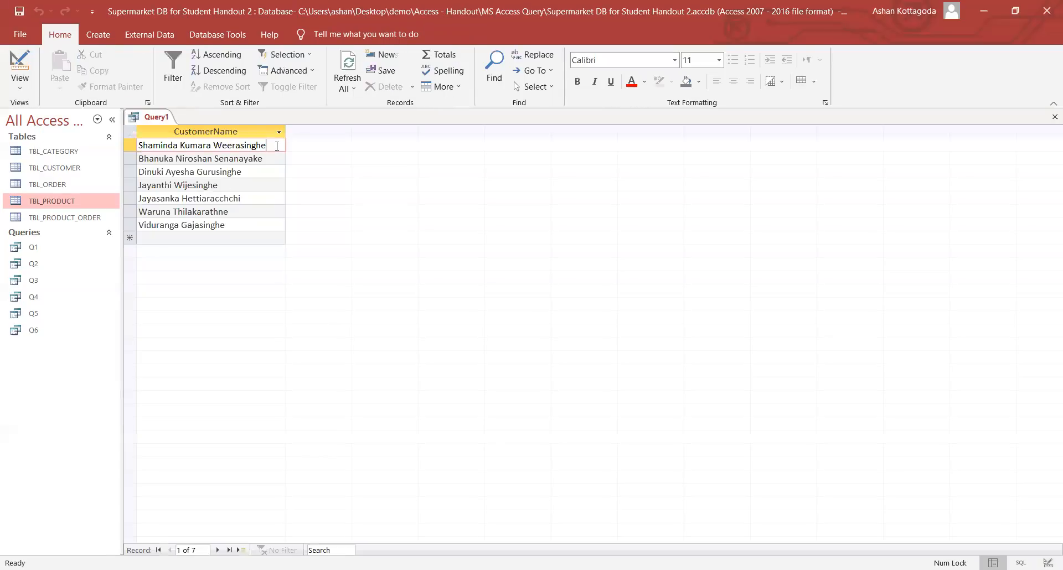
left_click_drag(143, 145, 139, 144)
left_click_drag(262, 145, 270, 144)
left_click(137, 158)
left_click(259, 159)
left_click(239, 171)
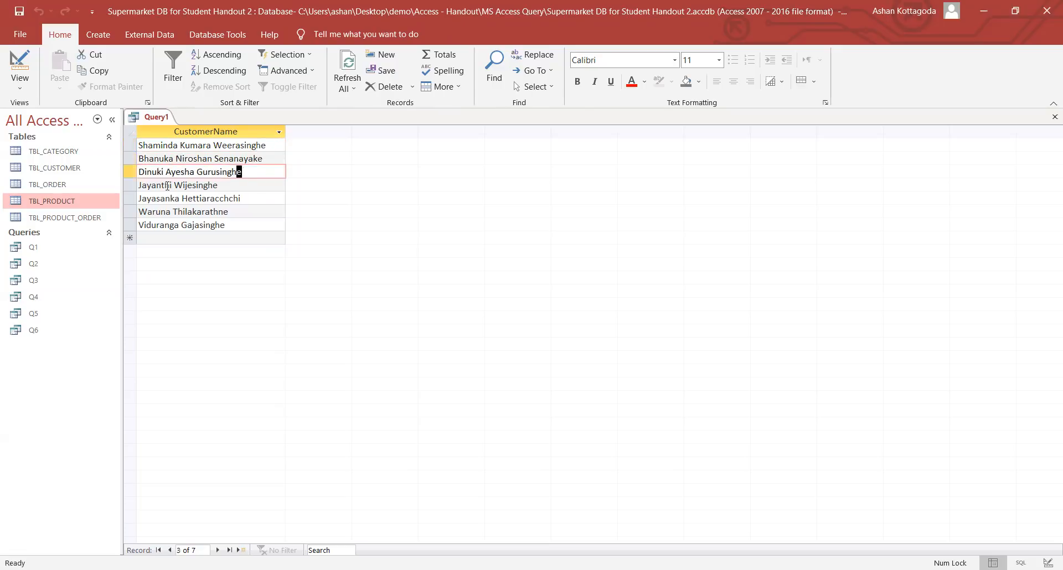
left_click(221, 186)
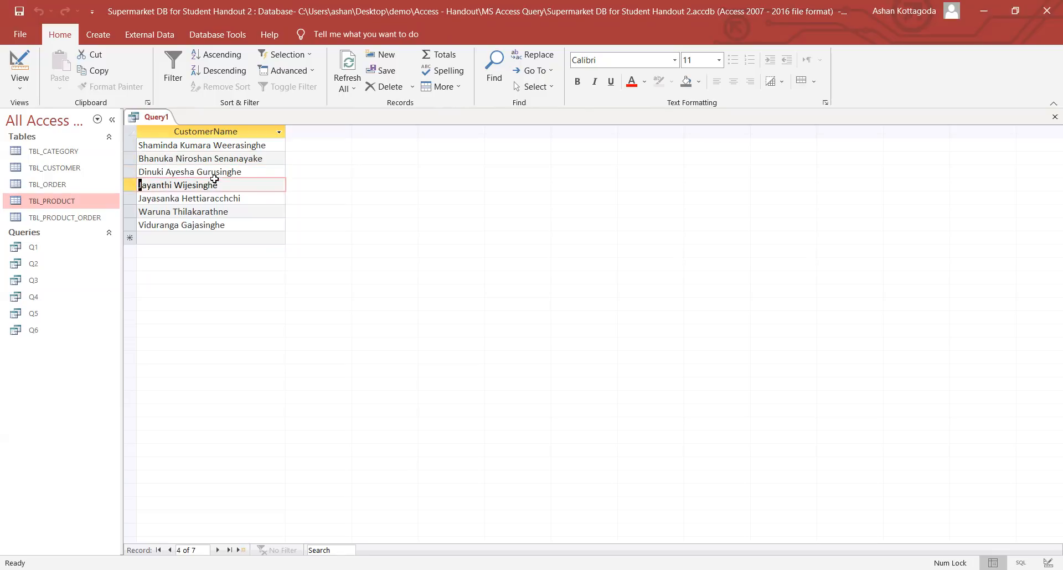
left_click(224, 186)
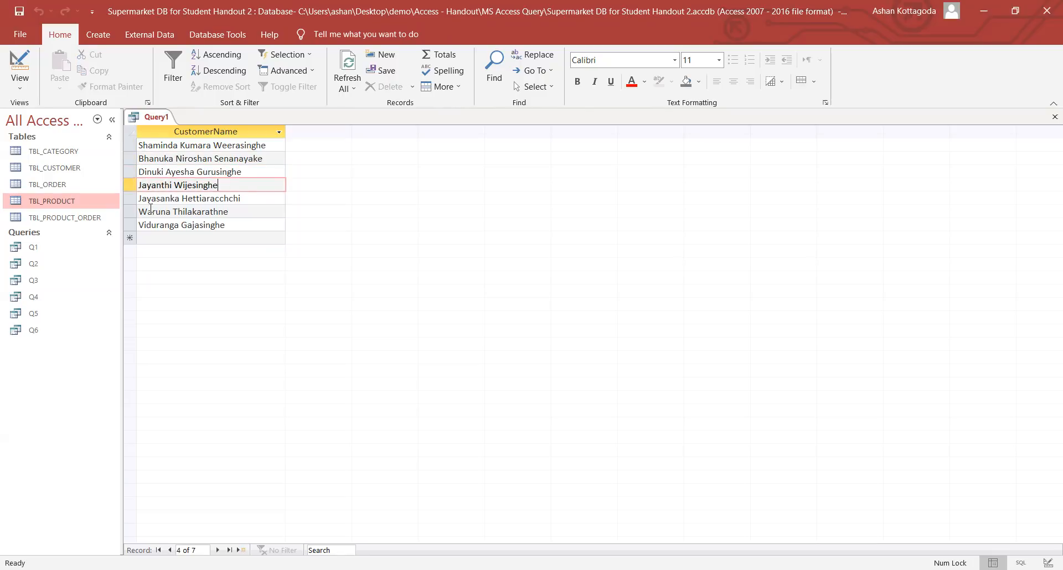
- Check the fifth through seventh names, confirming seven matching results in total
left_click(140, 198)
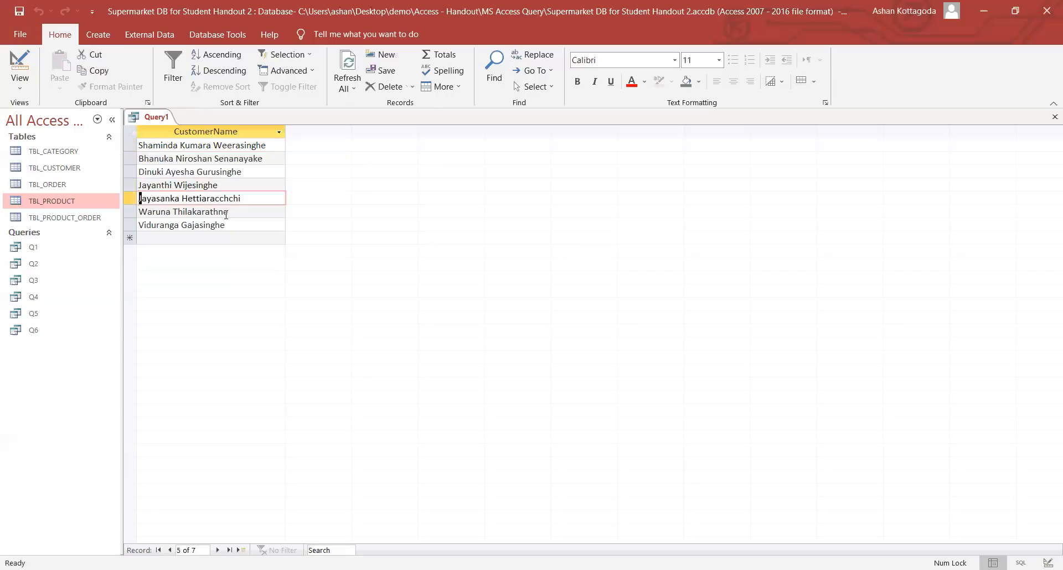
left_click(245, 198)
left_click(140, 199)
left_click(181, 192)
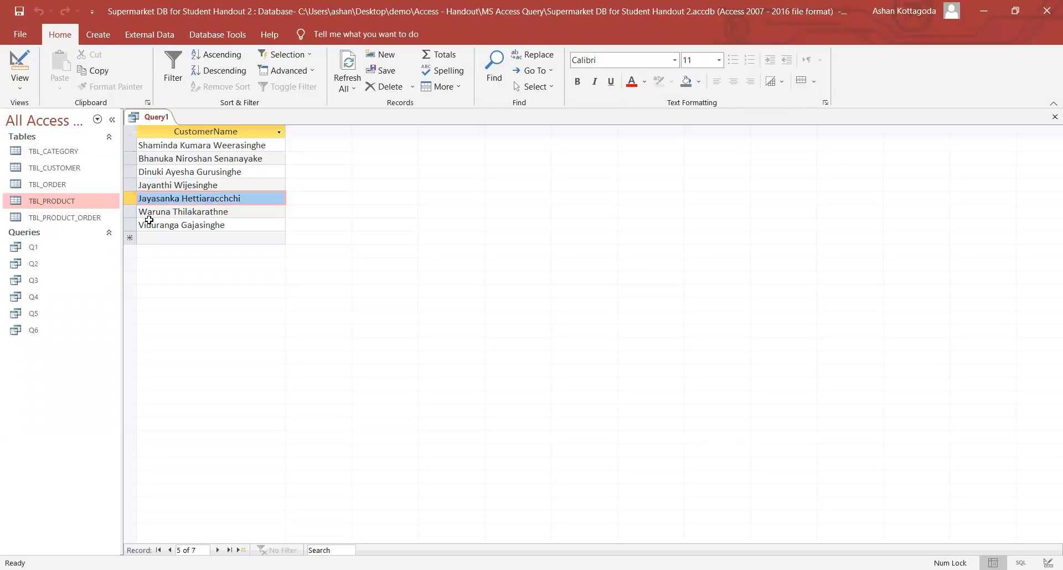
left_click(224, 210)
left_click_drag(225, 210, 235, 227)
left_click(235, 227)
left_click(232, 242)
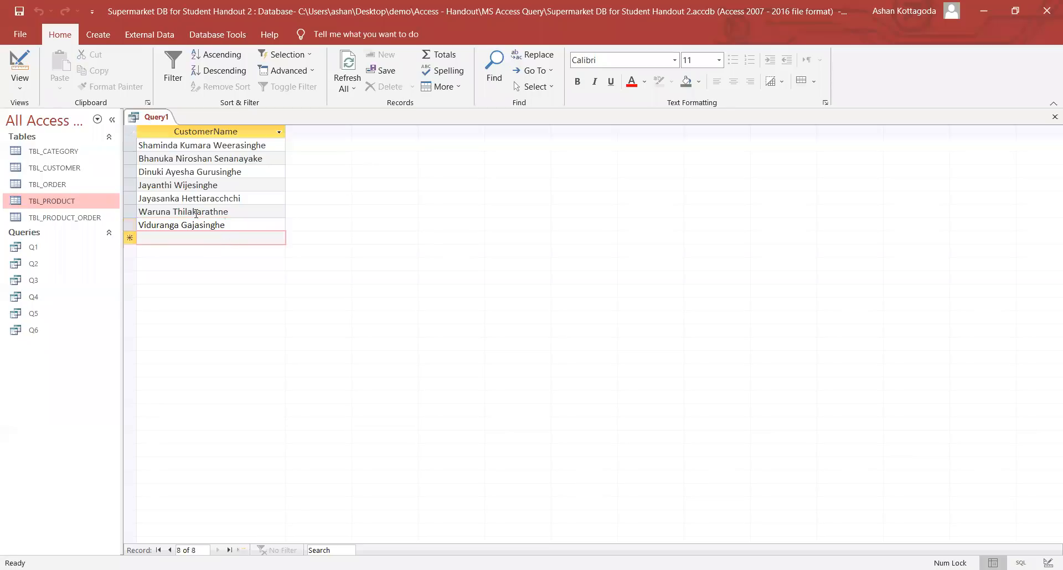
- Save the name-pattern query as Q7, return to Design View, and close its tab
right_click(150, 121)
left_click(164, 131)
type("Q7")
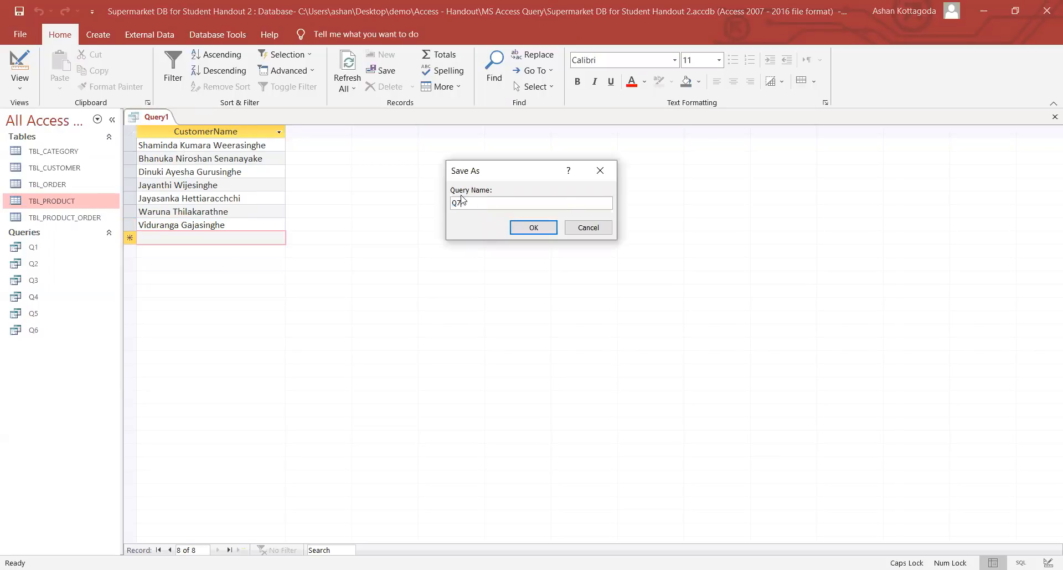
left_click(534, 228)
left_click(31, 89)
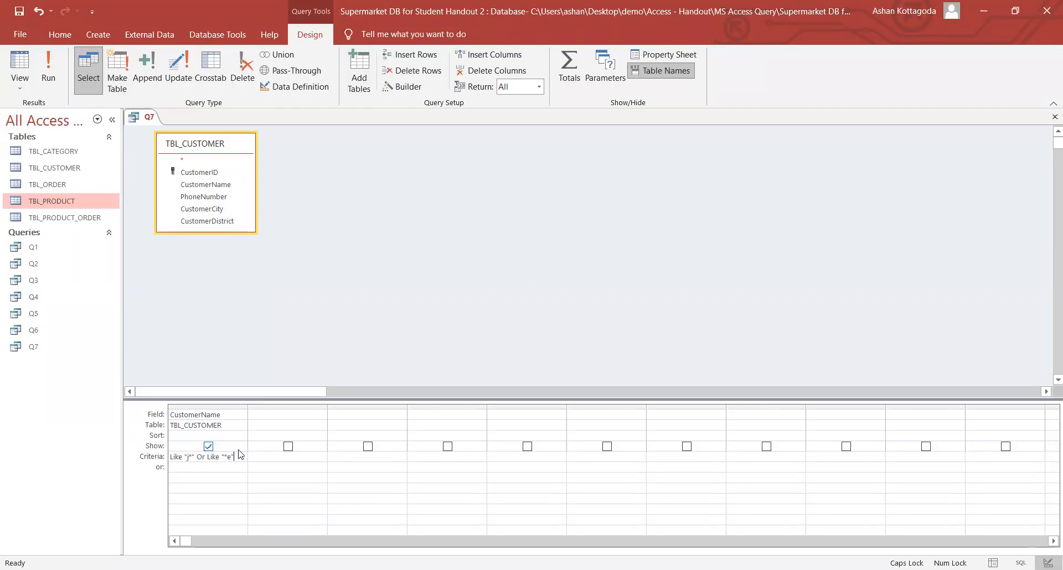
right_click(148, 120)
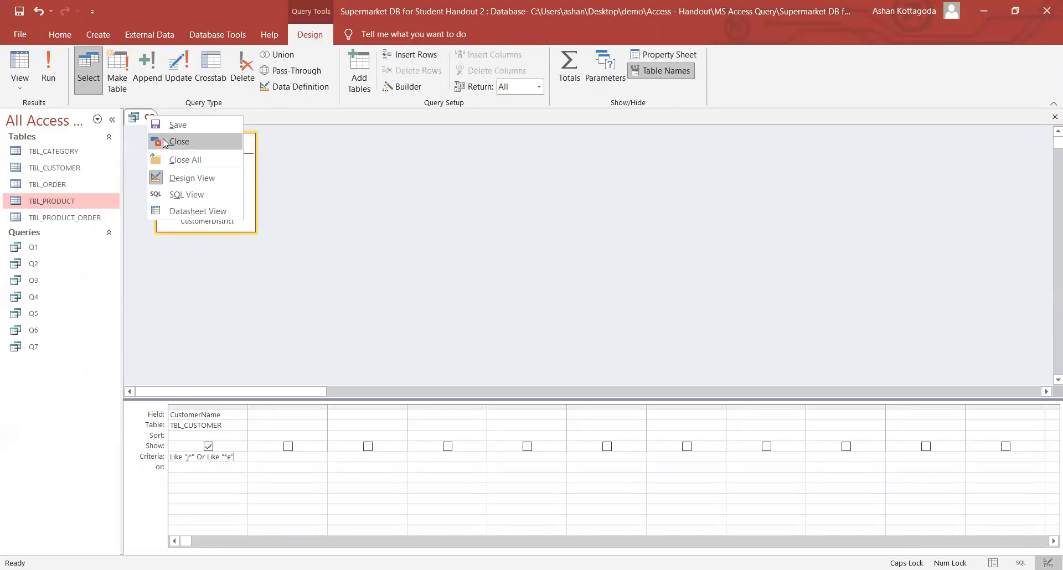
left_click(177, 141)
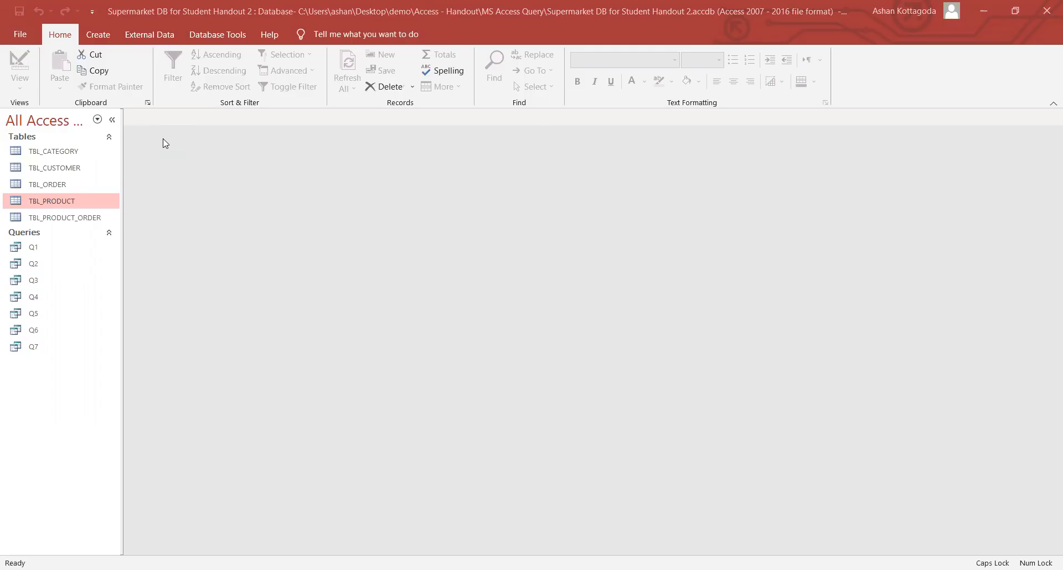
- Create a TBL_CUSTOMER query with CustomerName and CustomerDistrict, then select the district Criteria cell
left_click(104, 35)
left_click(216, 83)
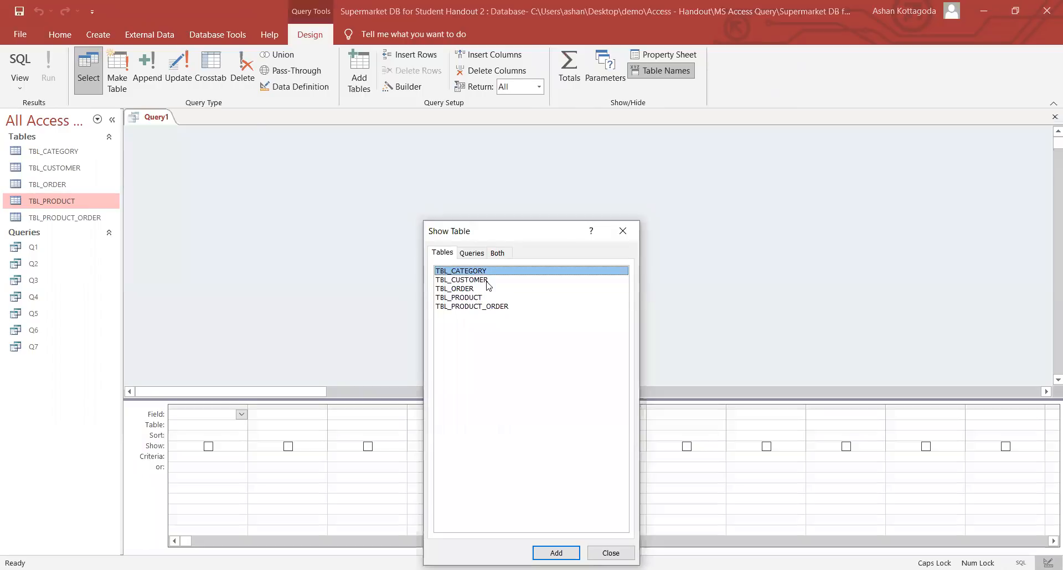
double_click(488, 279)
left_click(623, 231)
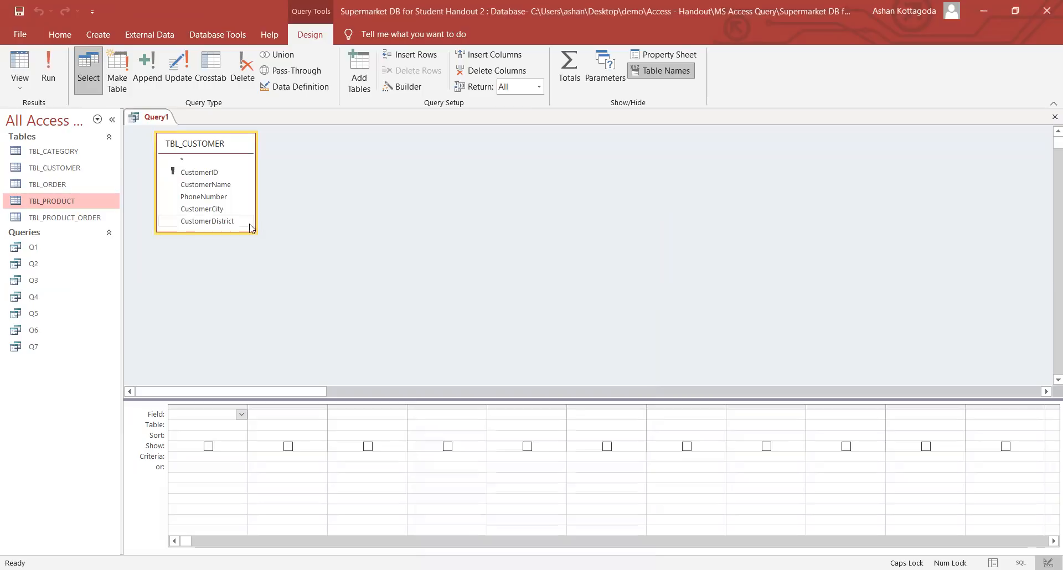
left_click_drag(242, 233, 242, 245)
double_click(214, 184)
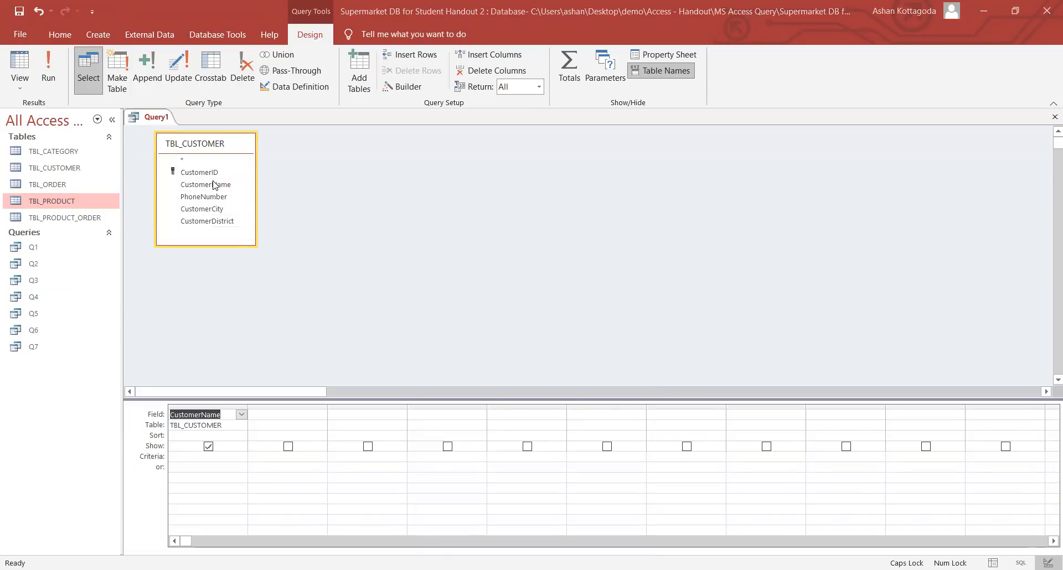
double_click(207, 221)
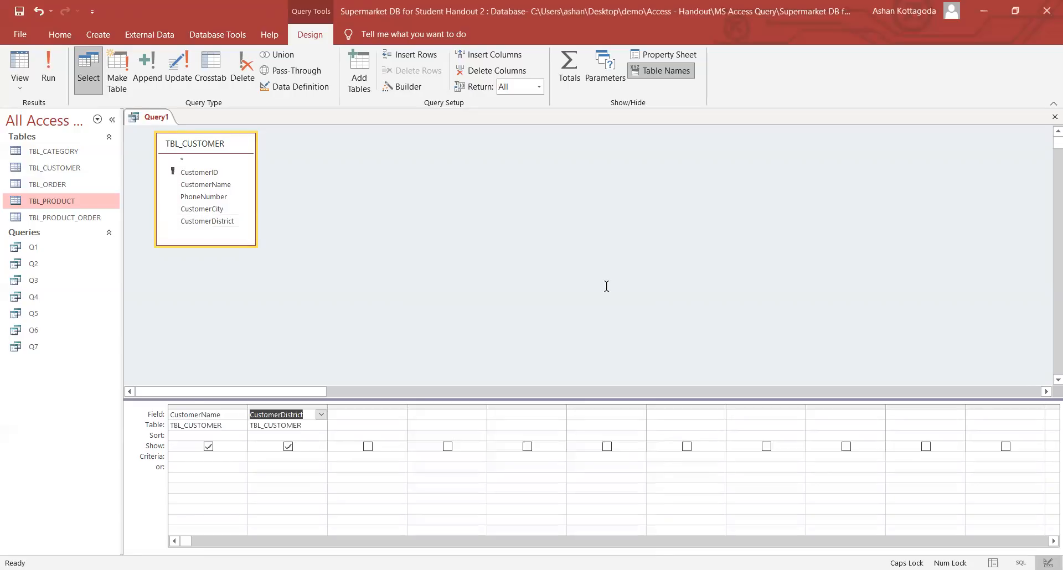
left_click(267, 457)
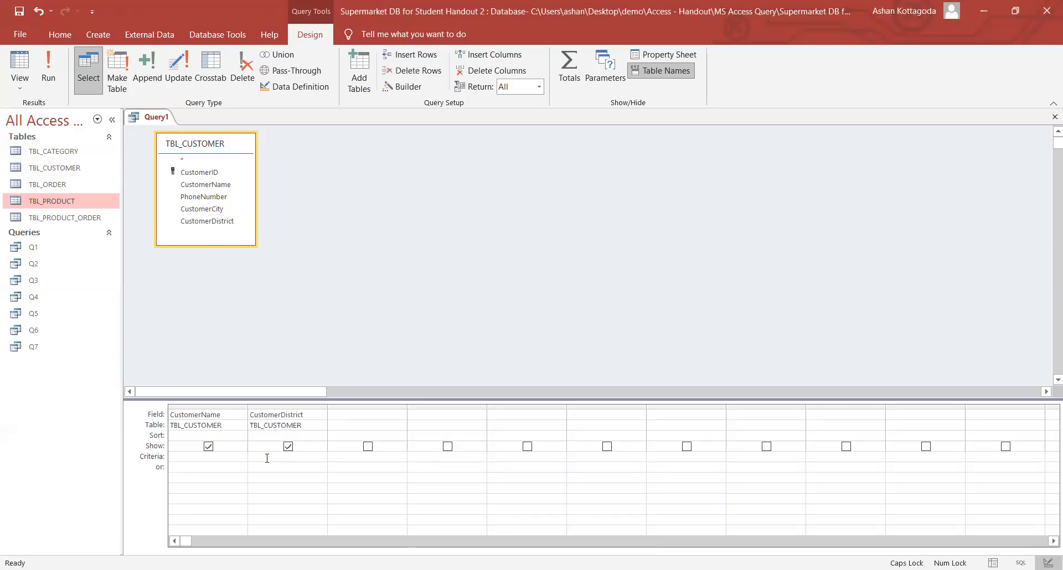
- Enter "Colombo" Or "Gampaha" as the CustomerDistrict criteria and run the query
type("C")
key("Caps_Lock")
type("olombo")
key("BackSpace")
key("BackSpace")
key("BackSpace")
key("BackSpace")
key("BackSpace")
key("BackSpace")
key("BackSpace")
type("\"")
key("Caps_Lock")
type("C")
key("Caps_Lock")
type("olombo\" or \"\"Gampaha")
left_click(308, 468)
left_click_drag(307, 457, 337, 455)
left_click(326, 459)
left_click(54, 66)
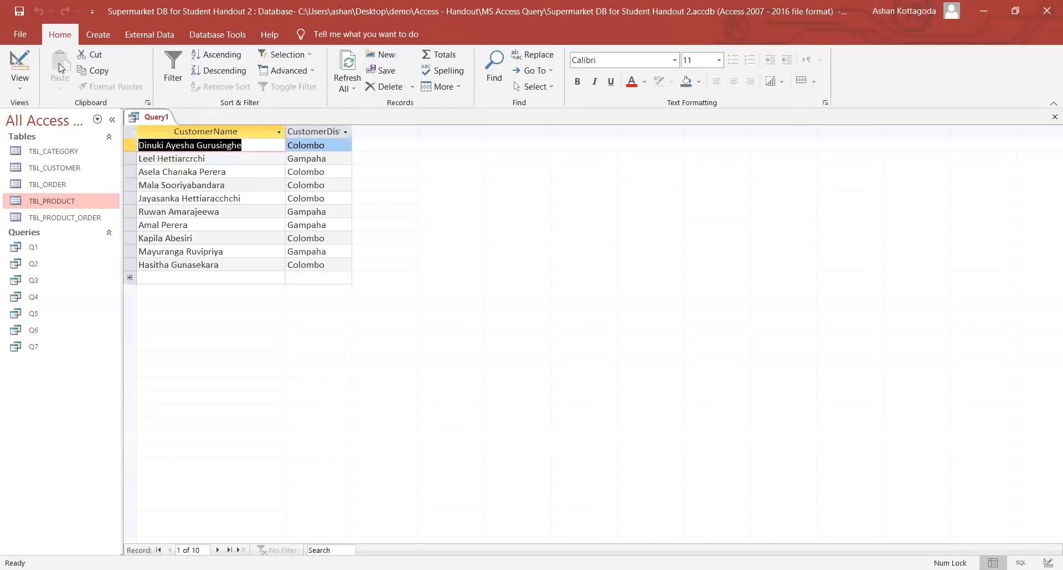
- Step through the ten Colombo or Gampaha customer results
left_click(325, 146)
left_click(326, 159)
left_click(329, 171)
left_click(329, 181)
left_click(334, 196)
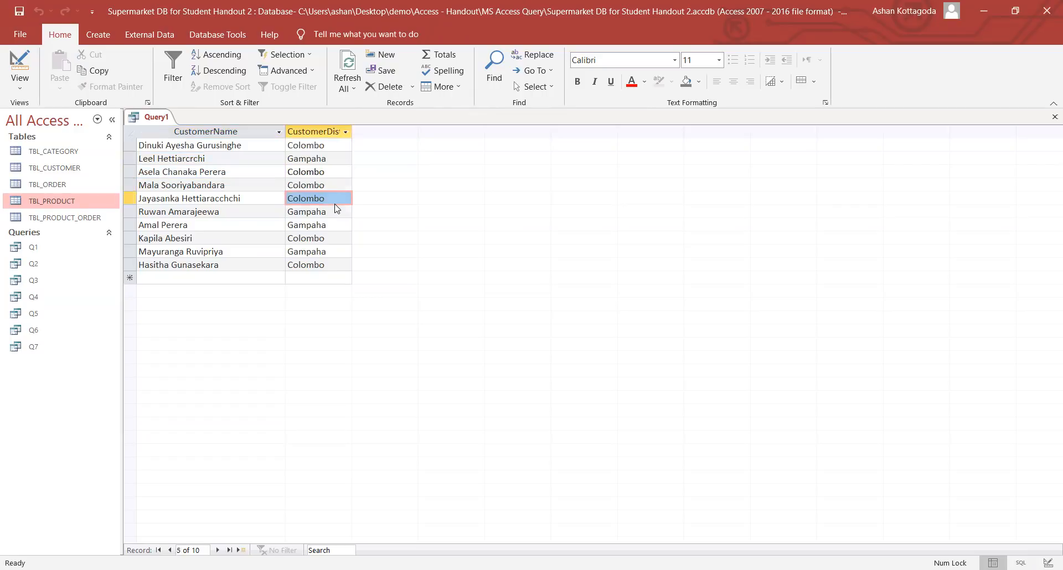
left_click(336, 212)
left_click(337, 224)
left_click(336, 238)
left_click(338, 251)
left_click(339, 264)
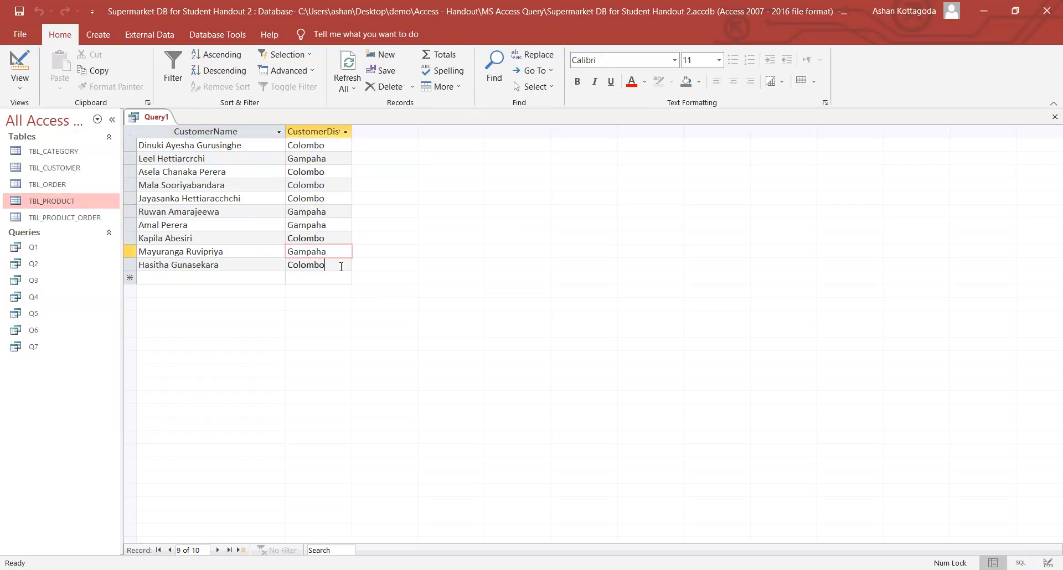
- Compare districts in TBL_CUSTOMER, close it, then widen the CustomerDistrict column in Design View
double_click(66, 166)
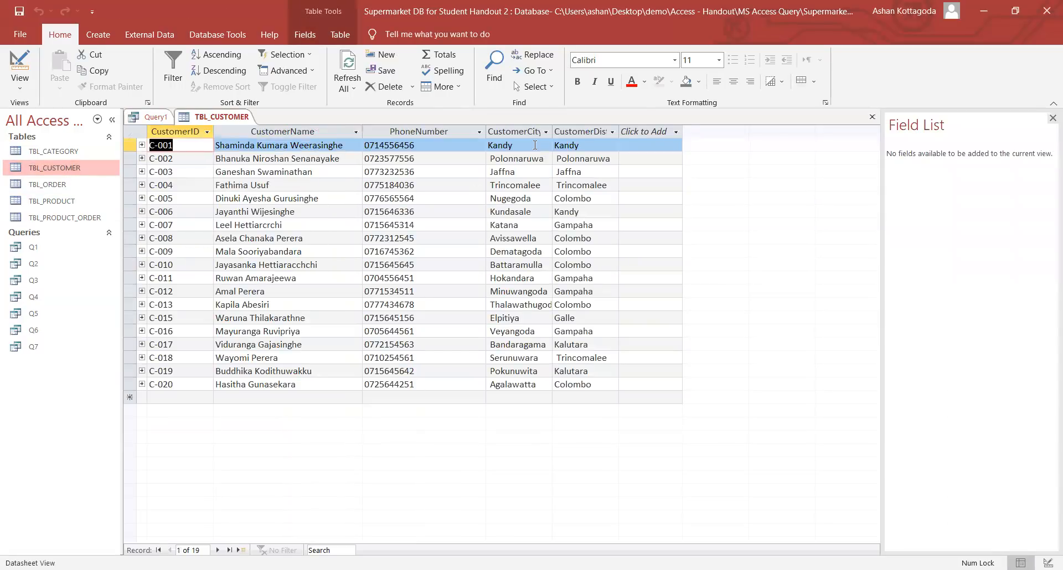
left_click(579, 147)
left_click(589, 160)
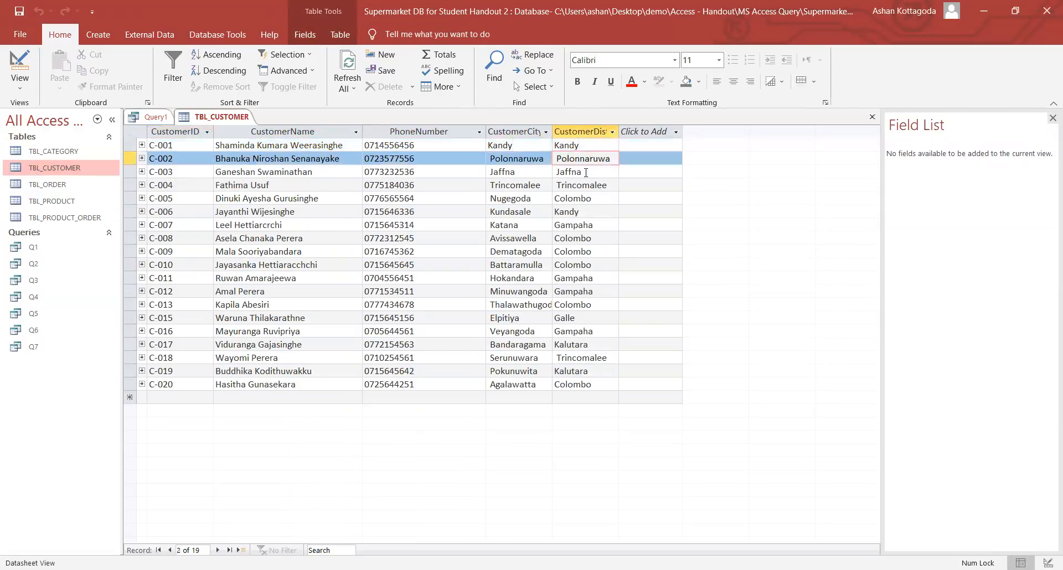
left_click(581, 172)
left_click(598, 186)
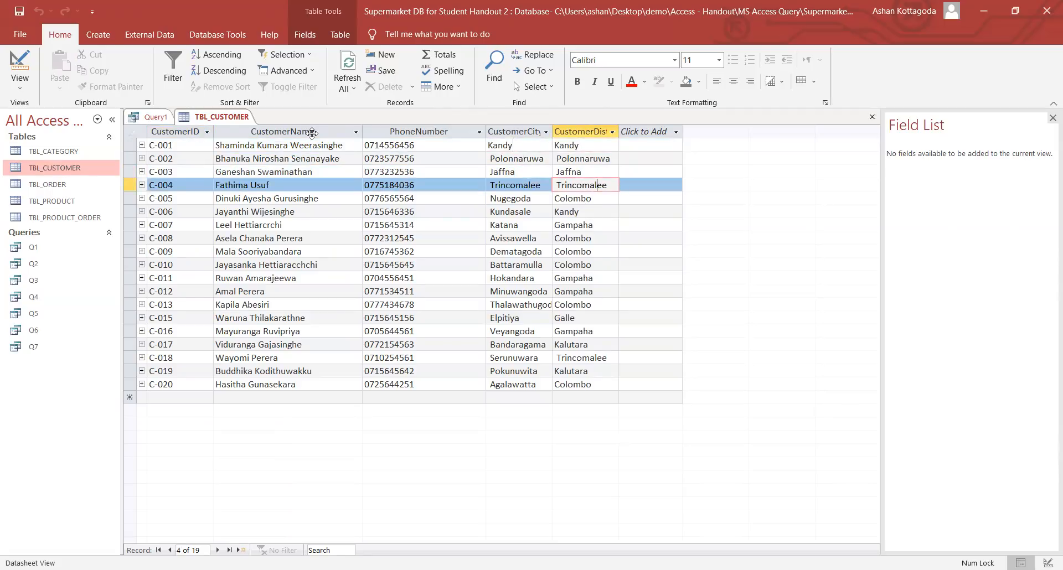
right_click(220, 121)
left_click(252, 144)
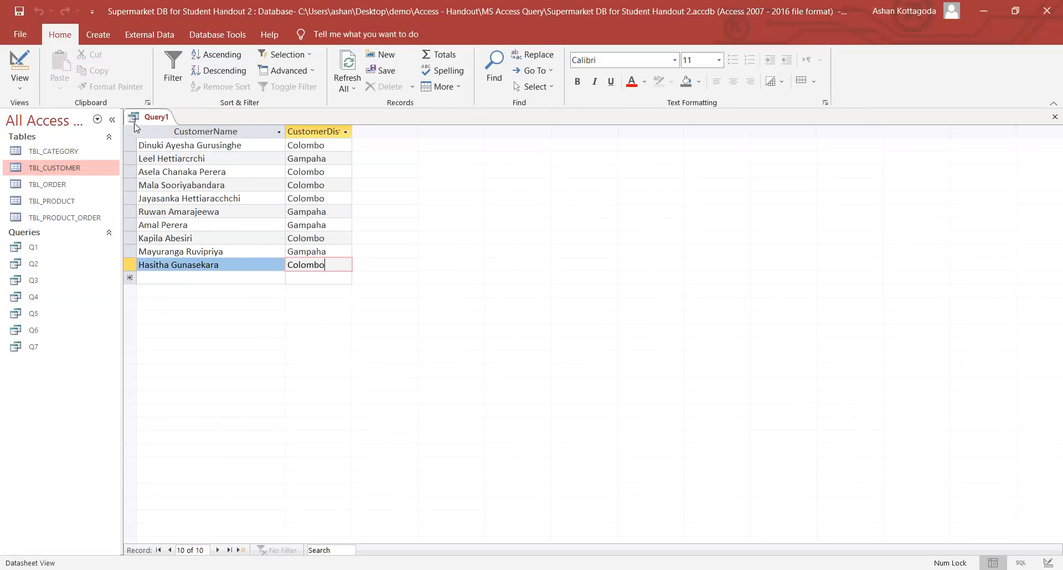
left_click(31, 93)
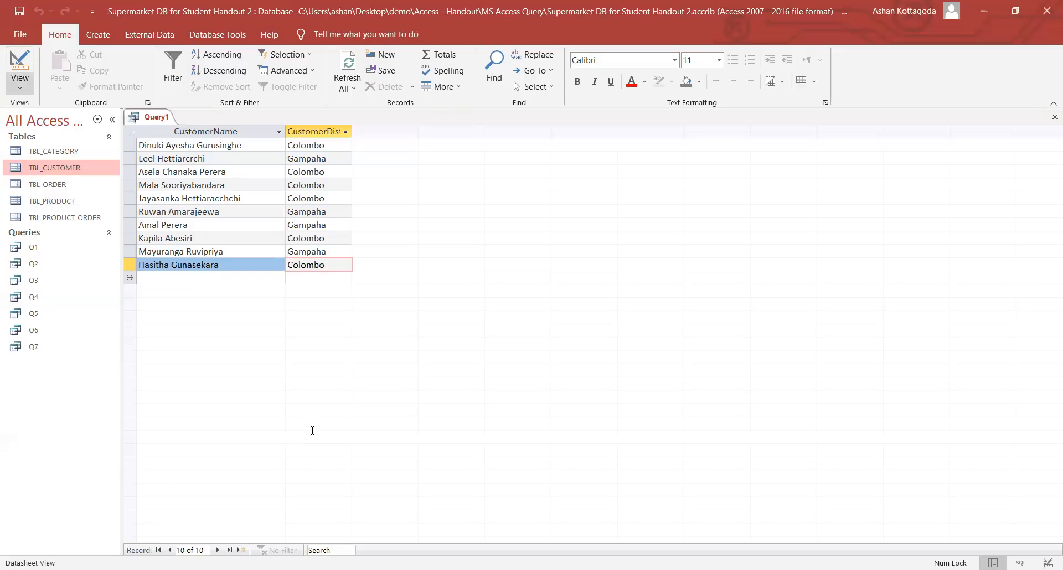
left_click_drag(327, 405, 364, 405)
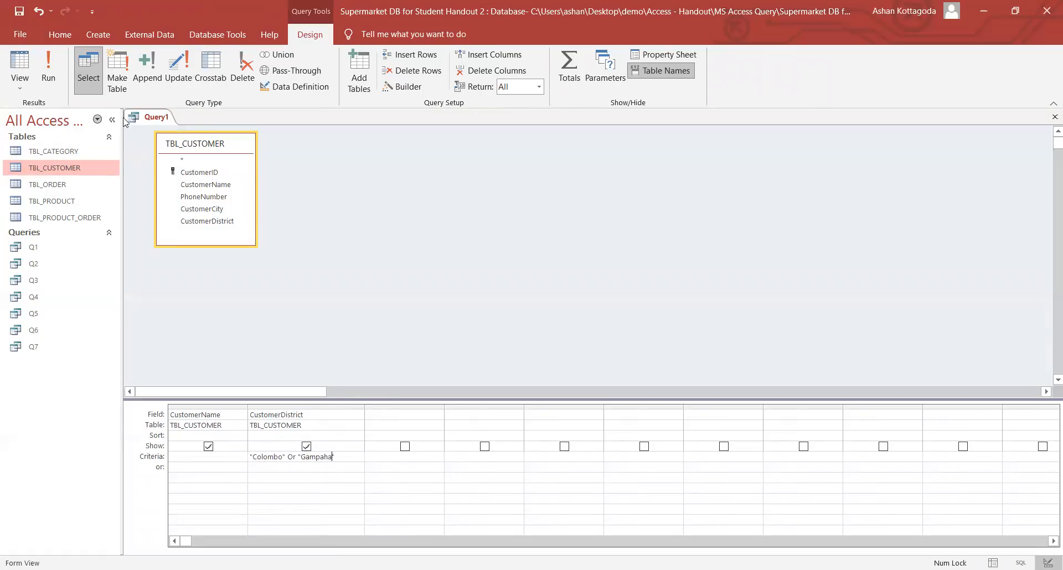
- Save the Colombo-or-Gampaha query under the name Q8, then close the Q8 tab
right_click(158, 122)
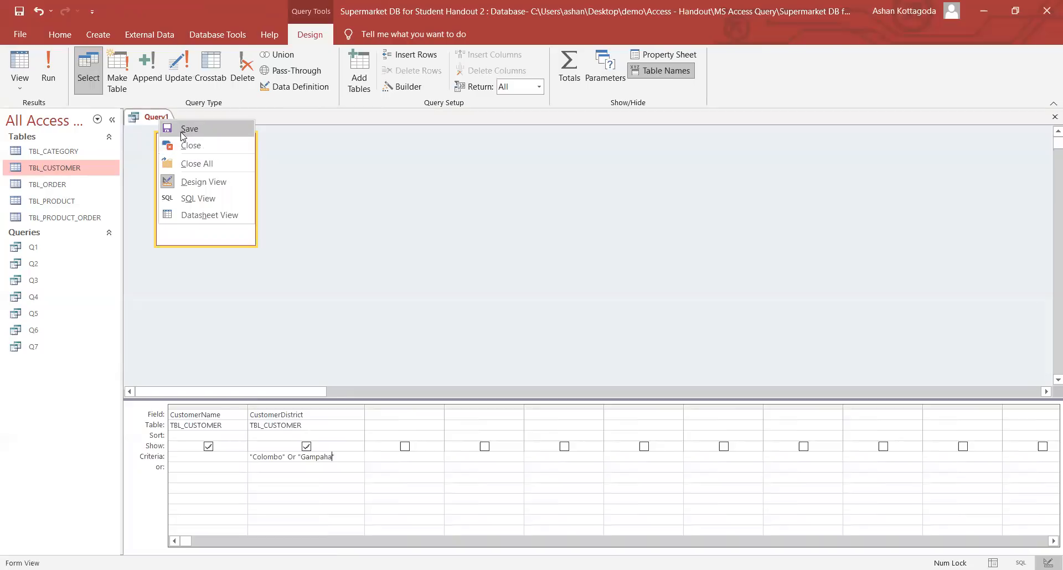
left_click(163, 130)
key("Caps_Lock")
type("Q")
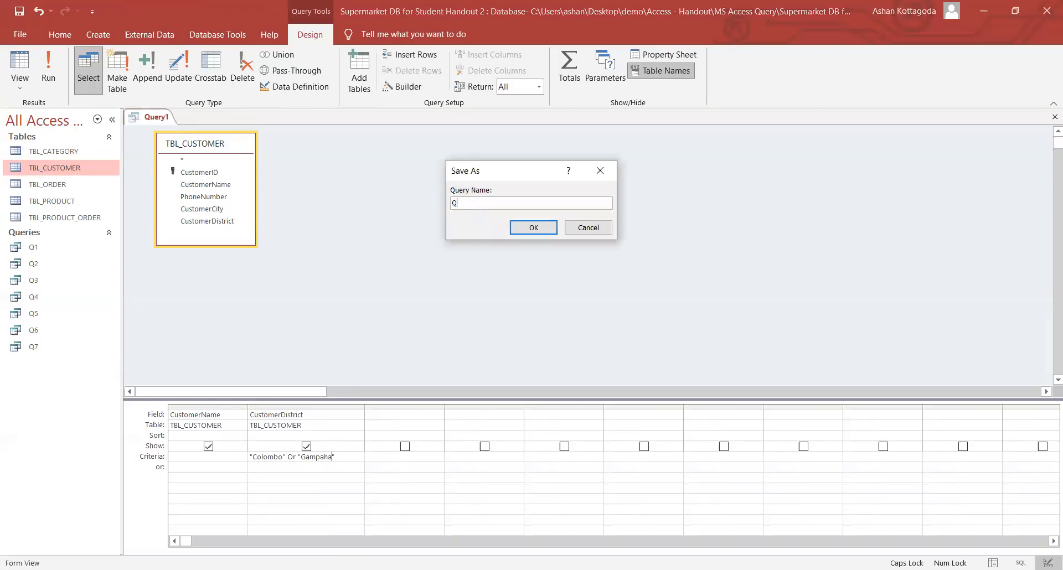
type("8")
left_click(553, 231)
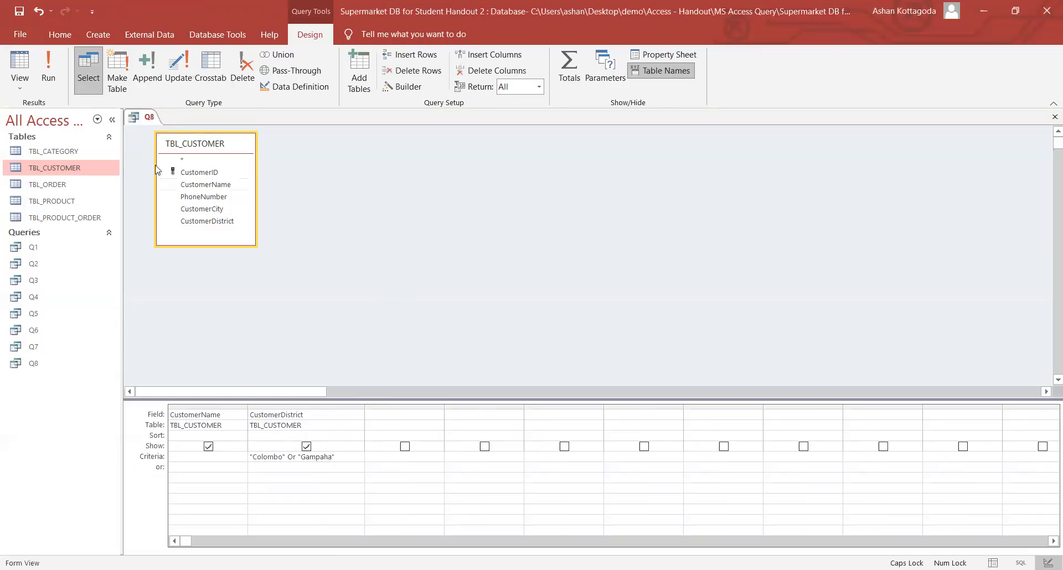
right_click(142, 122)
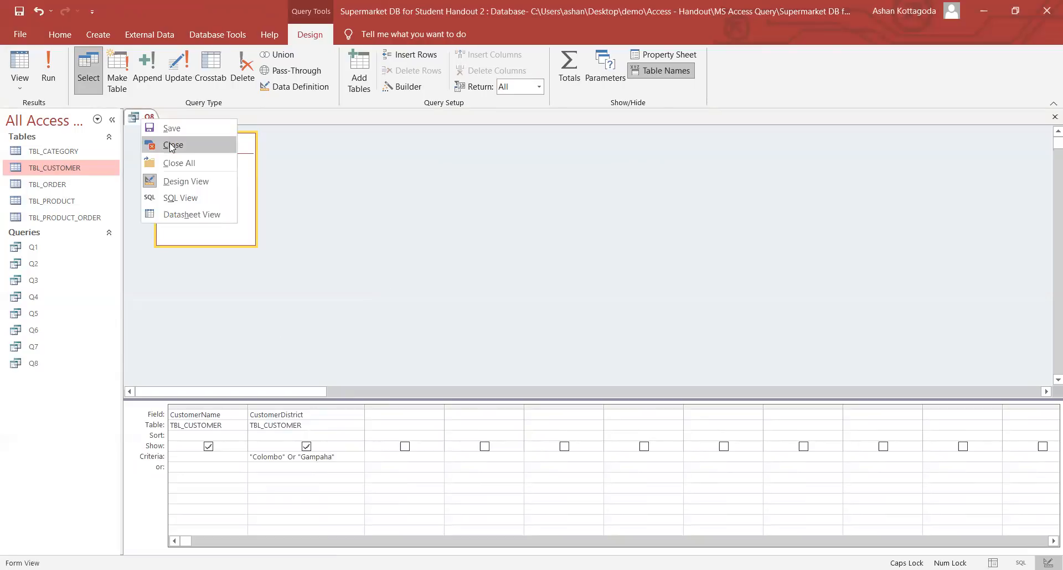
key("Return")
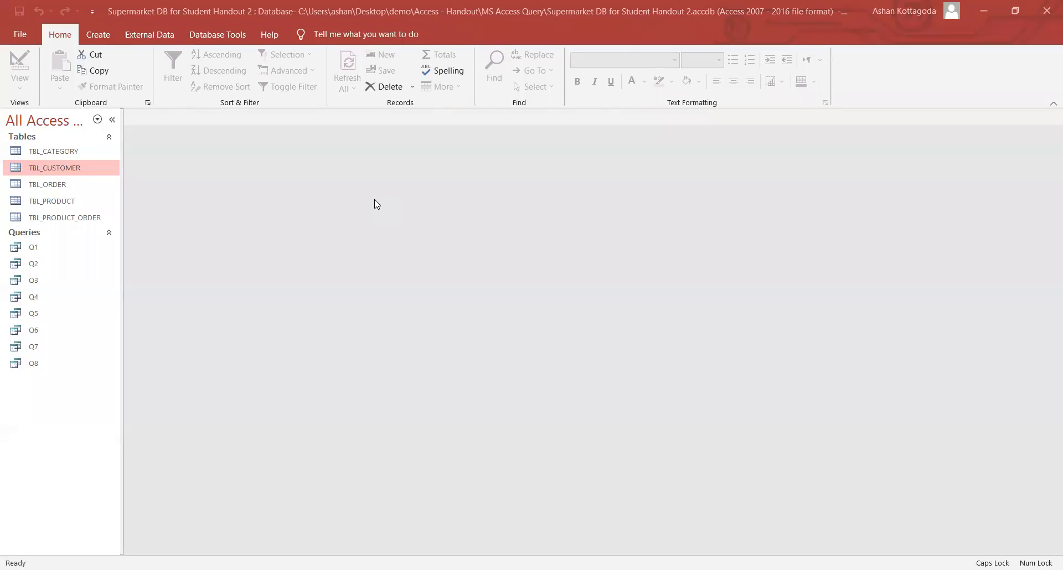
- Create a TBL_CATEGORY query with a widened CategoryType field and select its Criteria cell
left_click(98, 34)
left_click(221, 76)
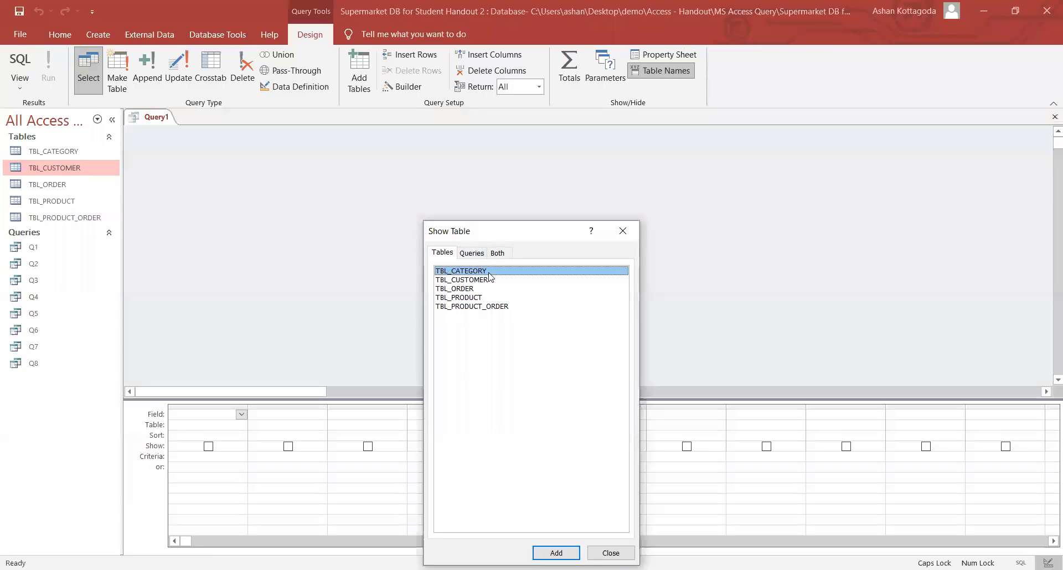
double_click(490, 271)
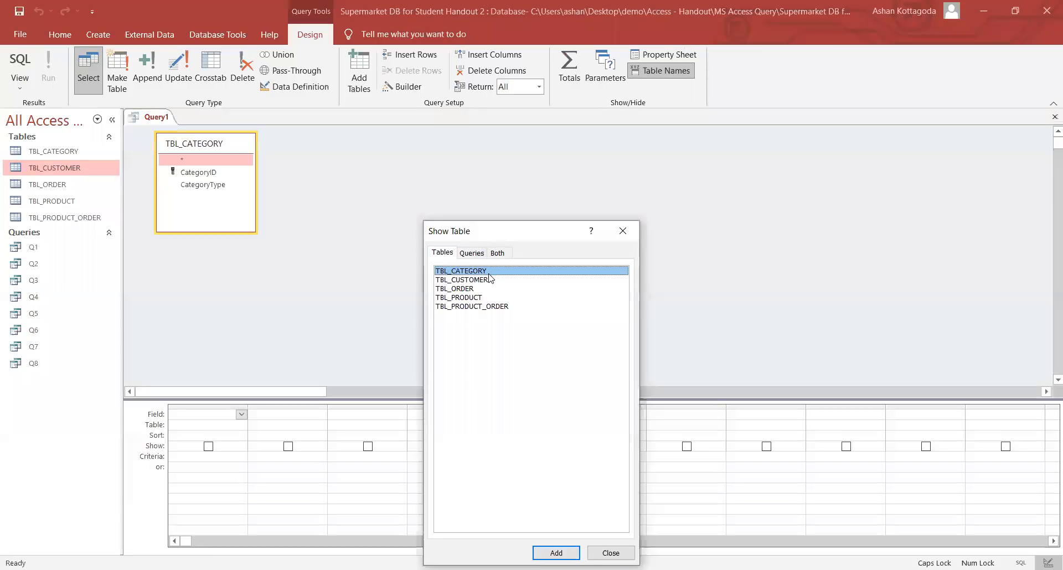
left_click(609, 232)
double_click(219, 187)
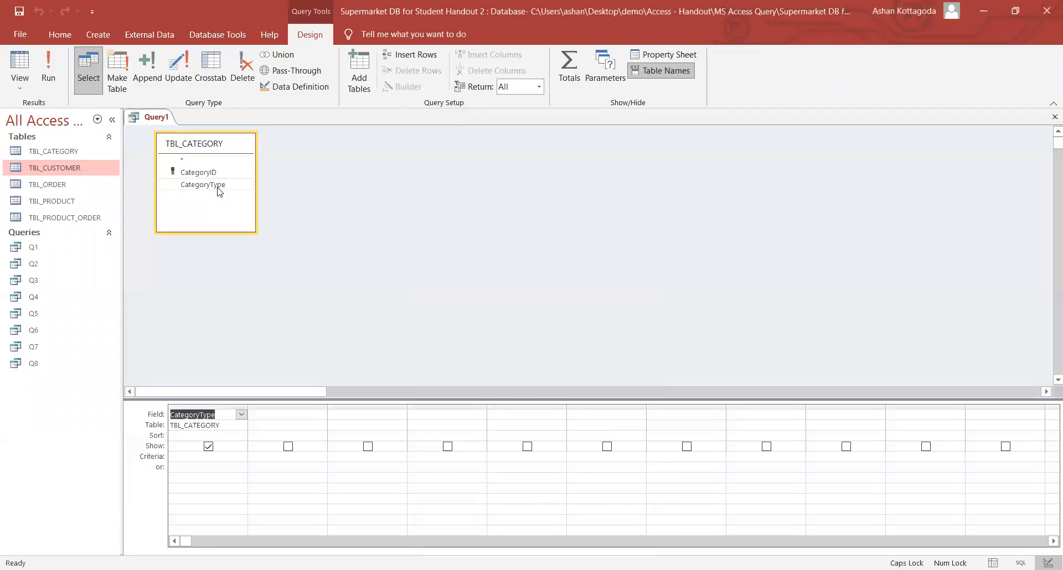
left_click_drag(247, 404, 323, 403)
left_click(202, 459)
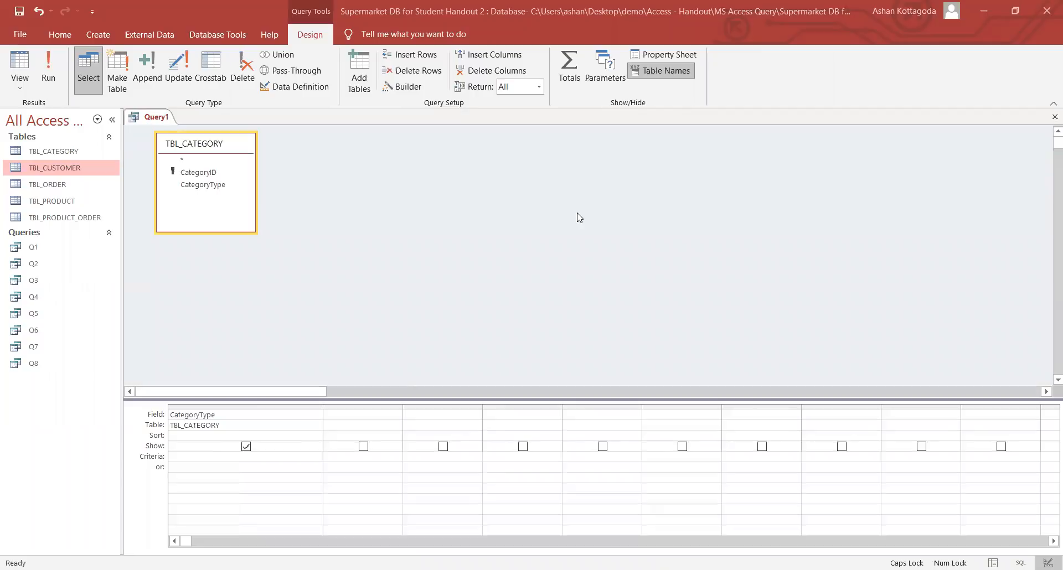
- Enter CategoryType criteria Like "p*" And Like "*s", review it, and run the query
key("Caps_Lock")
type("like")
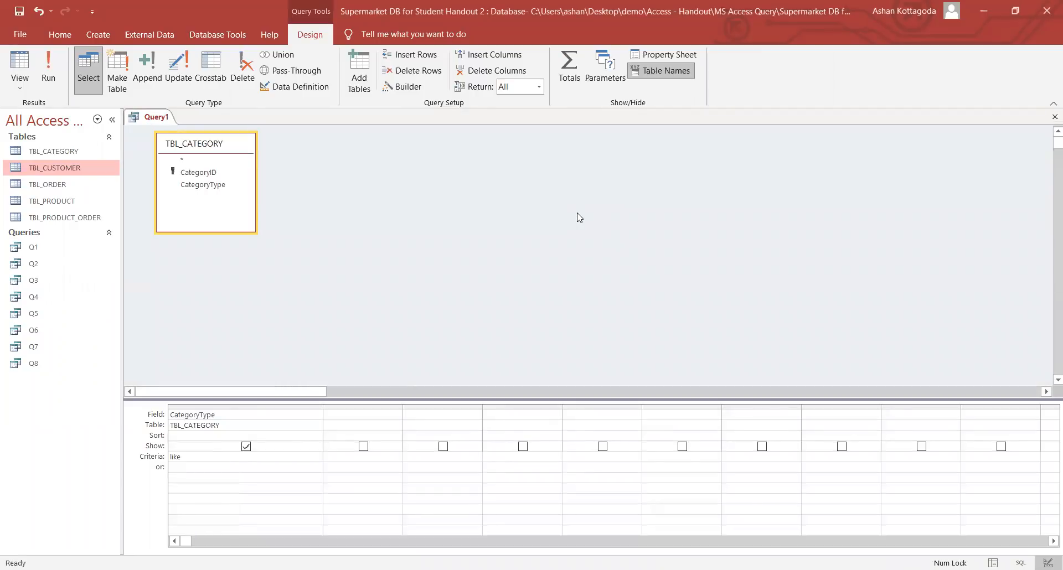
type(" p")
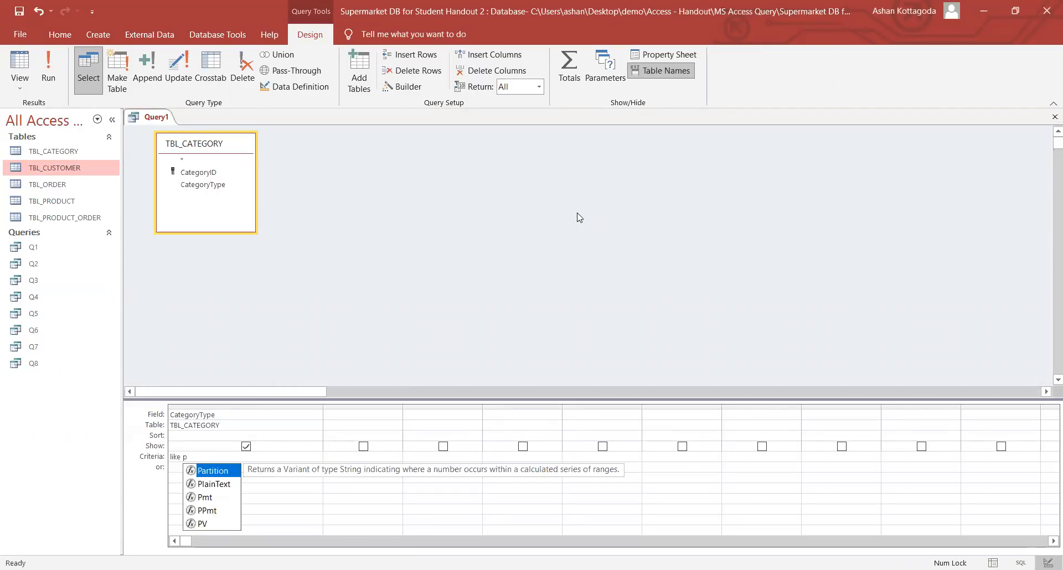
type("*")
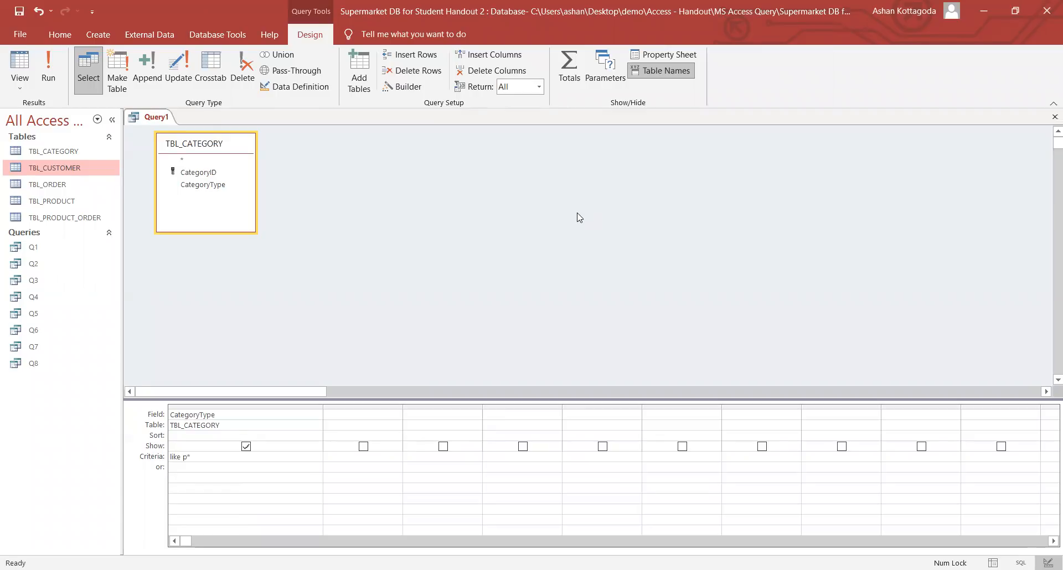
type("and")
type("like *s")
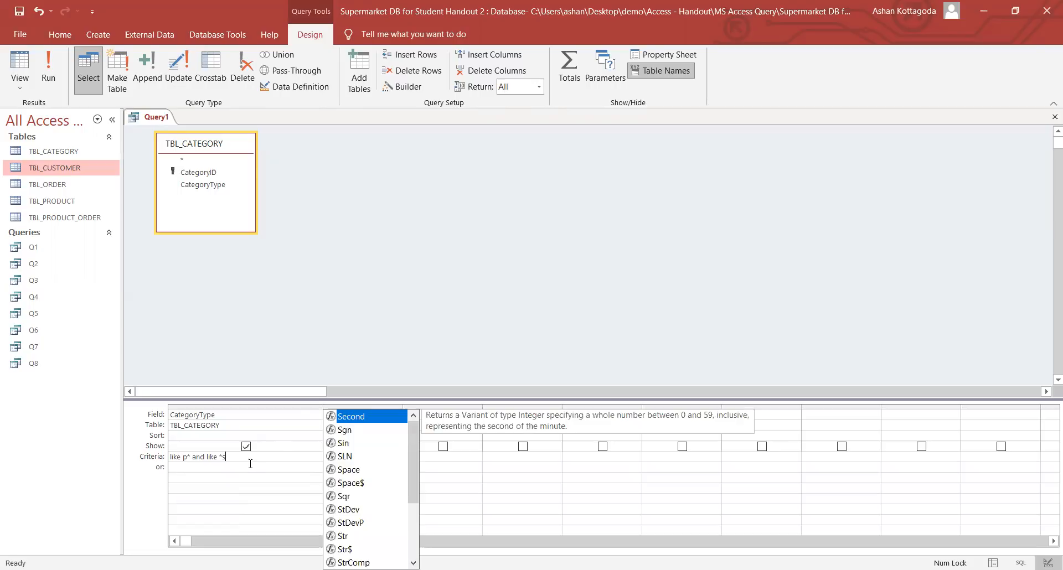
left_click(207, 463)
left_click(196, 463)
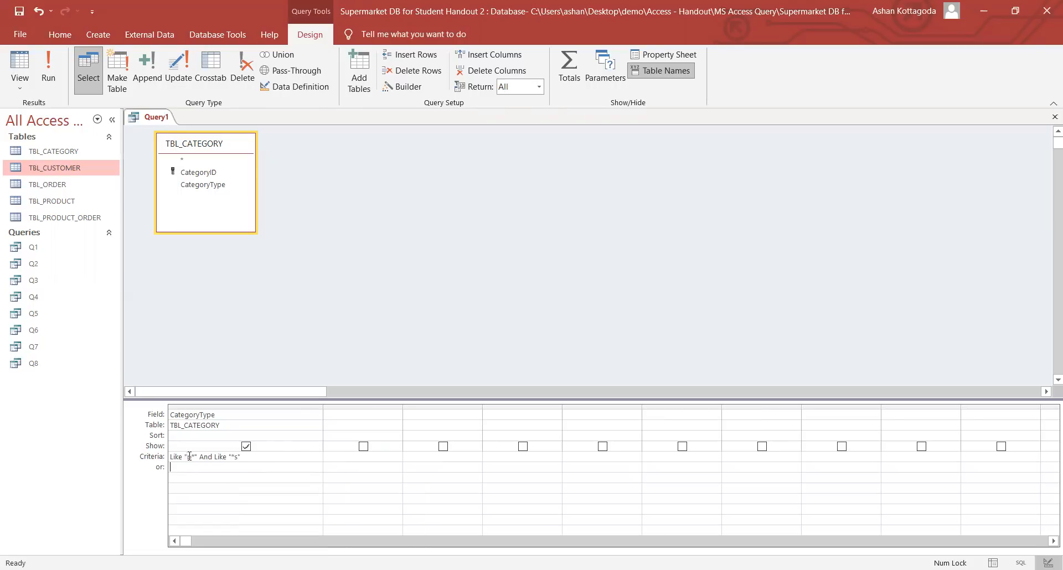
left_click_drag(189, 459, 195, 460)
left_click(203, 458)
left_click_drag(185, 457, 241, 458)
left_click(254, 457)
double_click(205, 456)
left_click(210, 466)
left_click(61, 86)
left_click(236, 145)
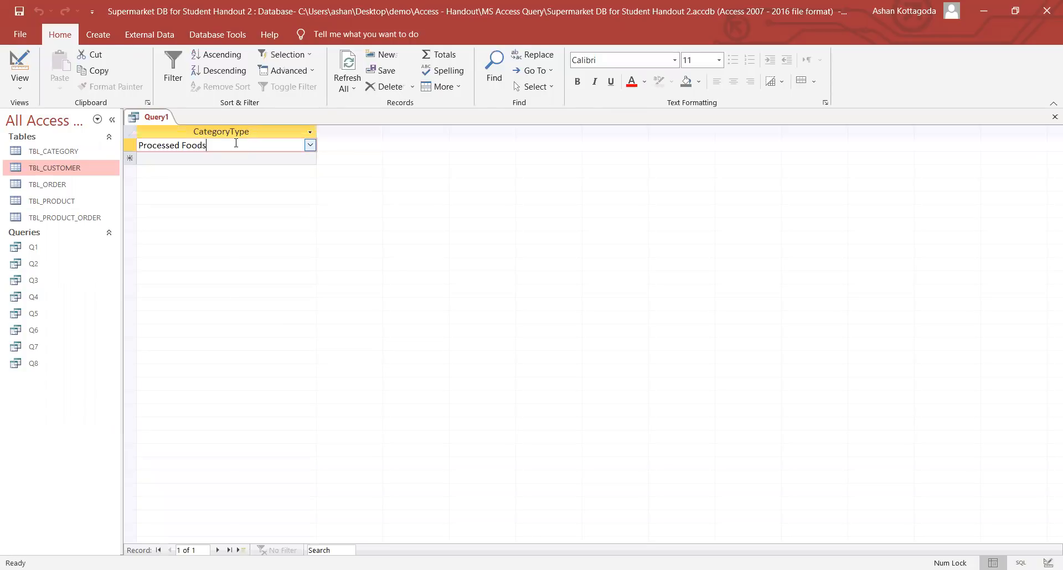
left_click_drag(143, 146, 133, 146)
left_click_drag(209, 145, 202, 145)
double_click(74, 152)
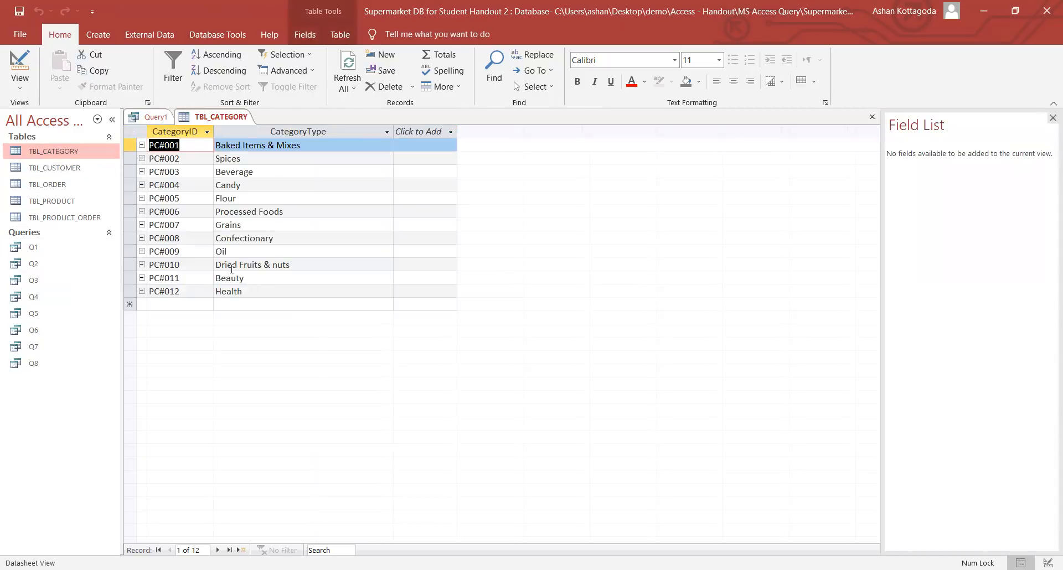
left_click(234, 212)
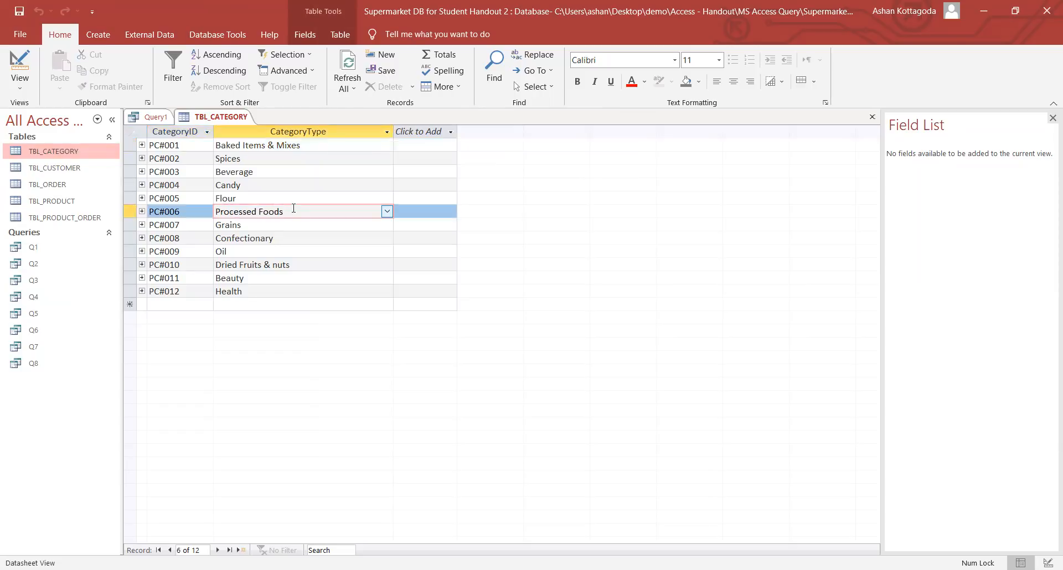
right_click(240, 122)
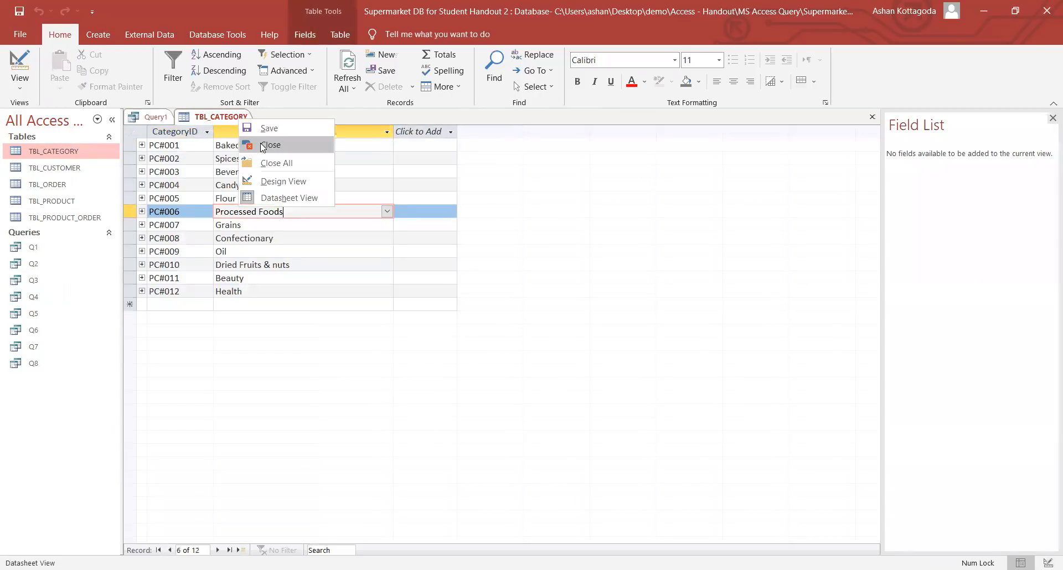
left_click(262, 146)
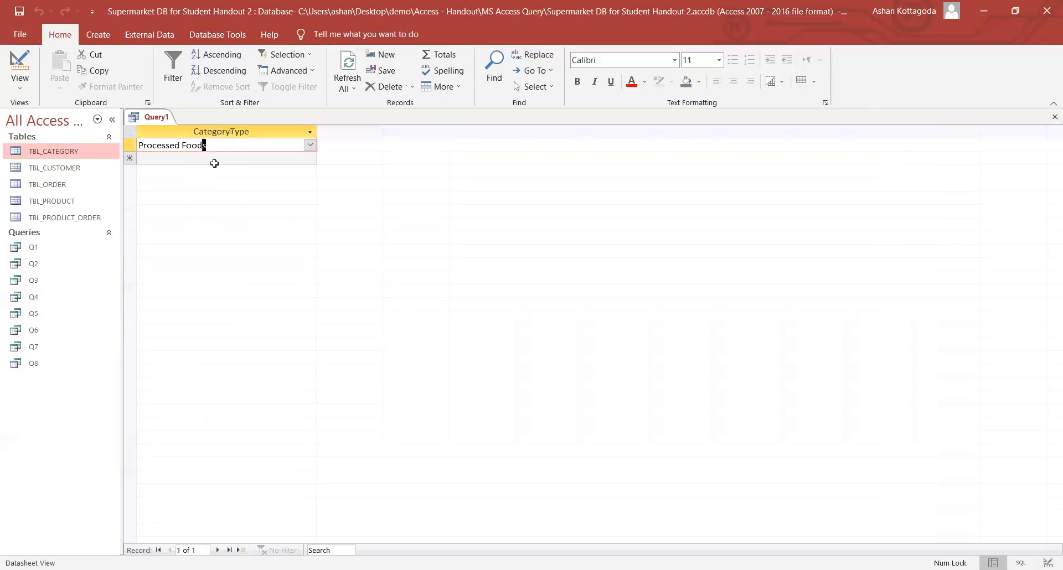
right_click(156, 120)
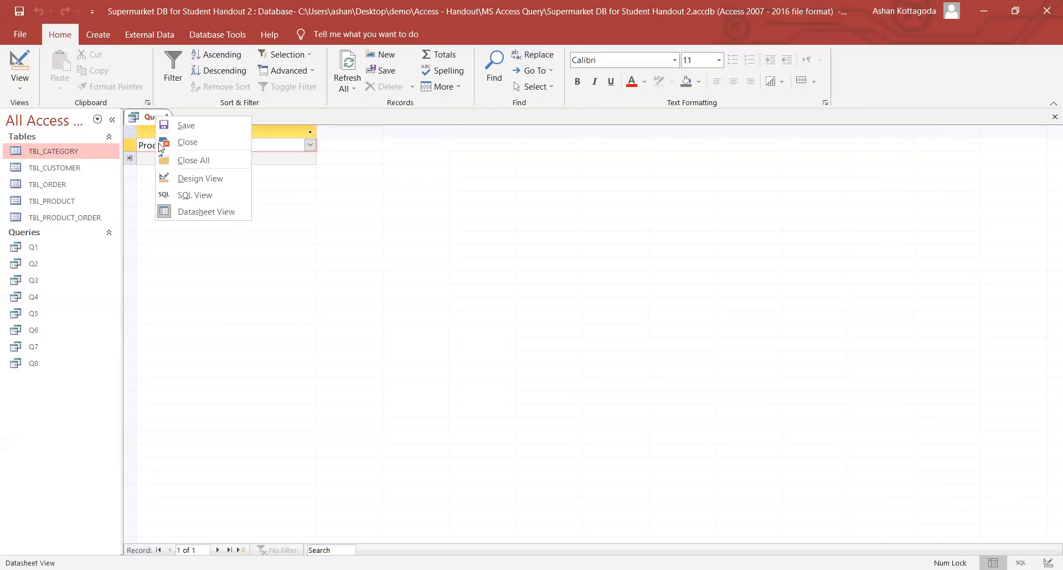
left_click(201, 179)
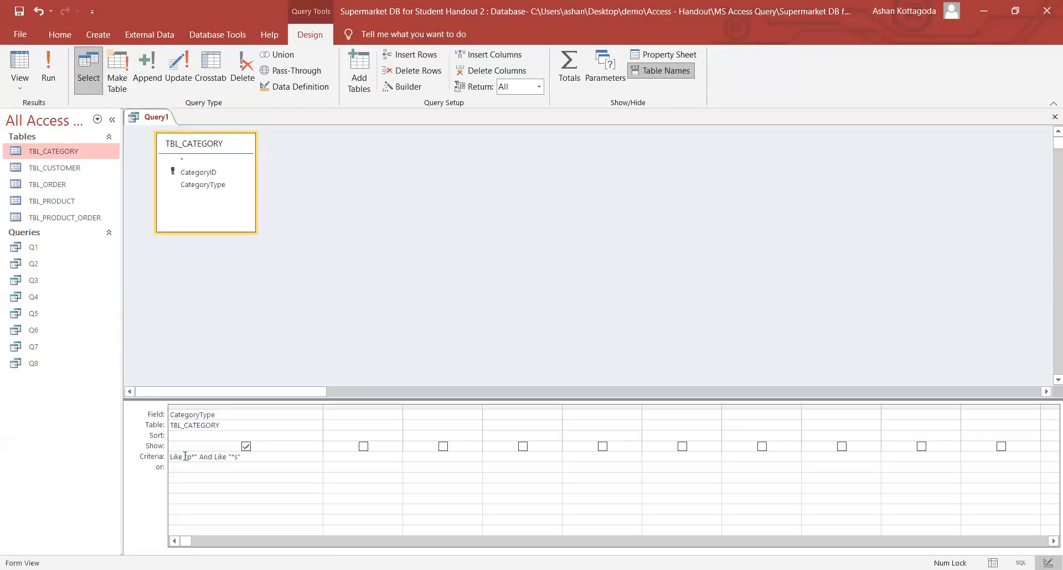
- Review the p* and *s patterns in the CategoryType criteria
left_click_drag(187, 457, 223, 464)
left_click(235, 457)
left_click(248, 459)
- Save the category query as Q9 and close its tab
right_click(159, 119)
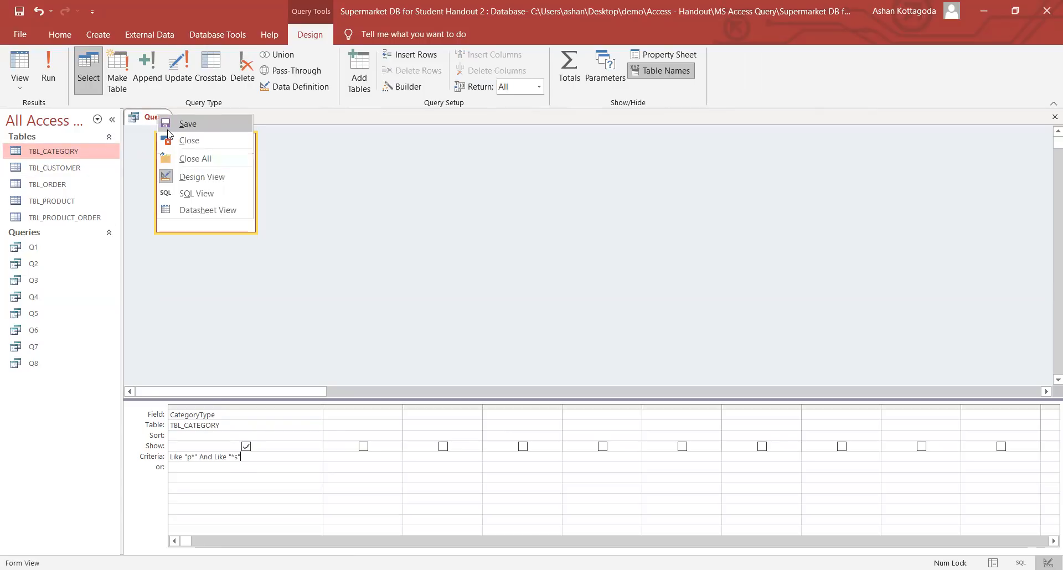
left_click(168, 131)
key("Caps_Lock")
type("Q9")
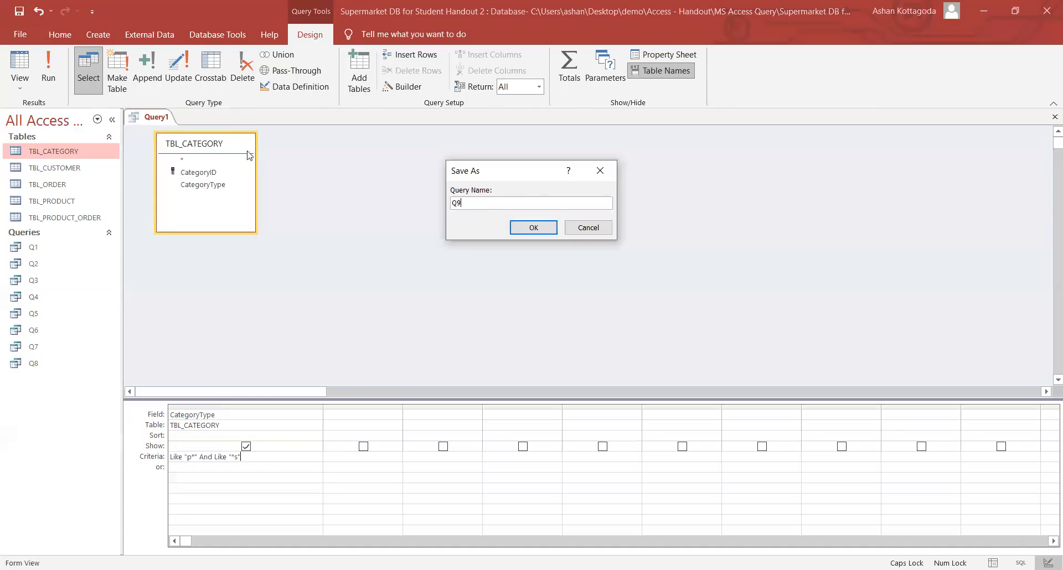
left_click(534, 228)
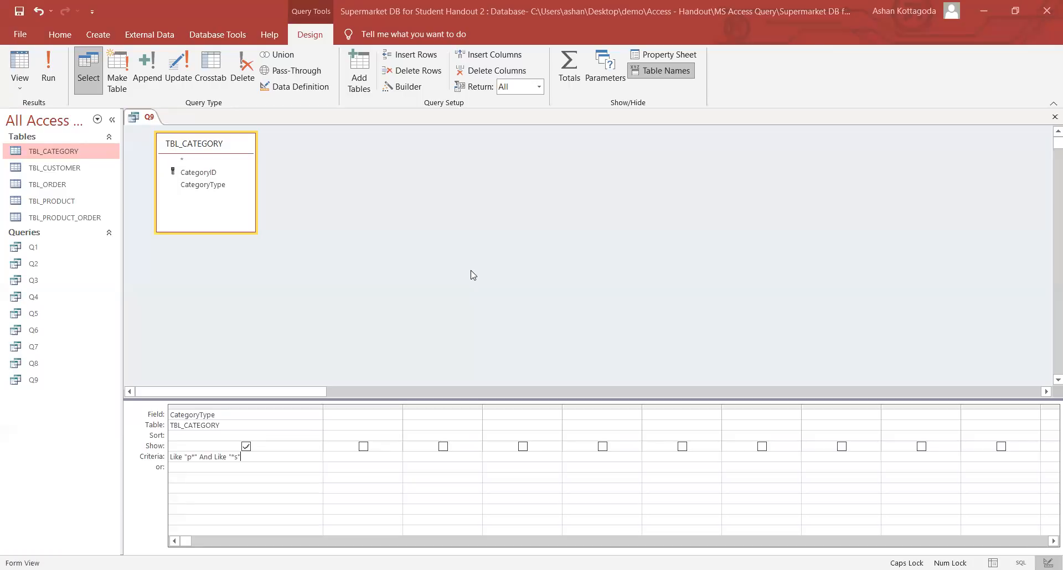
right_click(149, 117)
left_click(174, 143)
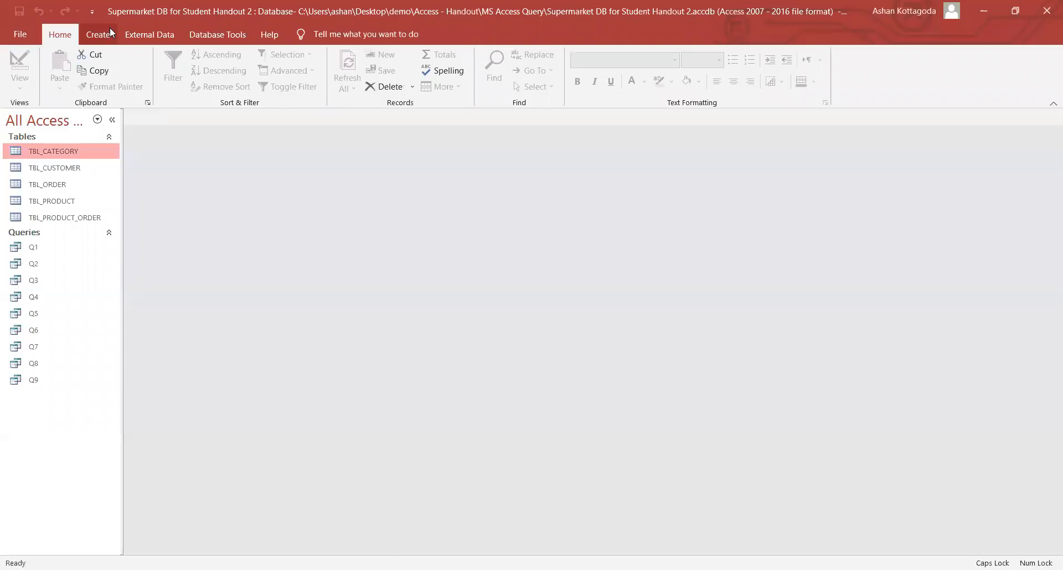
- Create a Query Design on TBL_PRODUCT with the ProductName and PriceperUnit fields in the grid
left_click(110, 31)
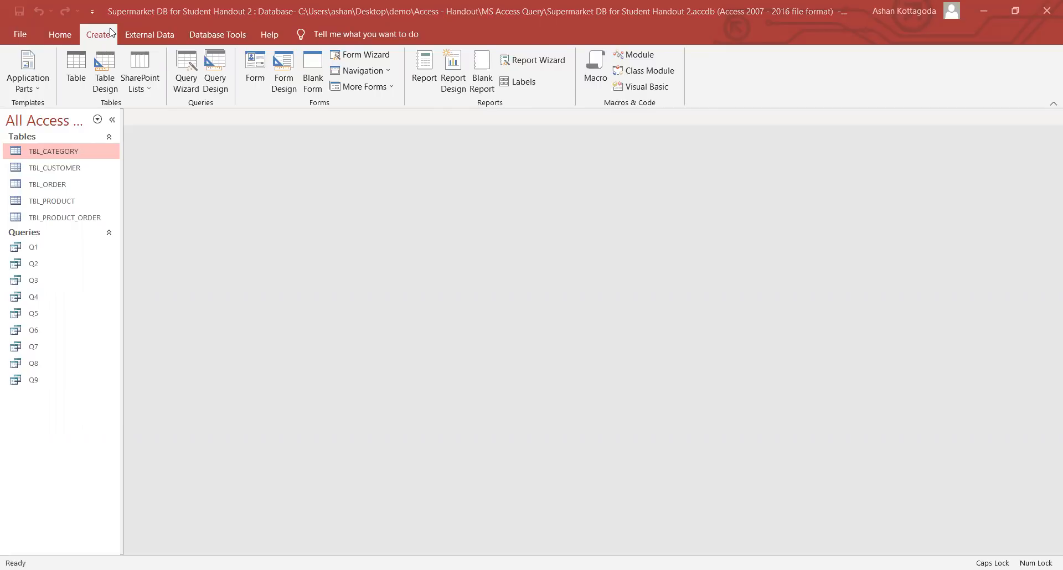
left_click(215, 71)
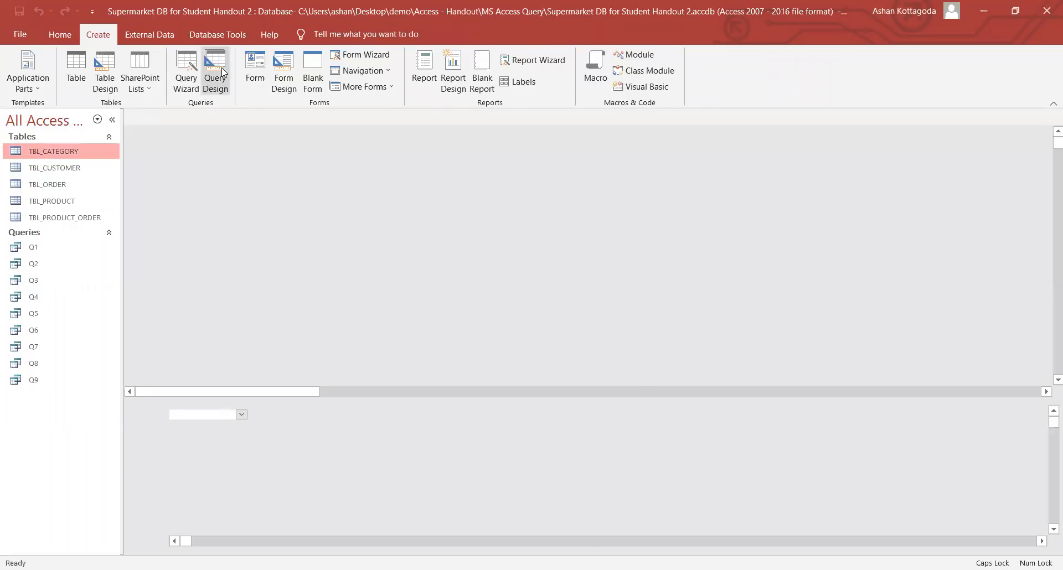
double_click(461, 298)
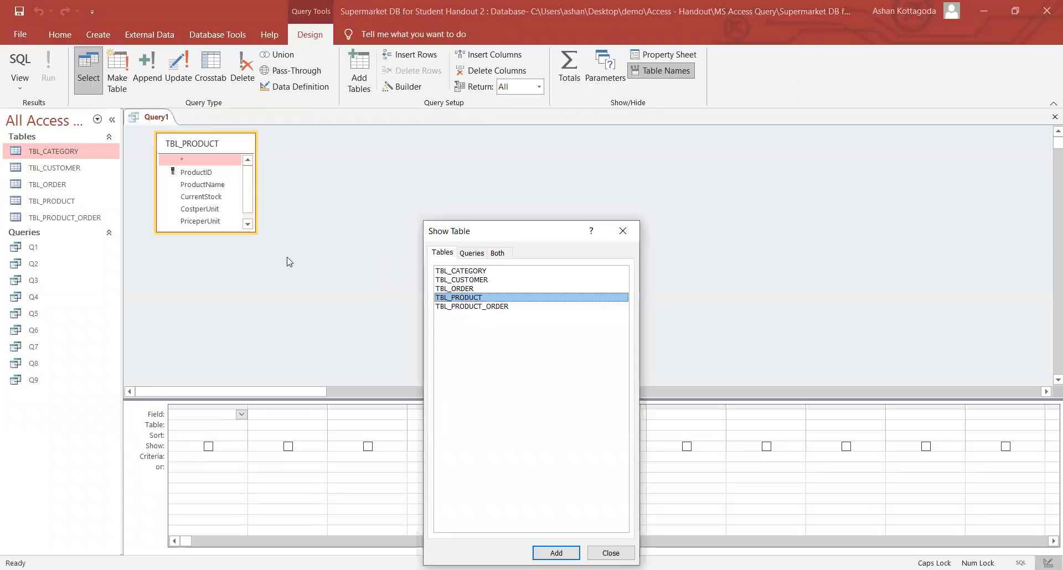
left_click(620, 232)
double_click(237, 186)
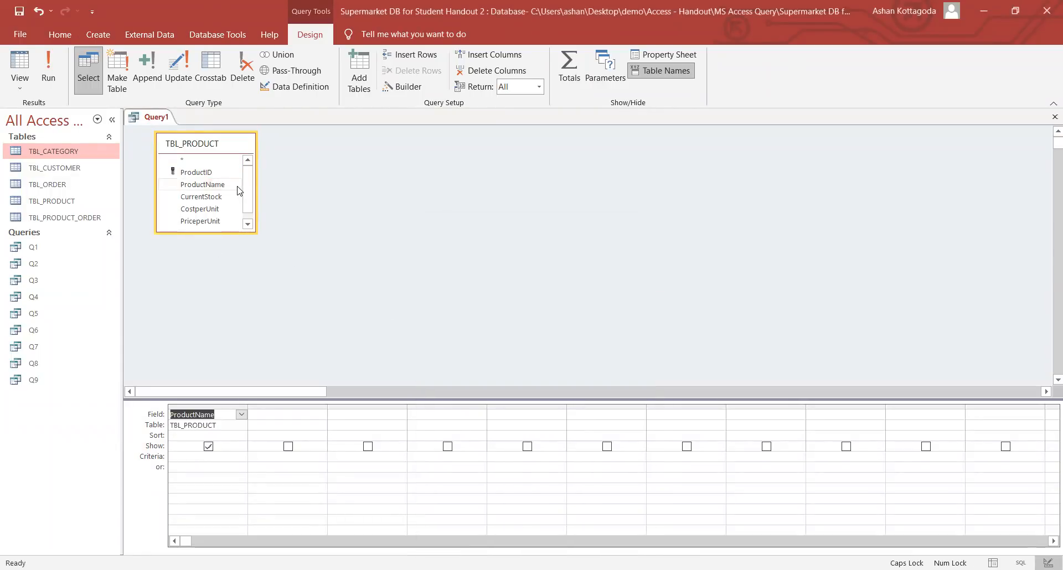
left_click(218, 222)
double_click(218, 222)
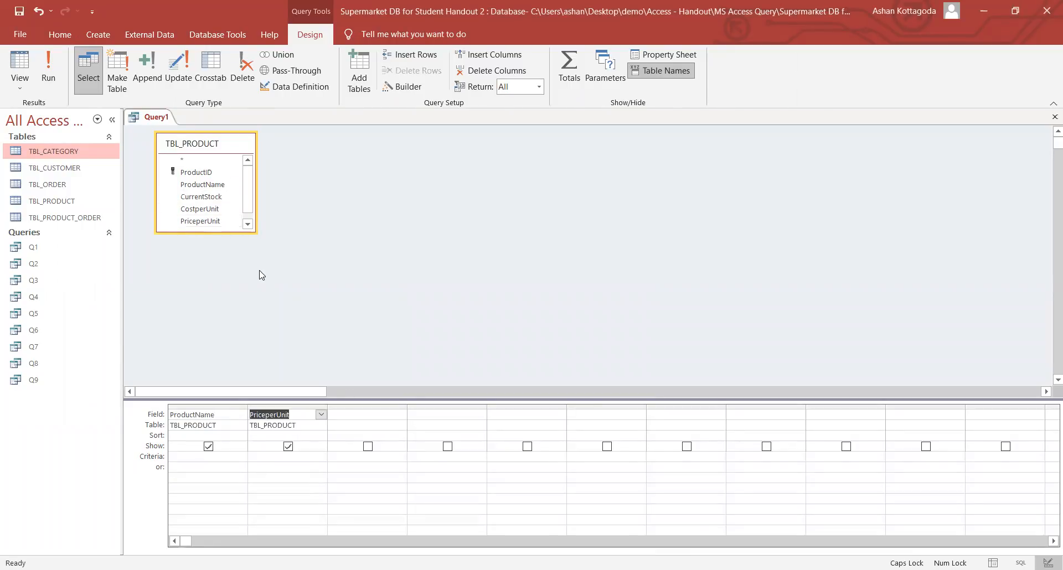
left_click(343, 416)
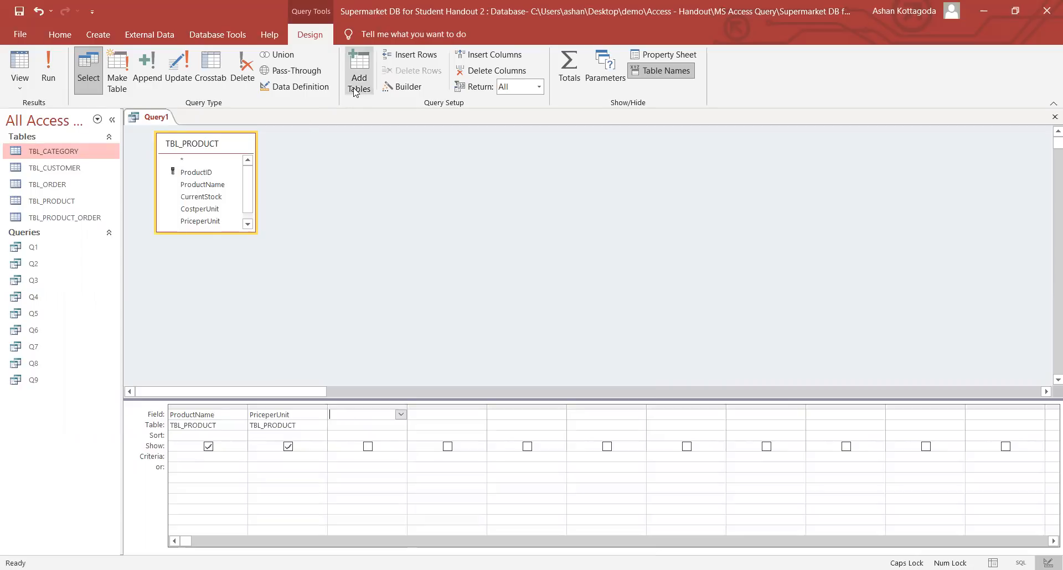
- In the third column's Expression Builder, insert TBL_PRODUCT's PriceperUnit field
left_click(396, 90)
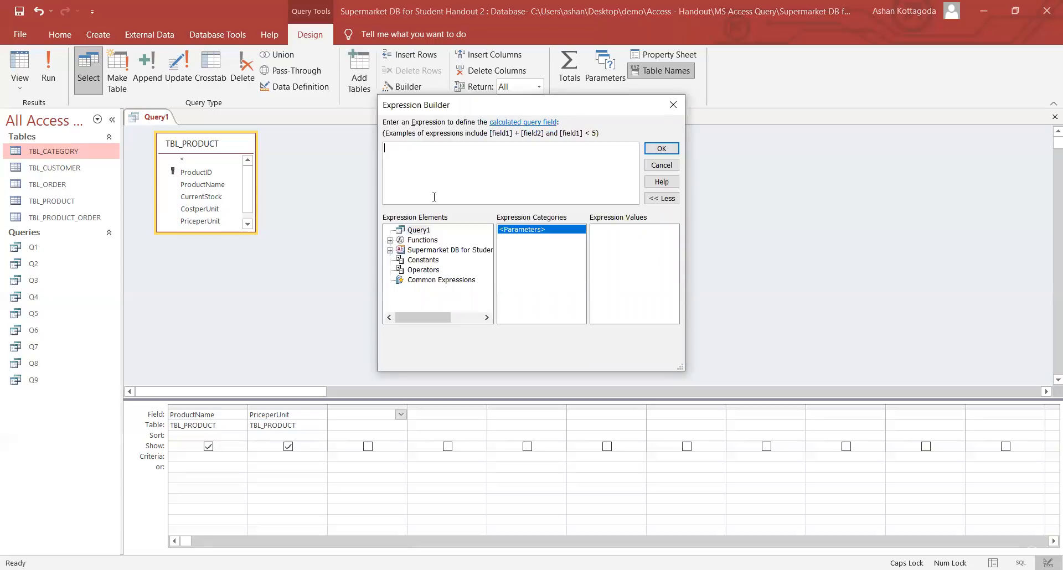
left_click(421, 243)
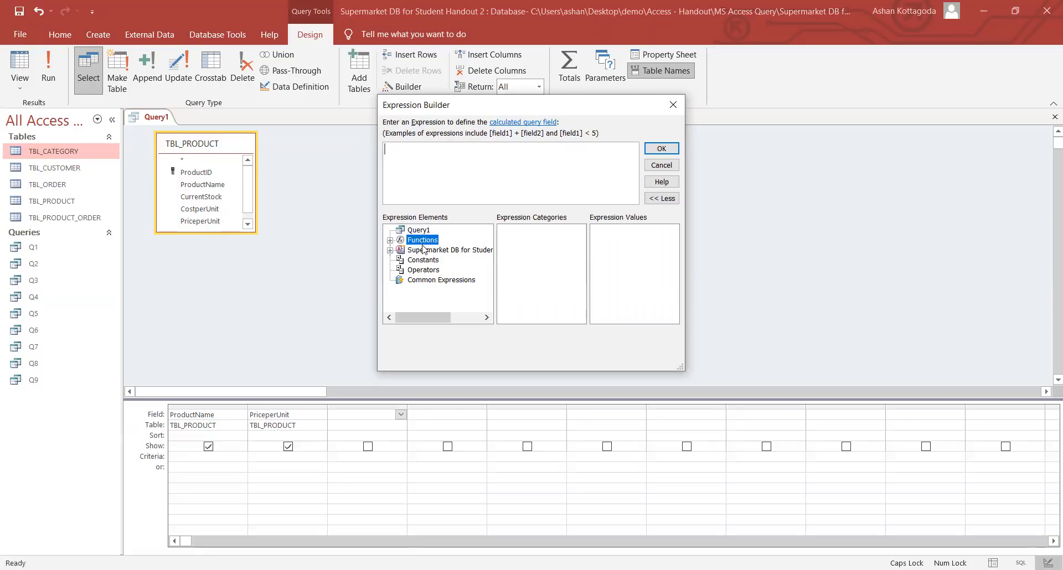
left_click(425, 260)
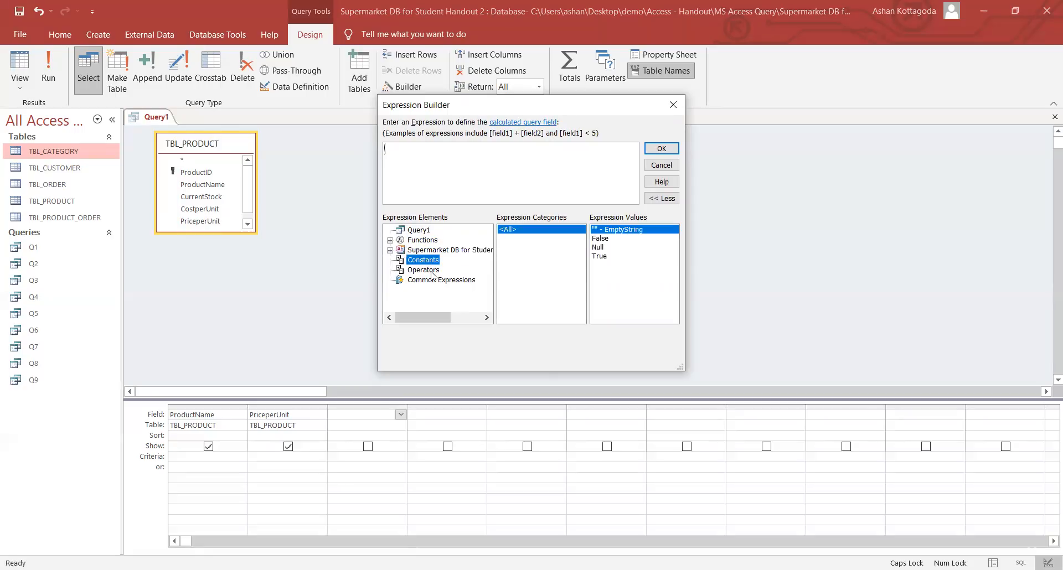
left_click(432, 280)
left_click(421, 250)
left_click(419, 241)
left_click(422, 251)
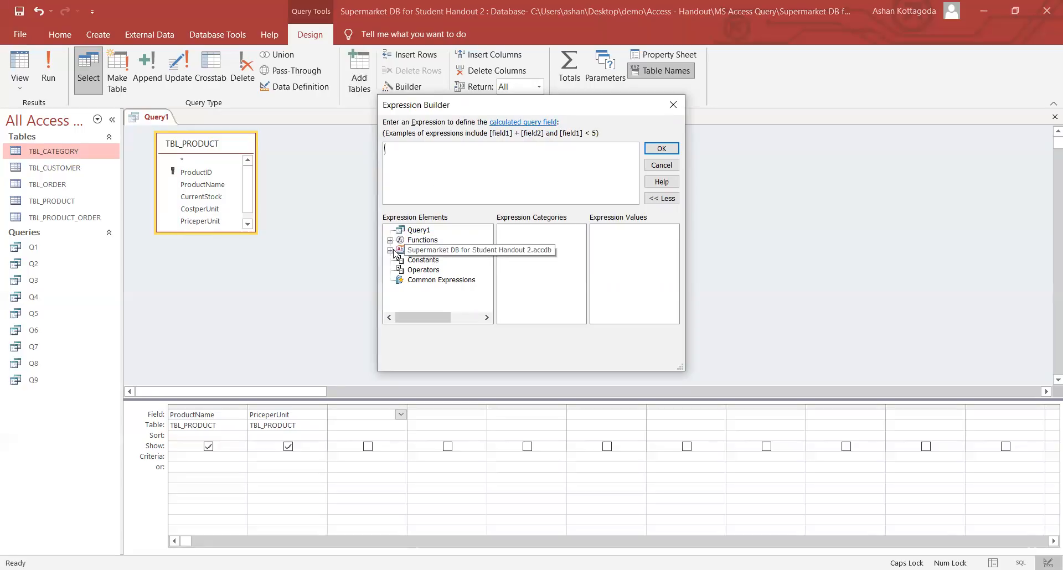
double_click(408, 254)
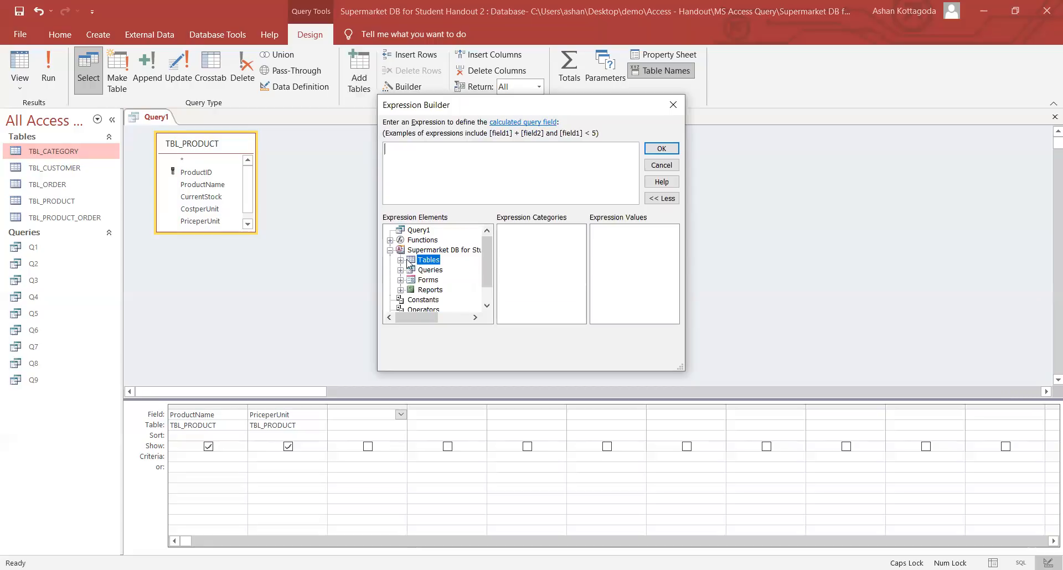
double_click(408, 261)
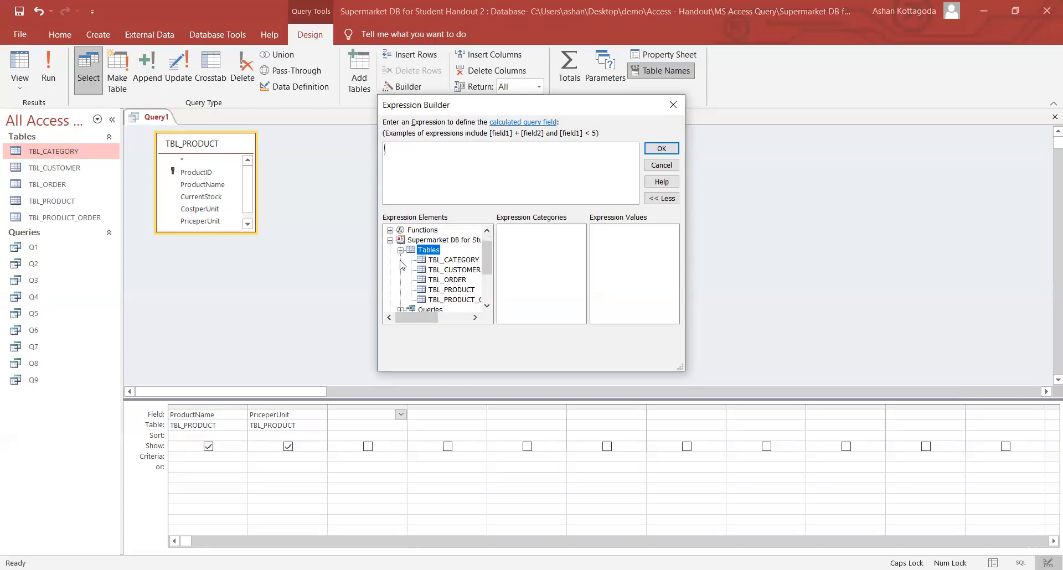
left_click(450, 290)
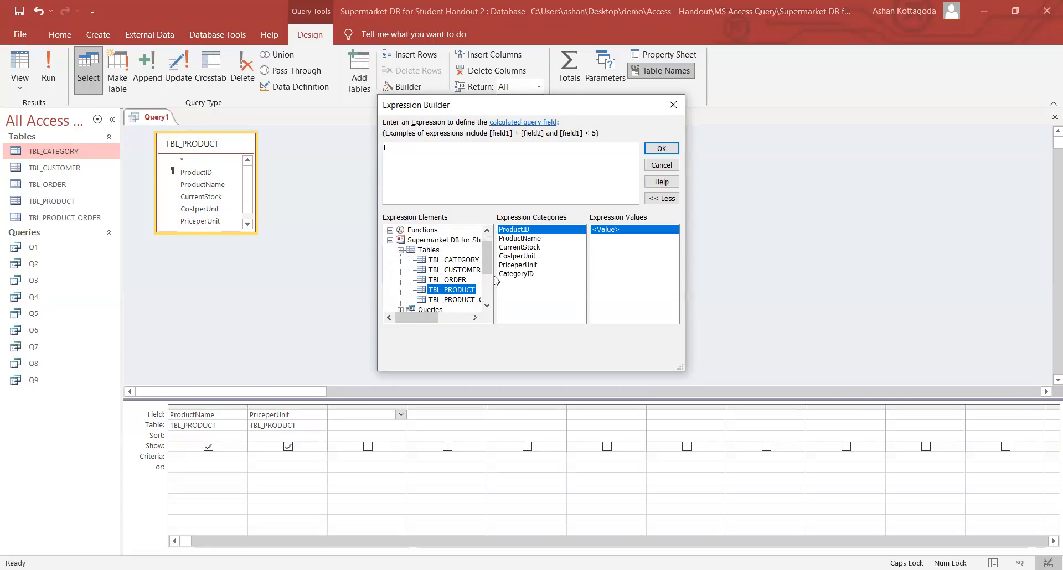
left_click(520, 265)
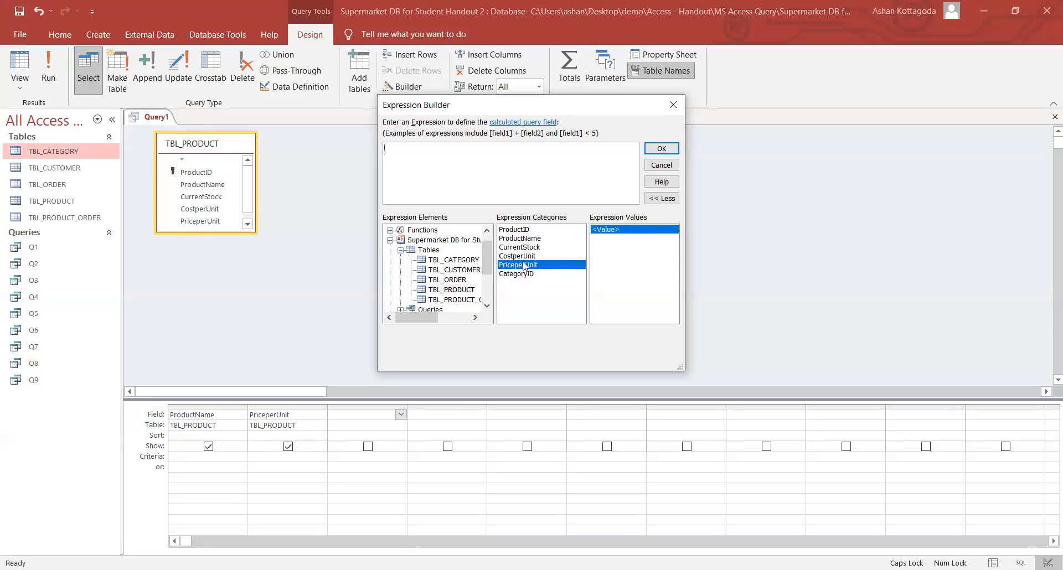
double_click(520, 265)
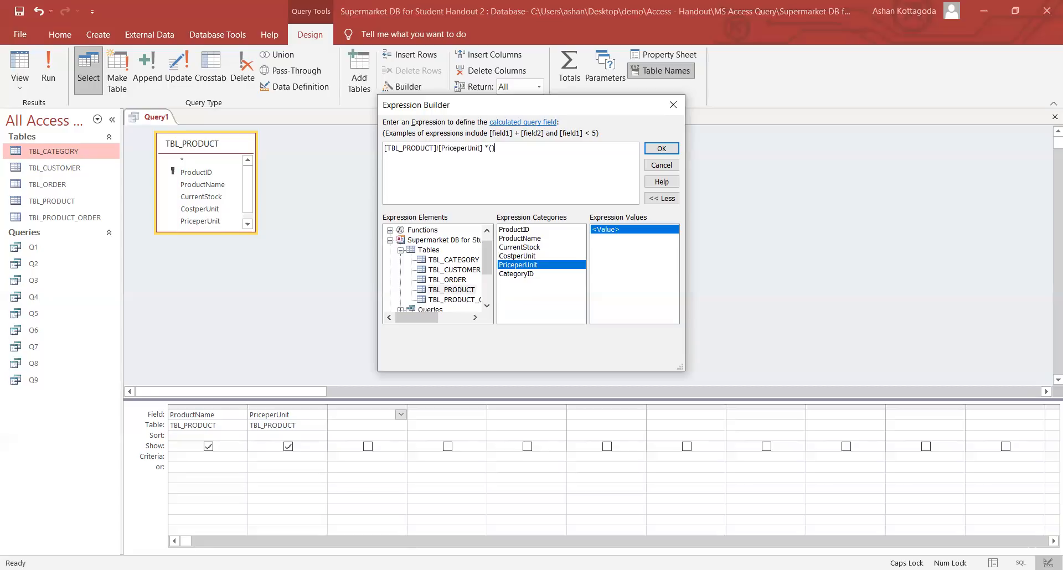
- Complete the expression with *(1+0.2) and accept it as the Expr1 field
type("1+0.2")
left_click(390, 240)
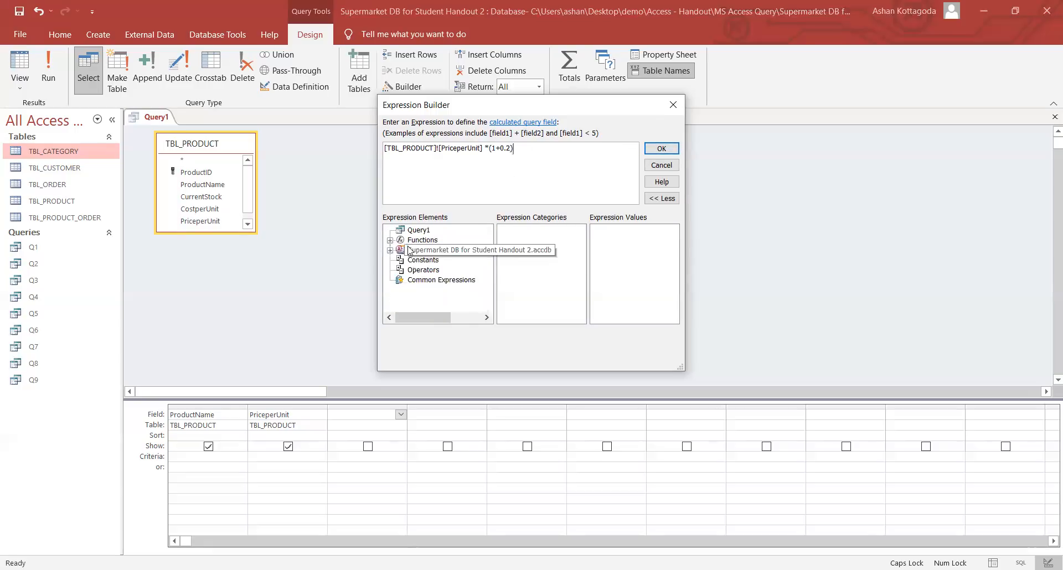
left_click(390, 250)
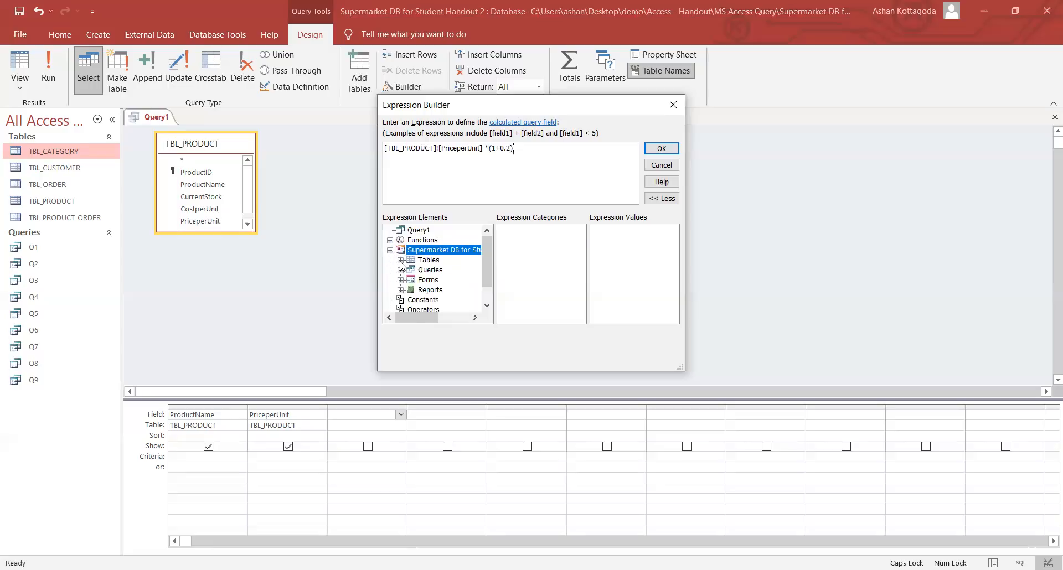
left_click(400, 260)
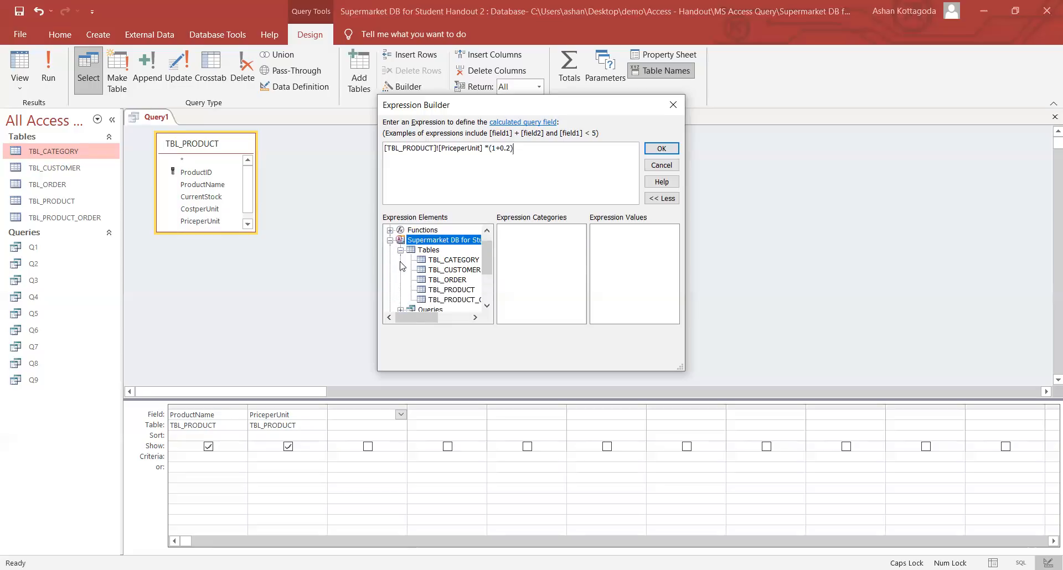
left_click(456, 292)
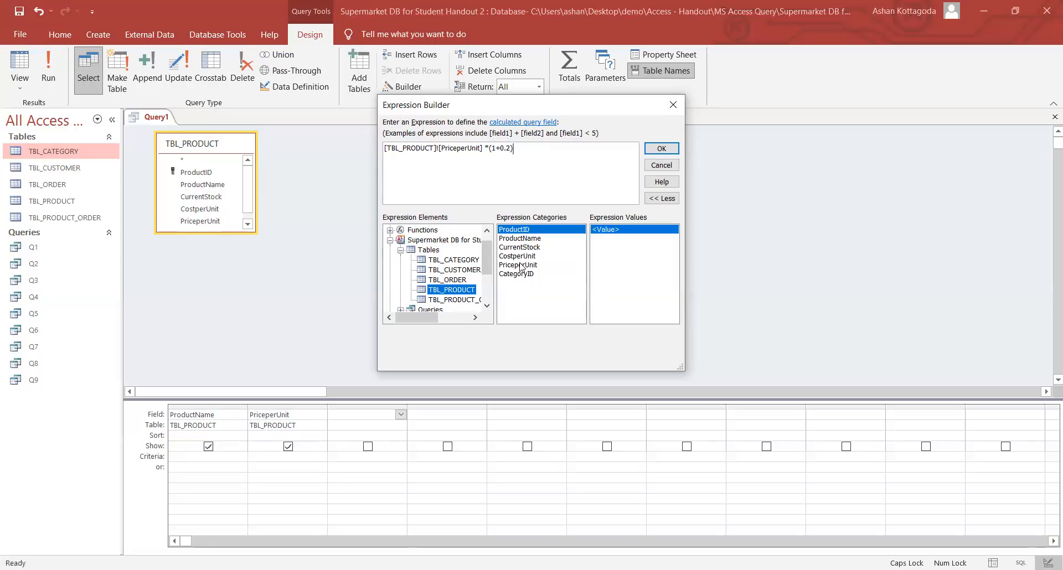
left_click(522, 153)
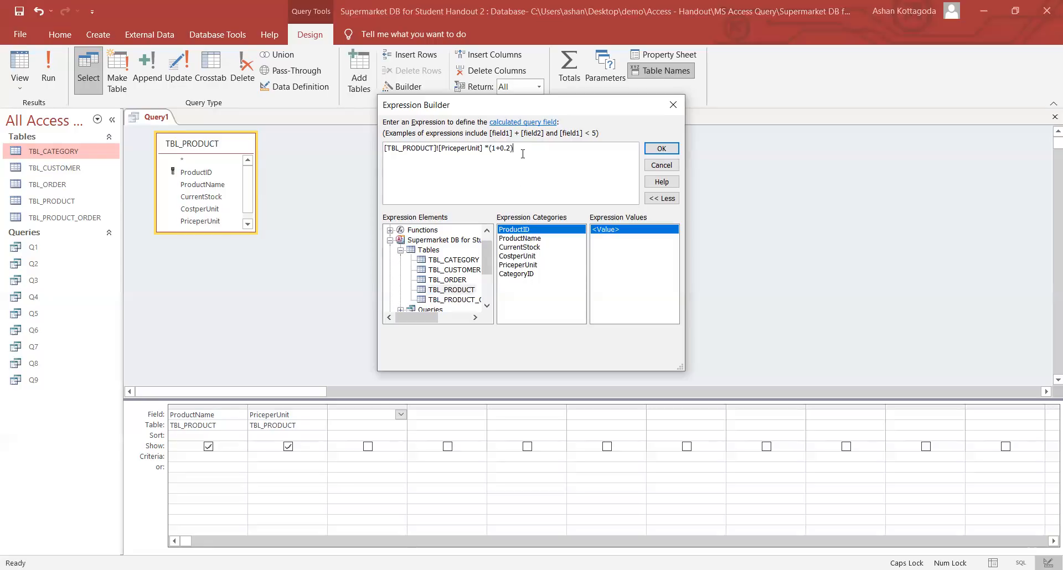
left_click(657, 149)
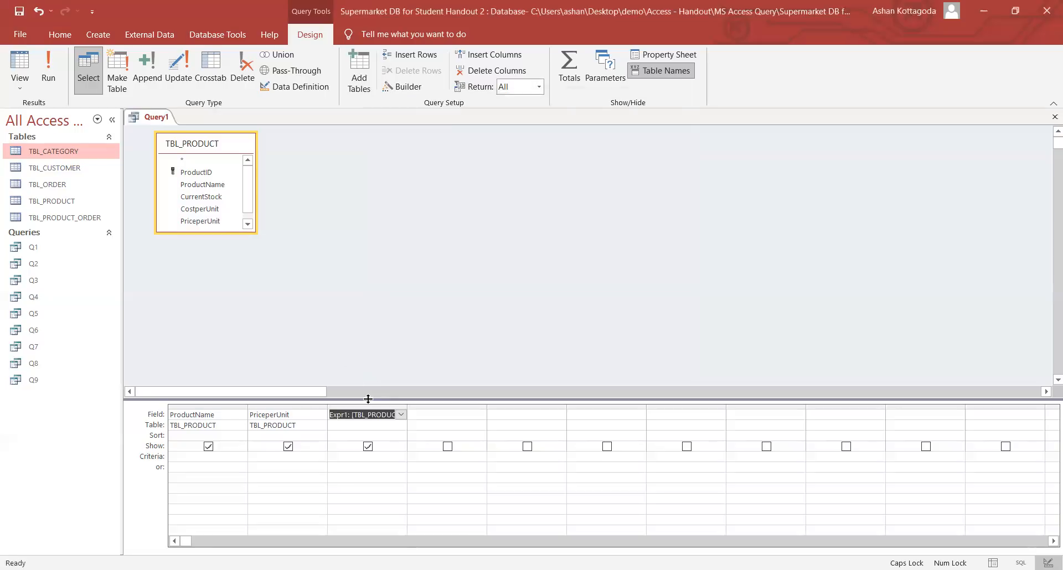
- Widen the Expr1 column, run the query, and verify prices rise 20% (70 → 84, 252)
left_click_drag(408, 406, 555, 406)
left_click(479, 416)
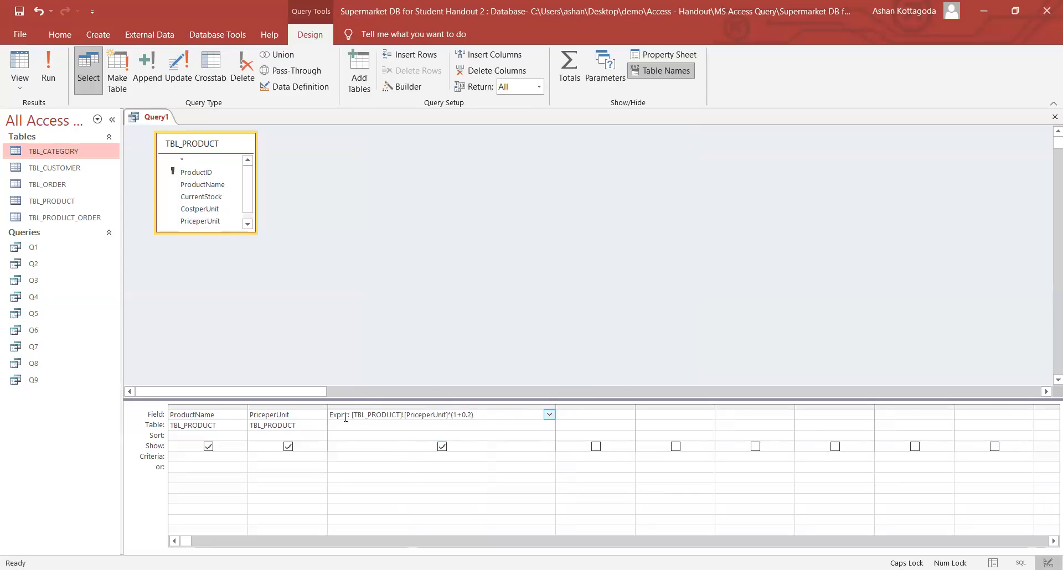
left_click(49, 70)
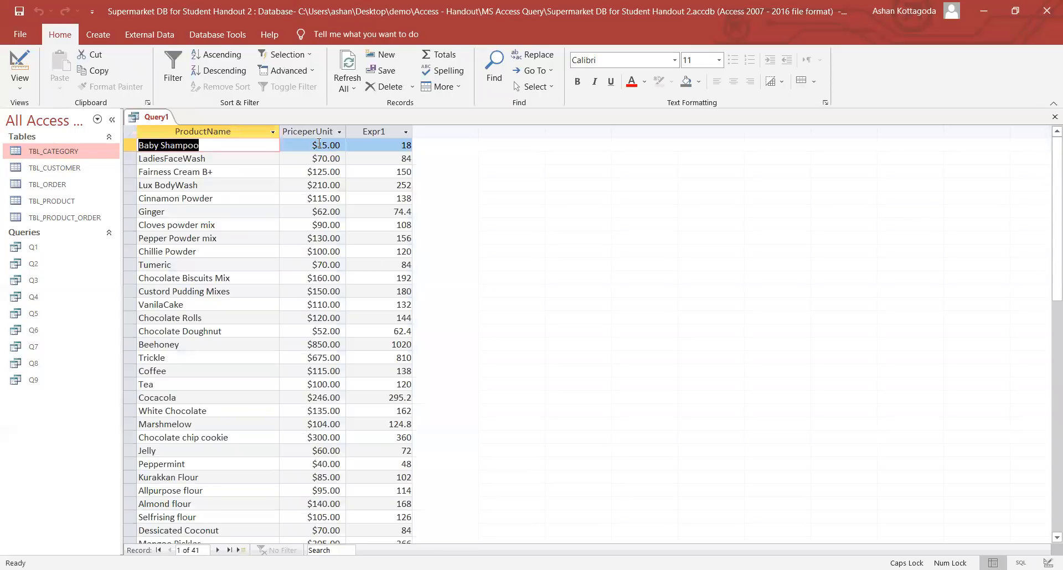
left_click_drag(401, 145, 411, 145)
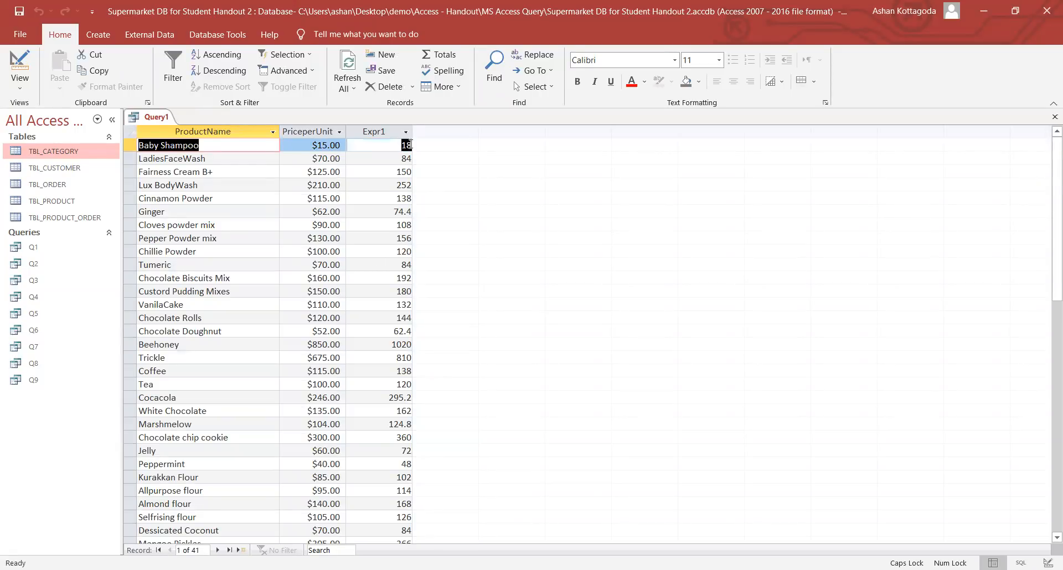
left_click_drag(315, 158, 327, 159)
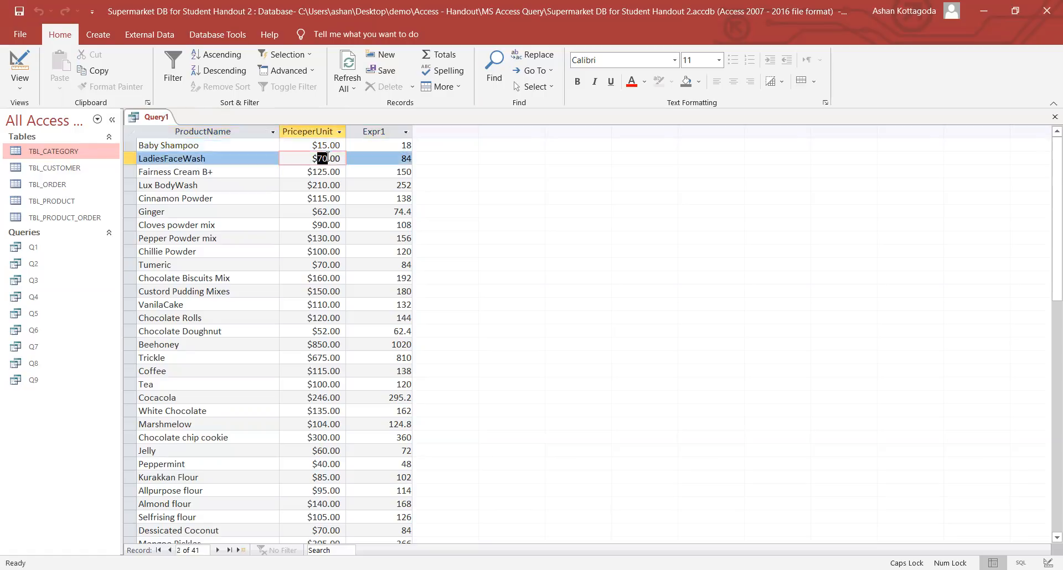
left_click_drag(400, 157, 412, 157)
left_click(375, 182)
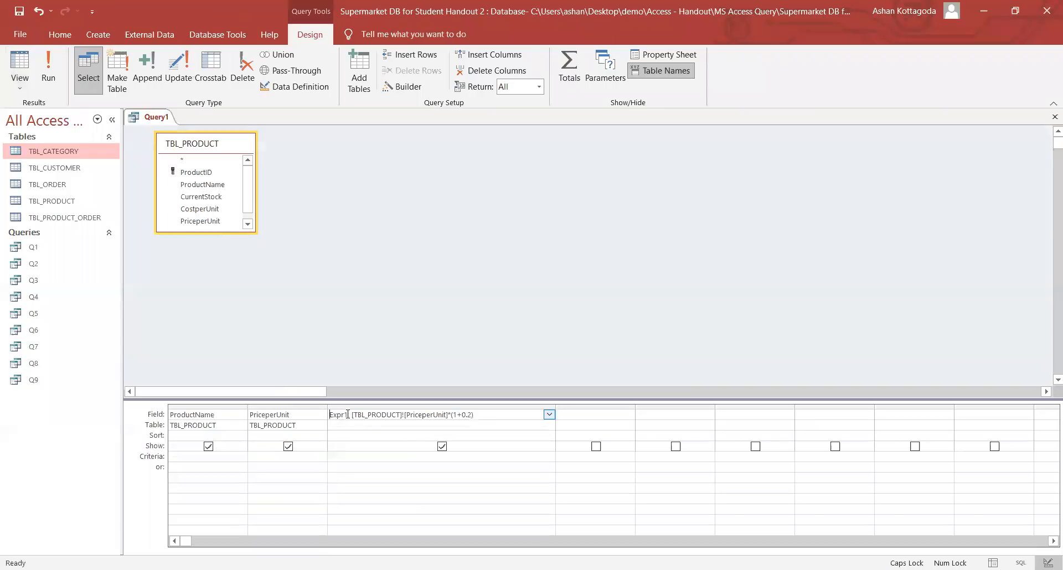
- Rename the Expr1 calculated column to 'New Product Price'
double_click(348, 414)
type("n")
key("BackSpace")
type("New Product Price")
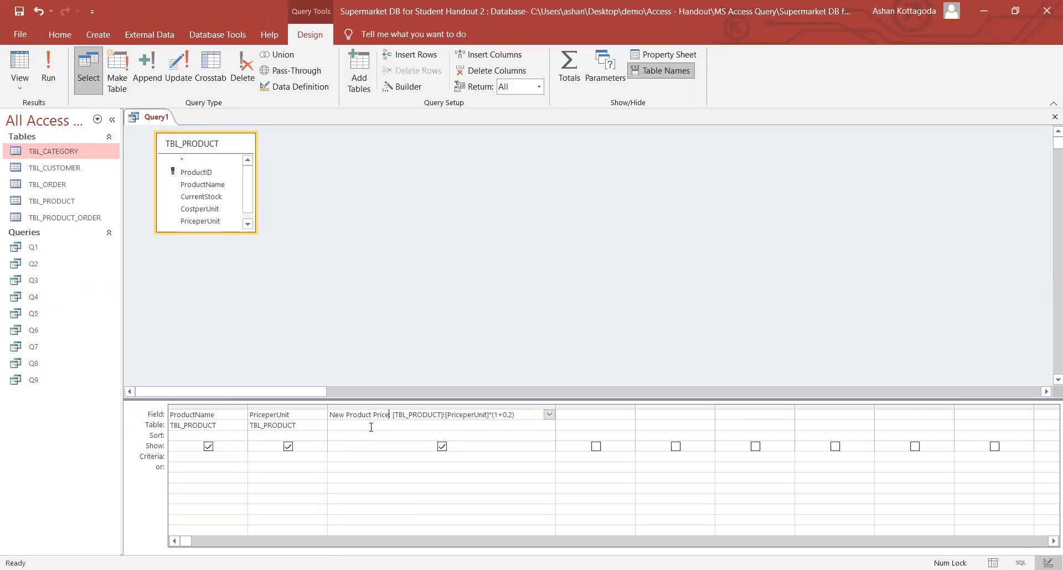
left_click(371, 428)
- Rerun the query, check the New Product Price values, and return to design
left_click(50, 67)
left_click(397, 145)
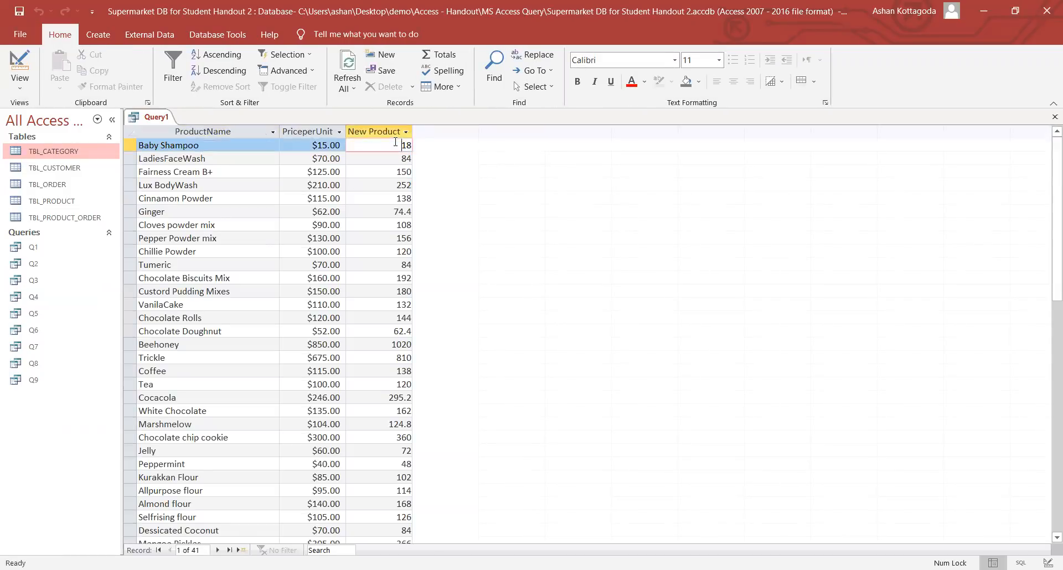
left_click(396, 160)
left_click(396, 171)
left_click(396, 185)
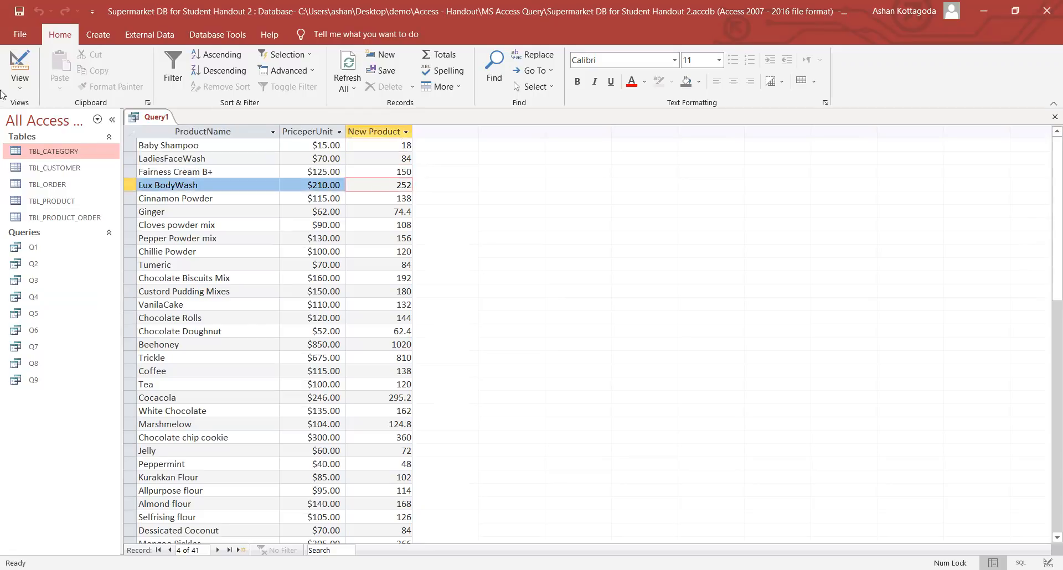
left_click(16, 83)
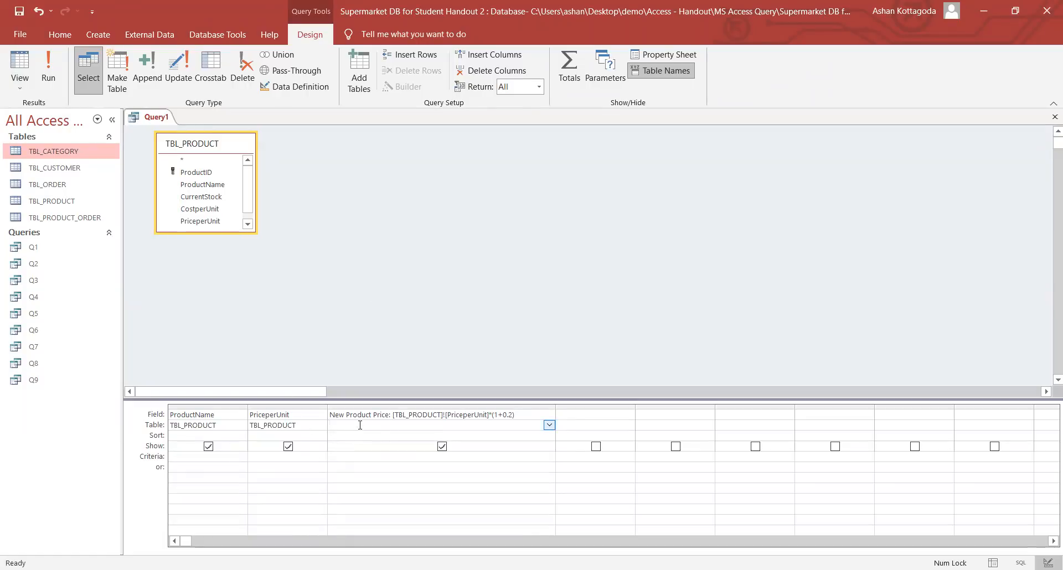
- Set the New Product Price field's Format property to Currency and rerun the query
left_click(437, 321)
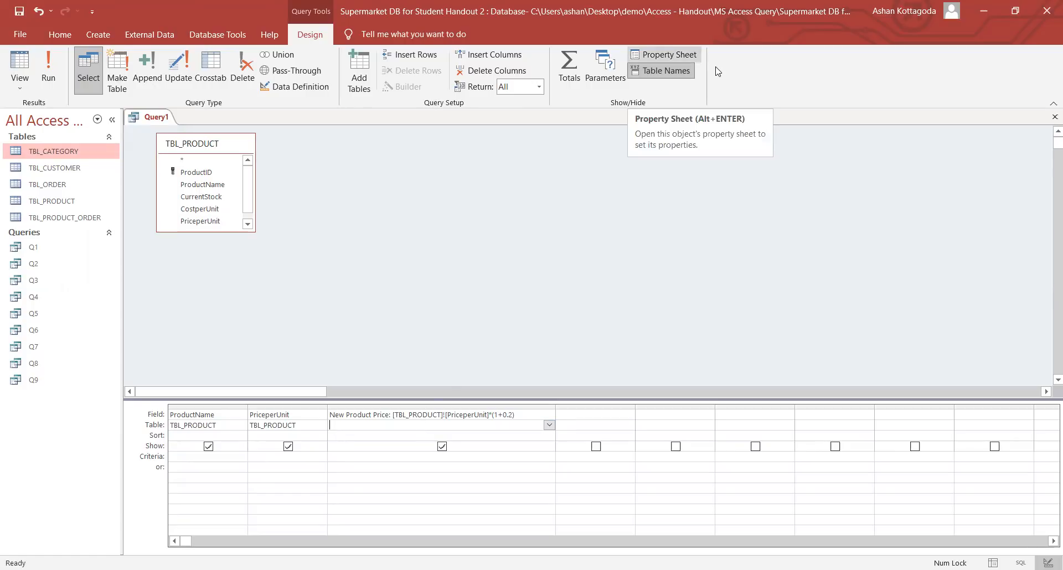
left_click(670, 55)
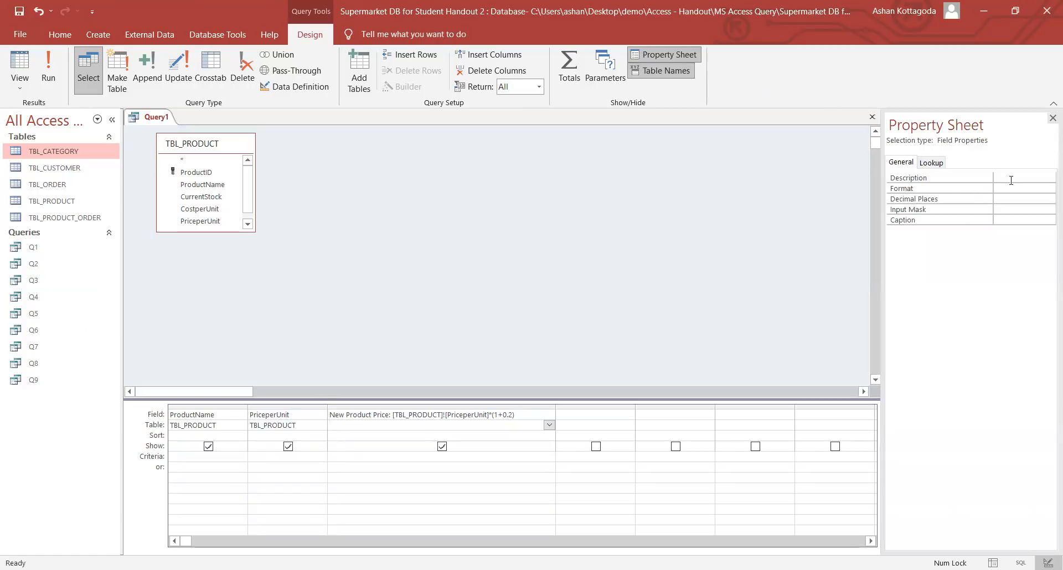
left_click(1048, 188)
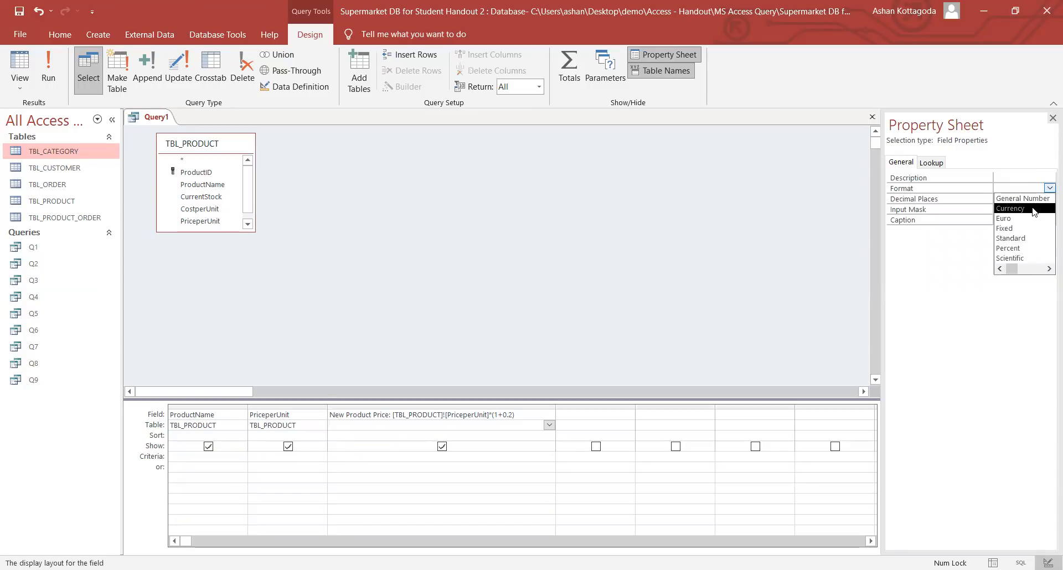
left_click(1052, 118)
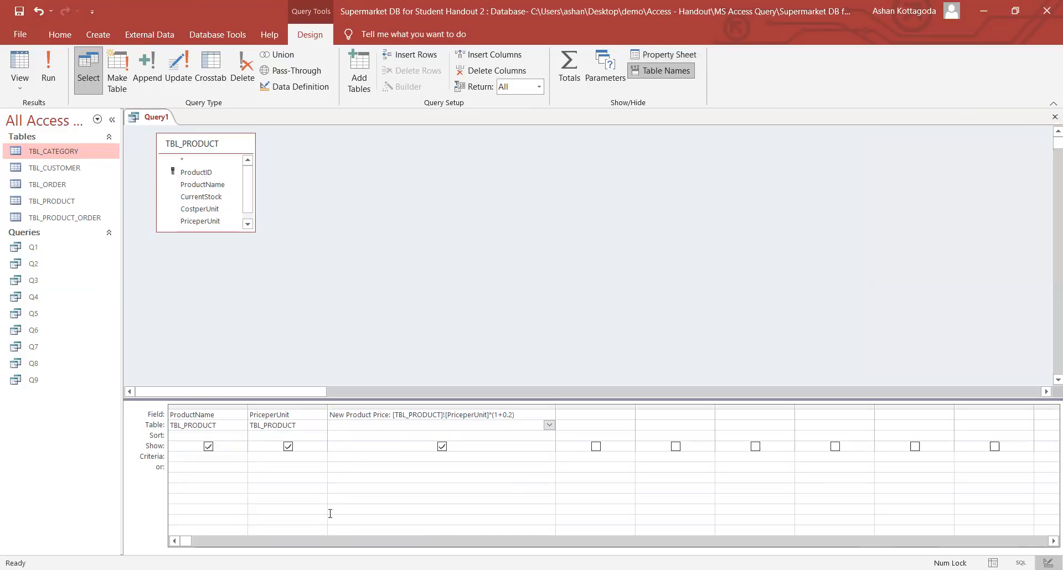
left_click(368, 425)
left_click(690, 61)
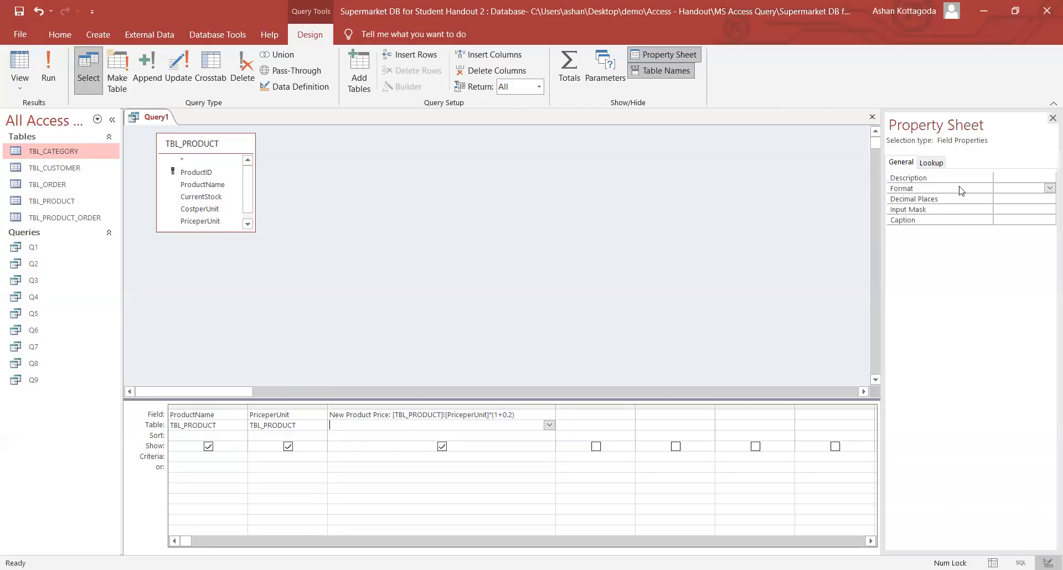
left_click(1046, 190)
left_click(1049, 189)
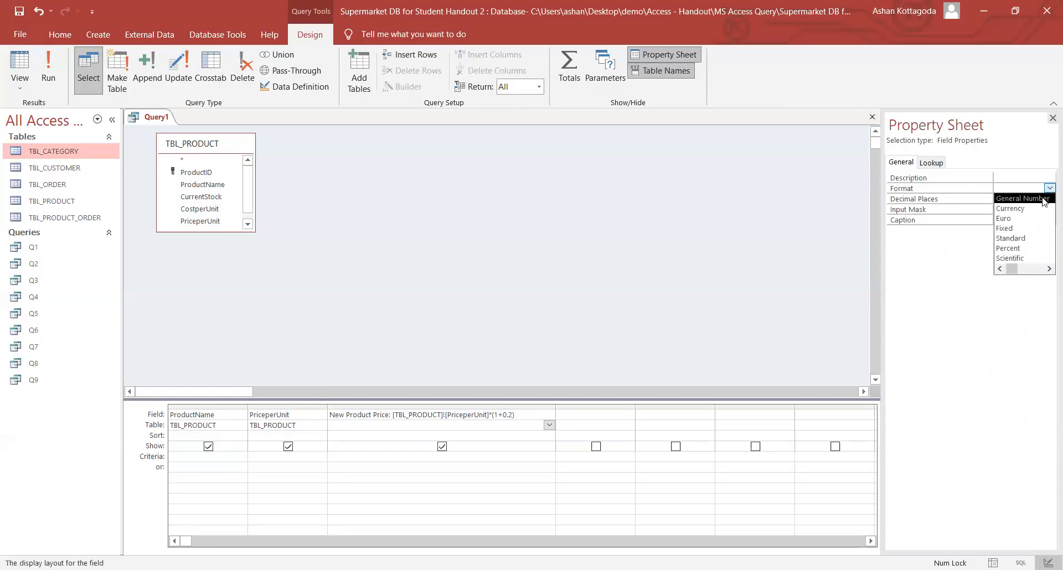
left_click(1035, 206)
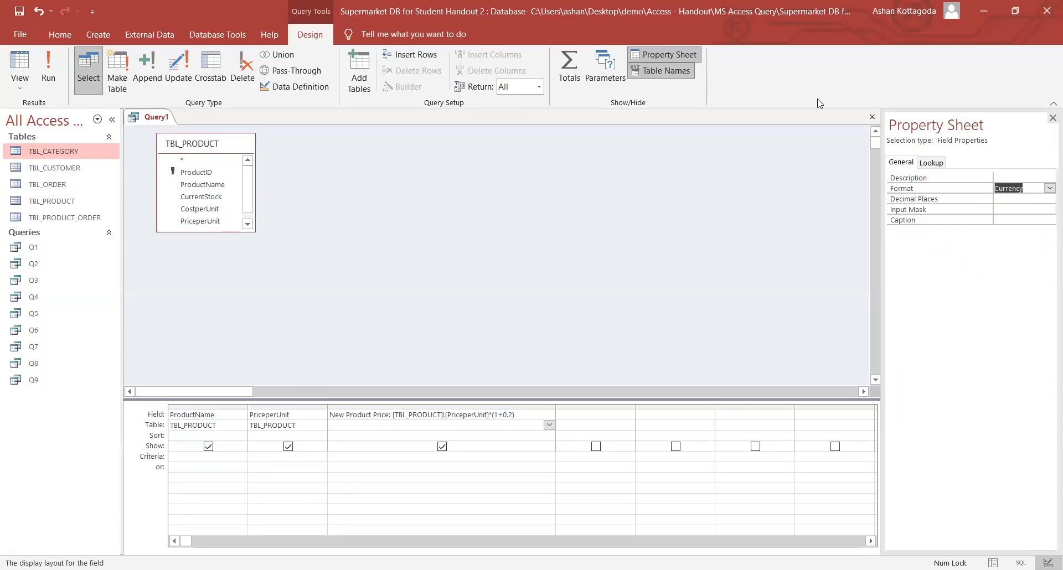
left_click(1050, 120)
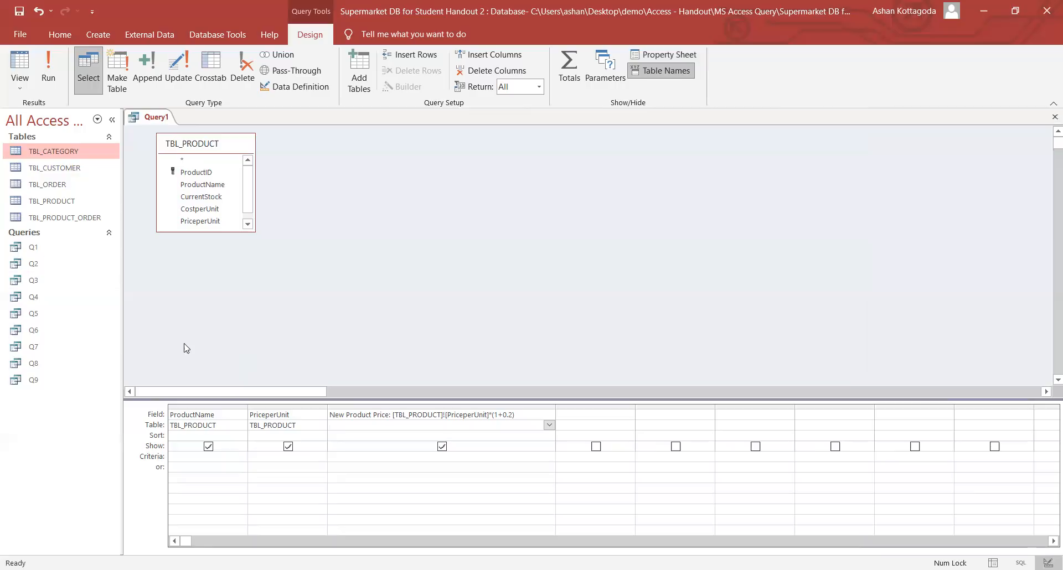
left_click(46, 78)
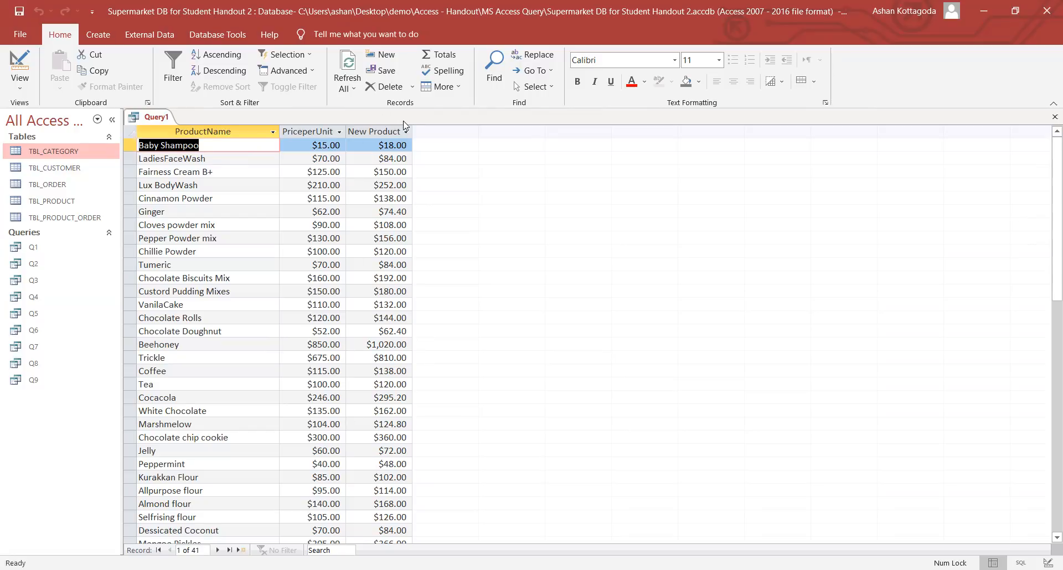
- Widen the New Product Price results column and return to Design View
left_click_drag(413, 132, 448, 137)
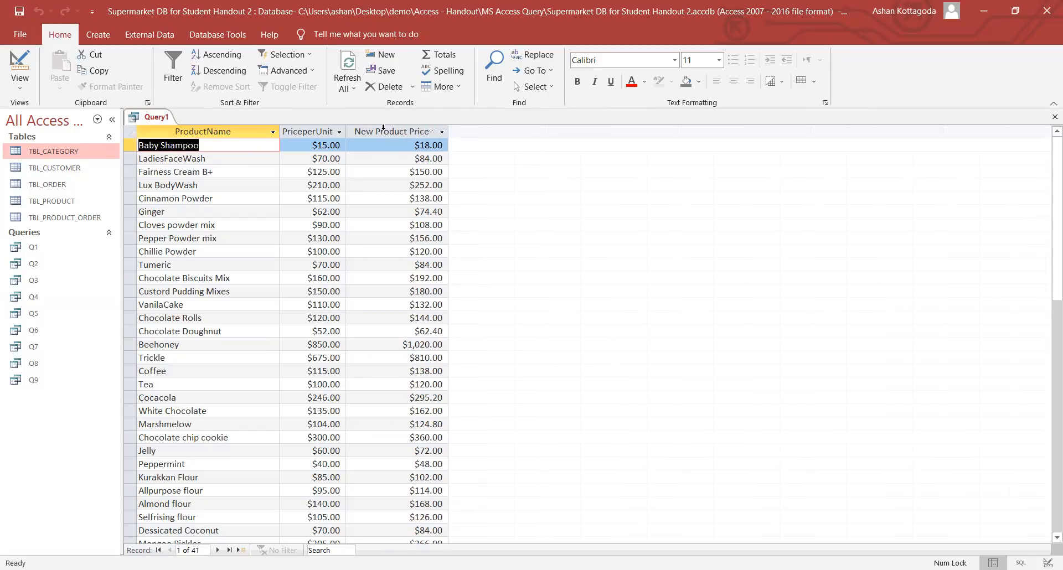
left_click(406, 185)
key("Down")
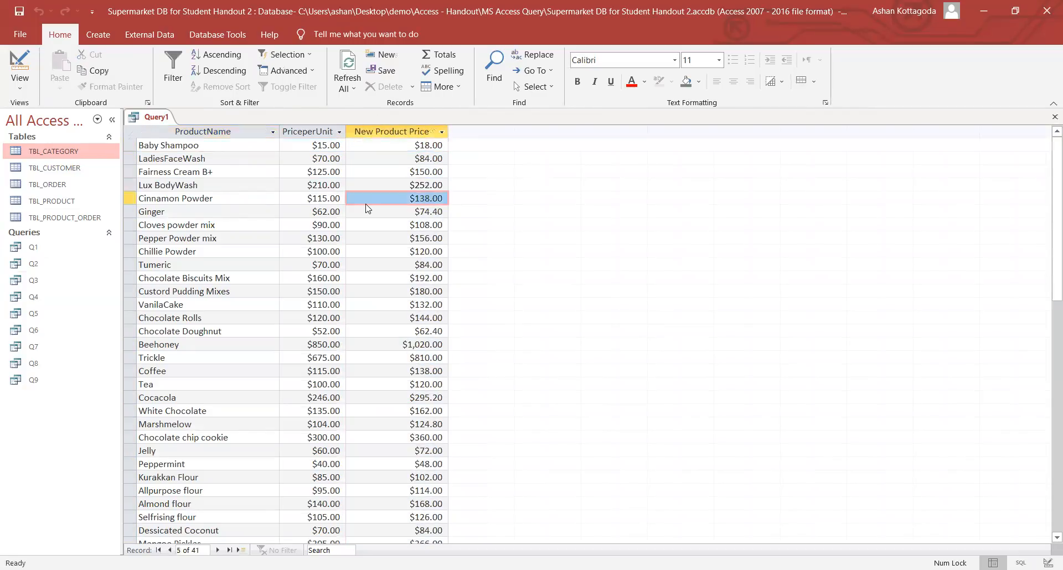
left_click(6, 84)
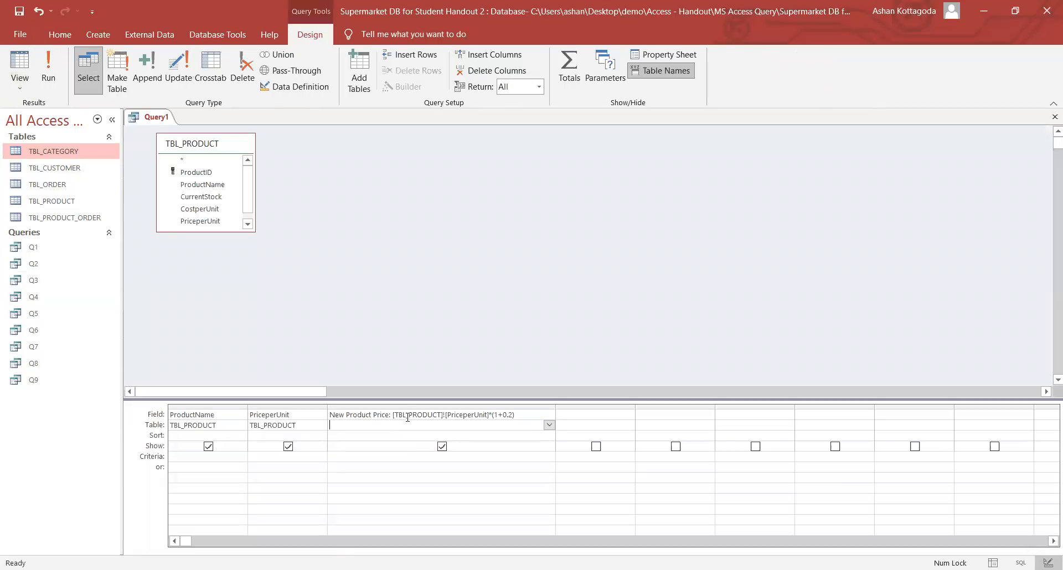
- Review the *(1+0.2) expression in the Expression Builder and accept it unchanged
left_click(472, 416)
left_click(410, 88)
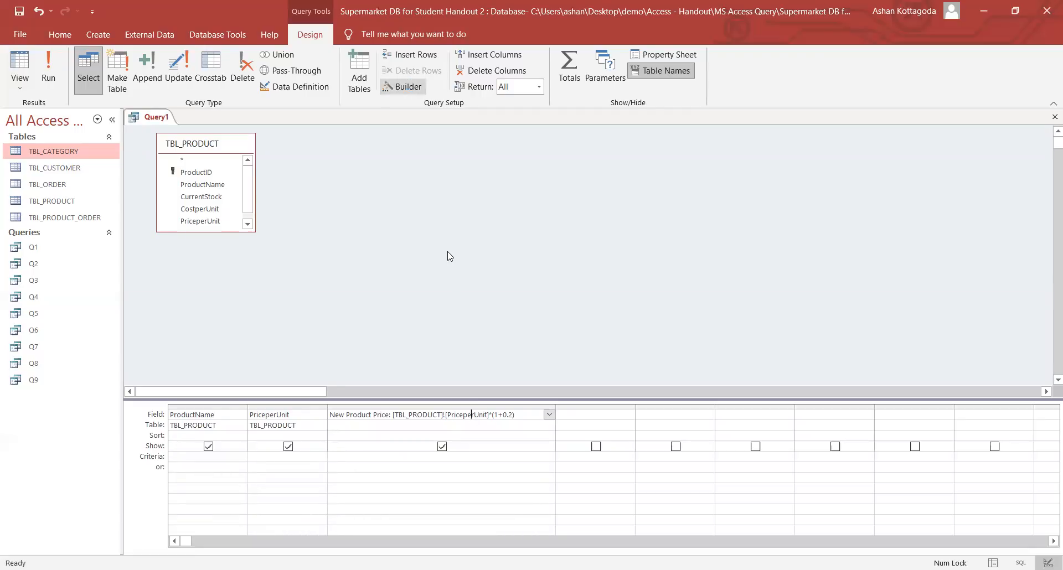
left_click_drag(545, 148, 579, 151)
left_click(580, 149)
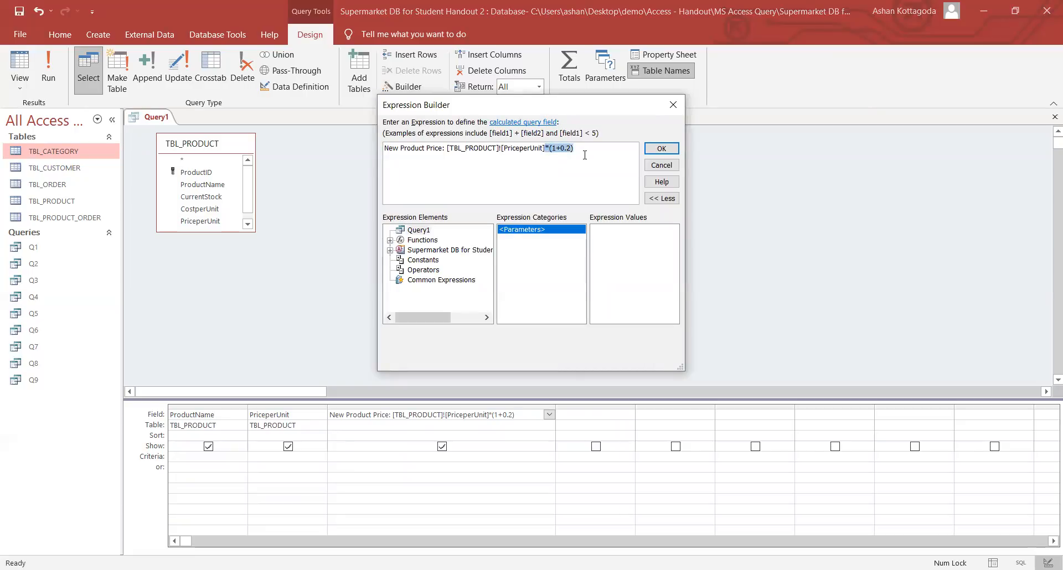
left_click(676, 152)
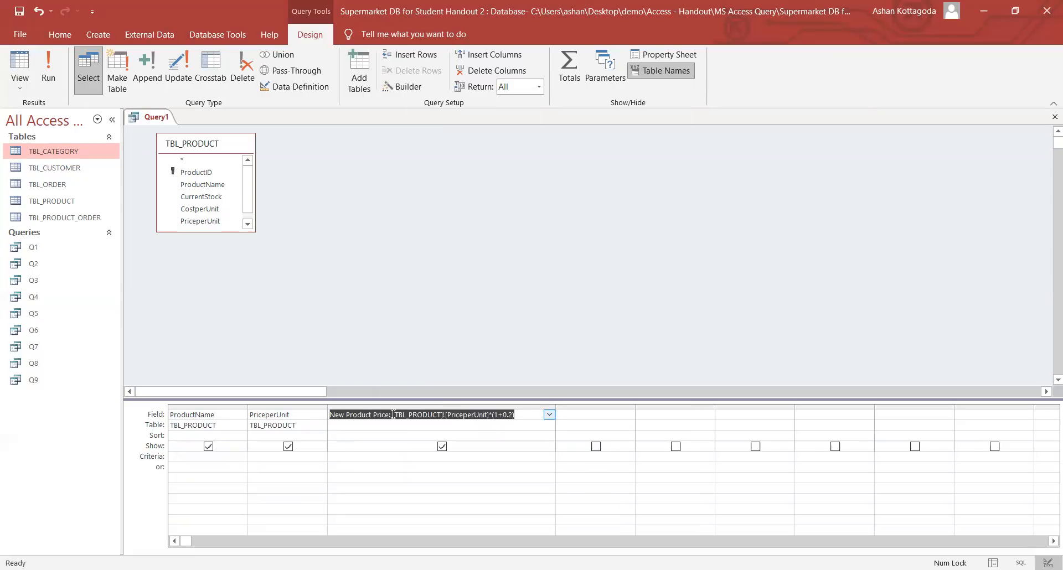
- Confirm in the Property Sheet that New Product Price is still Currency formatted
left_click(389, 415)
left_click_drag(388, 416, 330, 415)
left_click(355, 424)
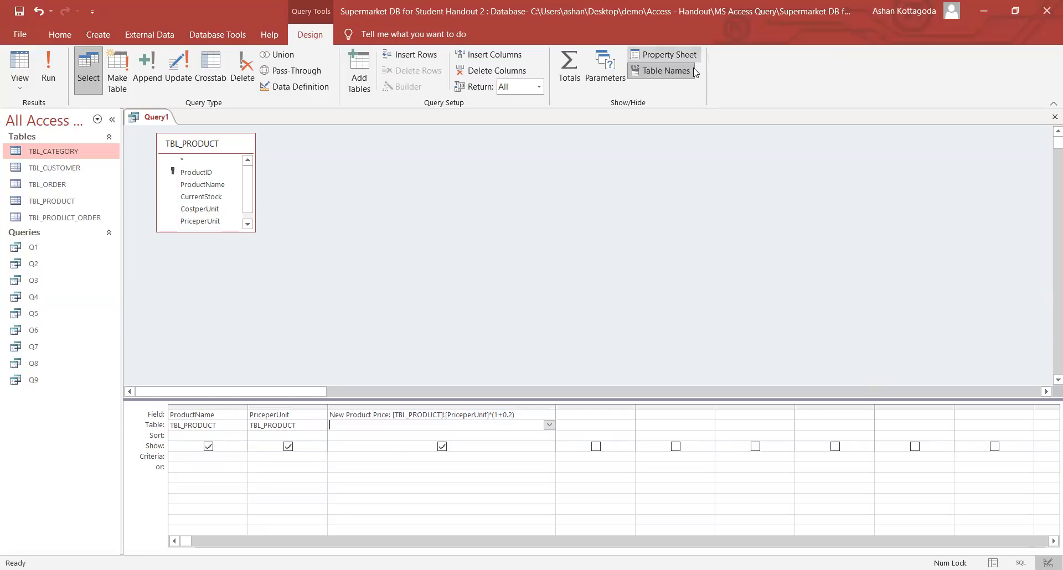
left_click(664, 54)
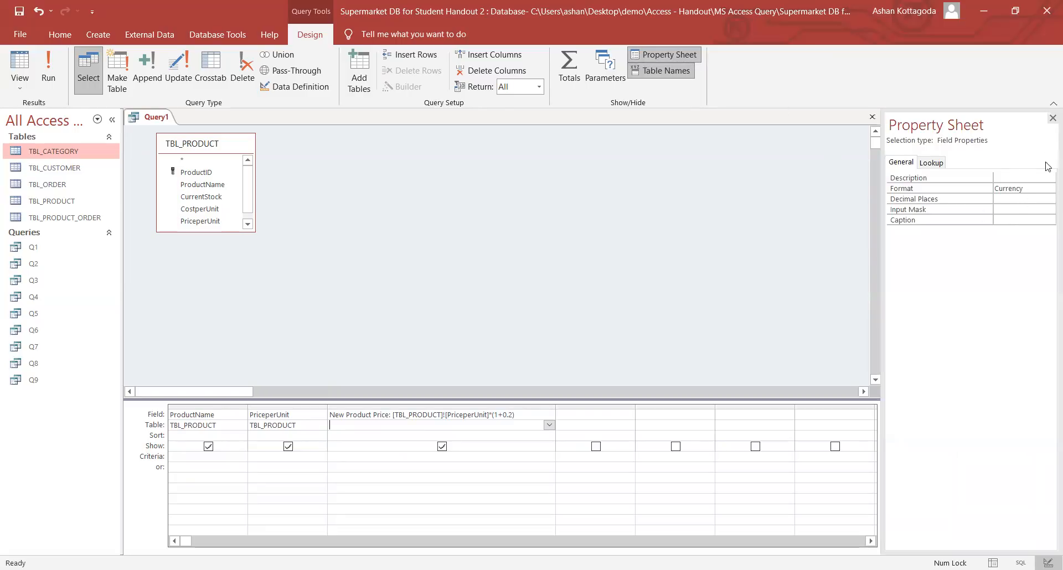
left_click(1053, 118)
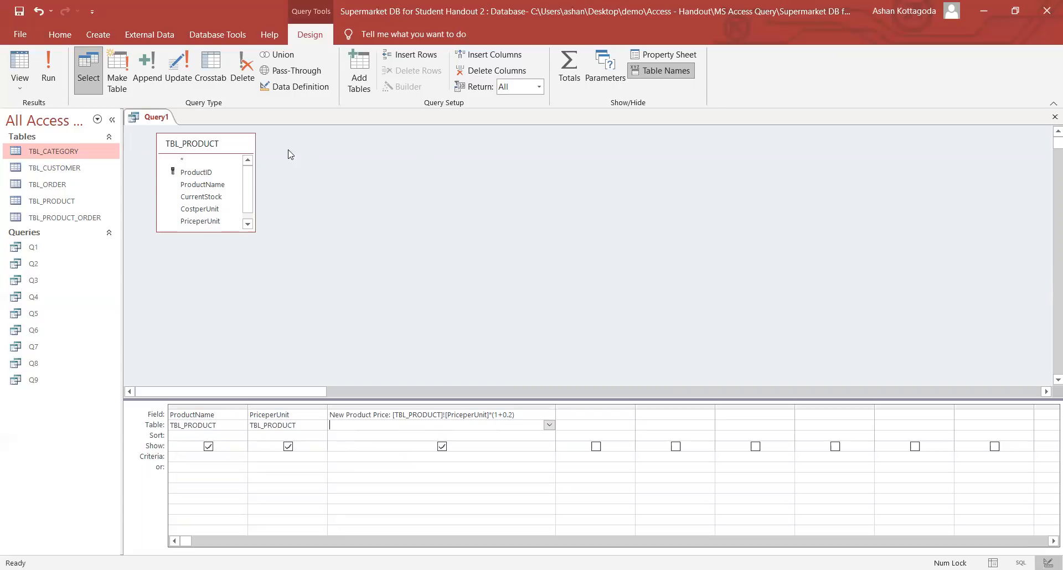
- Save the price query as Q10 and close its tab
right_click(154, 121)
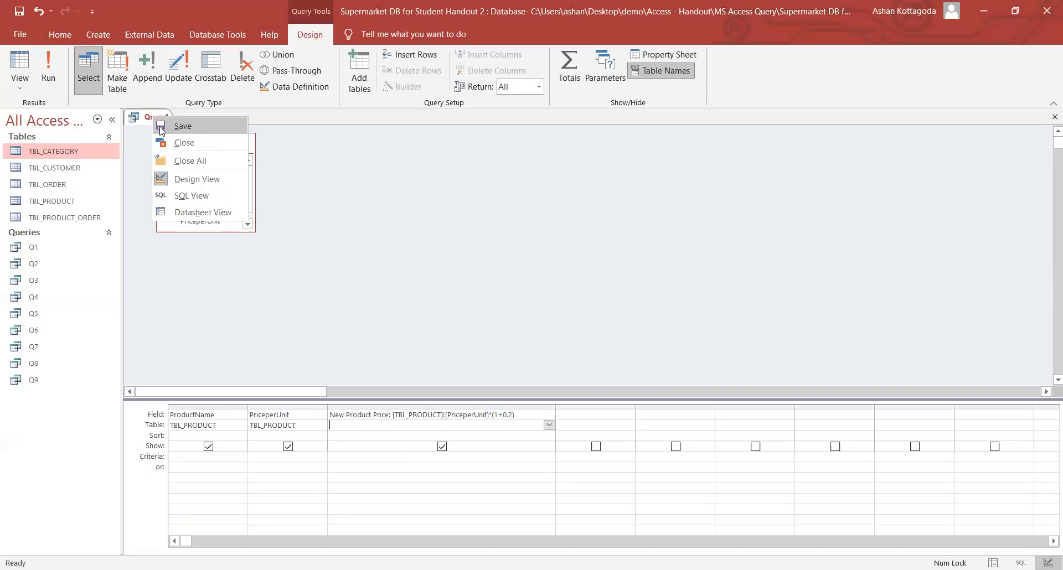
left_click(161, 127)
key("Caps_Lock")
type("Q10")
left_click(533, 227)
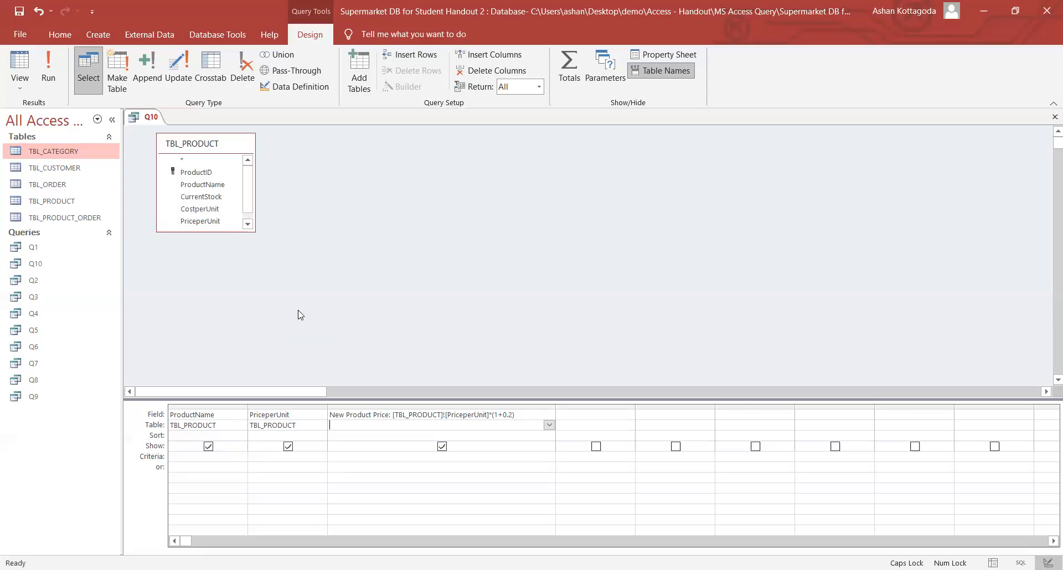
right_click(148, 123)
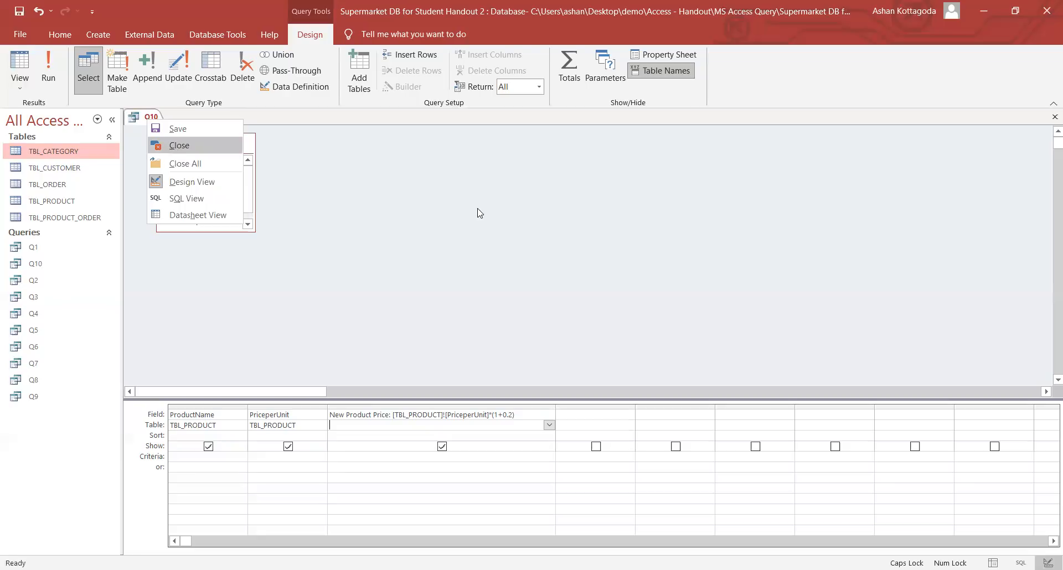
key("Return")
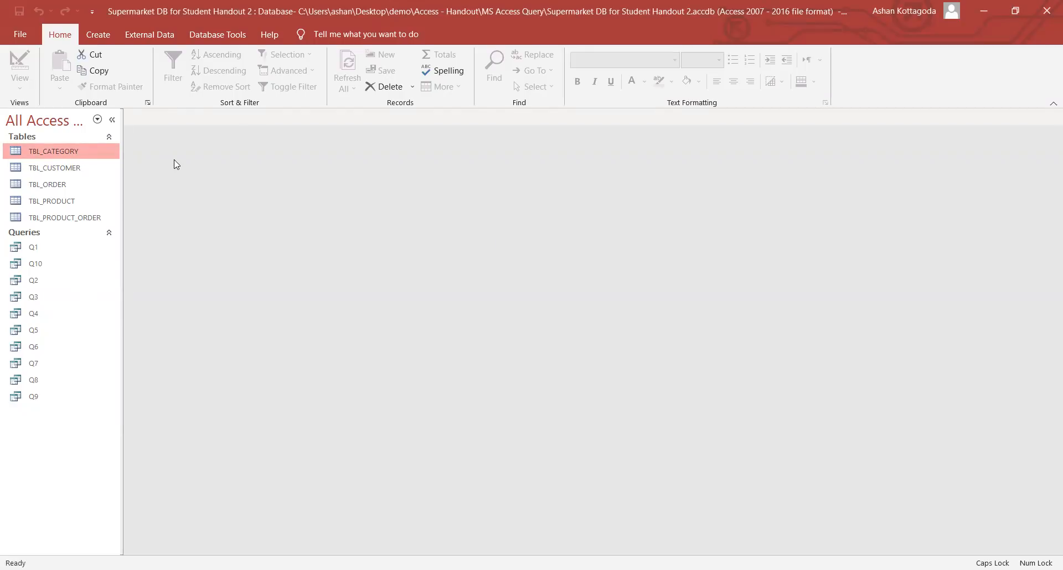
- Create a new TBL_PRODUCT query with ProductName, PriceperUnit and CostperUnit, and widen the fourth column
left_click(111, 44)
left_click(224, 78)
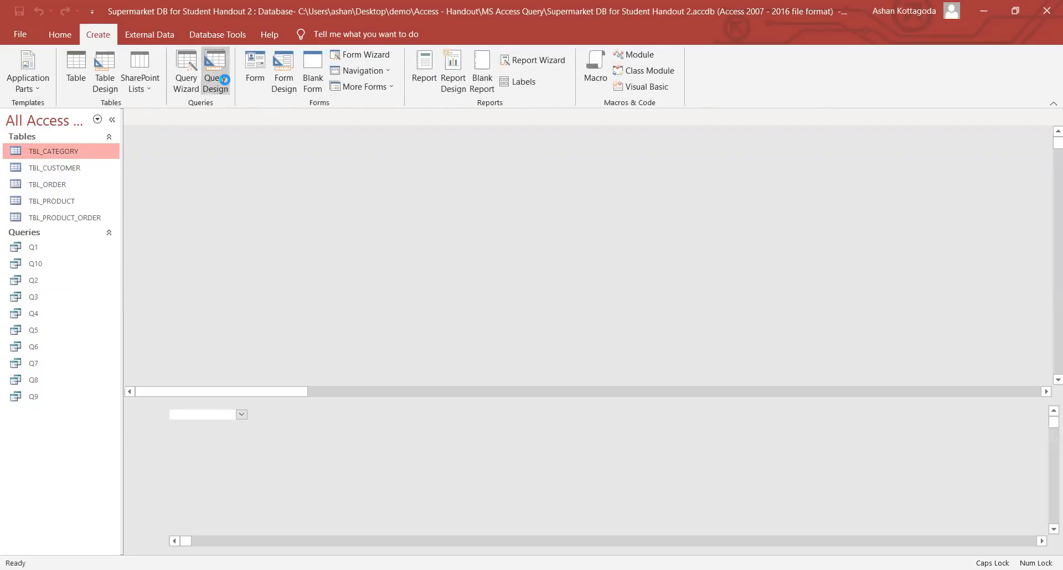
double_click(503, 298)
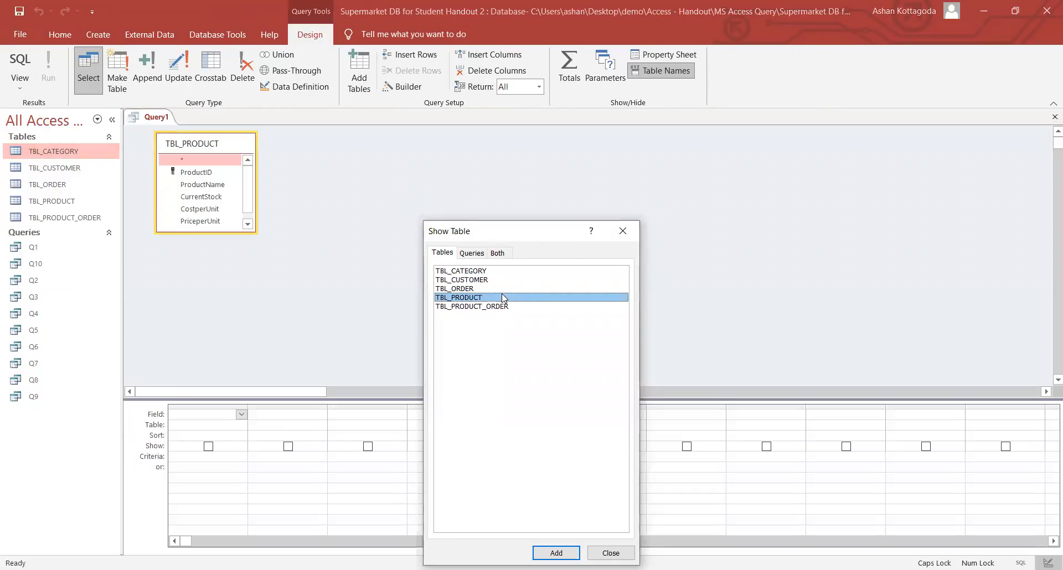
left_click(623, 231)
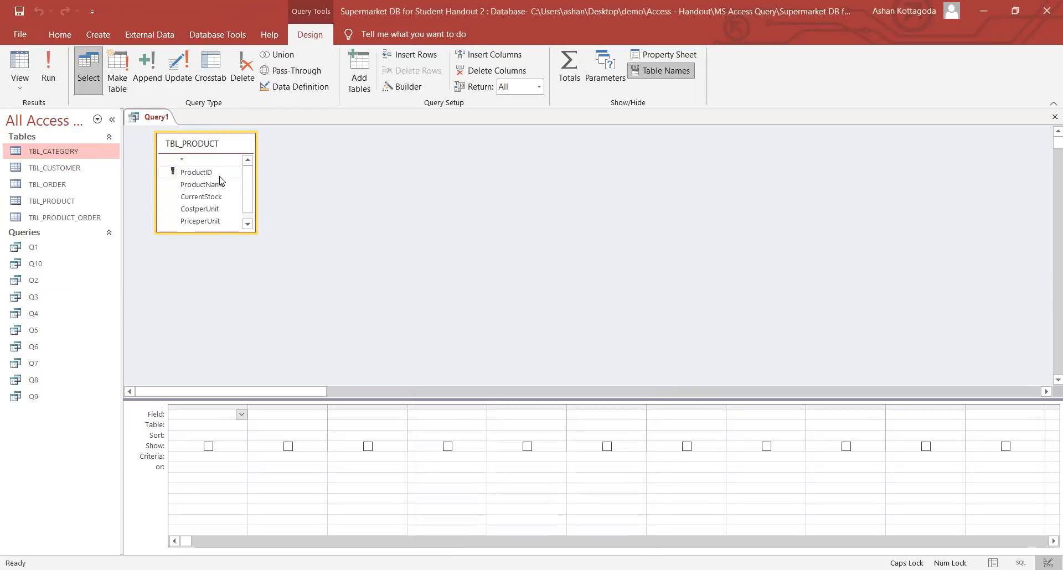
double_click(202, 184)
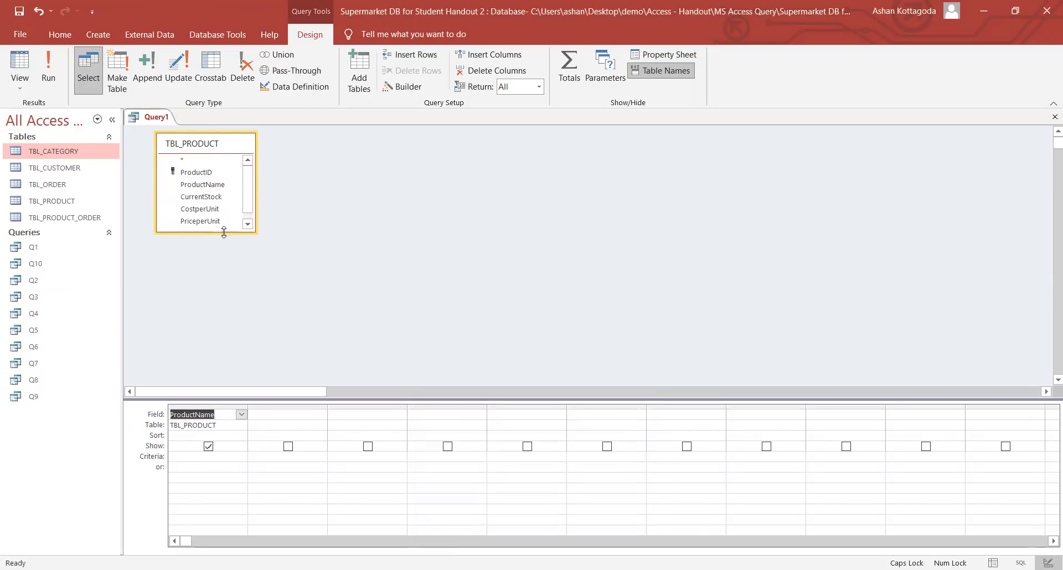
left_click_drag(223, 232, 223, 274)
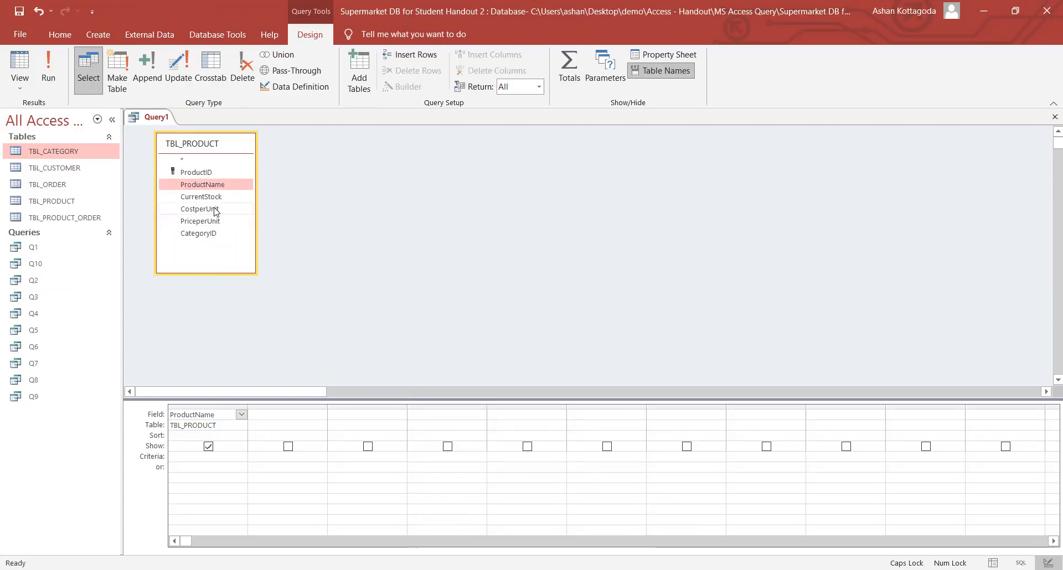
double_click(212, 221)
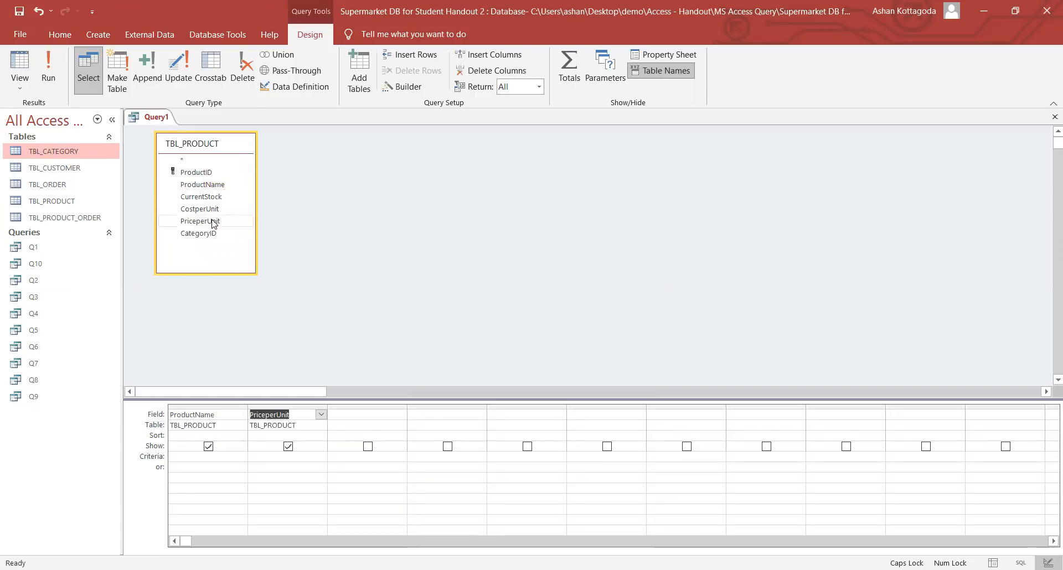
double_click(214, 210)
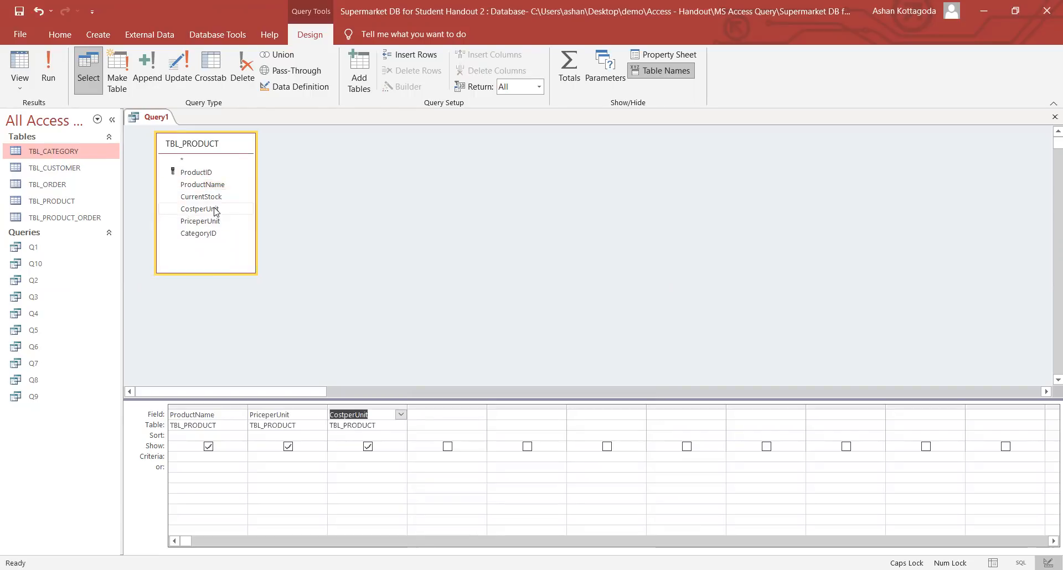
left_click(456, 413)
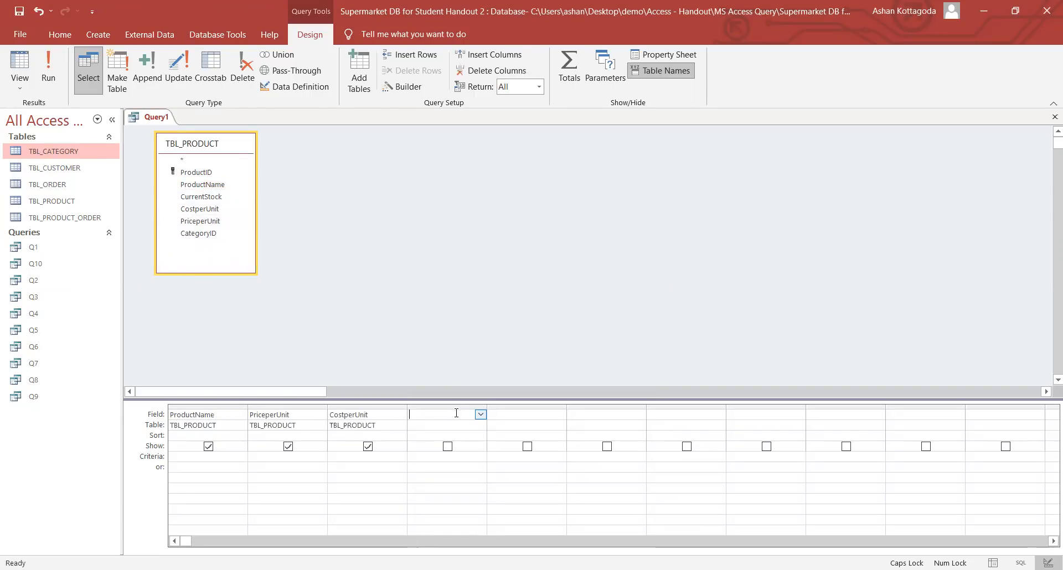
left_click_drag(486, 408, 581, 409)
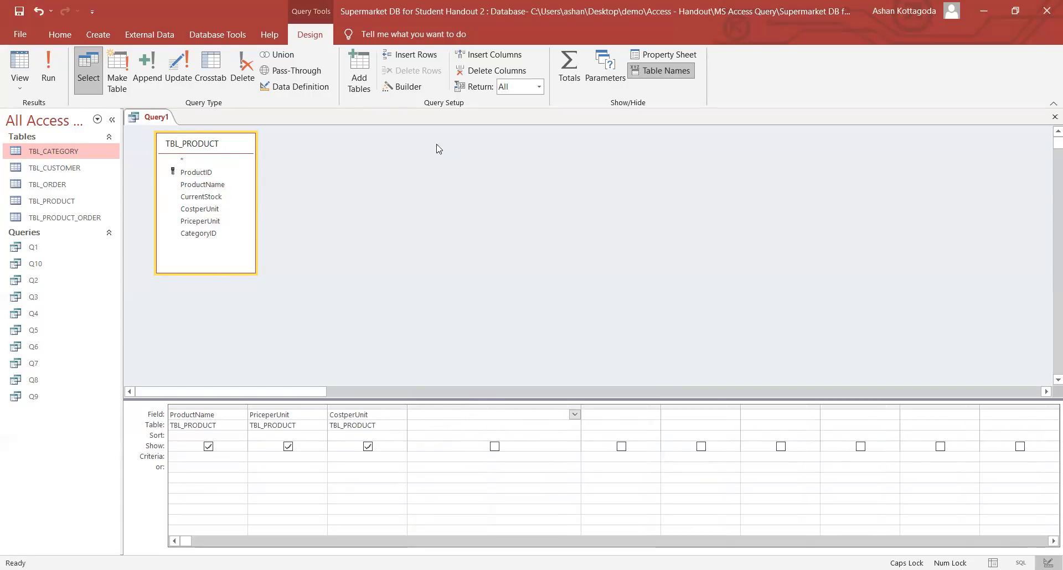
- Build the fourth-column expression [TBL_PRODUCT]![PriceperUnit]-[TBL_PRODUCT]![CostperUnit] in the Expression Builder
left_click(419, 84)
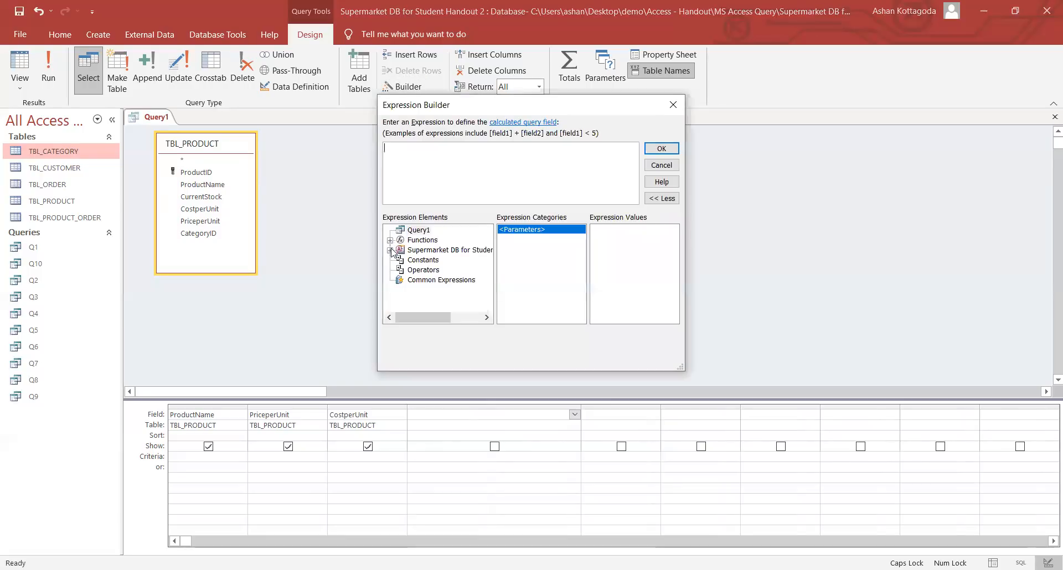
left_click(389, 249)
left_click(400, 260)
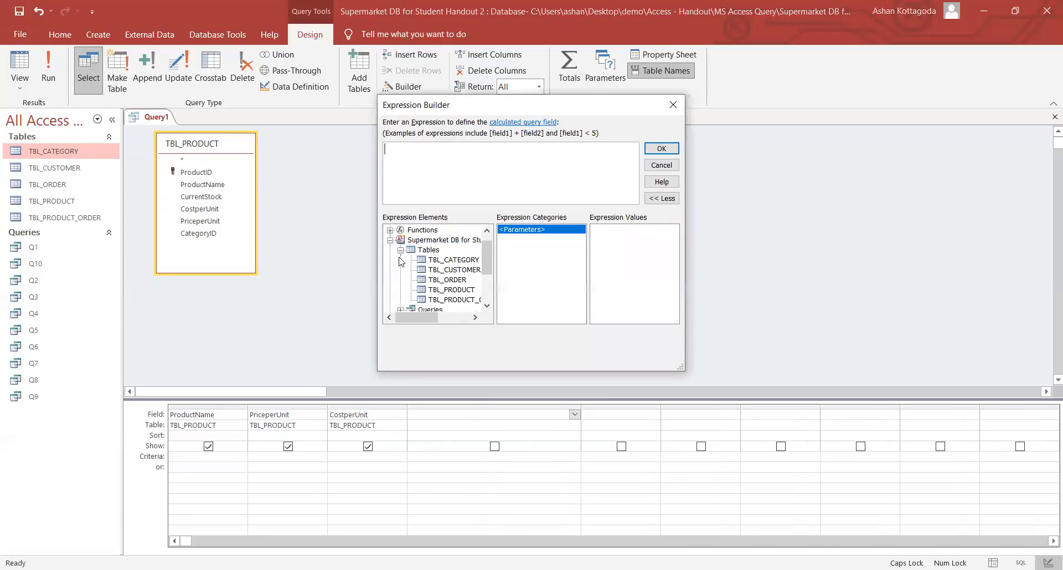
left_click(446, 290)
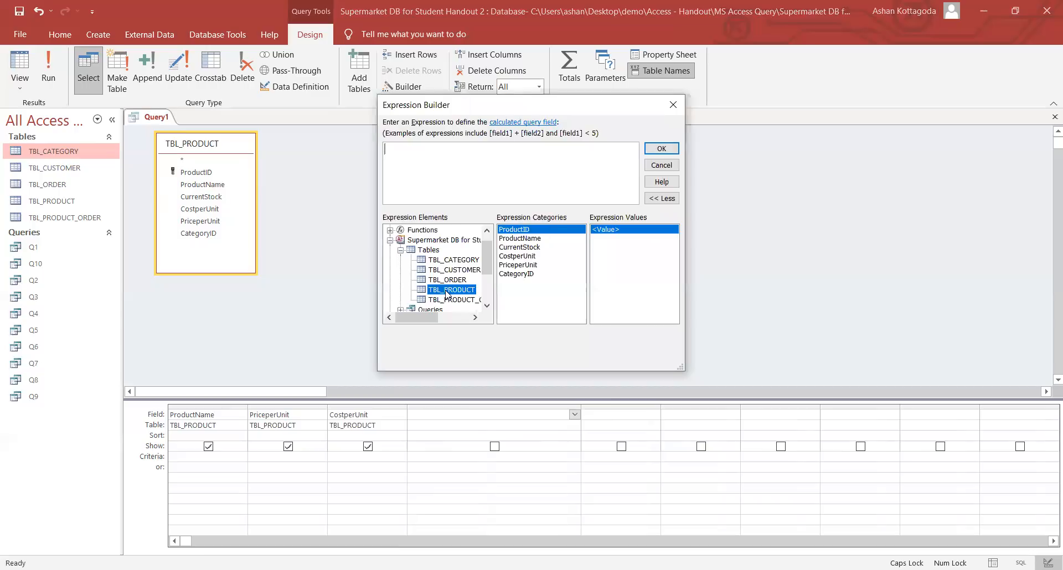
double_click(518, 265)
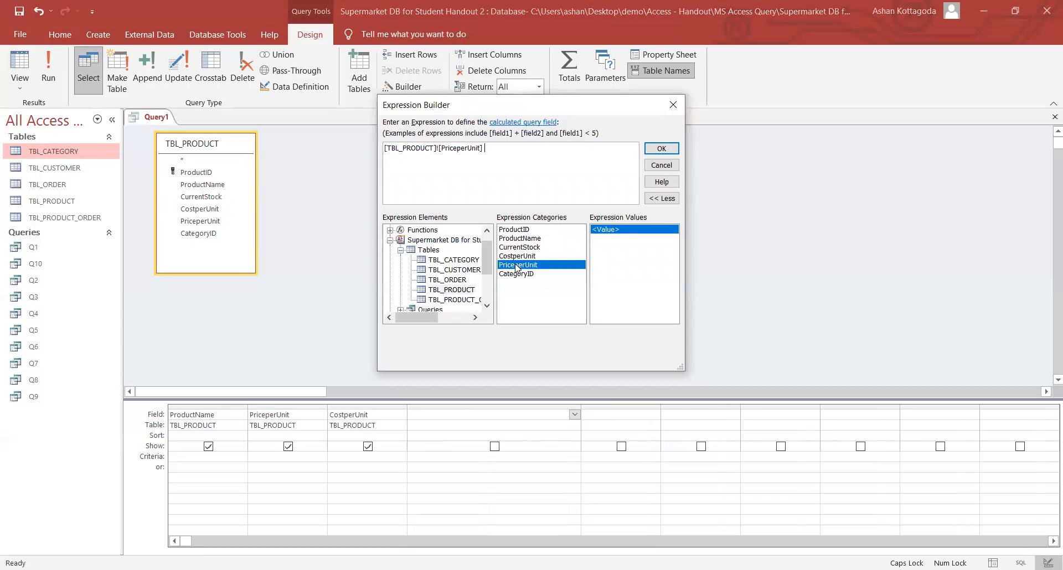
type("-")
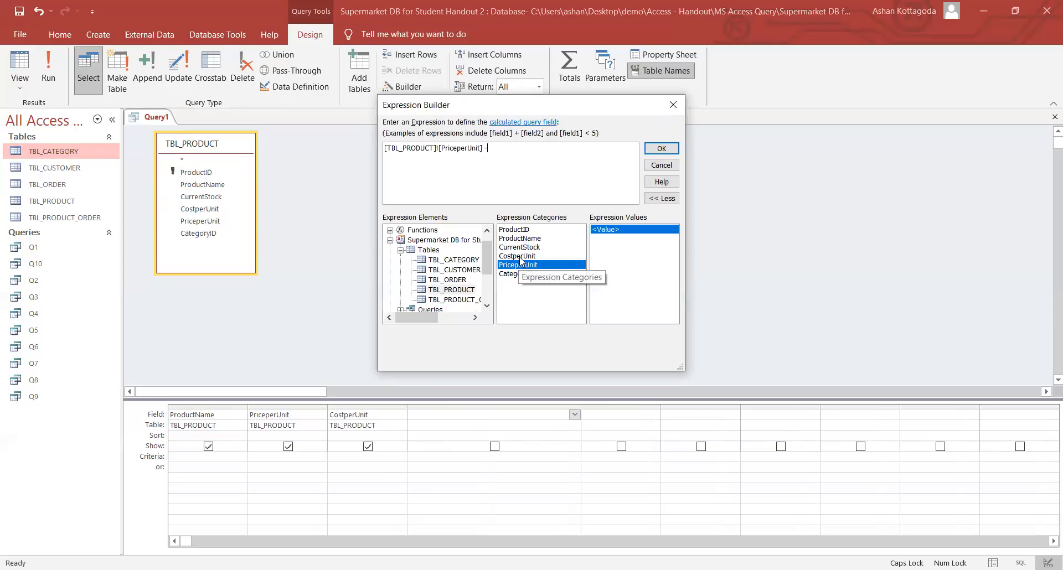
double_click(520, 257)
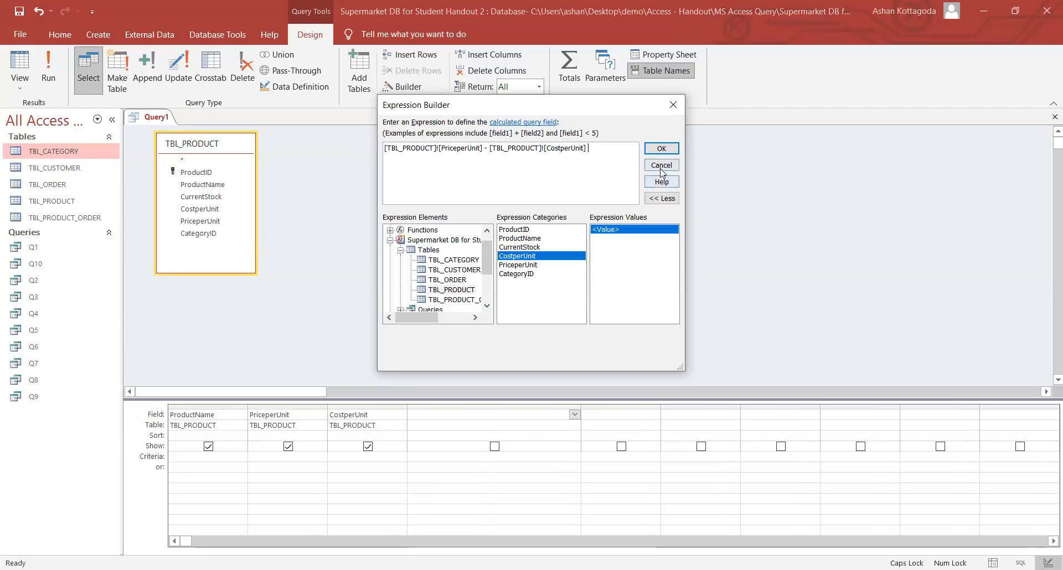
left_click(662, 149)
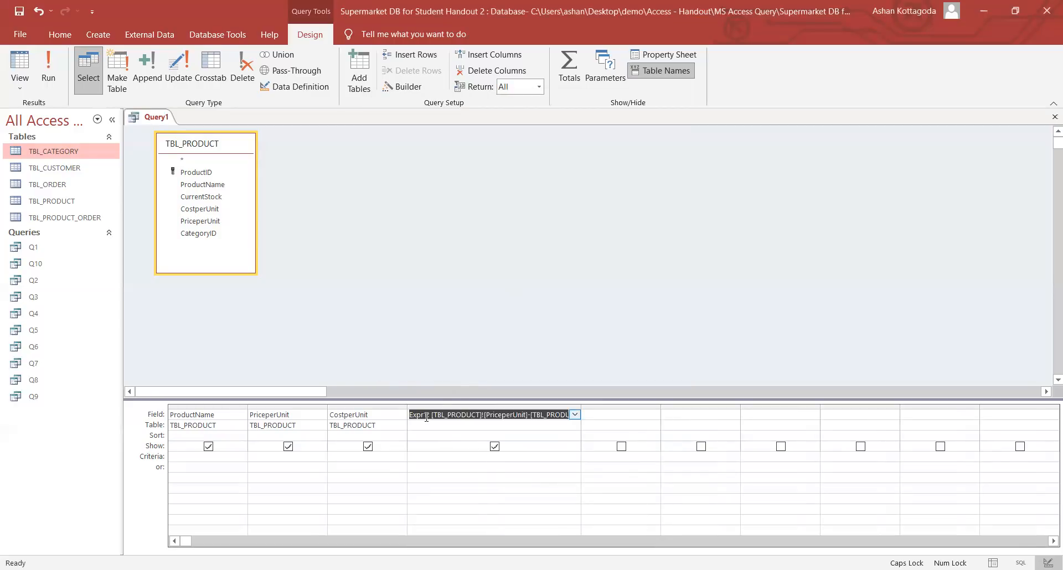
- Rename Expr1 to 'Unit Profit' and widen its column
left_click(426, 417)
left_click_drag(427, 417, 404, 414)
type("Unit Pro")
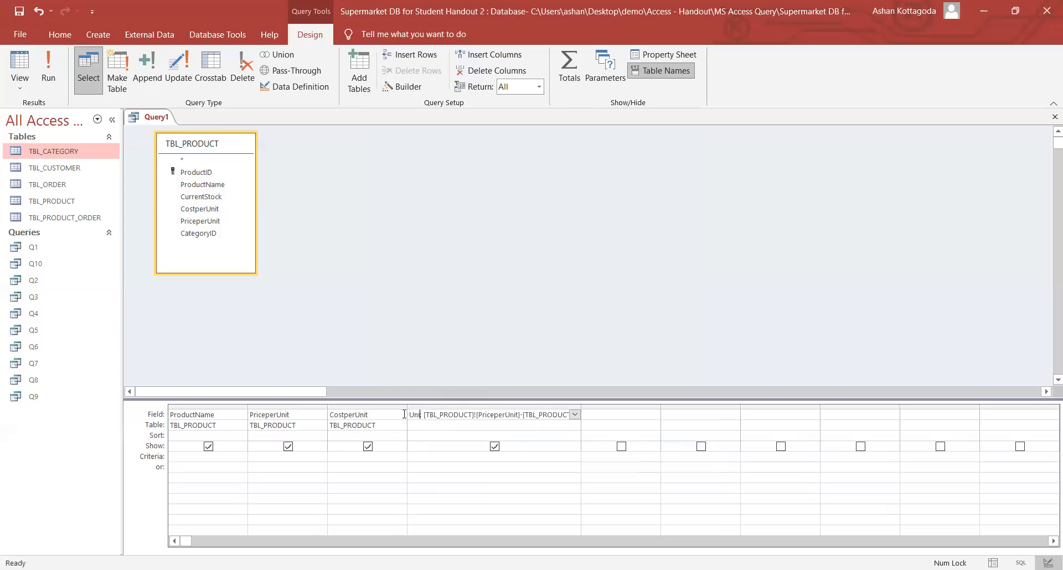
key("Caps_Lock")
type("f")
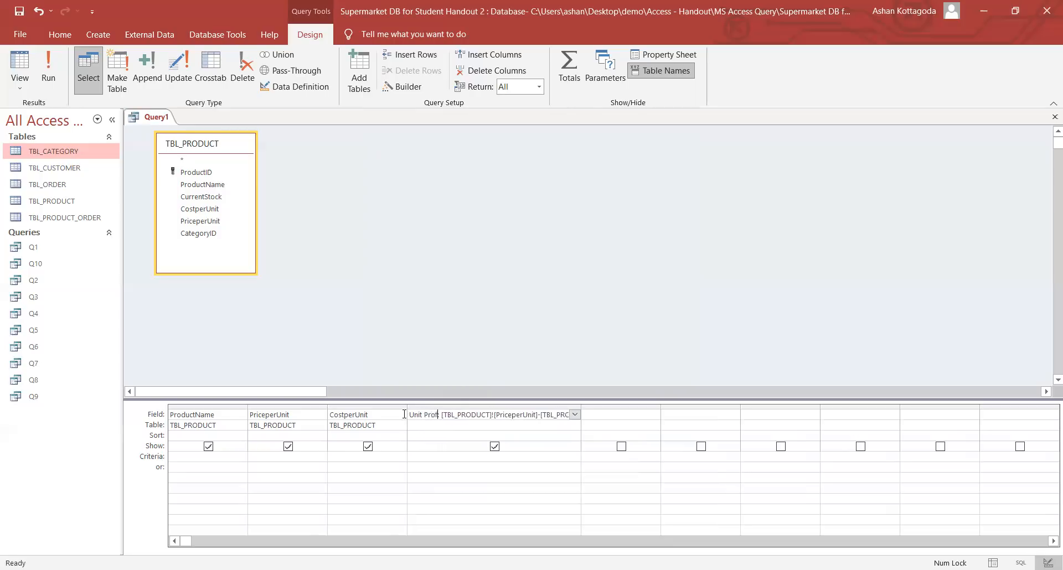
type("it")
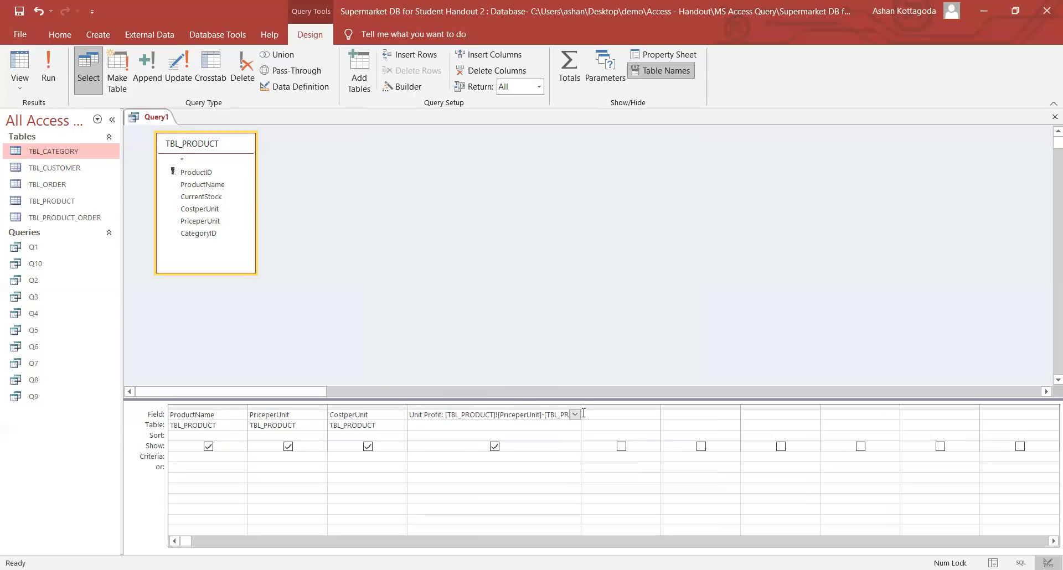
left_click(579, 408)
left_click_drag(579, 407, 662, 415)
left_click(661, 454)
- Set the Unit Profit field's Format property to Currency
left_click(539, 415)
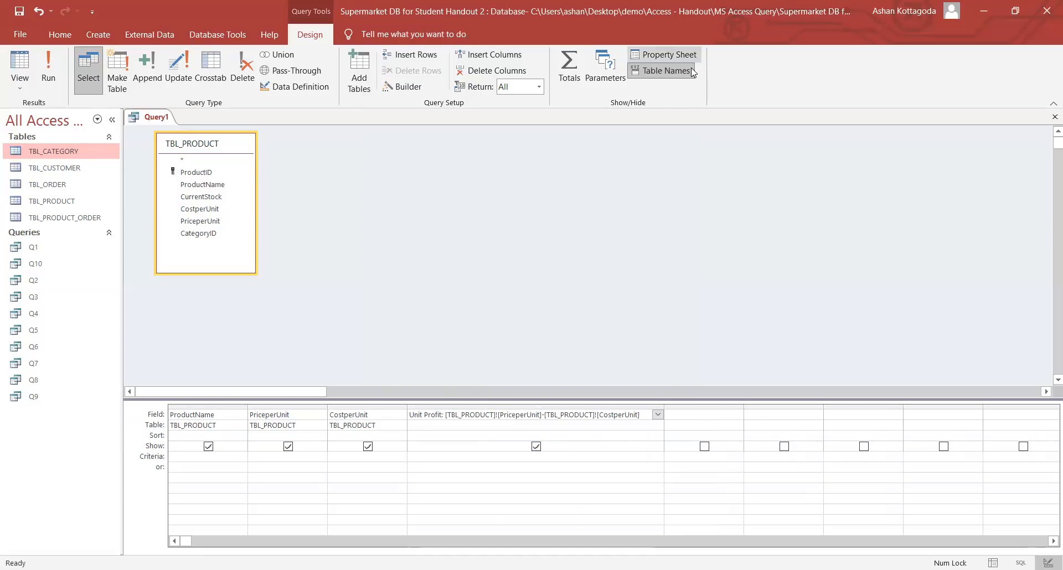
left_click(685, 56)
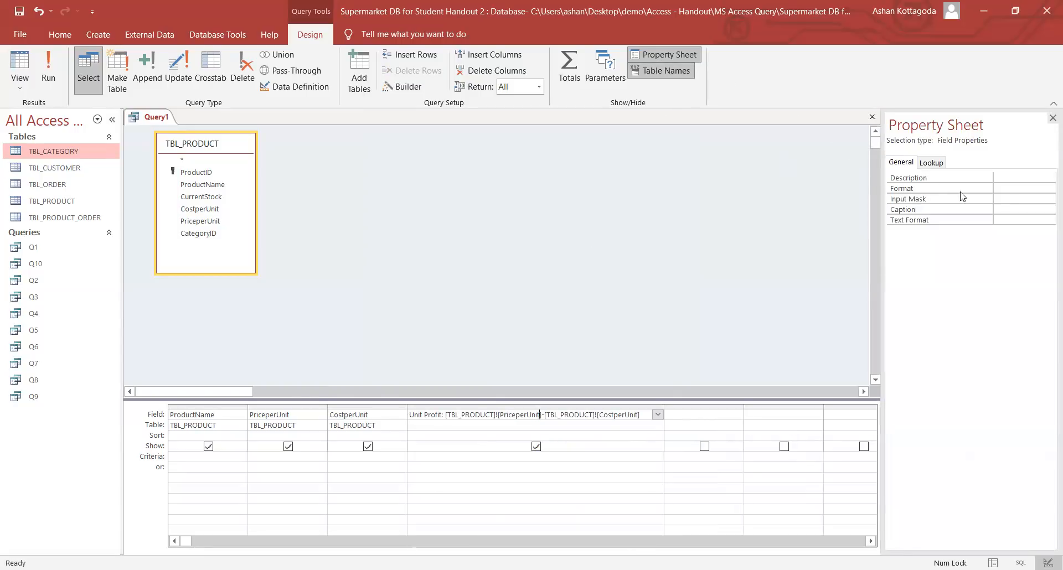
left_click(1011, 188)
left_click(1049, 188)
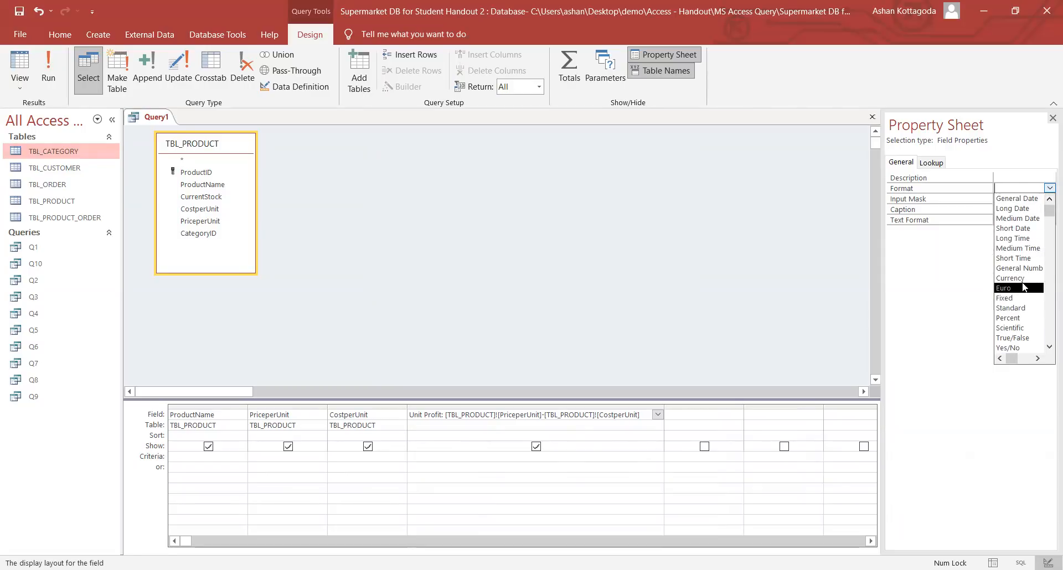
left_click(1018, 278)
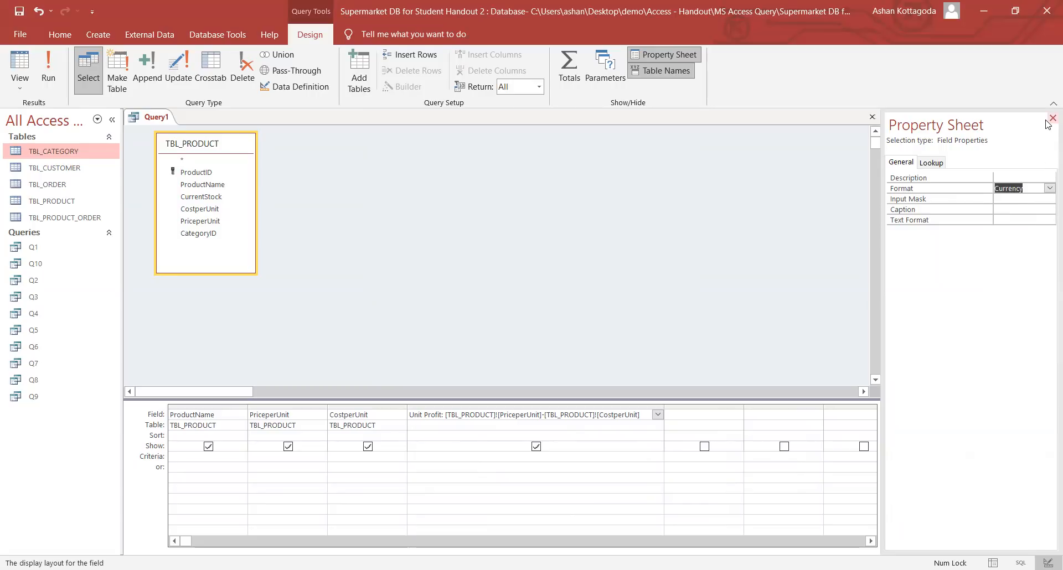
left_click(453, 423)
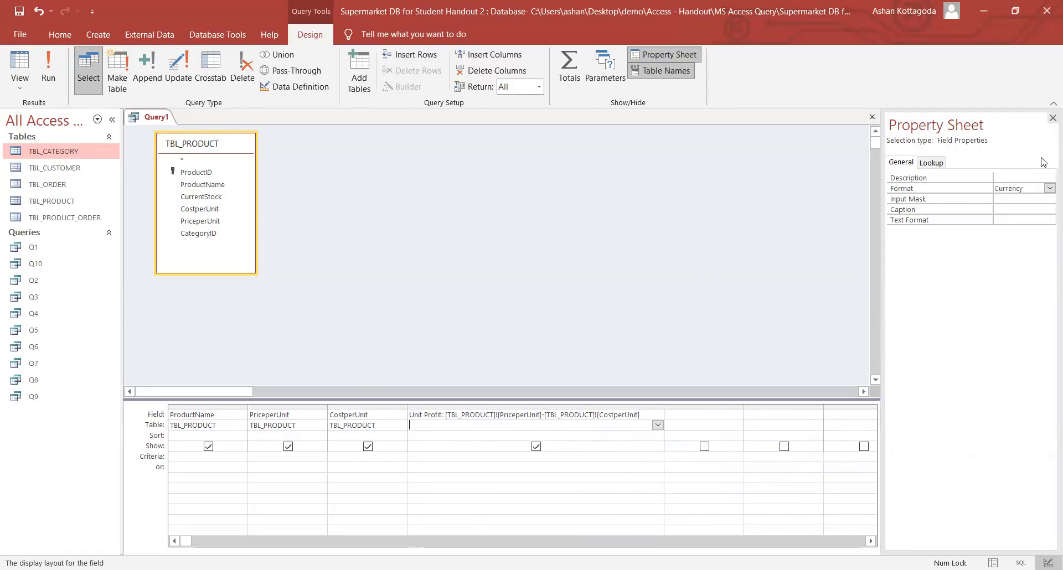
left_click(1051, 118)
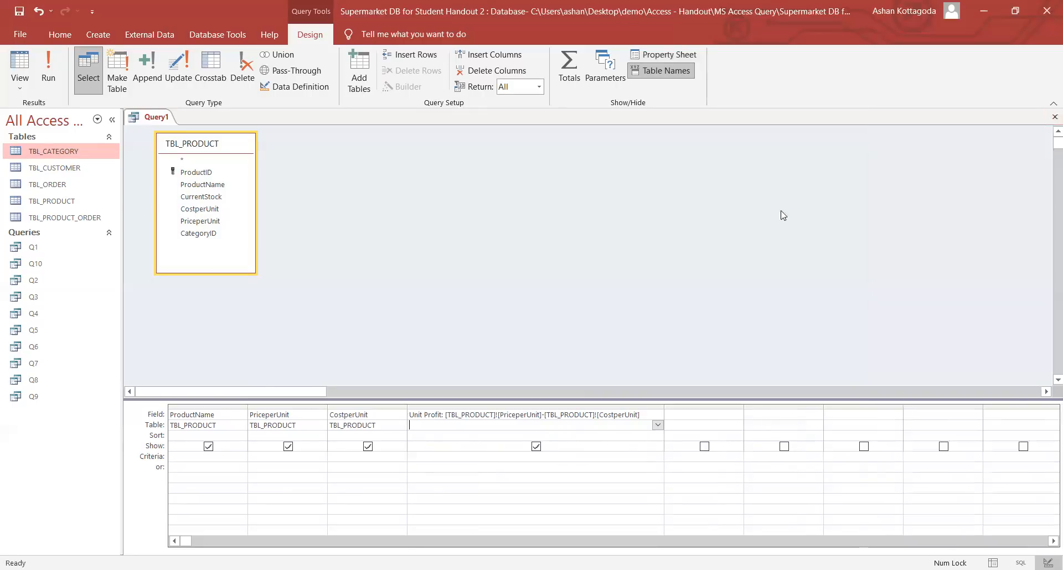
left_click(50, 65)
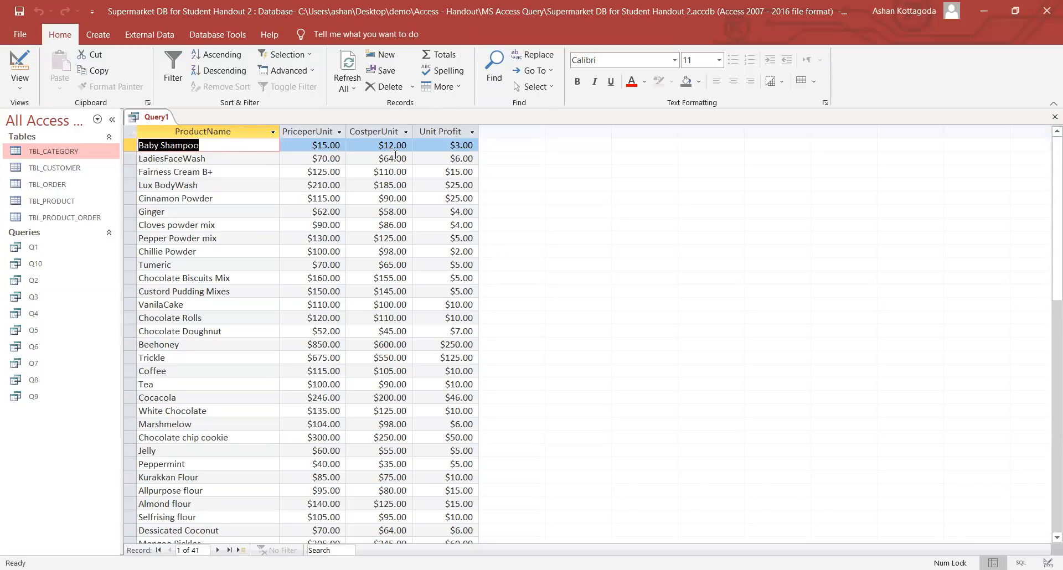
left_click(456, 146)
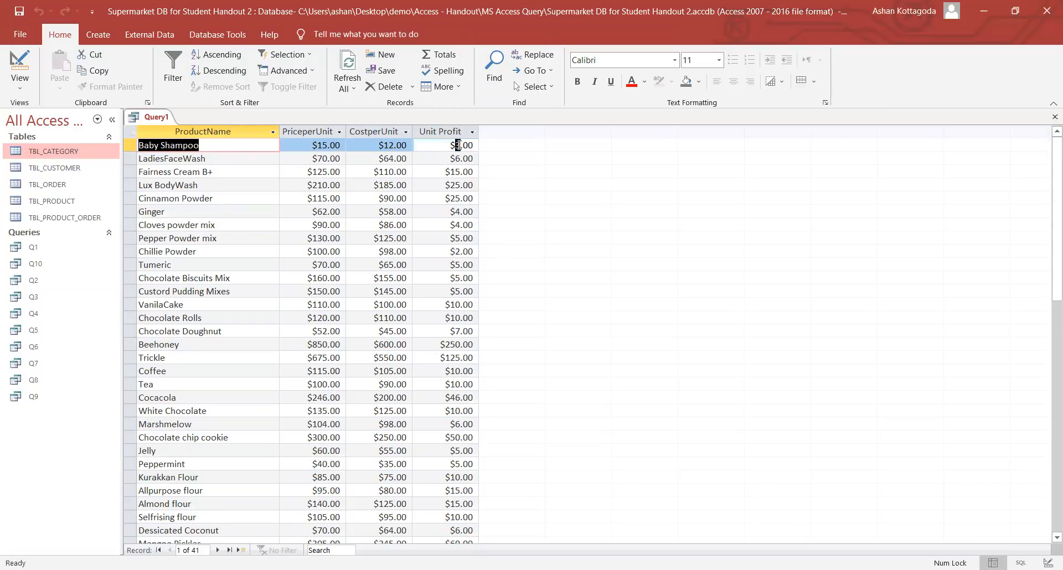
left_click(321, 157)
left_click(388, 161)
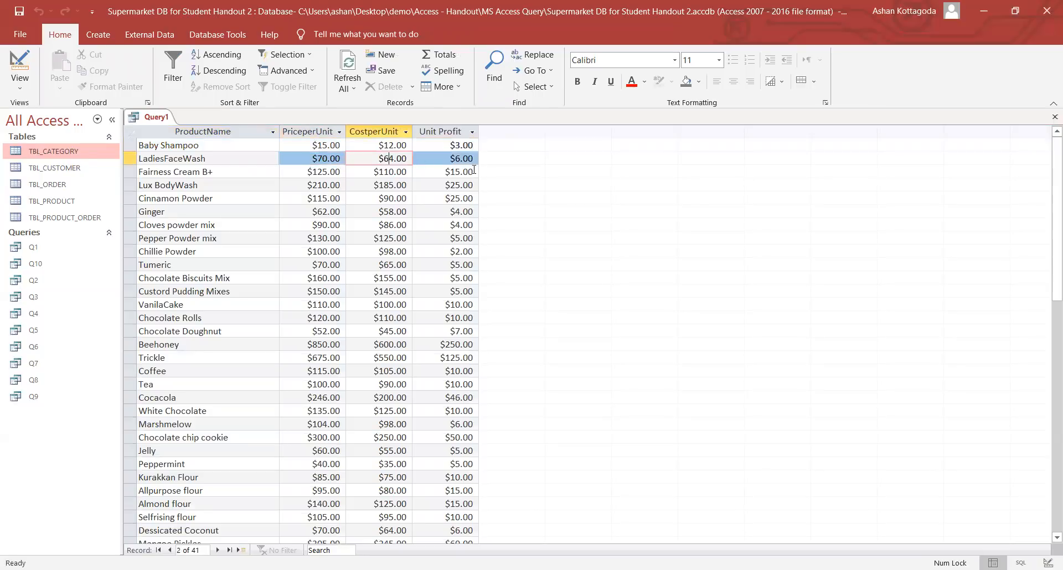
left_click(465, 158)
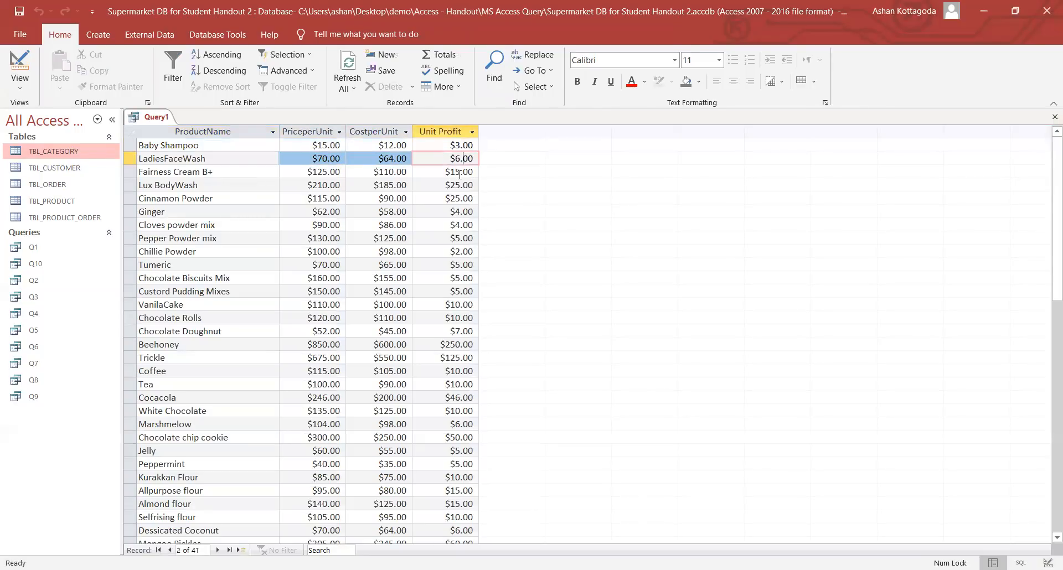
left_click(459, 173)
left_click(463, 184)
left_click(464, 212)
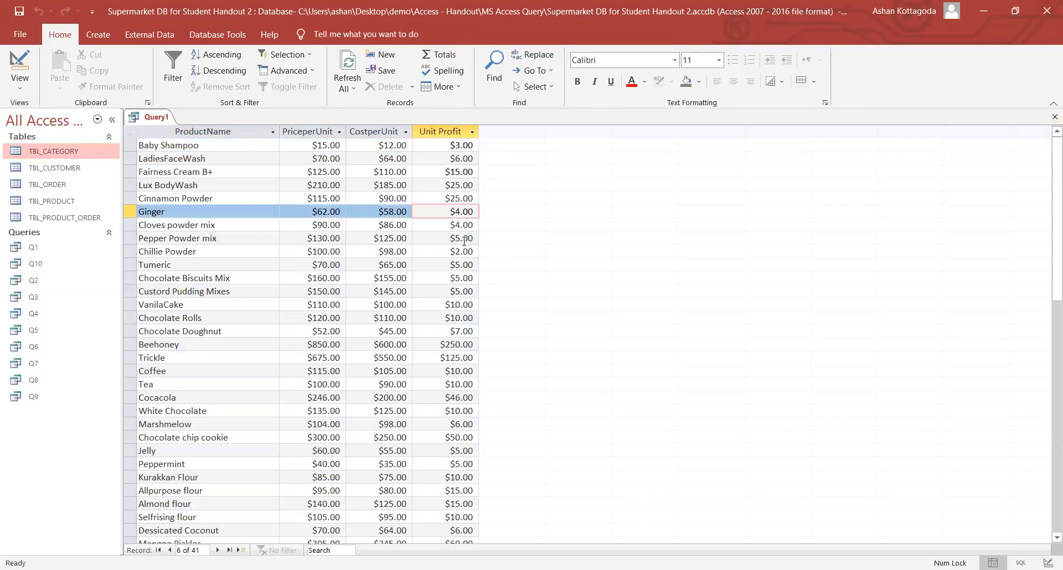
left_click(464, 239)
left_click(32, 83)
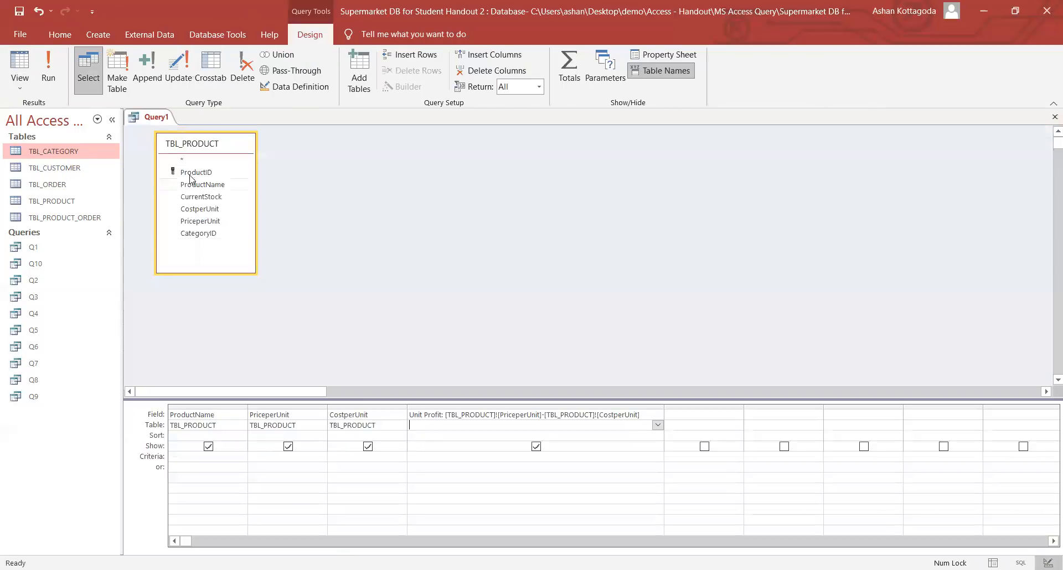
- Save the open Query1 under the name Q11, then close its tab
right_click(143, 123)
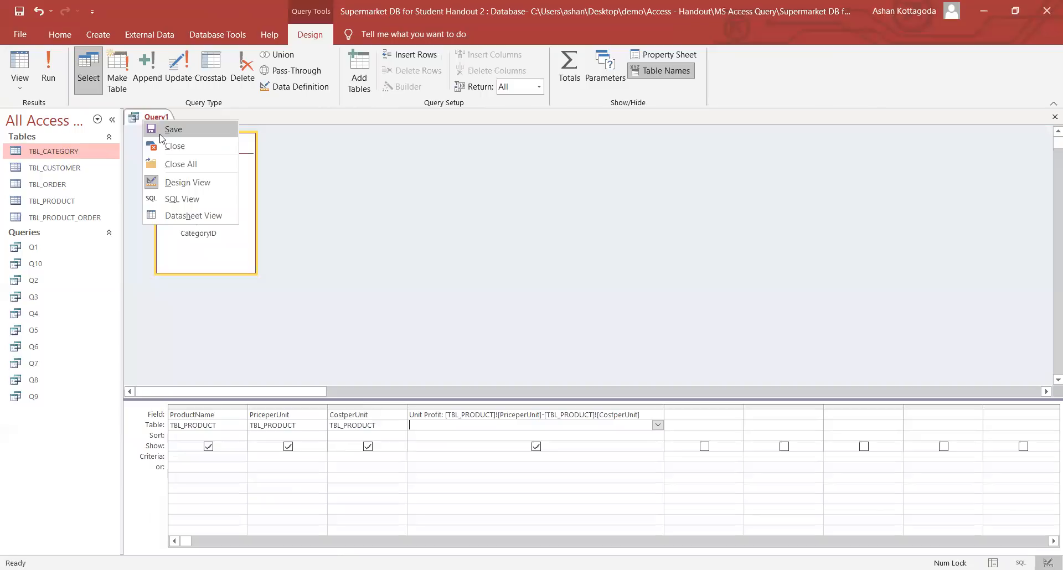
left_click(160, 132)
key("Caps_Lock")
type("Q11")
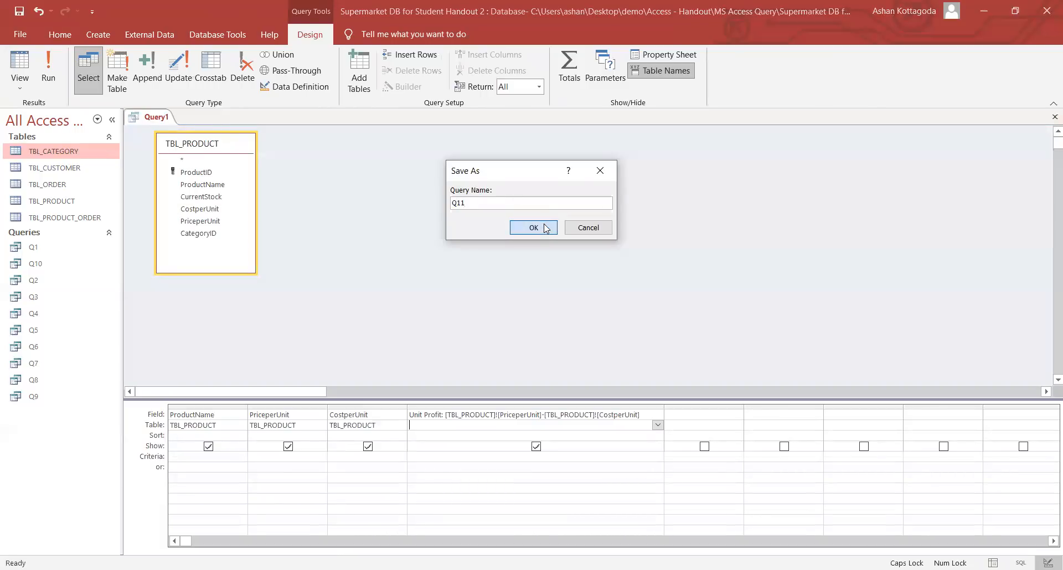
left_click(547, 227)
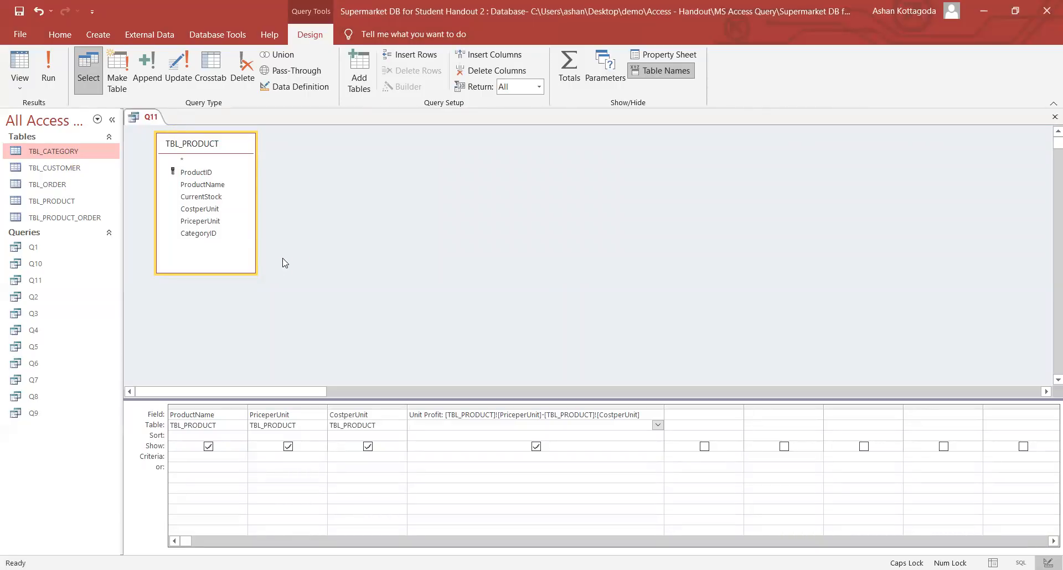
right_click(143, 123)
left_click(165, 145)
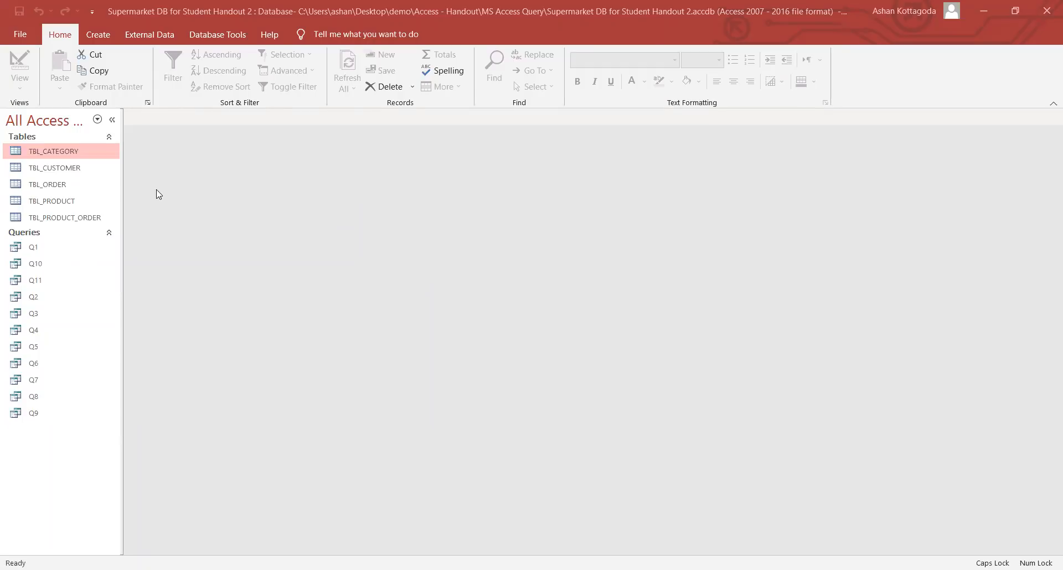
- With TBL_CUSTOMER selected, start a blank query in Query Design
left_click(99, 170)
left_click(98, 34)
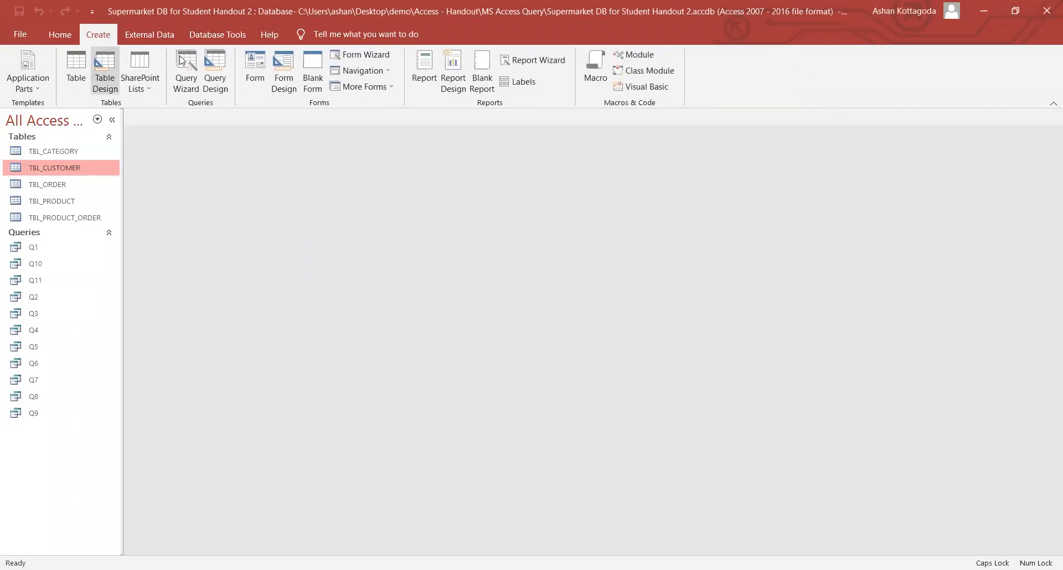
left_click(210, 63)
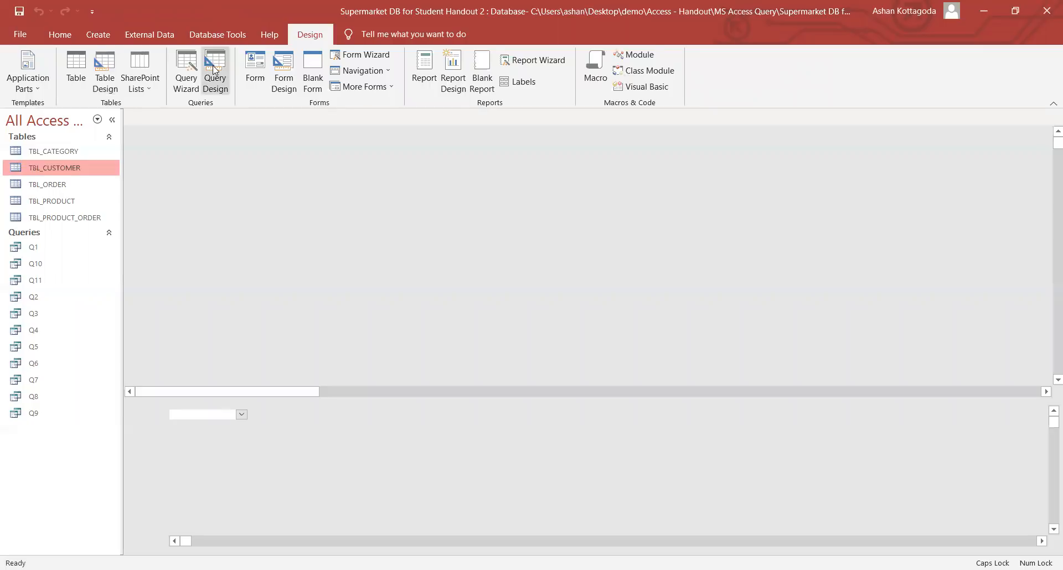
- Add TBL_CUSTOMER and put CustomerName, CustomerCity and CustomerDistrict in the query grid
double_click(476, 279)
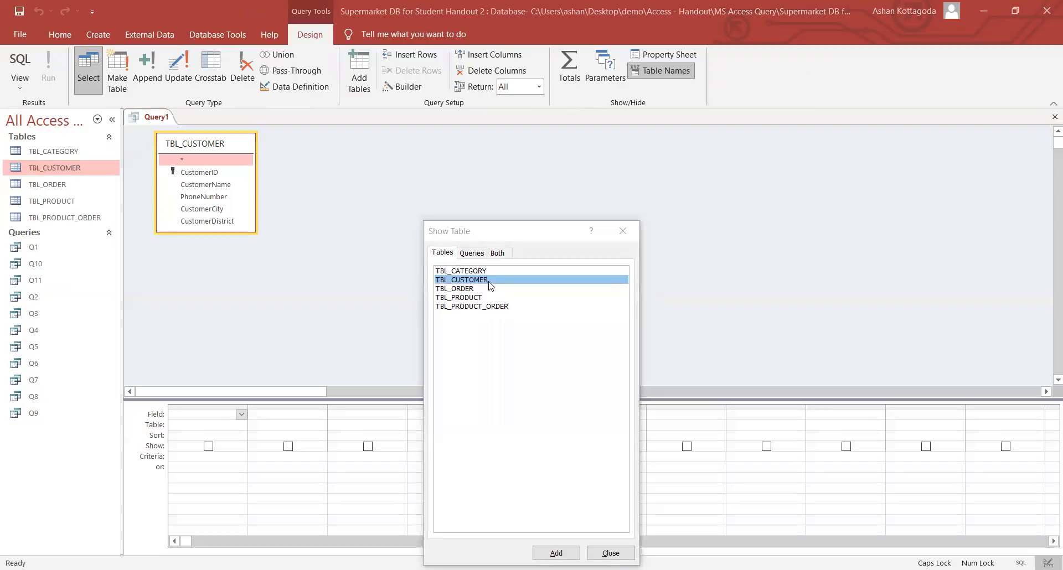
left_click(624, 230)
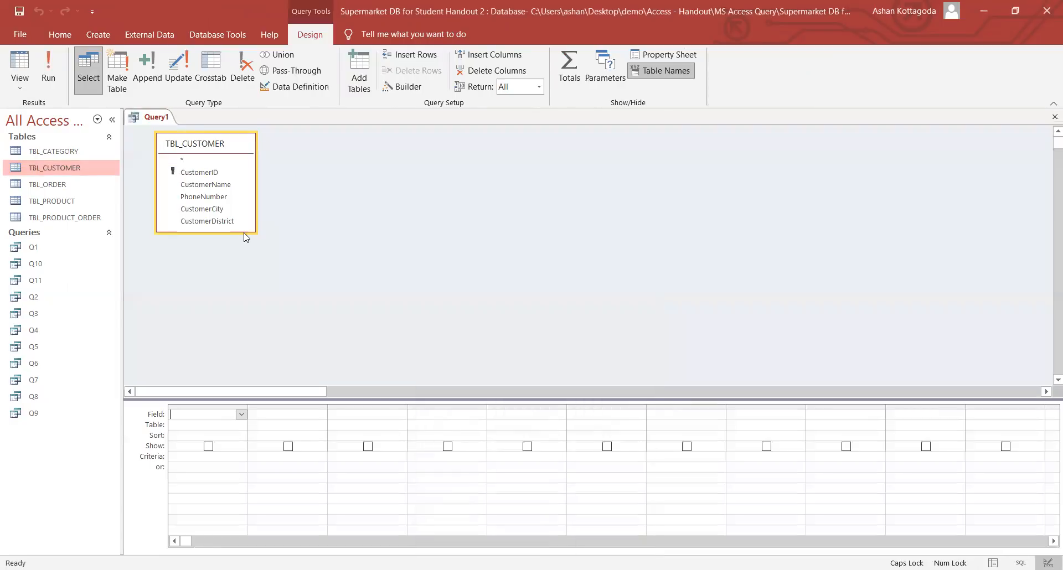
left_click_drag(240, 232, 244, 255)
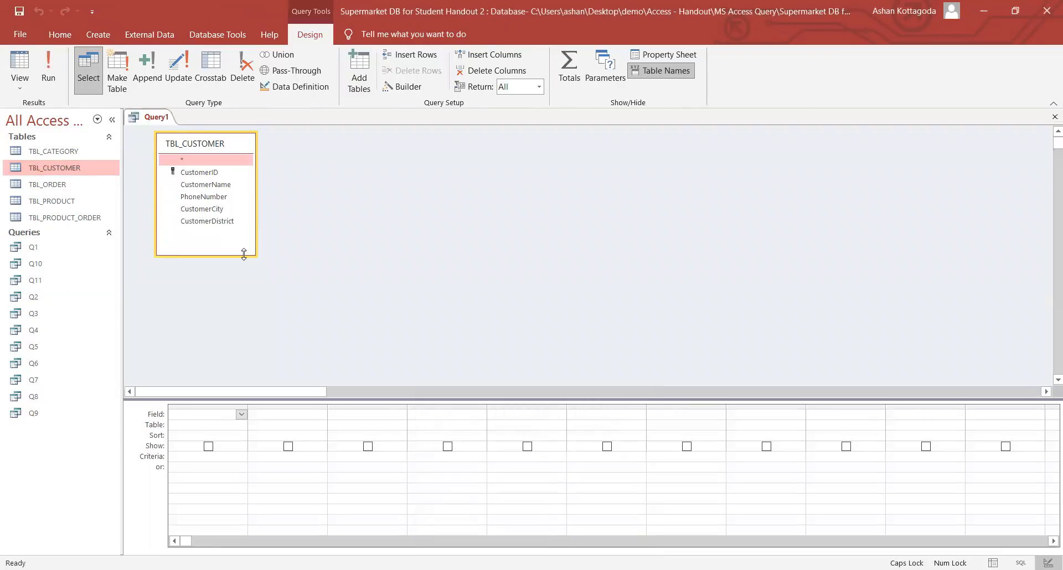
double_click(224, 185)
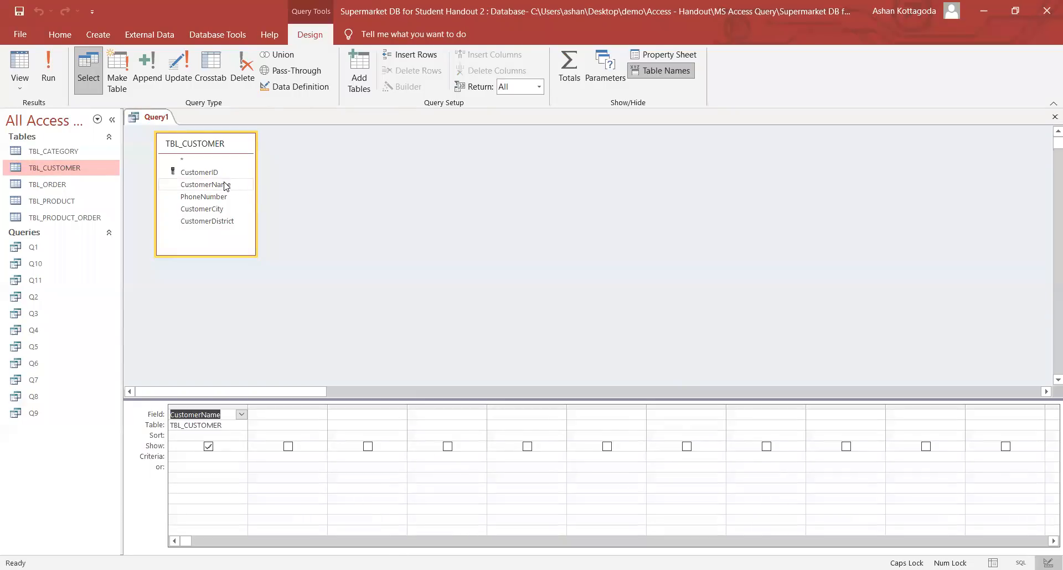
double_click(217, 210)
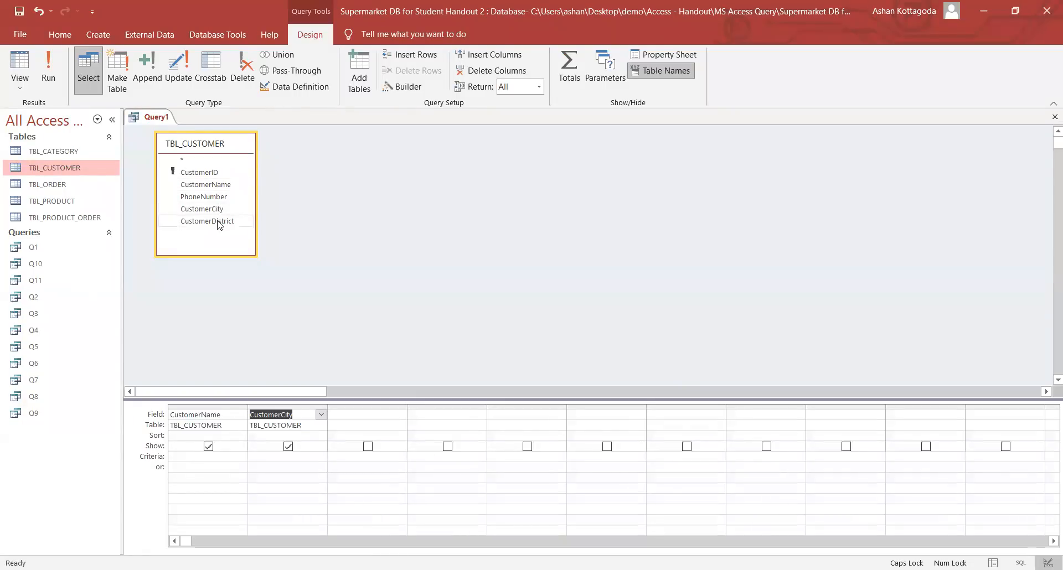
double_click(218, 222)
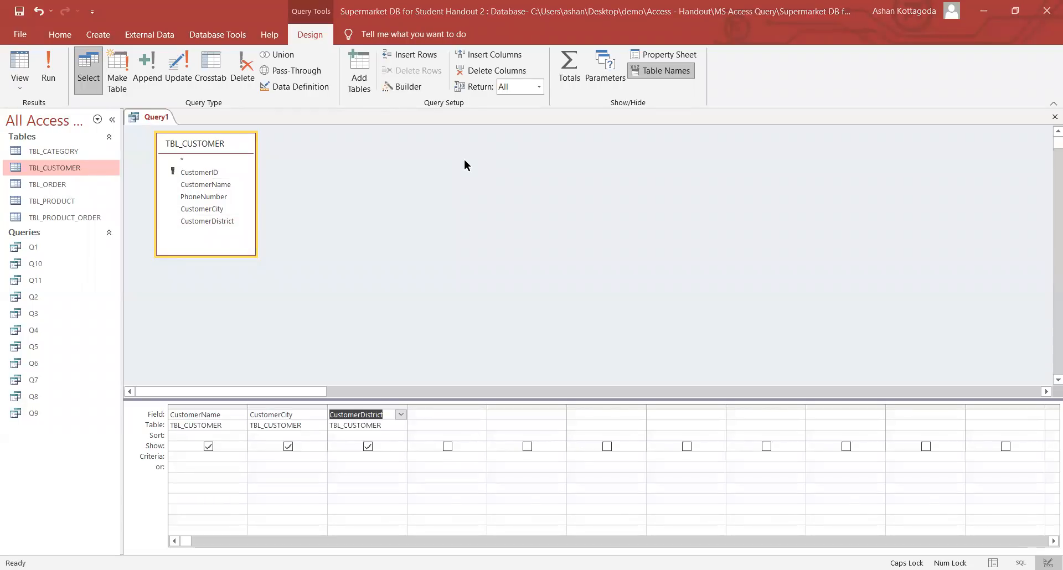
- Enter [Please enter District:] as the CustomerDistrict criterion and widen that column
left_click(361, 456)
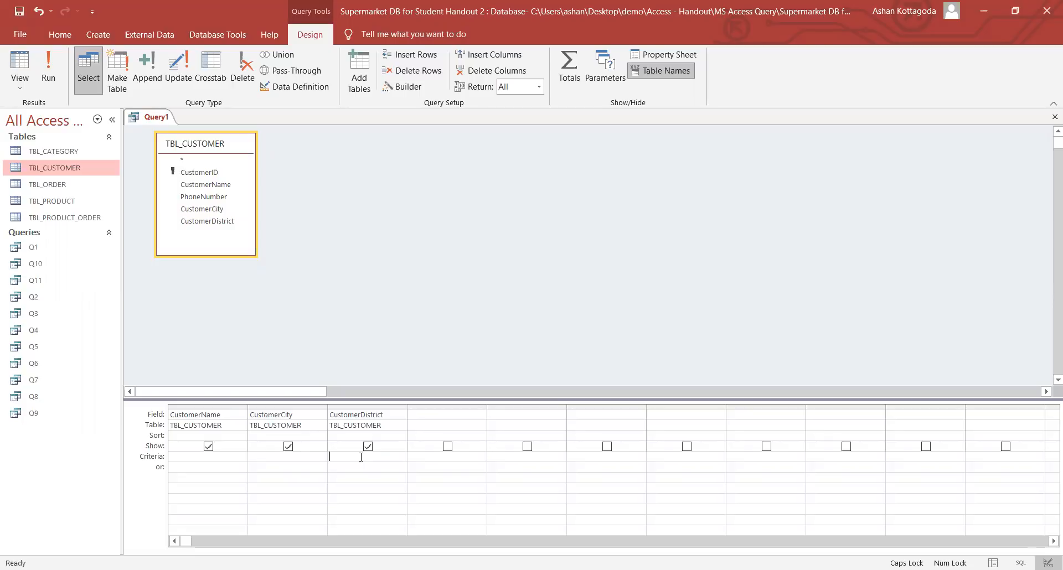
left_click(350, 414)
type("[")
type("P")
key("Caps_Lock")
key("Caps_Lock")
key("Caps_Lock")
type("lease enter")
key("Caps_Lock")
type("D")
key("Caps_Lock")
type("istrict")
left_click_drag(406, 407, 420, 407)
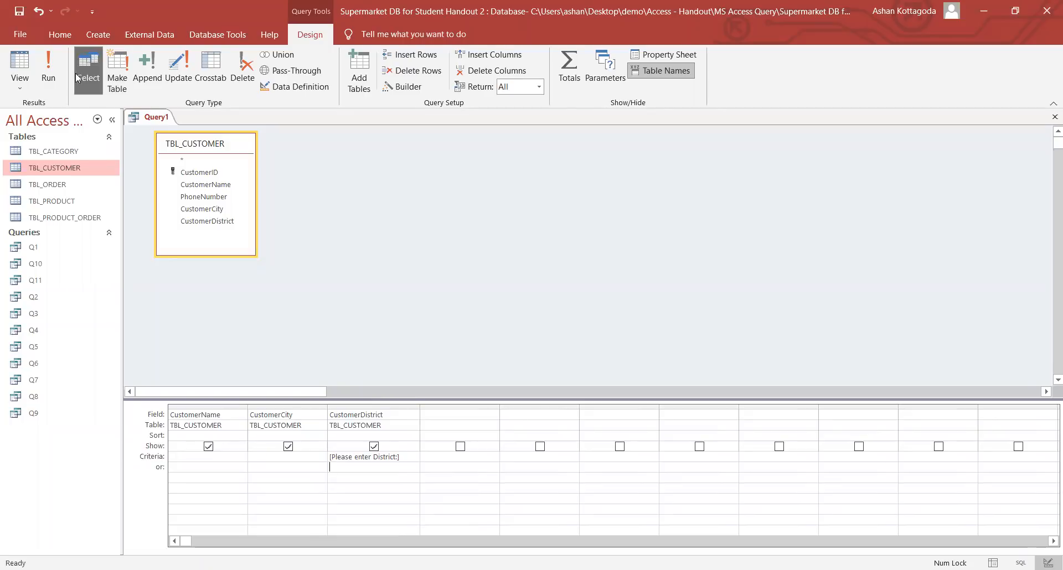
left_click(48, 72)
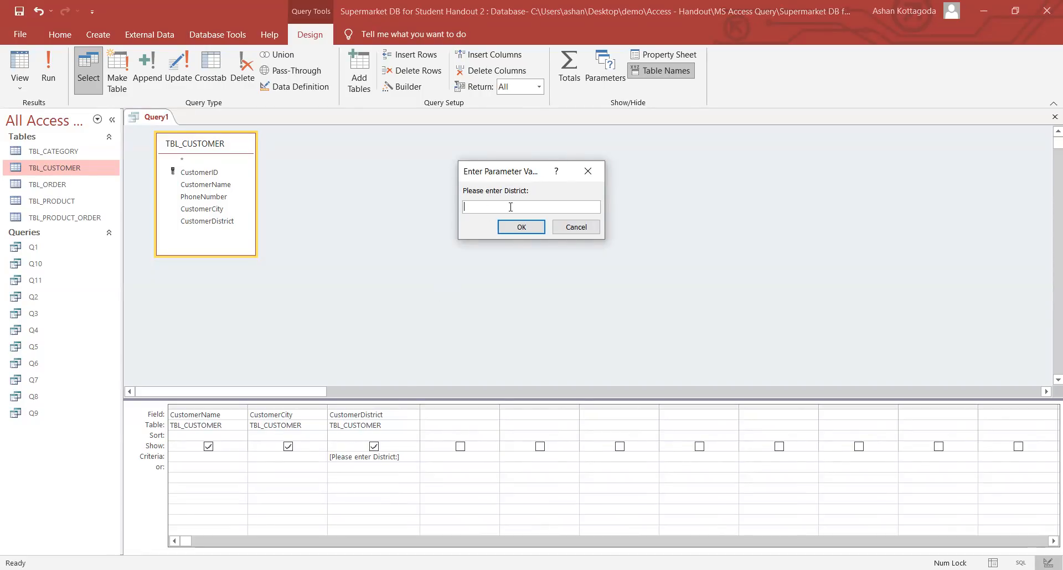
type("kandy")
left_click(515, 227)
left_click(397, 140)
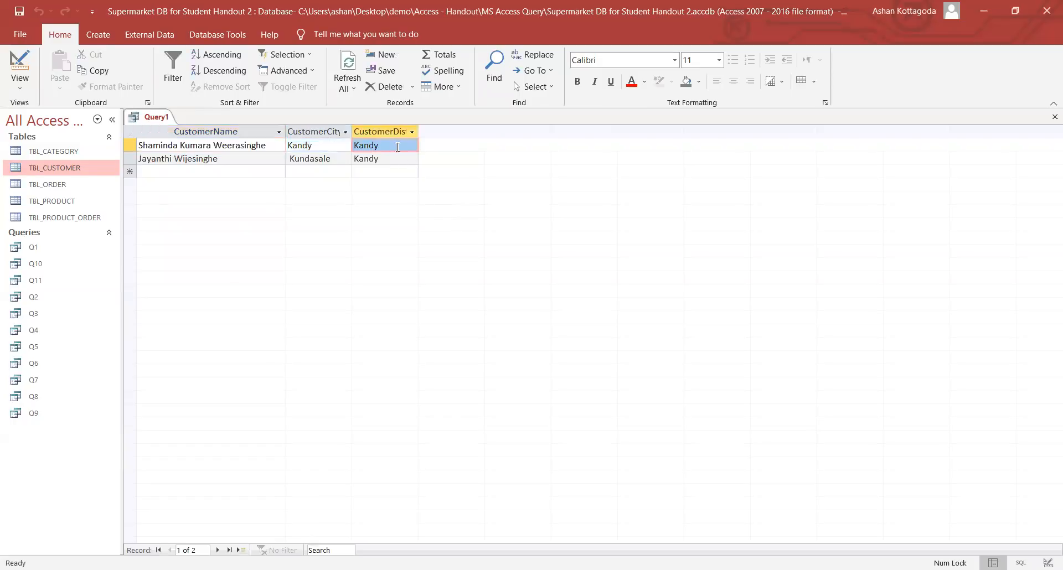
left_click(398, 160)
left_click(394, 146)
left_click(397, 159)
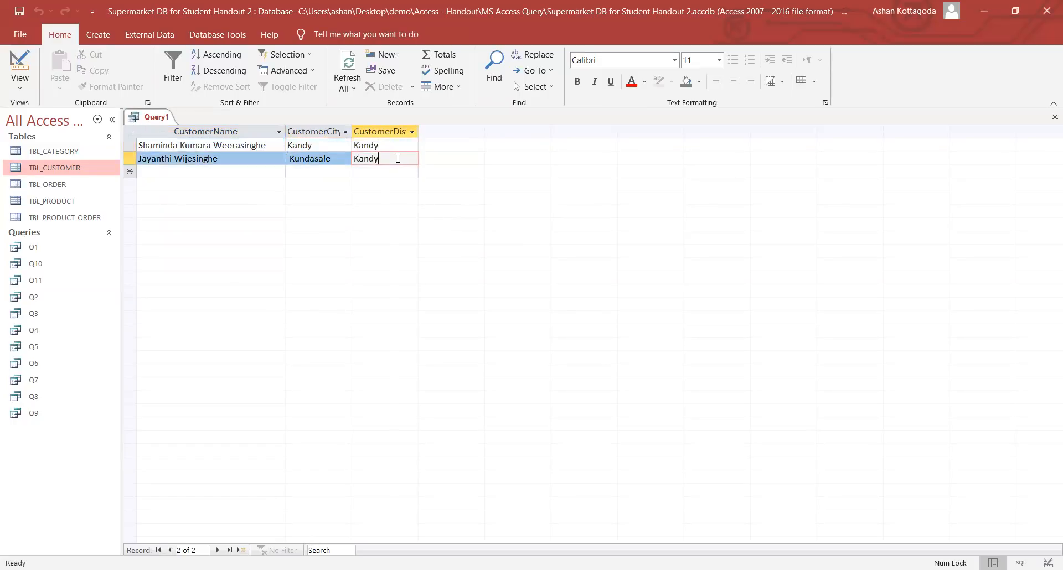
left_click(15, 87)
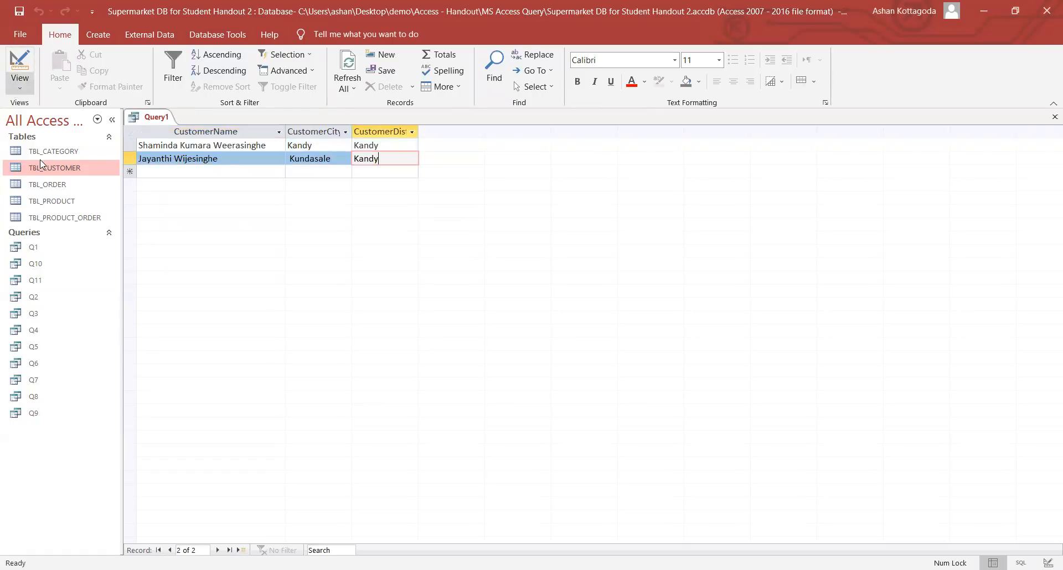
left_click(19, 66)
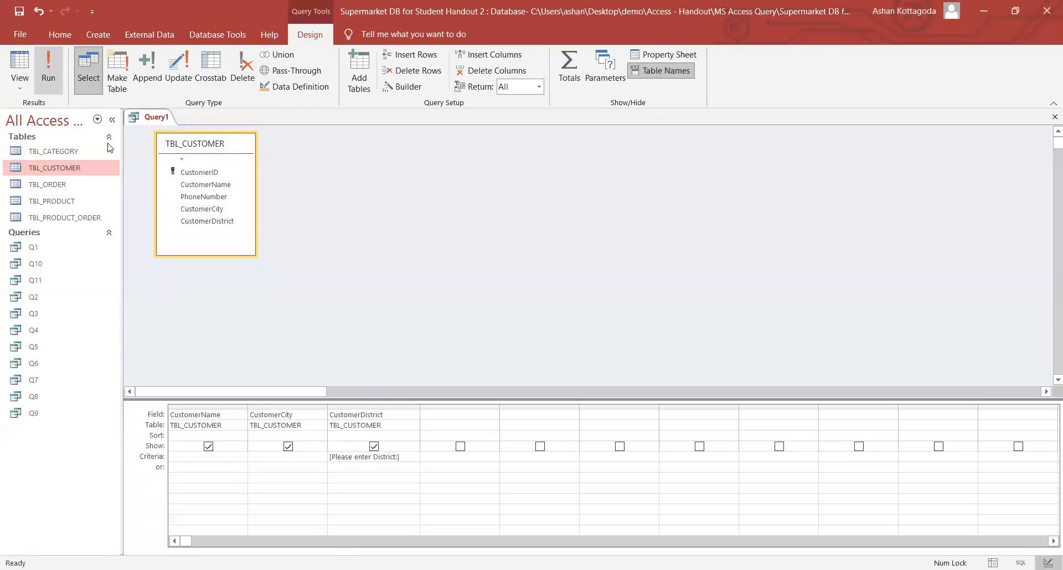
left_click(47, 69)
type("colombo")
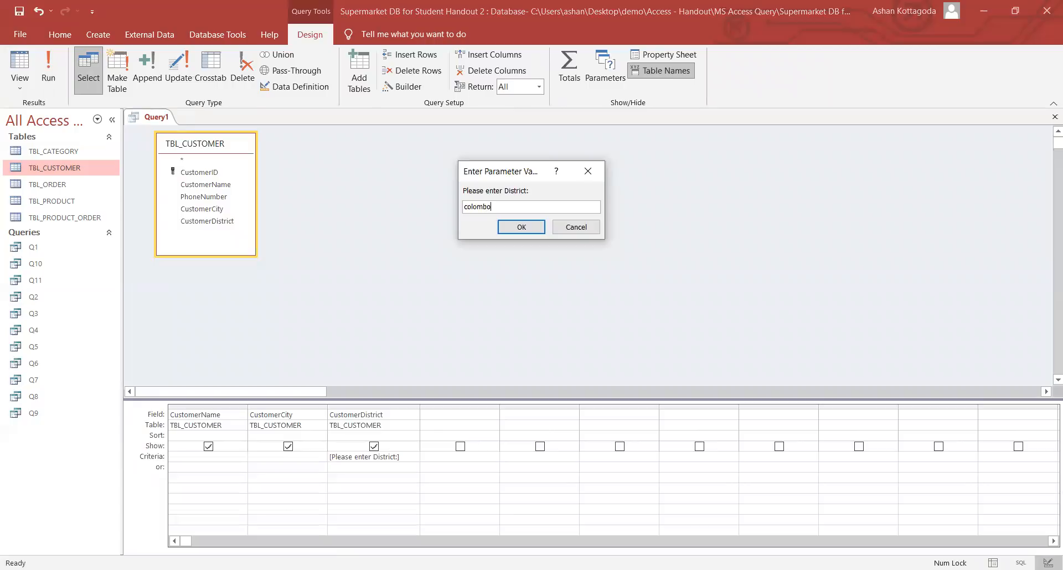
left_click(521, 227)
left_click(391, 159)
left_click(387, 173)
left_click(384, 185)
left_click(384, 198)
left_click(386, 211)
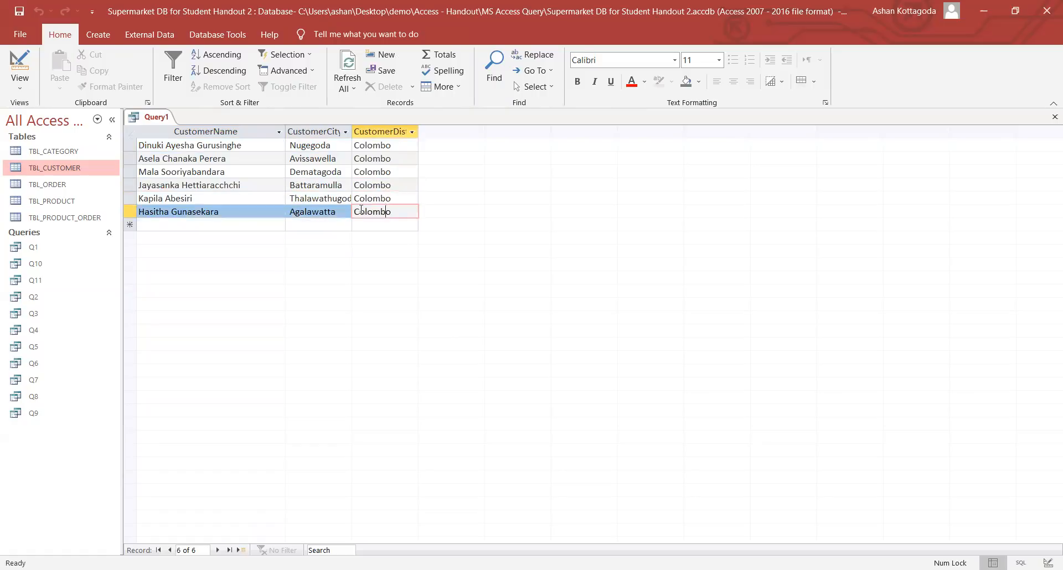
left_click(25, 82)
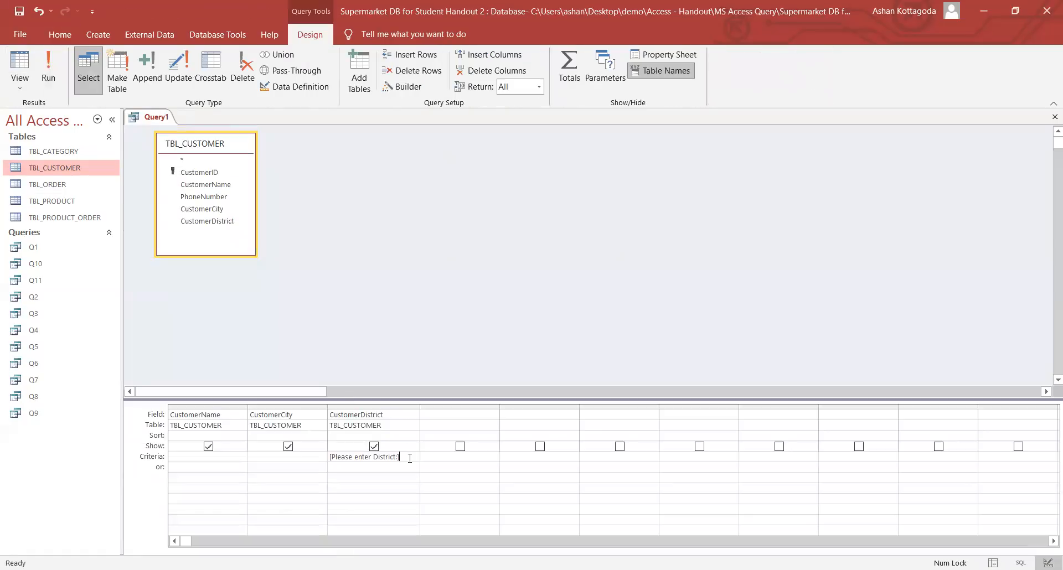
left_click_drag(410, 458, 330, 460)
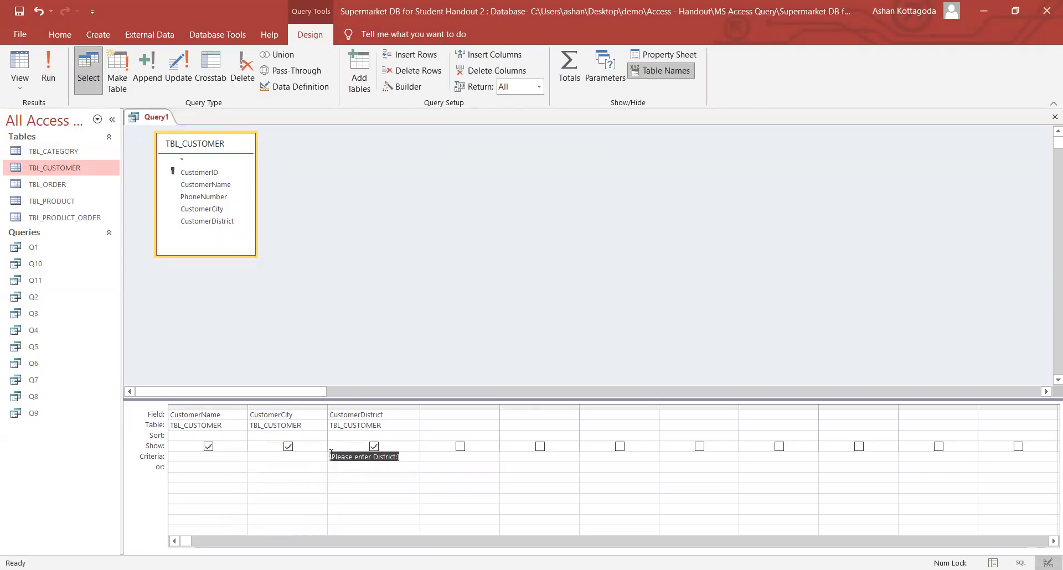
left_click(408, 456)
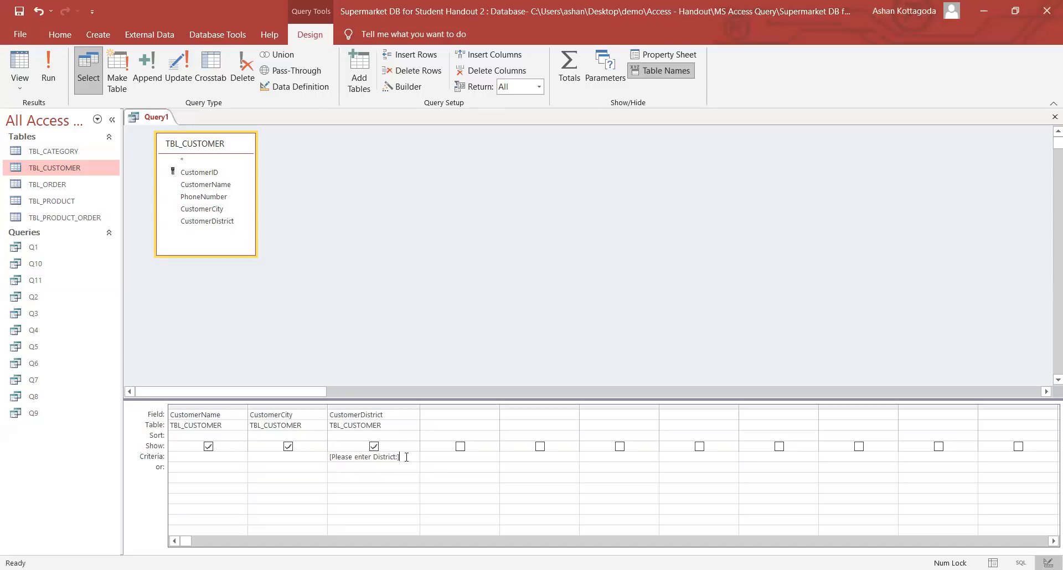
- Save Query1 under the name Q12, then close its tab
right_click(138, 120)
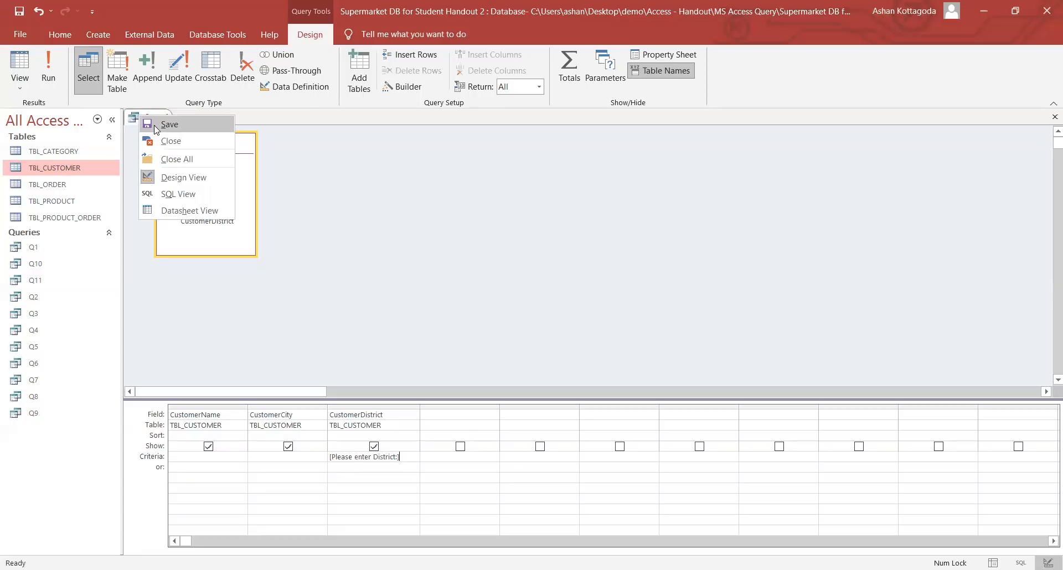
left_click(156, 125)
key("Caps_Lock")
type("Q12")
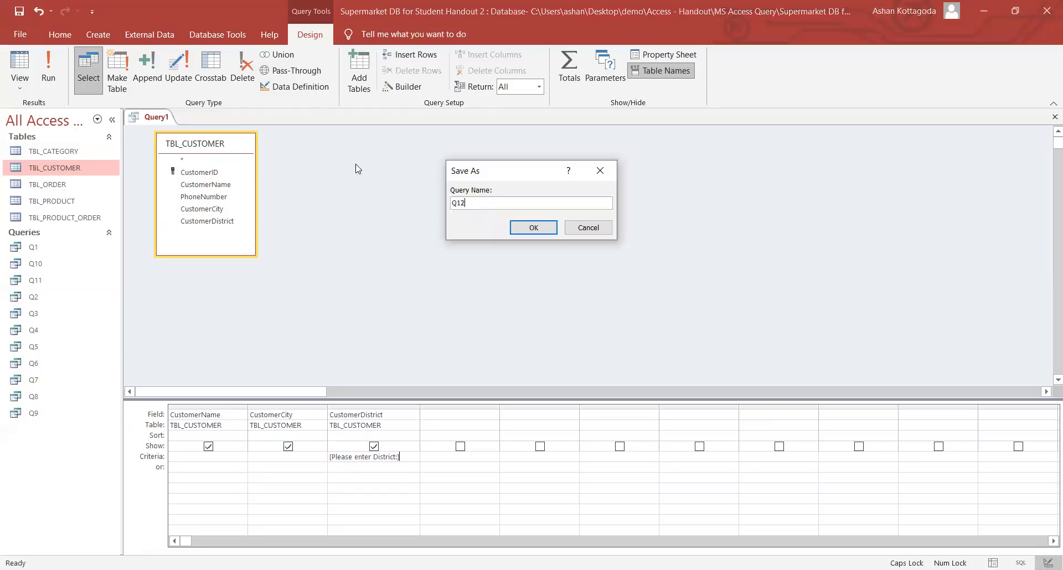
left_click(533, 228)
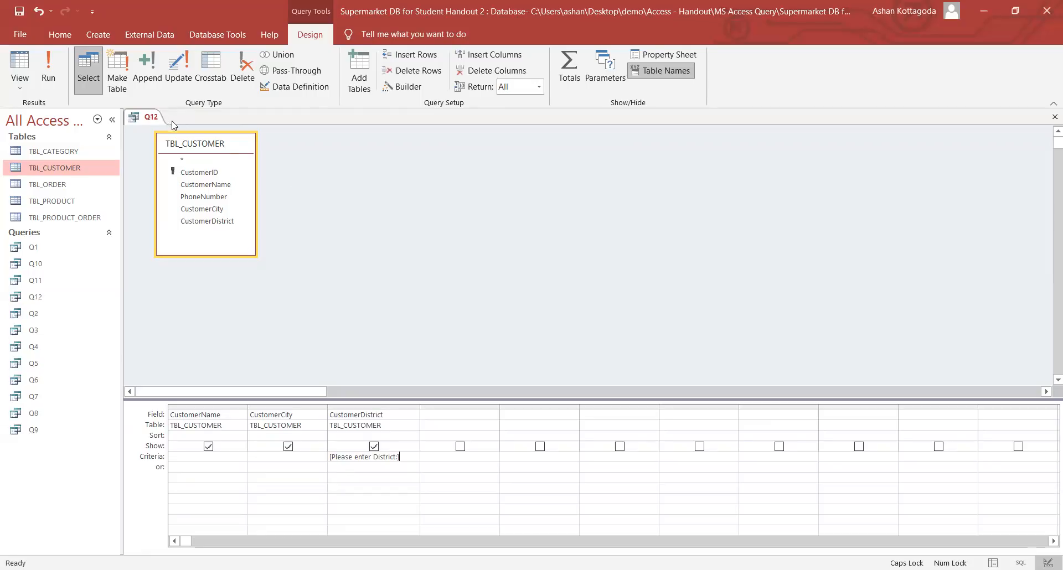
right_click(154, 118)
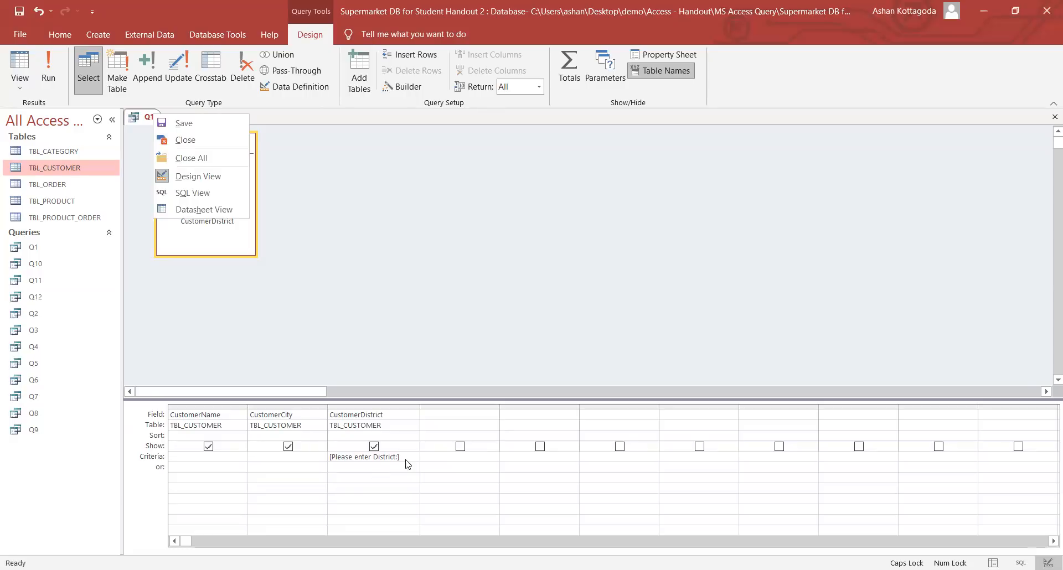
left_click(224, 139)
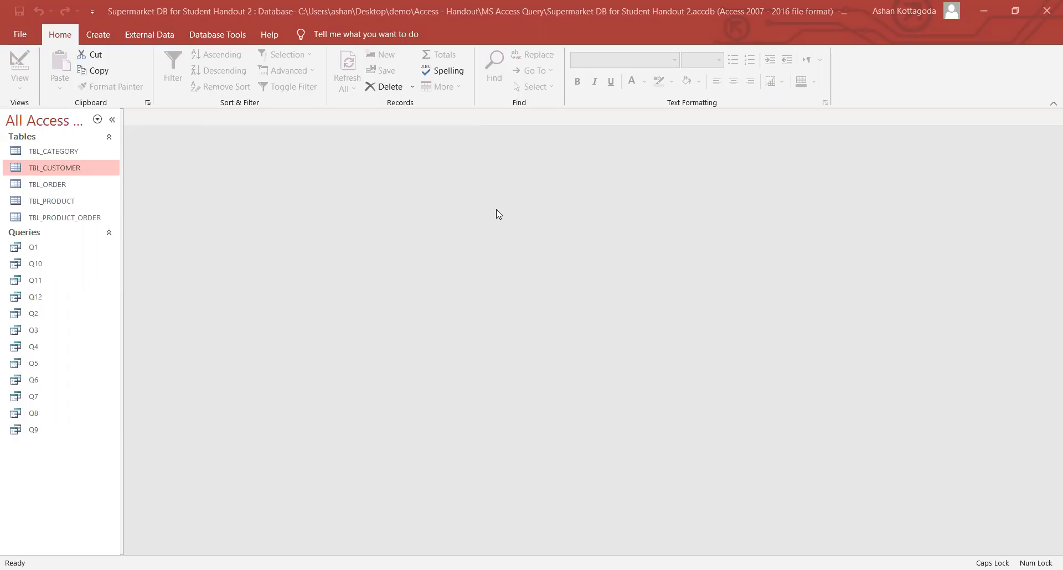
- Run Q12 with the partial district entry 'col', then close the results
left_click(47, 299)
double_click(48, 301)
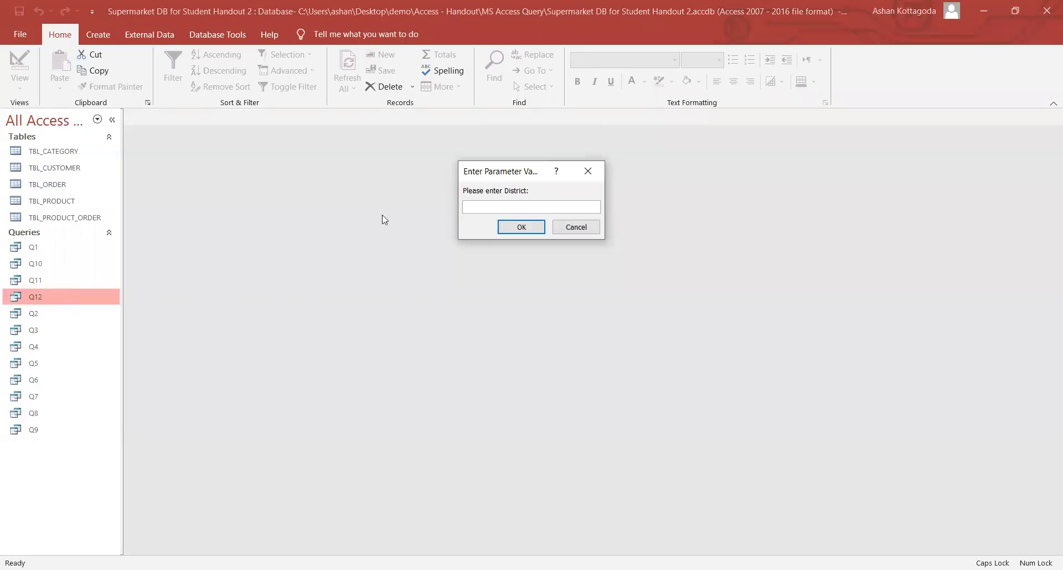
key("Caps_Lock")
type("col")
left_click(524, 223)
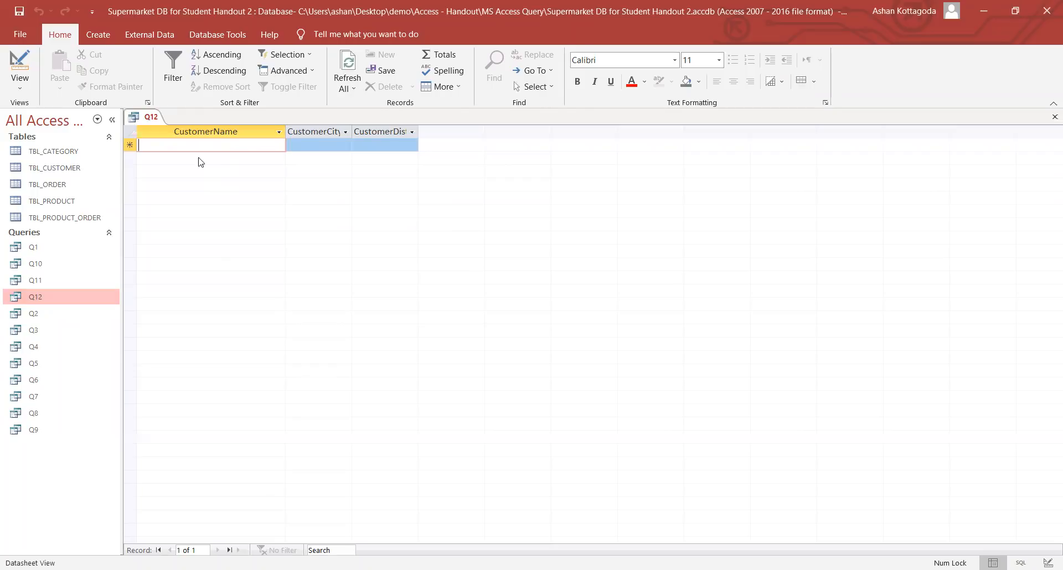
double_click(55, 296)
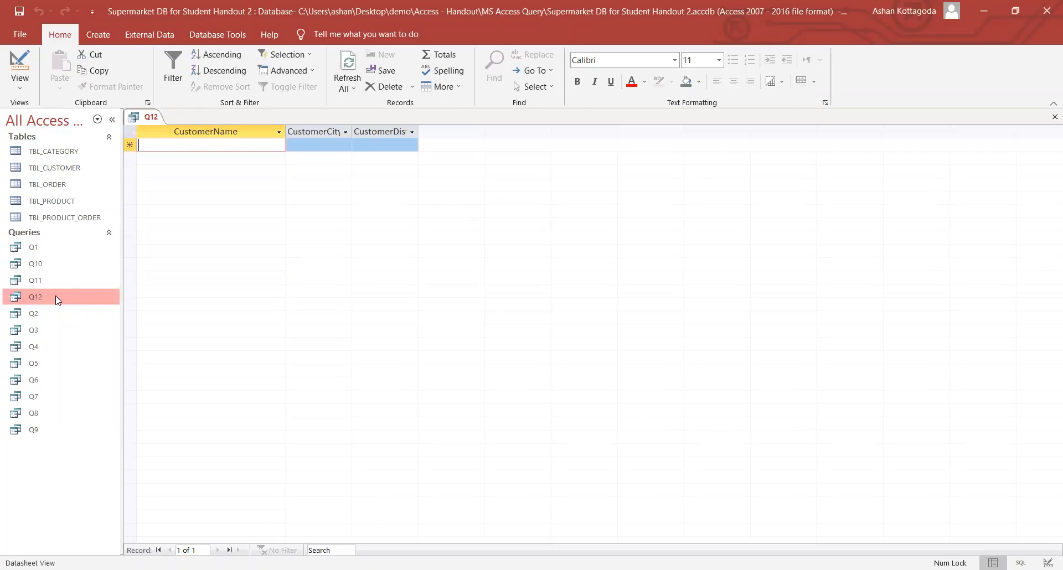
right_click(148, 118)
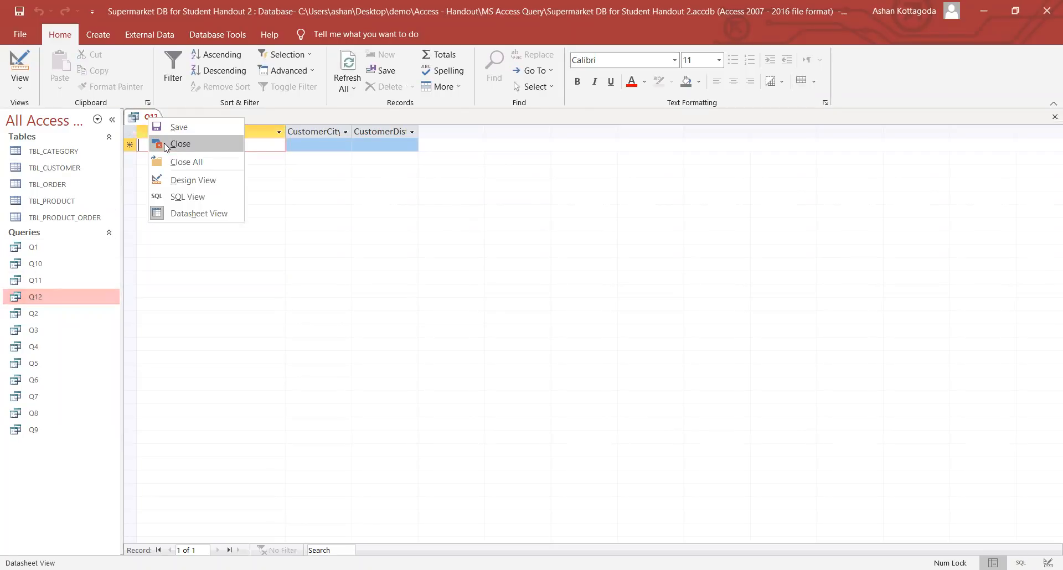
left_click(163, 143)
- Rerun Q12 for the district 'colombo' and close the six-customer result
double_click(61, 301)
type("colombo")
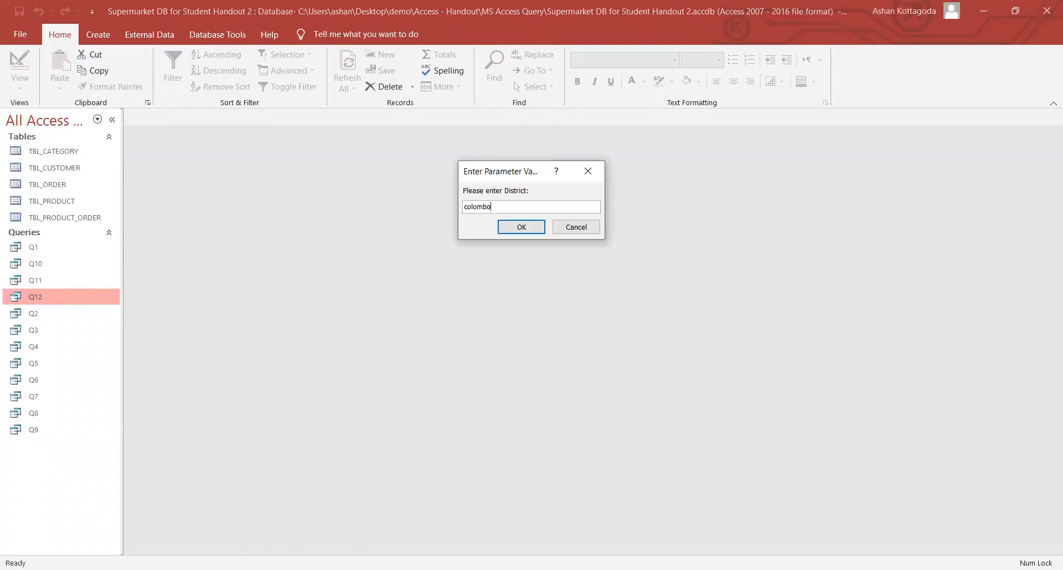
key("Return")
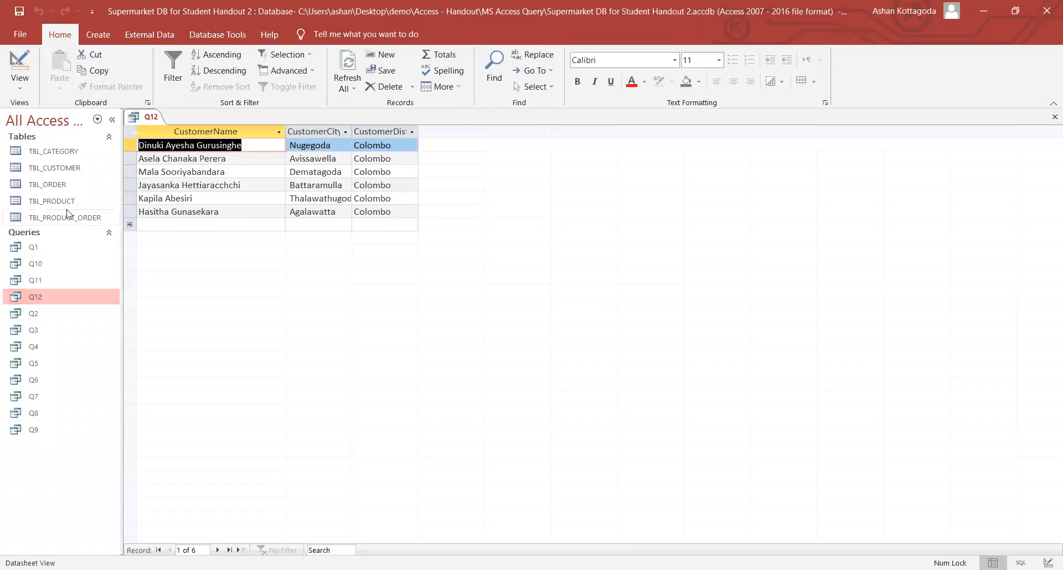
right_click(148, 118)
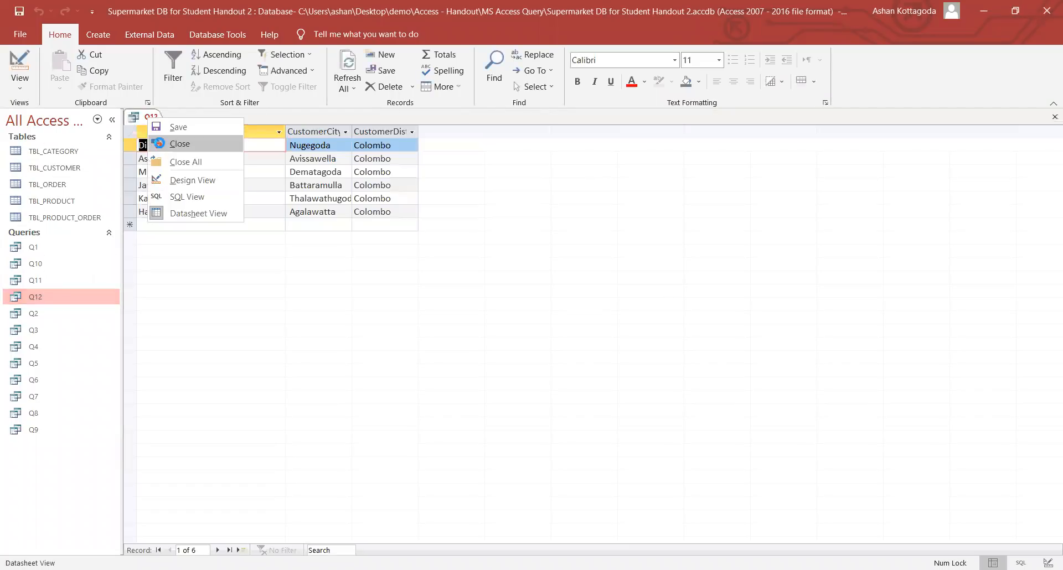
left_click(162, 145)
left_click(99, 37)
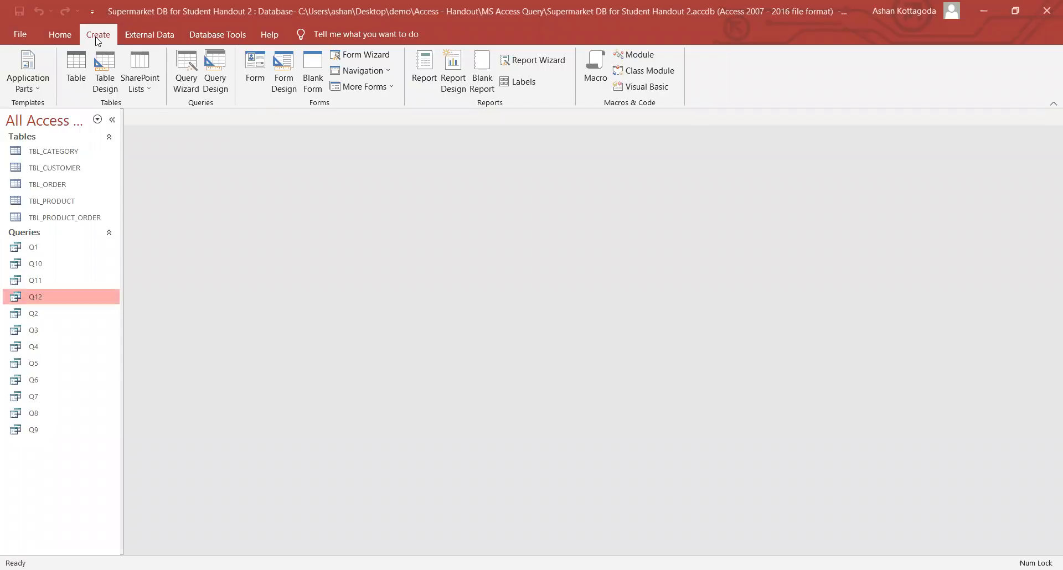
- Create a query design on TBL_CUSTOMER with CustomerName in a widened first column
left_click(220, 79)
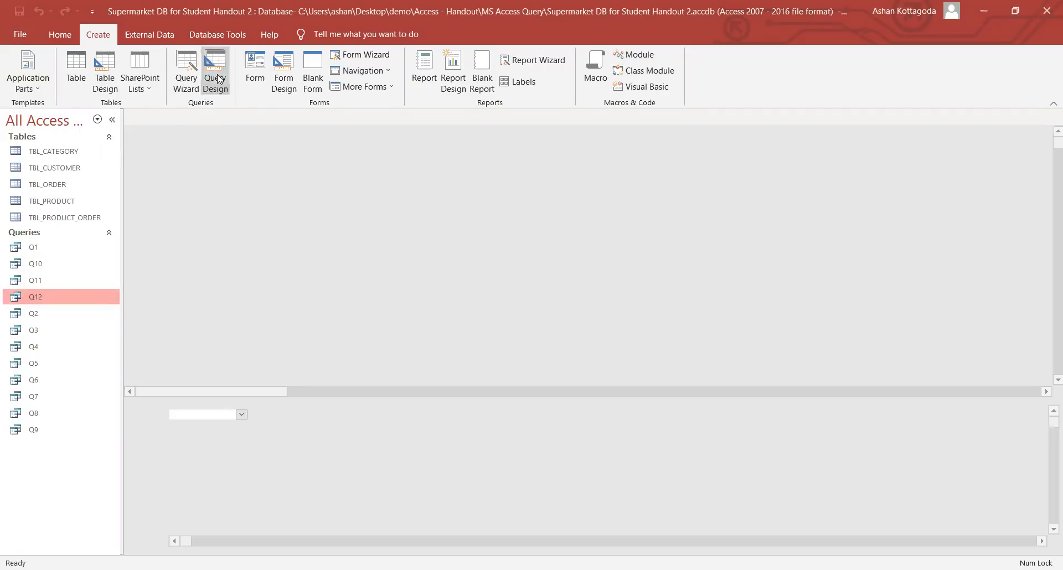
double_click(476, 280)
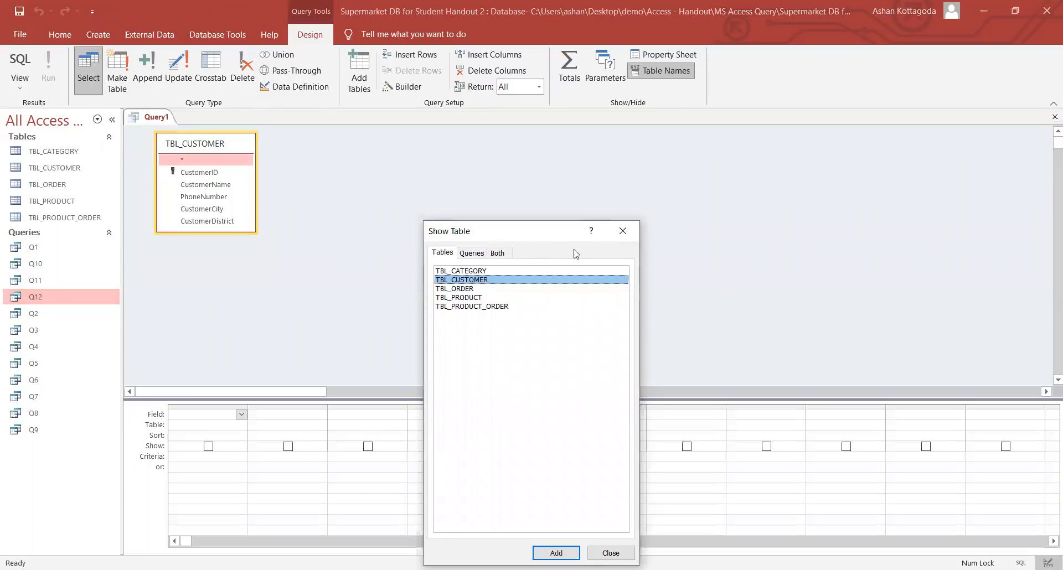
left_click(617, 231)
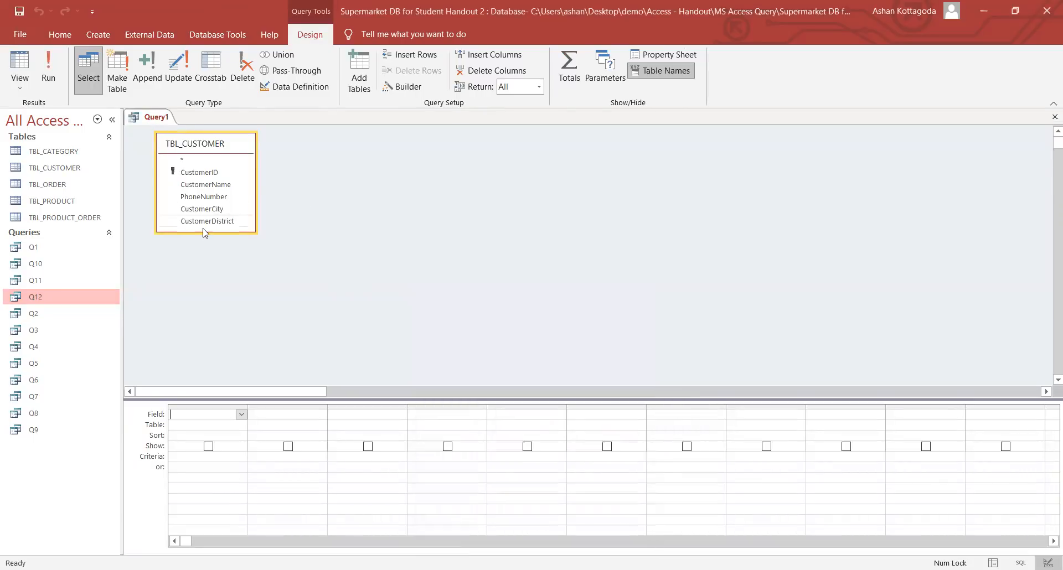
left_click_drag(201, 231, 201, 244)
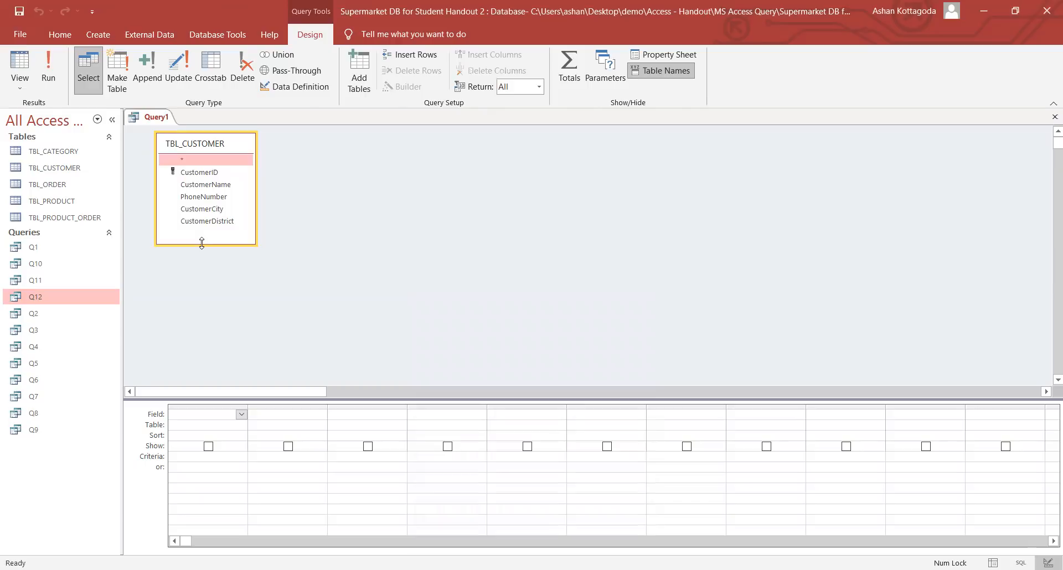
double_click(202, 185)
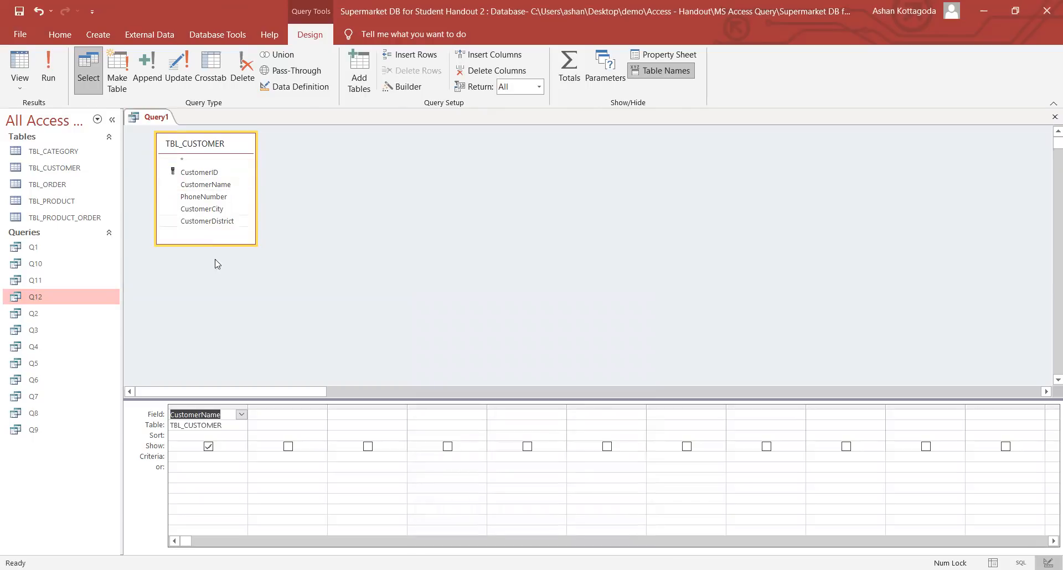
left_click(183, 459)
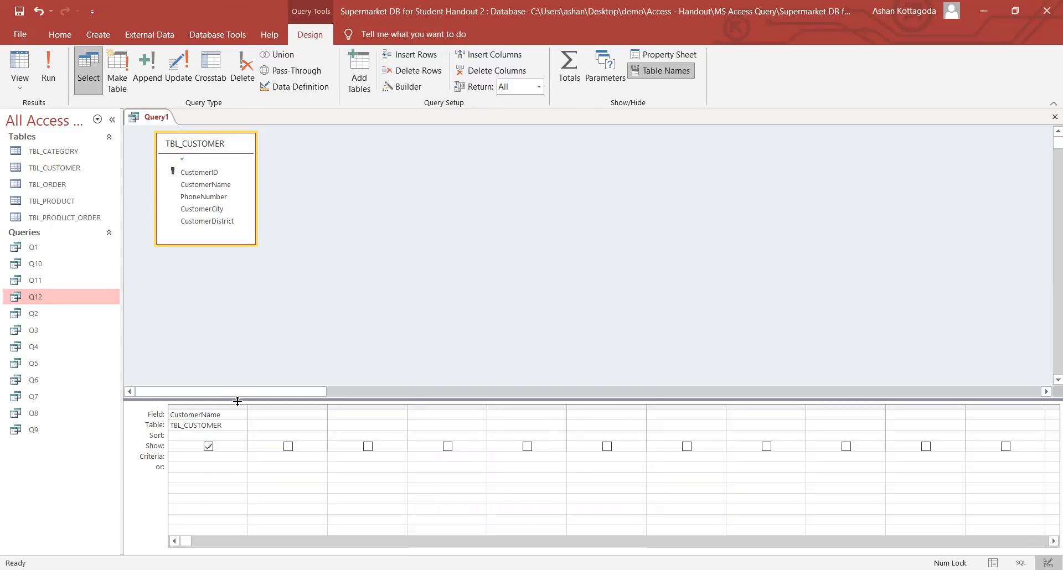
left_click_drag(248, 406, 326, 406)
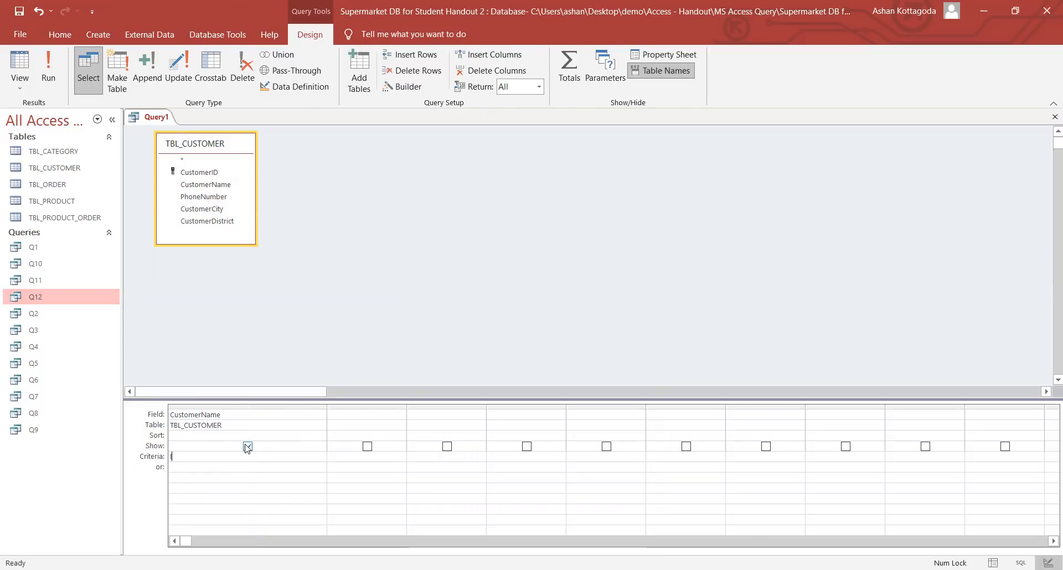
- Set the CustomerName criterion to Like "*" & [Please enter name] & "*"
type("like * & [")
key("Caps_Lock")
type("P")
key("Caps_Lock")
type("lease enter name]")
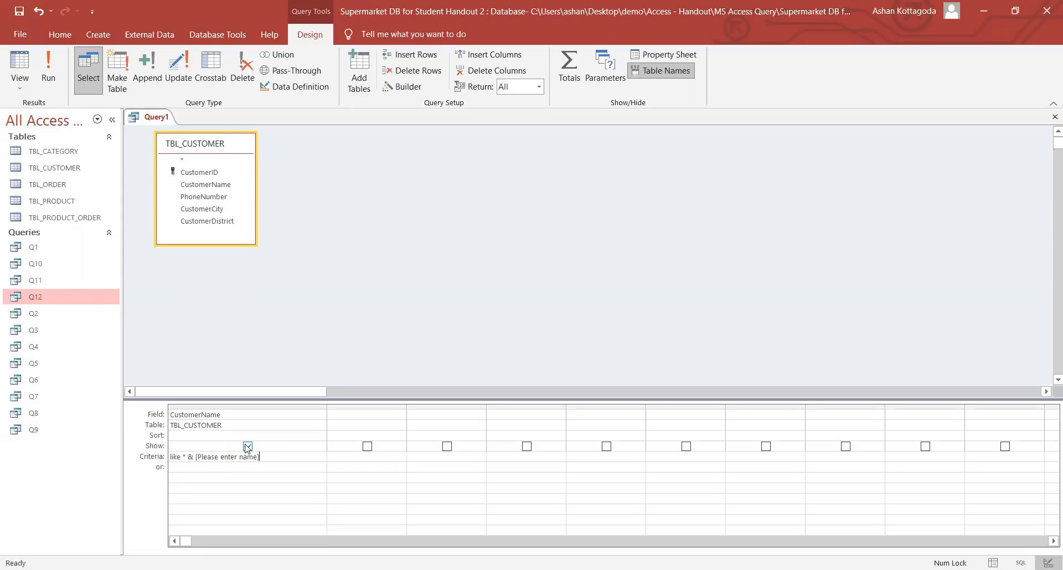
type(" &")
type("*")
left_click(248, 468)
left_click_drag(275, 457, 283, 458)
left_click(290, 459)
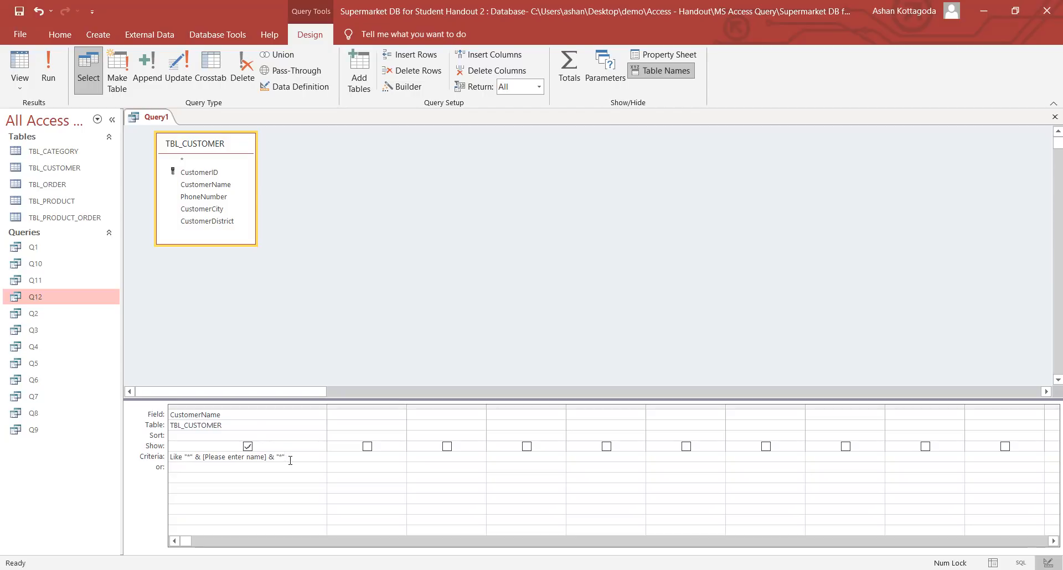
- Review the names in TBL_CUSTOMER, then run the query with a partial customer name
double_click(97, 168)
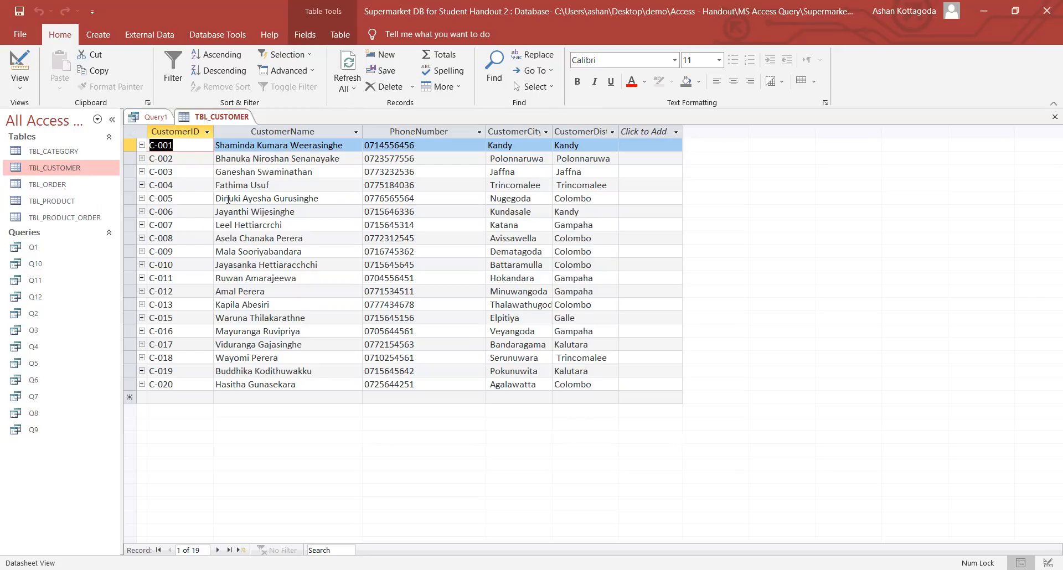
right_click(215, 116)
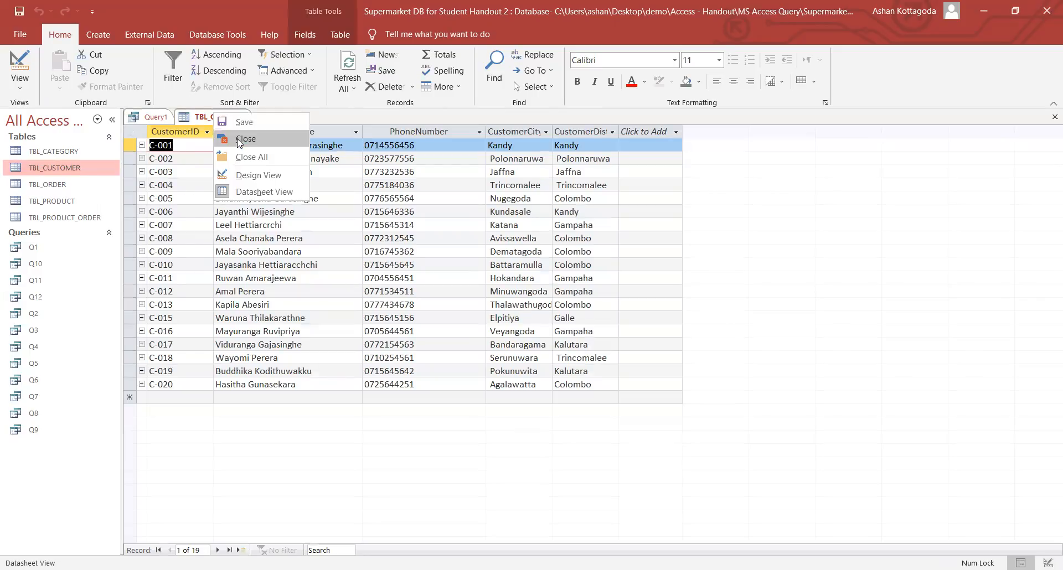
left_click(239, 141)
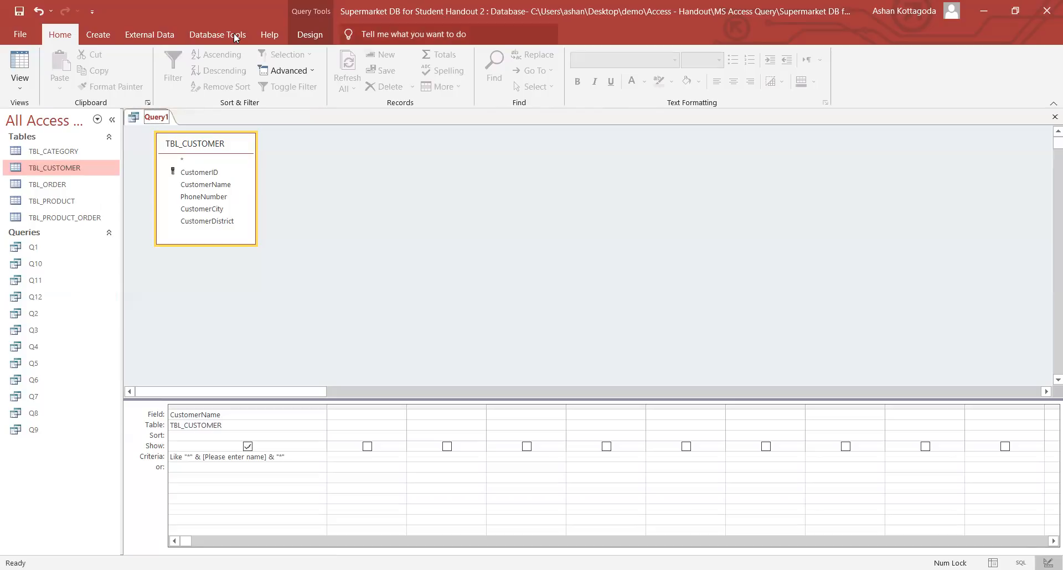
left_click(48, 65)
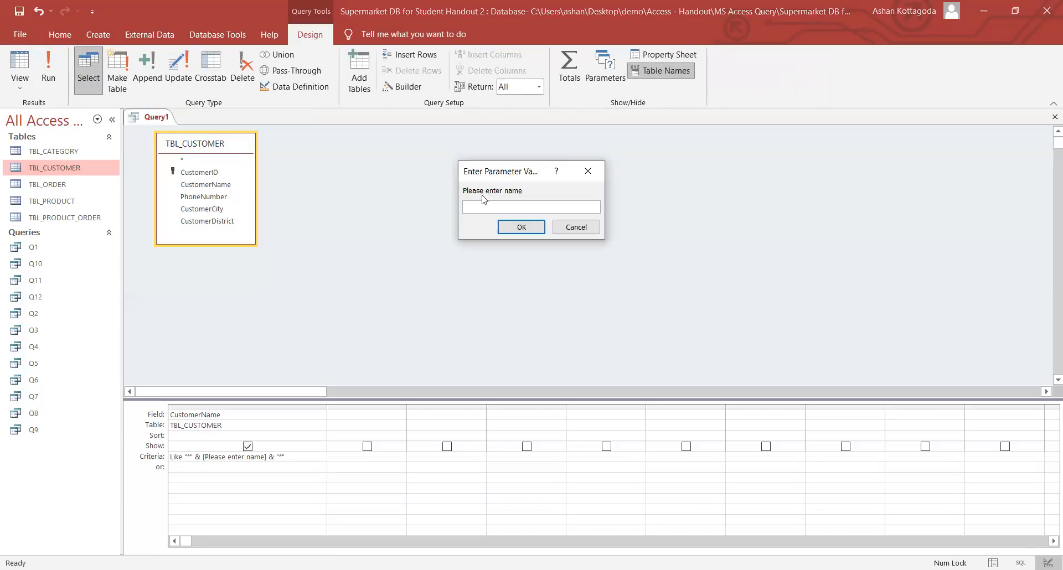
type("dinu")
left_click(521, 227)
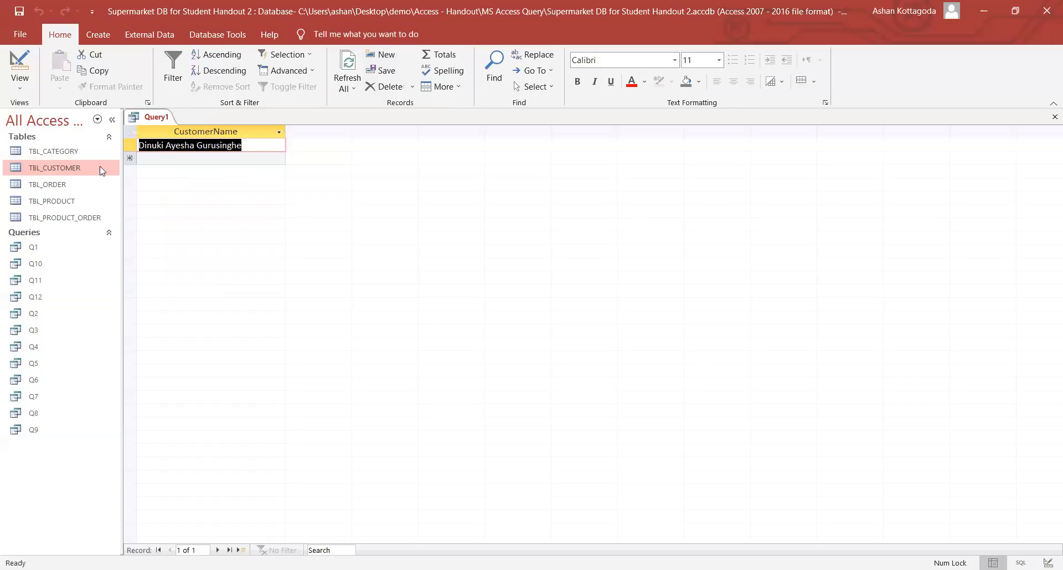
- Rerun the query with the letter 'a' to list all 19 customers, then return to Design View
left_click(17, 83)
left_click(56, 164)
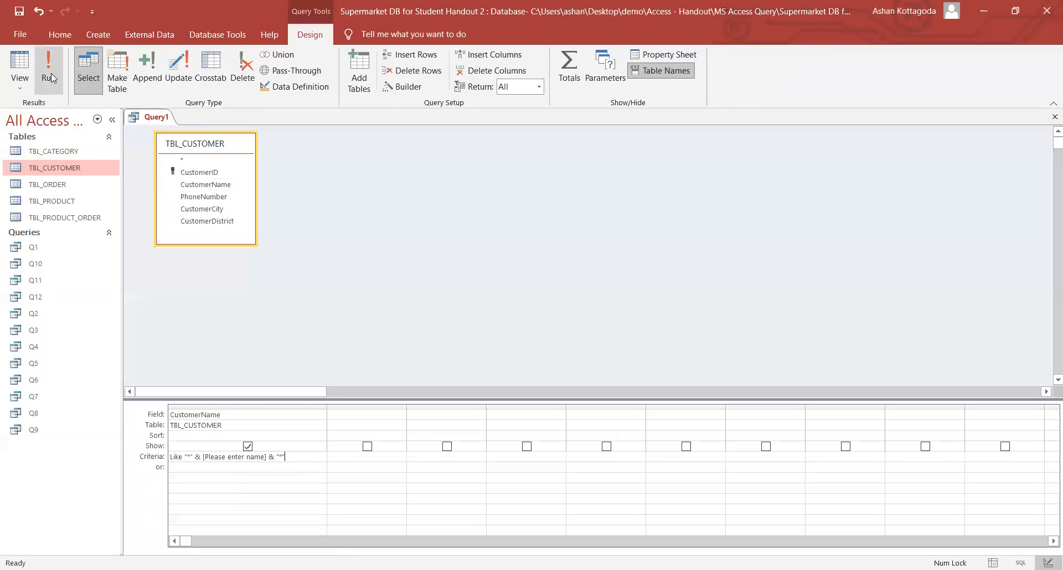
left_click(49, 78)
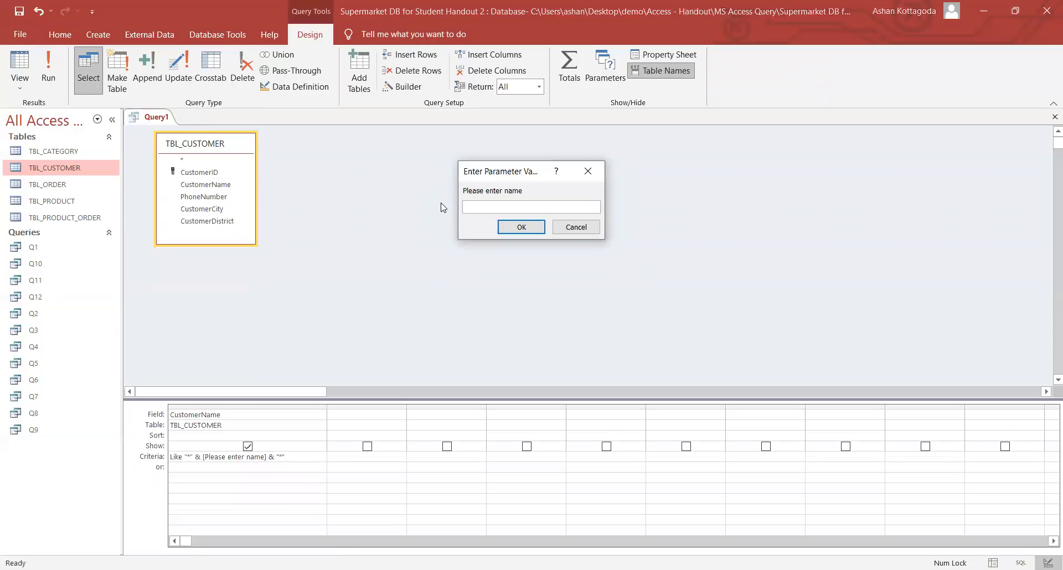
type("a")
left_click(514, 228)
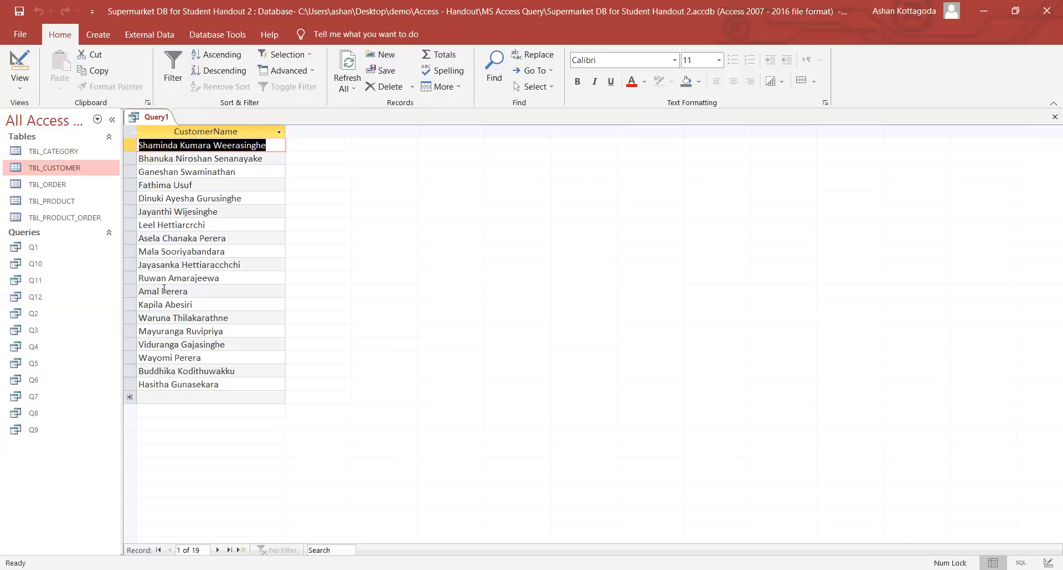
left_click(23, 83)
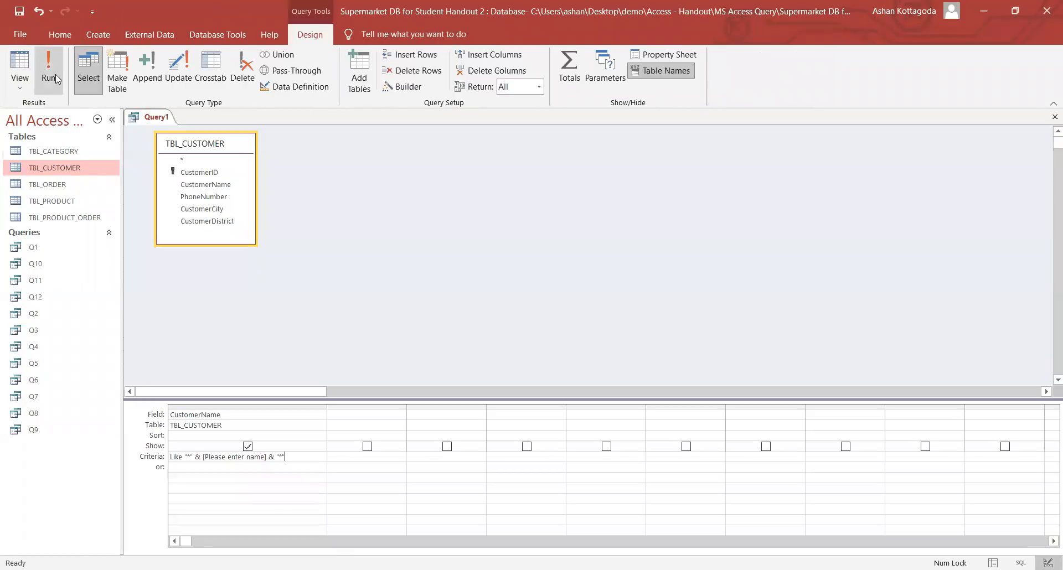
- Run the query with a surname that returns three customers, then go back to Design View
left_click(49, 72)
type("pe")
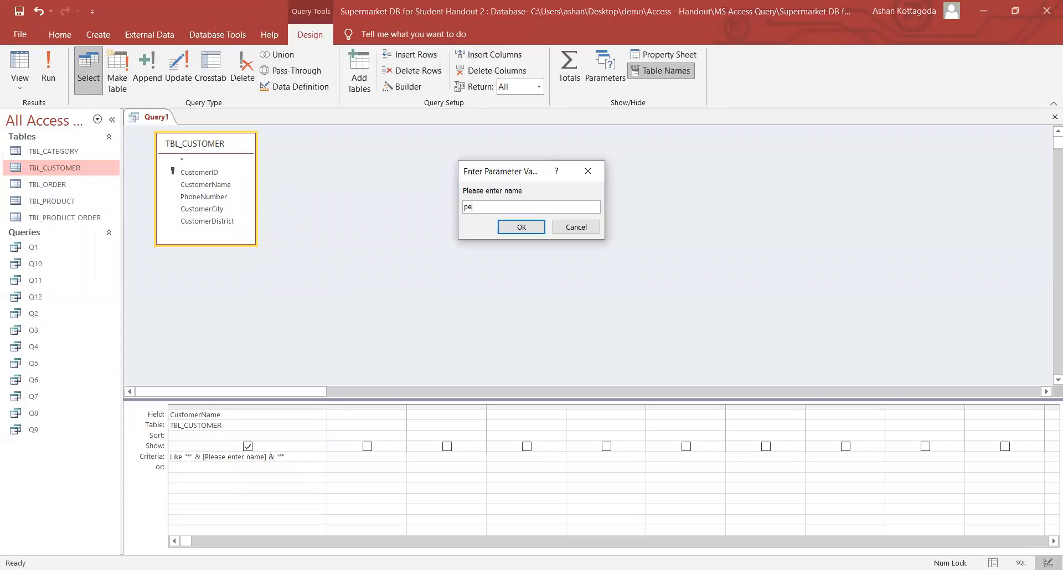
type("rera")
key("Return")
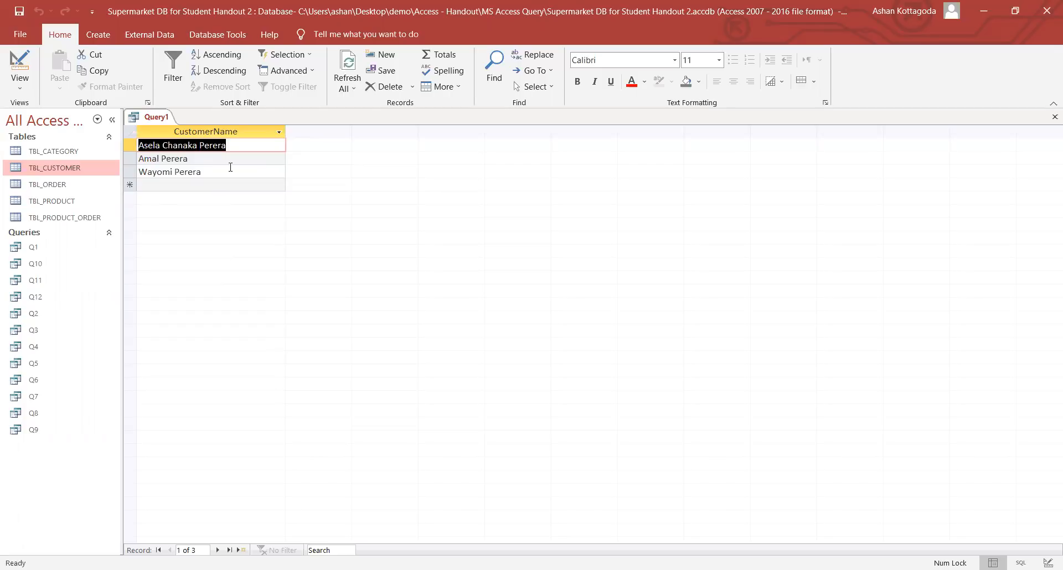
left_click(12, 92)
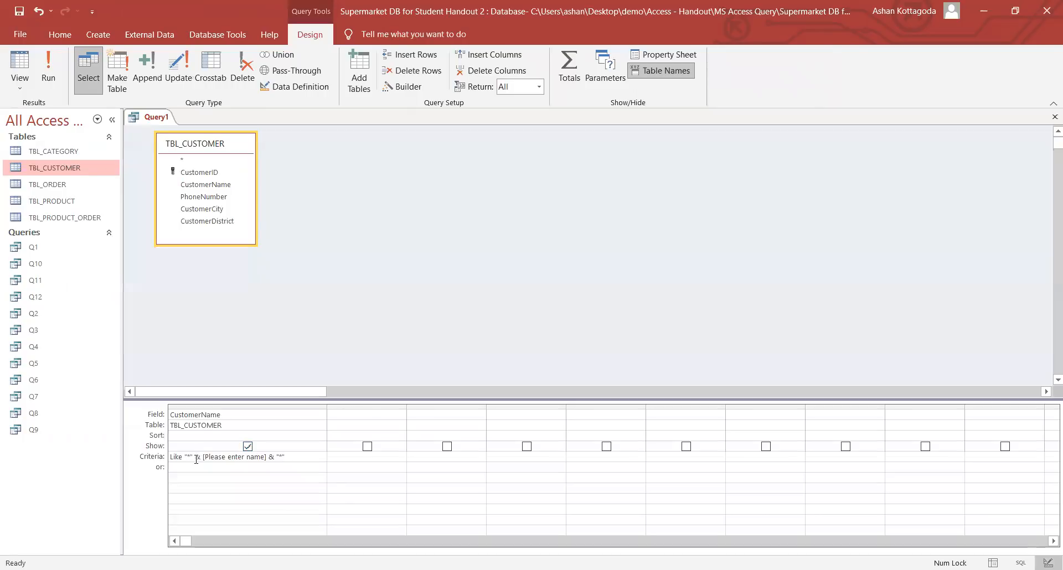
left_click_drag(204, 456, 283, 460)
left_click(290, 460)
- Save Query1 under the name Q13, then close the Q13 query tab
right_click(158, 114)
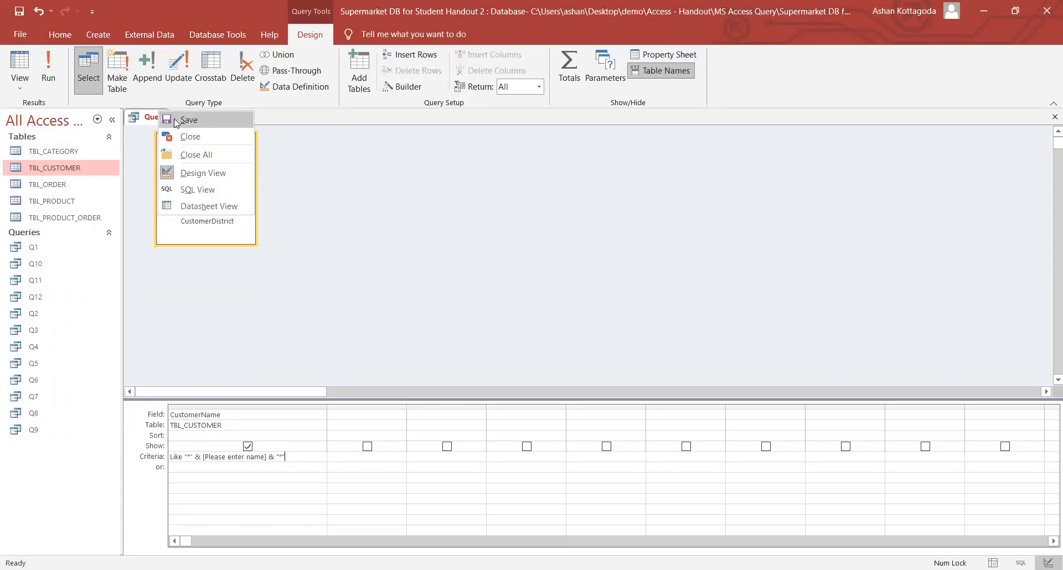
left_click(173, 118)
key("Caps_Lock")
type("Q13")
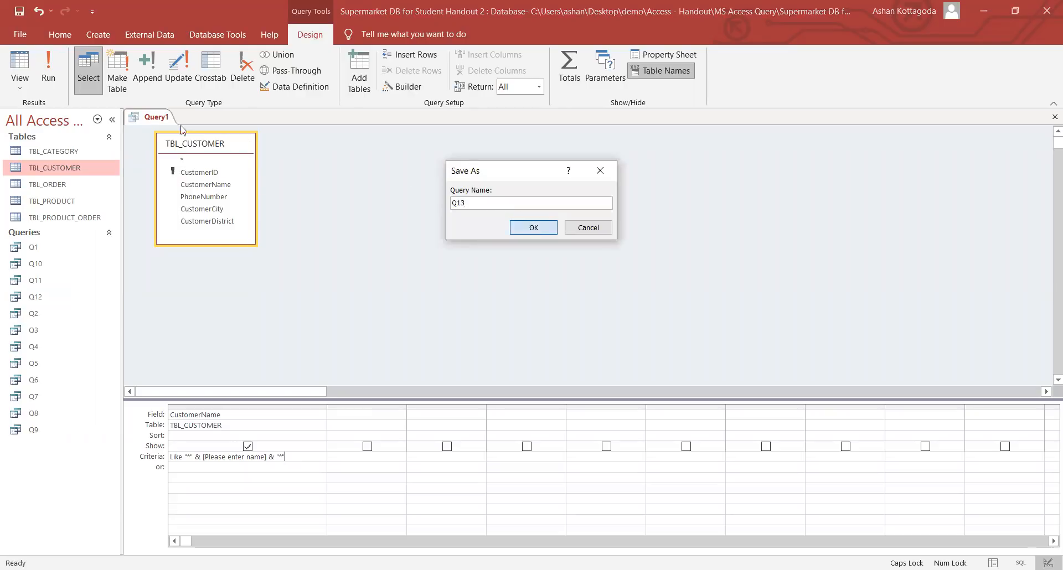
left_click(533, 228)
right_click(155, 118)
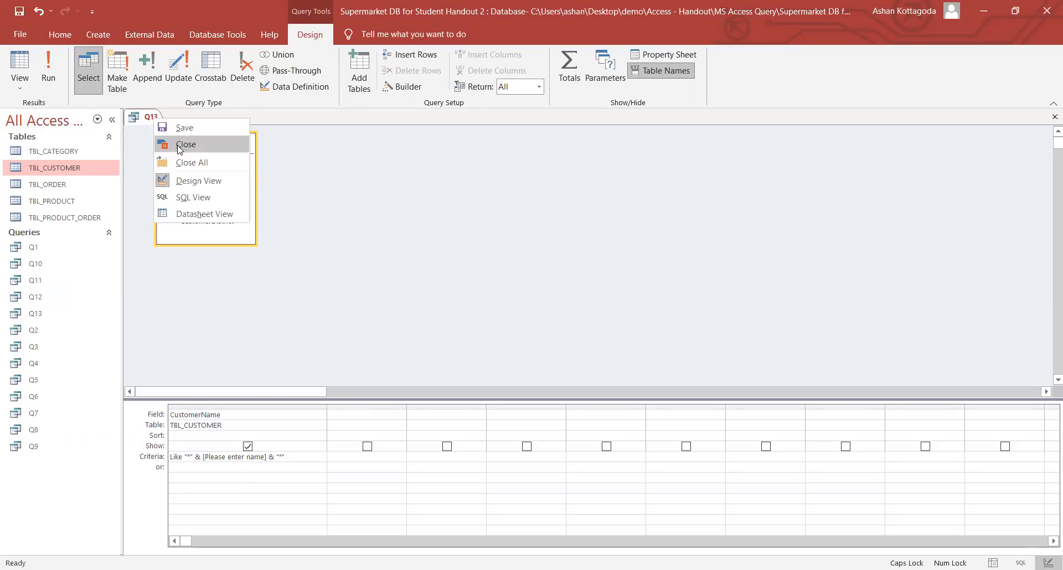
left_click(178, 146)
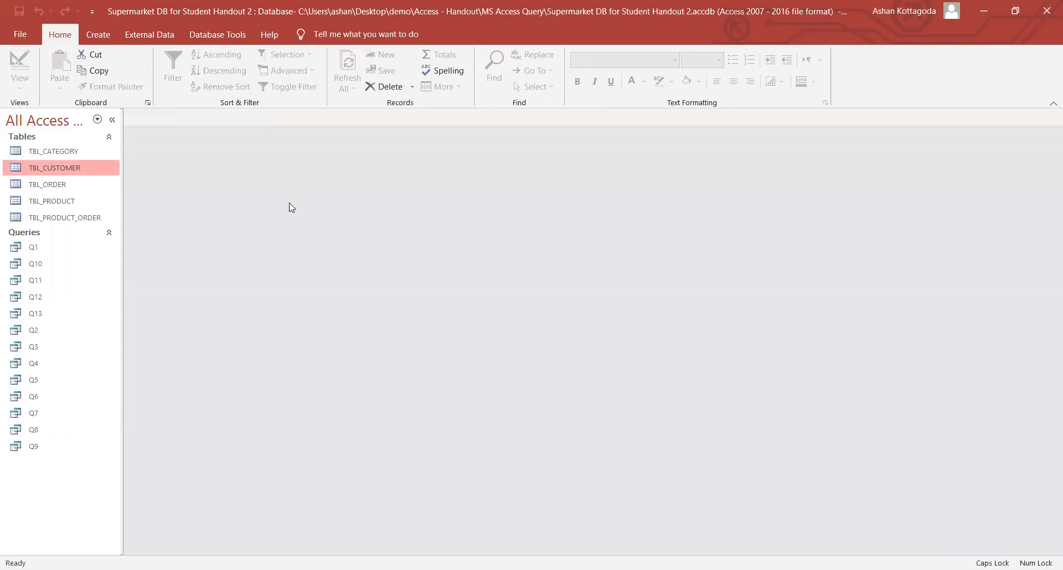
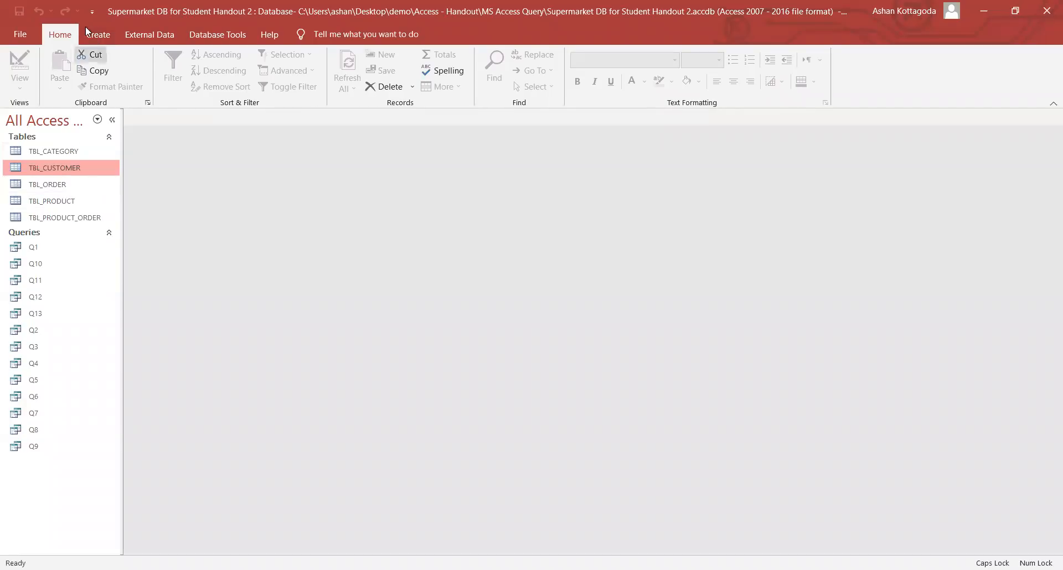
- Open a new query design and add TBL_PRODUCT, TBL_ORDER and TBL_PRODUCT_ORDER from Show Table
left_click(100, 38)
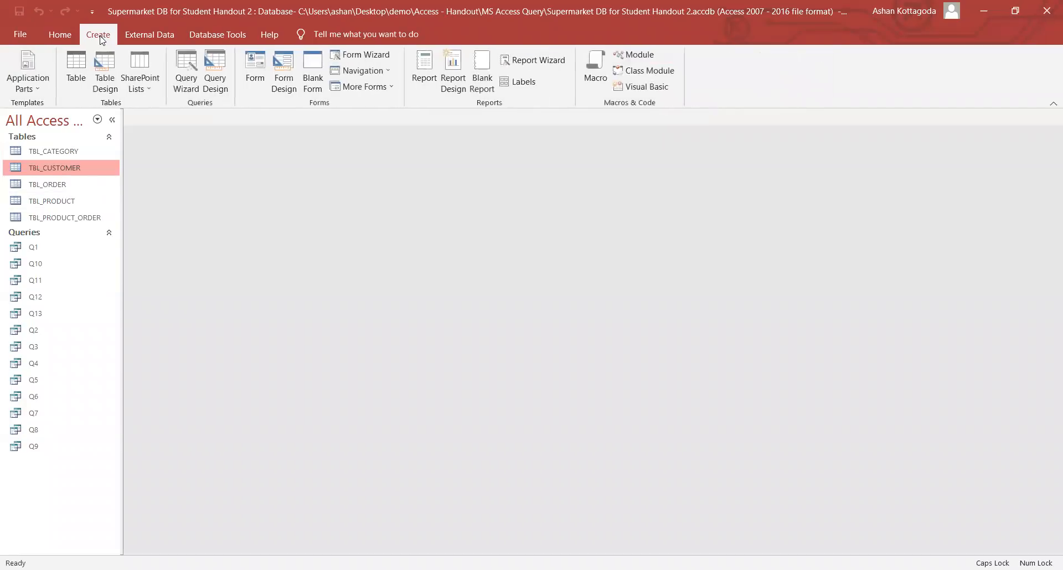
left_click(212, 78)
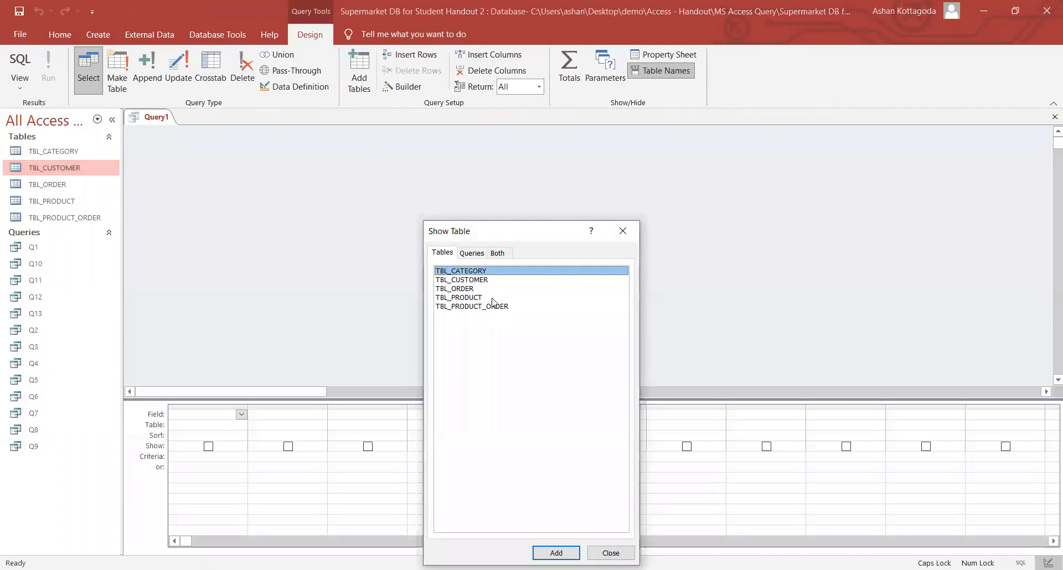
double_click(492, 299)
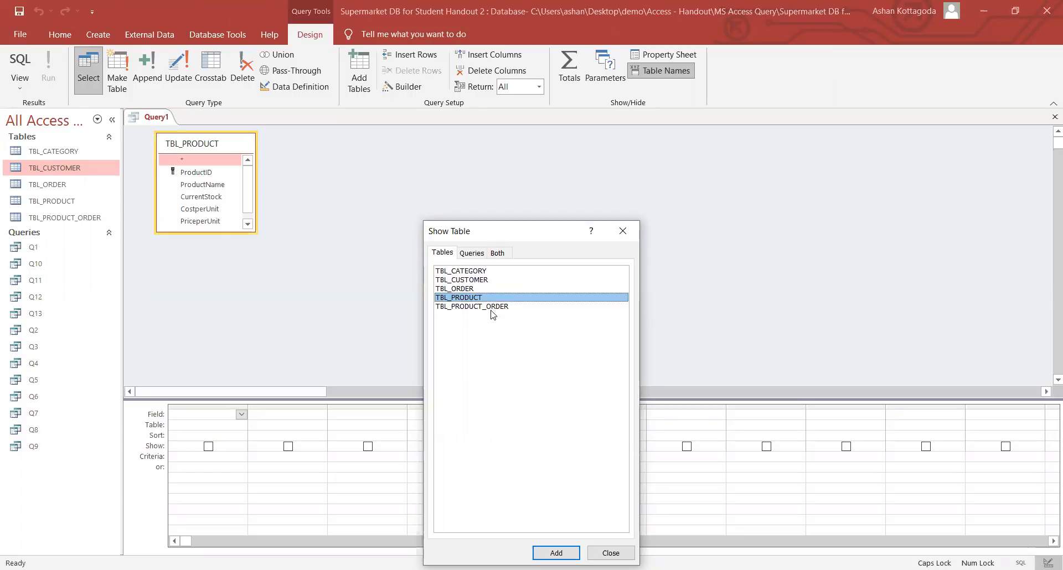
double_click(476, 288)
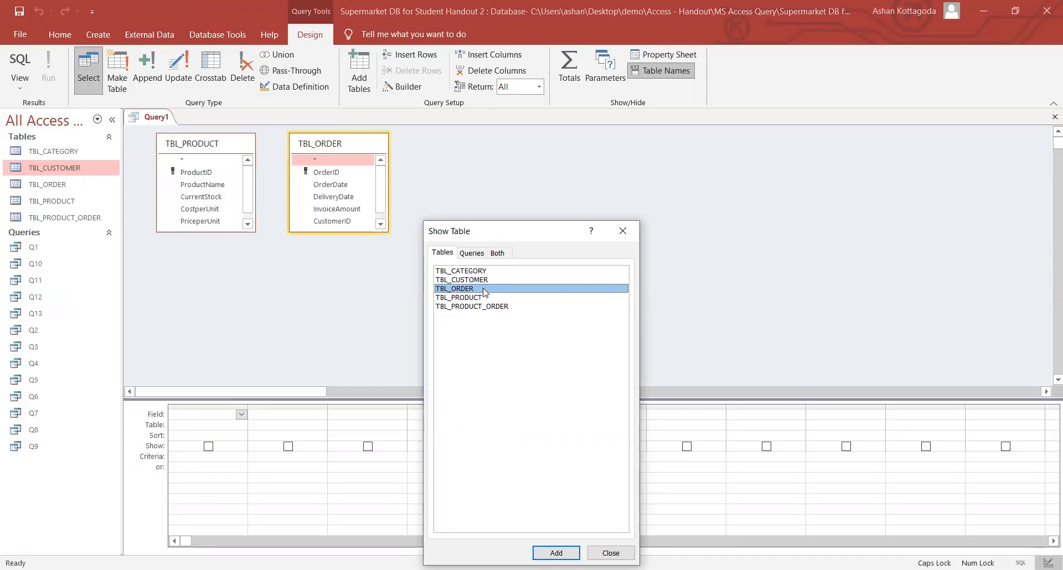
double_click(487, 306)
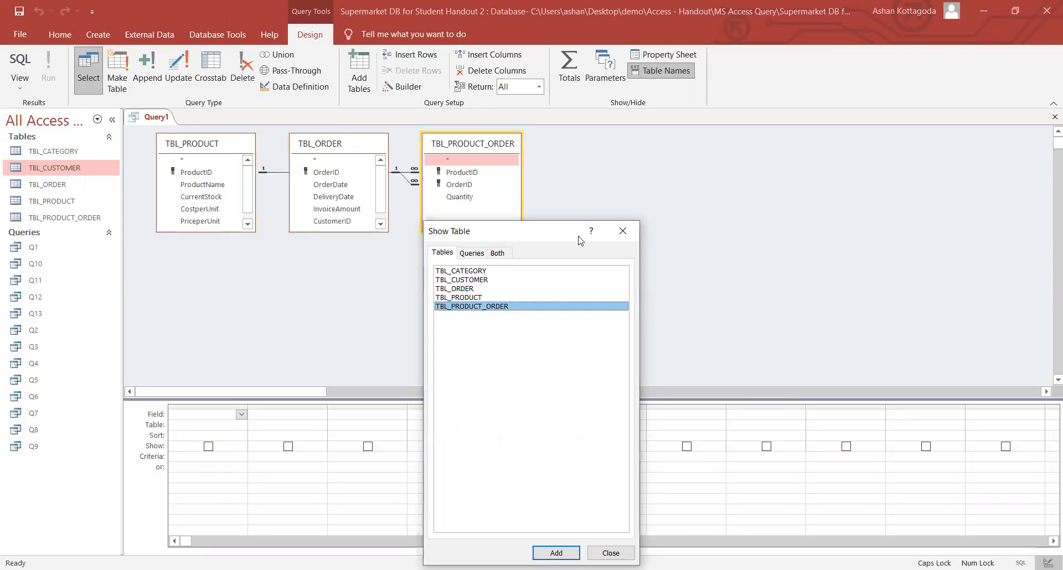
left_click(622, 231)
left_click(335, 147)
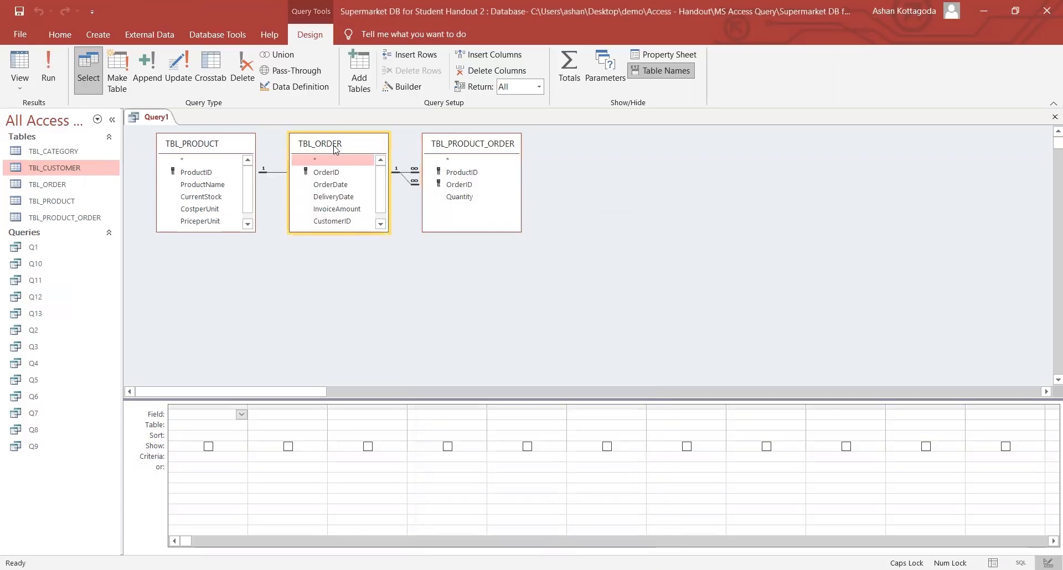
- Add ProductName and InvoiceAmount to the grid and preview the 17 result rows, then return to Design View
left_click_drag(335, 148, 761, 167)
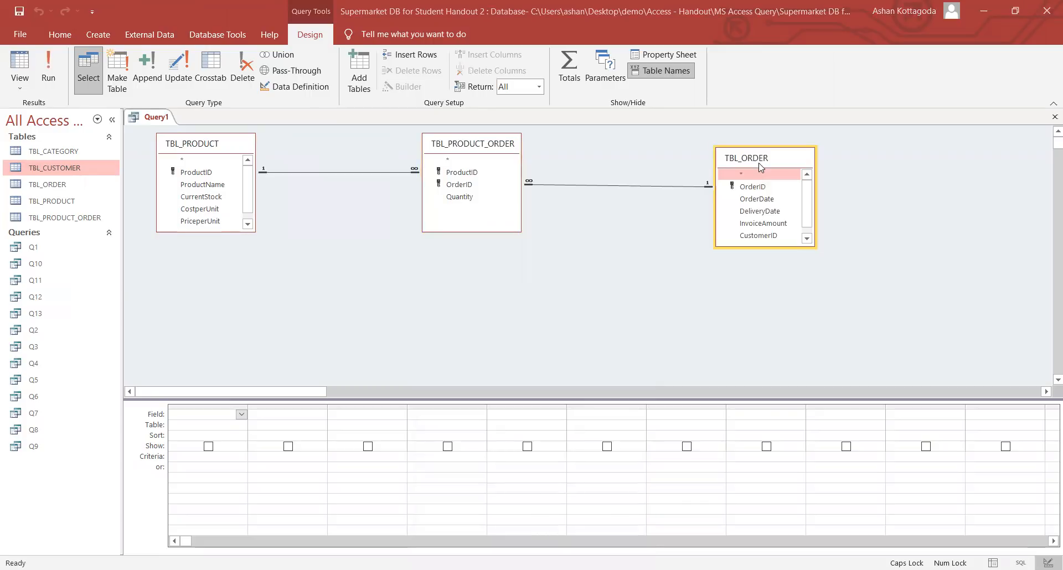
double_click(215, 184)
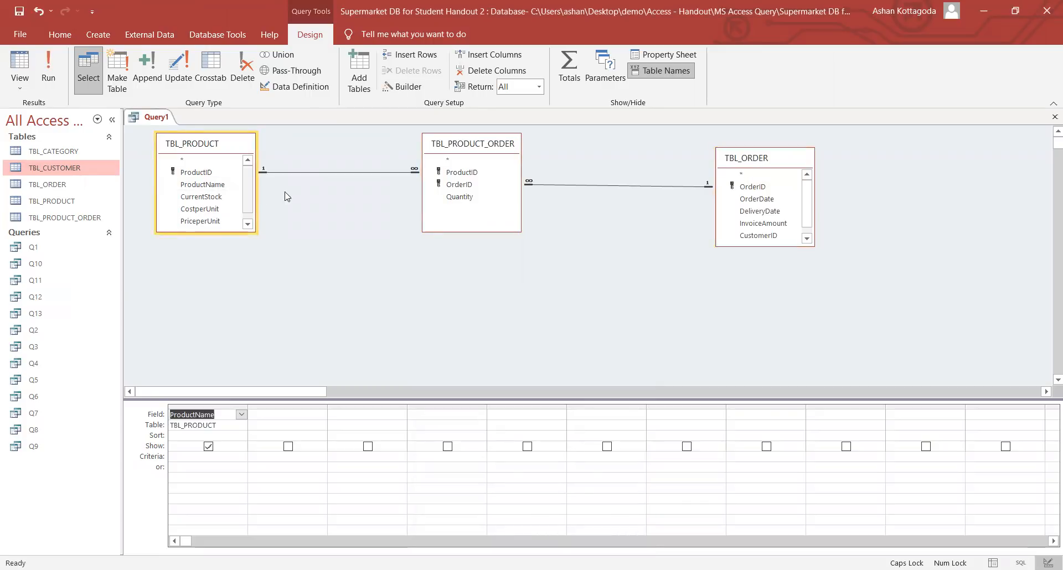
double_click(763, 223)
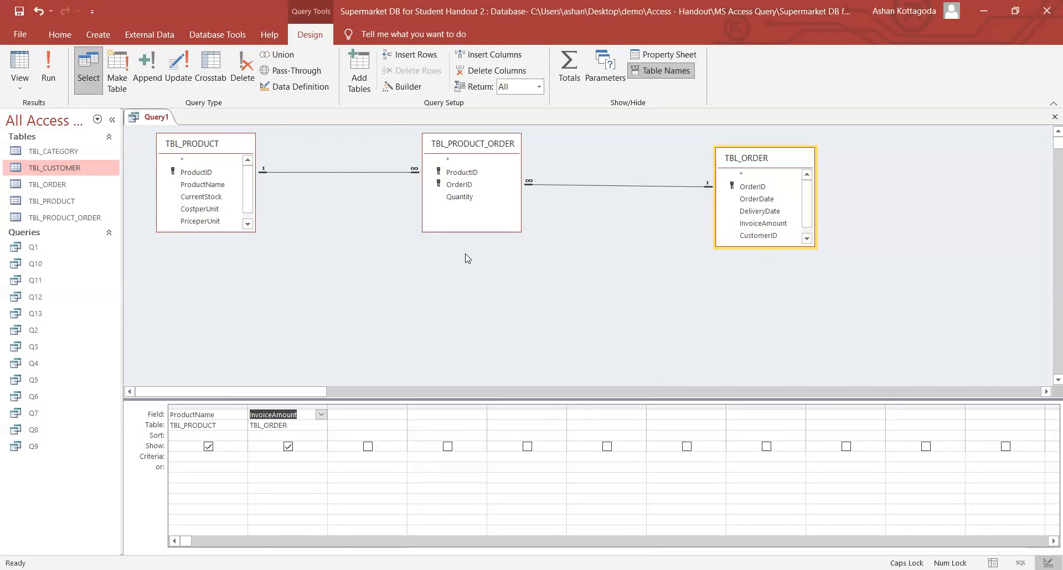
left_click(48, 72)
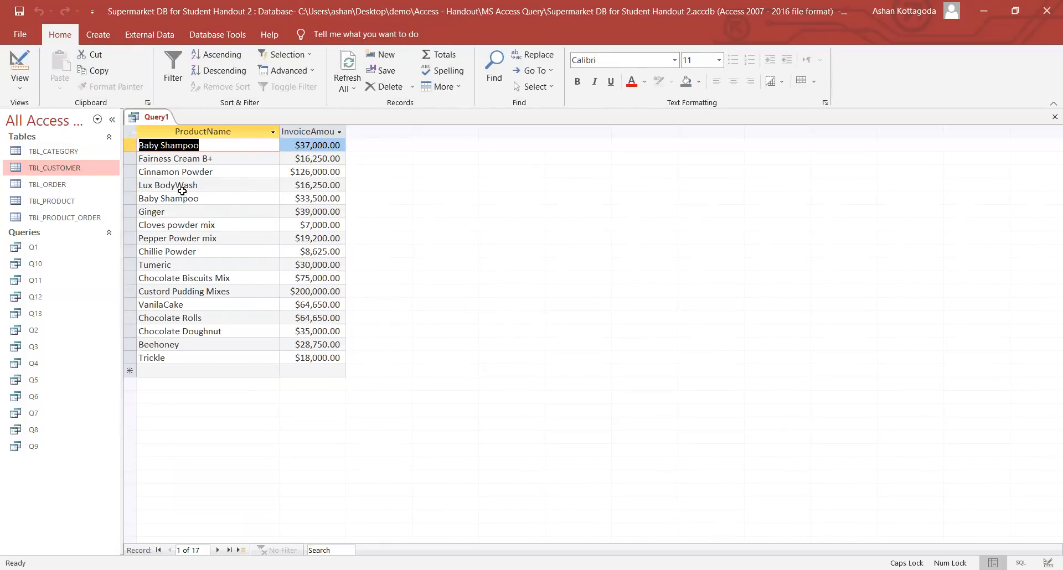
left_click(21, 83)
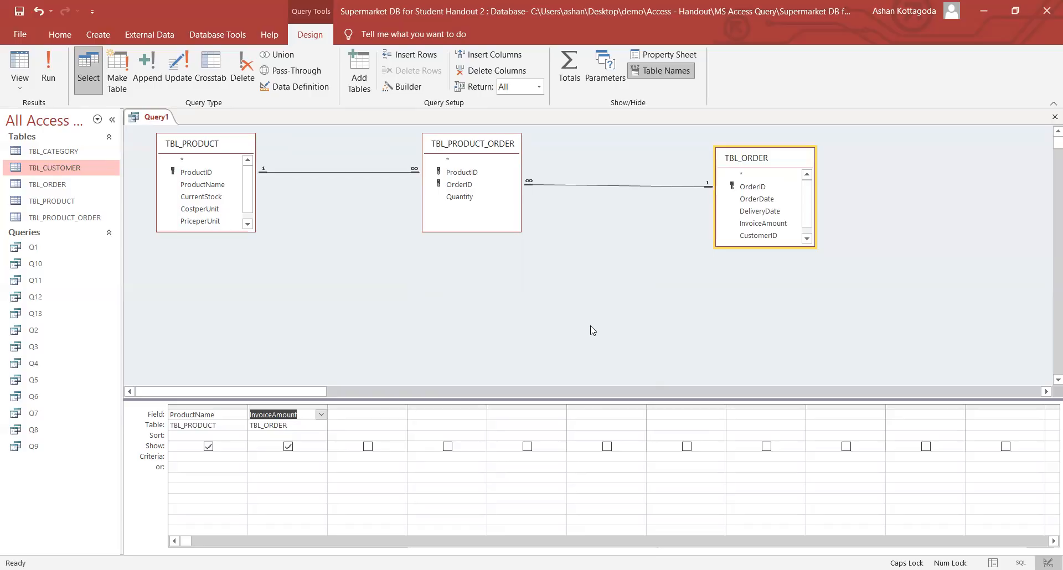
- Turn on Totals, set InvoiceAmount to Sum, and run it to get one invoice total per product
left_click(283, 436)
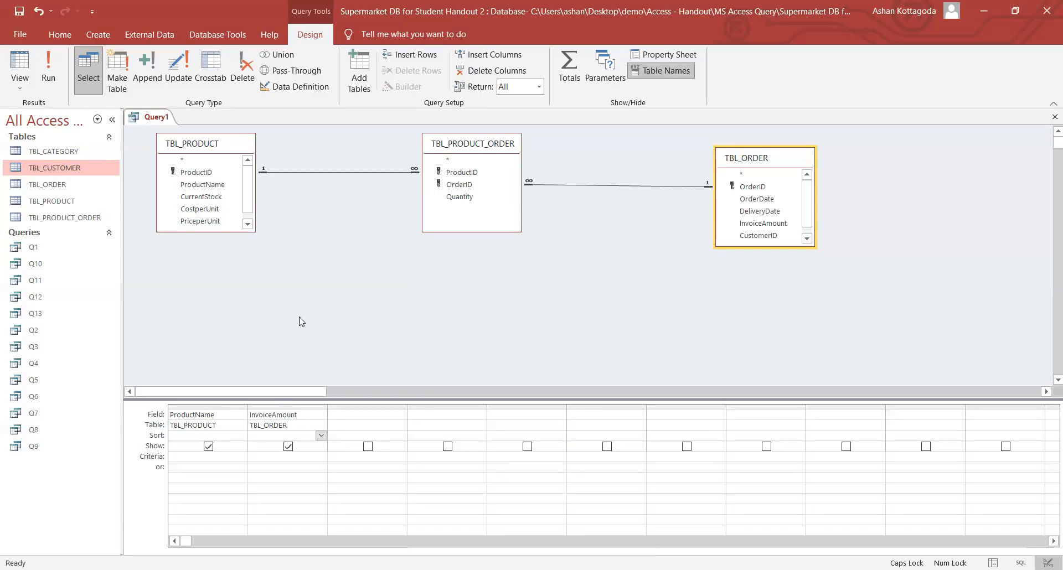
left_click(566, 83)
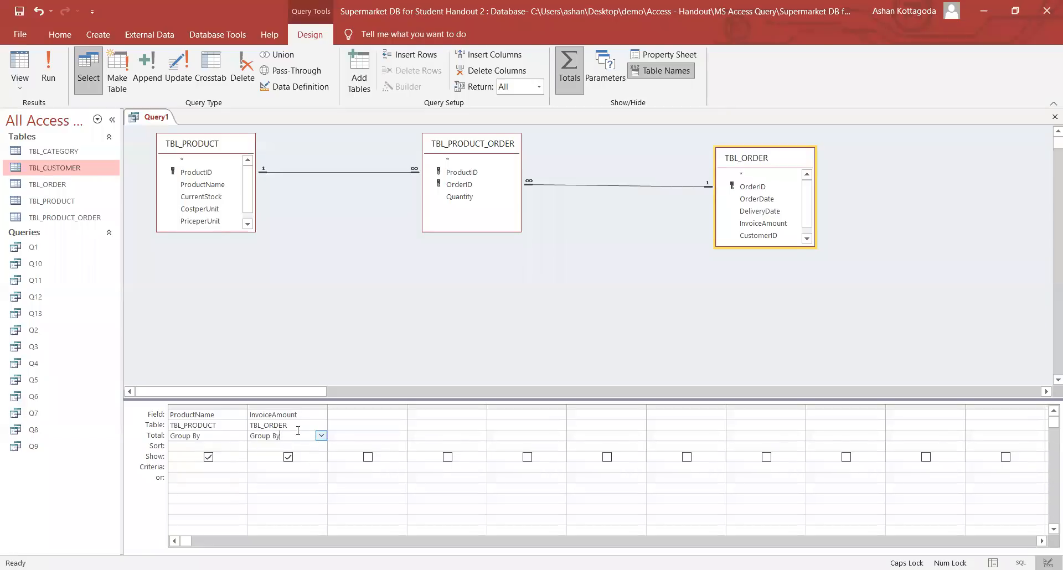
left_click(321, 436)
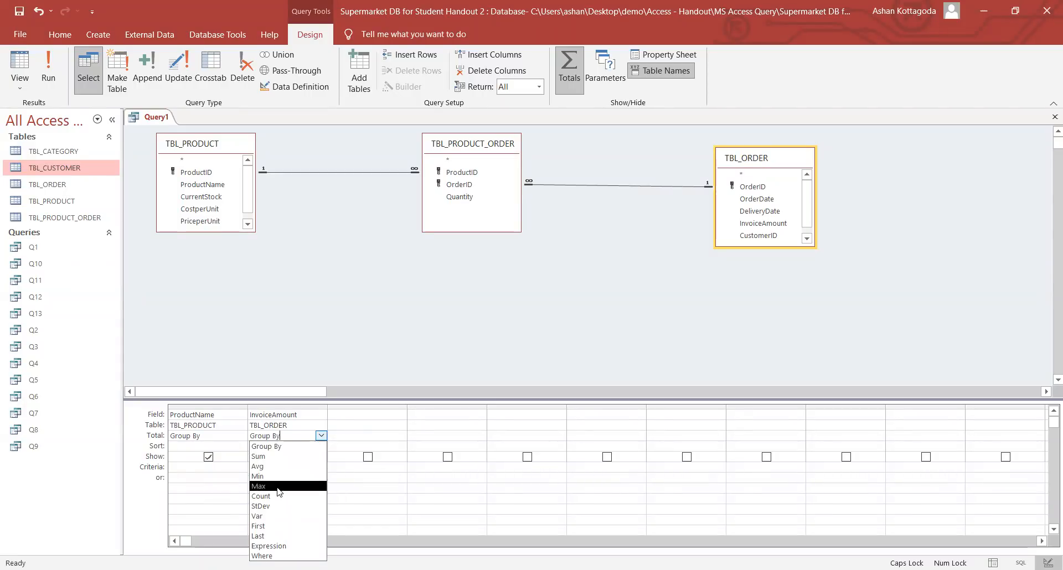
left_click(278, 457)
left_click(284, 437)
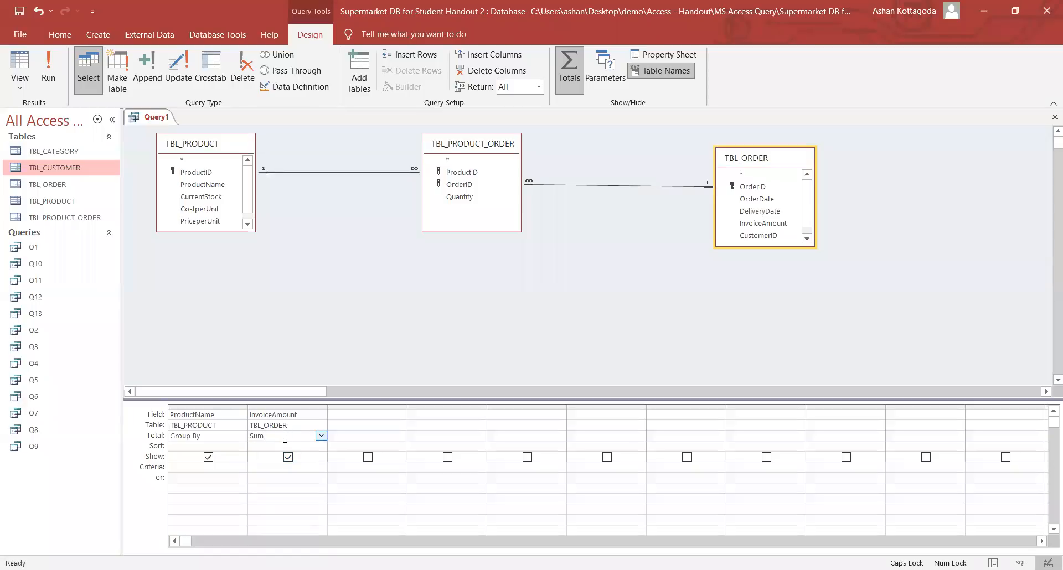
left_click(48, 69)
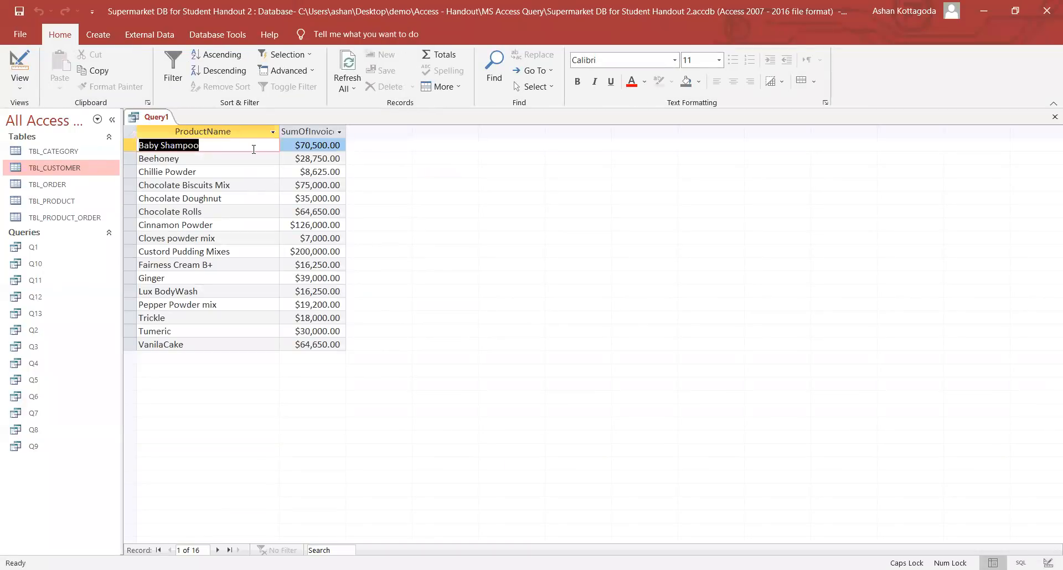
left_click_drag(300, 145, 341, 146)
left_click(305, 158)
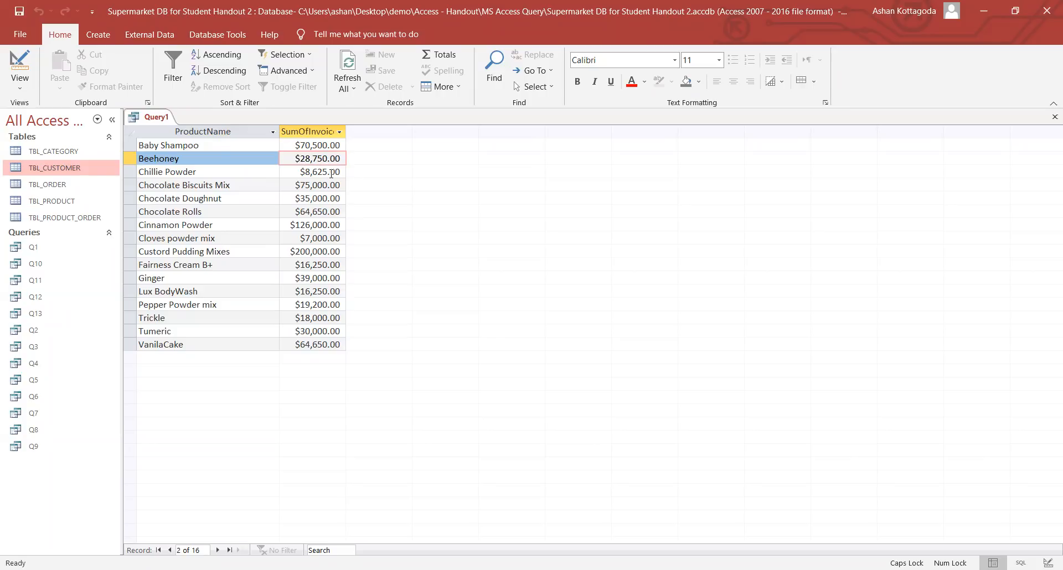
left_click(63, 175)
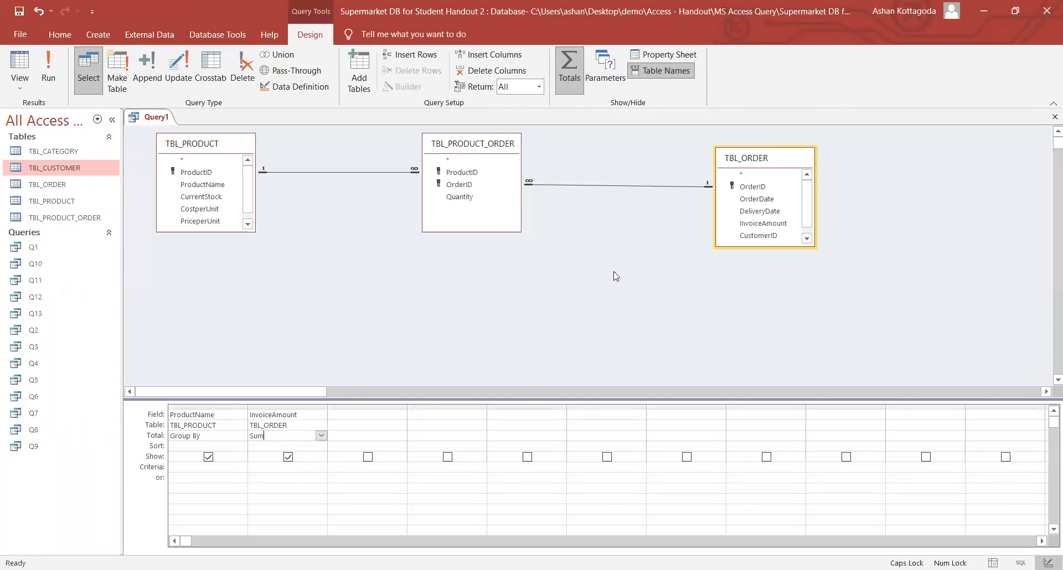
left_click(569, 69)
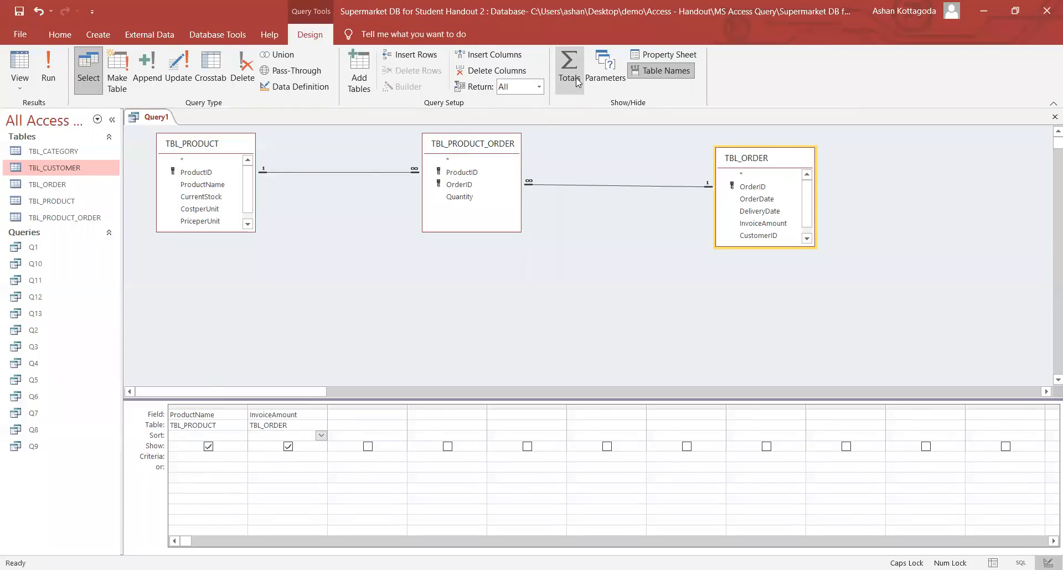
left_click(576, 78)
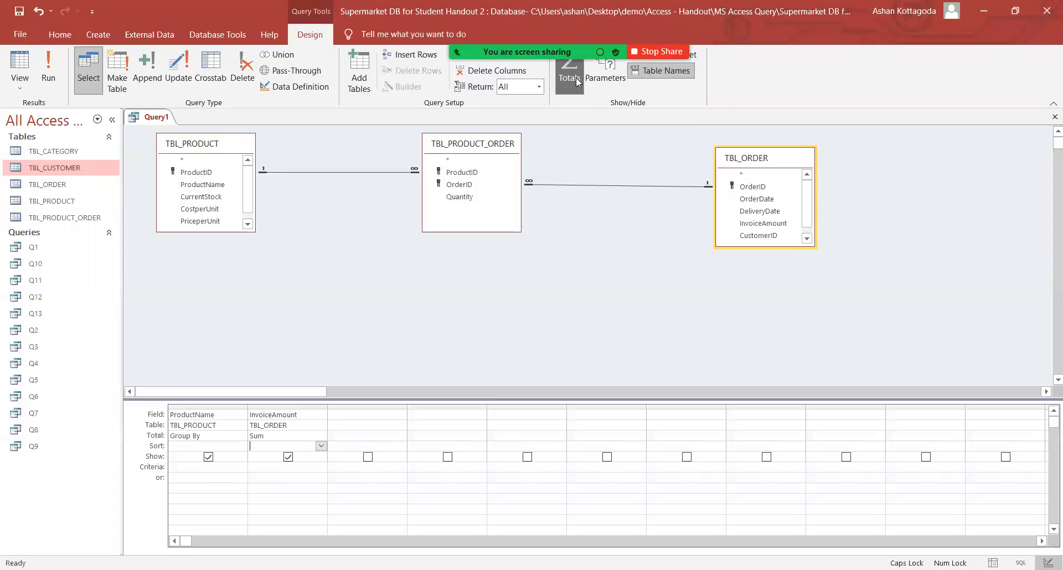
left_click(310, 435)
left_click(321, 436)
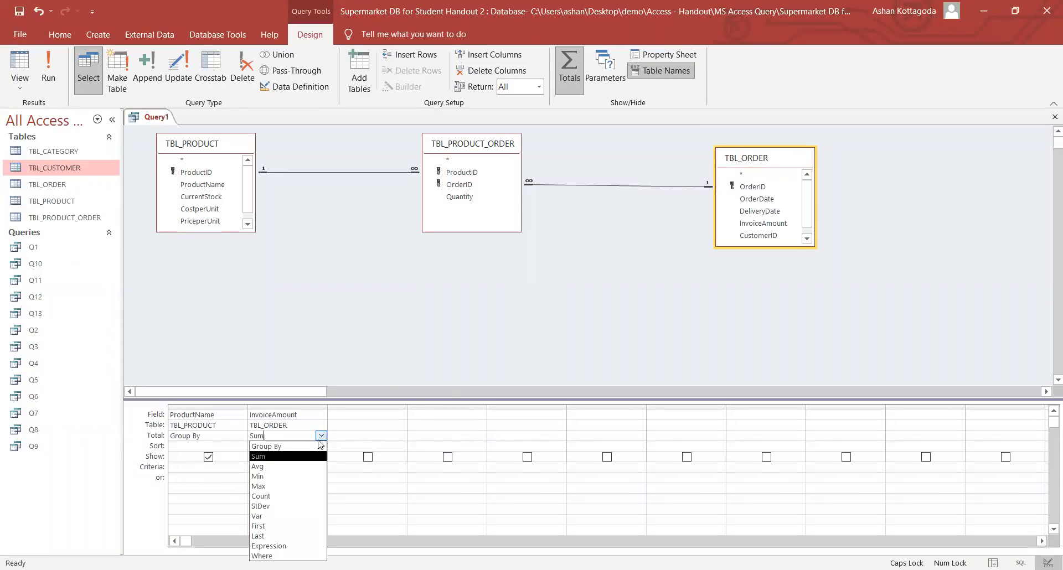
left_click(310, 456)
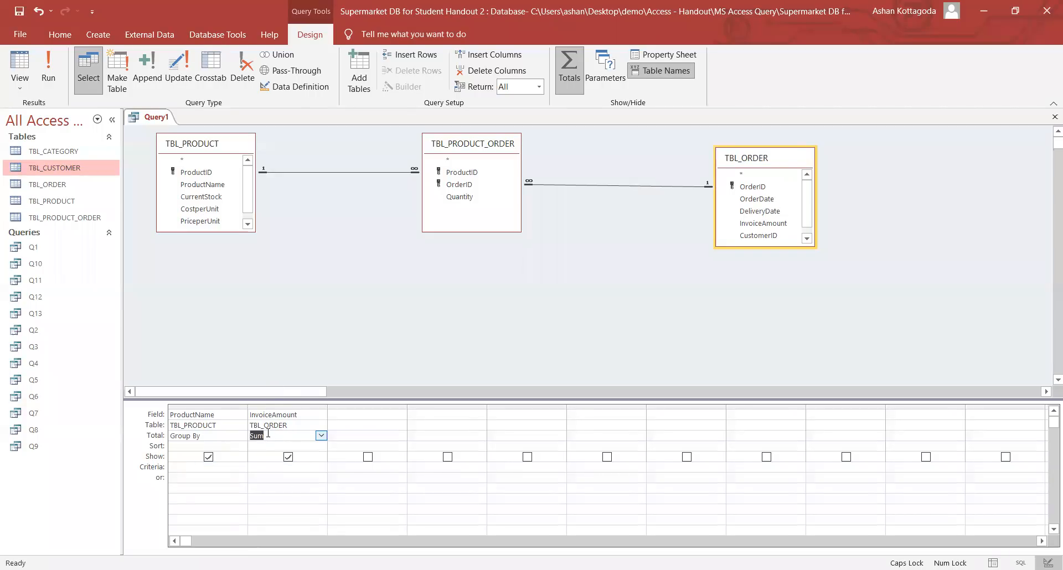
left_click(49, 69)
left_click(319, 146)
left_click(319, 159)
left_click(322, 172)
left_click(324, 185)
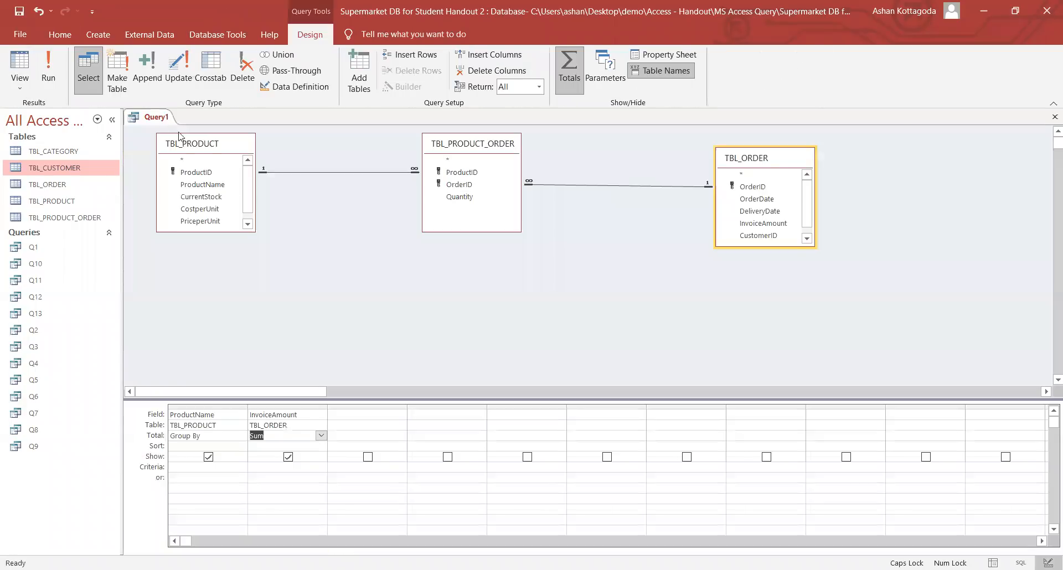
- Save the summing query as Q14 and close its tab
right_click(164, 117)
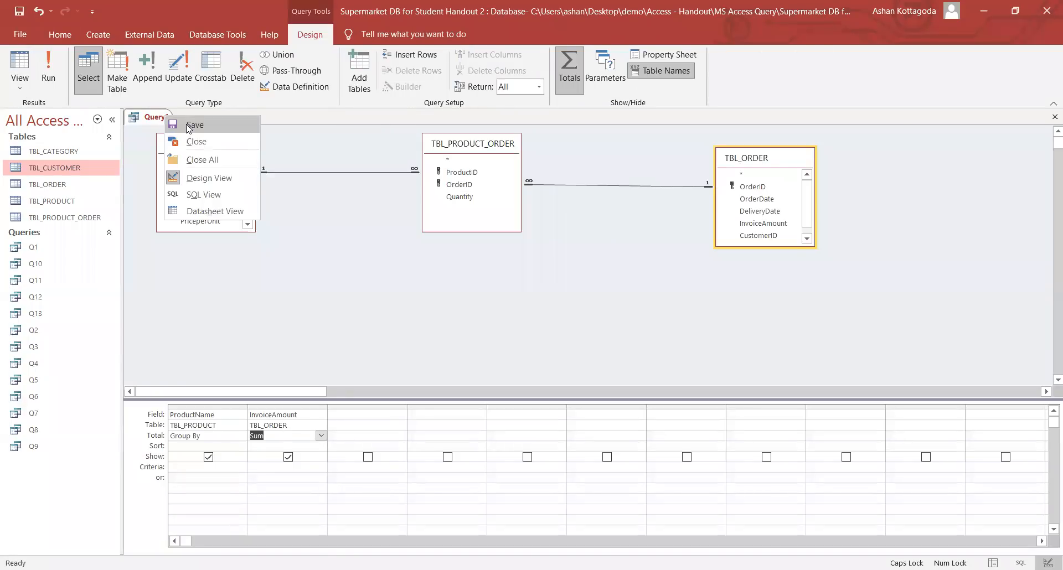
left_click(188, 126)
type("Q14")
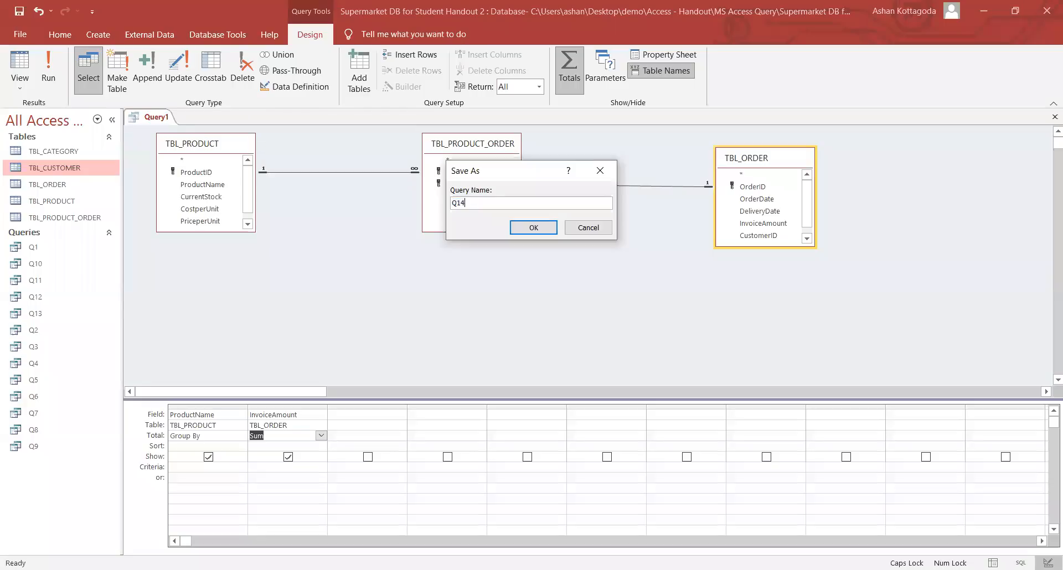
key("Return")
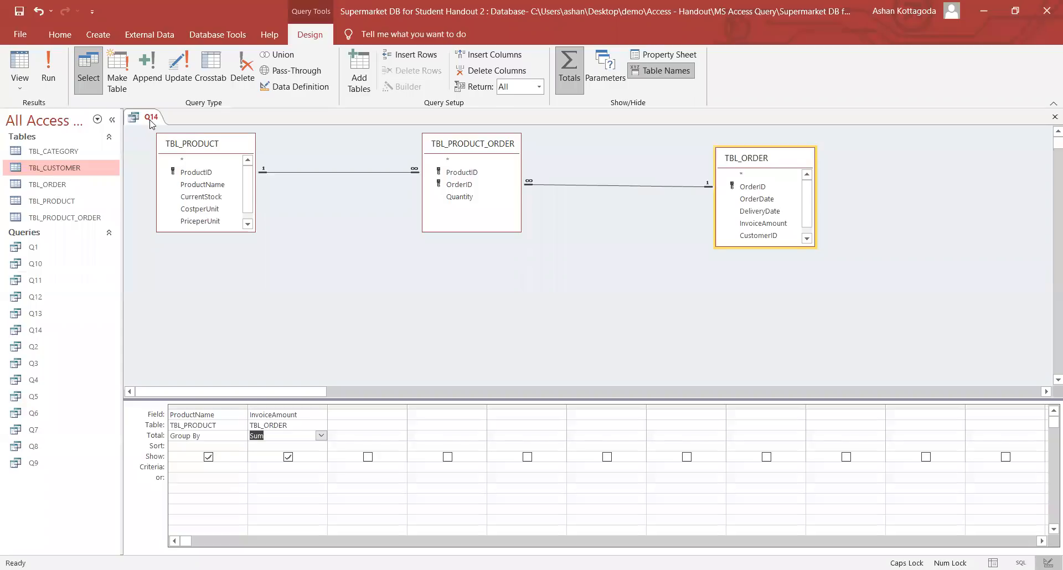
right_click(150, 122)
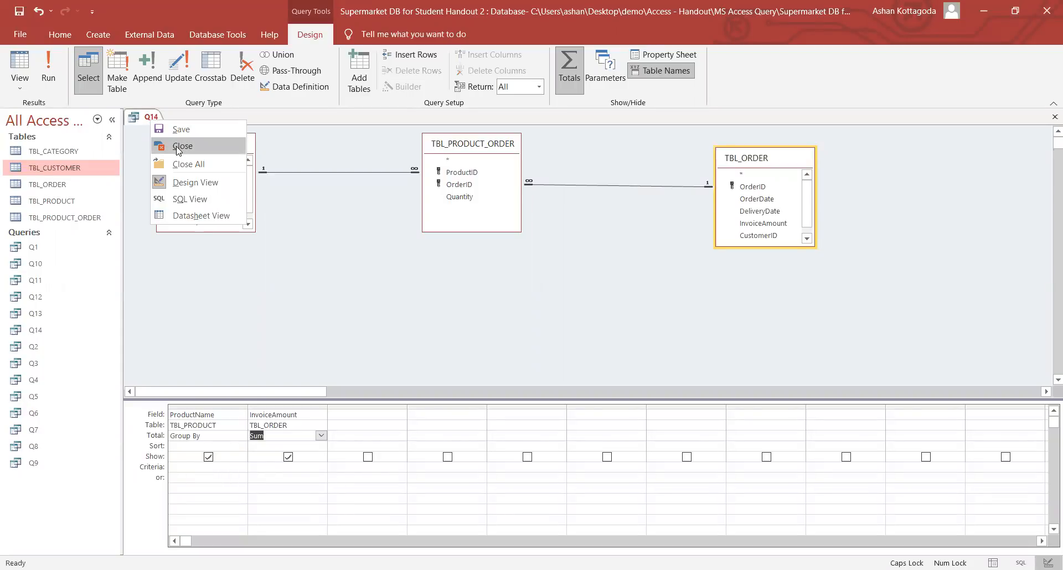
left_click(177, 147)
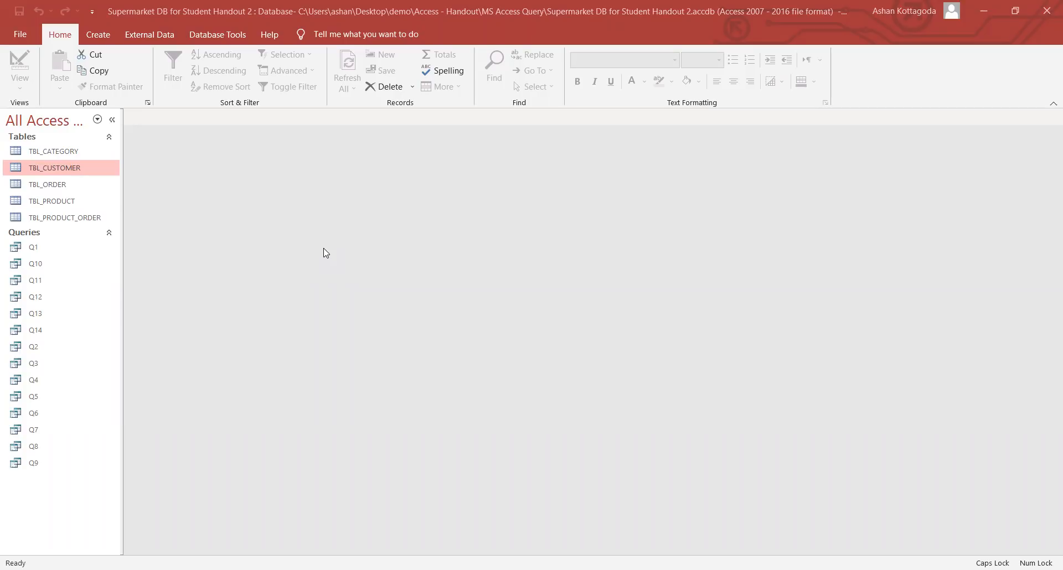
- Start a new query design with TBL_PRODUCT, TBL_PRODUCT_ORDER and TBL_ORDER, arranged side by side
left_click(98, 34)
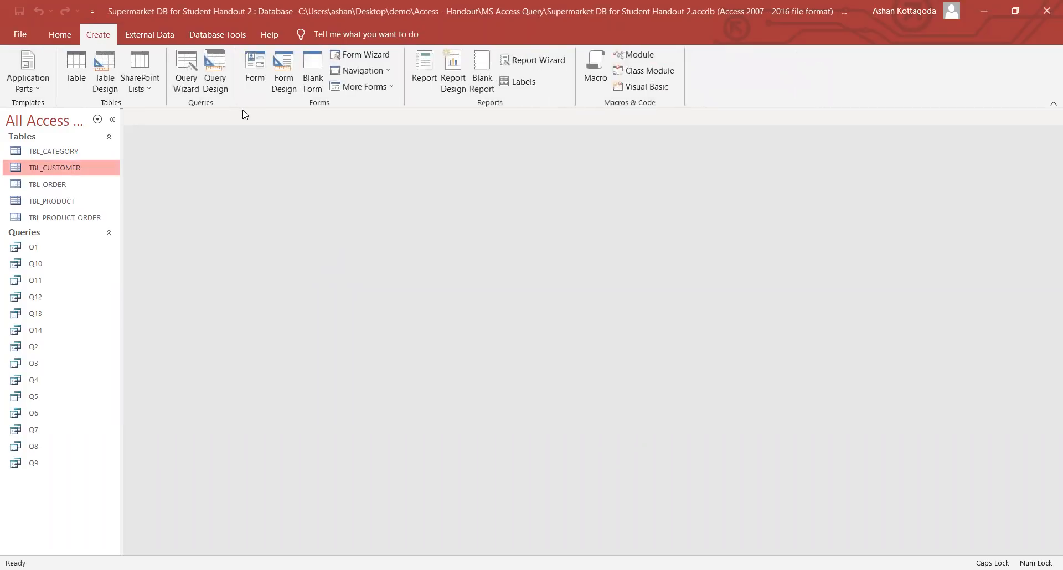
left_click(224, 84)
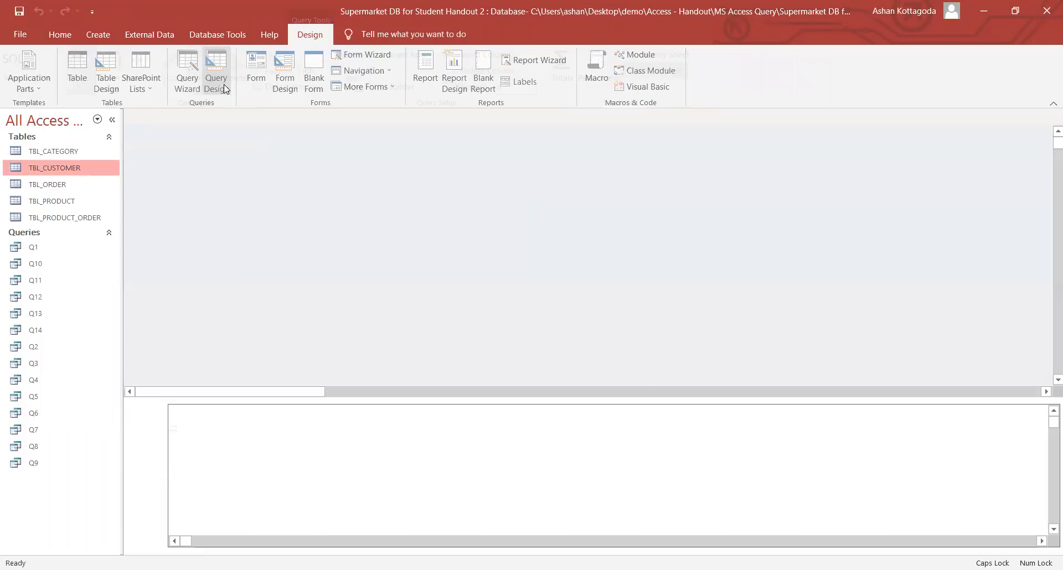
double_click(475, 299)
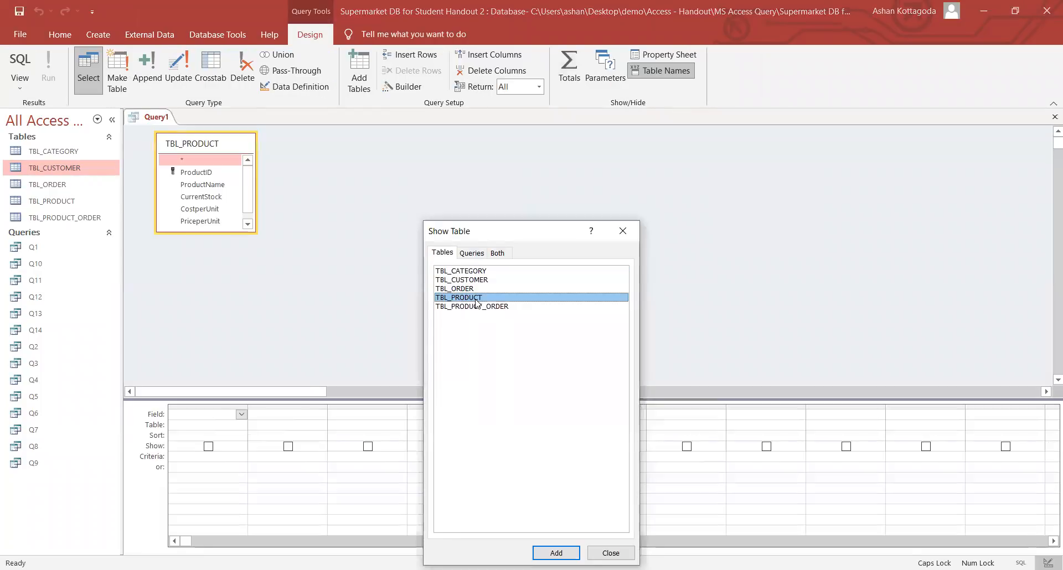
double_click(477, 306)
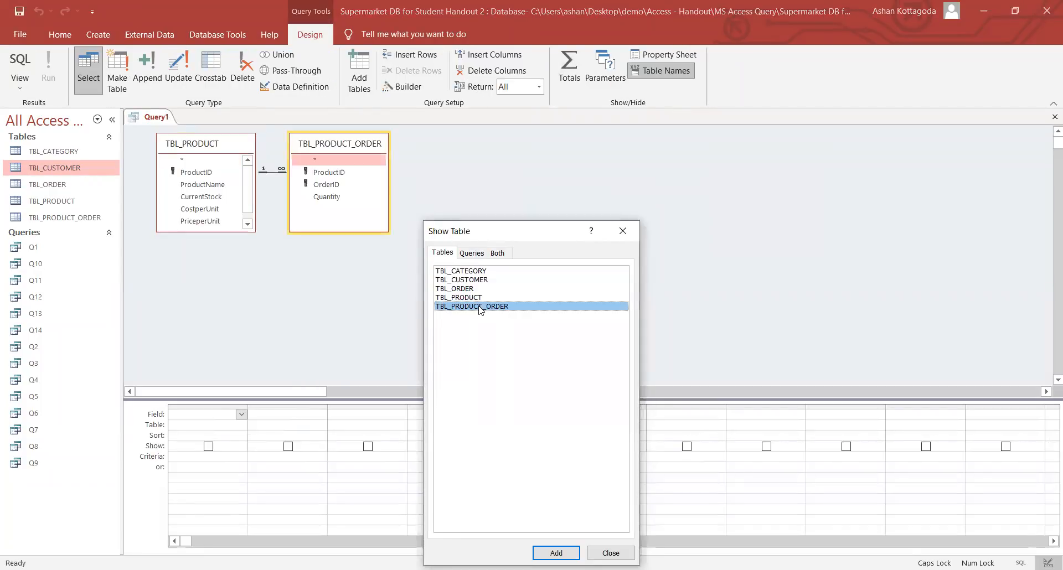
double_click(470, 289)
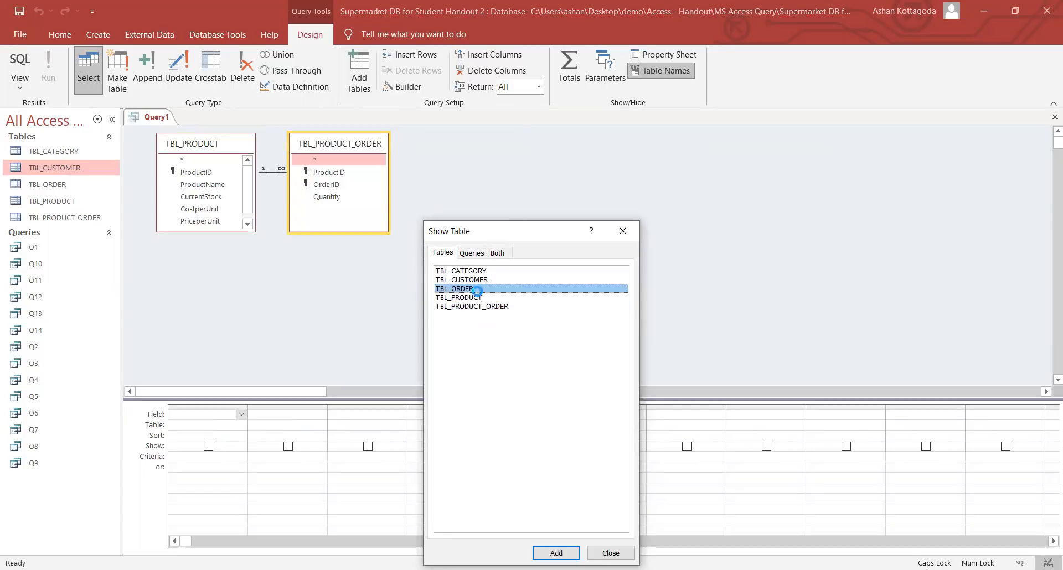
left_click(622, 231)
left_click_drag(476, 143, 699, 143)
left_click(375, 155)
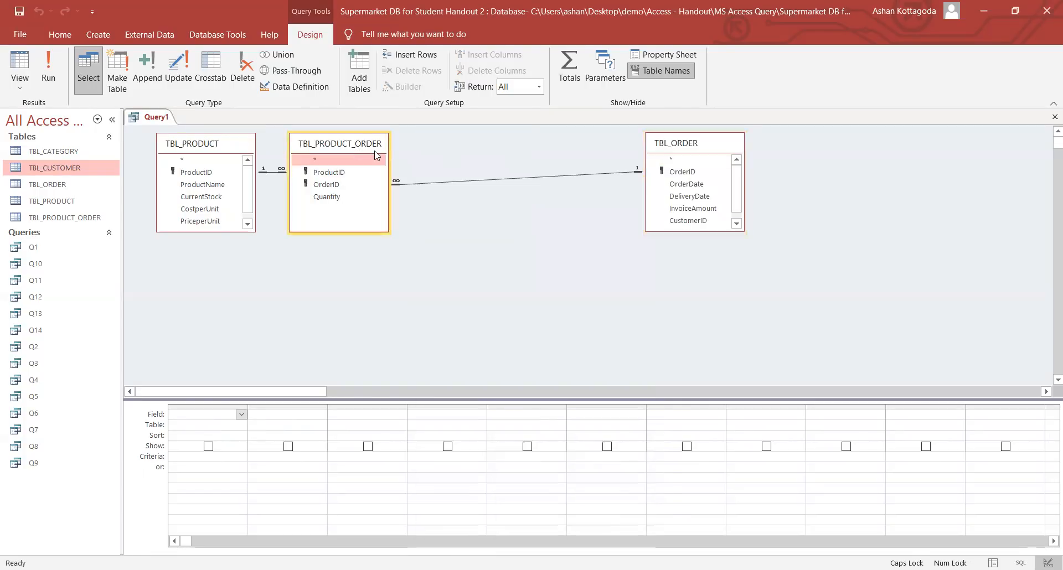
left_click_drag(374, 154, 499, 166)
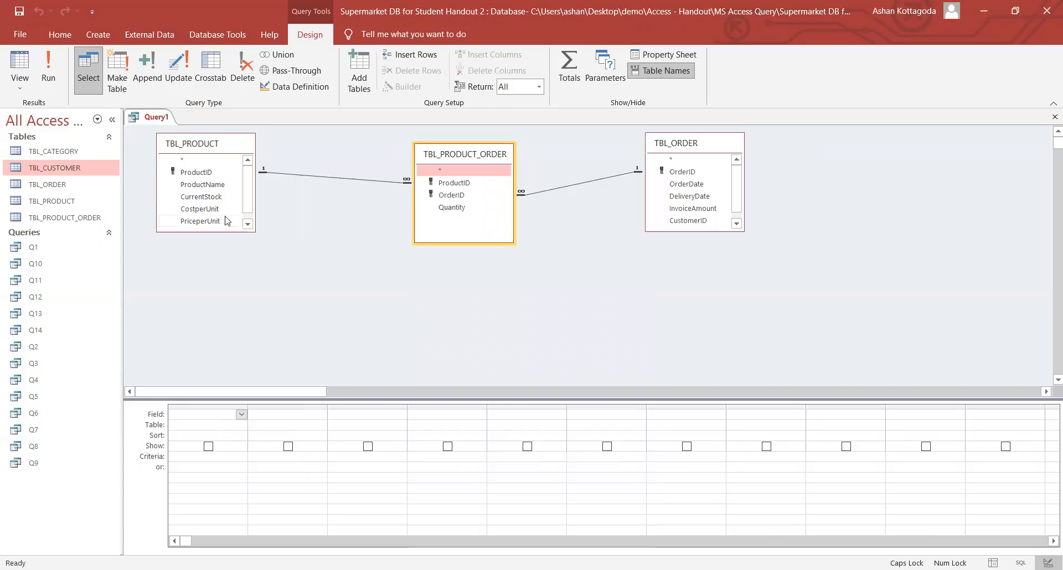
- Add ProductName and Quantity, total Quantity by Max, and run it to list 16 products
double_click(215, 184)
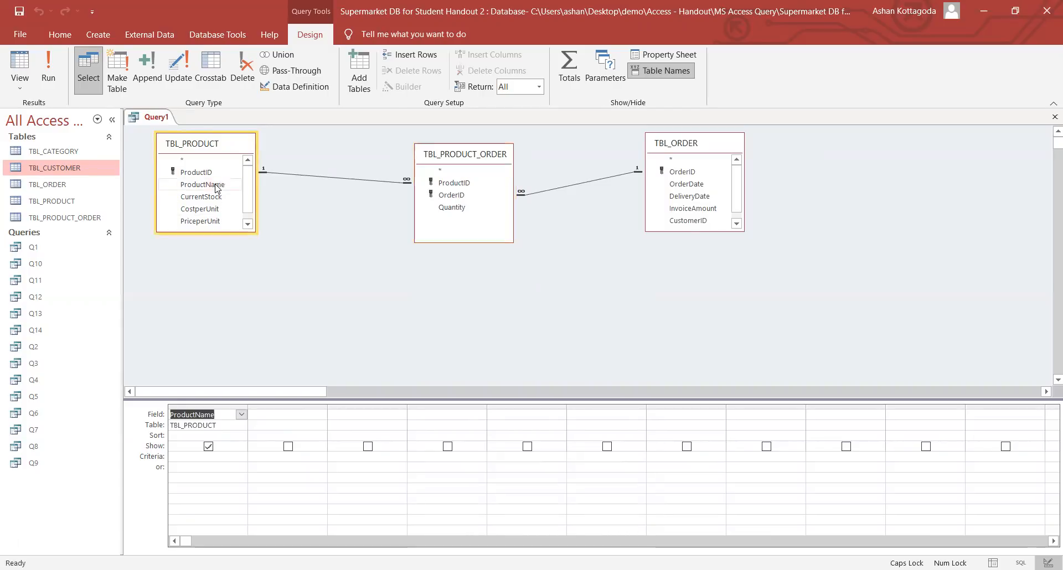
double_click(451, 208)
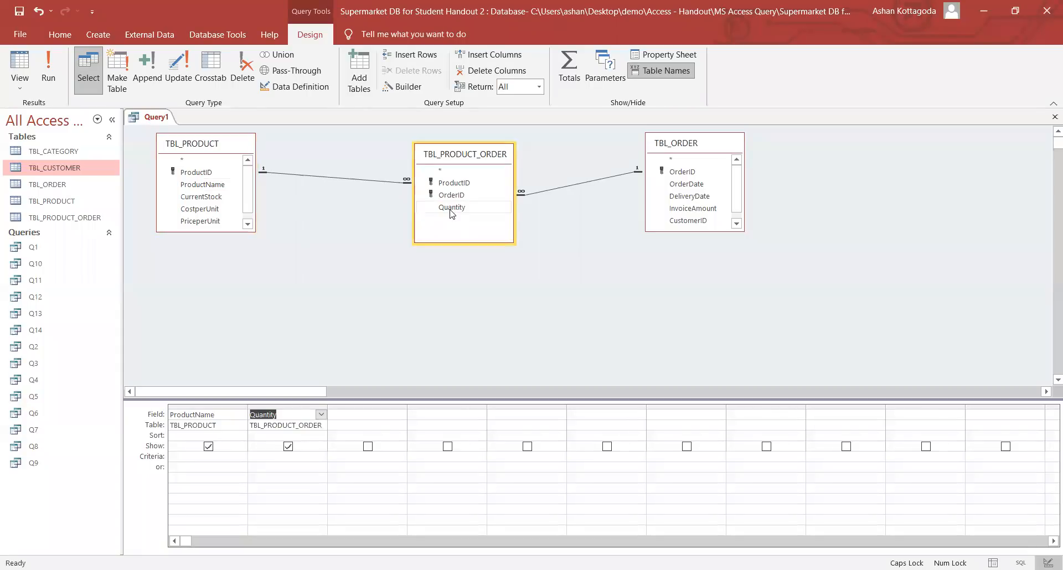
left_click(283, 415)
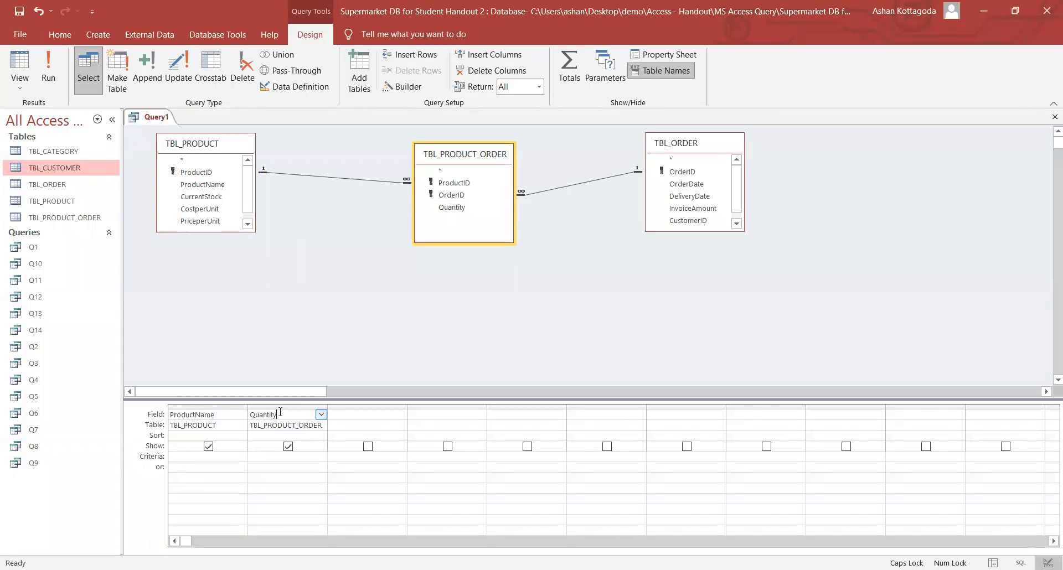
left_click(575, 80)
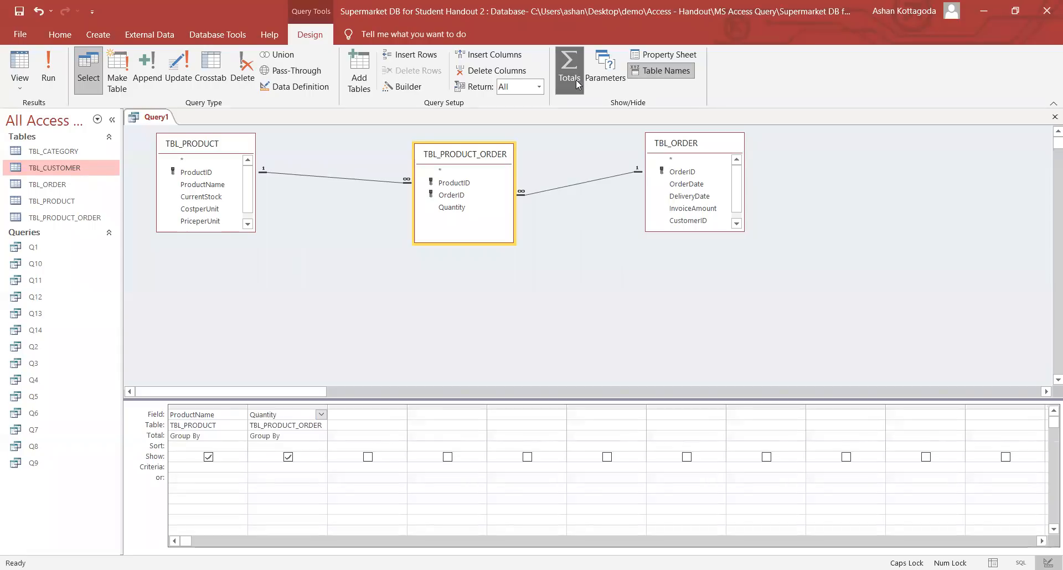
left_click(311, 437)
left_click(321, 436)
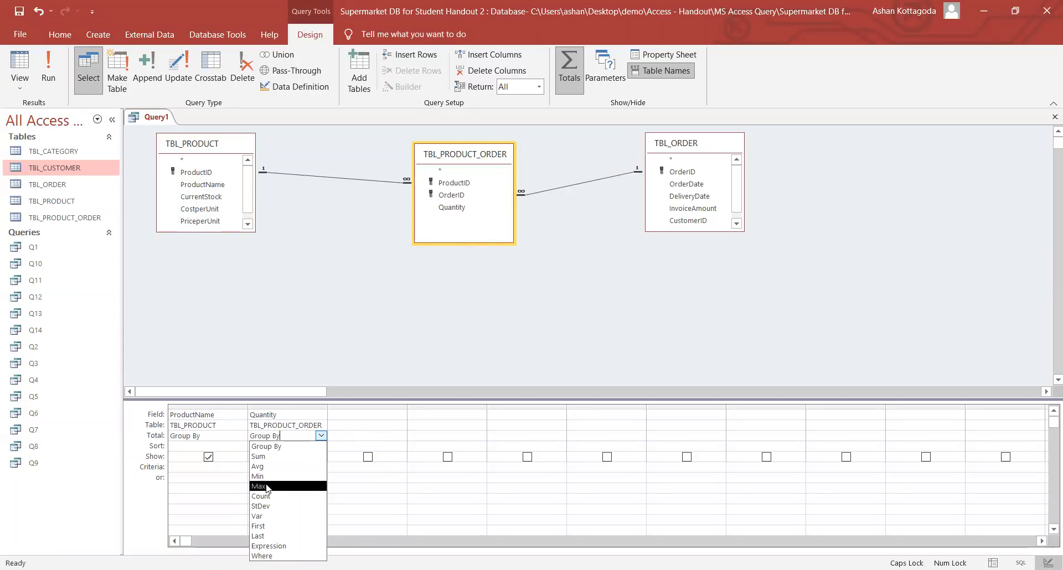
left_click(268, 488)
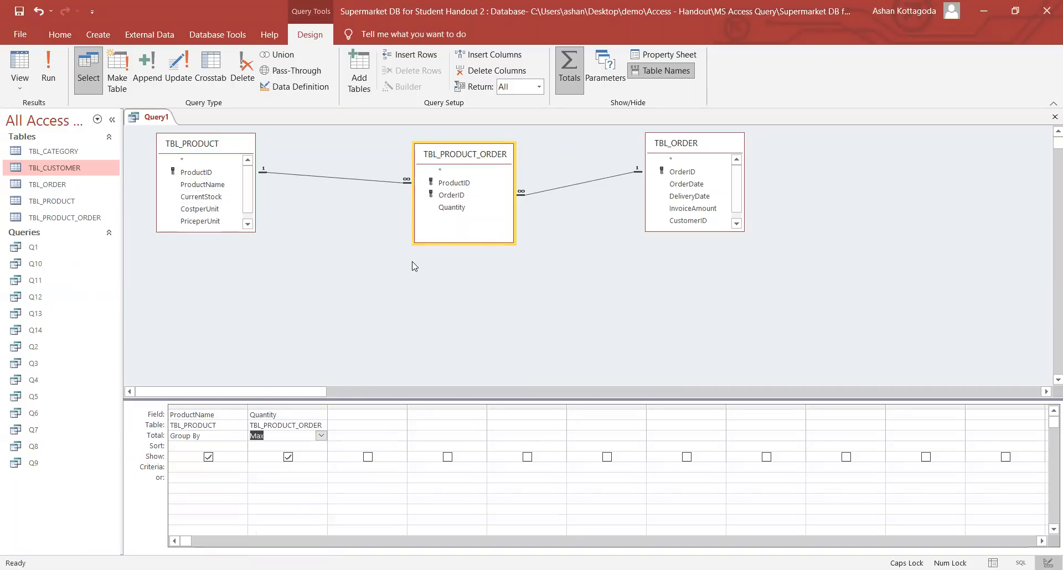
left_click(190, 465)
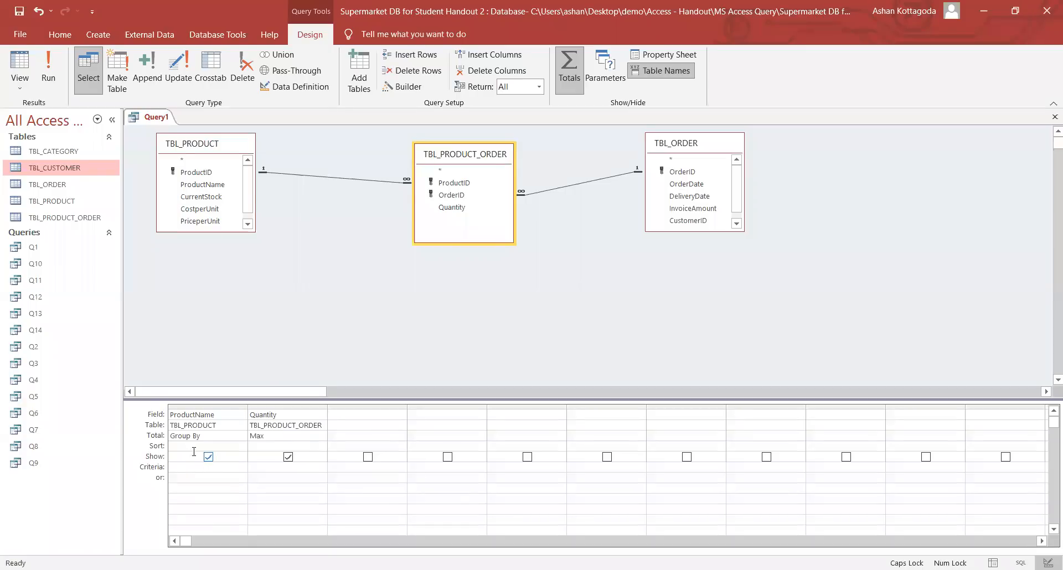
left_click(45, 85)
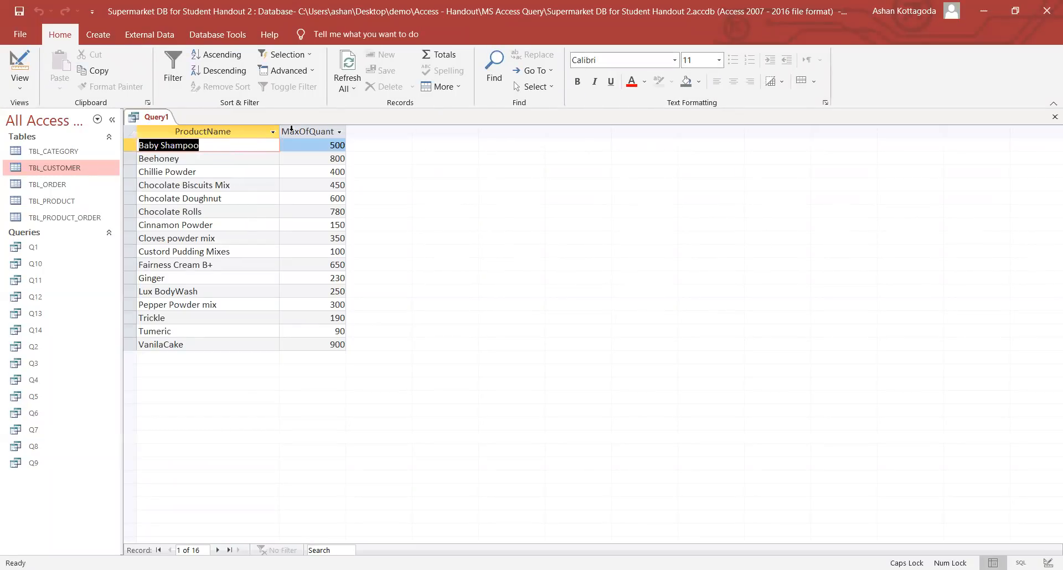
left_click(215, 146)
left_click_drag(321, 146, 355, 147)
left_click_drag(254, 160, 319, 158)
double_click(319, 157)
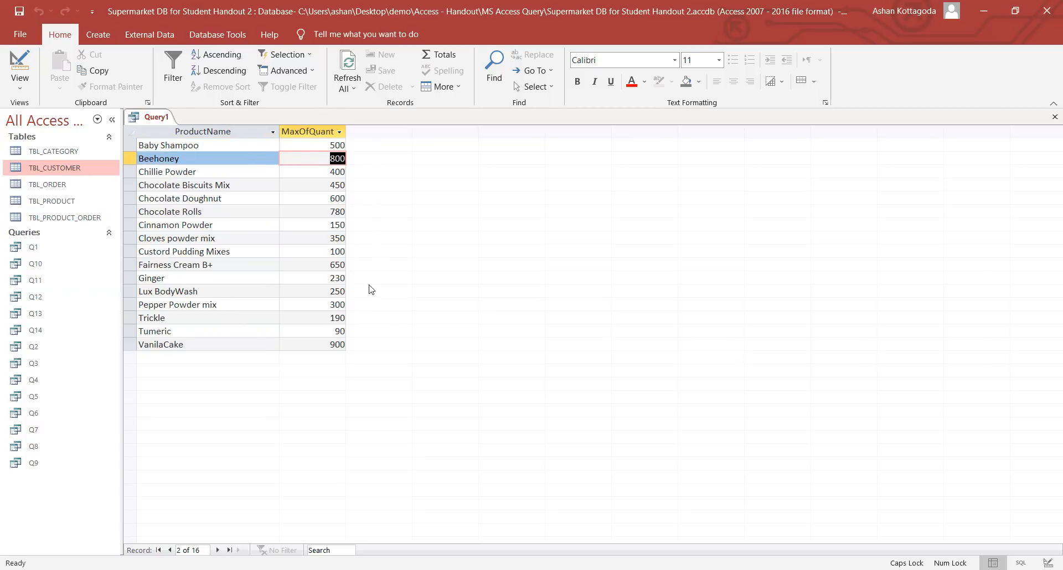
left_click(15, 81)
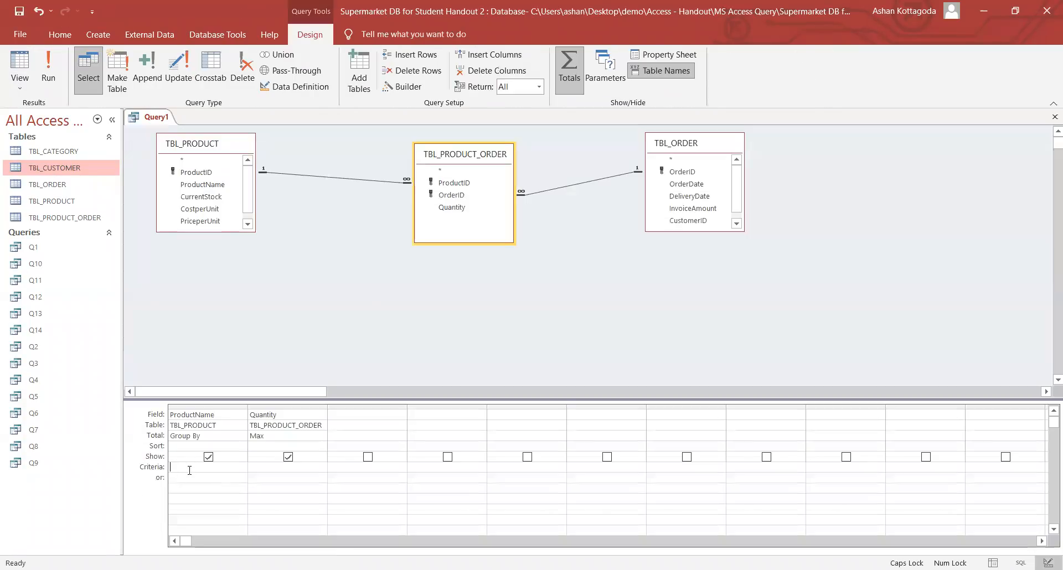
left_click(48, 77)
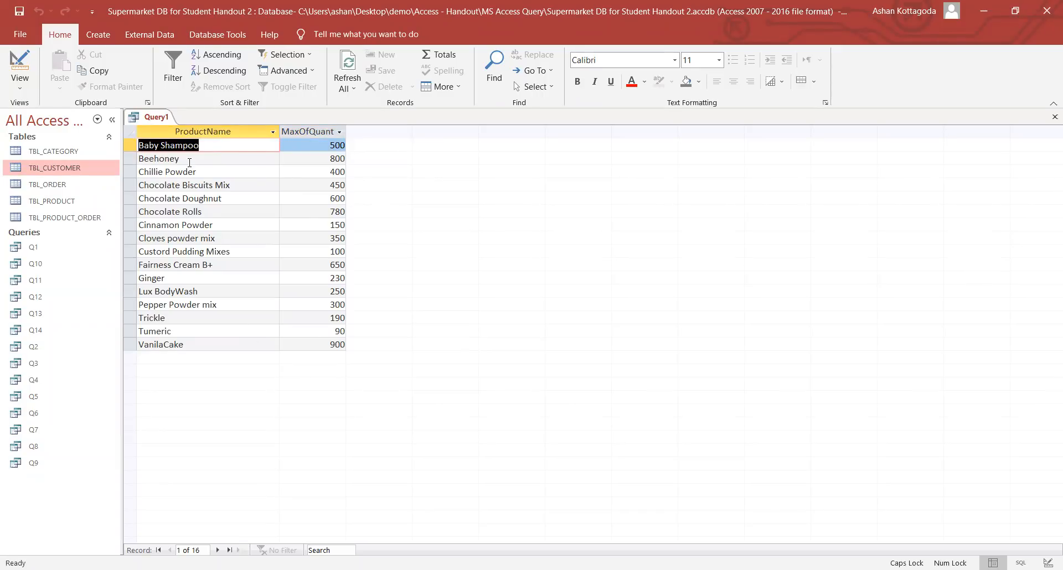
left_click(199, 149)
left_click_drag(326, 145, 349, 147)
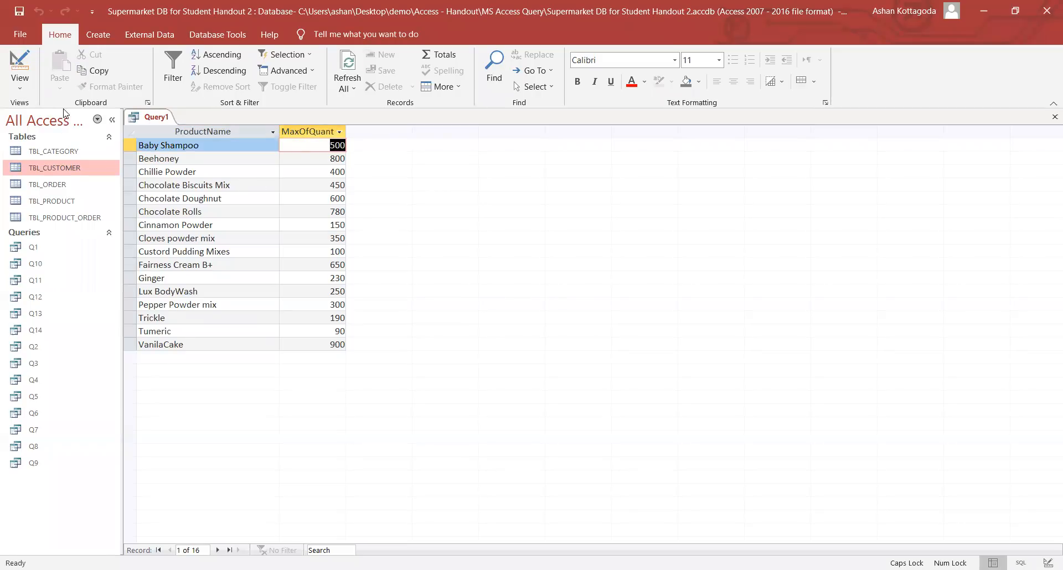
- Try Min for Quantity and run it (Baby Shampoo shows 155), then set Quantity back to Max
left_click(25, 85)
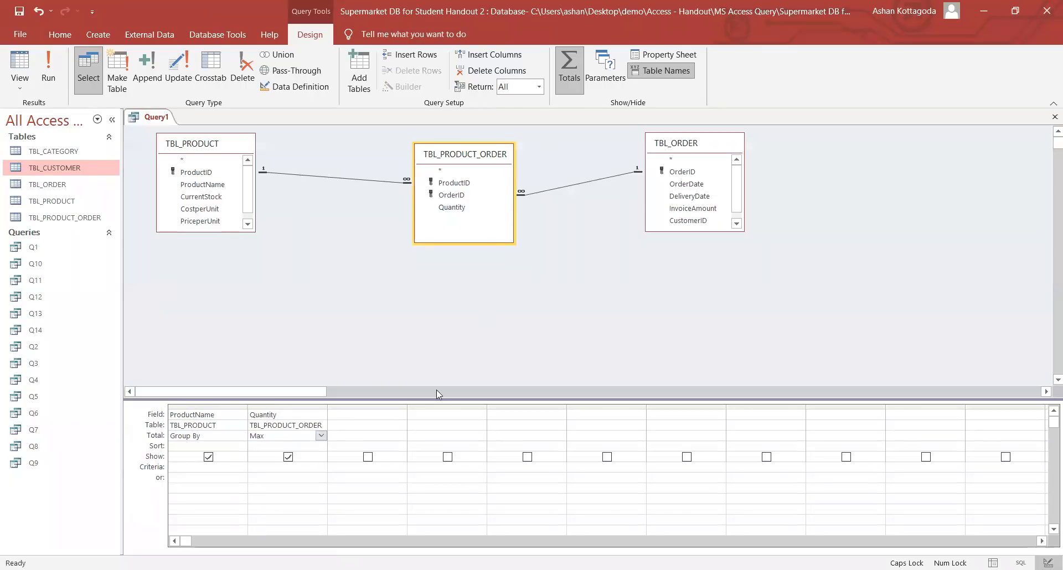
left_click(322, 436)
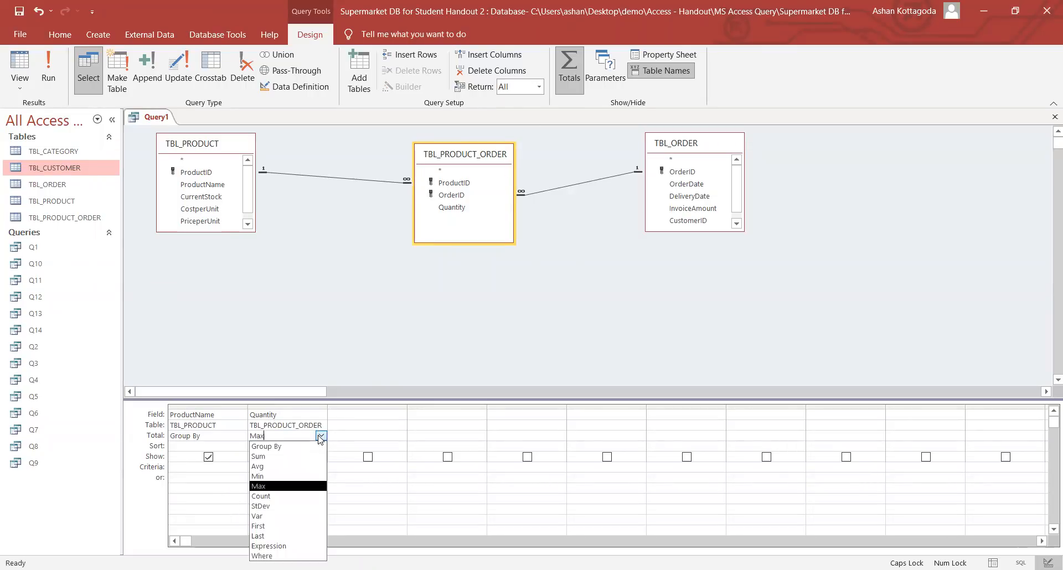
left_click(277, 476)
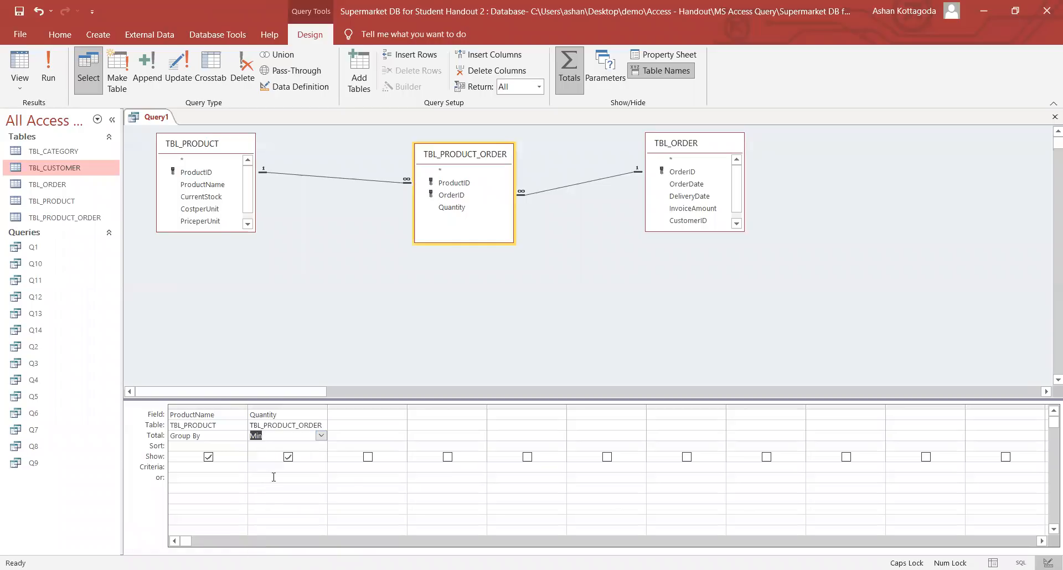
left_click(48, 69)
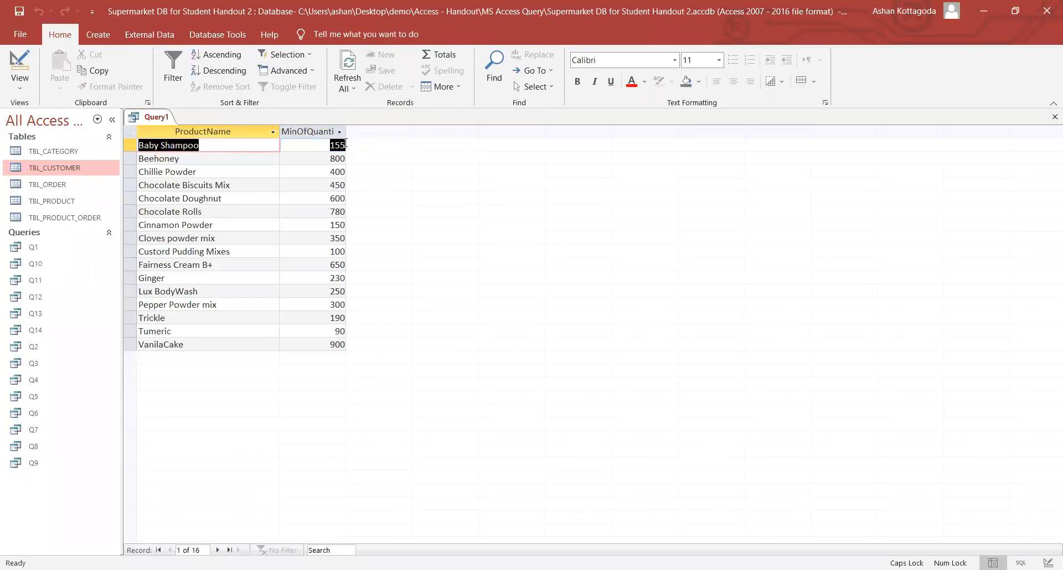
key("Tab")
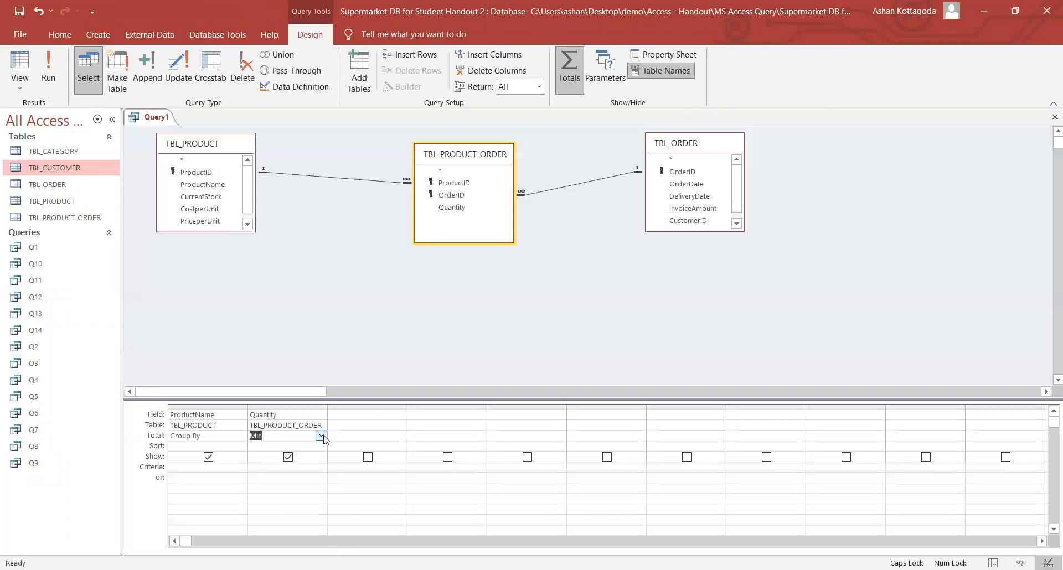
left_click(321, 436)
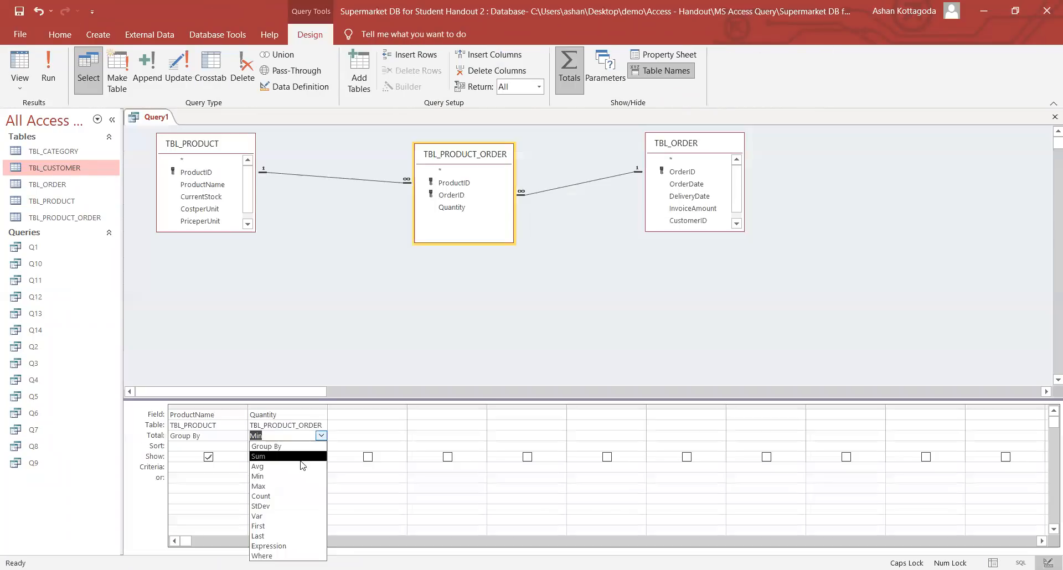
left_click(278, 486)
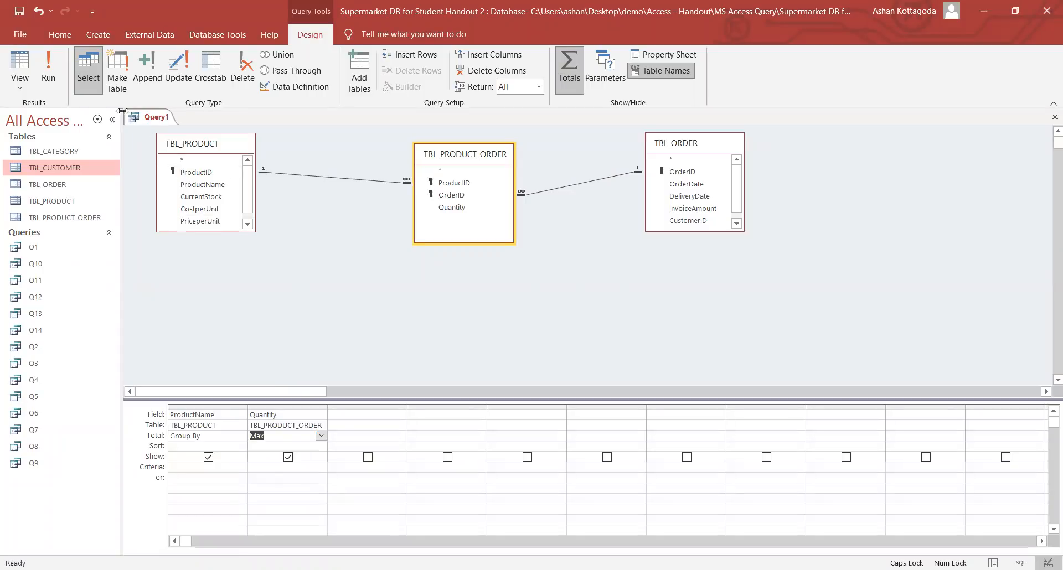
- Save the maximum-quantity query as Q15 and close it
key("ctrl+s")
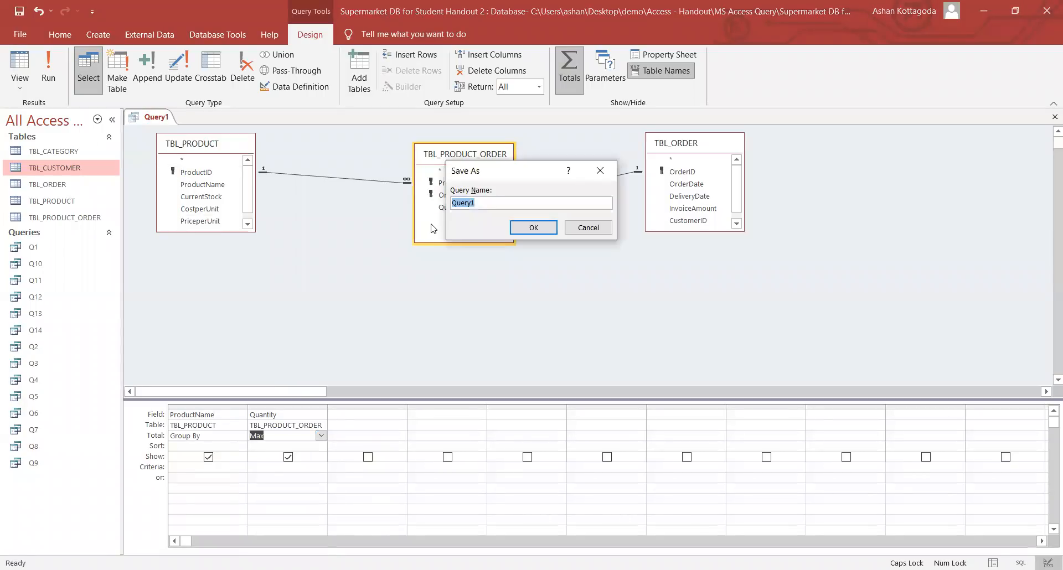
type("Q15")
key("Return")
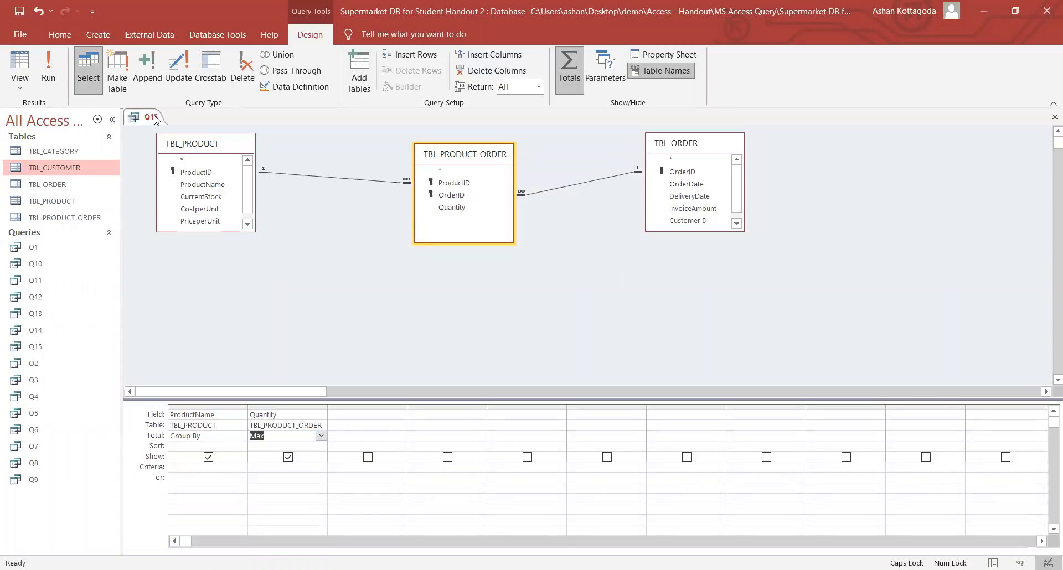
right_click(155, 119)
left_click(177, 142)
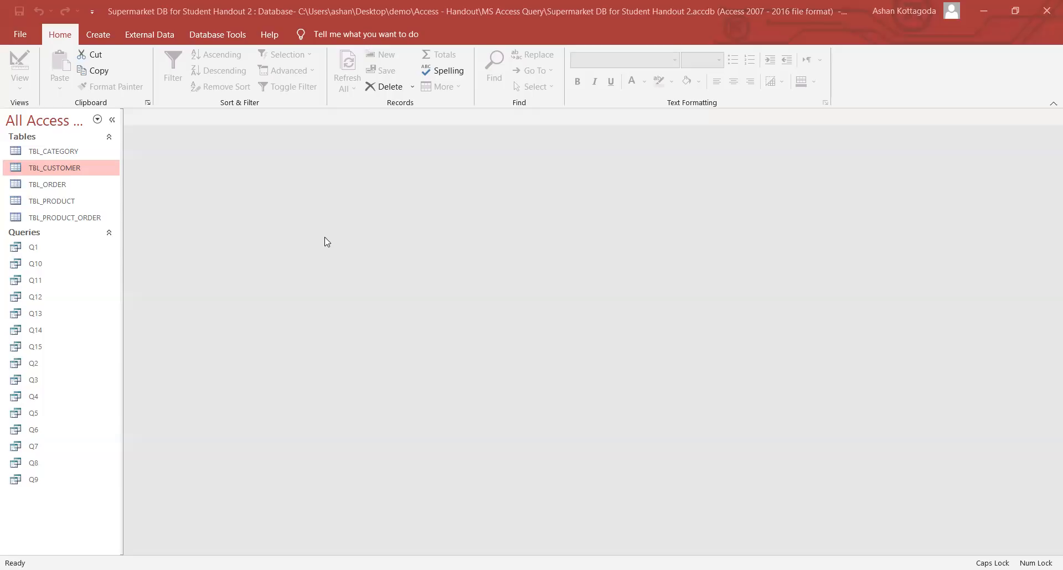
- Open TBL_CATEGORY to inspect the Candy category in record PC#004, then close it
double_click(84, 154)
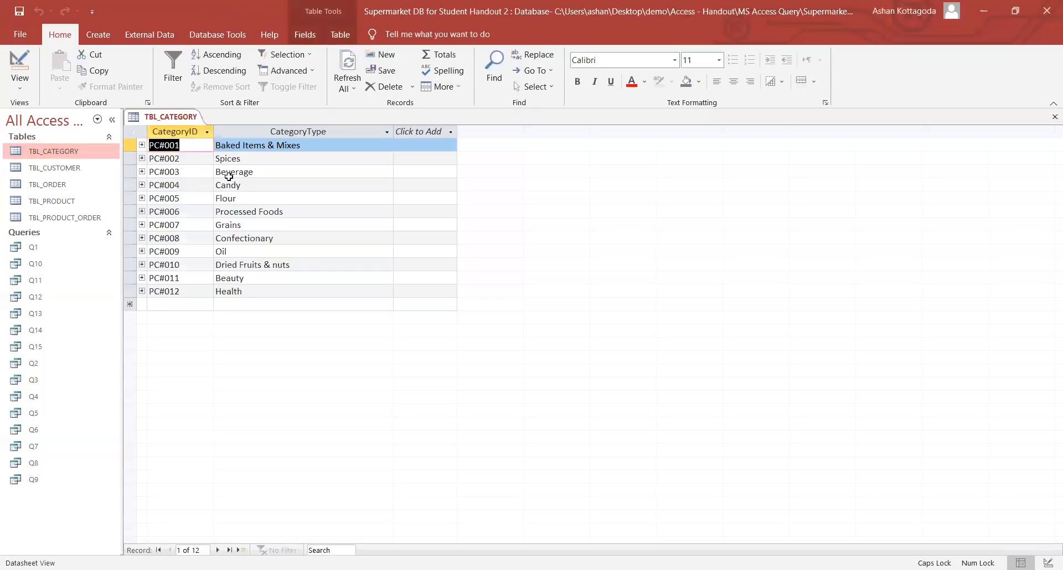
left_click_drag(246, 186, 216, 186)
left_click(250, 186)
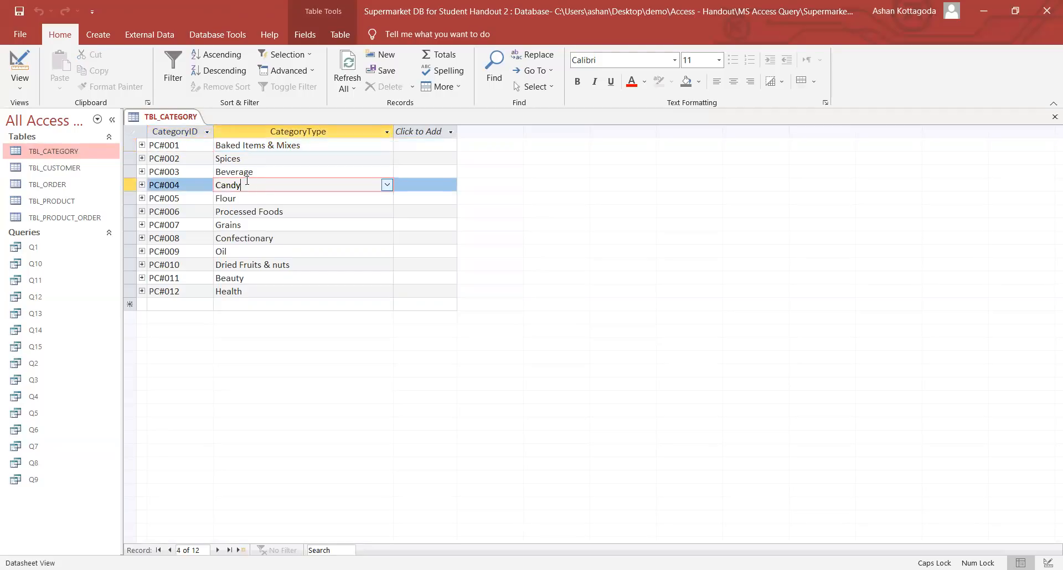
right_click(179, 118)
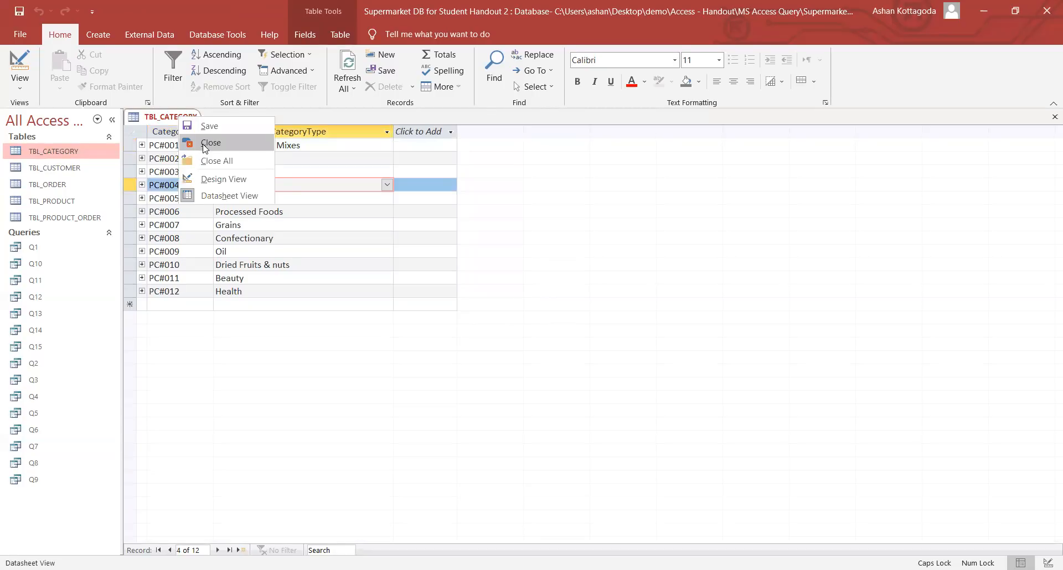
left_click(199, 142)
- Create a new query on TBL_CATEGORY and set its query type to Update
left_click(105, 39)
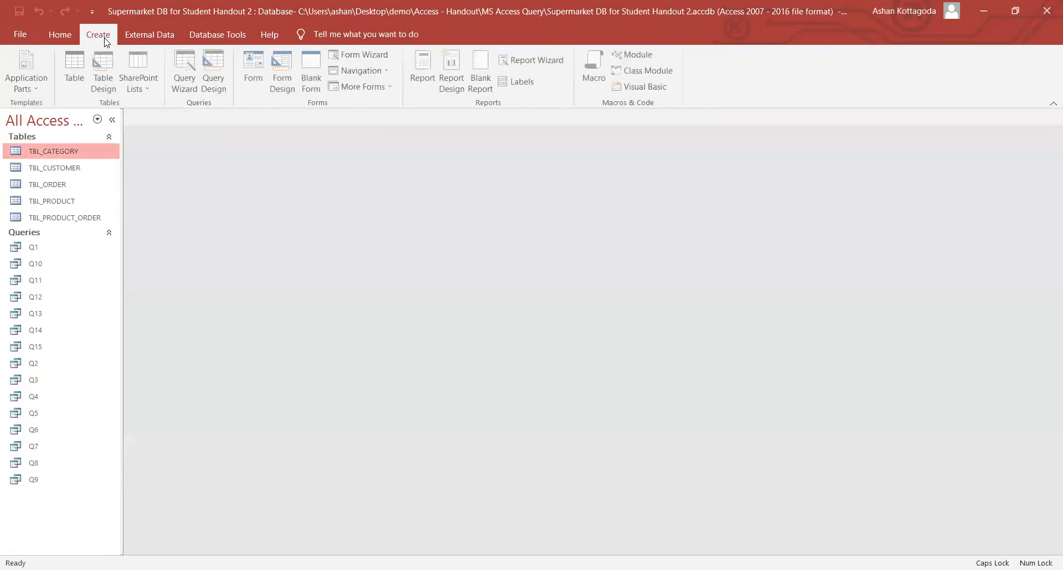
left_click(213, 85)
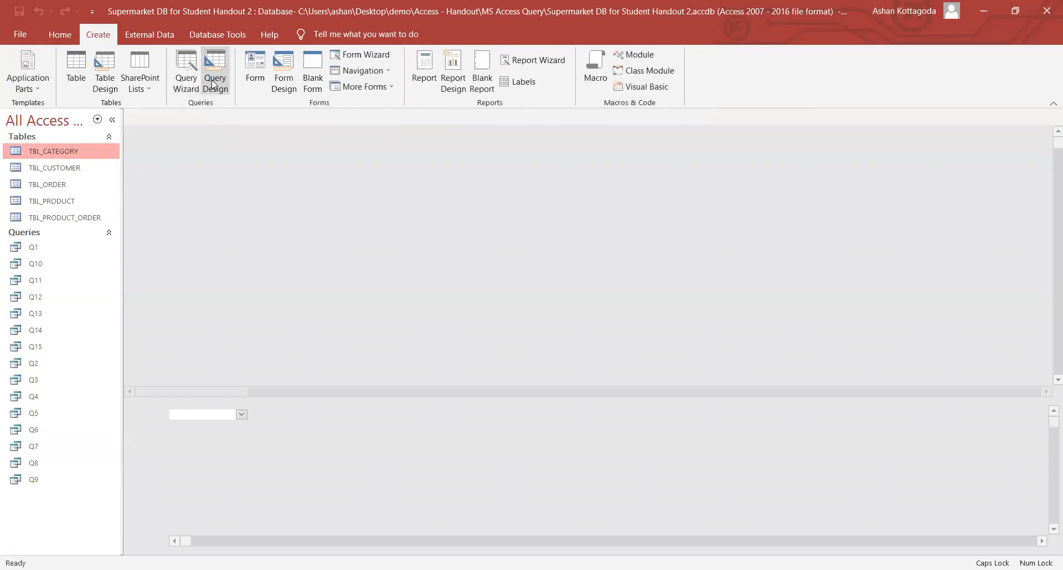
double_click(469, 271)
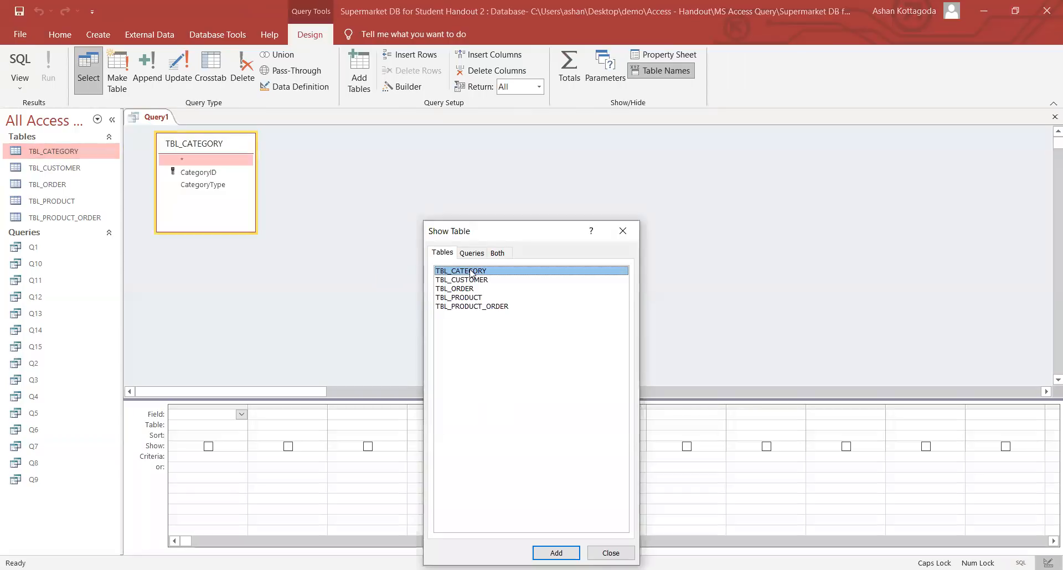
left_click(622, 231)
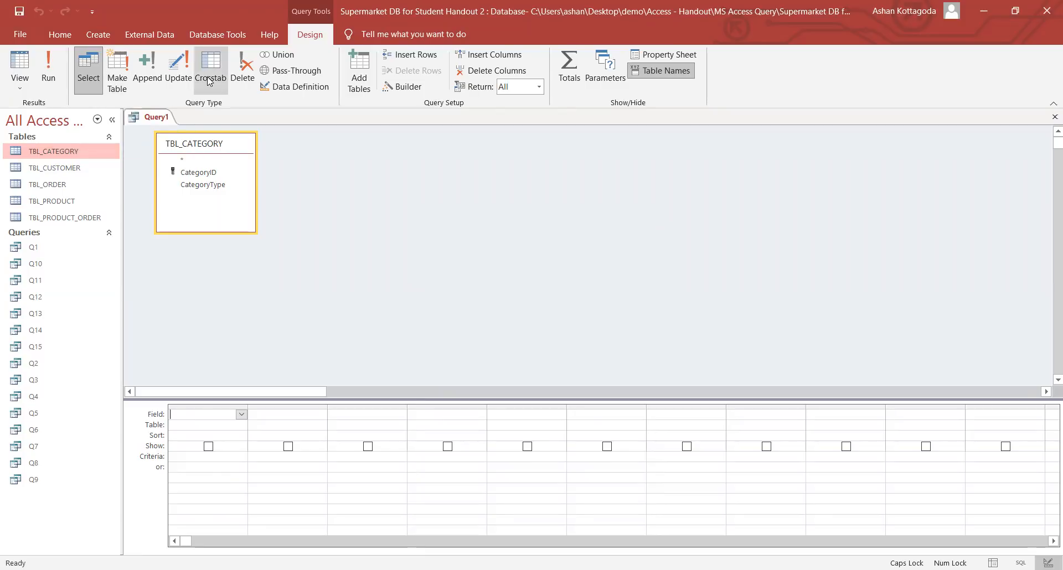
left_click(178, 65)
left_click(91, 68)
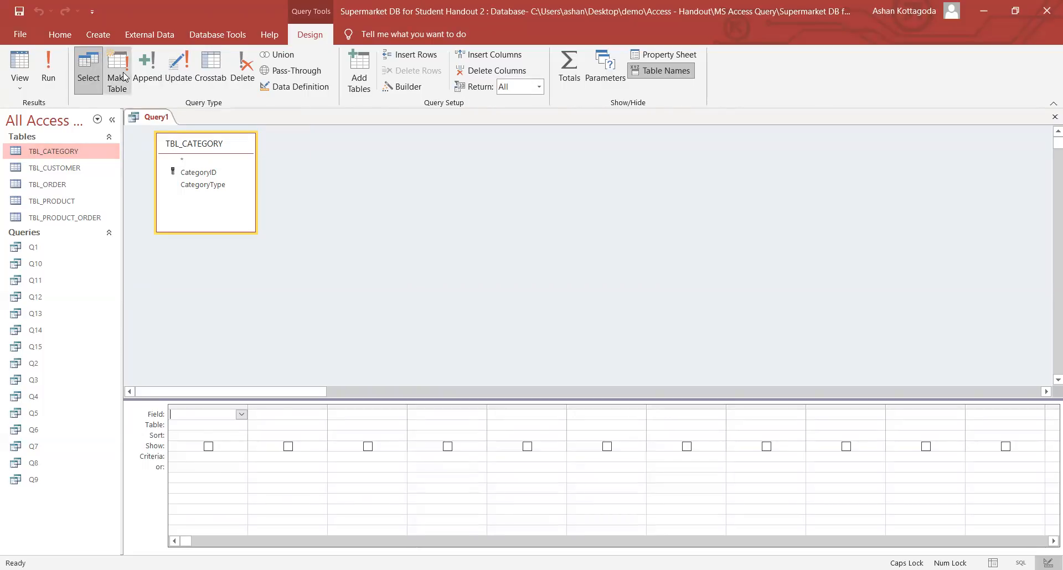
left_click(128, 76)
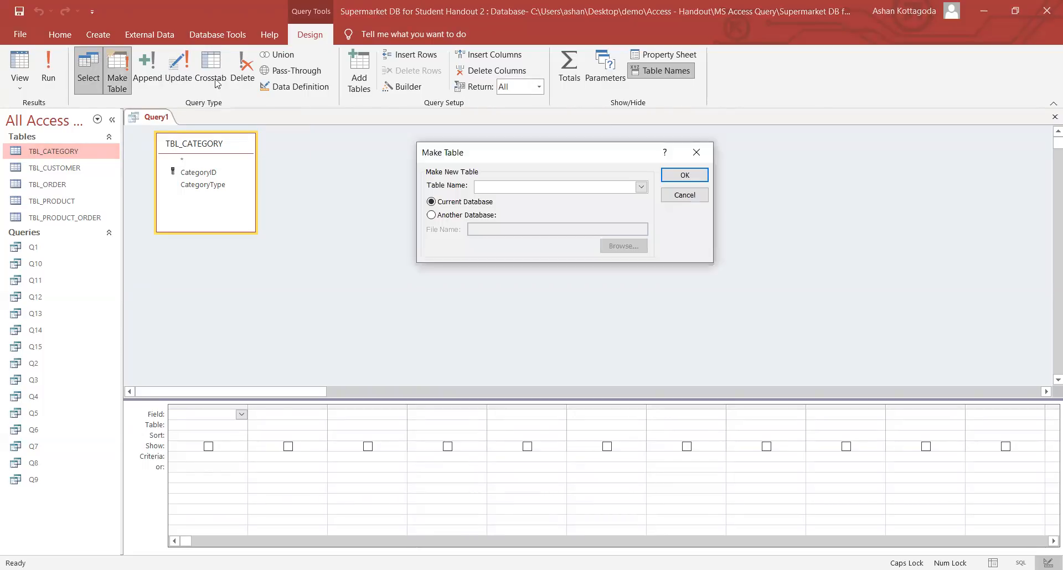
left_click(707, 152)
left_click(179, 79)
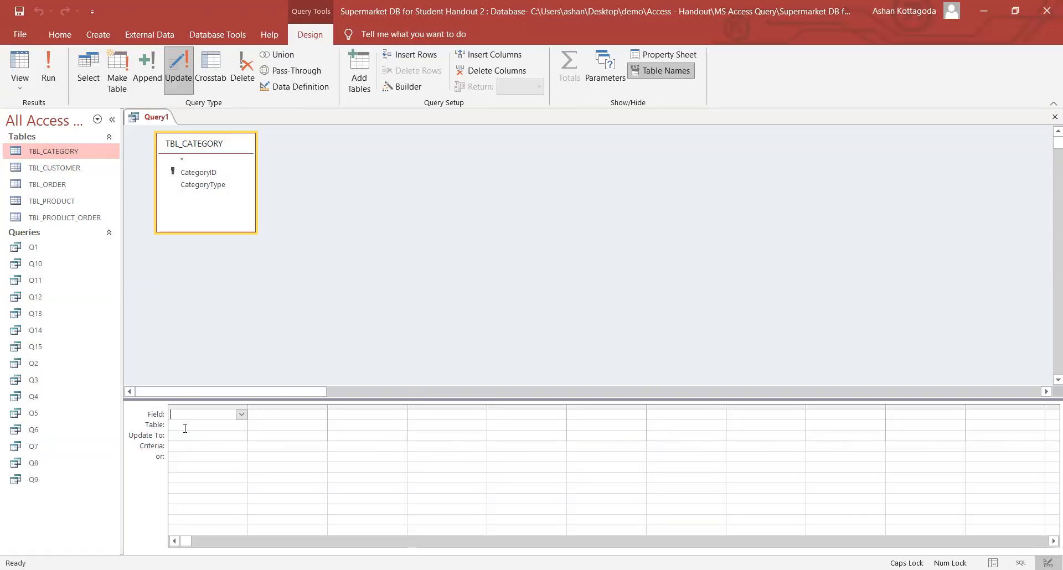
- Add CategoryType to the grid with Update To set to "Candy & Sweets"
double_click(206, 184)
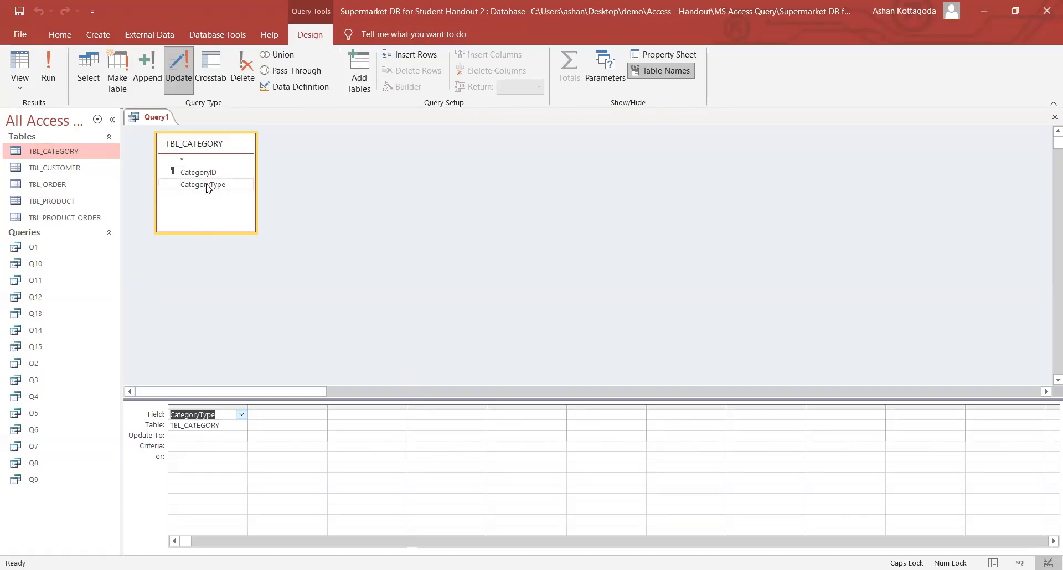
left_click(181, 436)
type("C")
key("Caps_Lock")
type("andy")
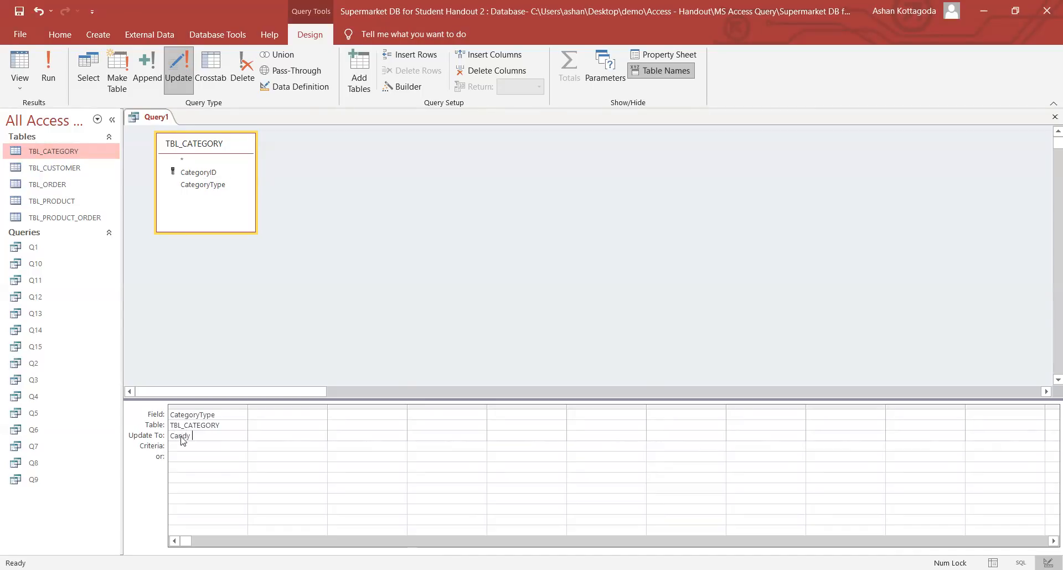
type(" $")
key("BackSpace")
key("BackSpace")
key("BackSpace")
key("BackSpace")
key("BackSpace")
key("BackSpace")
key("BackSpace")
type("\"Candy & Sweets\"")
- Set the CategoryType criterion to "Candy" so only Candy records are changed
left_click(188, 449)
key("Caps_Lock")
type("\"C")
key("Caps_Lock")
type("andy")
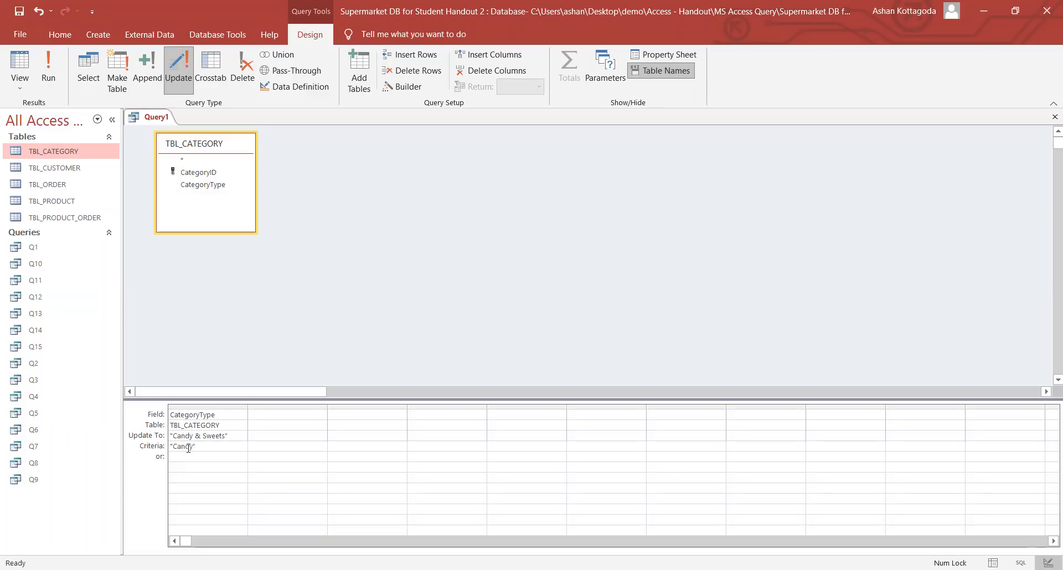
key("Up")
key("Up")
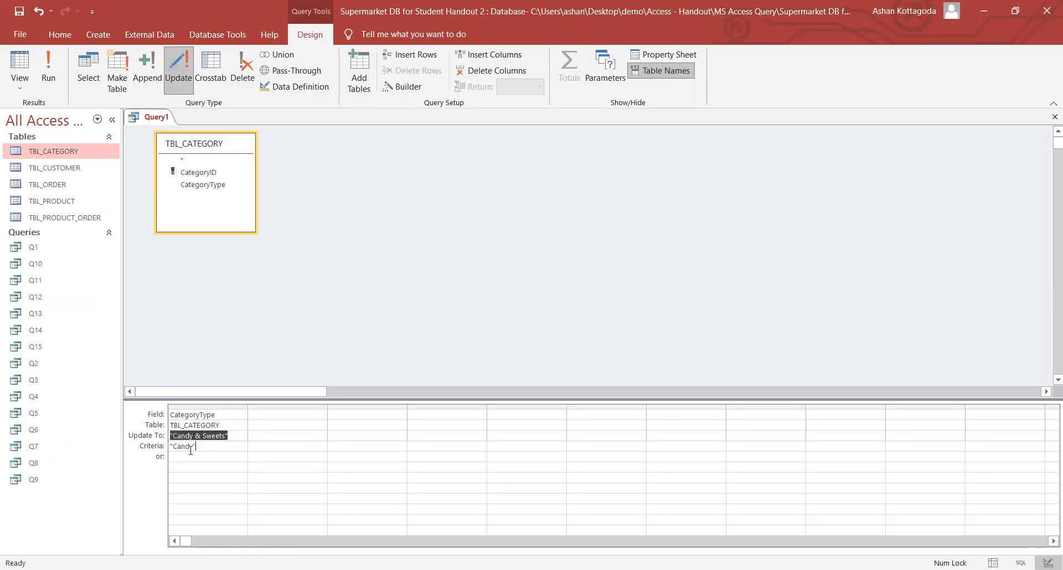
left_click(237, 436)
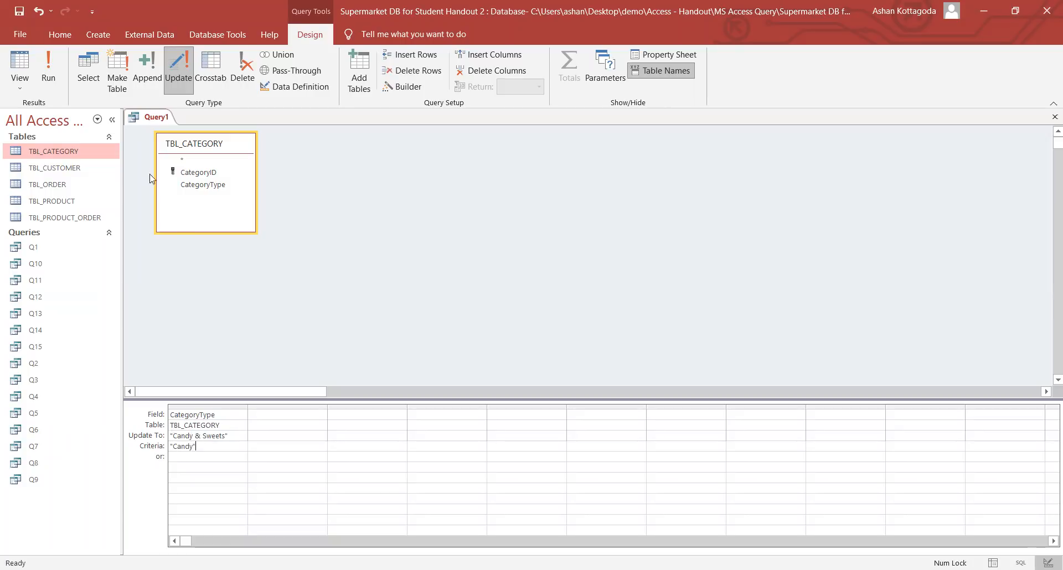
- Open TBL_CATEGORY to confirm record PC#004 still reads Candy, then close it
left_click(65, 148)
double_click(65, 149)
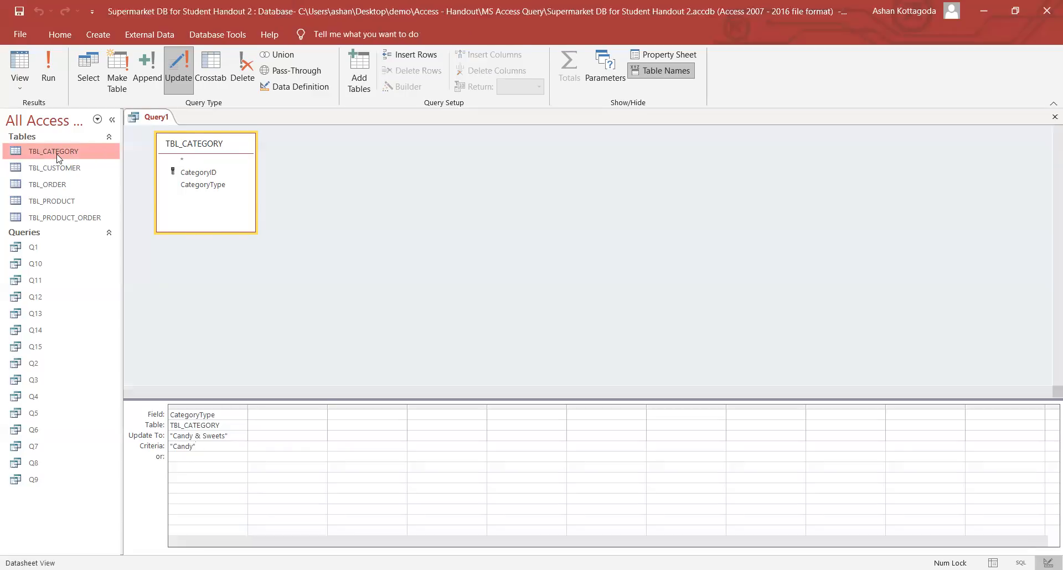
left_click_drag(252, 184, 215, 184)
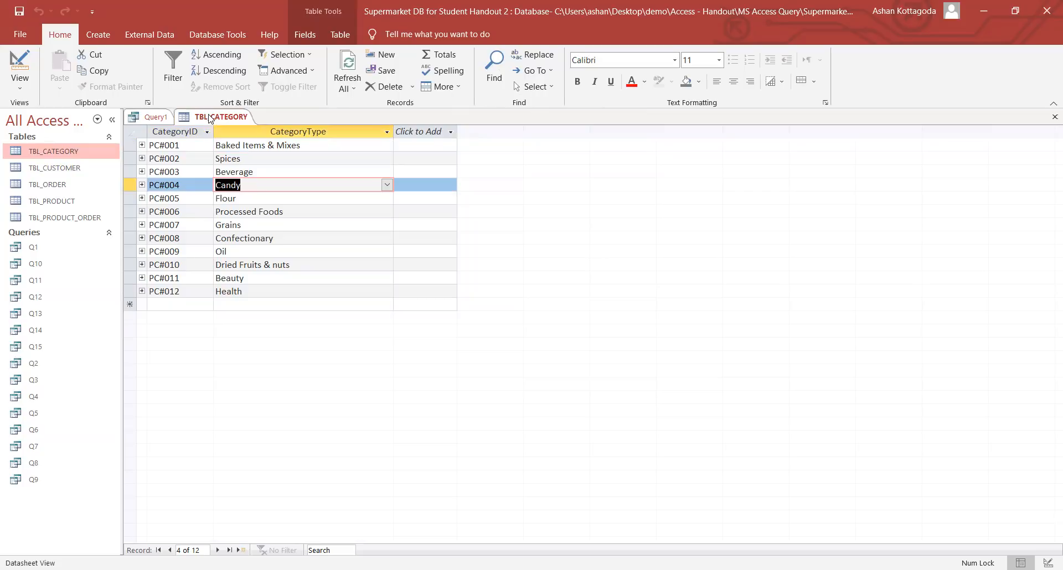
right_click(212, 118)
left_click(241, 142)
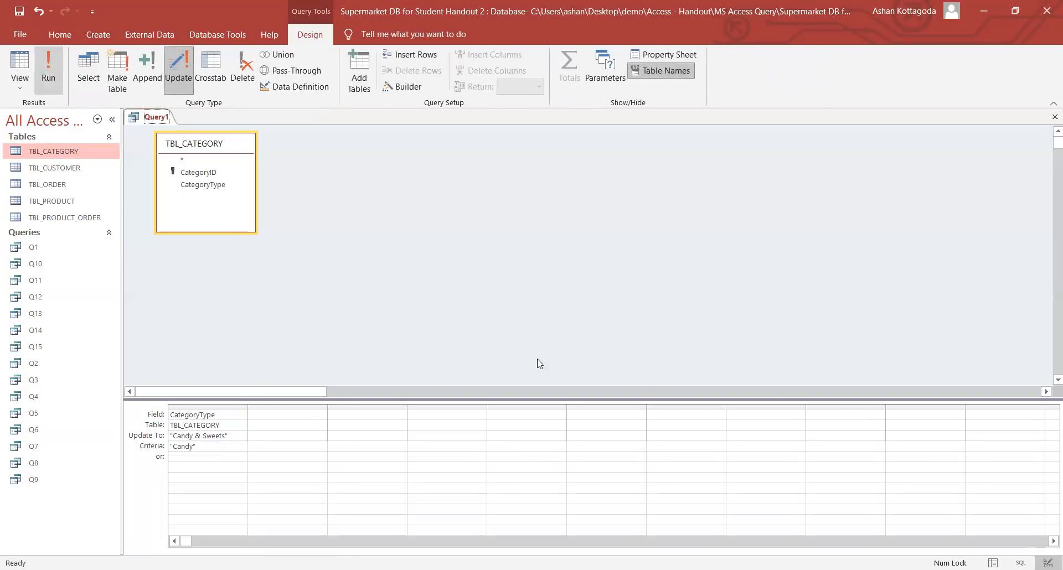
- Run the update, confirm 1 row, and verify PC#004 now reads Candy & Sweets
left_click(49, 76)
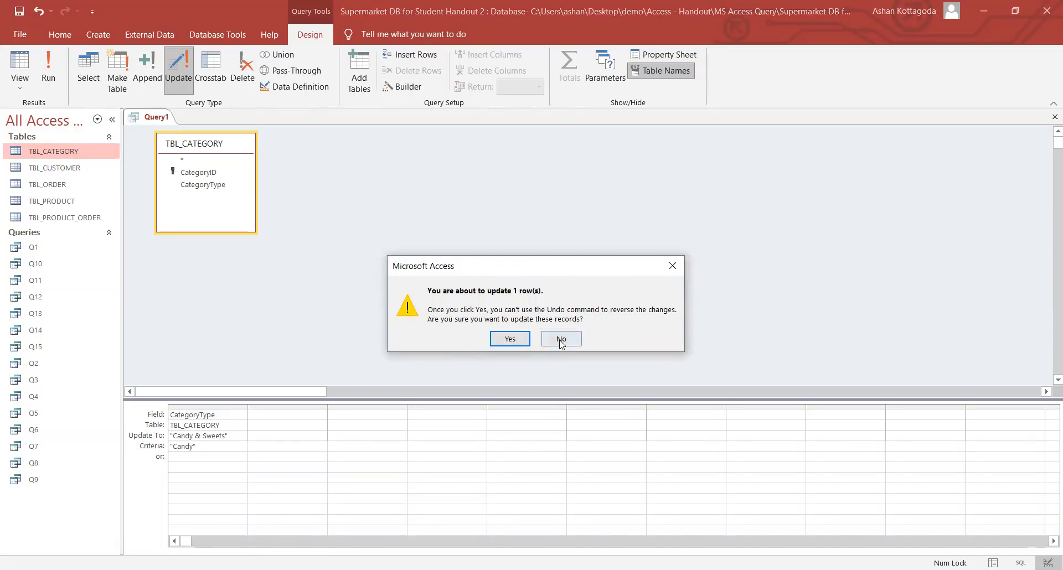
left_click(510, 339)
double_click(64, 152)
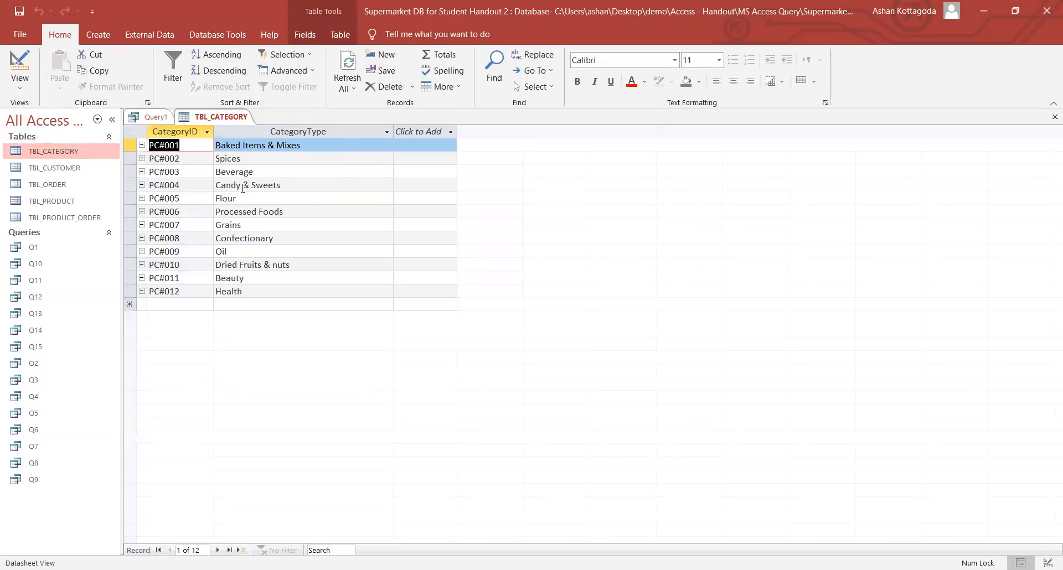
left_click_drag(241, 186, 215, 186)
left_click(293, 184)
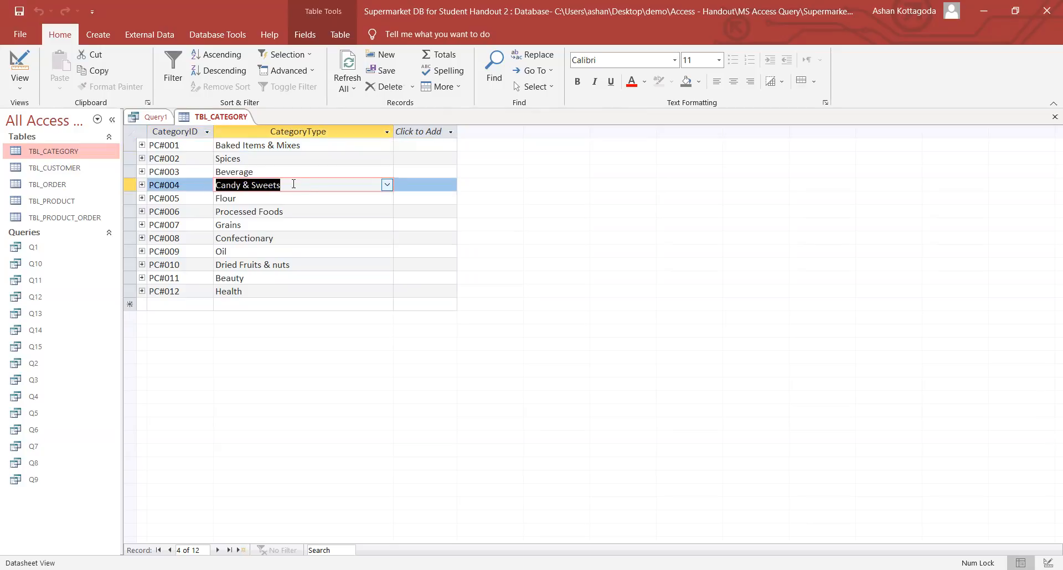
left_click(314, 184)
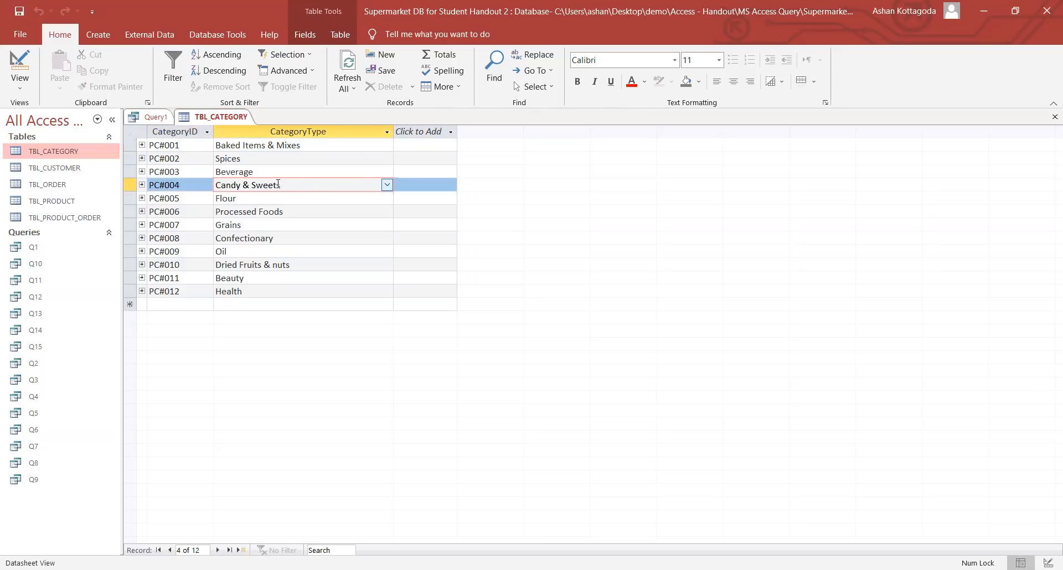
left_click_drag(293, 184, 197, 182)
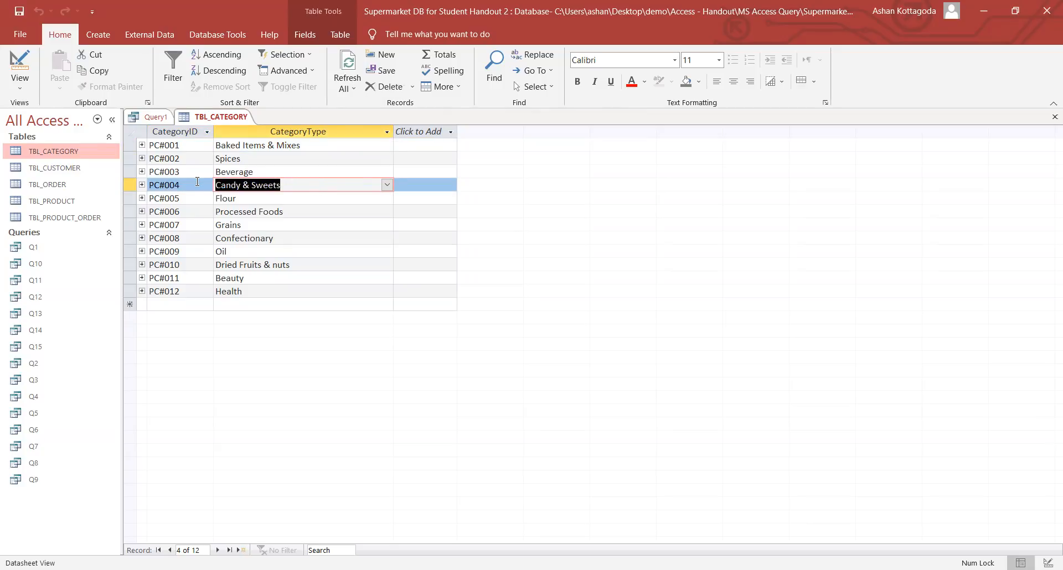
- Close the TBL_CATEGORY datasheet and save the update query as Q16
right_click(216, 120)
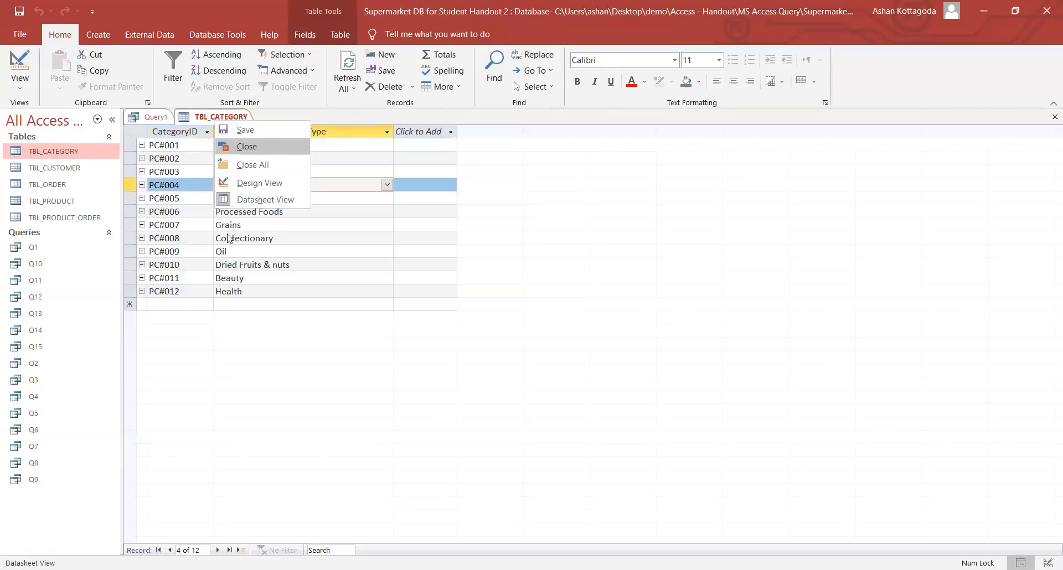
left_click(238, 145)
right_click(160, 119)
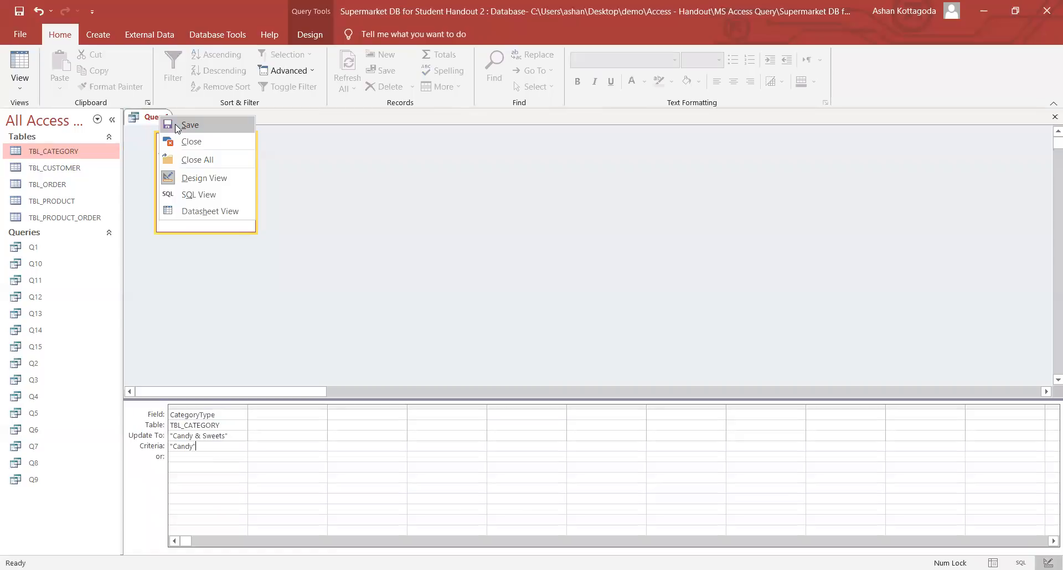
left_click(175, 124)
key("Caps_Lock")
type("Q16")
left_click(528, 229)
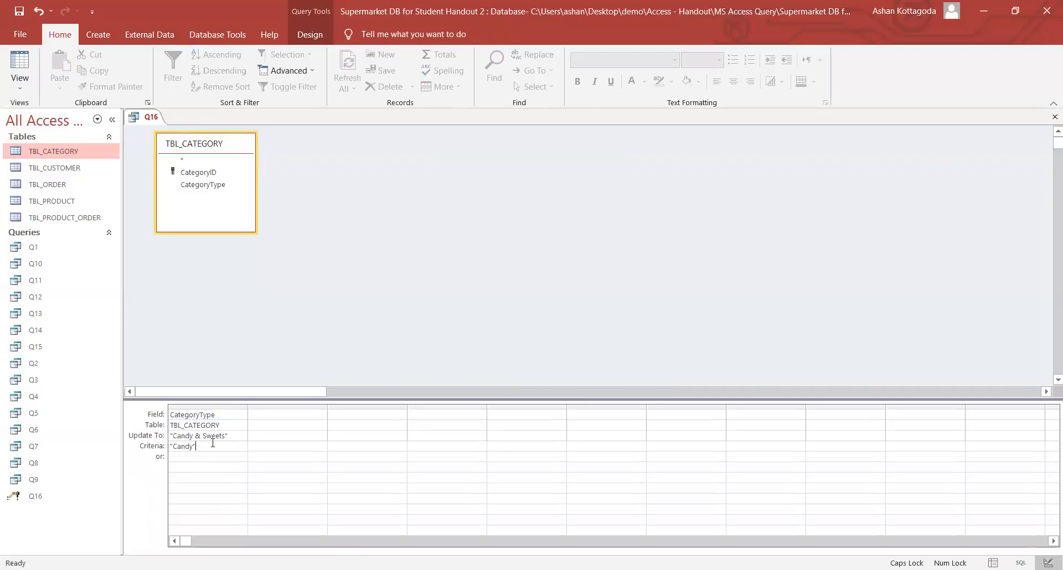
- Review Q16's Candy & Sweets update value and Candy criterion, then close the query
left_click(178, 146)
left_click(309, 34)
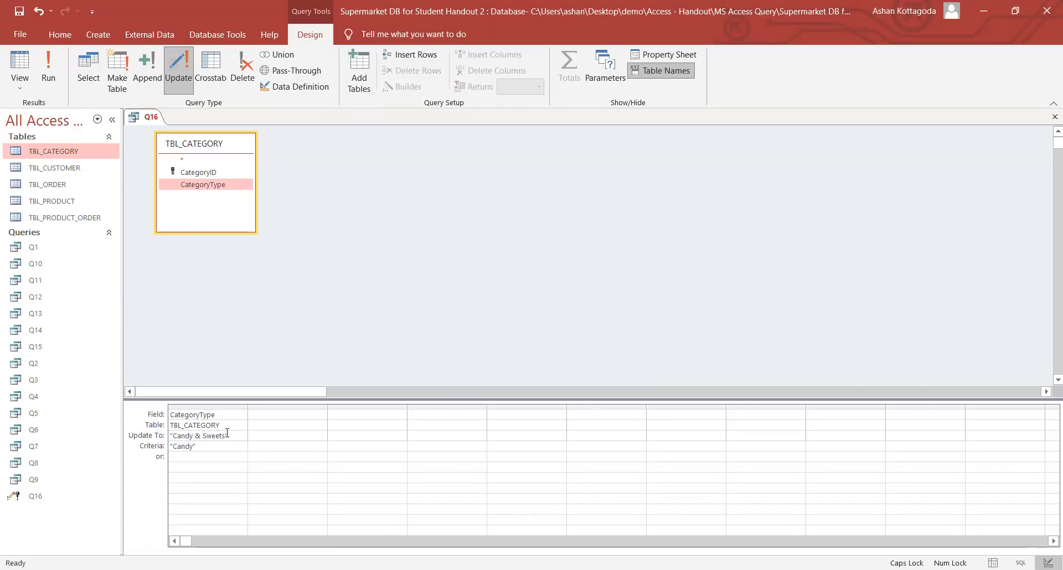
left_click_drag(229, 436, 169, 436)
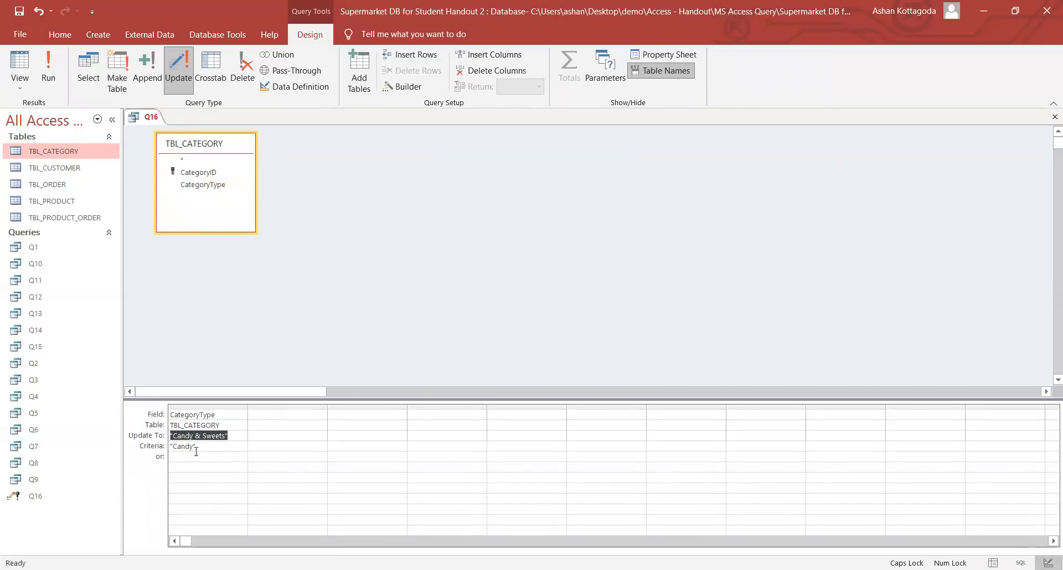
left_click(162, 449)
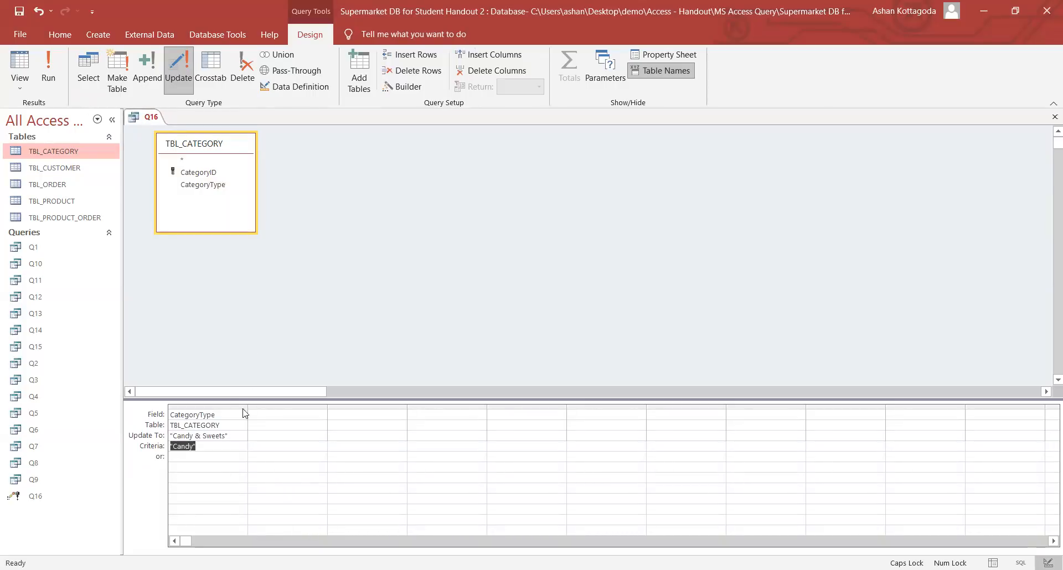
left_click(233, 449)
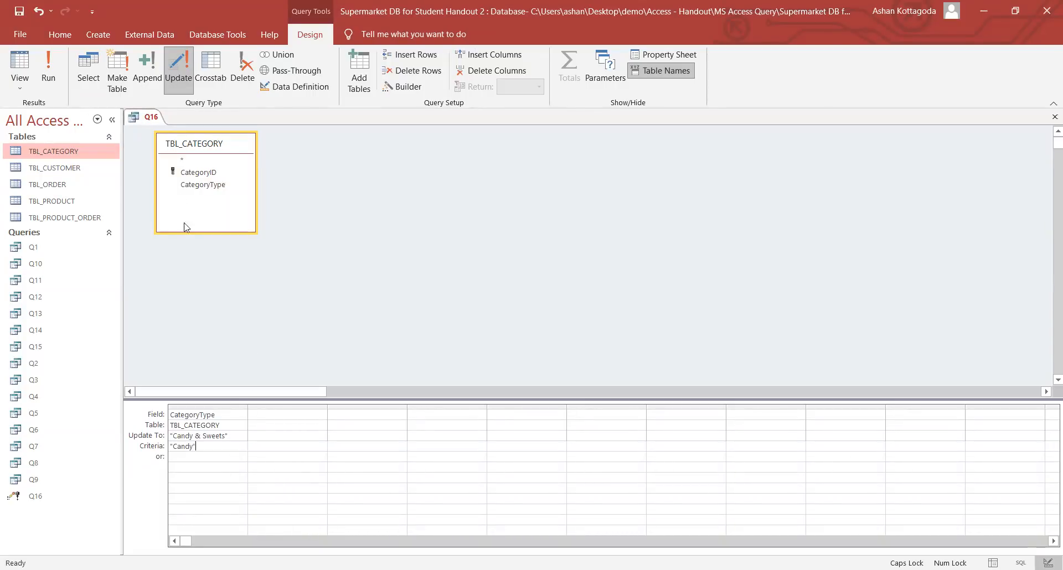
right_click(145, 119)
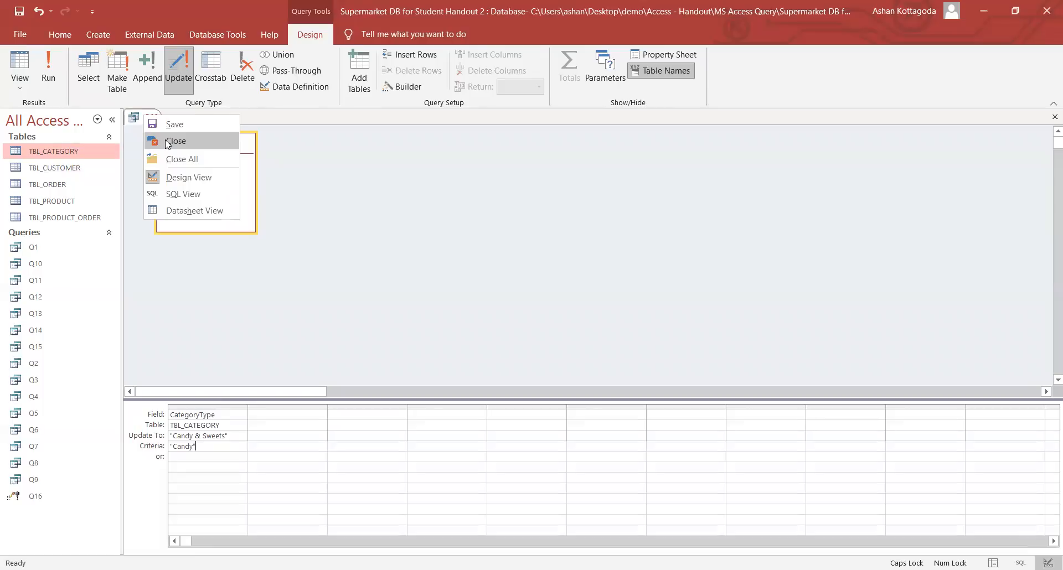
left_click(168, 142)
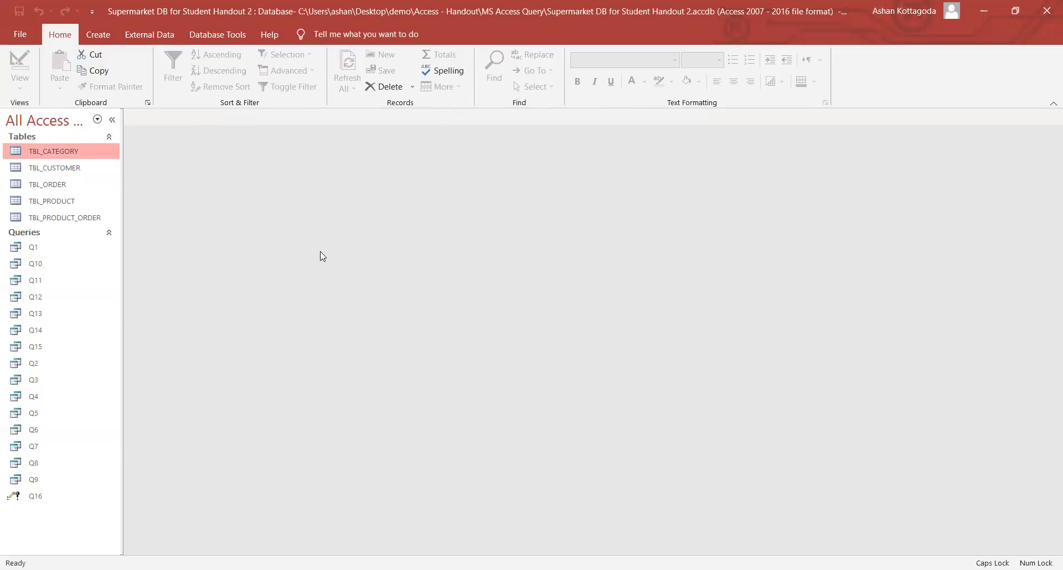
- Start a new query in Design view containing the TBL_CUSTOMER table
left_click(98, 34)
left_click(214, 72)
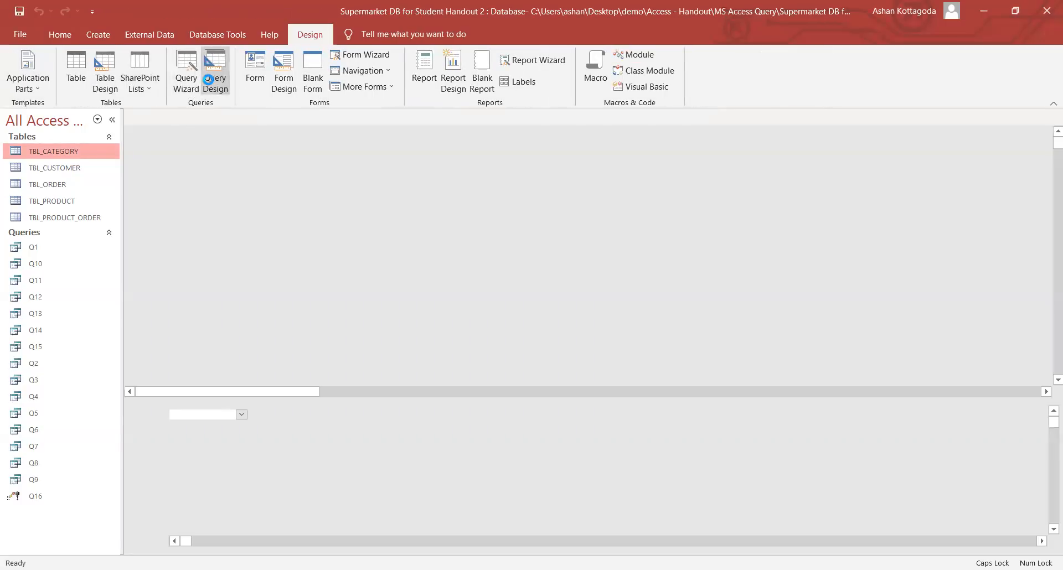
double_click(495, 280)
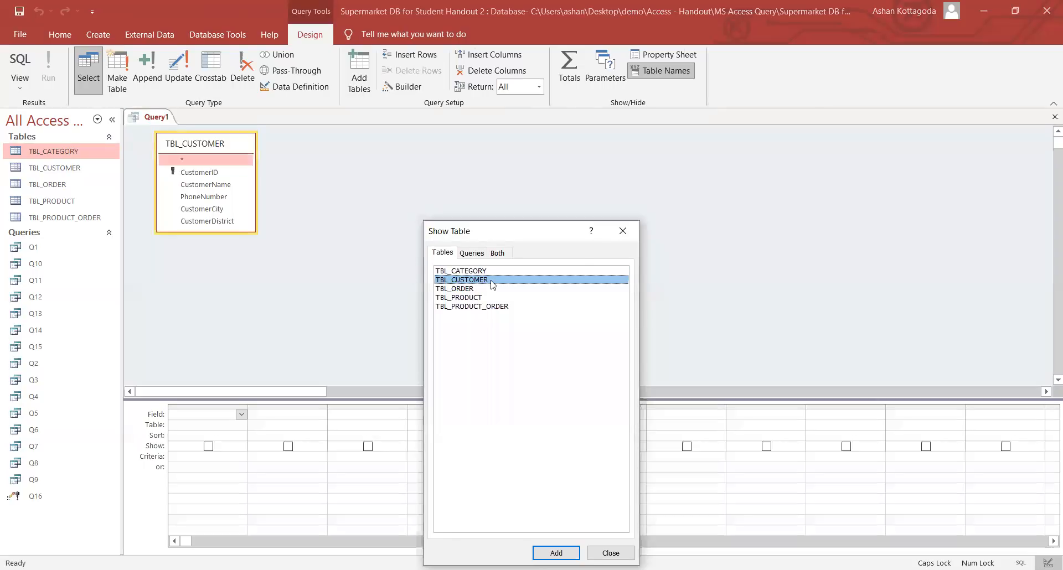
left_click(622, 231)
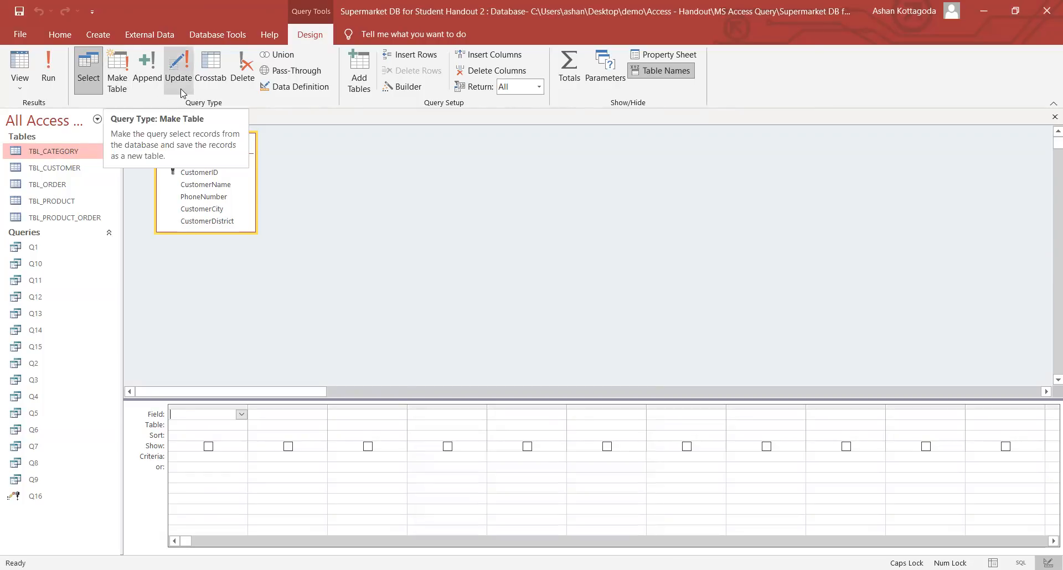
- Make it a make-table query creating WesternProvinceCustomers in the current database
left_click(122, 79)
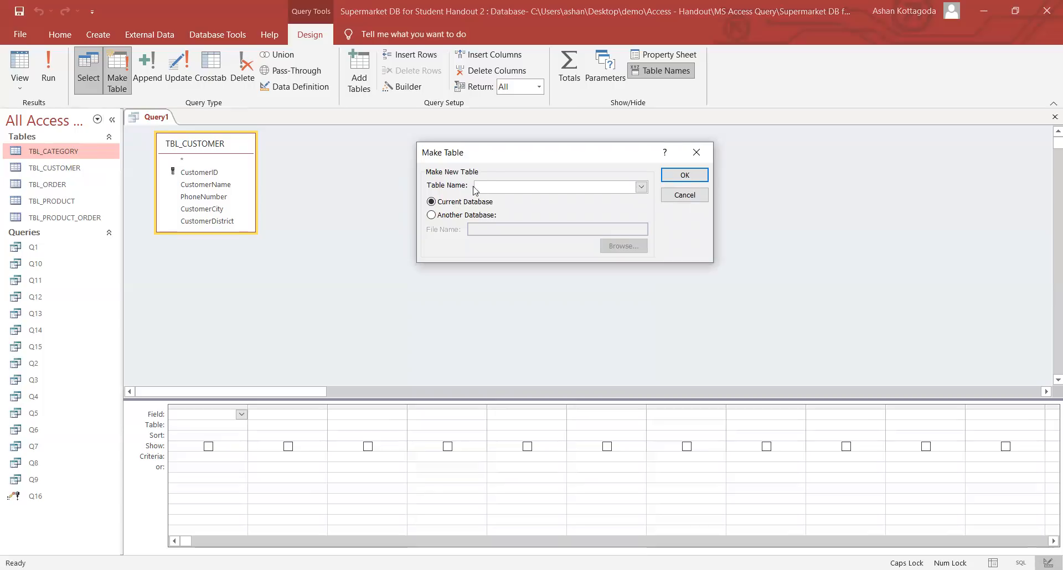
type("W")
key("Caps_Lock")
type("e")
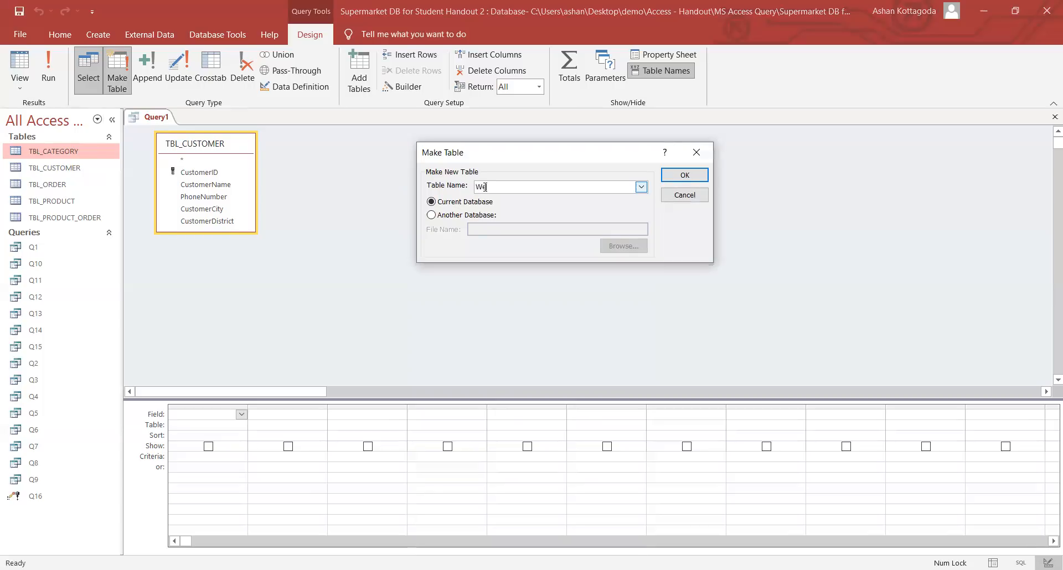
type("stern")
key("Caps_Lock")
type("P")
key("Caps_Lock")
type("rovince")
key("Caps_Lock")
type("C")
key("Caps_Lock")
type("ustomers")
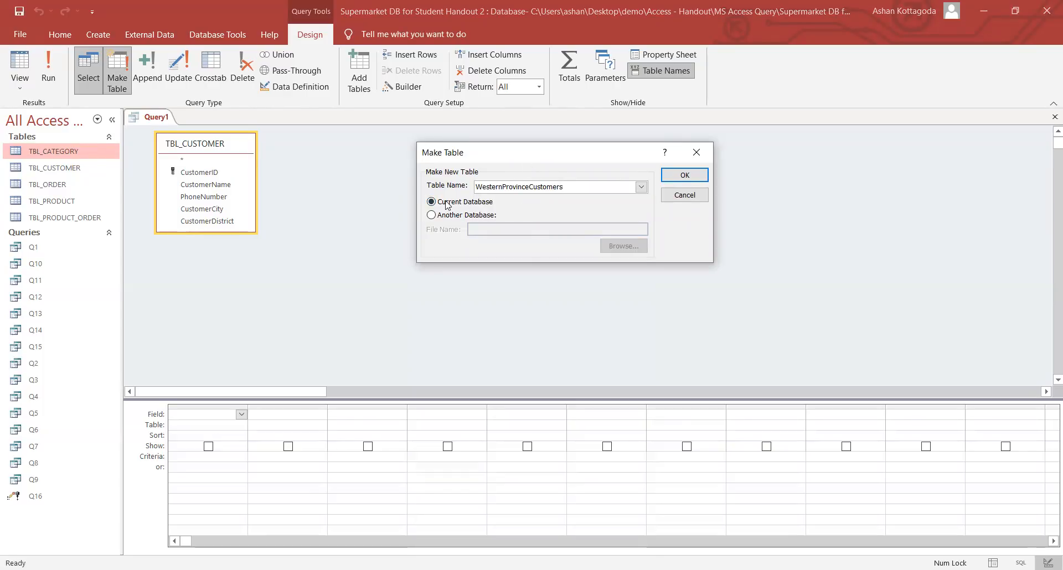
left_click(676, 183)
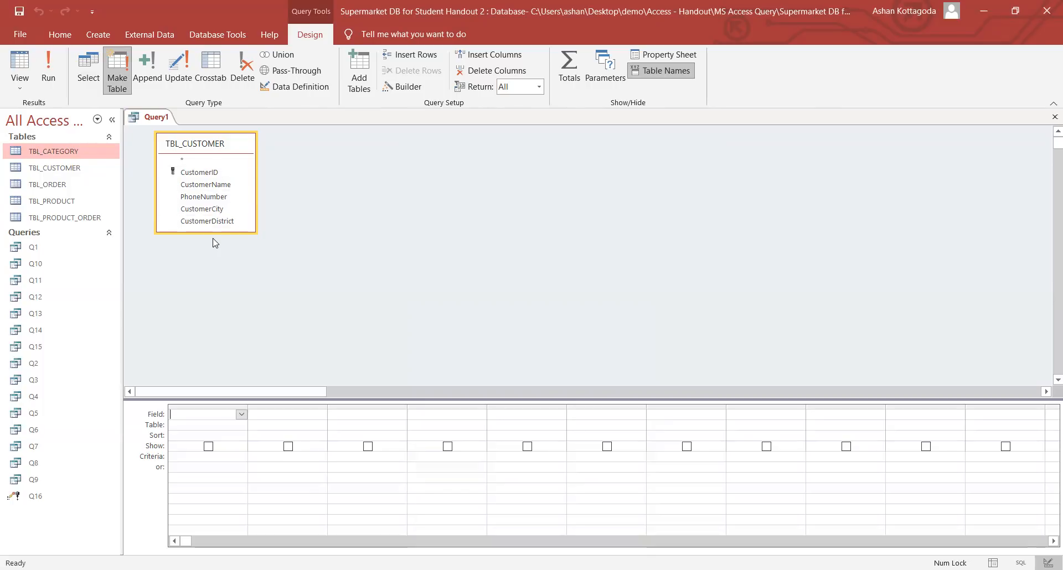
- Add CustomerID, CustomerName, PhoneNumber, CustomerCity and CustomerDistrict to the query grid
double_click(198, 172)
double_click(201, 184)
double_click(201, 196)
double_click(211, 209)
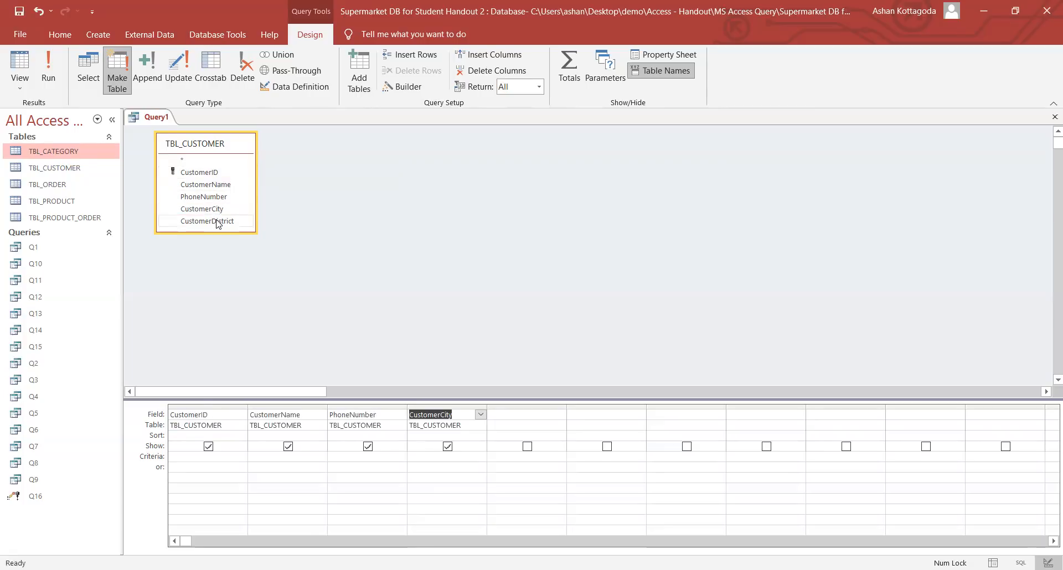
double_click(217, 222)
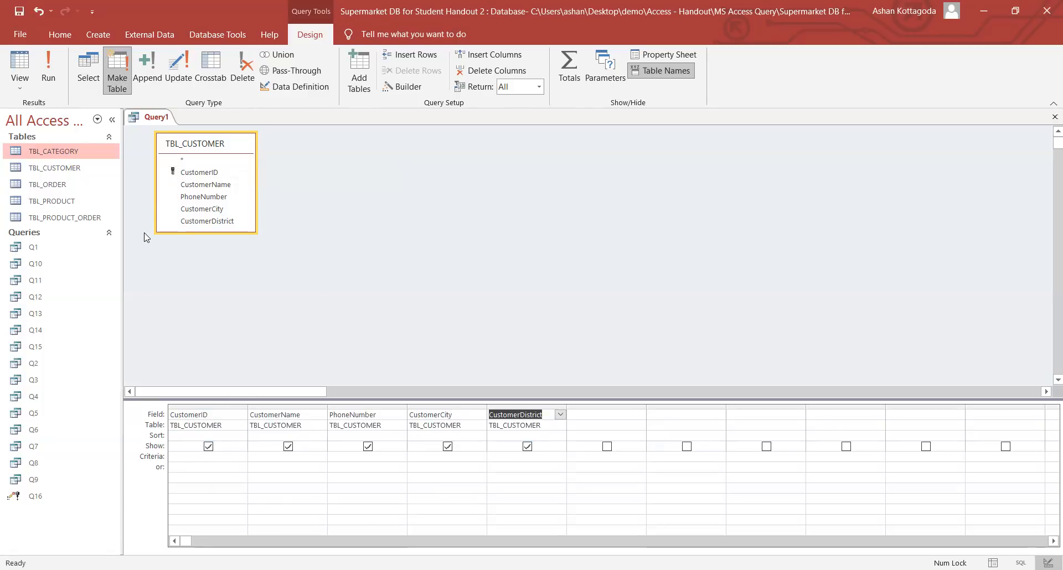
- Open TBL_CUSTOMER to review the Colombo customer records, then close it
double_click(90, 170)
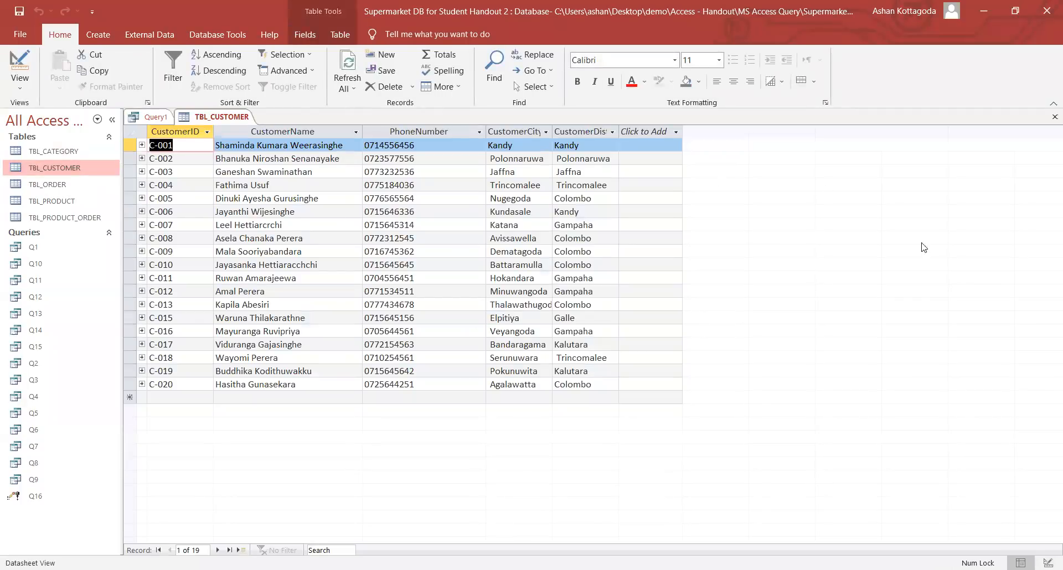
left_click(595, 238)
left_click(605, 269)
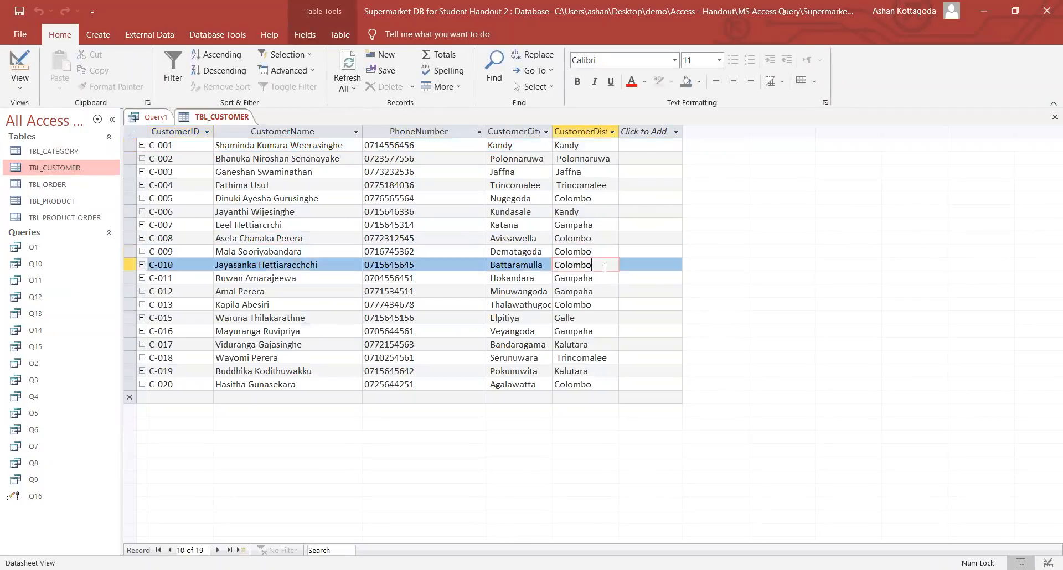
left_click(601, 302)
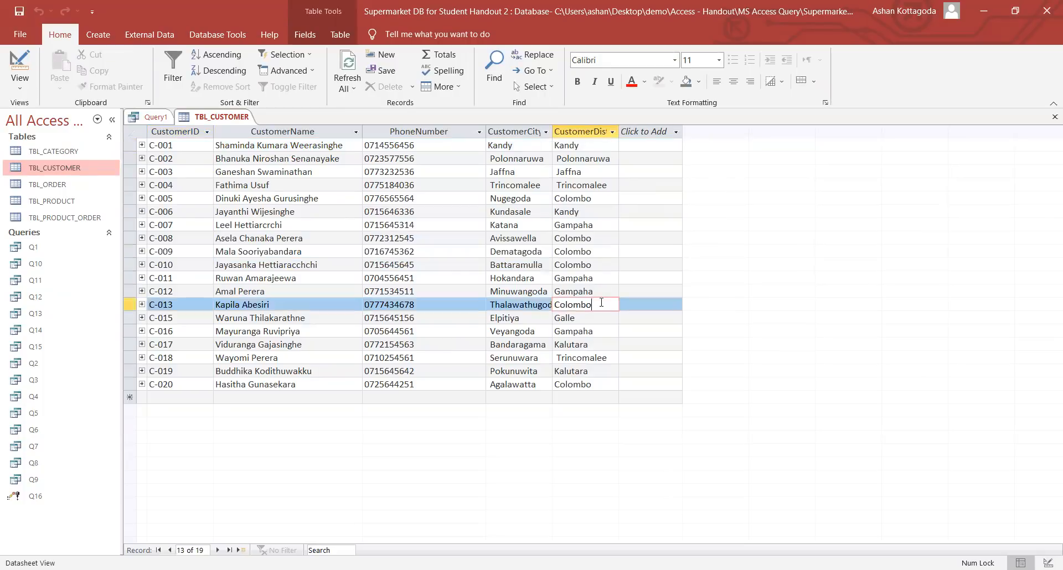
right_click(222, 121)
left_click(237, 142)
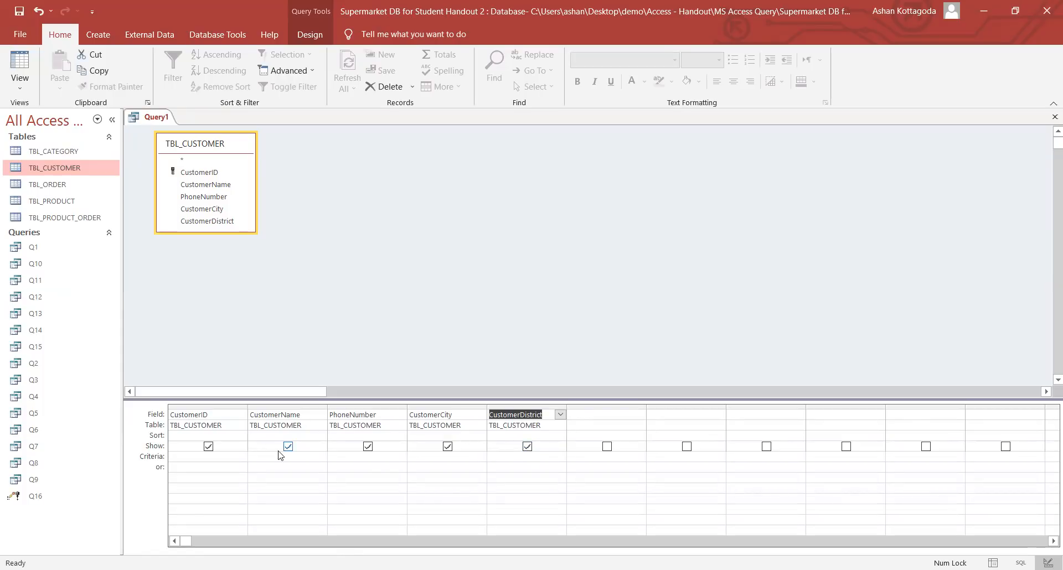
- Enter "Colombo" as the CustomerDistrict criterion
left_click(497, 458)
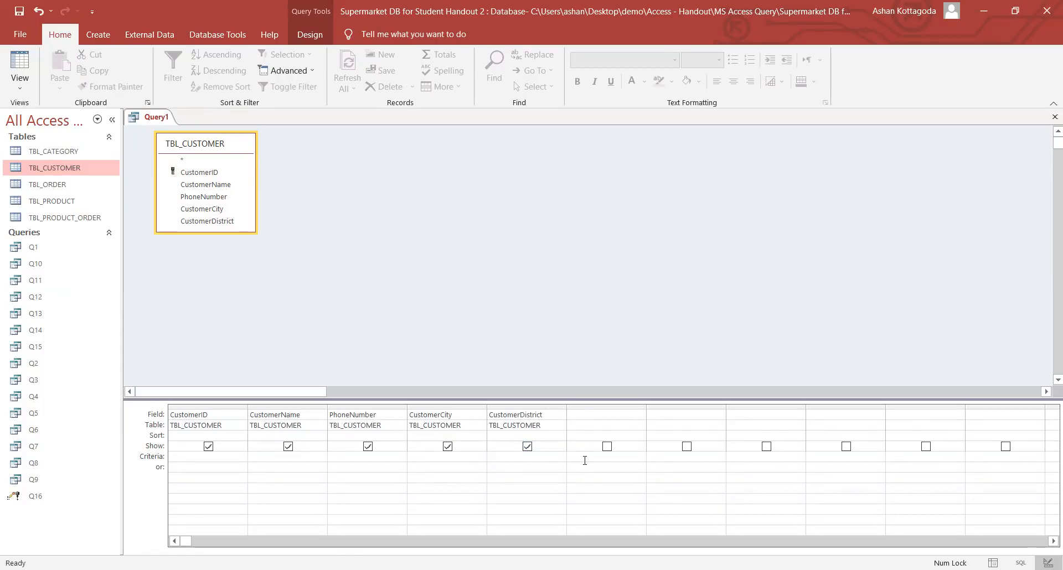
type("\"Colombo\"")
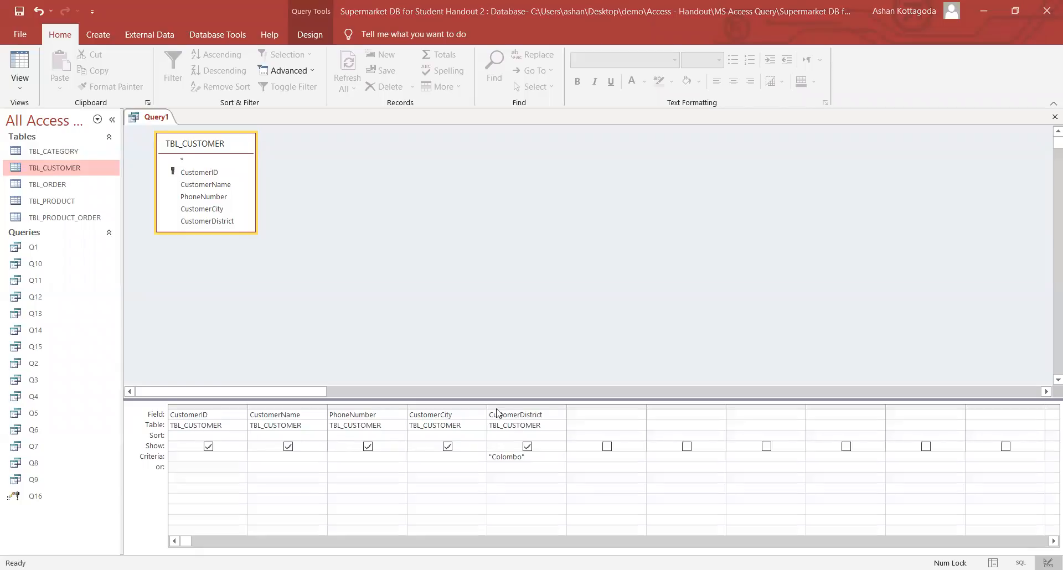
left_click(309, 34)
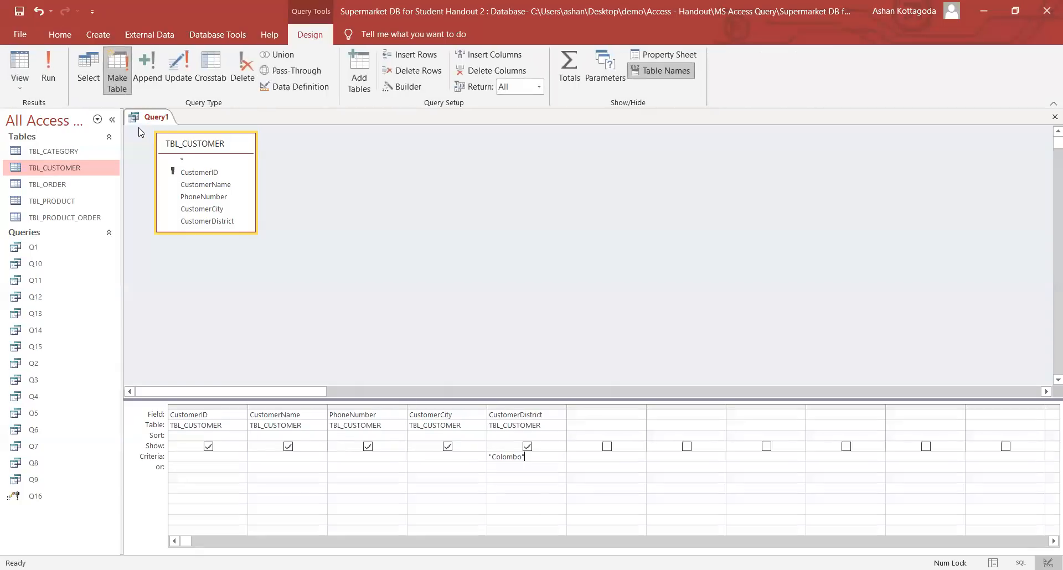
- Run the query, decline, and filter TBL_CUSTOMER to its six Colombo customers
left_click(55, 81)
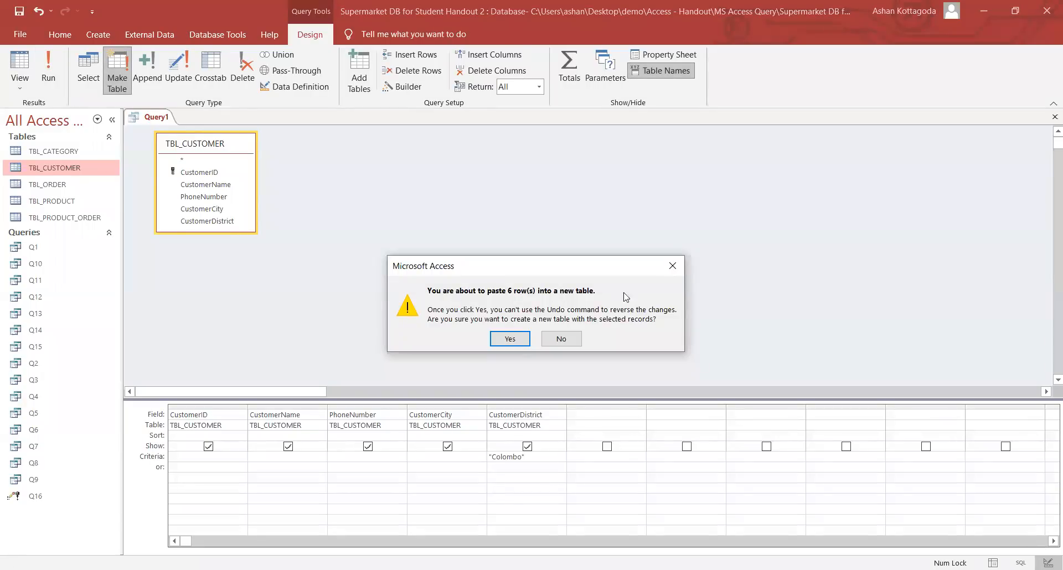
left_click(561, 339)
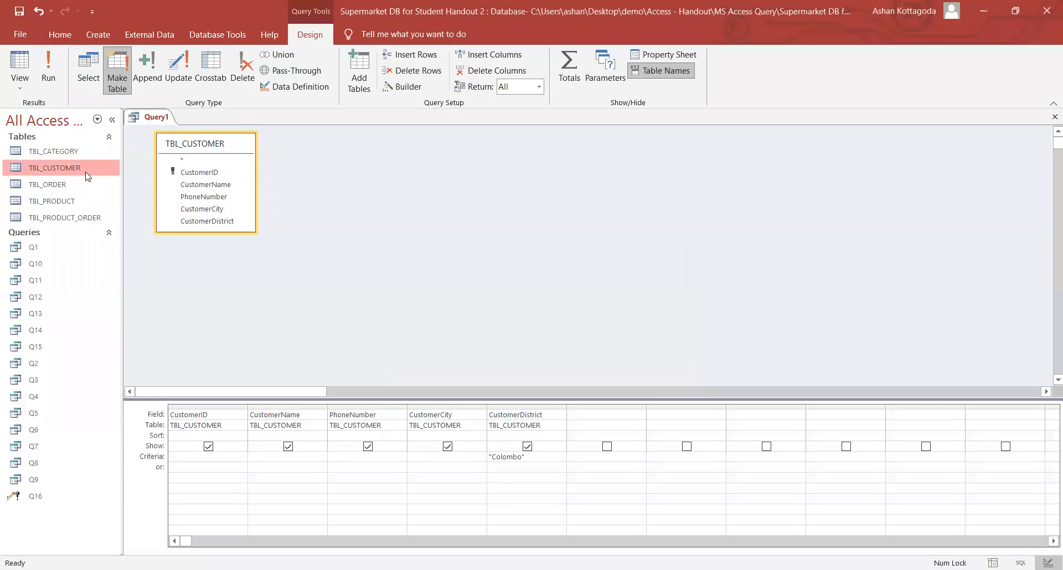
double_click(84, 169)
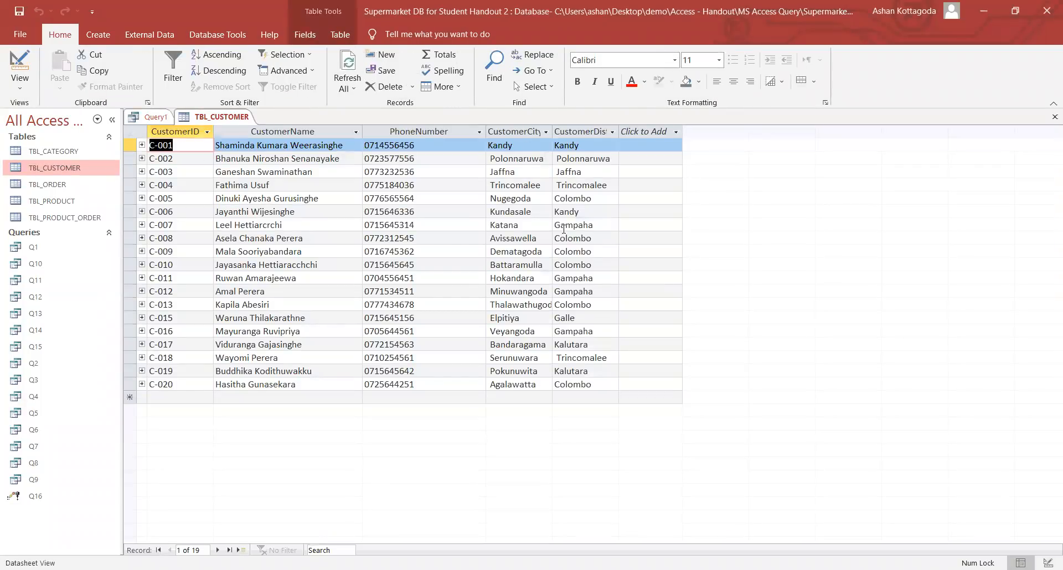
left_click(610, 129)
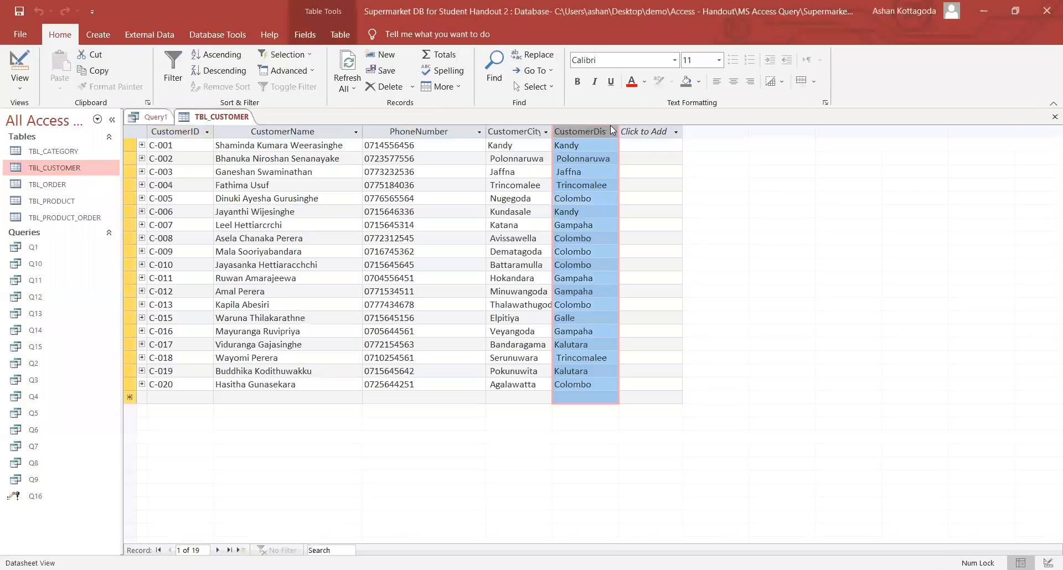
left_click(641, 220)
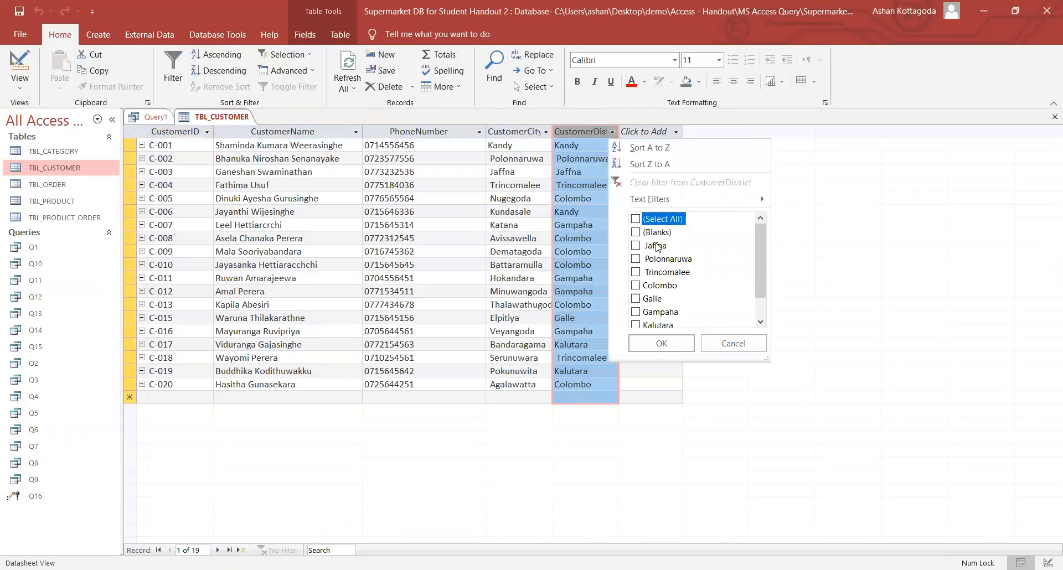
left_click(644, 286)
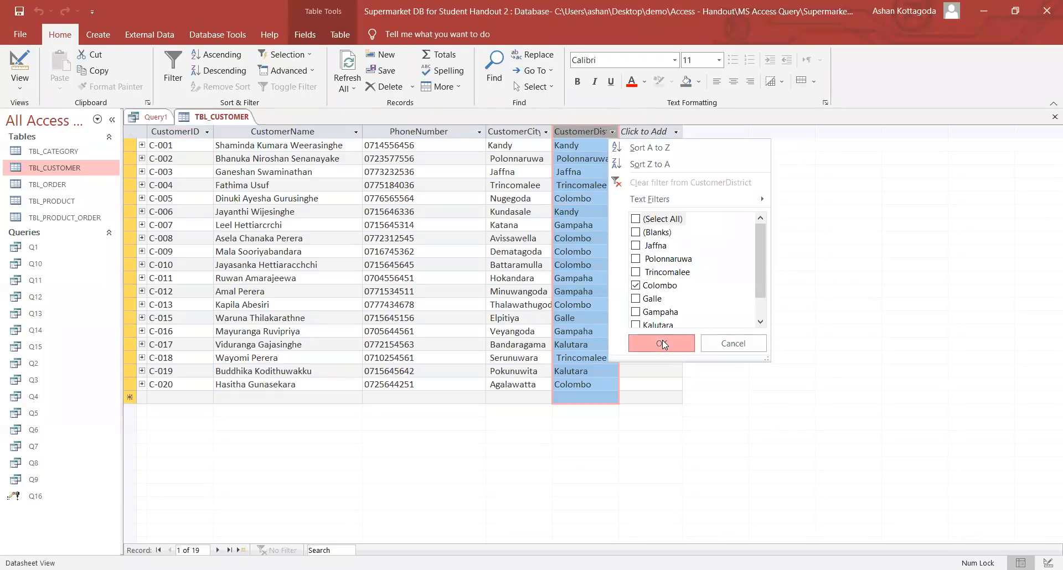
left_click(662, 340)
left_click(182, 158)
left_click(184, 172)
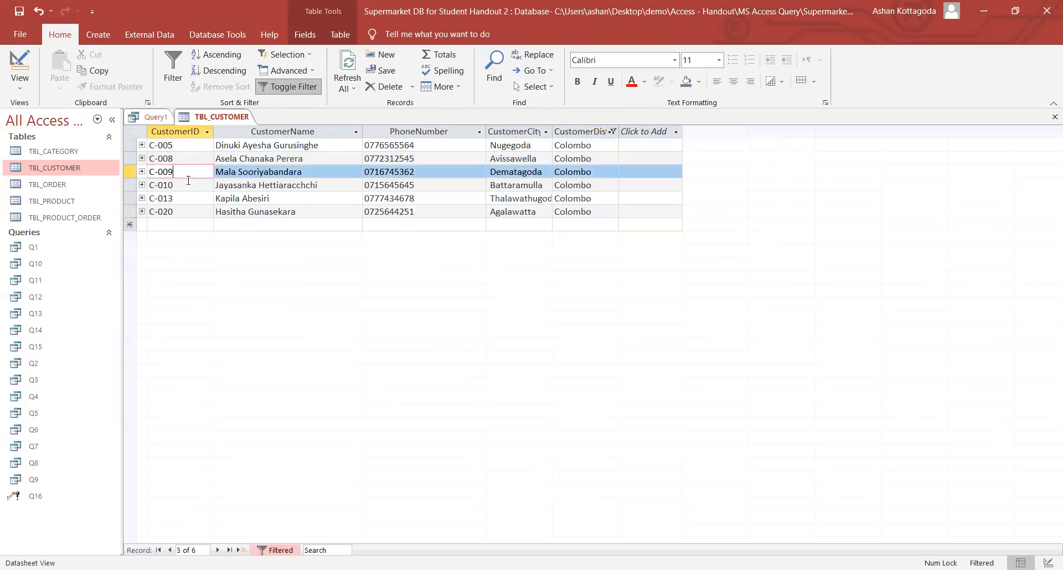
left_click(186, 185)
left_click(187, 199)
left_click(188, 212)
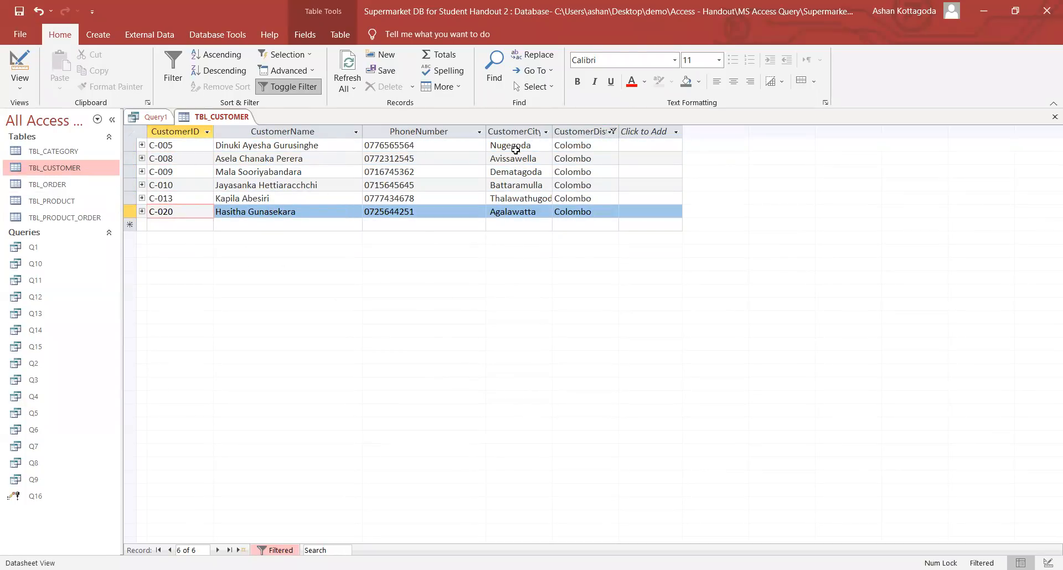
- Clear the CustomerDistrict filter, close TBL_CUSTOMER, and run the make-table query again
left_click(612, 131)
left_click(638, 219)
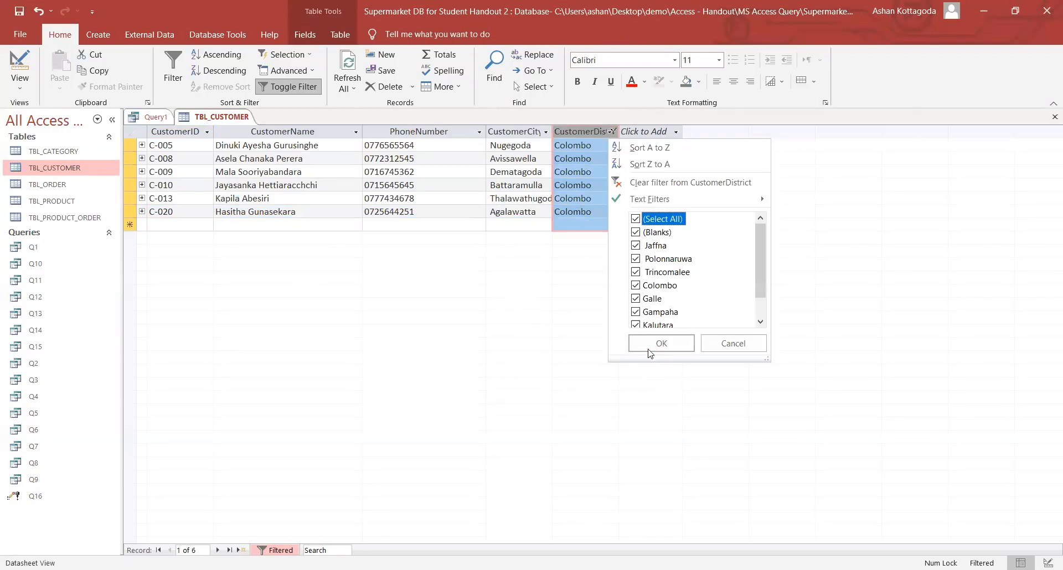
left_click(661, 343)
left_click(423, 185)
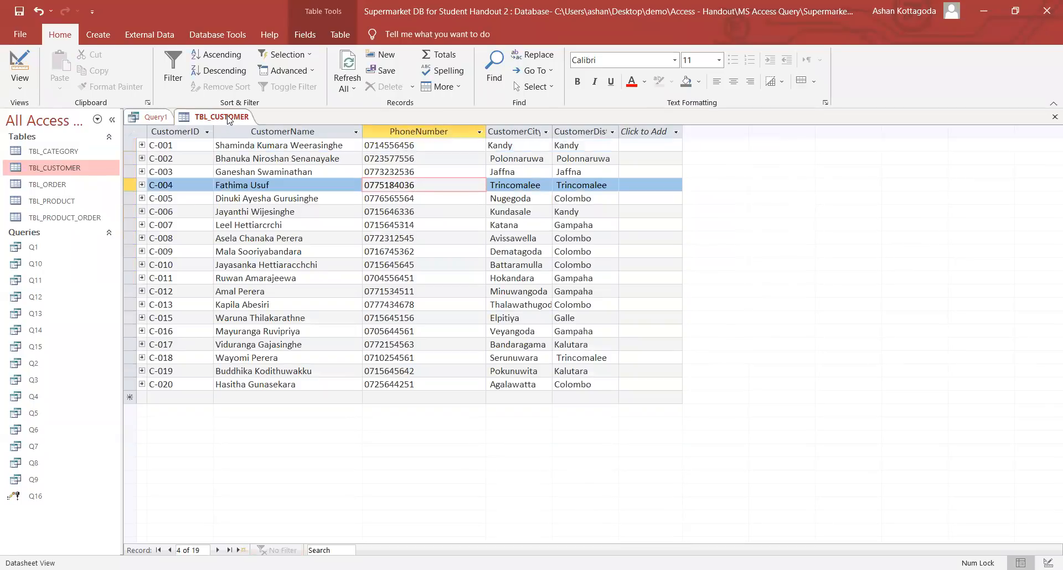
right_click(229, 120)
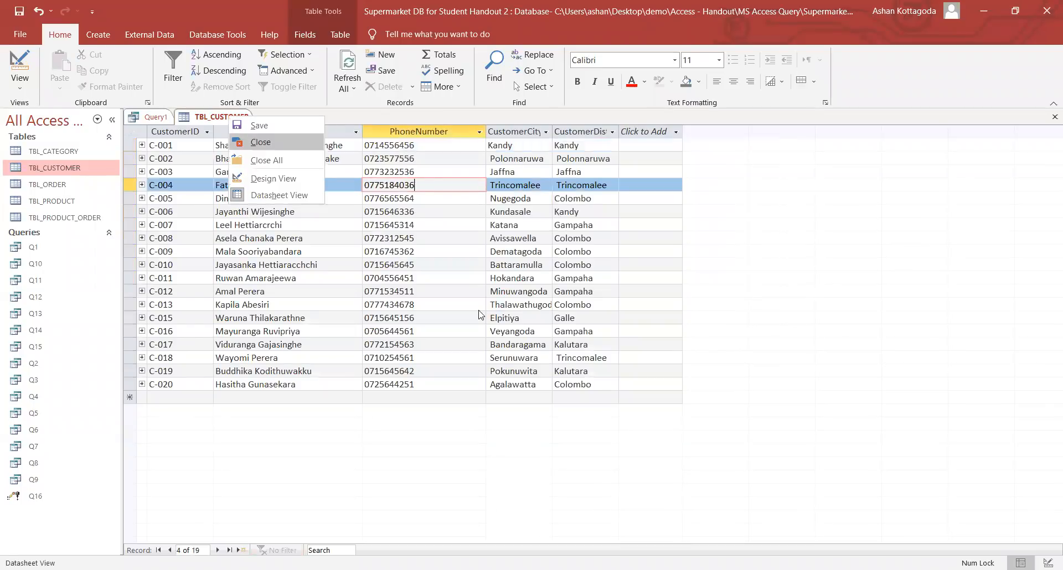
left_click(260, 142)
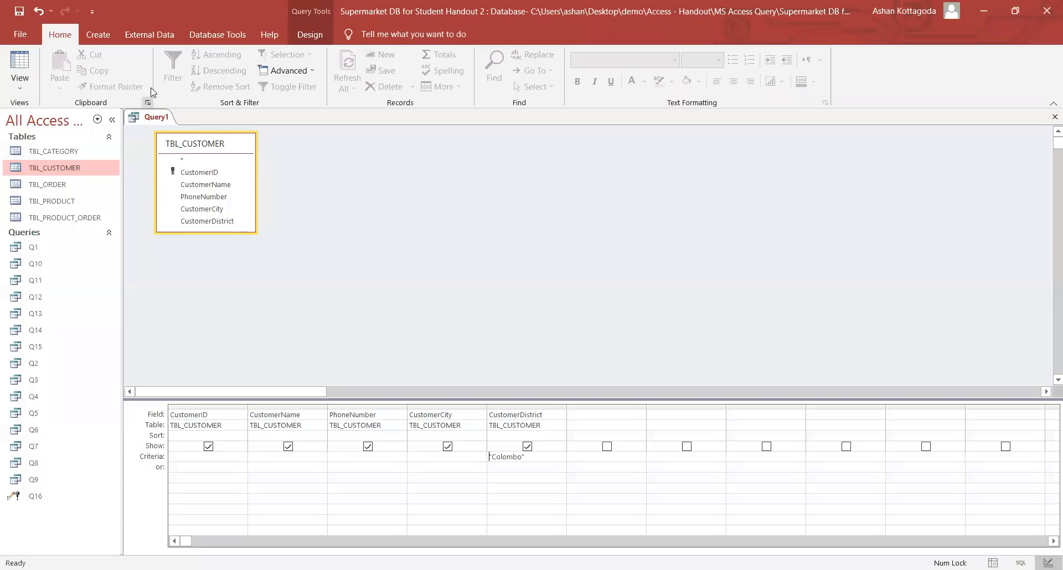
left_click(48, 67)
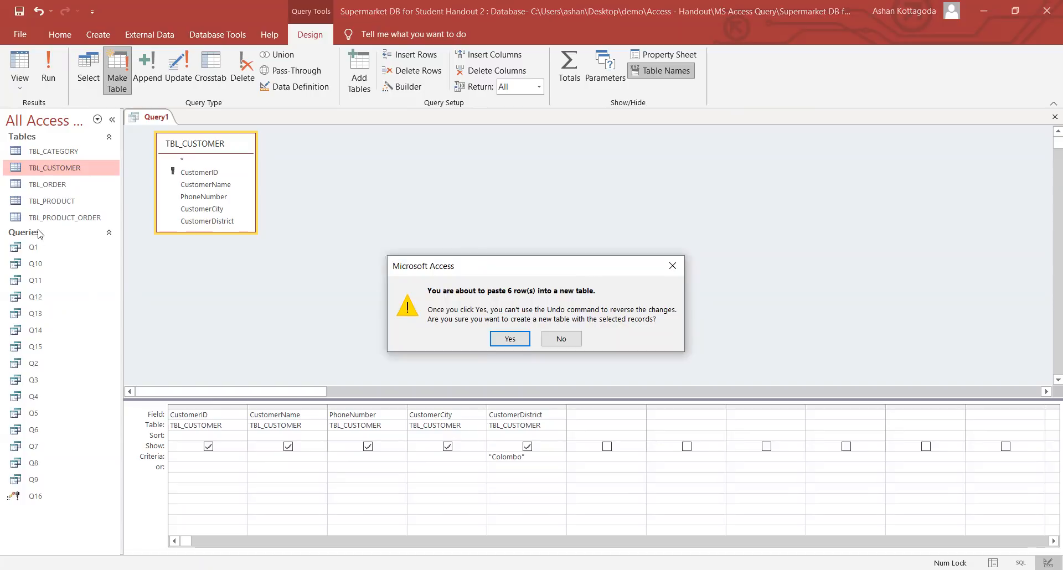
- Confirm pasting the 6 rows, review the new WesternProvinceCustomers table, then close it
left_click(510, 340)
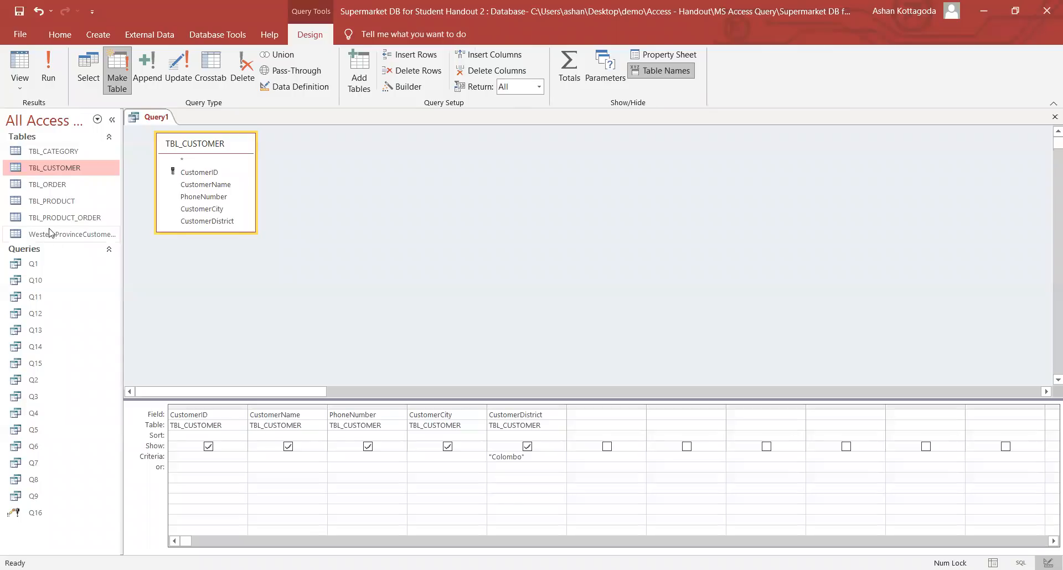
left_click(60, 237)
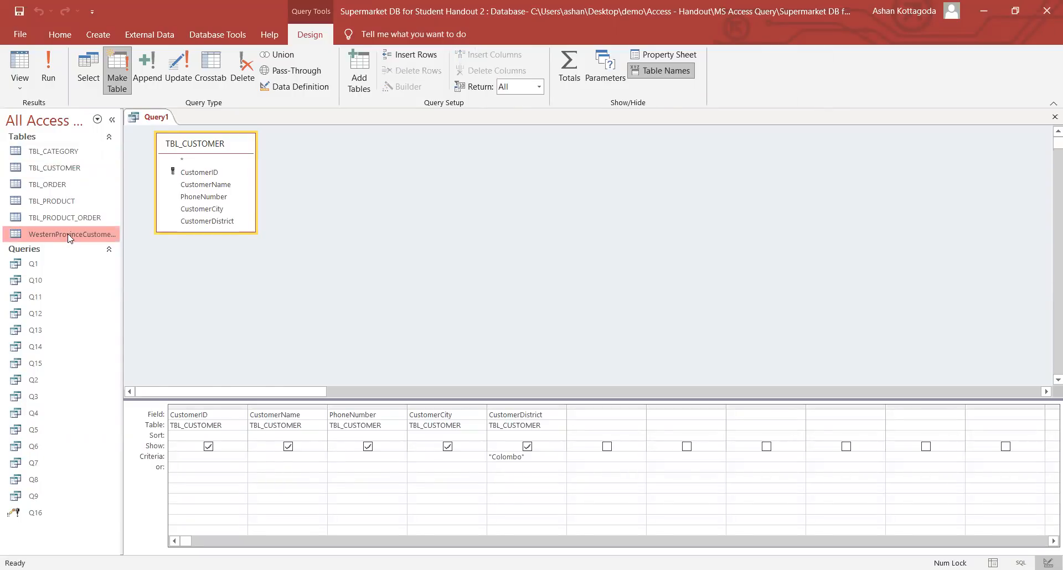
double_click(67, 237)
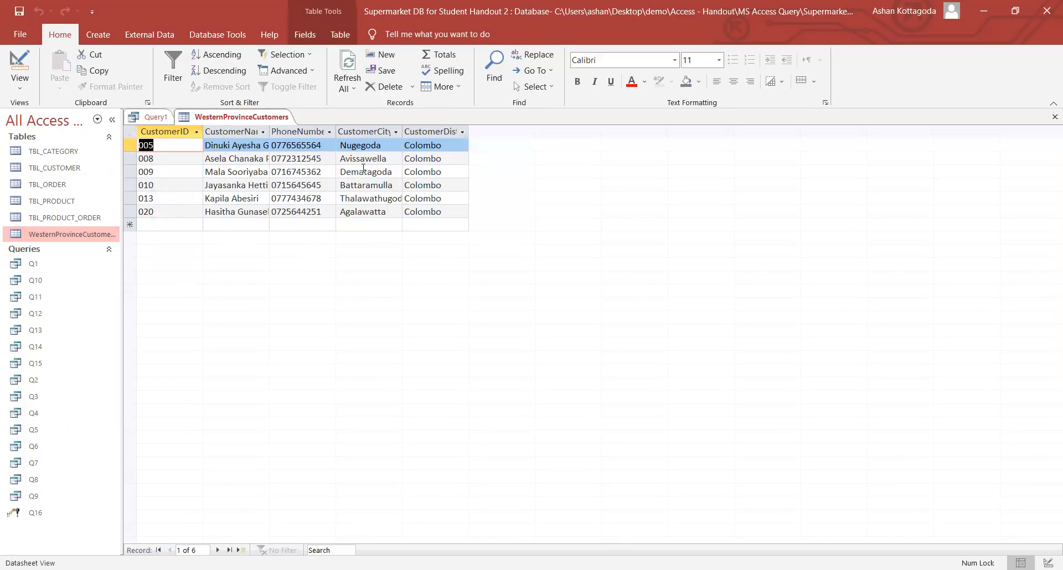
right_click(248, 124)
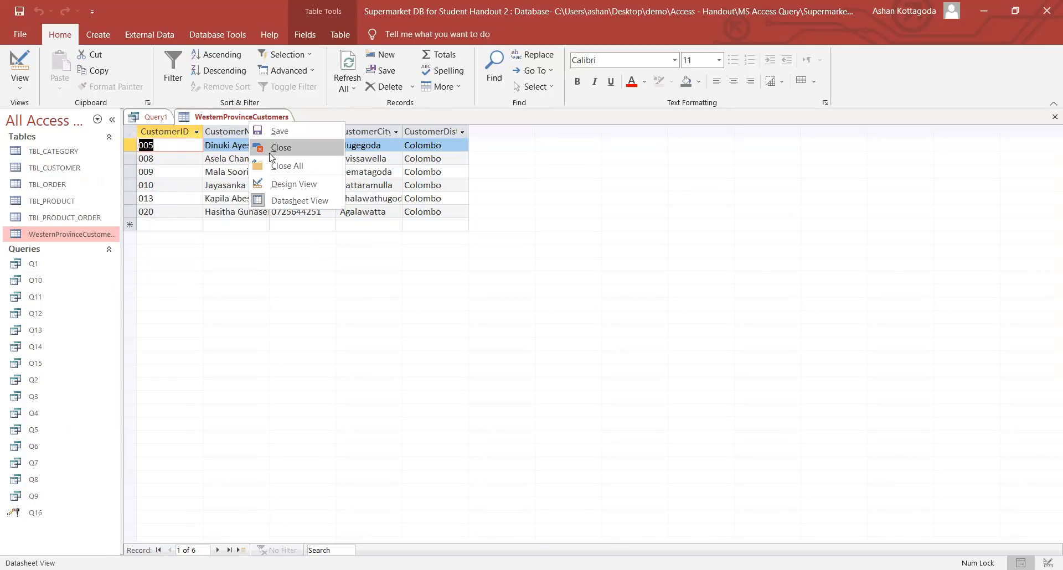
left_click(270, 146)
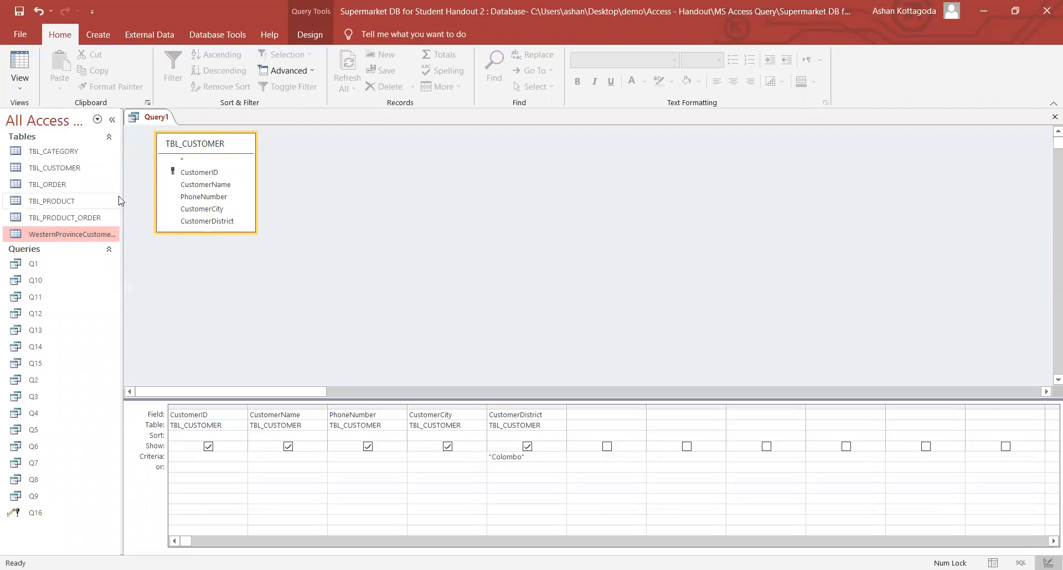
left_click(310, 34)
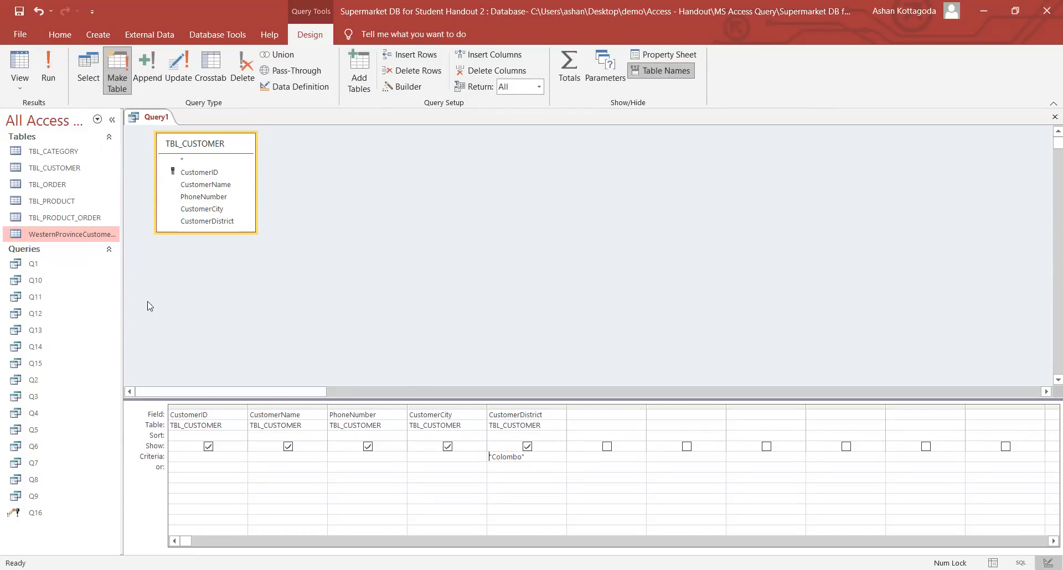
- Save Query1 under the name Q17, then close the Q17 tab
right_click(142, 119)
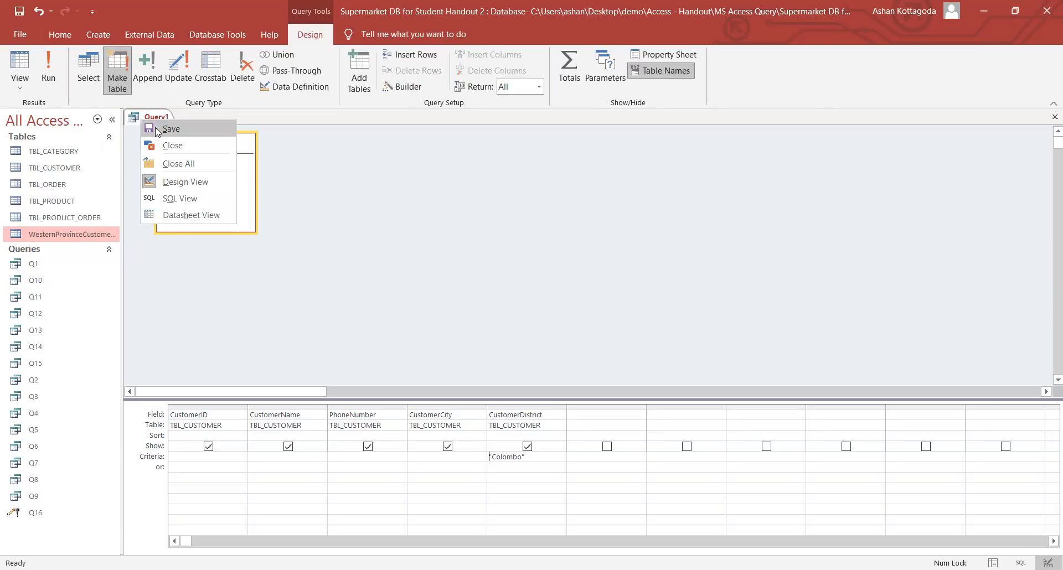
left_click(155, 127)
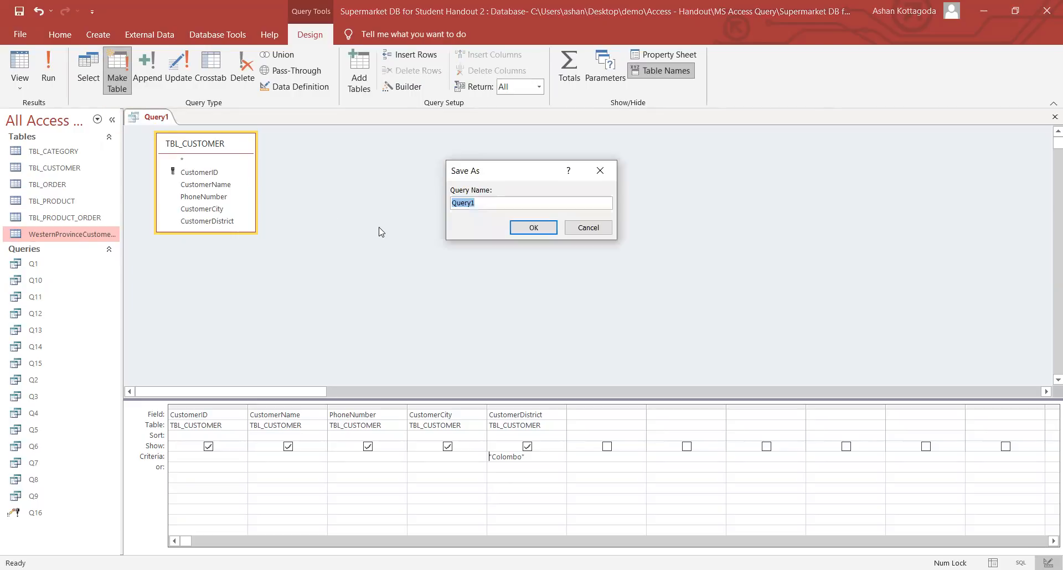
key("Caps_Lock")
type("Q17")
key("Return")
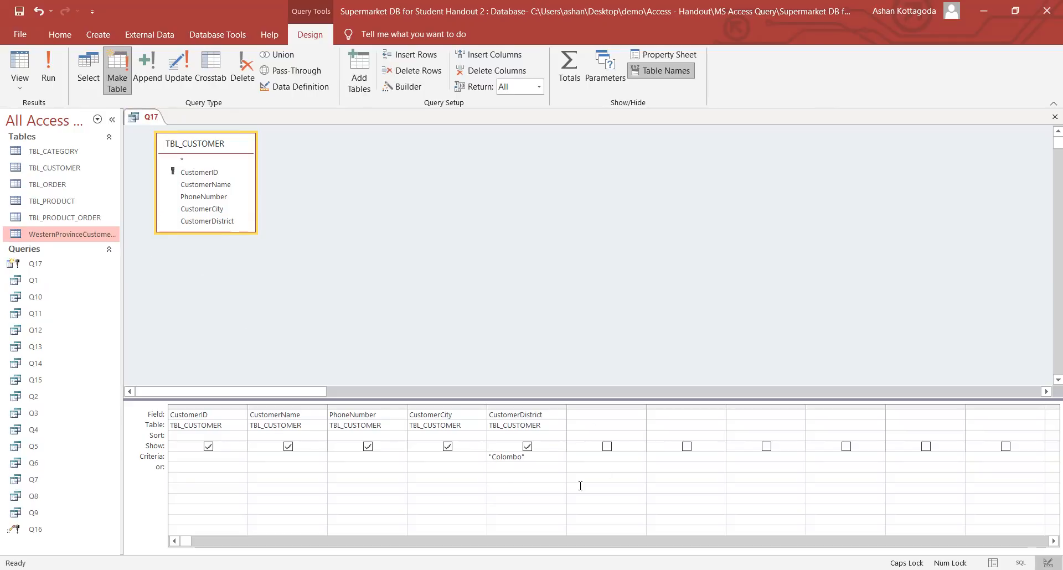
right_click(148, 122)
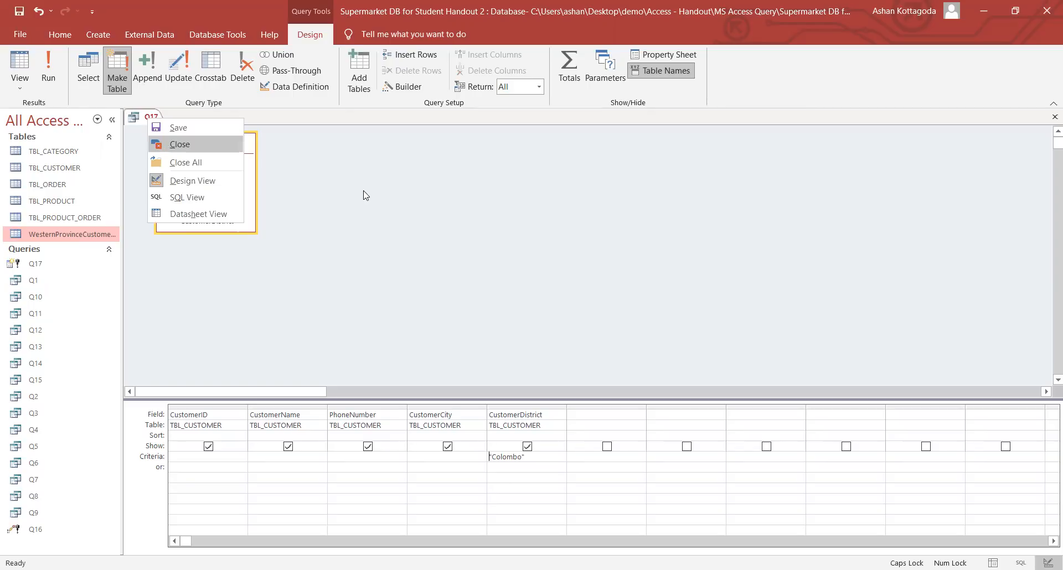
key("Return")
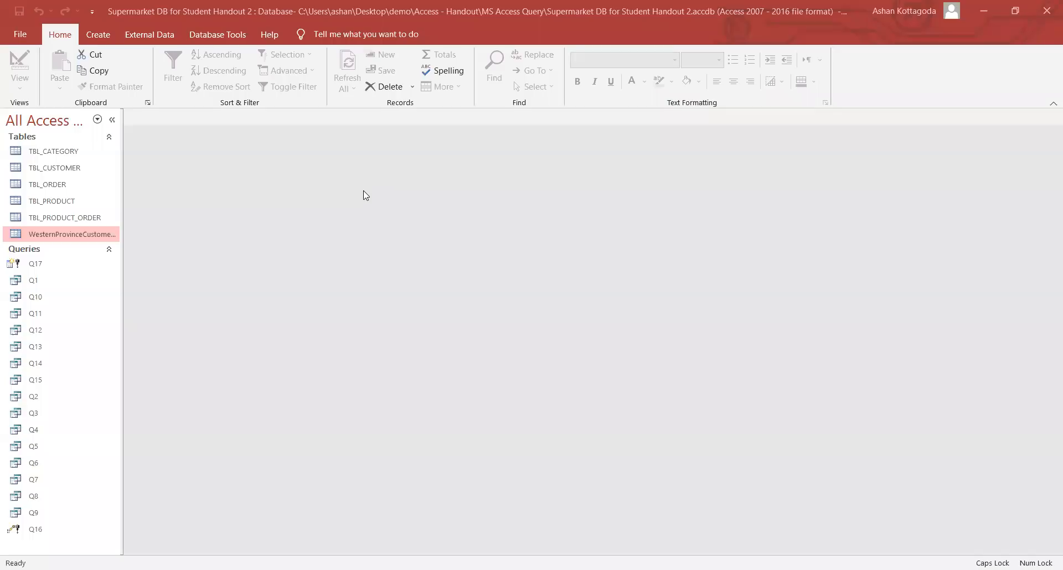
- Start a new query on TBL_CUSTOMER with all five customer fields in the grid
left_click(79, 228)
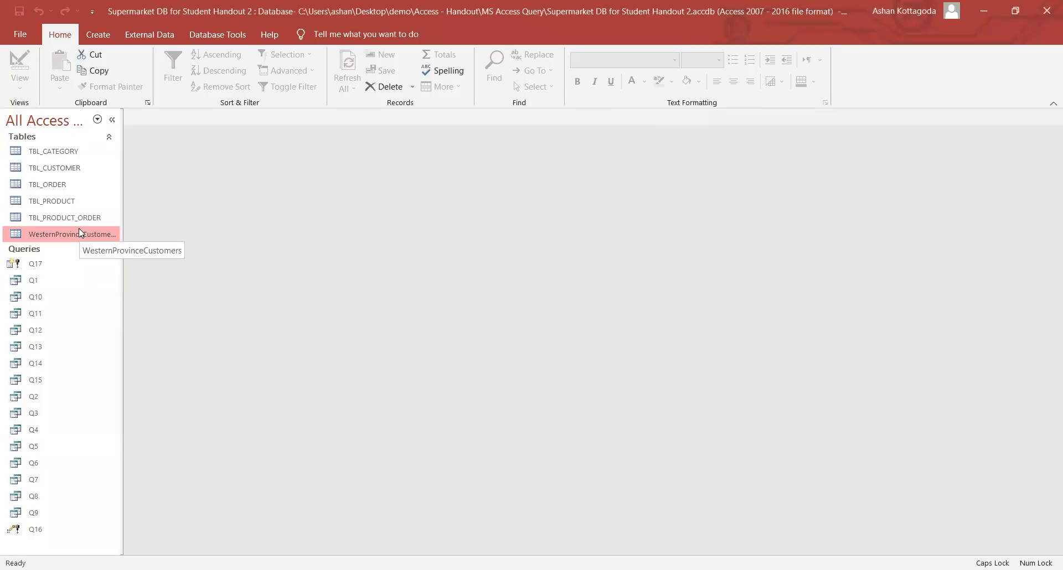
left_click(86, 31)
left_click(216, 91)
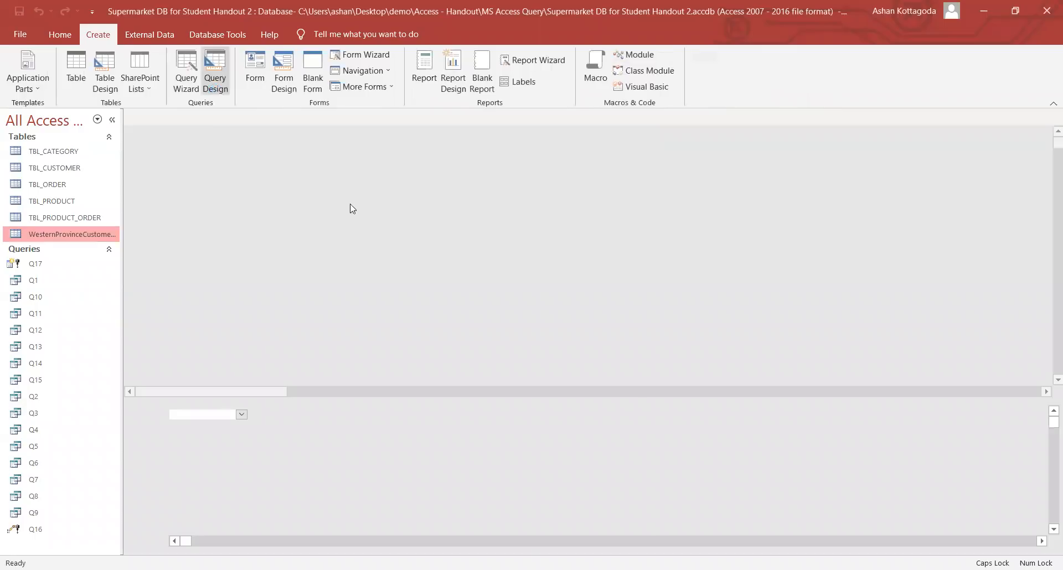
double_click(471, 280)
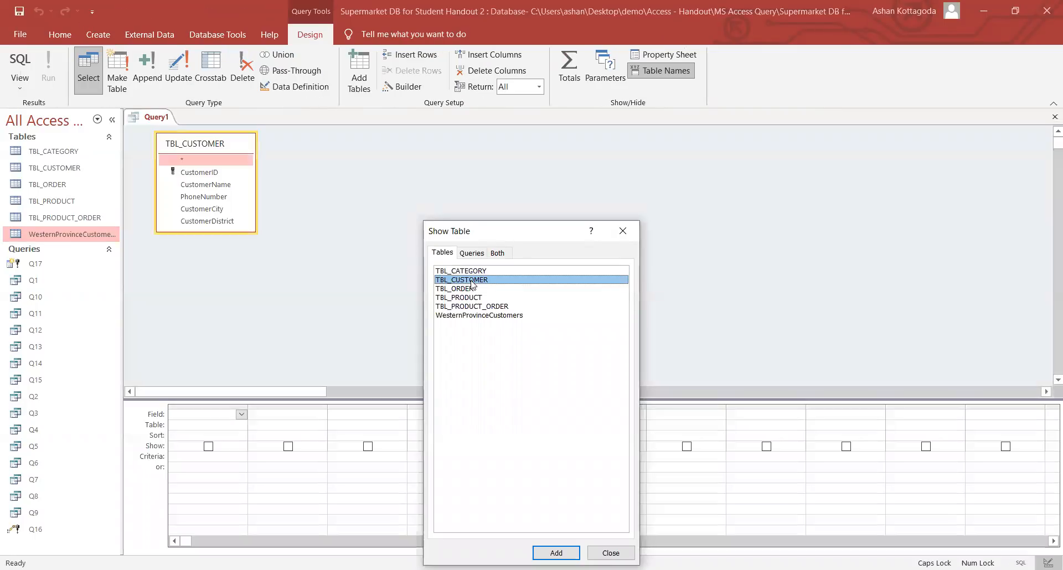
left_click(623, 231)
double_click(183, 172)
double_click(188, 185)
left_click(194, 197)
double_click(194, 197)
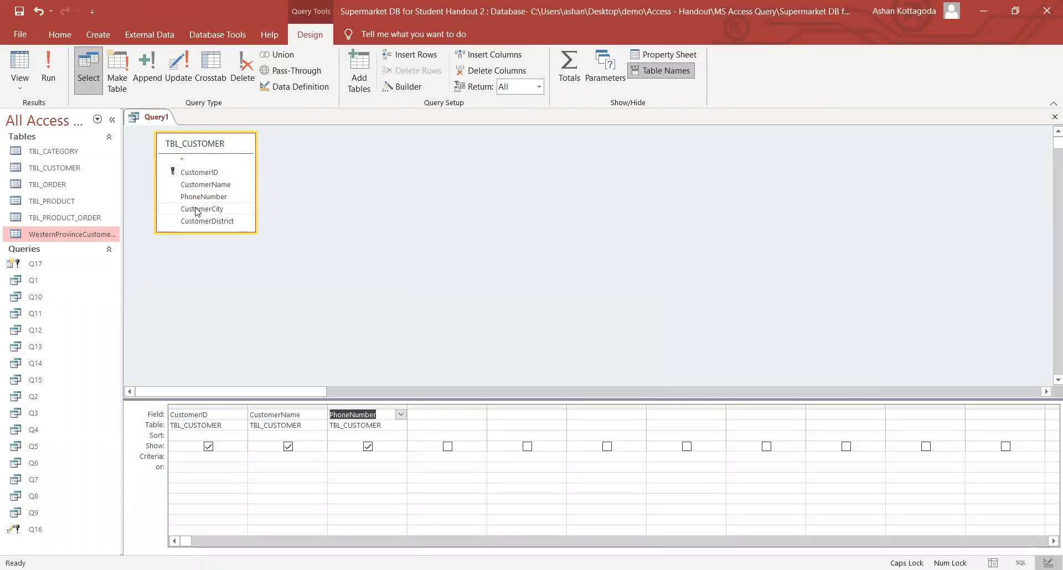
double_click(197, 209)
double_click(200, 221)
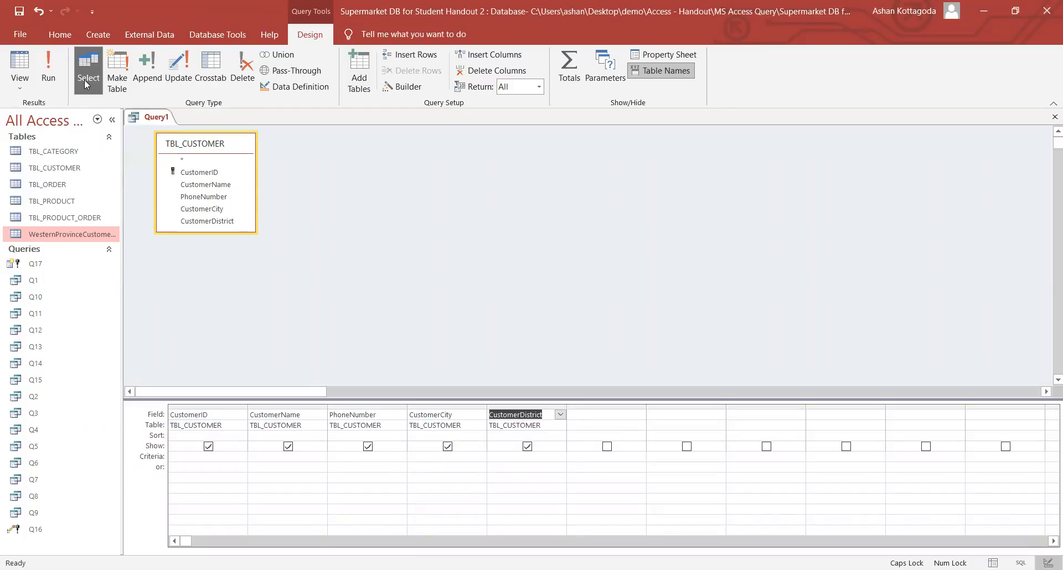
- Make it an append query targeting WesternProvinceCustomers and check the Append To fields
left_click(138, 79)
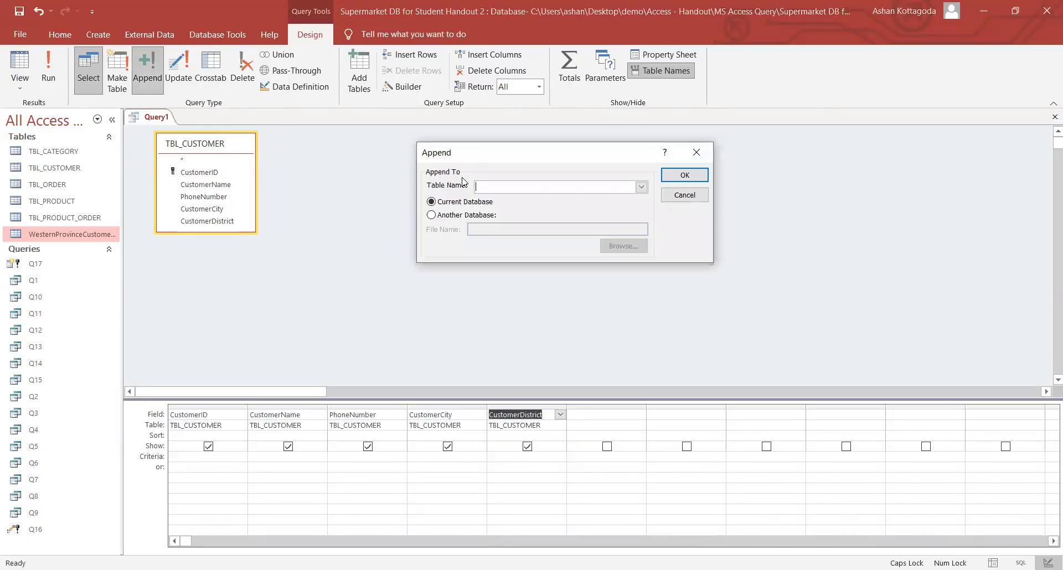
left_click(642, 187)
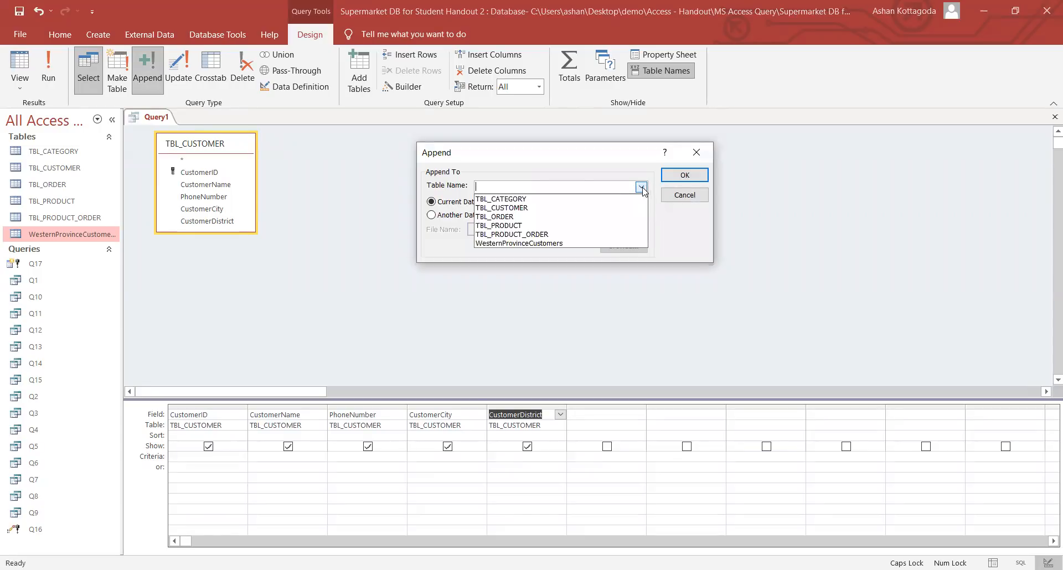
left_click(532, 244)
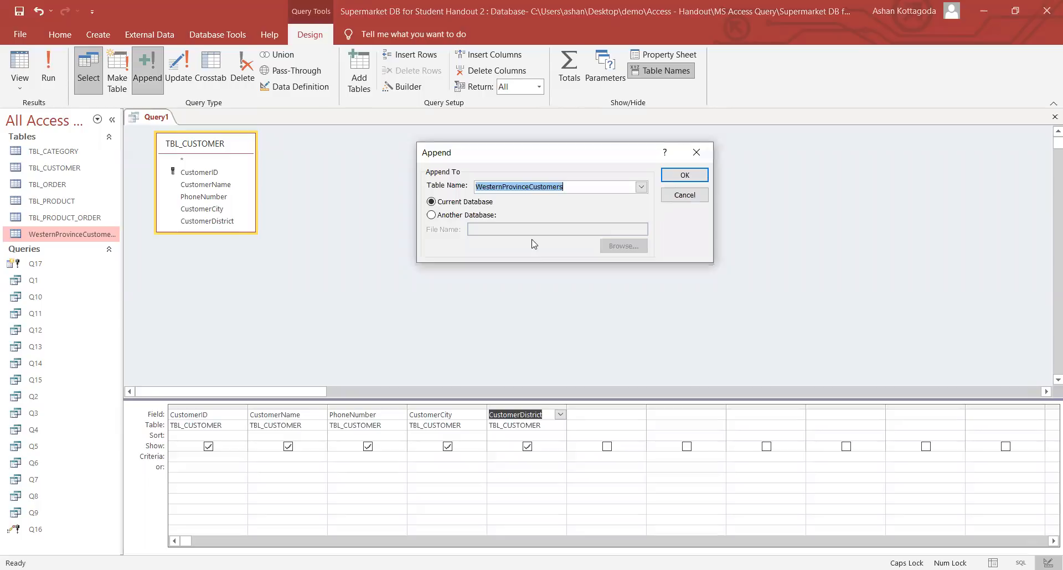
left_click(686, 176)
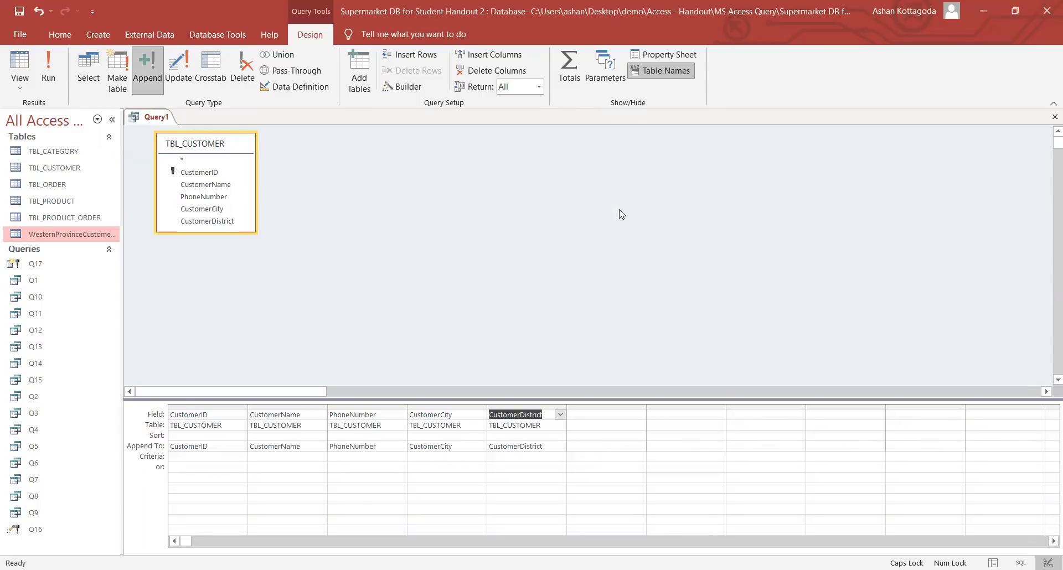
left_click(200, 414)
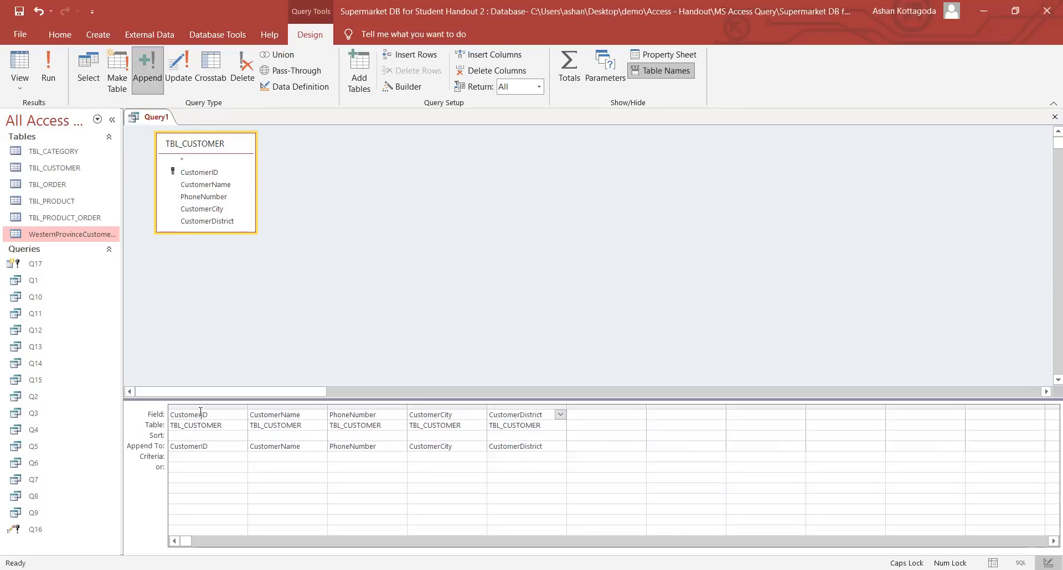
left_click(198, 446)
left_click(278, 414)
left_click(298, 451)
left_click(382, 415)
left_click(382, 446)
- Set the CustomerDistrict criterion to "Gampaha" or "Kalutara"
type("G")
key("Caps_Lock")
type("ampah")
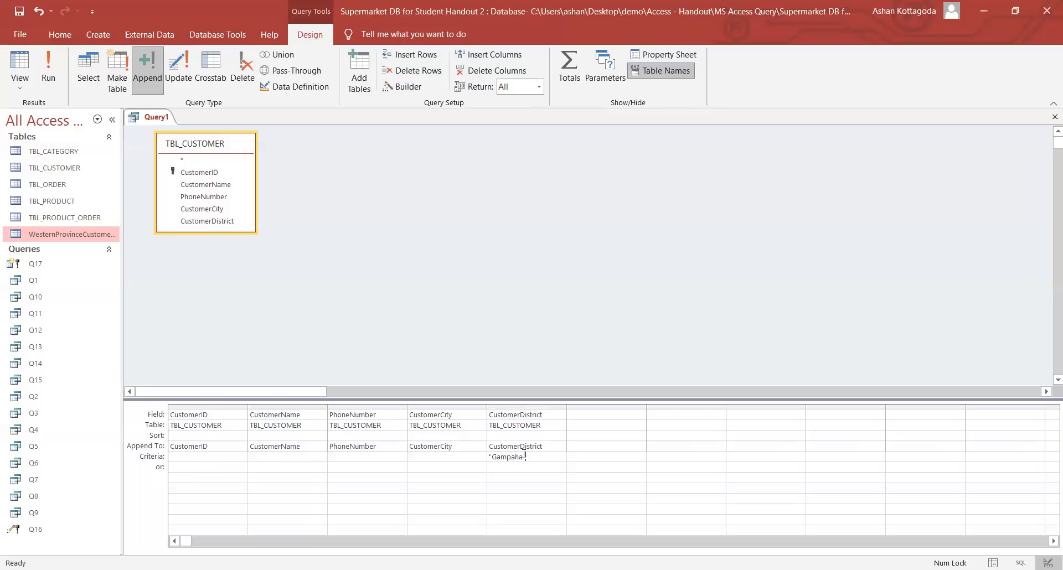
type("a\" or \"Ka\"")
key("Left")
key("Caps_Lock")
type("K")
key("Caps_Lock")
type("alutara")
double_click(61, 153)
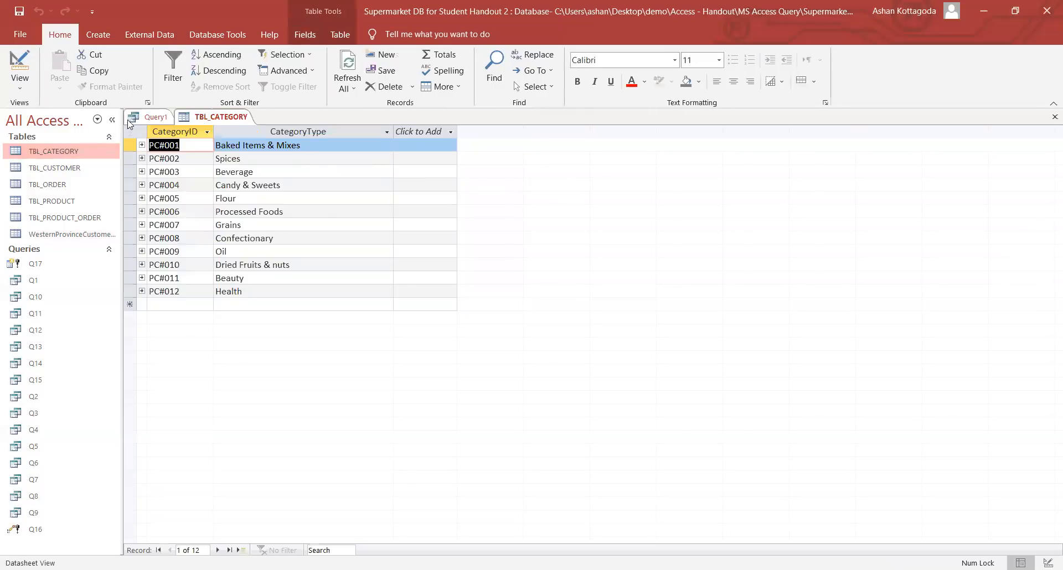
- Close TBL_CATEGORY and filter TBL_CUSTOMER to Gampaha and Kalutara districts
right_click(229, 117)
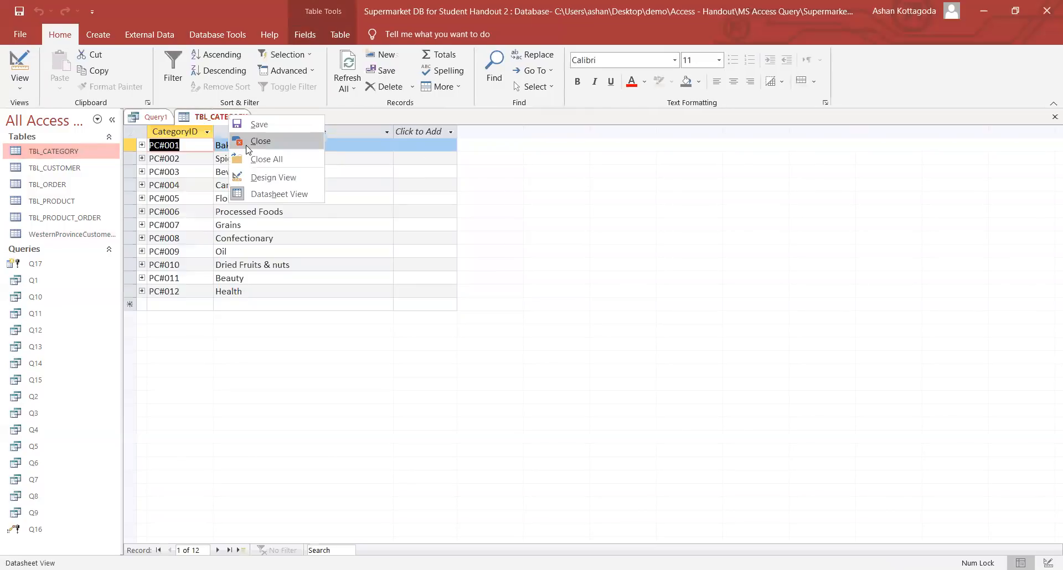
left_click(247, 141)
double_click(71, 168)
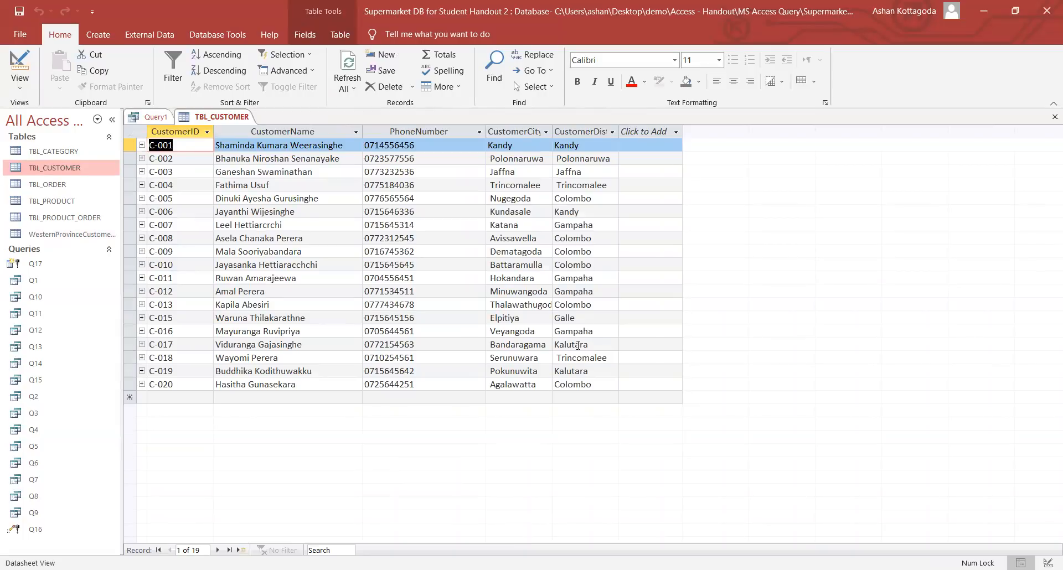
left_click(613, 133)
left_click(636, 218)
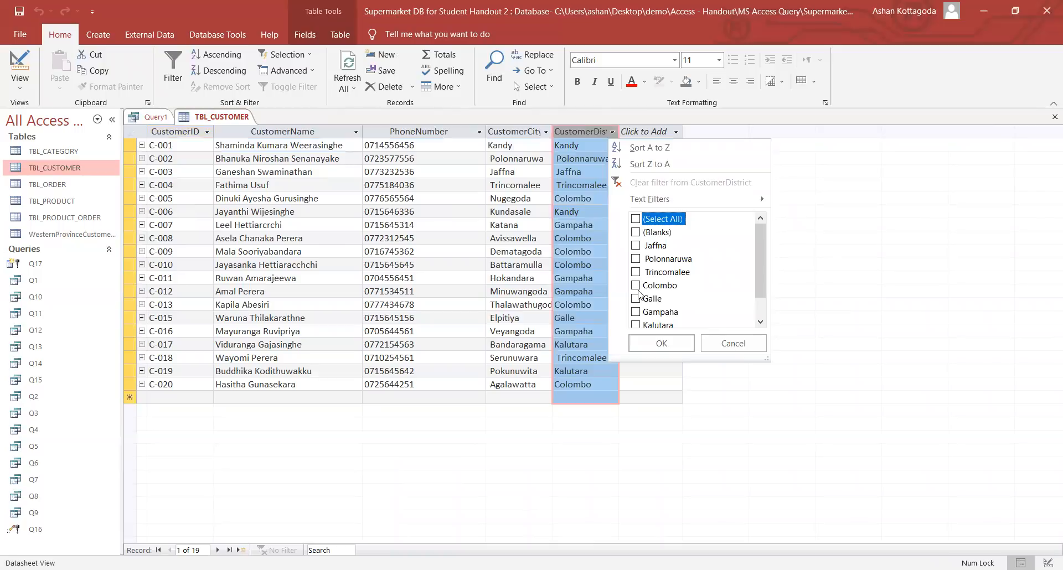
left_click(636, 311)
left_click(636, 324)
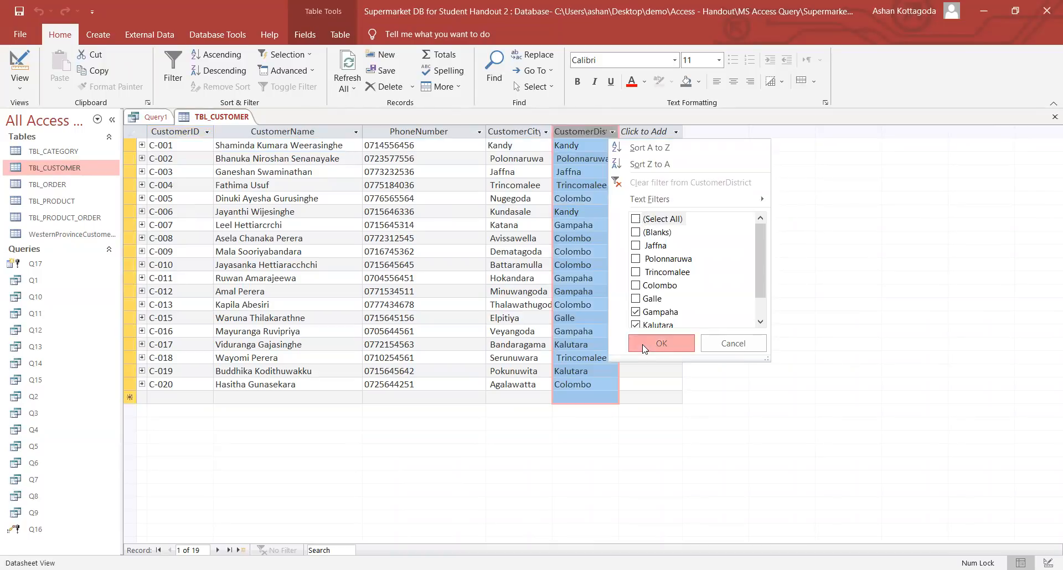
key("Return")
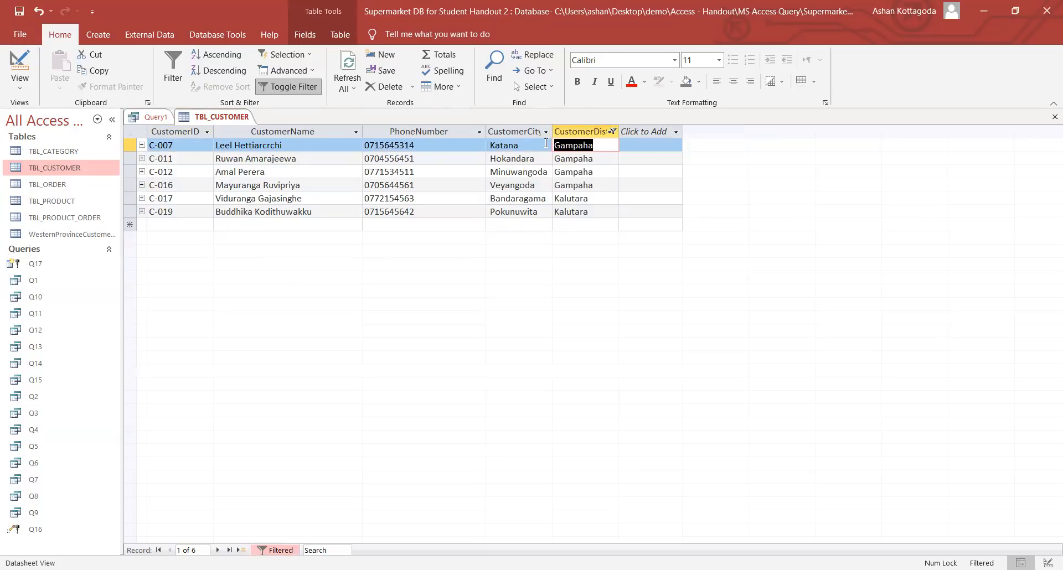
- Clear the district filter to show all 19 customers and return to Query1
left_click(612, 132)
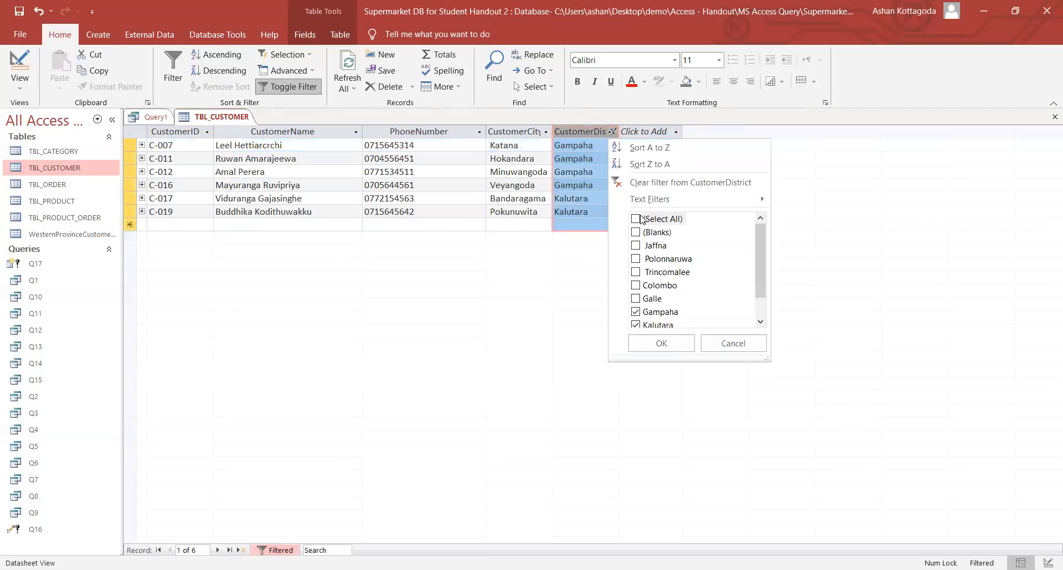
left_click(636, 220)
left_click(661, 343)
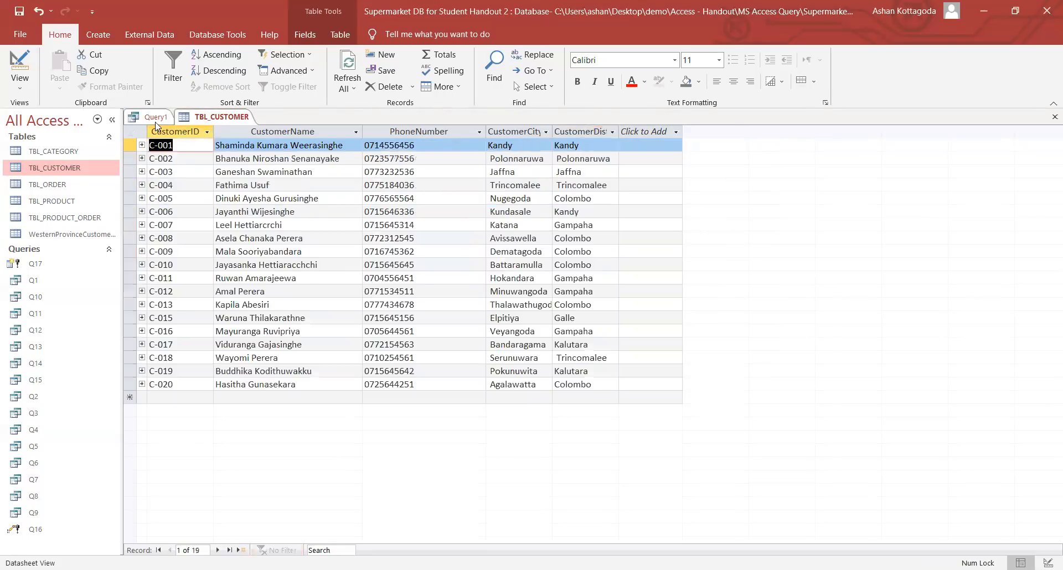
left_click(155, 117)
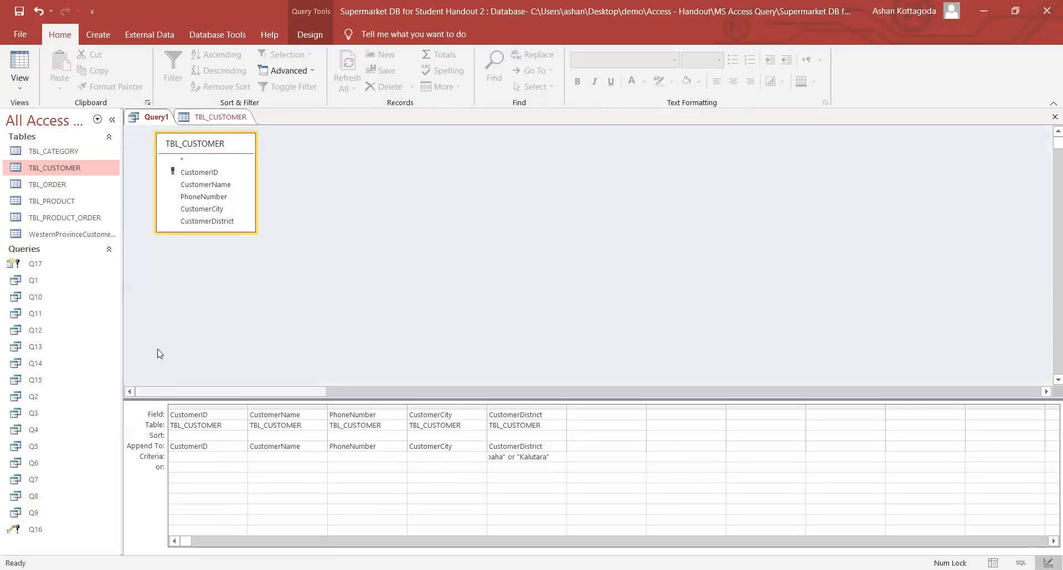
- Run the append query, accept adding 6 rows, and open WesternProvinceCustomers
left_click(309, 34)
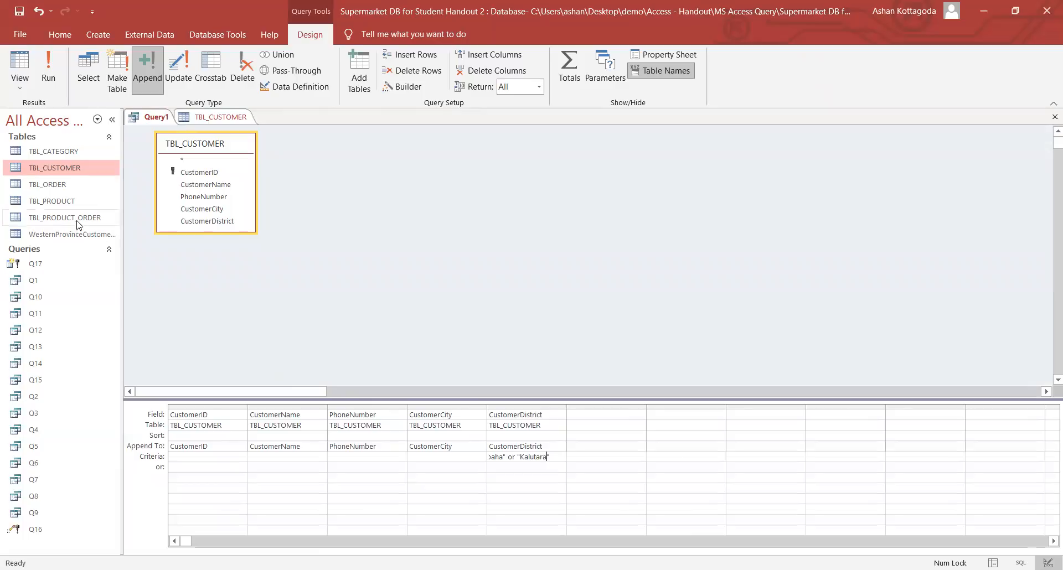
left_click_drag(509, 459, 586, 449)
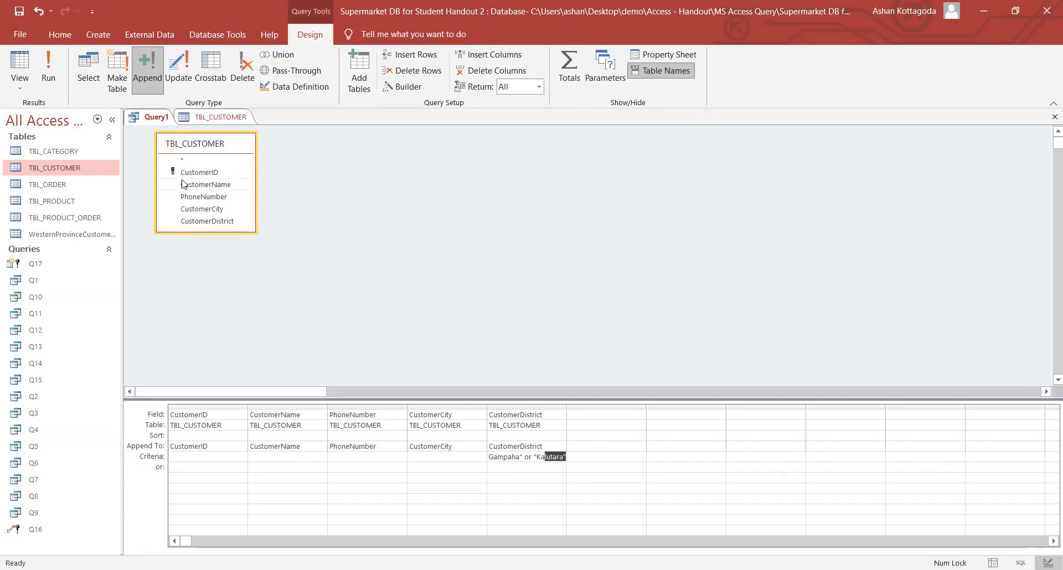
left_click(62, 83)
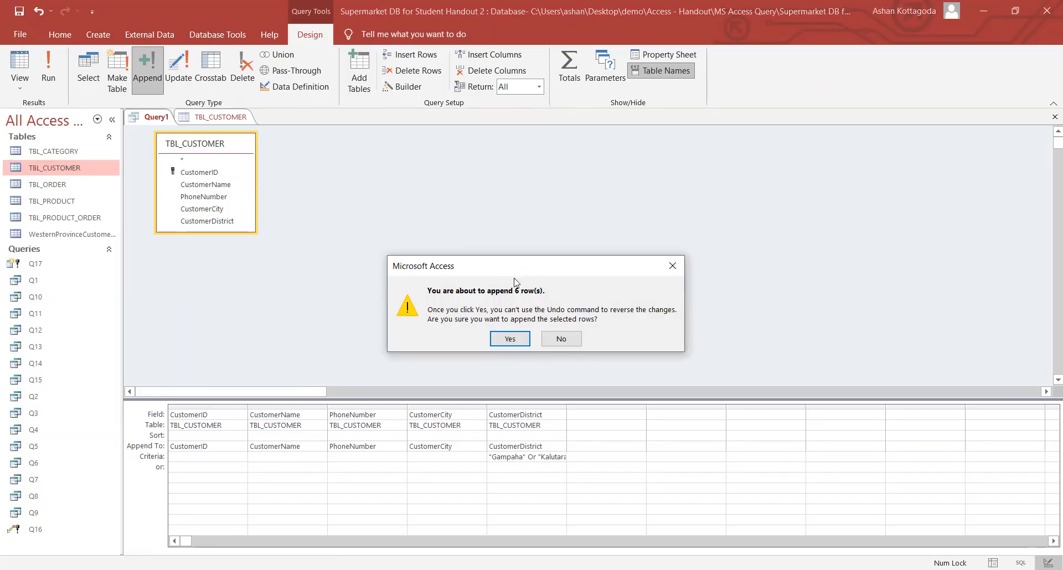
left_click(510, 338)
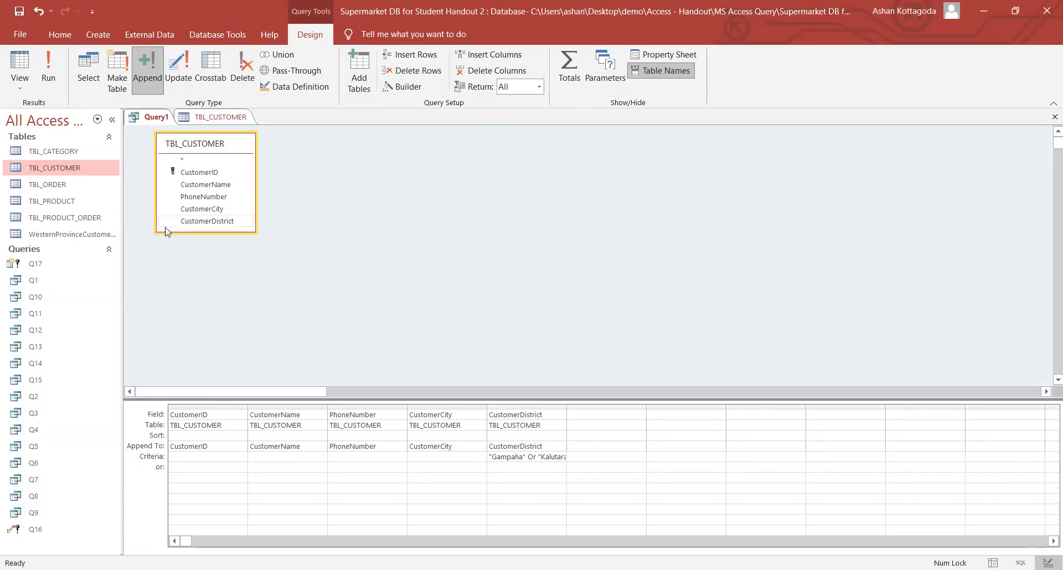
double_click(65, 234)
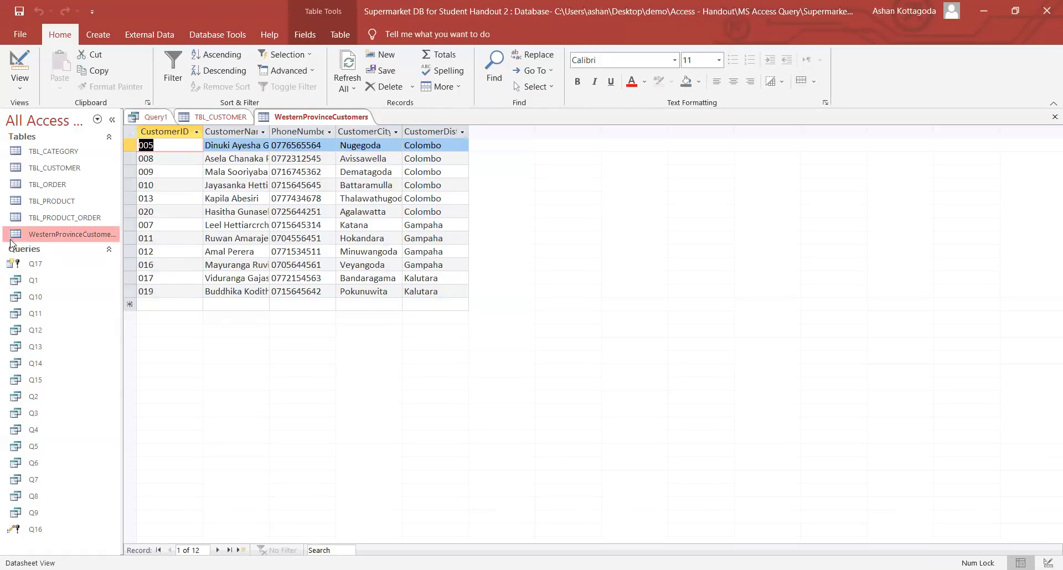
- Close WesternProvinceCustomers and TBL_CUSTOMER without saving changes
right_click(312, 118)
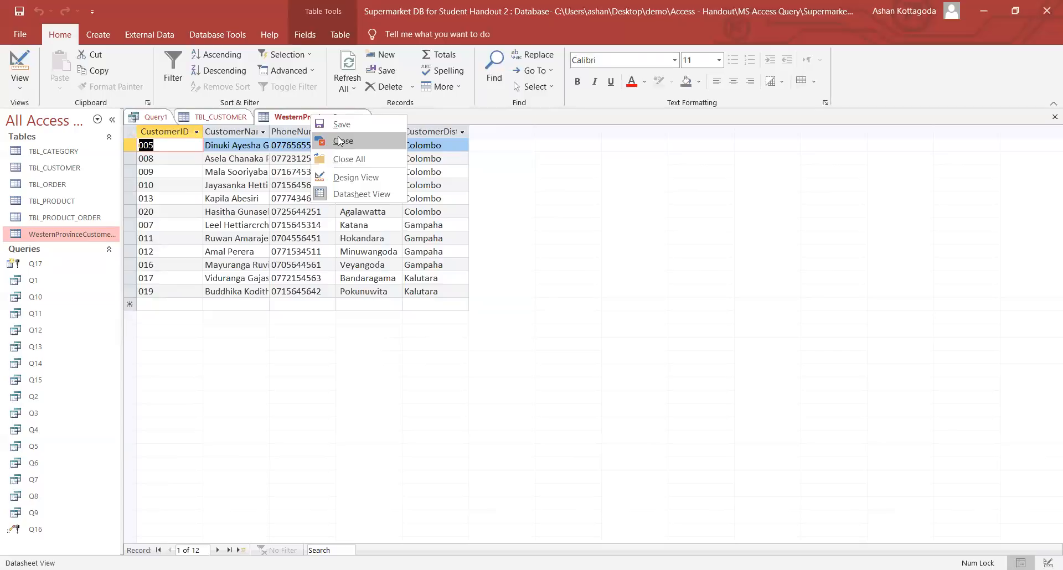
left_click(341, 141)
right_click(204, 119)
left_click(233, 141)
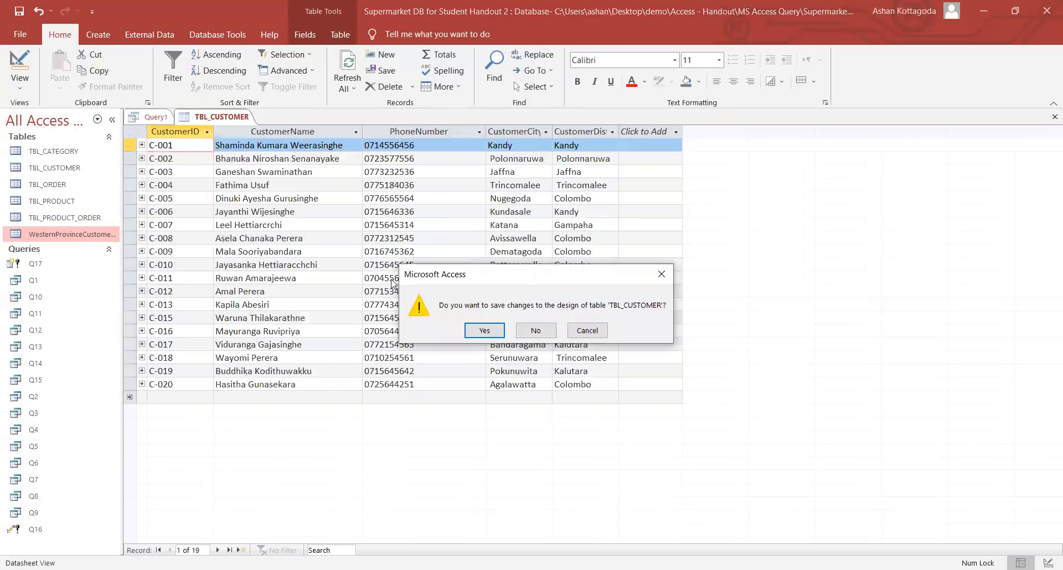
left_click(521, 332)
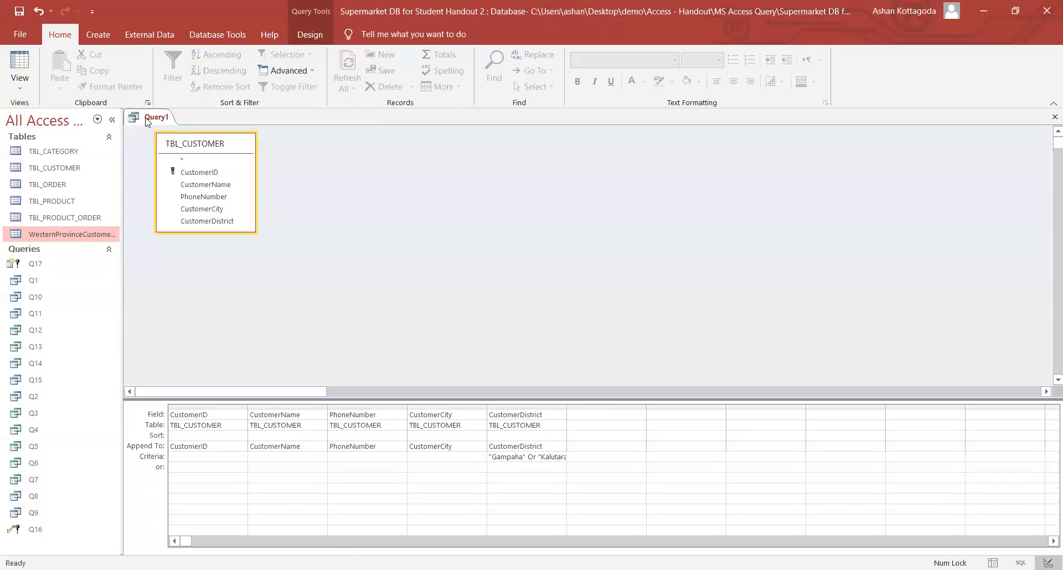
- Save Query1 as Q18, then close the Q18 query
right_click(147, 122)
left_click(166, 126)
key("Caps_Lock")
type("Q18")
left_click(517, 228)
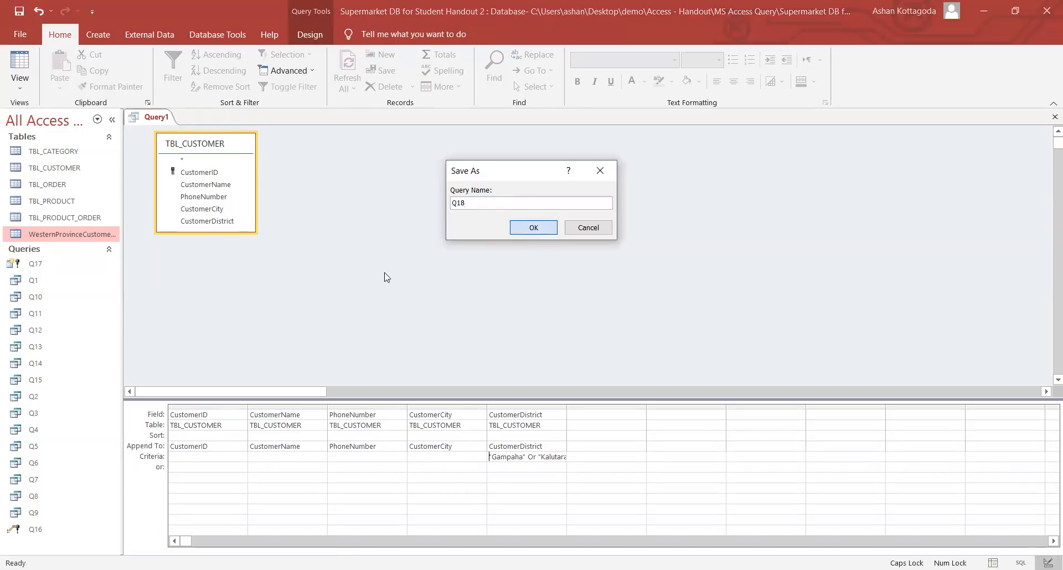
right_click(148, 119)
left_click(168, 139)
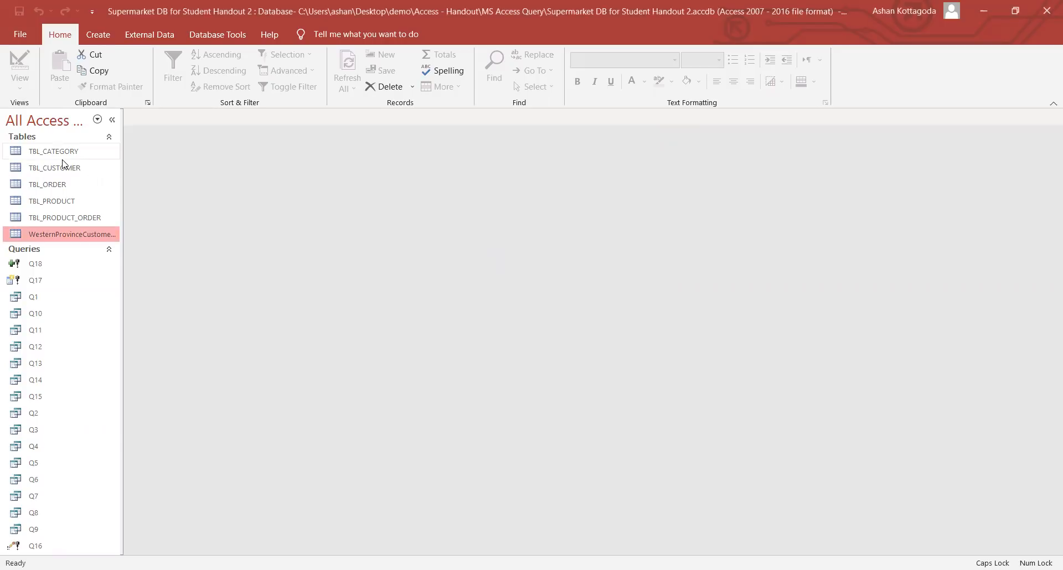
double_click(63, 235)
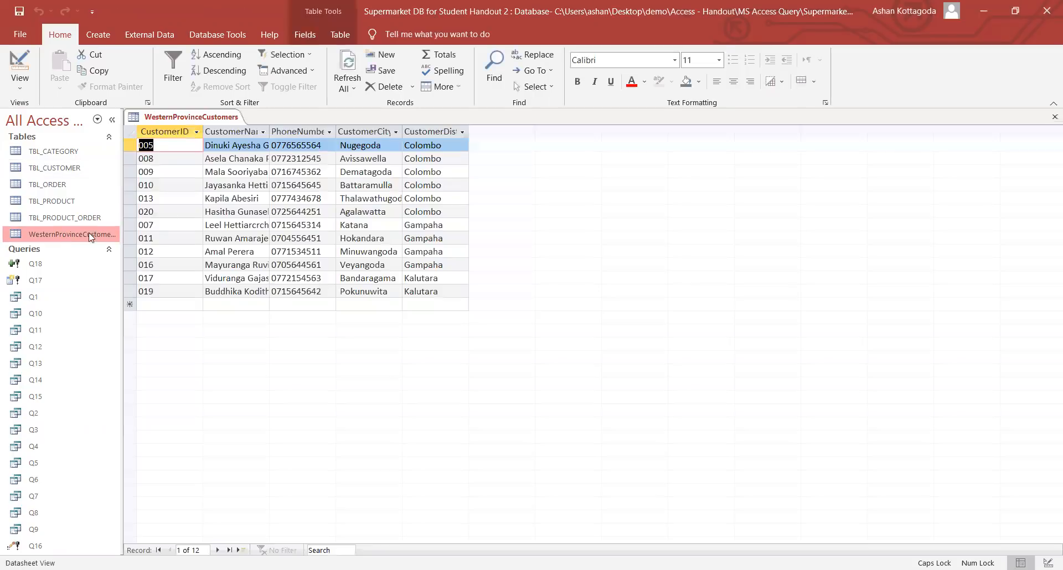
double_click(64, 169)
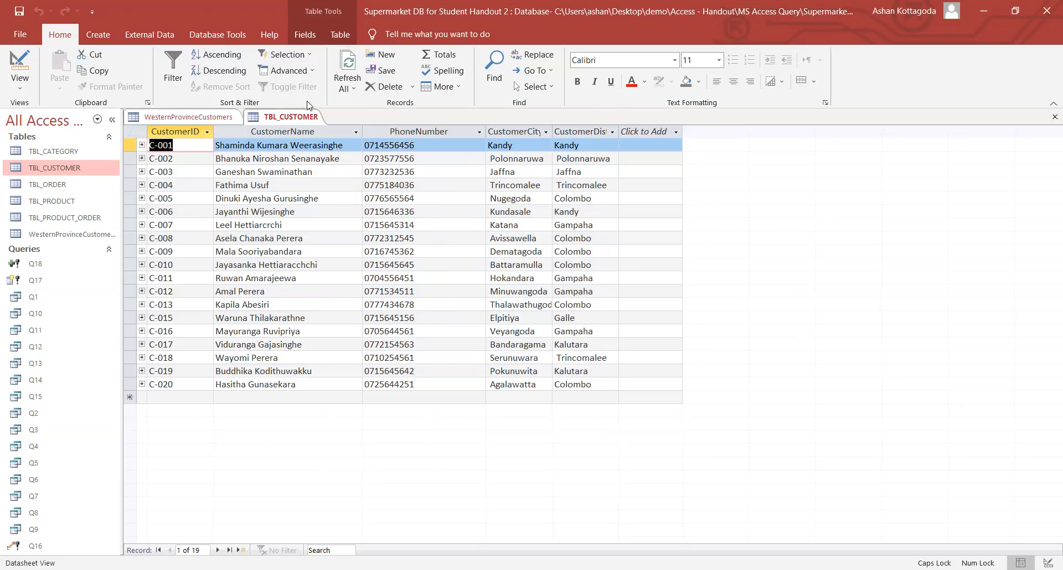
right_click(304, 117)
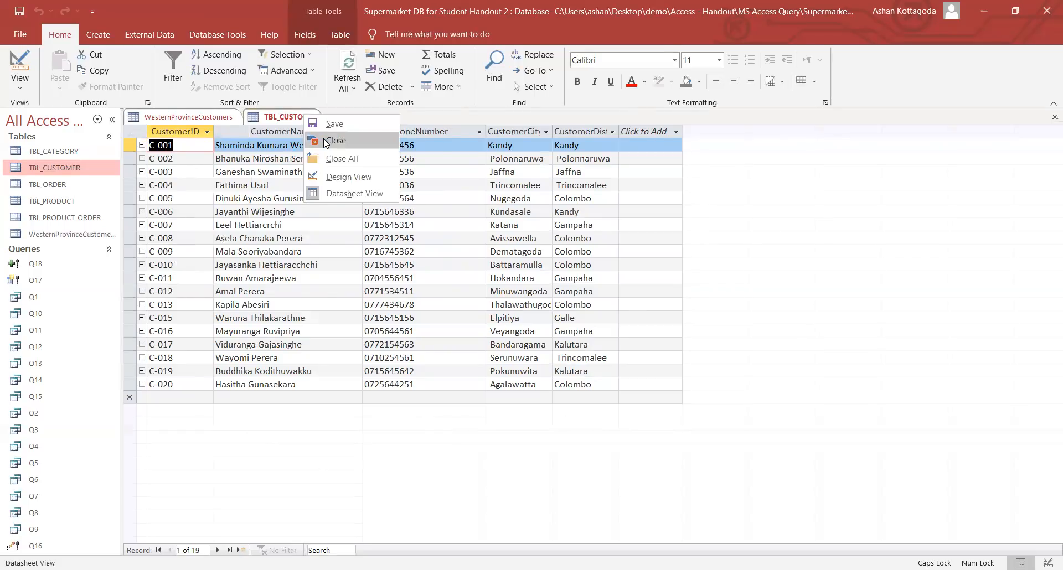
left_click(326, 147)
right_click(224, 121)
left_click(239, 147)
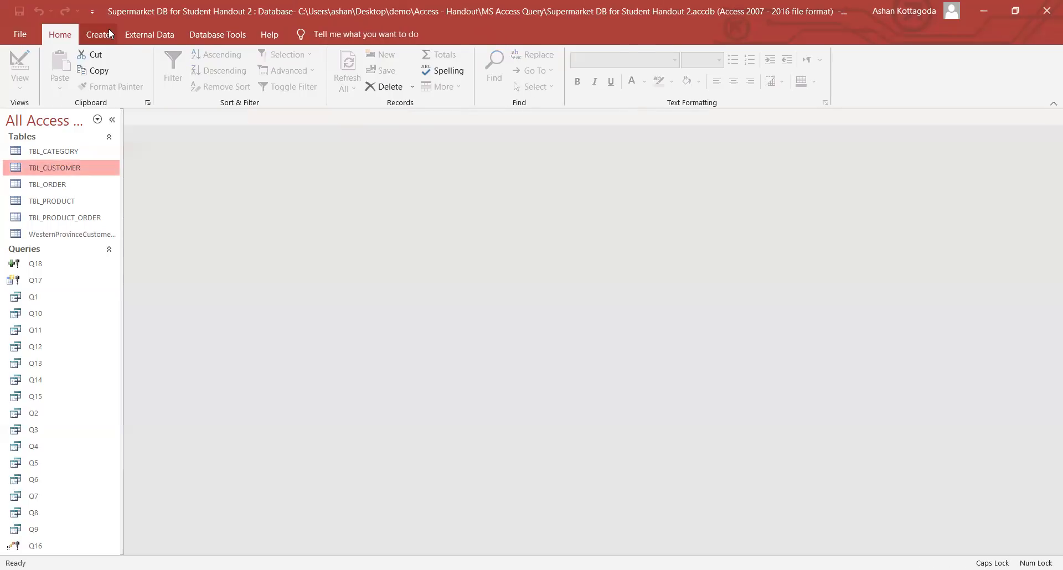
- Start a new query design on TBL_CUSTOMER and make it a delete query
left_click(105, 34)
left_click(221, 91)
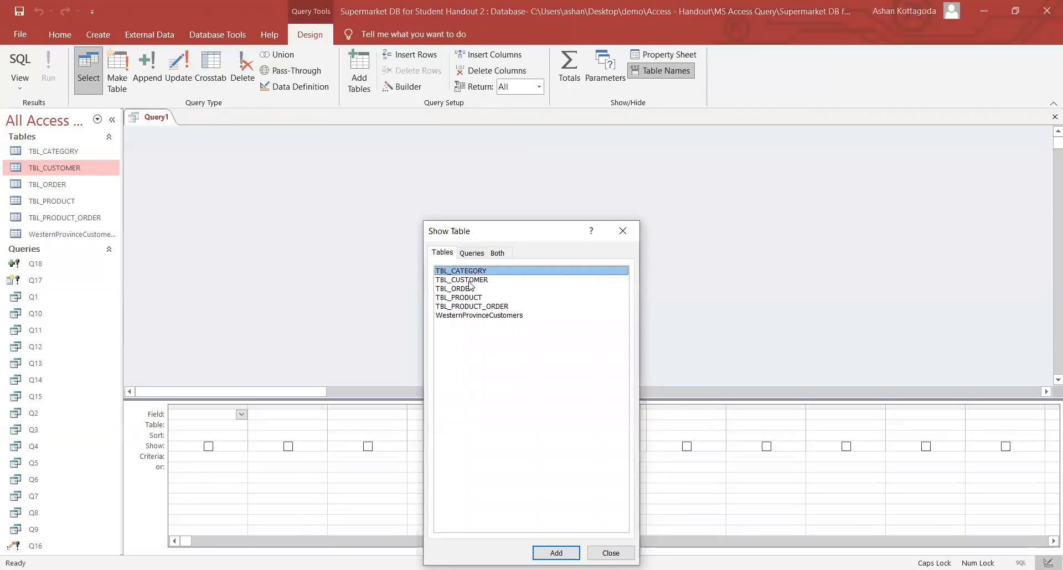
left_click(469, 280)
double_click(469, 280)
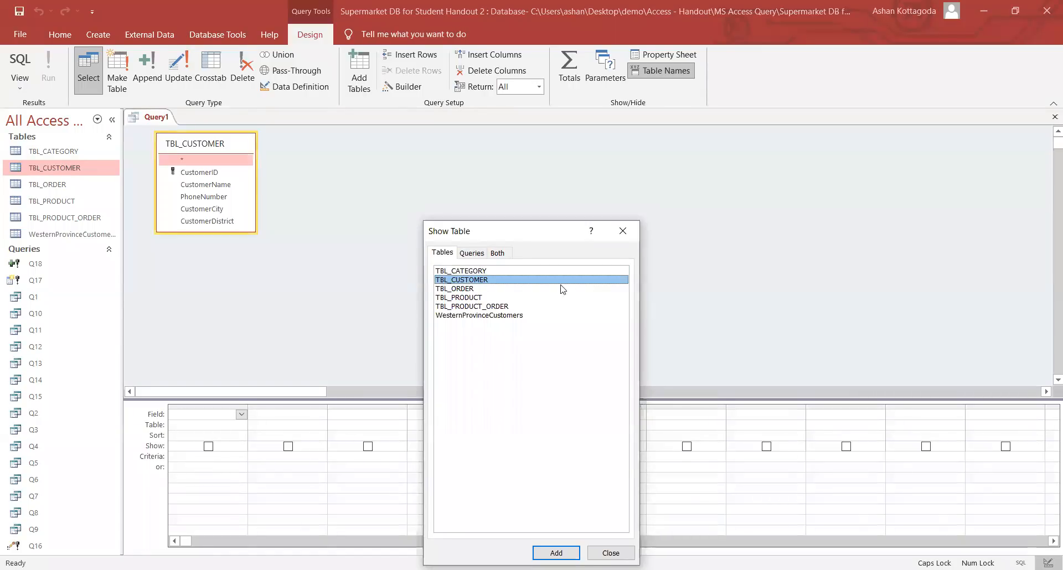
left_click(626, 235)
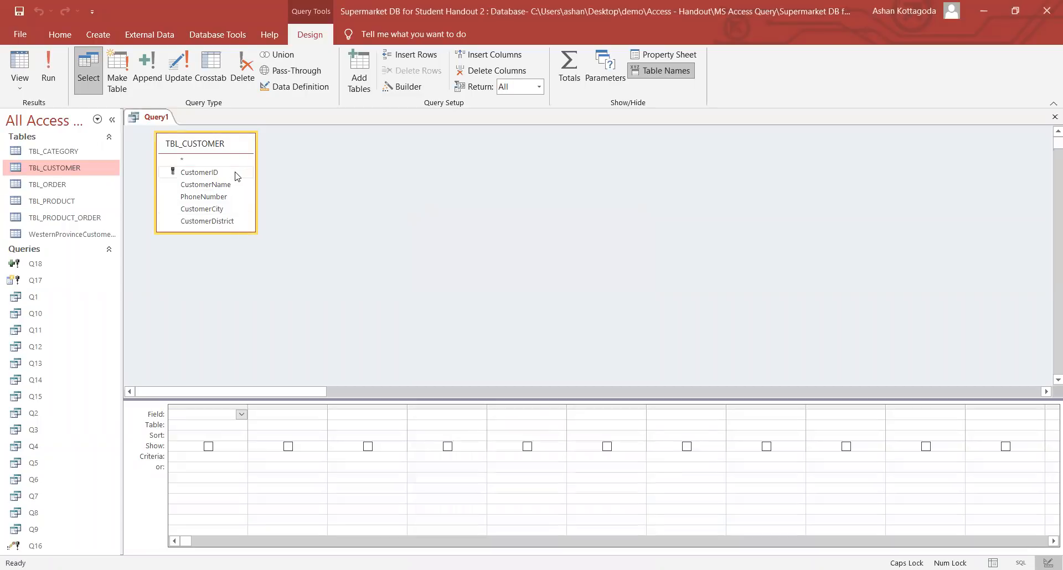
left_click(248, 60)
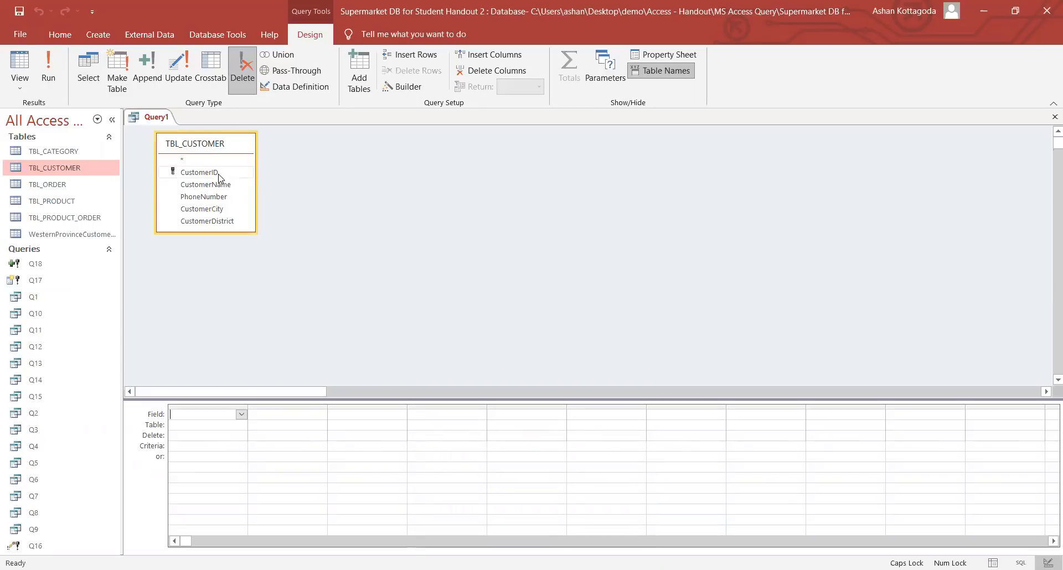
- Add CustomerID, CustomerName, PhoneNumber, CustomerCity and CustomerDistrict to the delete query grid
double_click(200, 172)
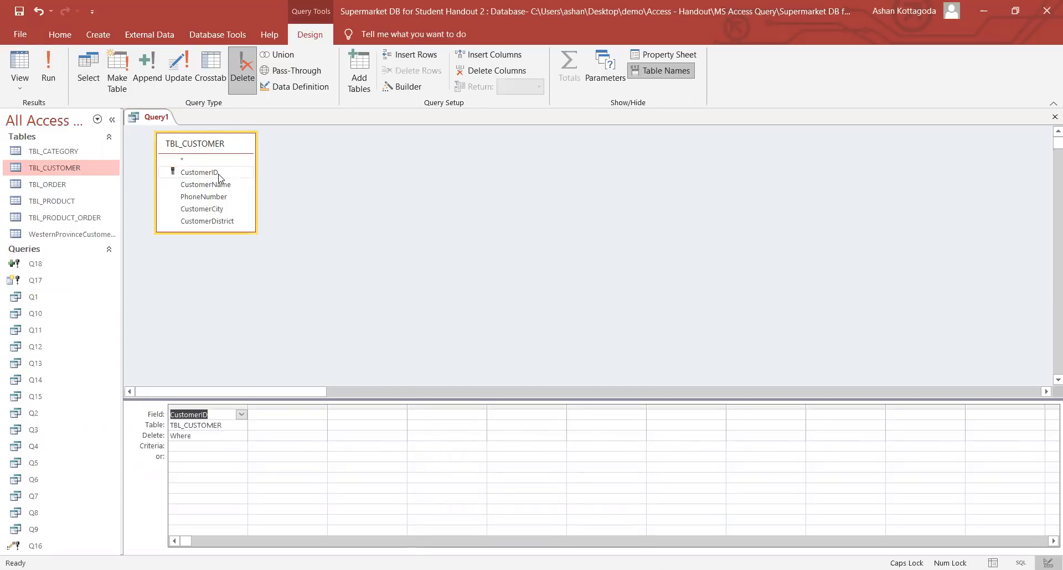
double_click(220, 186)
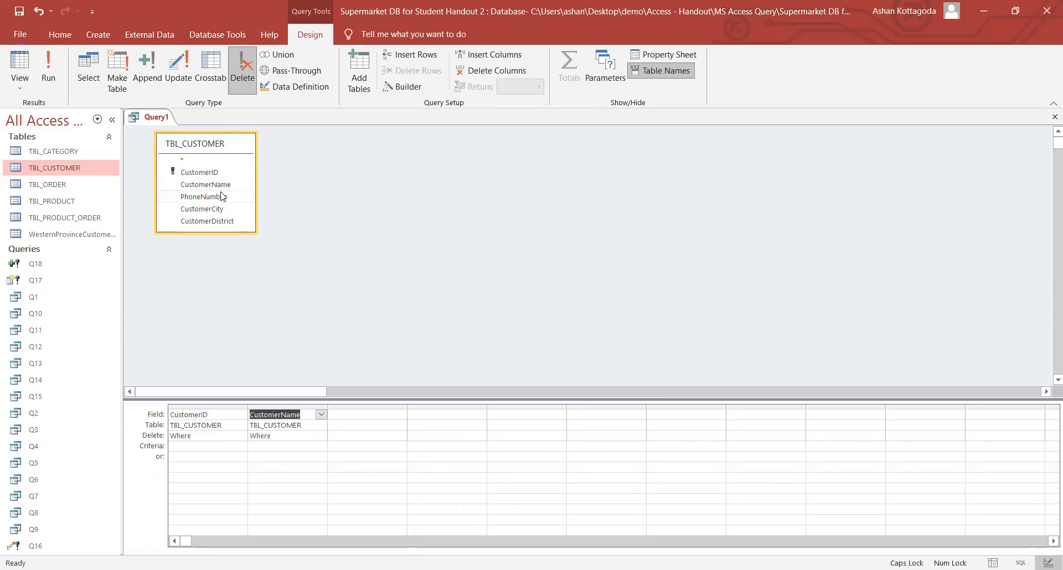
double_click(223, 197)
double_click(227, 213)
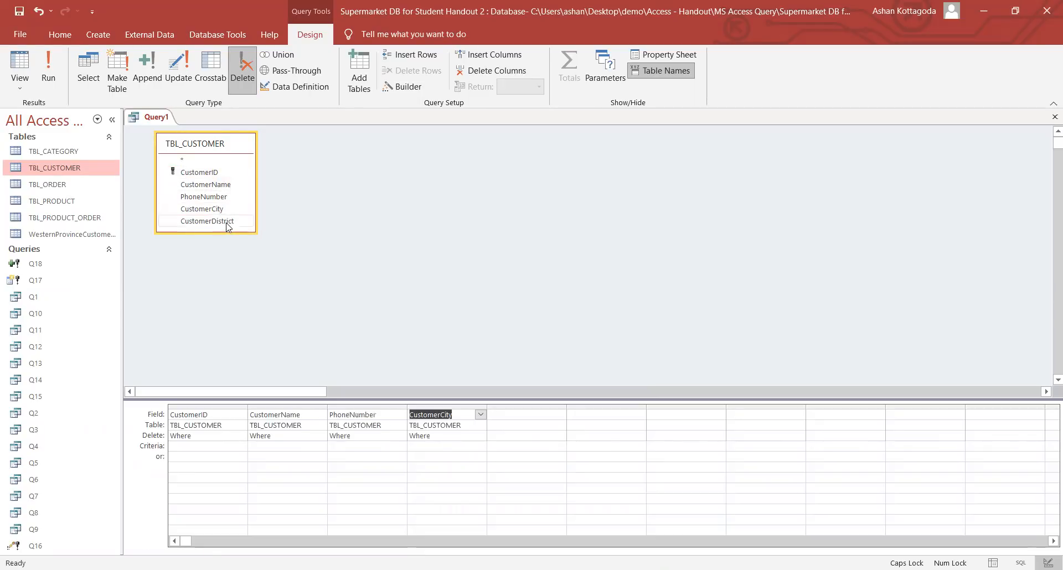
double_click(228, 223)
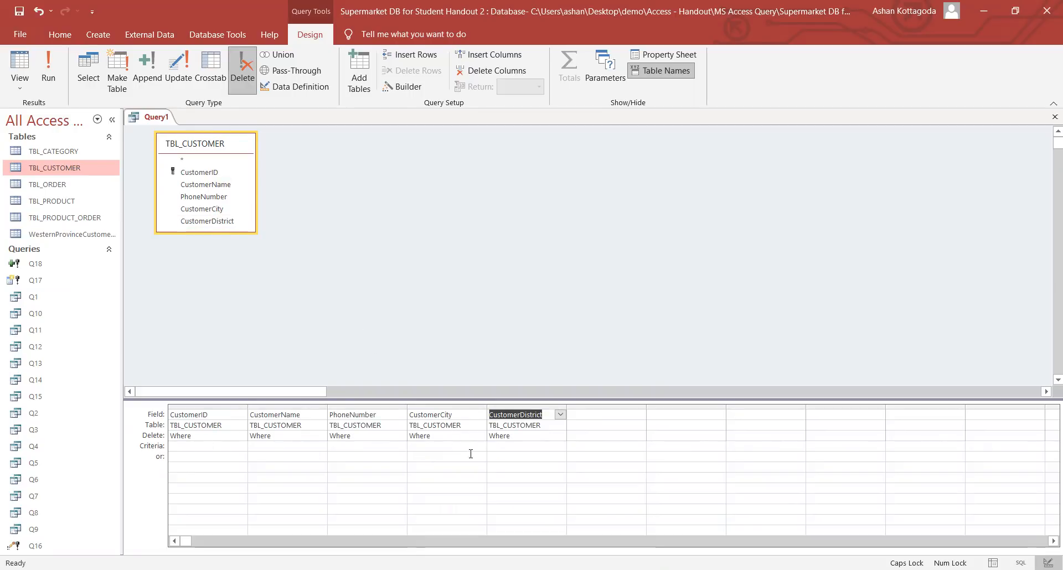
left_click(497, 446)
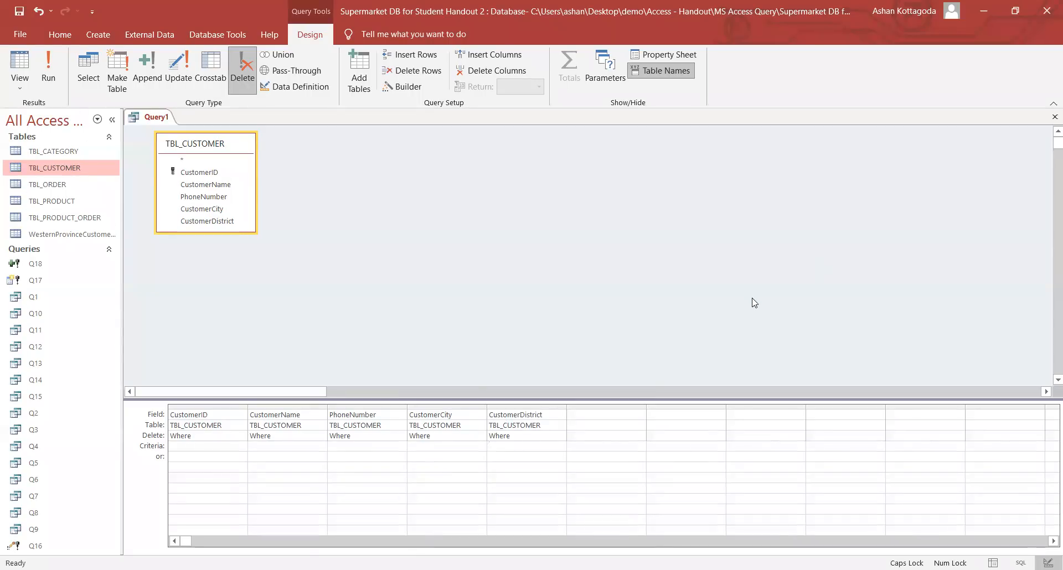
- Enter the CustomerDistrict criteria "Colombo" or "Gampaha" or "Kalutara"
type("\"")
type("C")
key("Caps_Lock")
type("olombo\" or \"")
key("Caps_Lock")
type("G")
key("Caps_Lock")
type("ampaha\" or \"")
key("Caps_Lock")
type("K")
key("Caps_Lock")
type("alutara\"")
- Widen the CustomerDistrict column to show the full criteria and run the delete query
left_click_drag(567, 409, 724, 409)
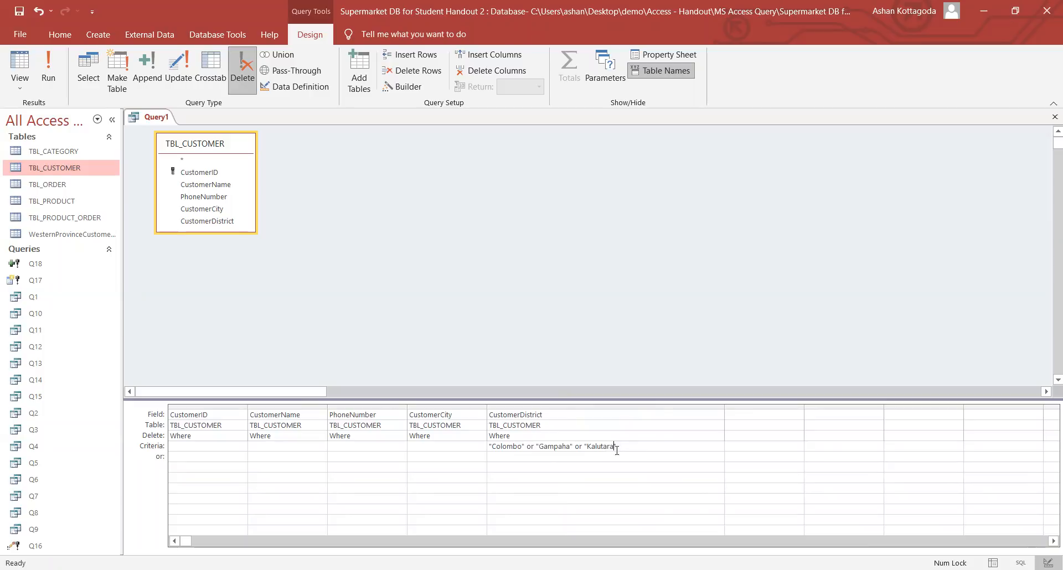
left_click_drag(634, 448, 488, 437)
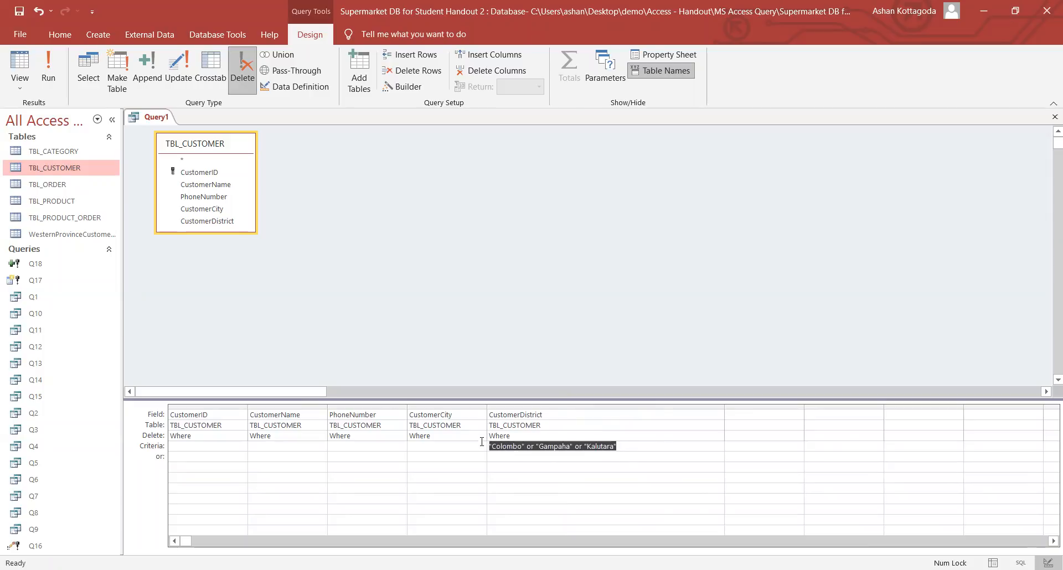
left_click(636, 450)
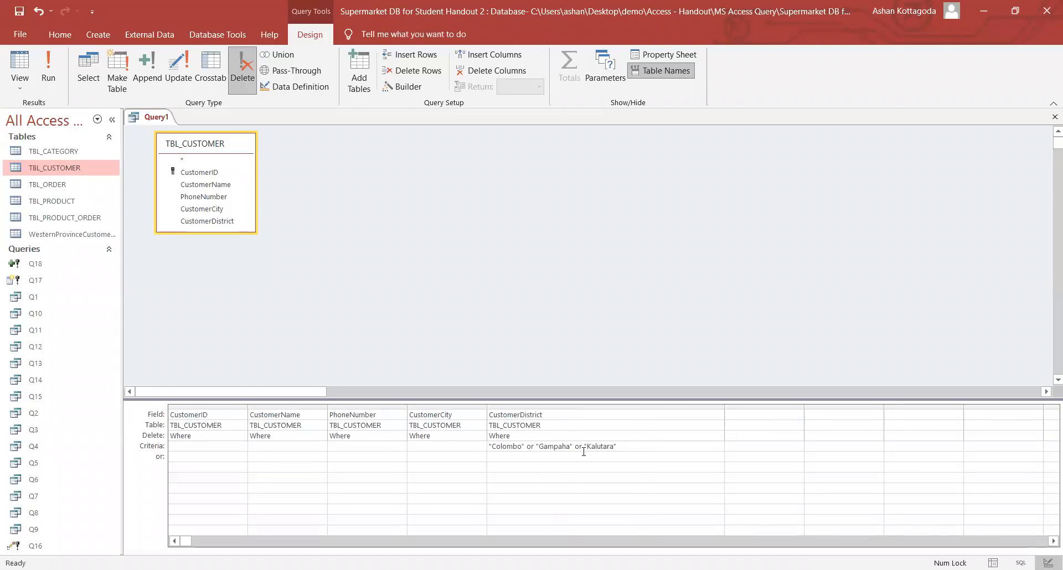
left_click(54, 69)
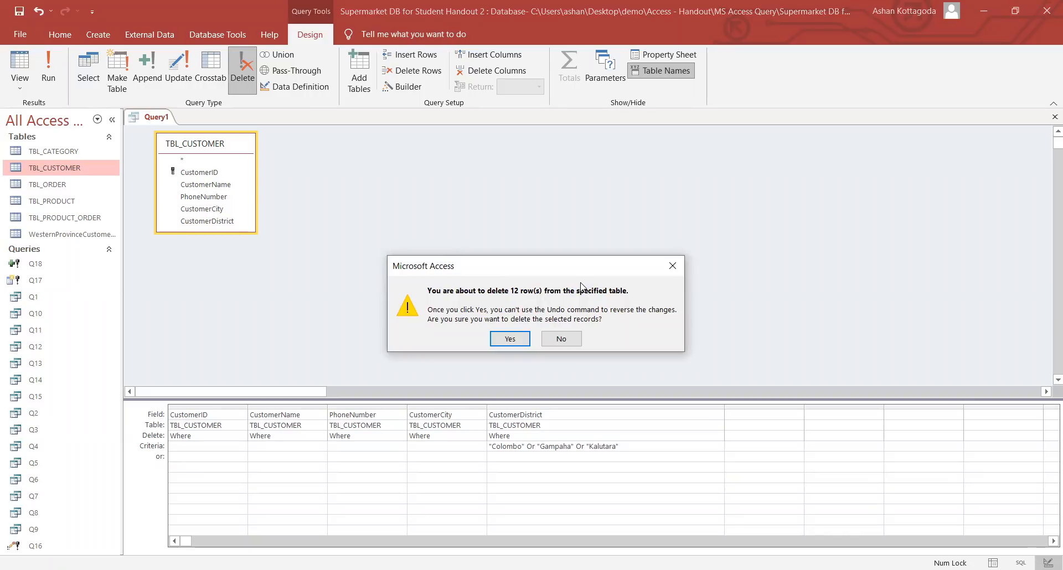
- Confirm deleting the 12 rows, check that TBL_CUSTOMER holds 7 customers, and close it
left_click(508, 339)
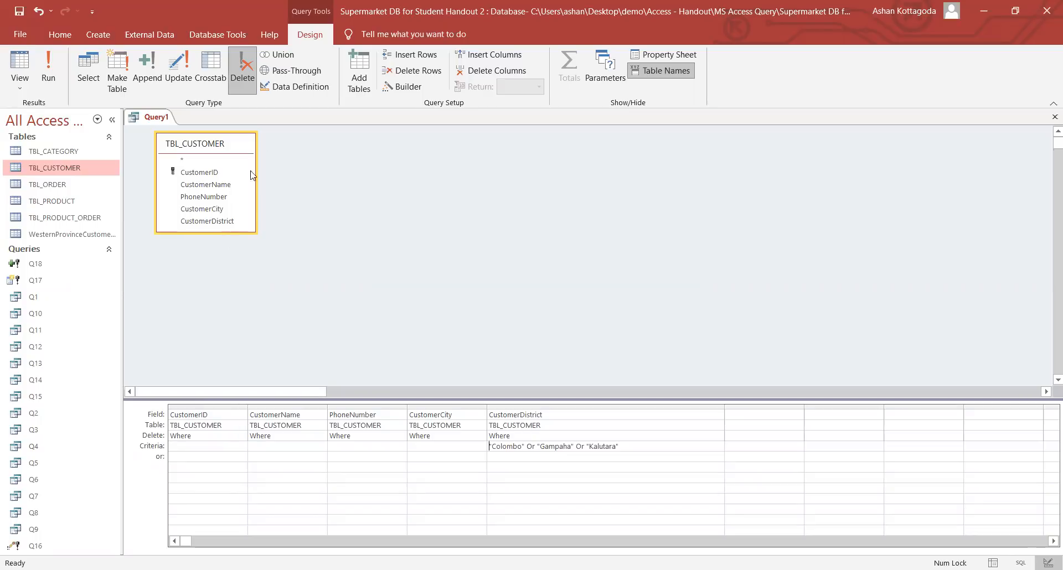
double_click(71, 173)
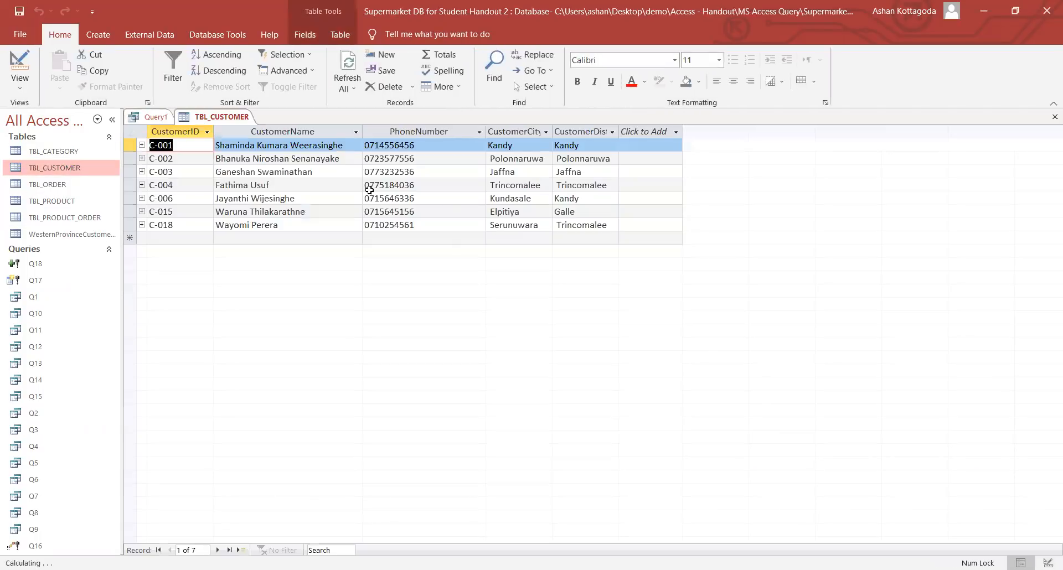
left_click(598, 146)
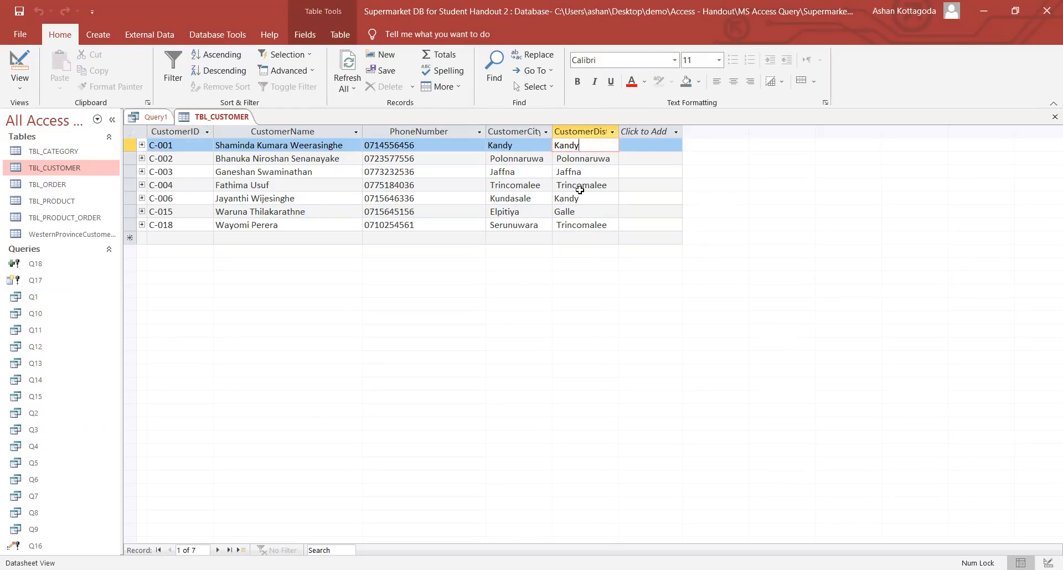
right_click(242, 119)
left_click(257, 142)
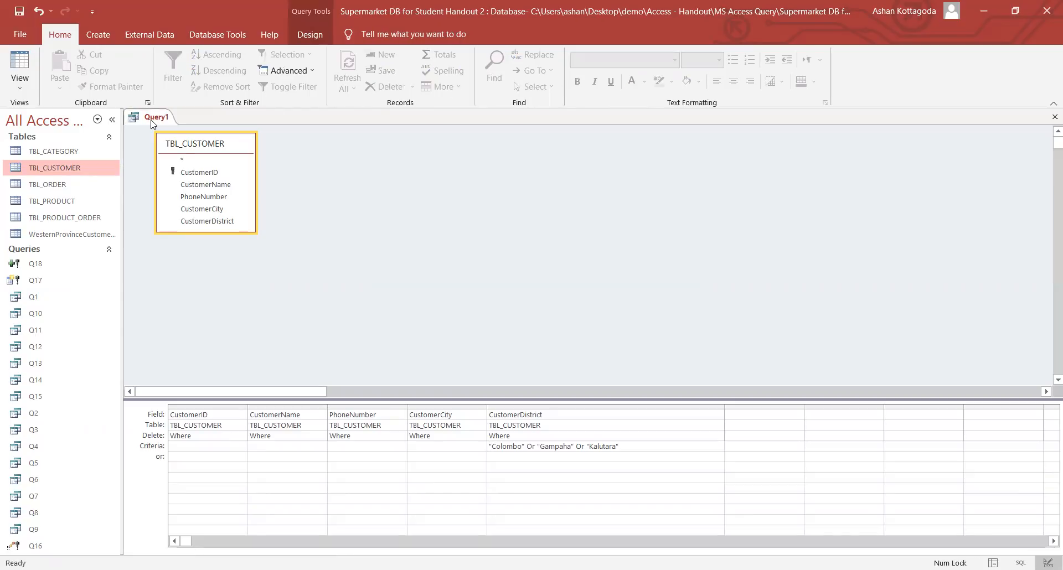
- Save the delete query under the name Q19 and close its design view
right_click(152, 122)
left_click(172, 136)
key("Caps_Lock")
type("Q19")
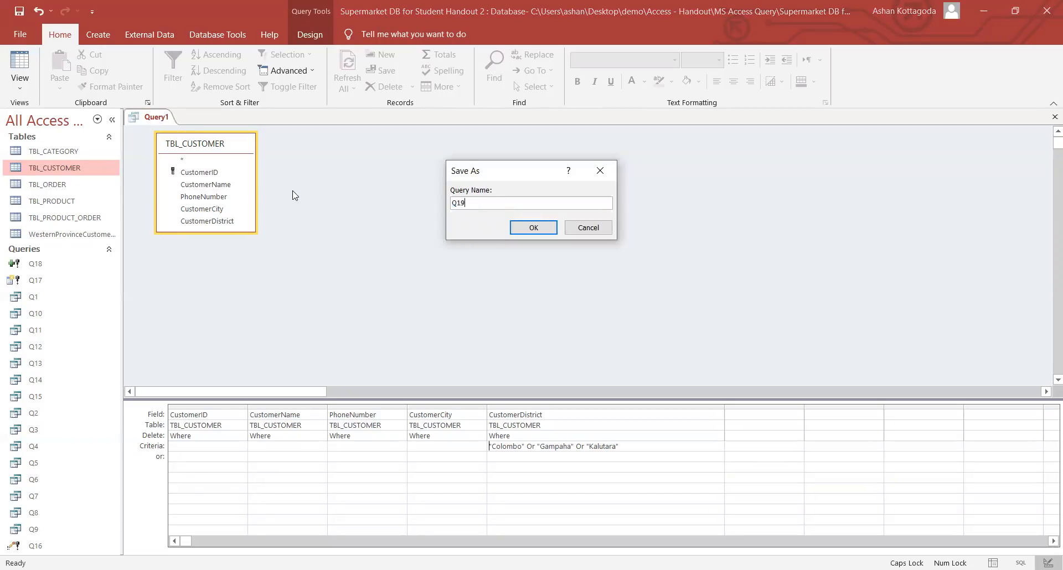
key("Return")
right_click(148, 121)
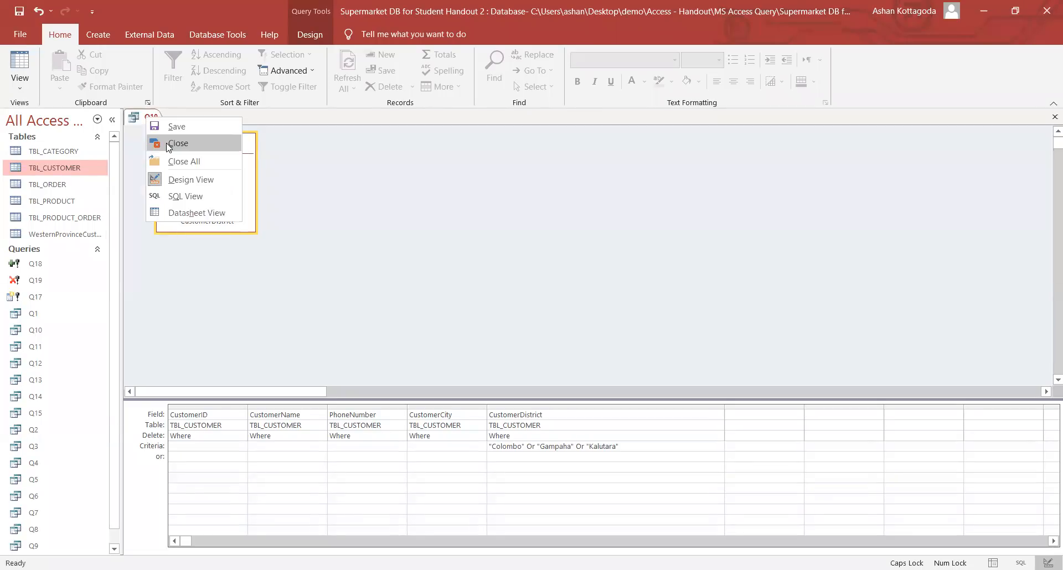
left_click(169, 145)
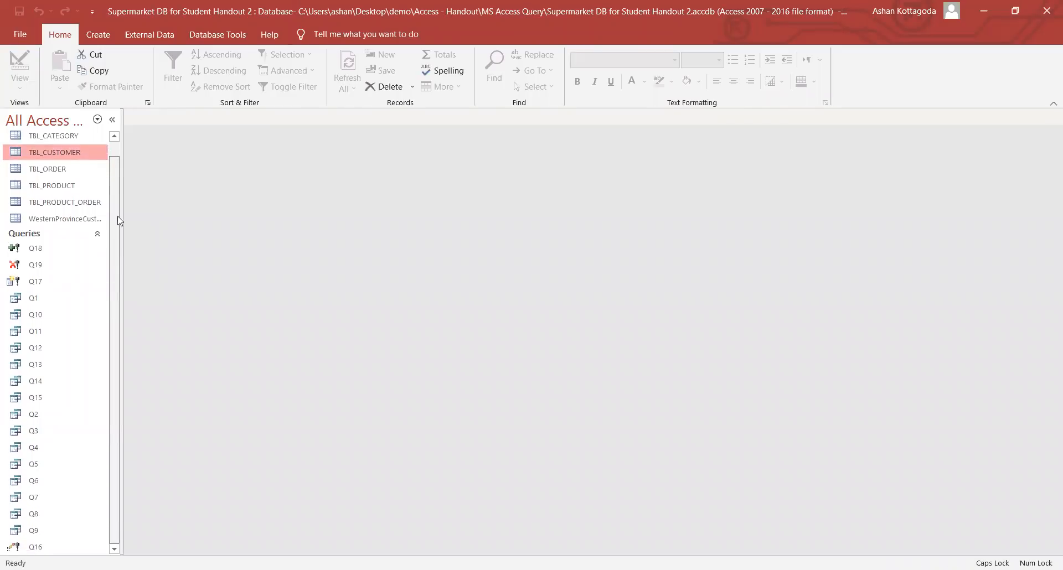
left_click(103, 34)
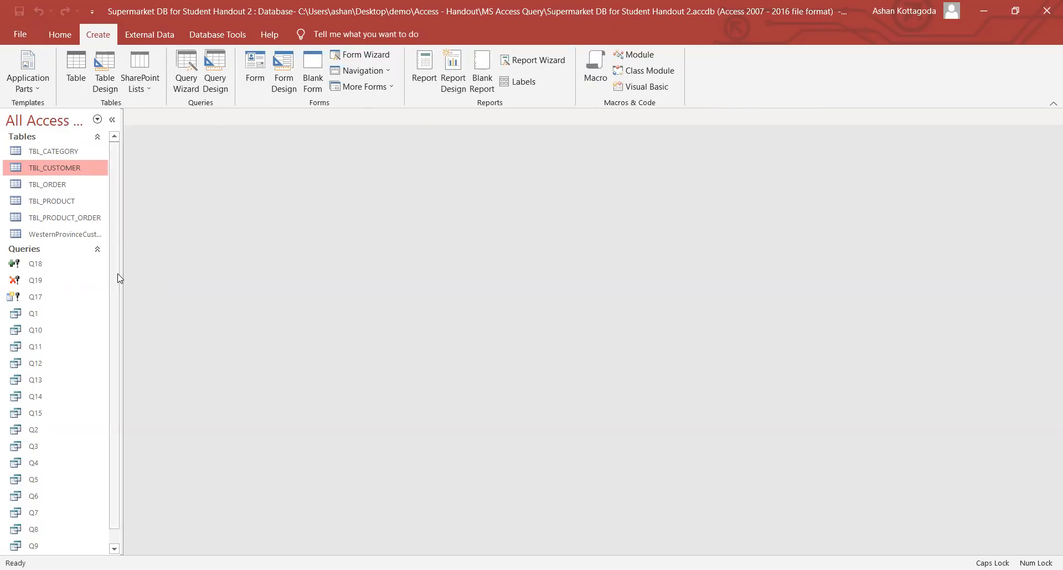
mouse_move(117, 274)
left_mouse_down()
mouse_move(117, 295)
mouse_move(108, 264)
left_mouse_up()
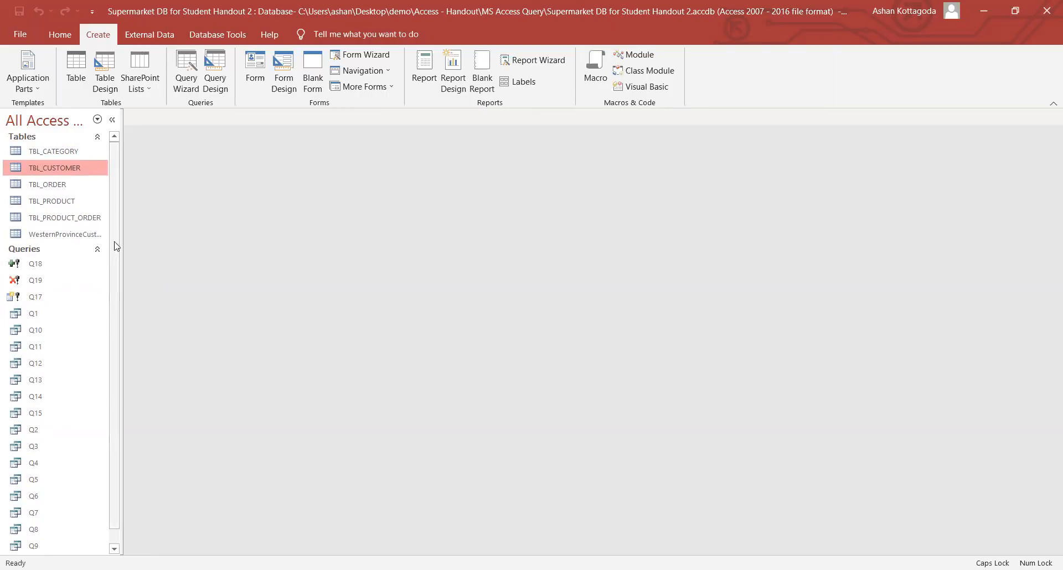